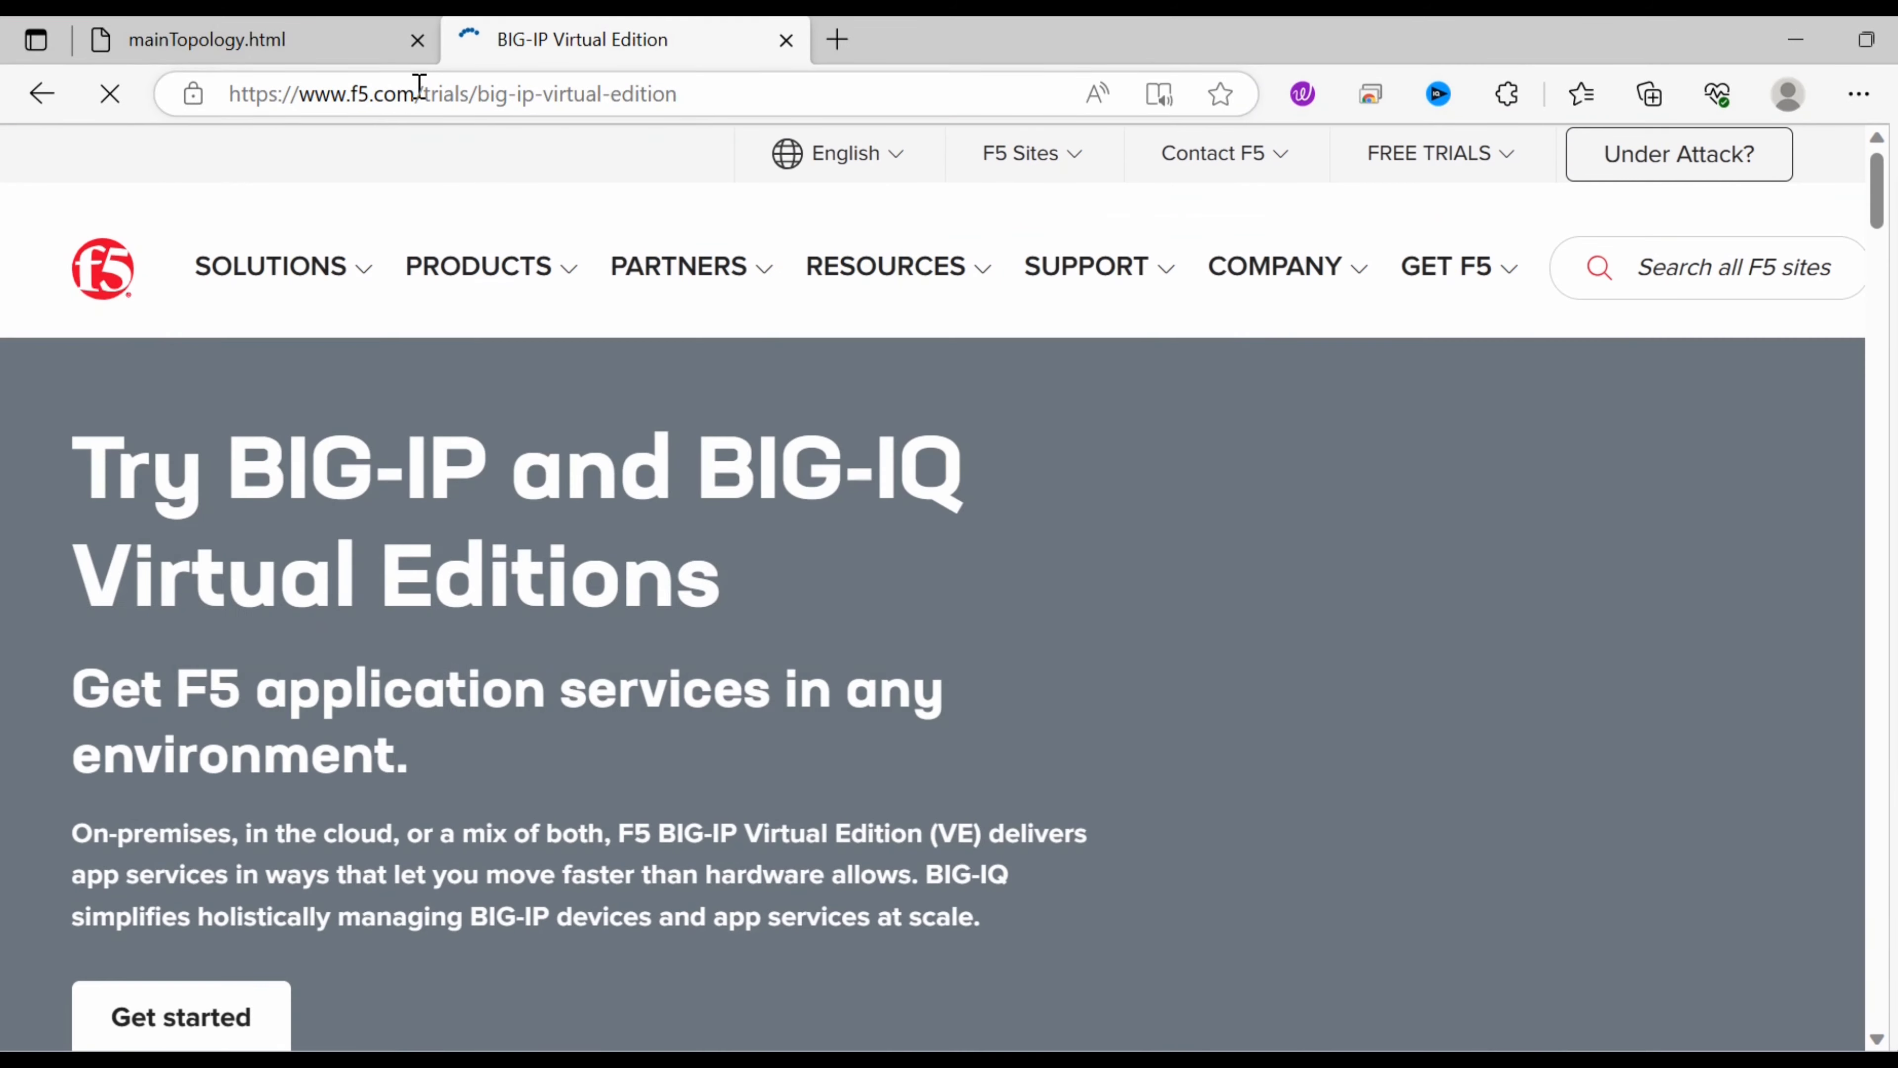
left_click_drag(418, 93, 677, 94)
key("BackSpace")
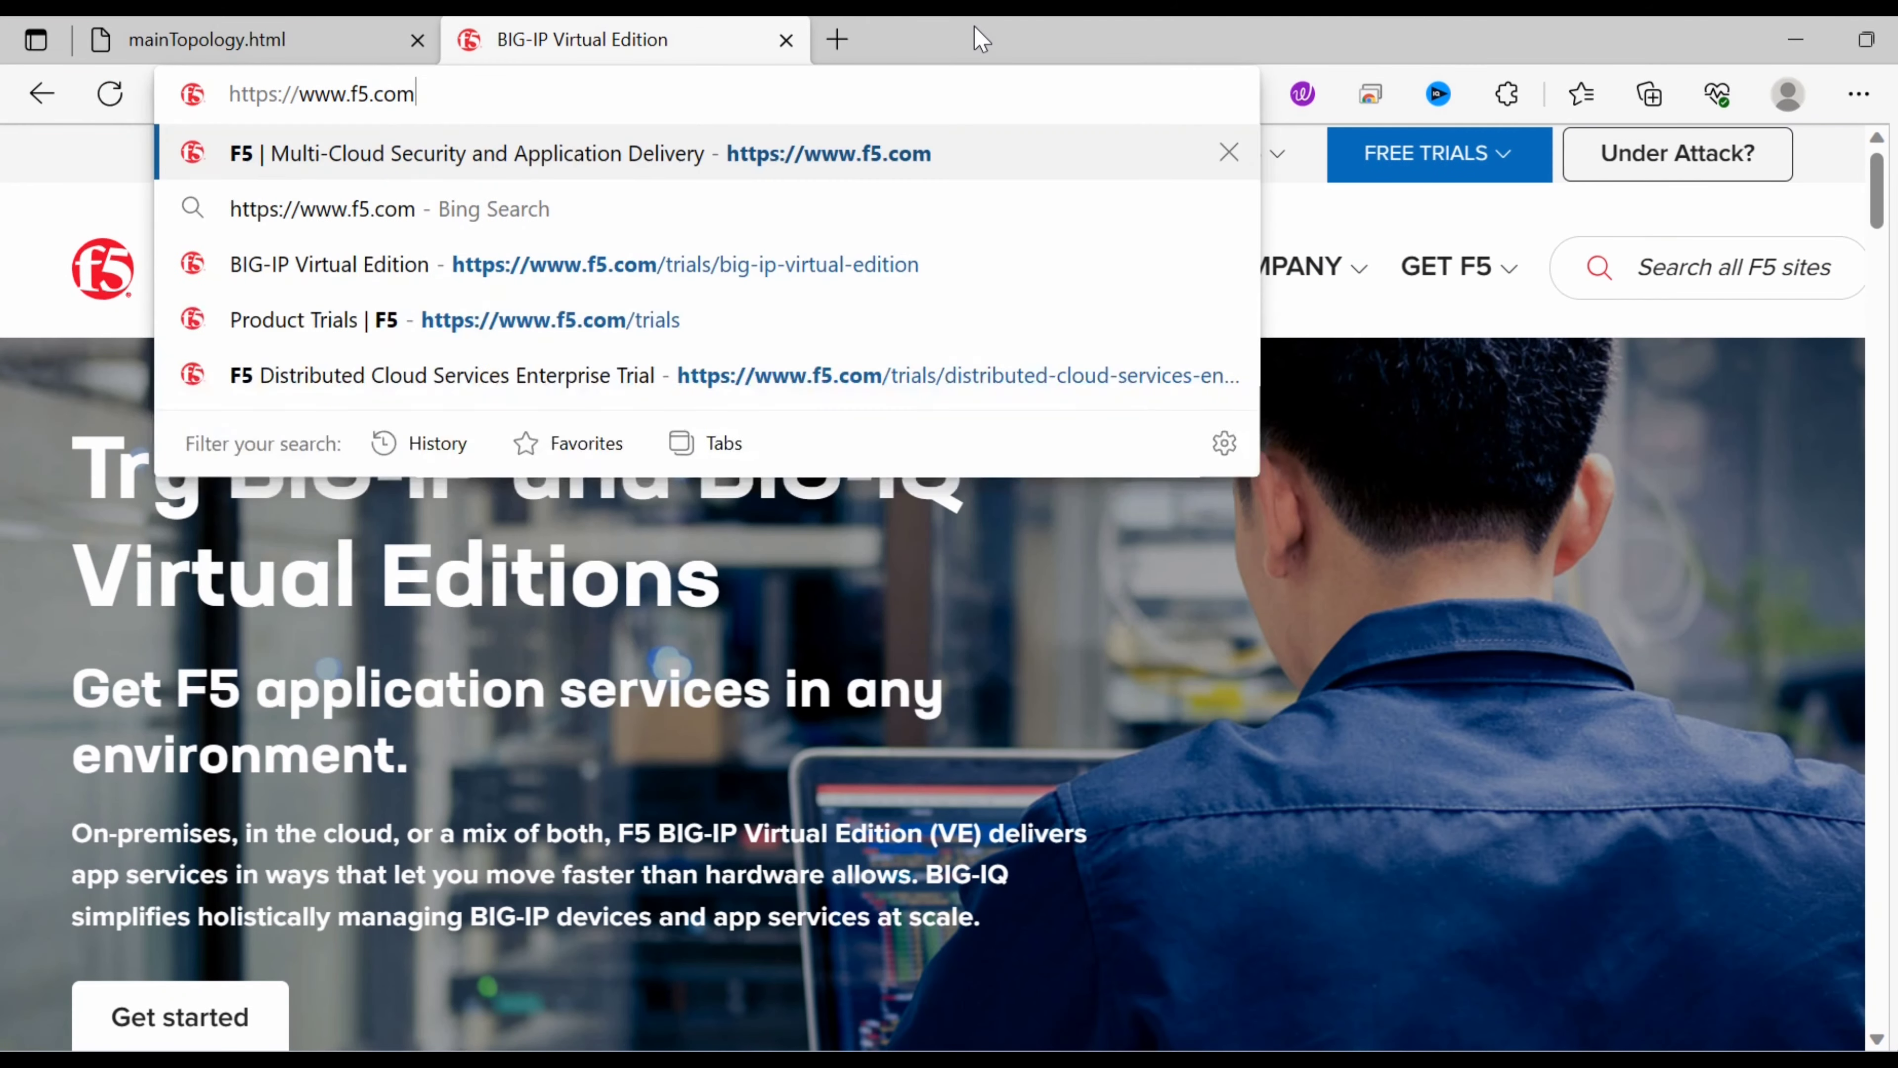
key("Return")
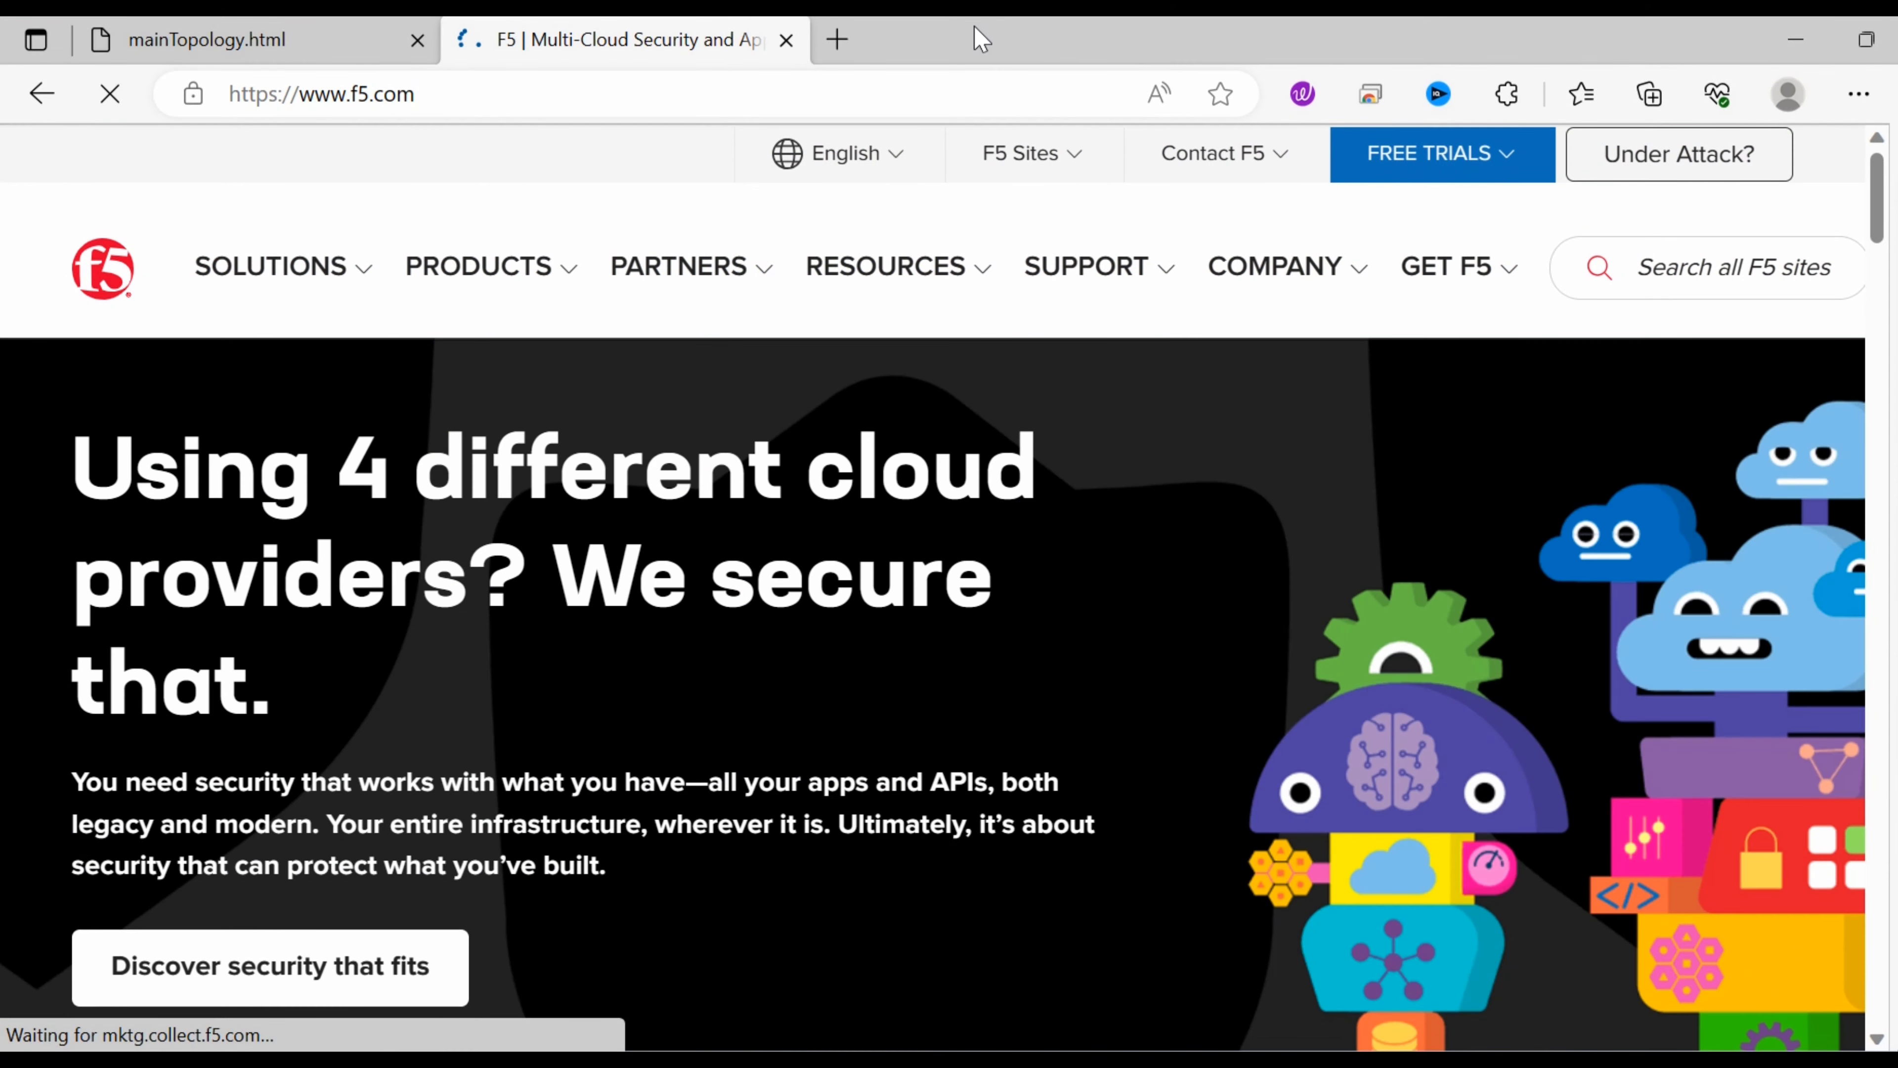
Open the BIG-IP Local Traffic Manager page via PRODUCTS > F5 BIG-IP.
left_click(568, 280)
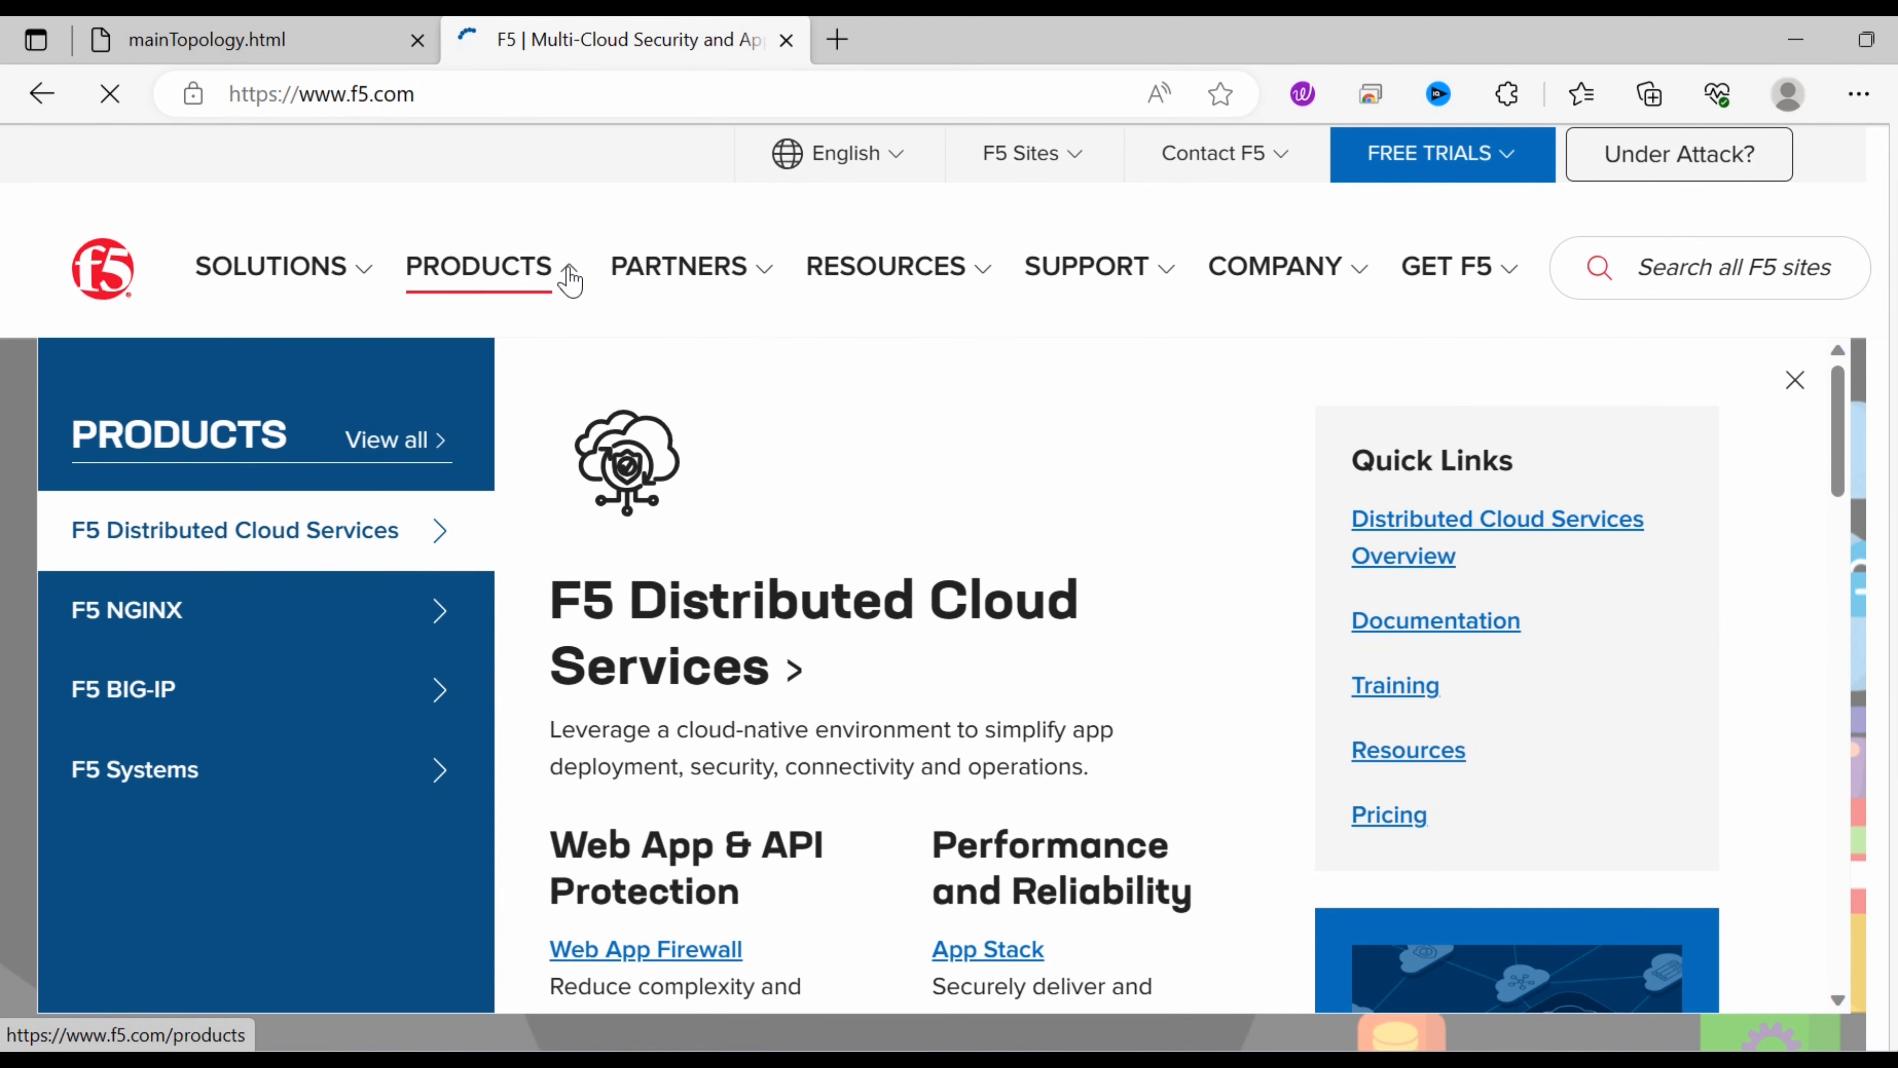
left_click(441, 698)
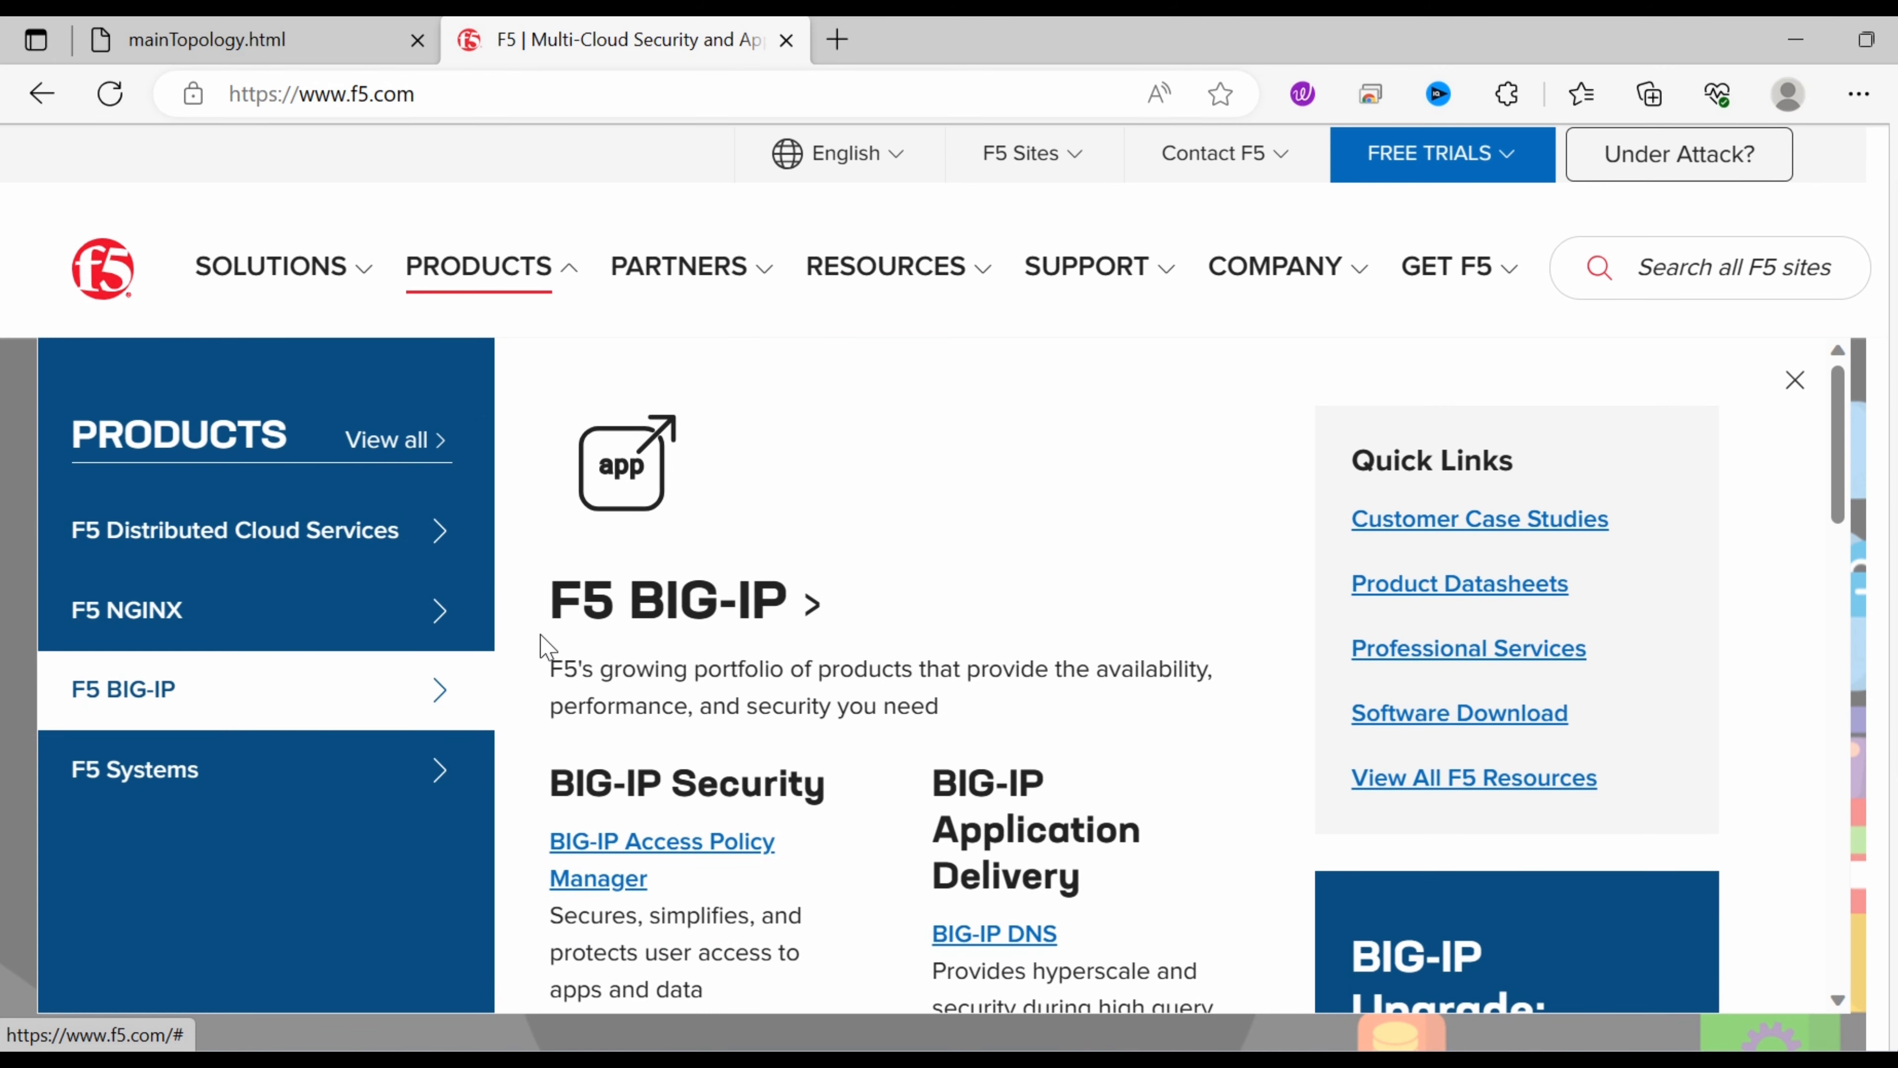
left_click_drag(1840, 460, 1836, 609)
left_click(1020, 555)
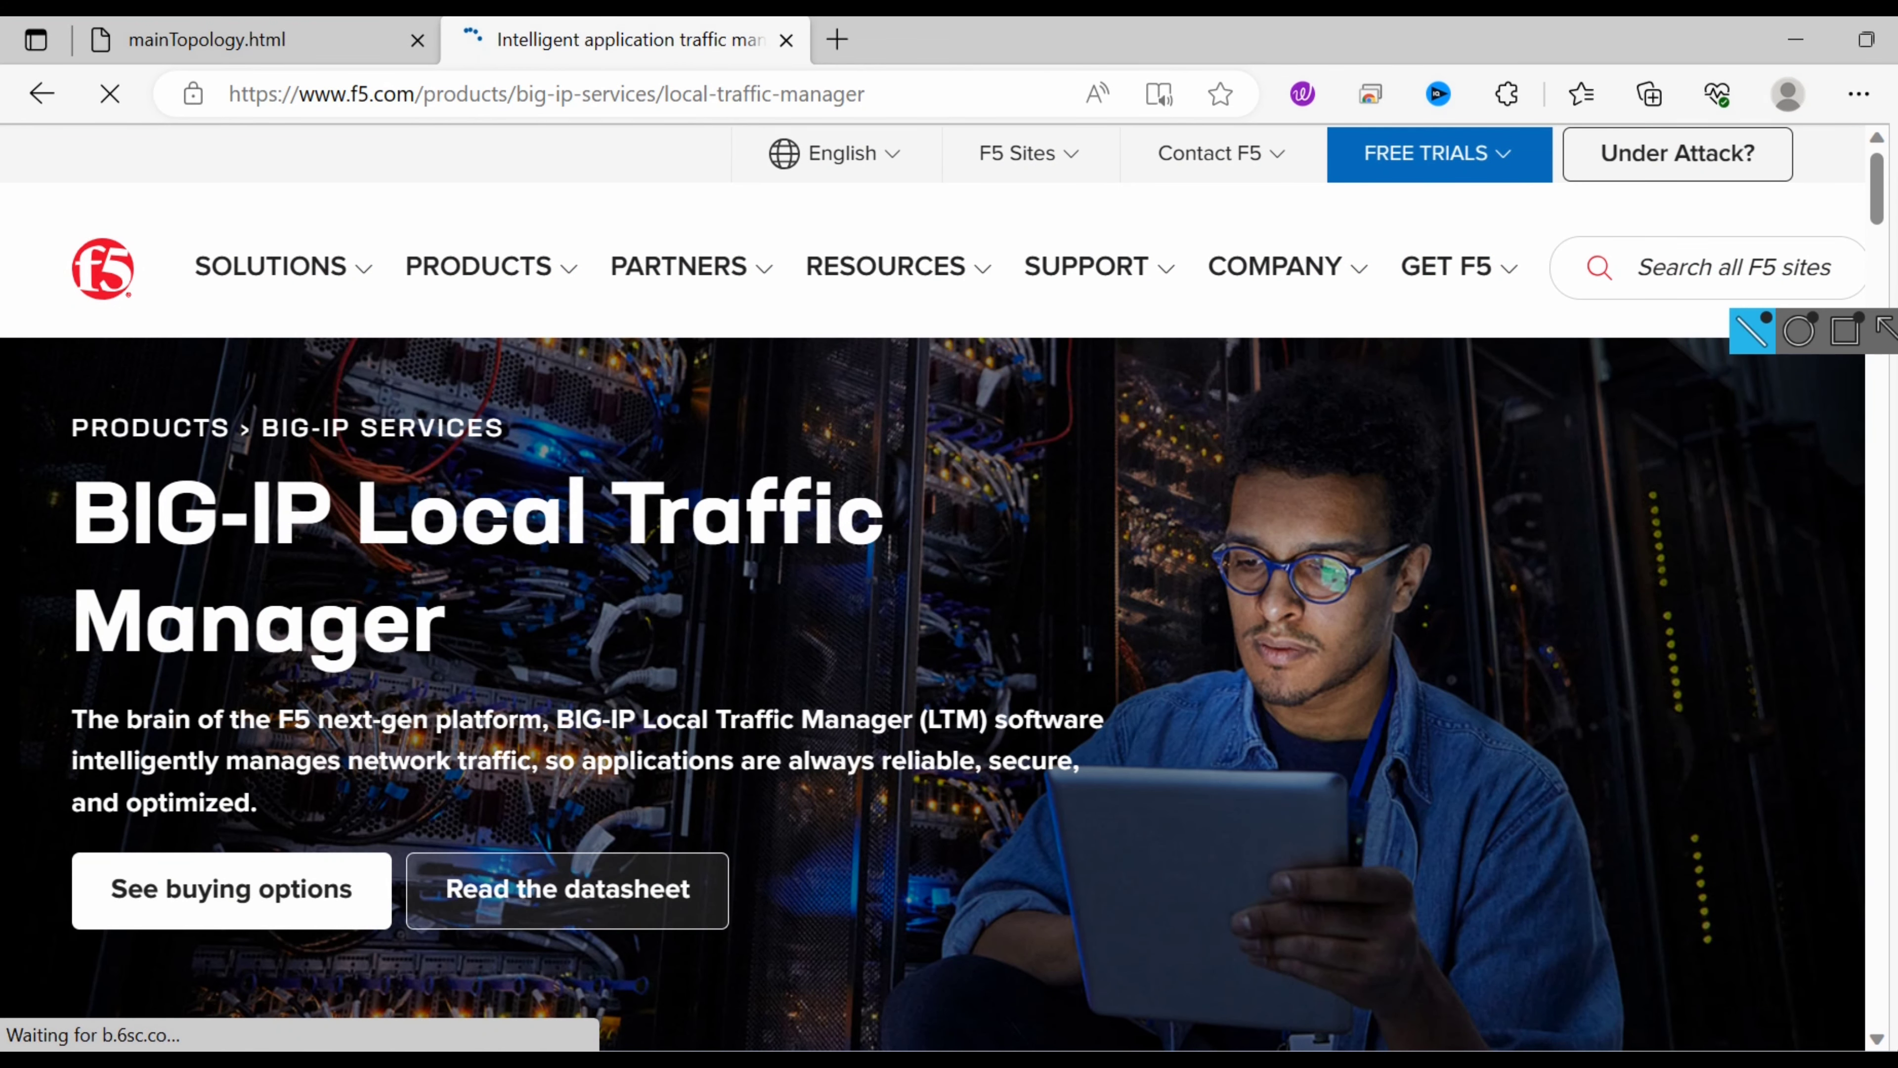
Scroll the Local Traffic Manager page and open the SOLUTIONS menu down to its Software Download link.
left_click_drag(1878, 210, 1849, 114)
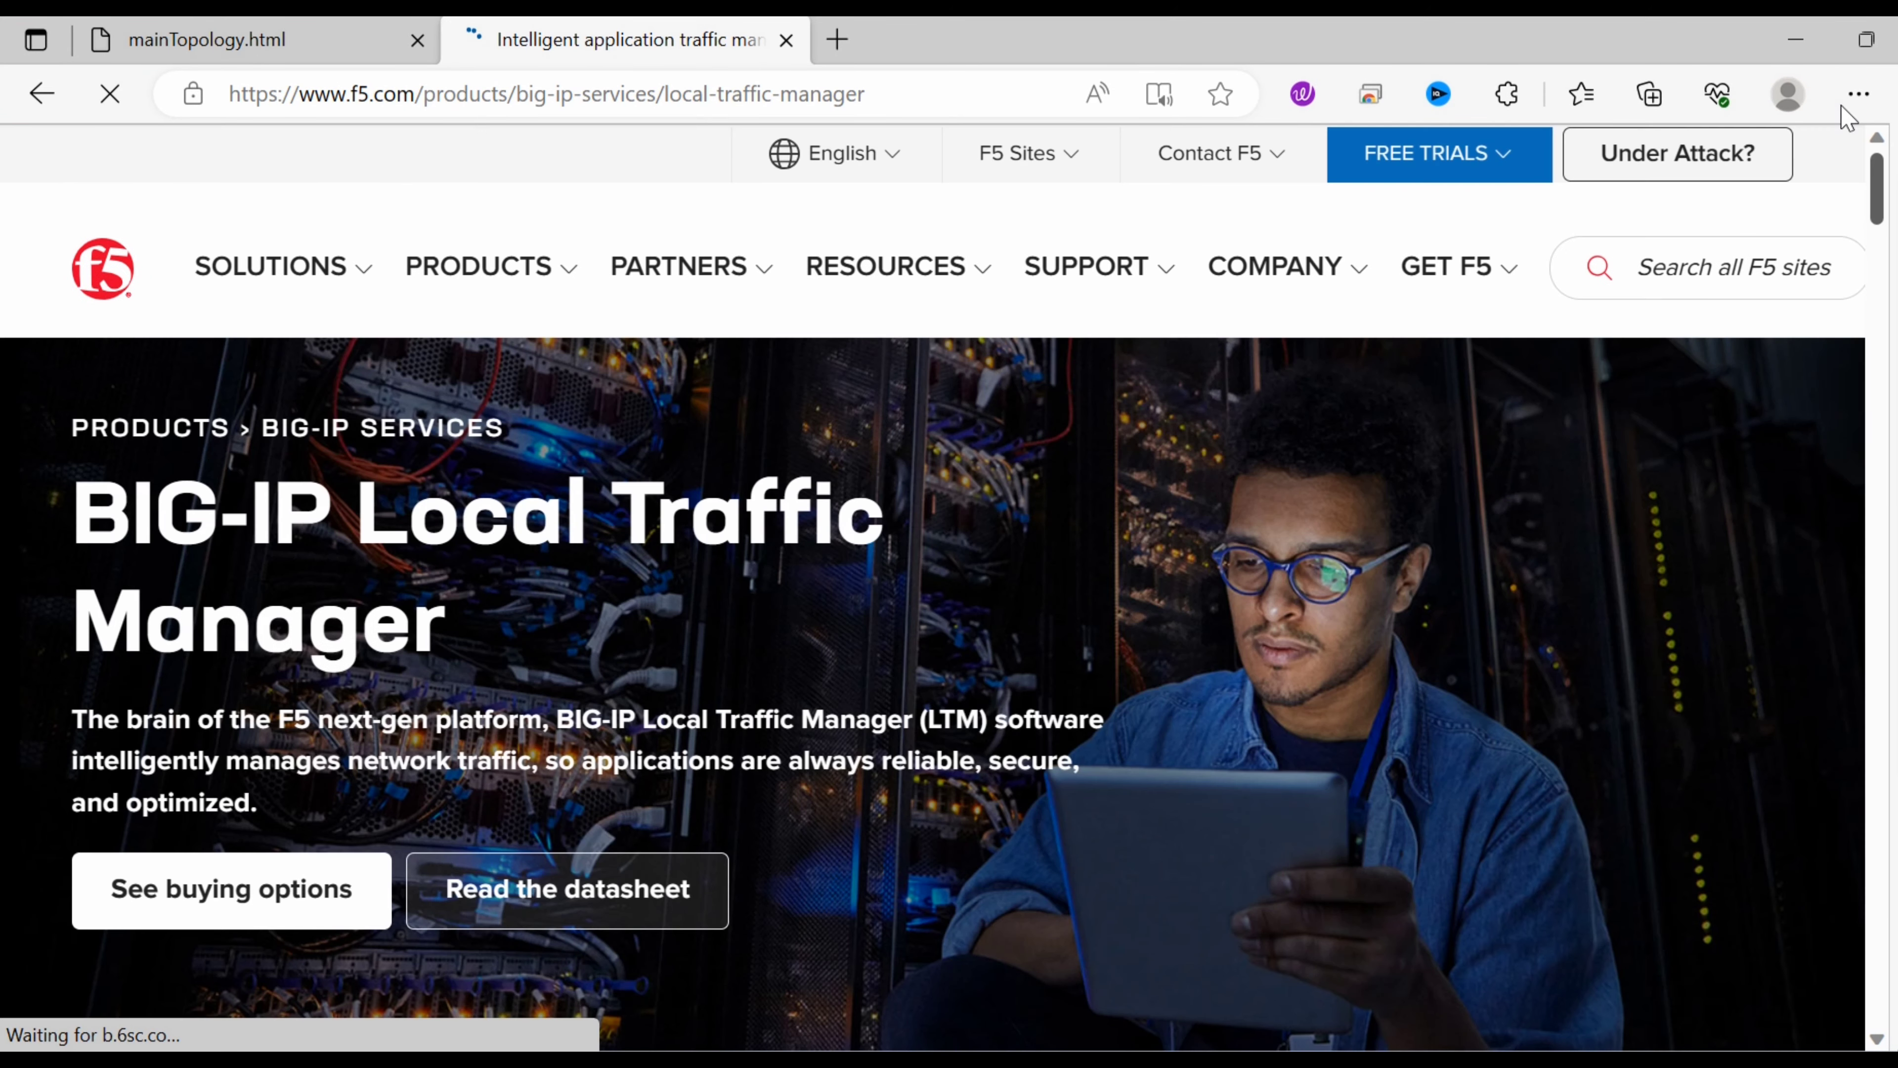
left_click(362, 276)
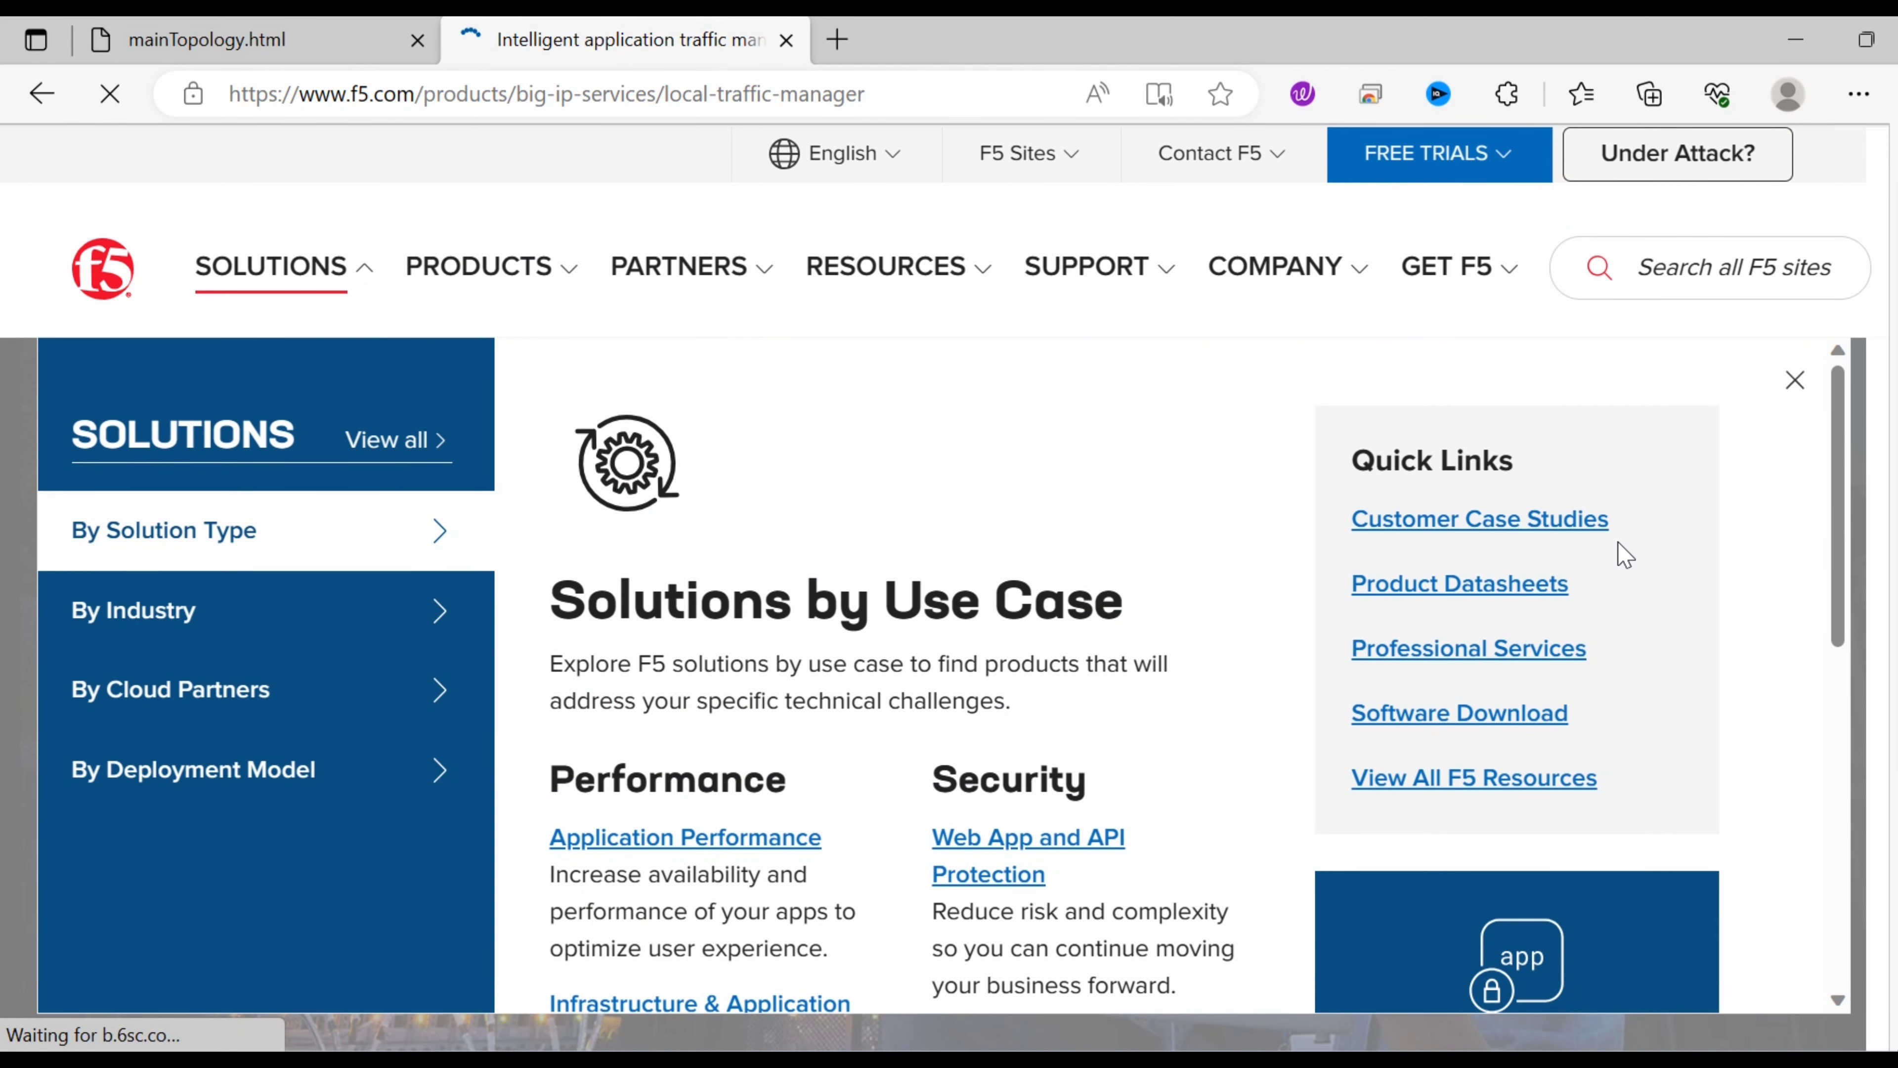
left_click_drag(1843, 439, 1883, 464)
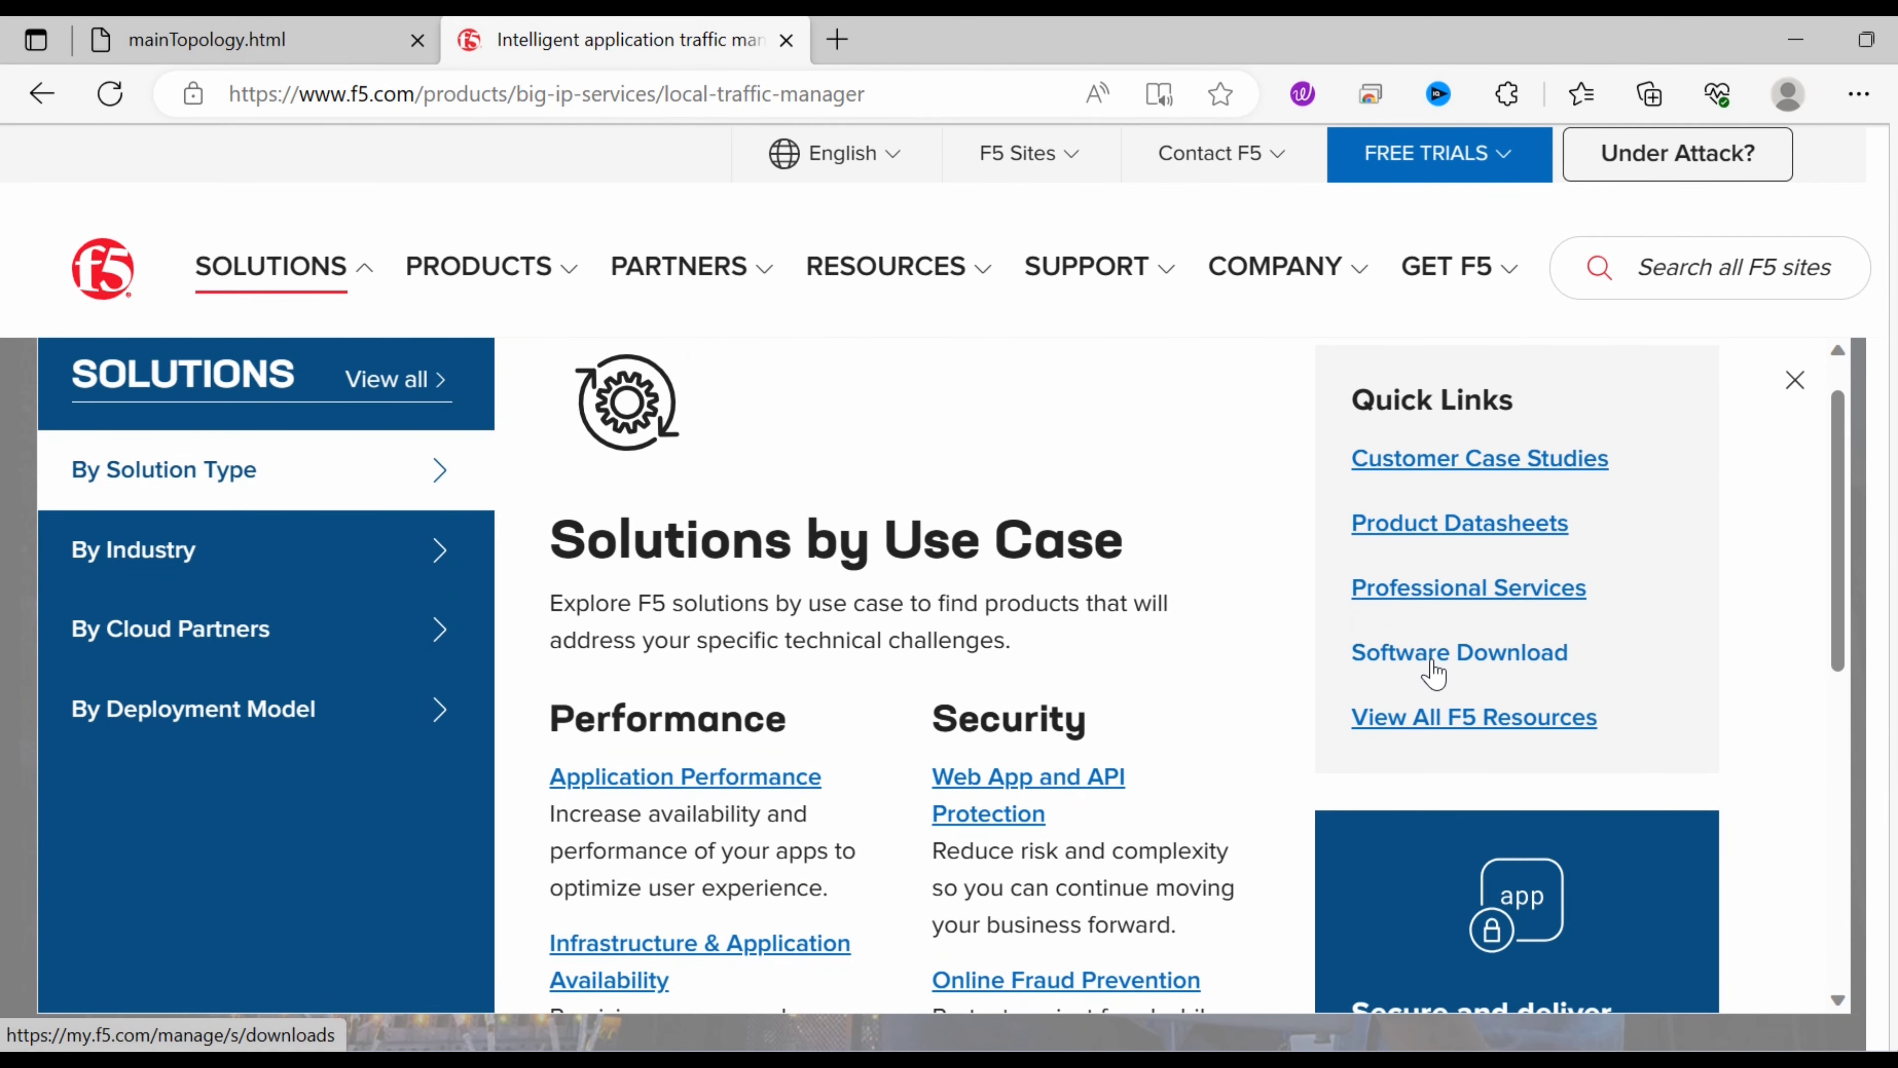
Follow Software Download to the error page, copy its address, and launch Google Chrome.
left_click(1476, 664)
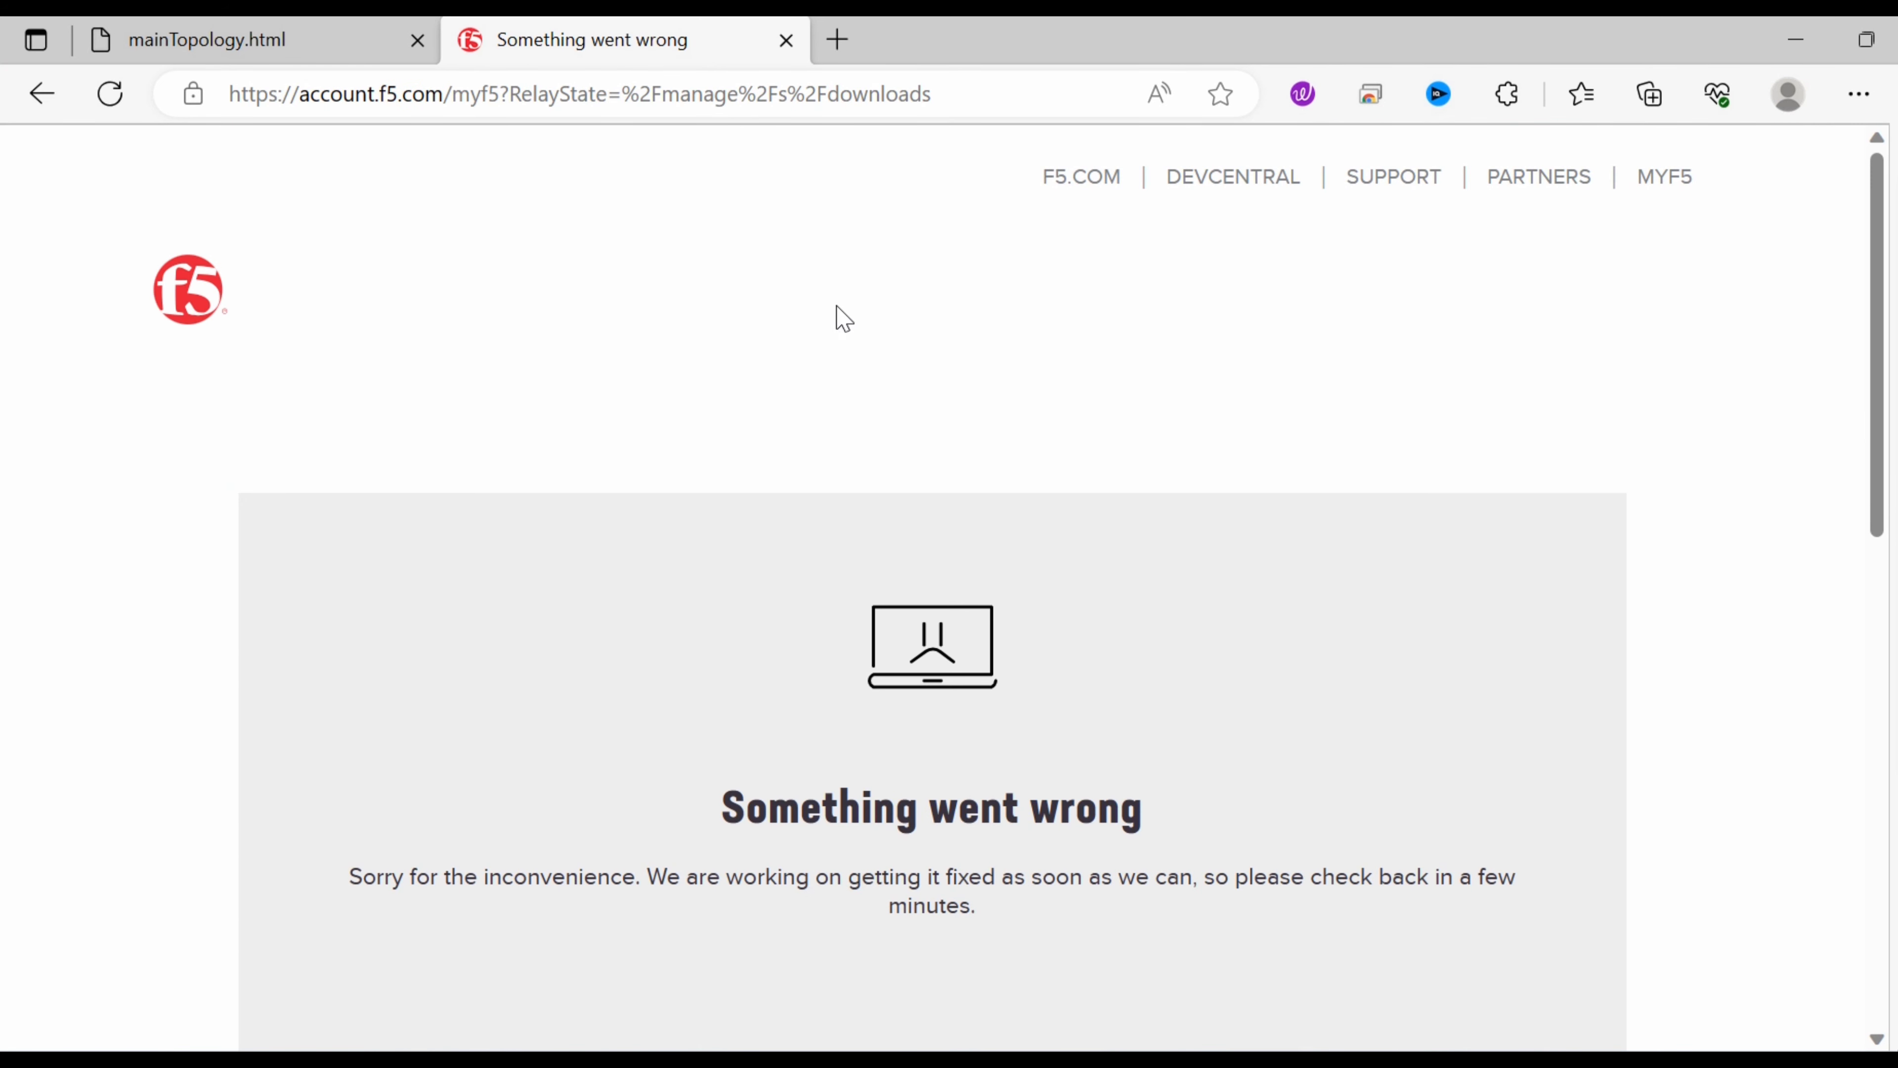
left_click(976, 94)
key("ctrl+c")
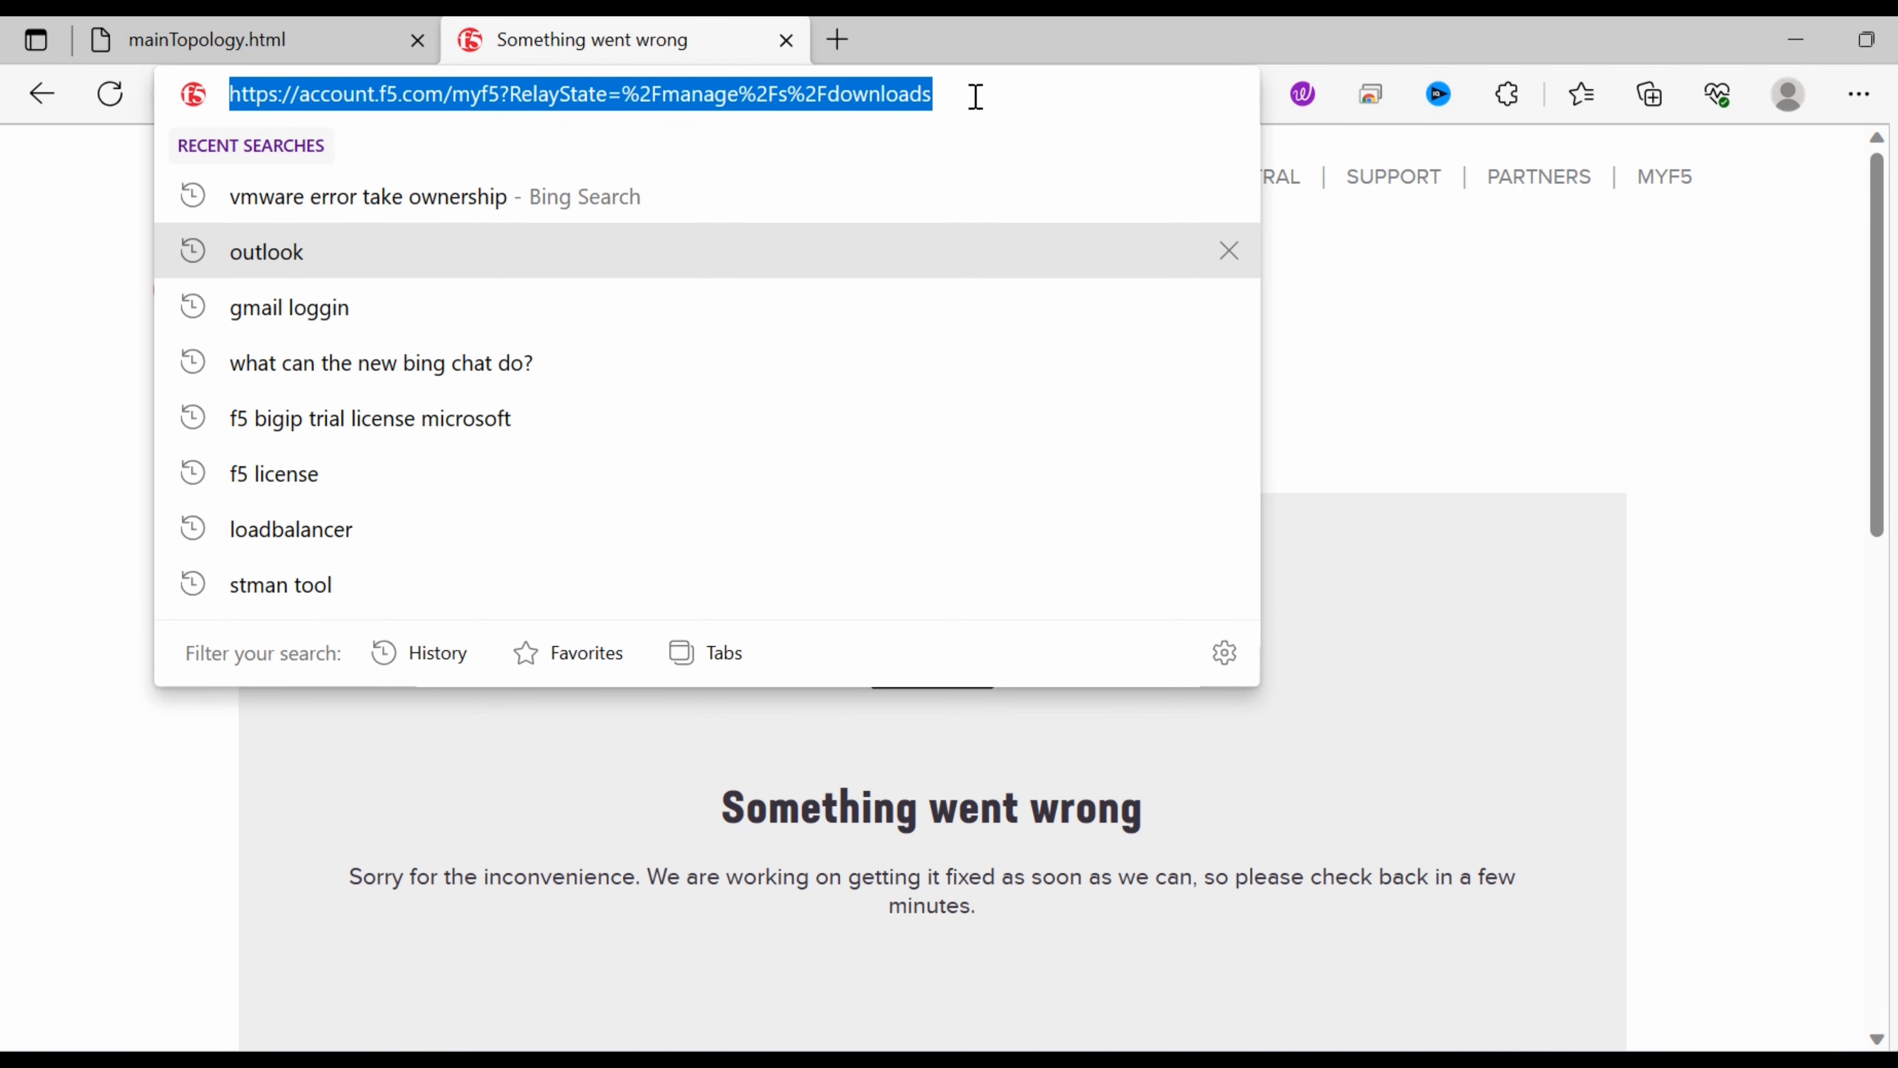
key("super")
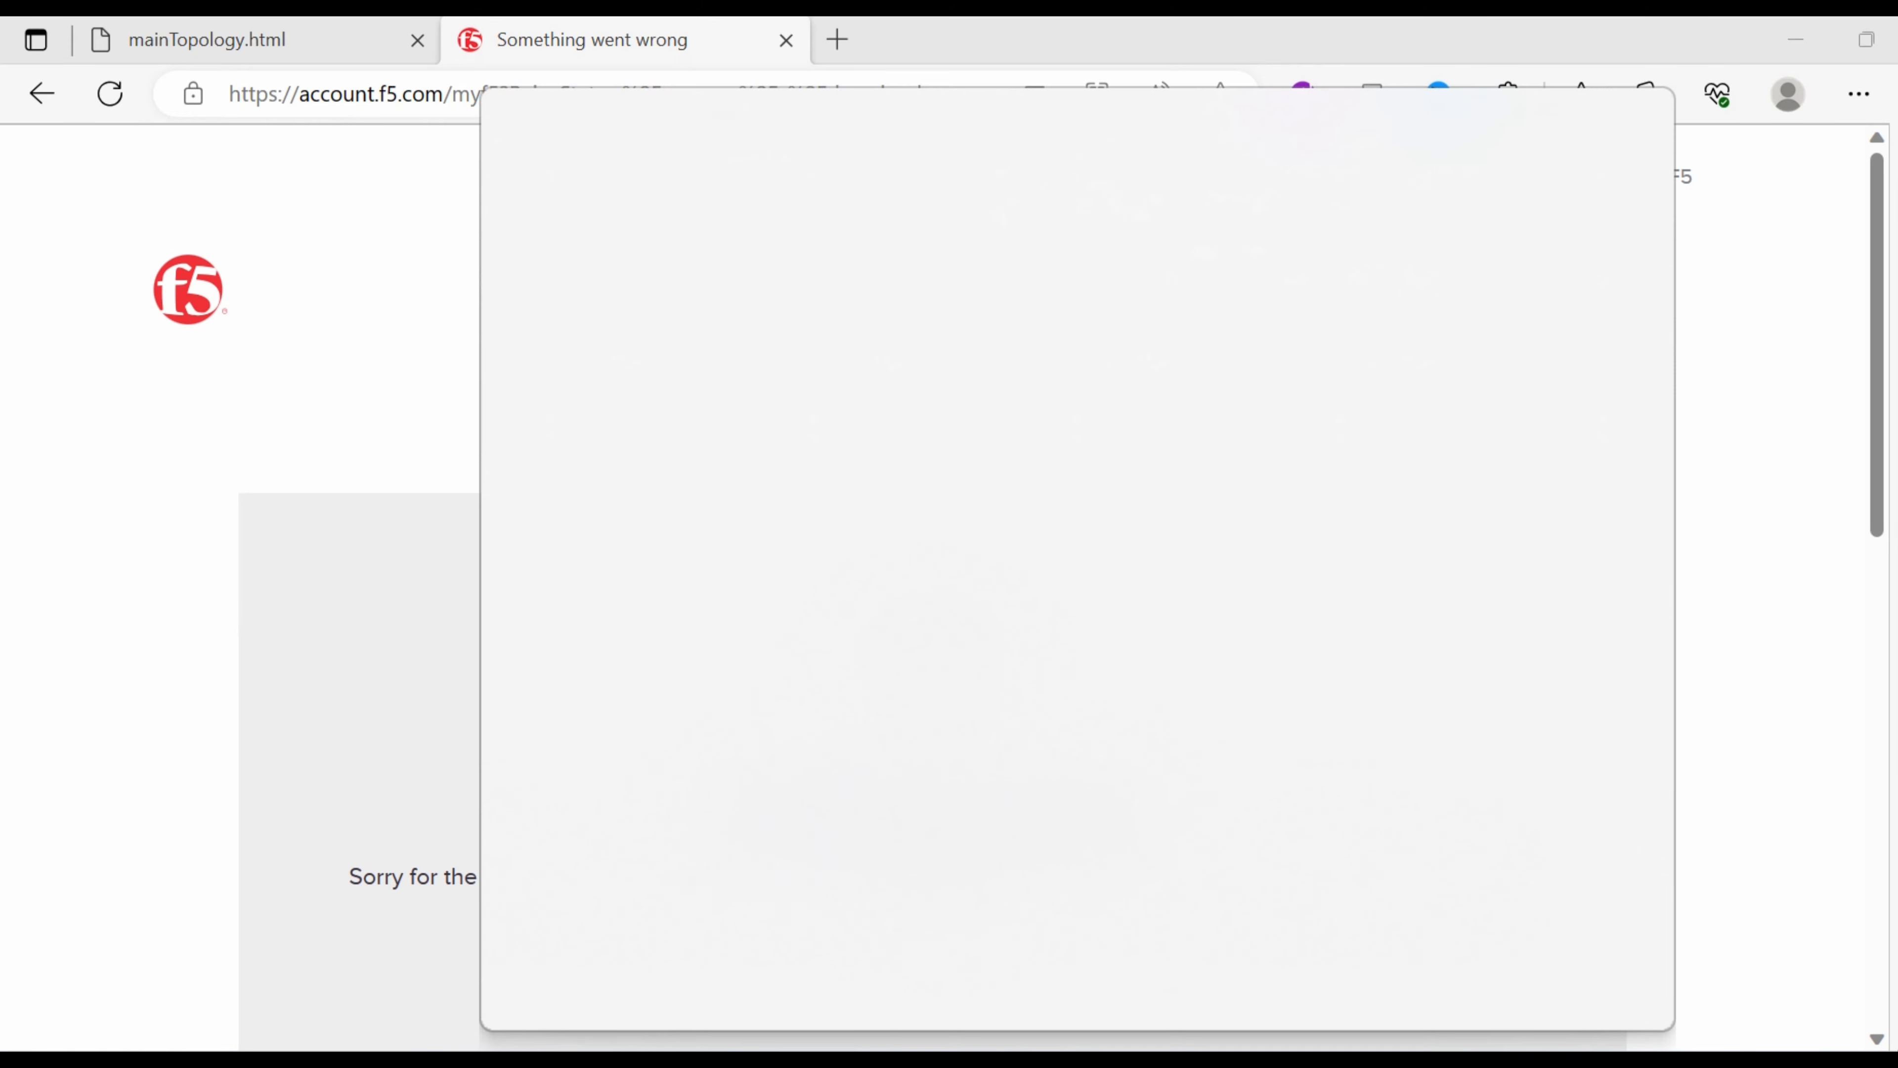
type("chr")
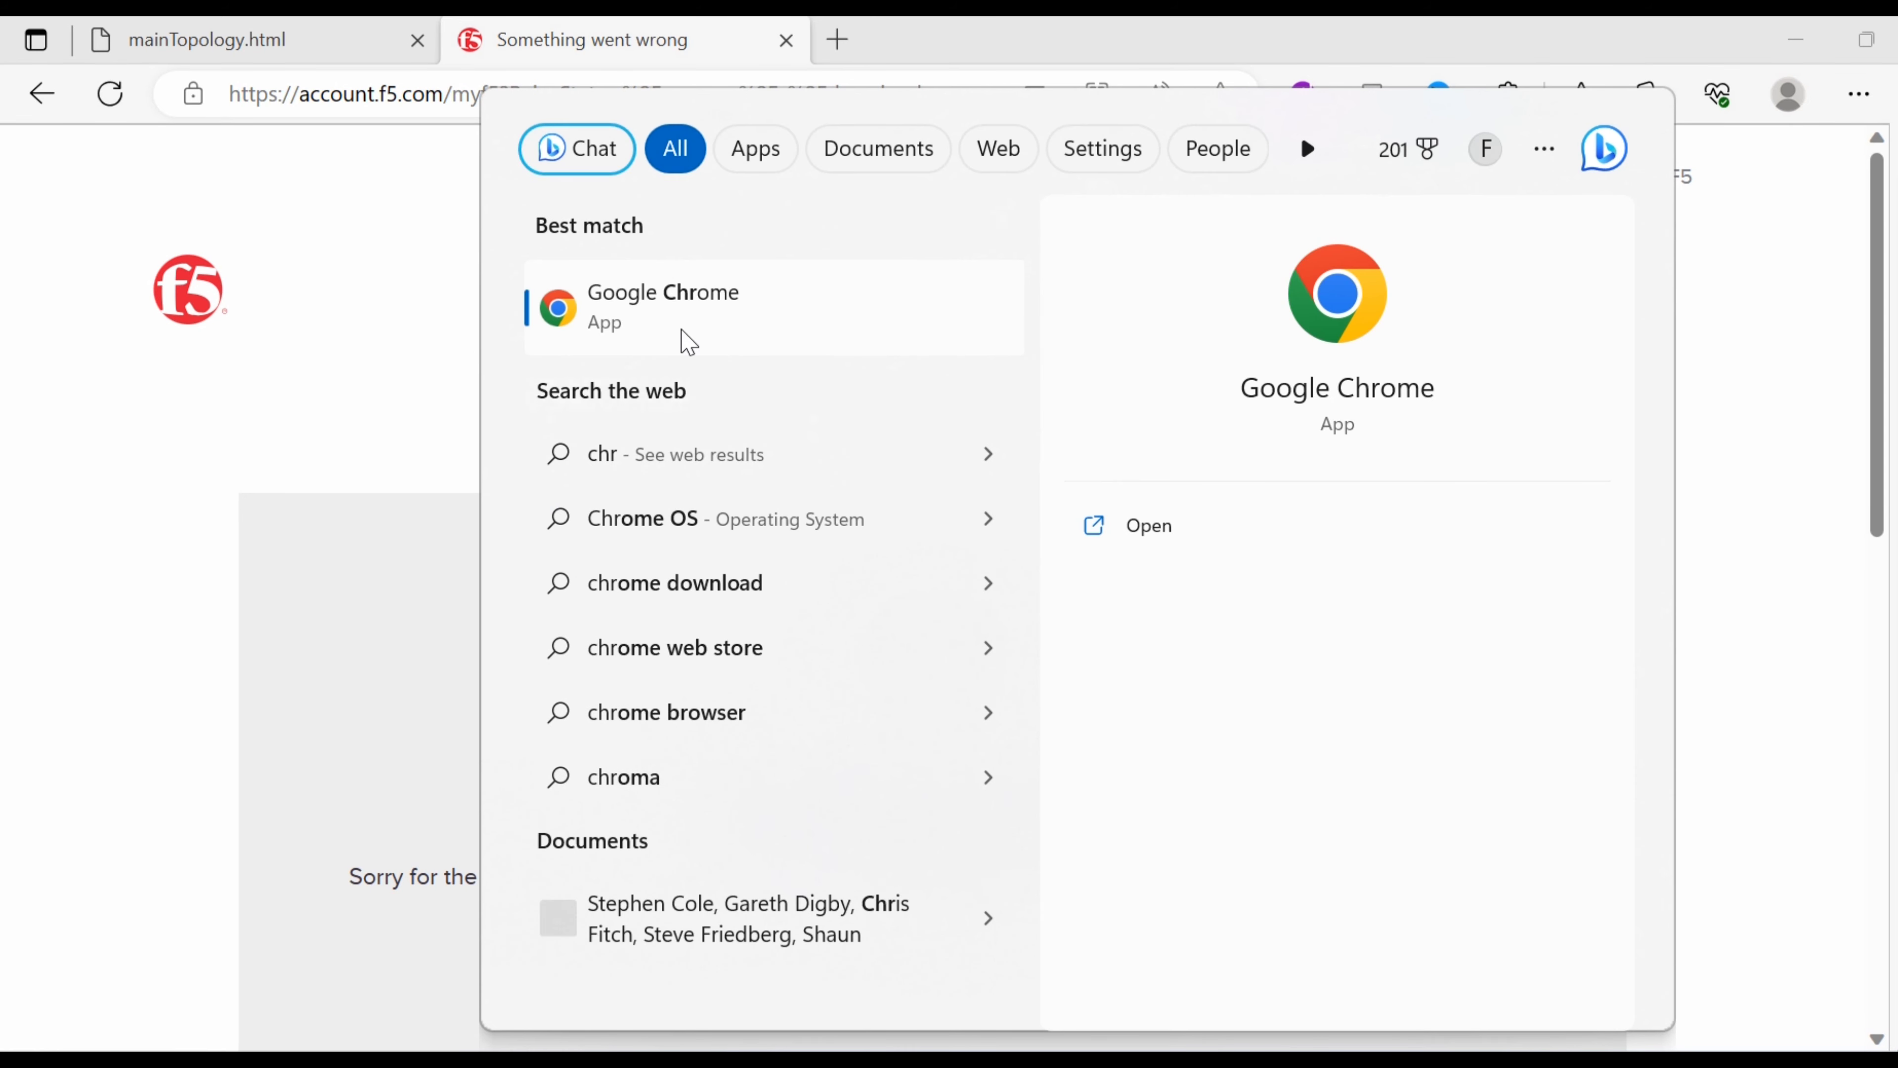
left_click(687, 330)
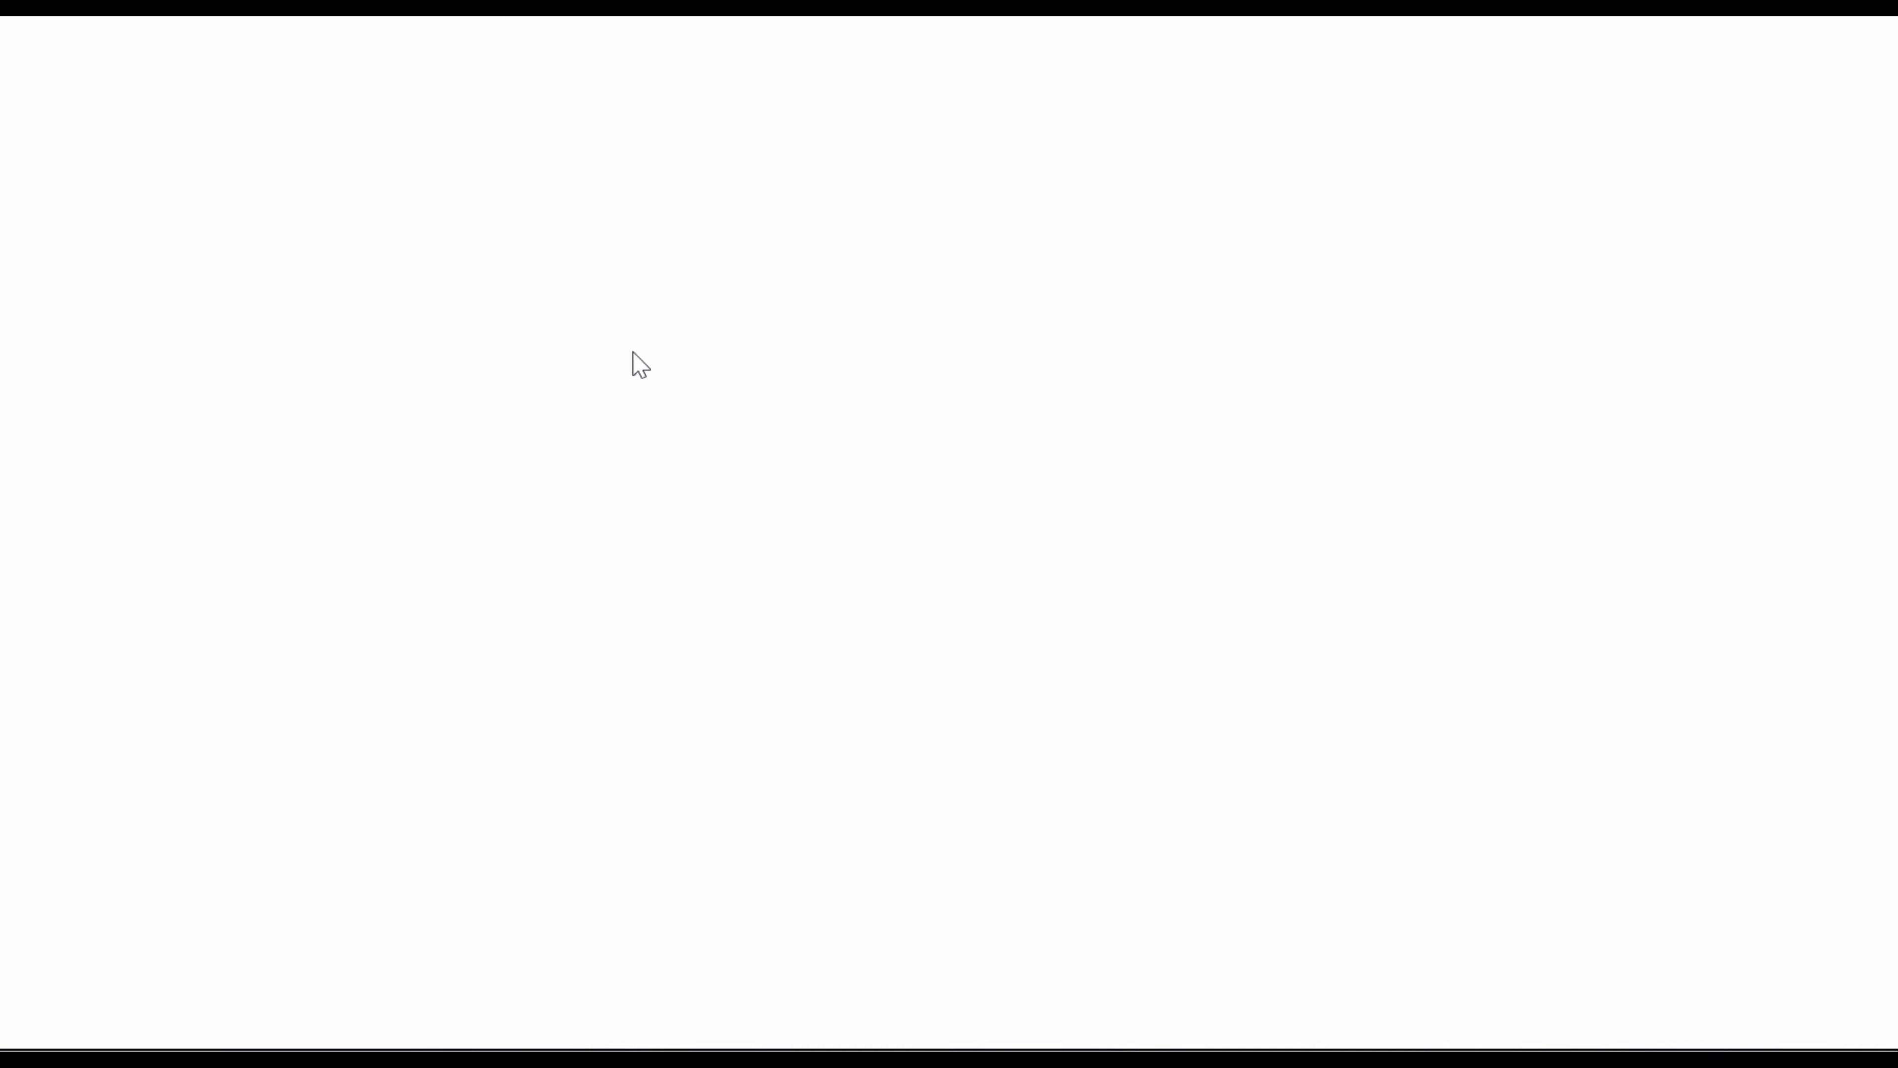
Load the copied account.f5.com address in Chrome and go to the Sign up registration form.
key("ctrl+v")
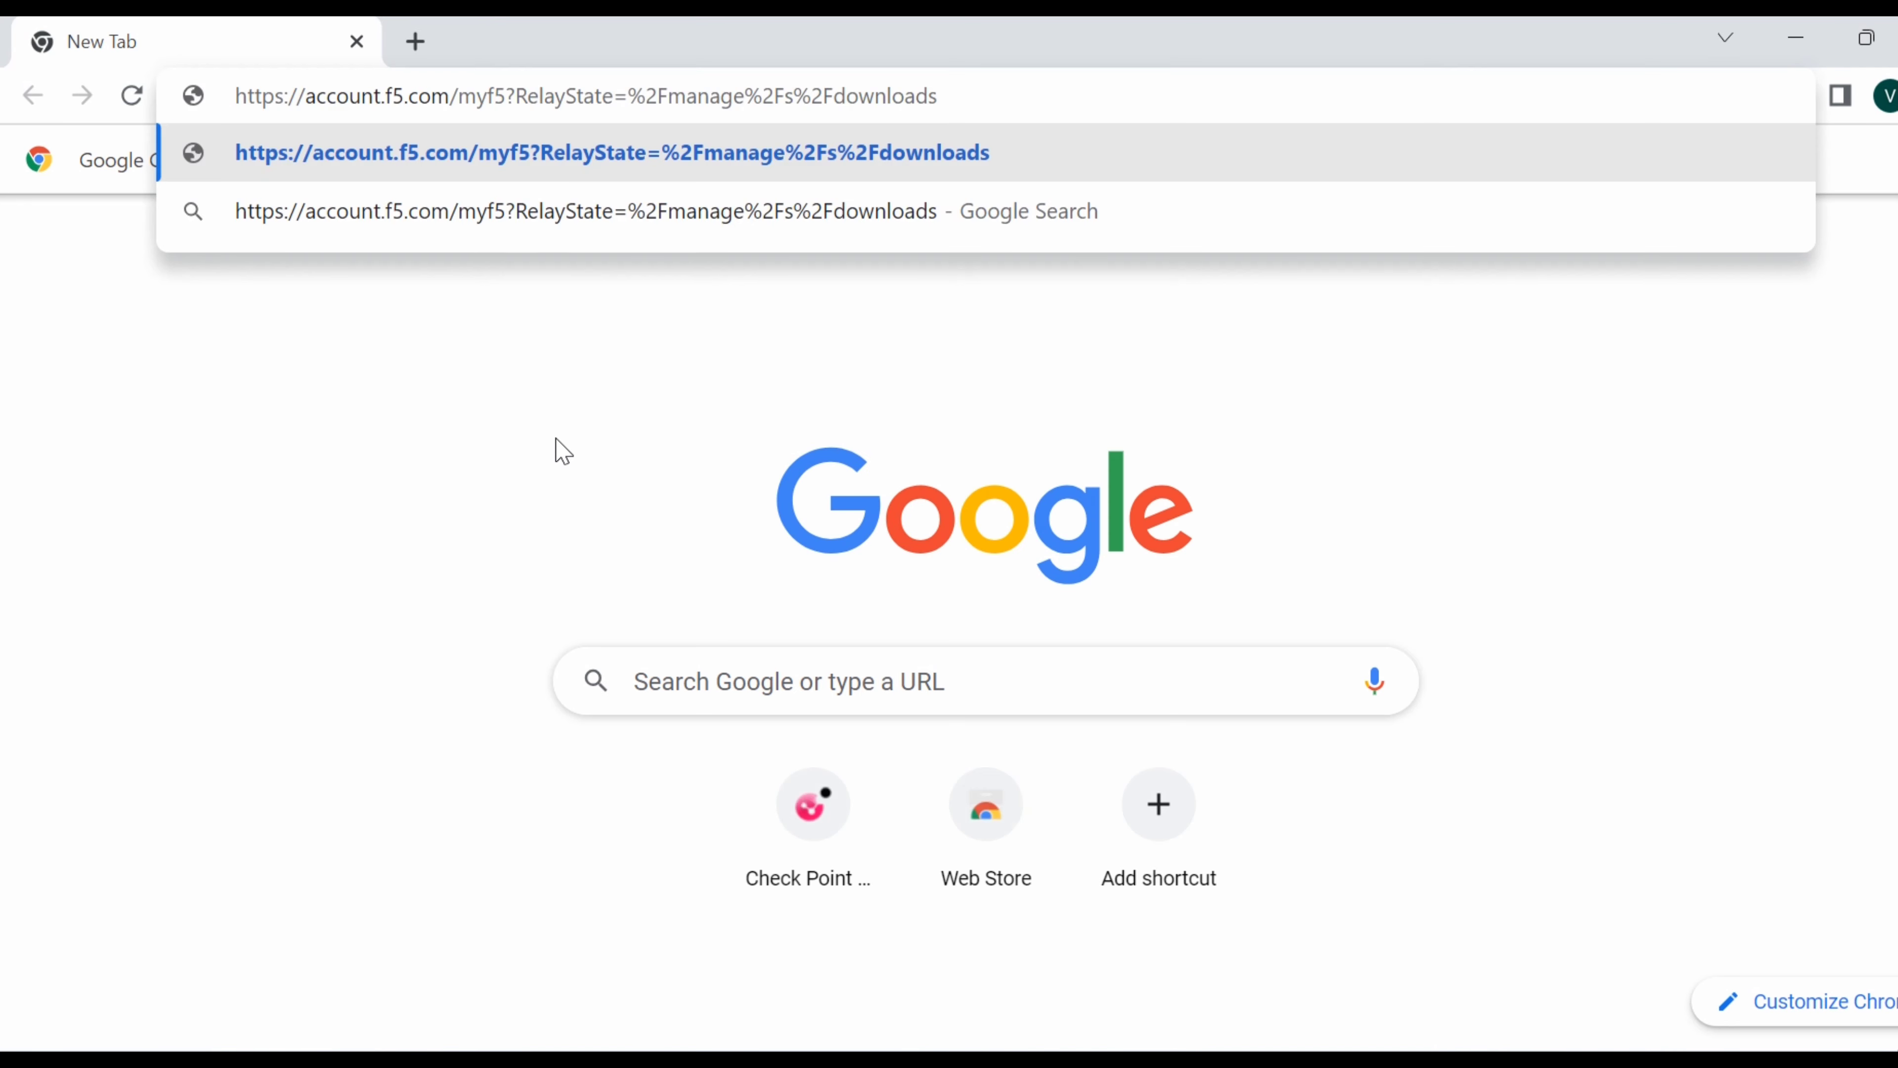
key("Return")
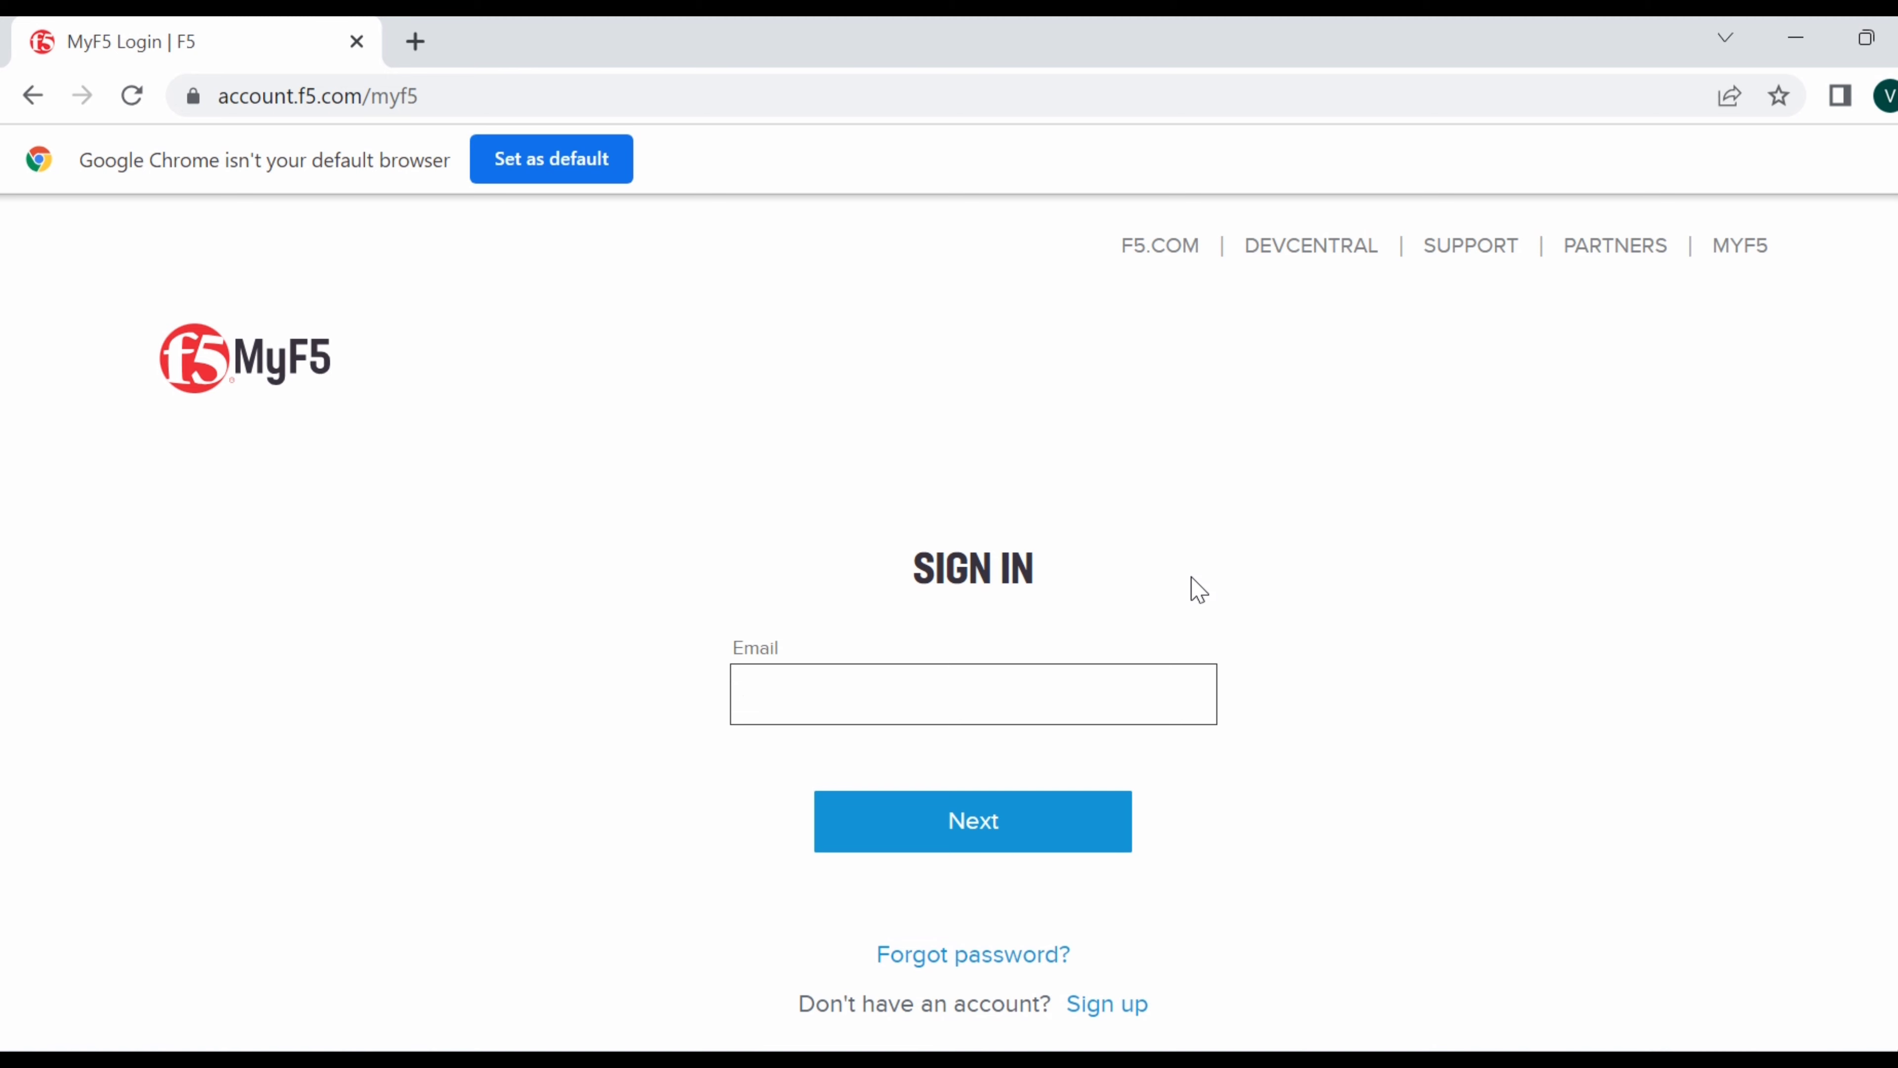
left_click(1118, 1003)
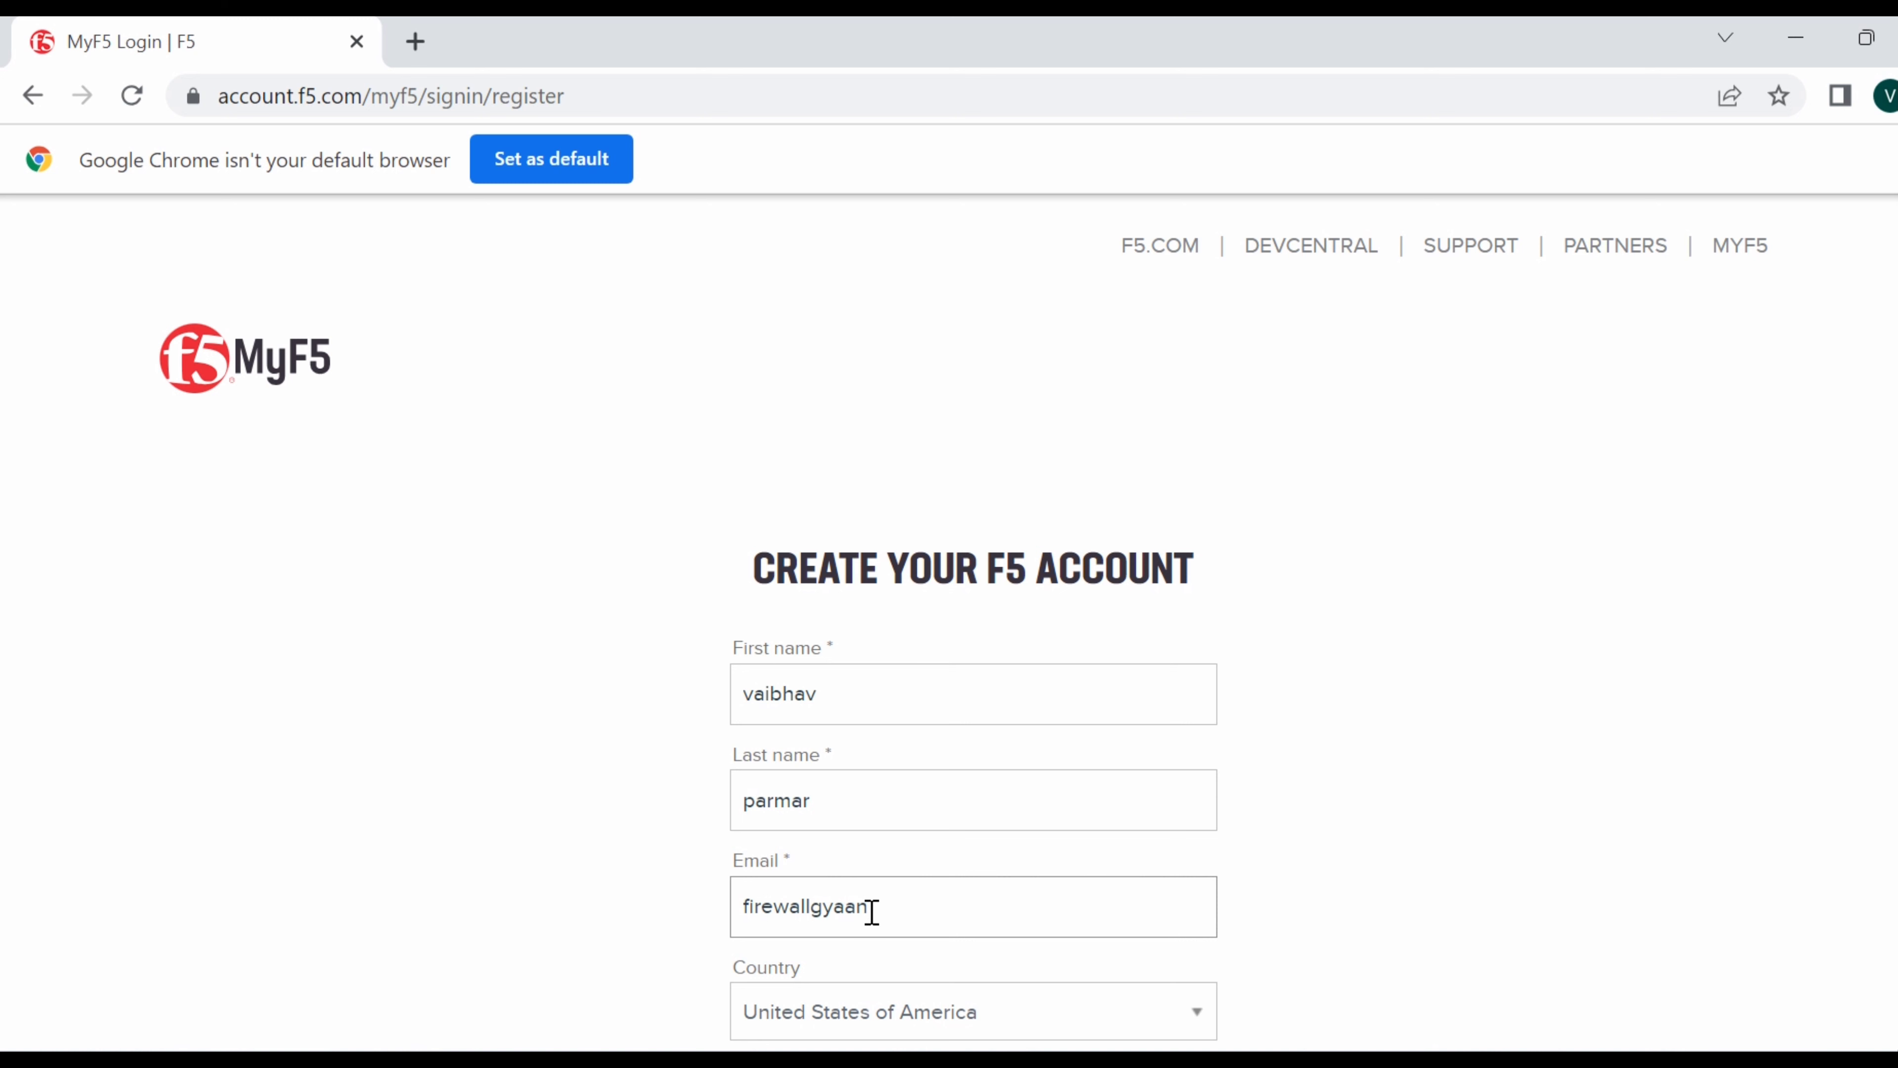
Finish the e-mail address and choose India as the country.
type("@")
left_click(1689, 602)
scroll(1689, 601, "down", 2)
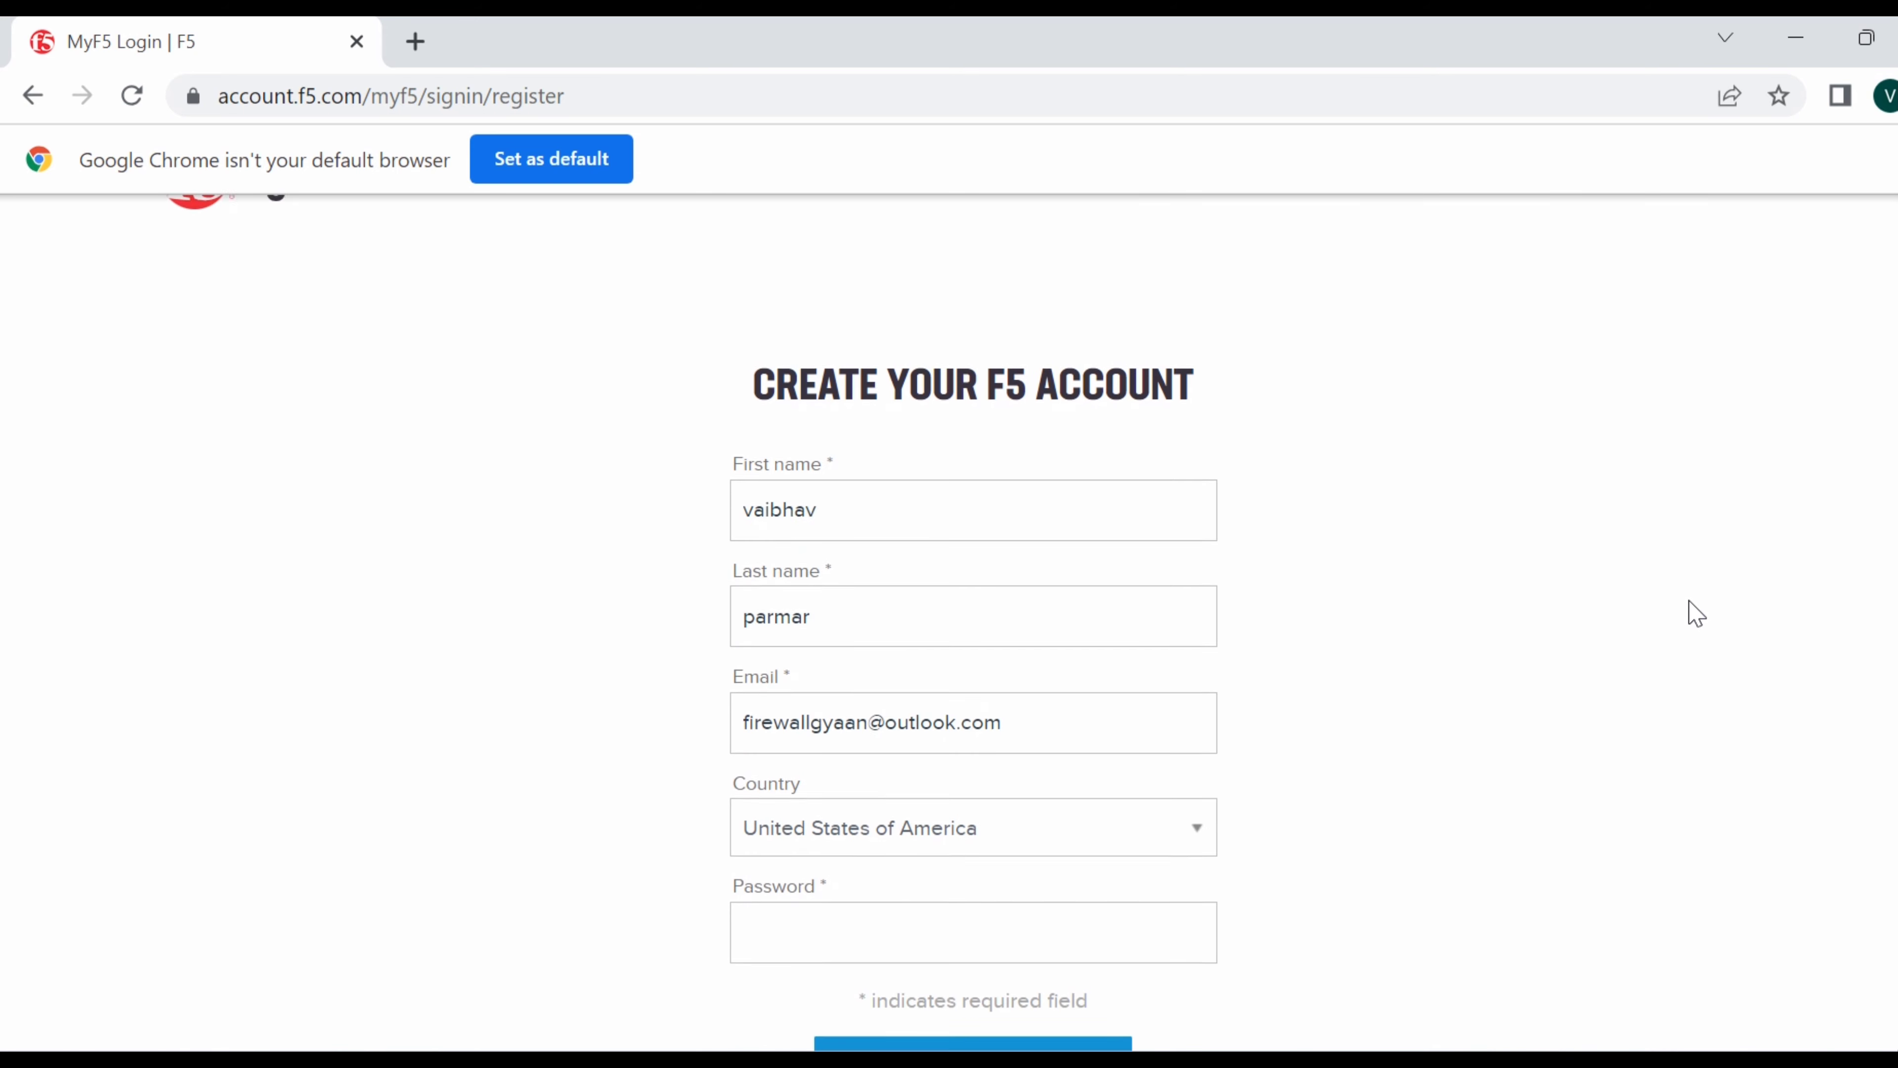
scroll(1695, 613, "down", 2)
left_click(1167, 705)
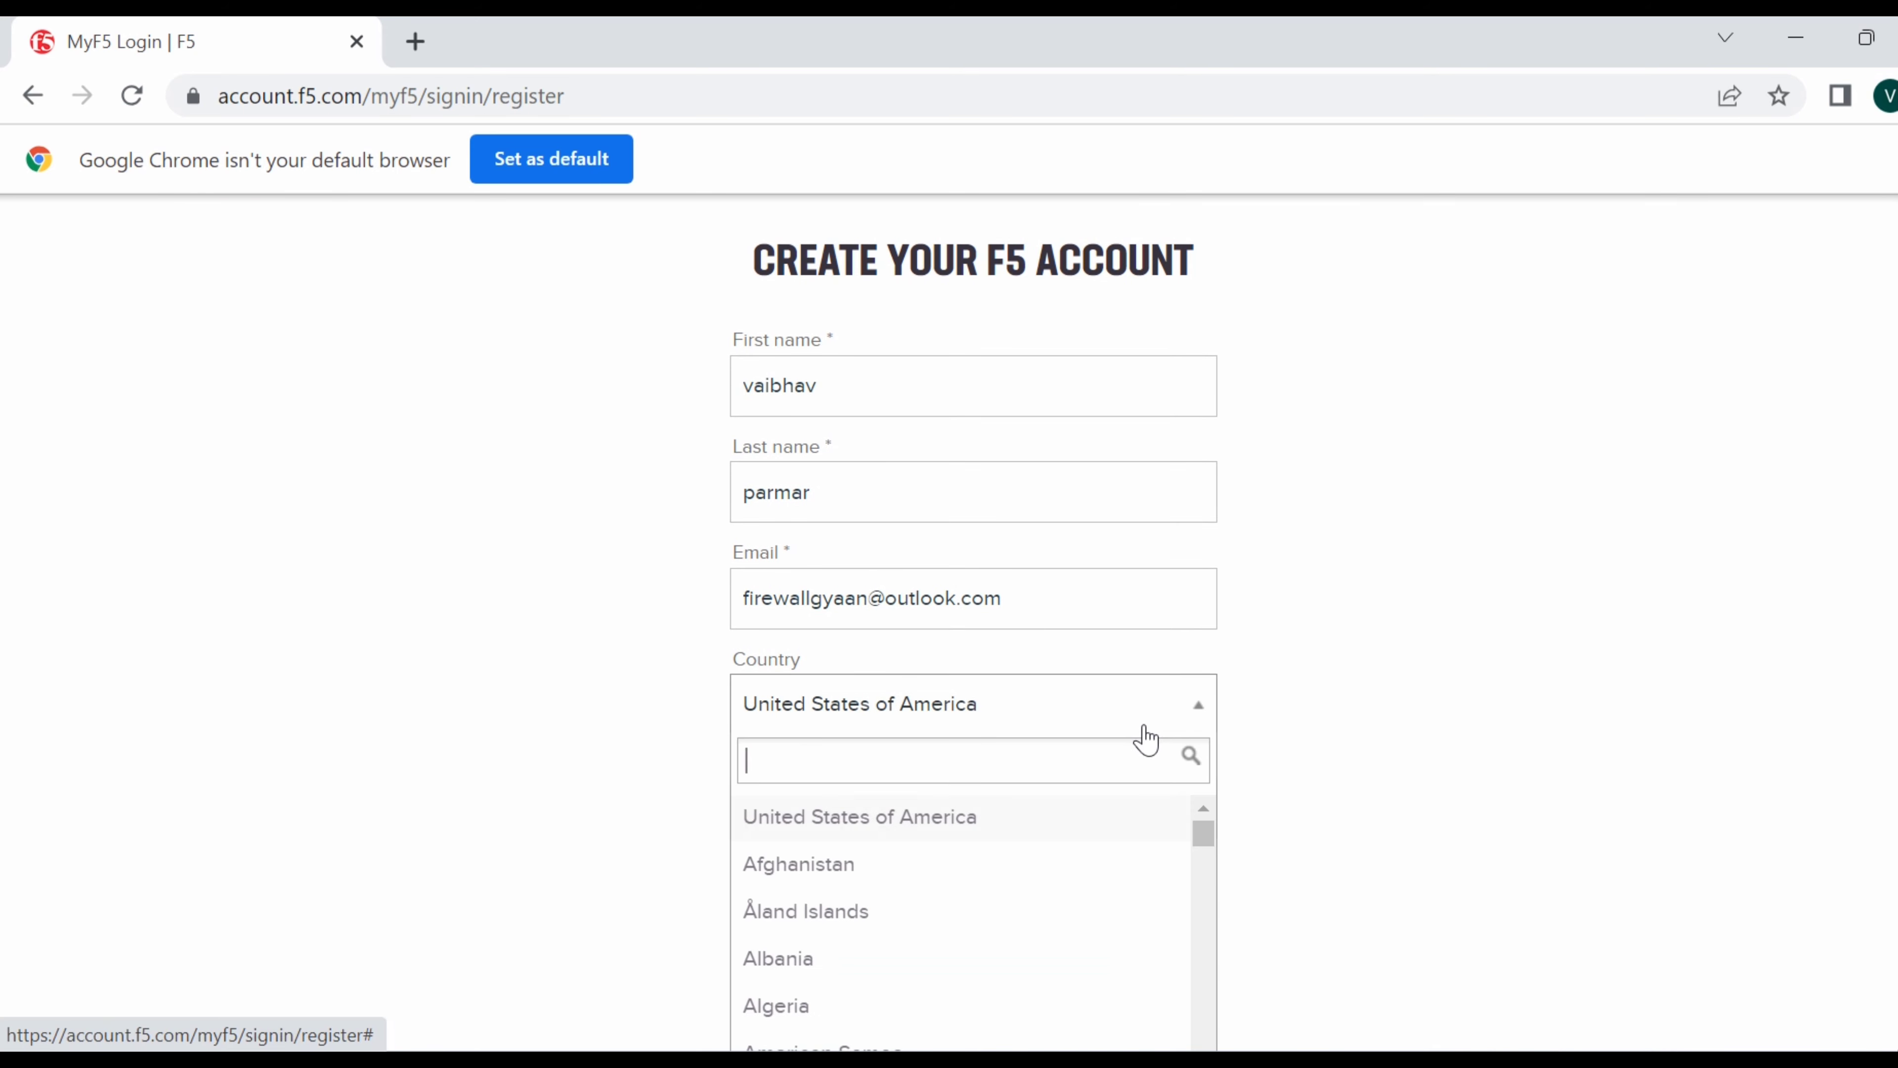
type("india")
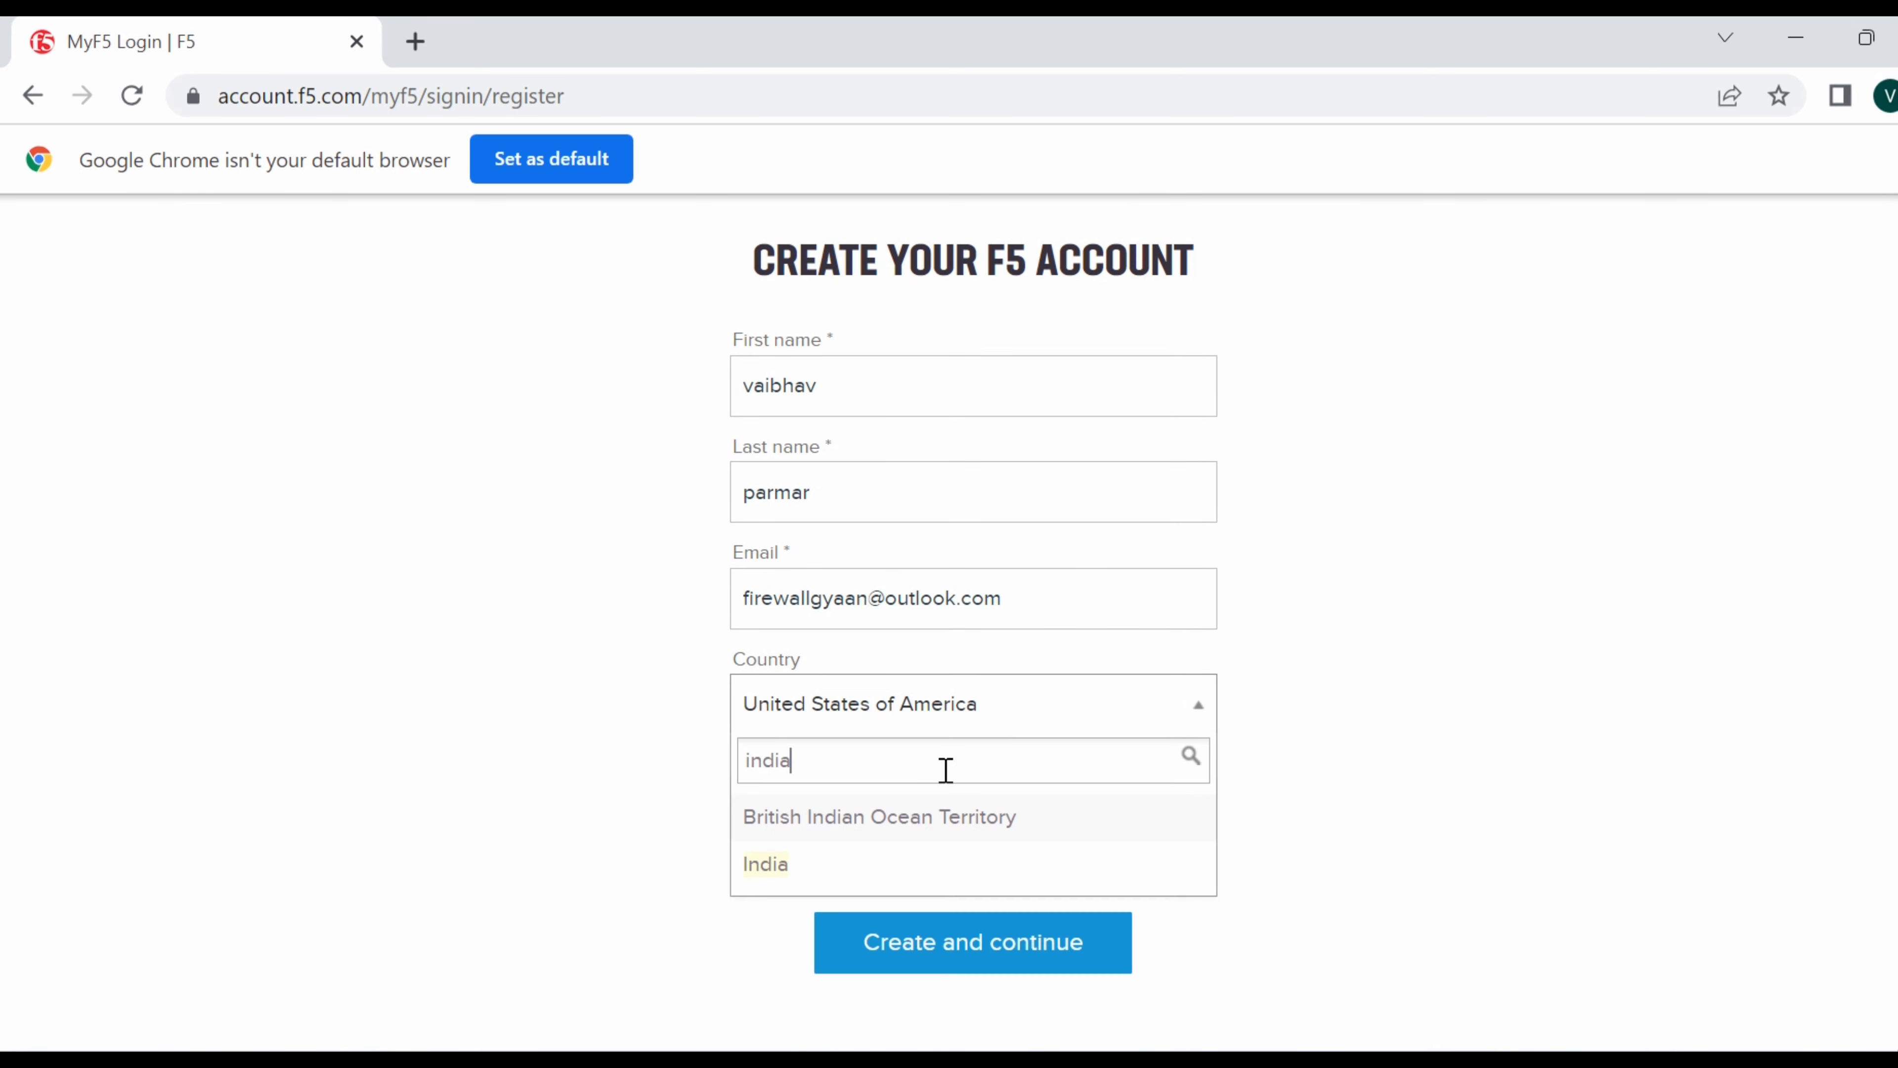
left_click(774, 862)
Enter the account password, submit the registration, and decline saving the password.
left_click(848, 815)
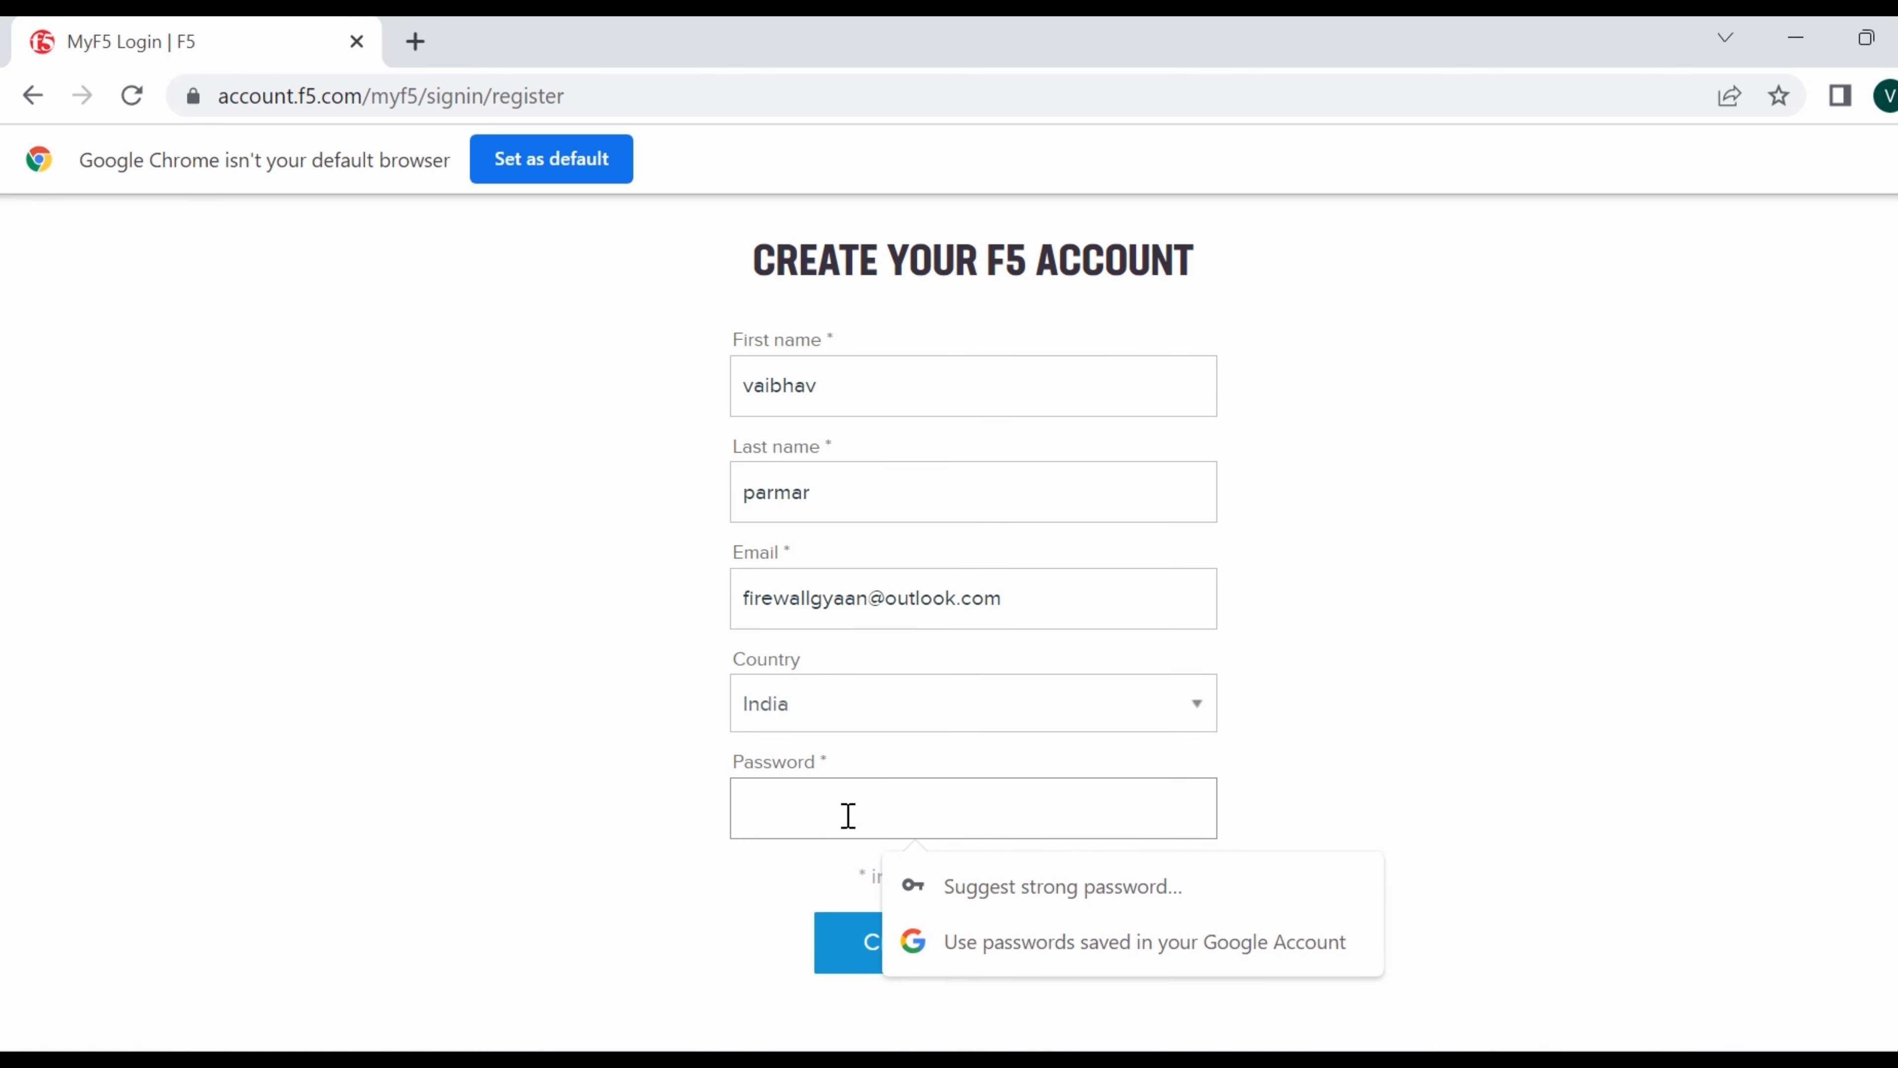
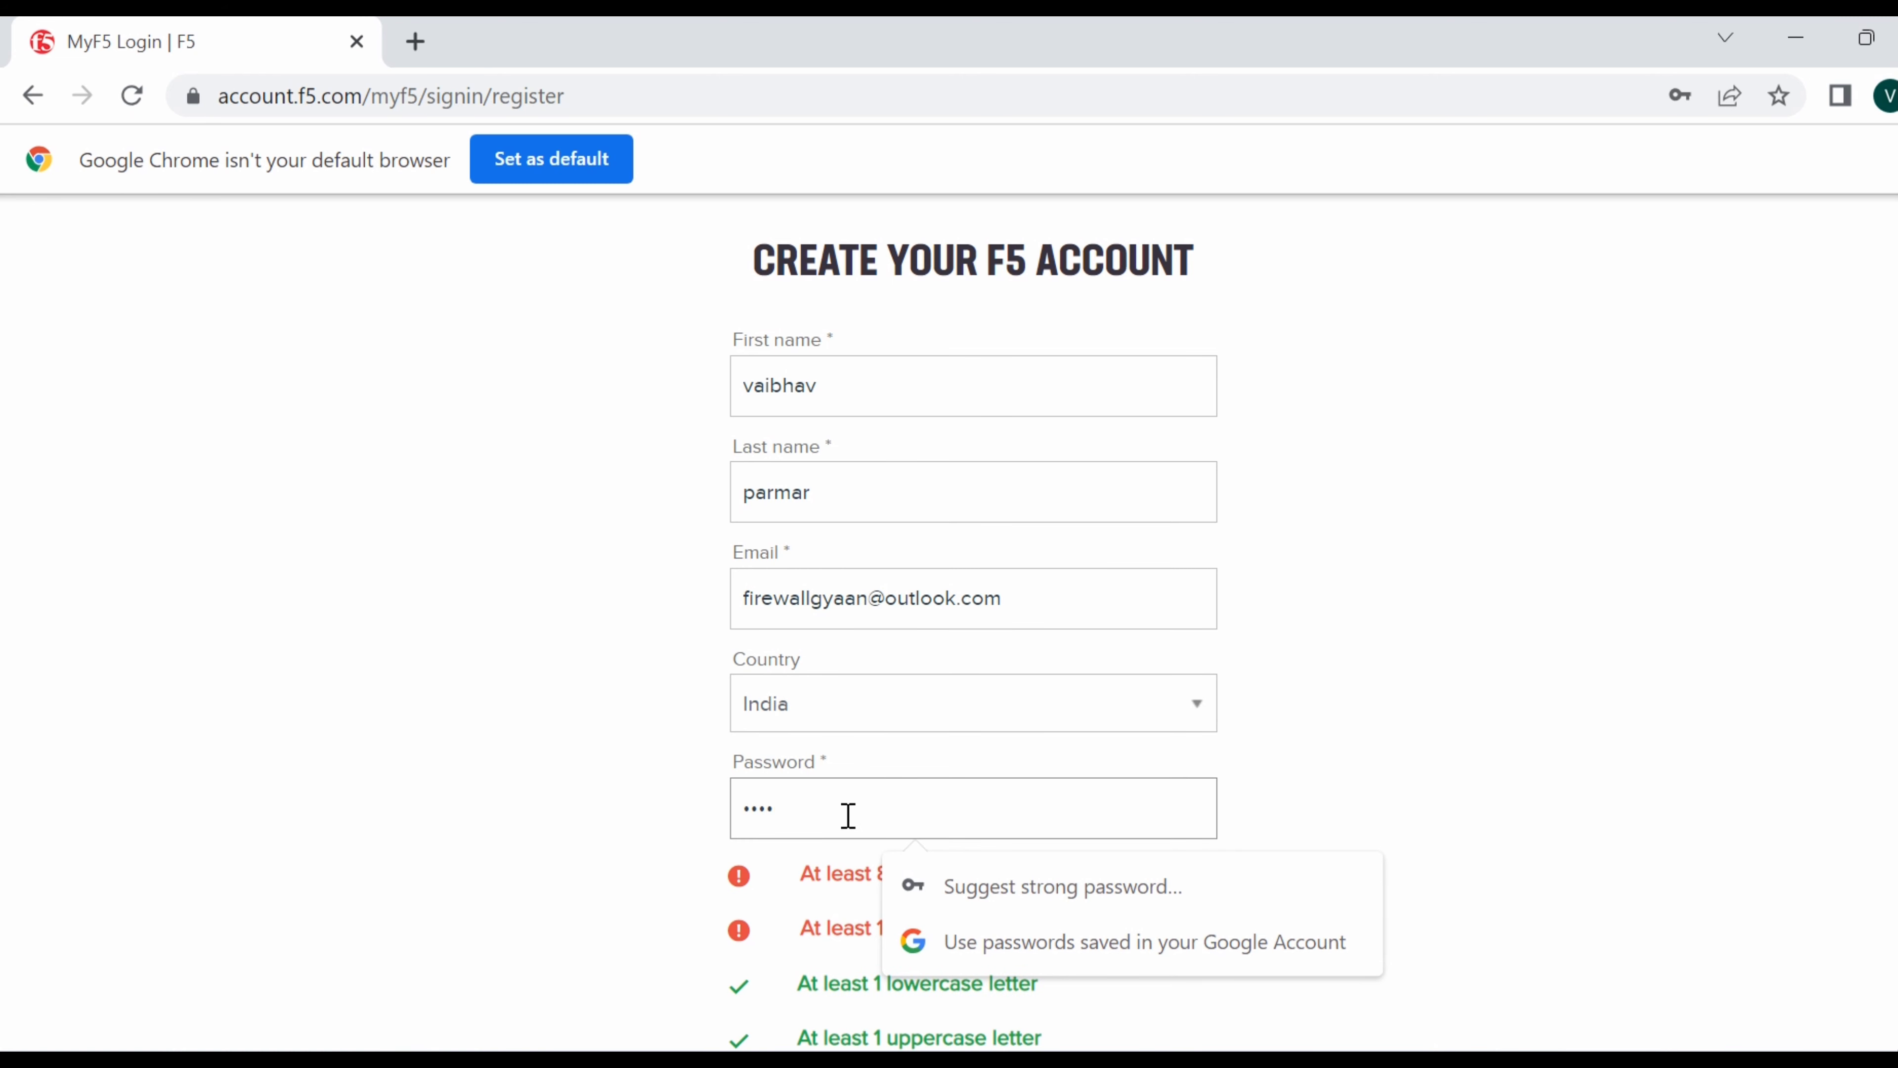
scroll(1596, 688, "down", 5)
left_click(973, 546)
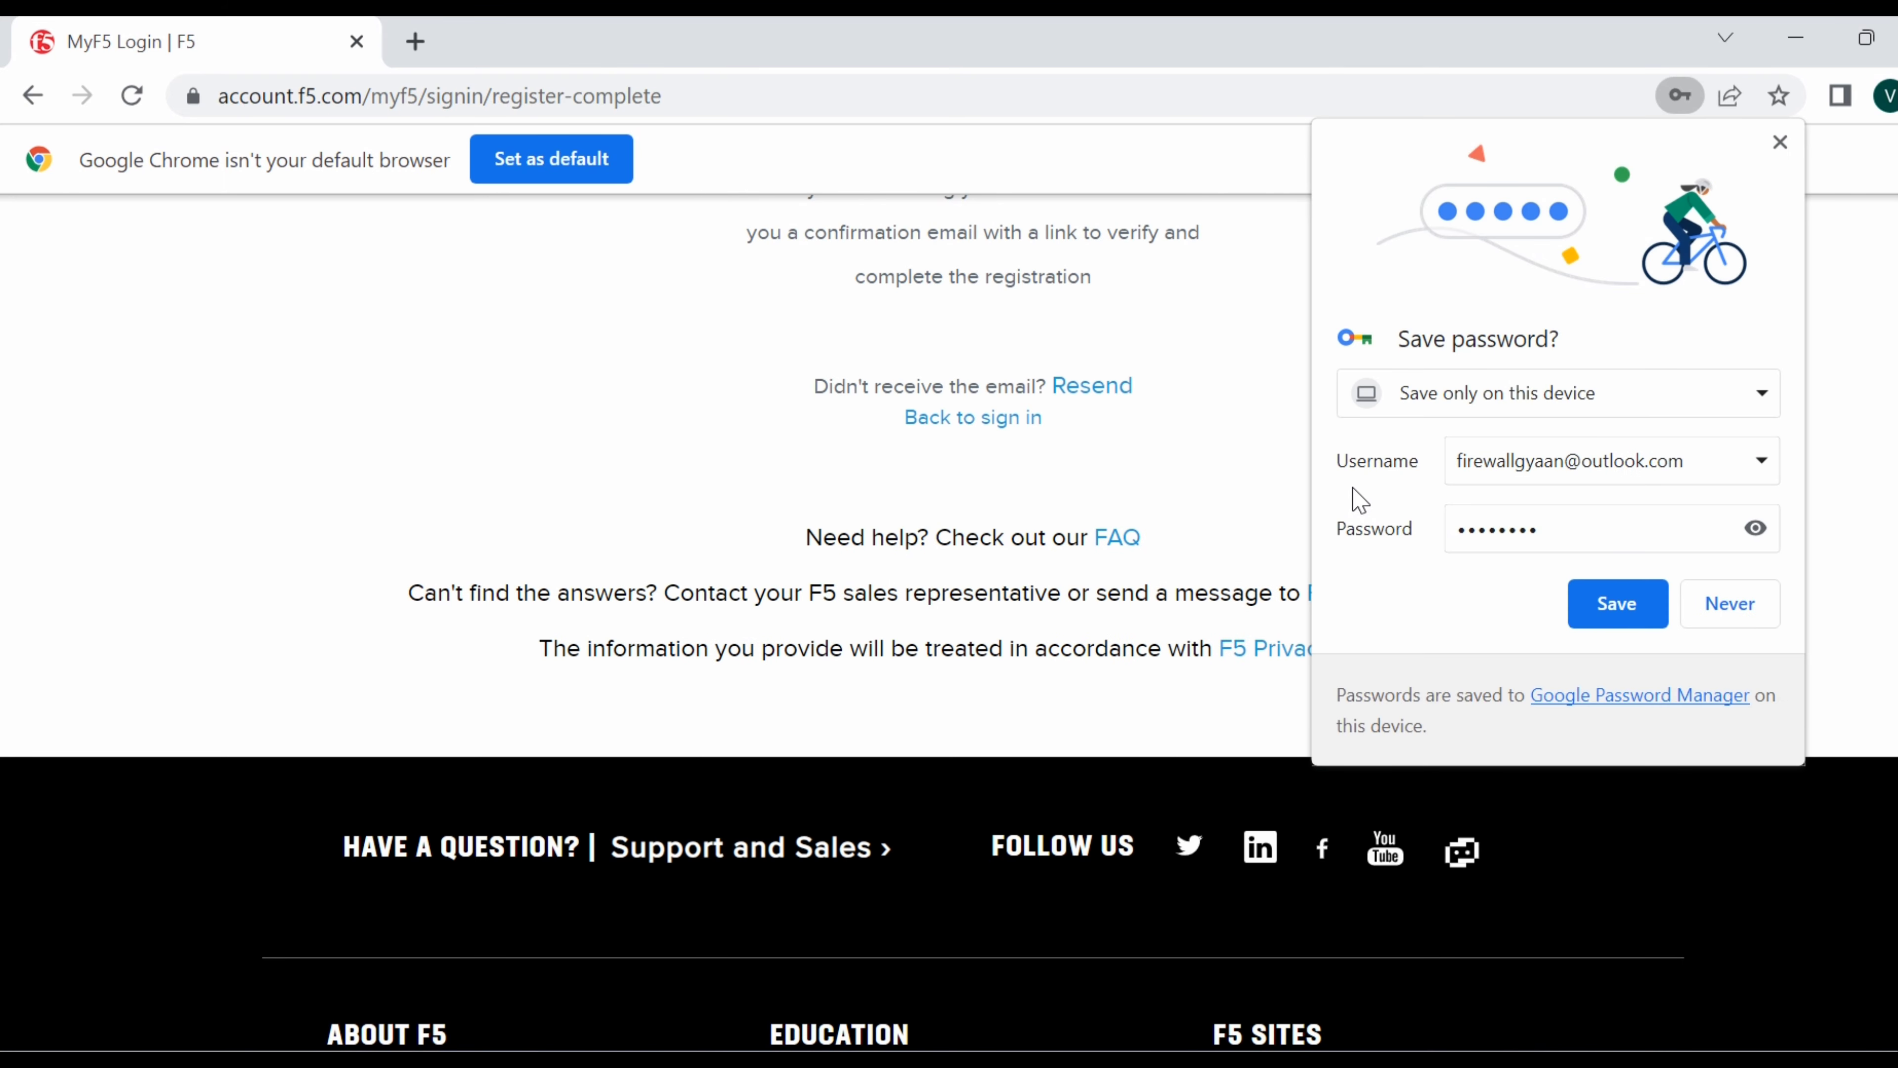
left_click(1757, 617)
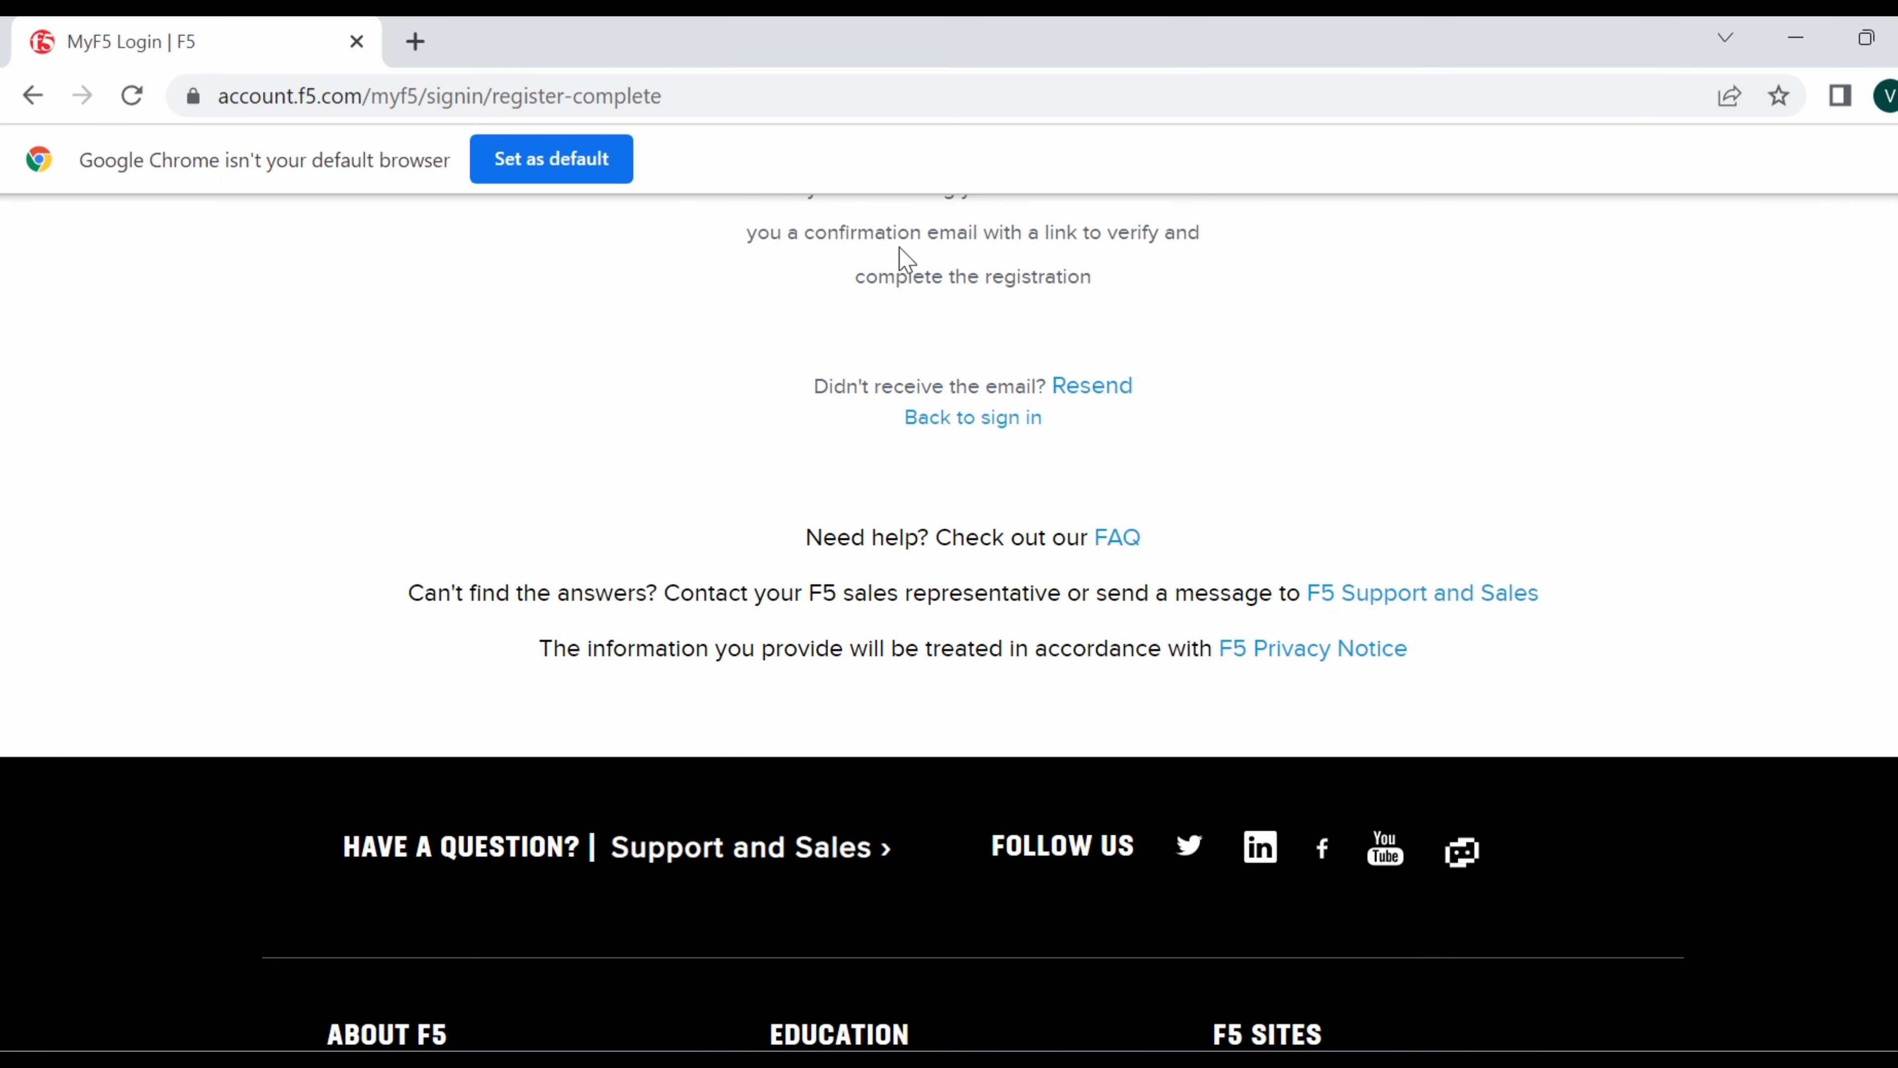
Search Google for 'outlook login', open Microsoft 365: Login, then open the F5 activation email.
left_click(421, 51)
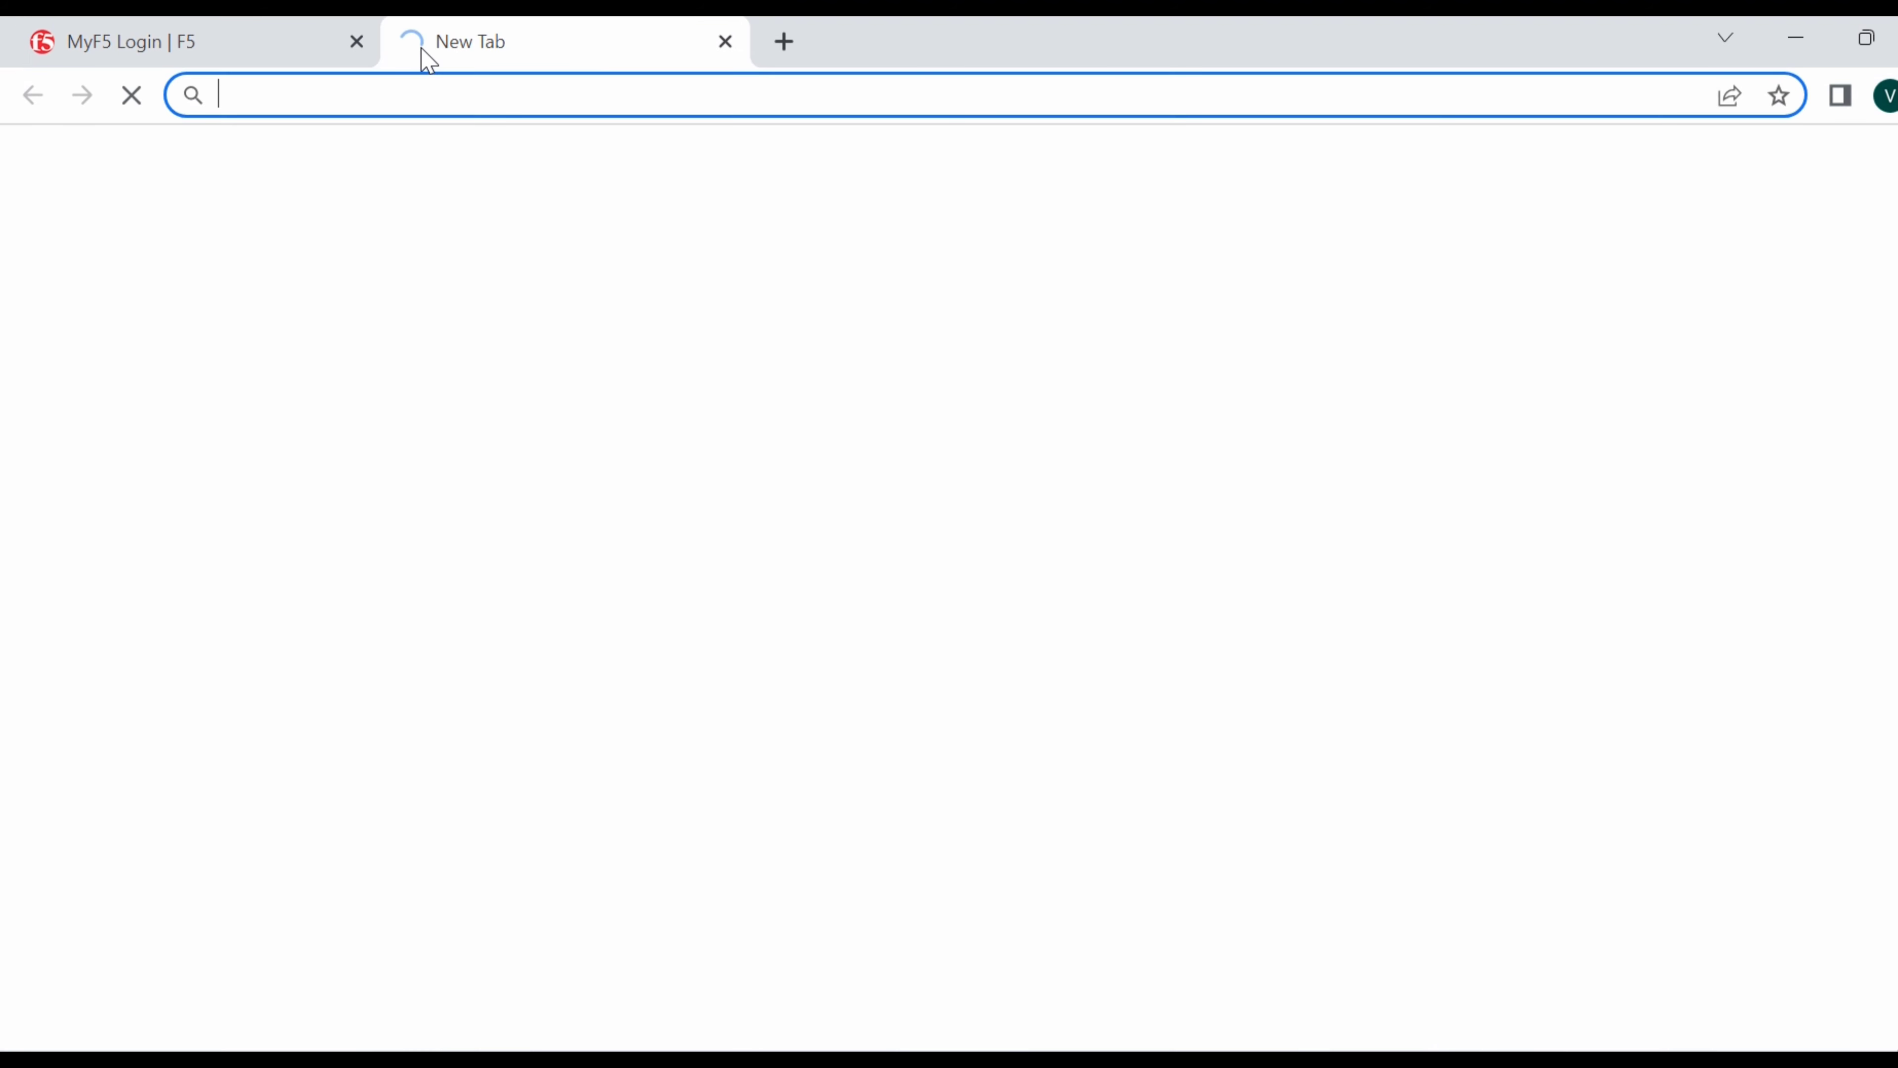
type("out")
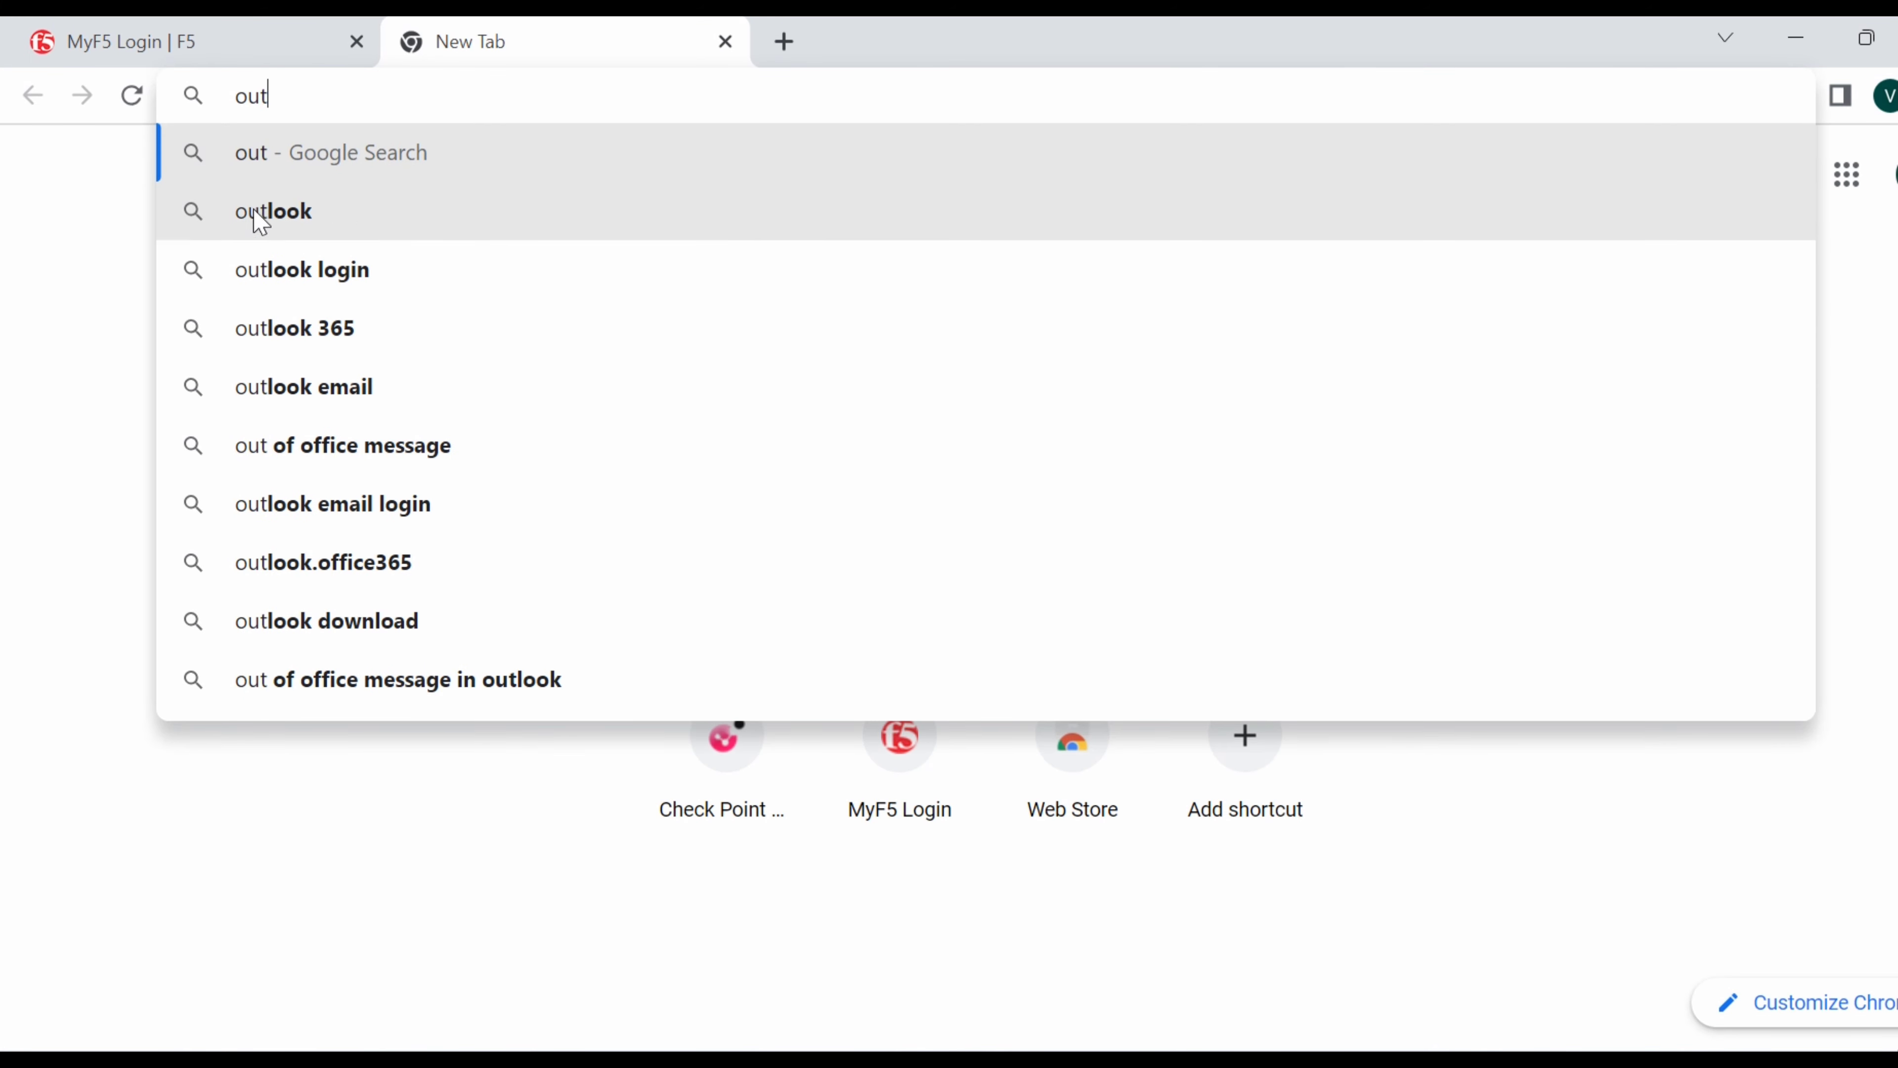
left_click(347, 271)
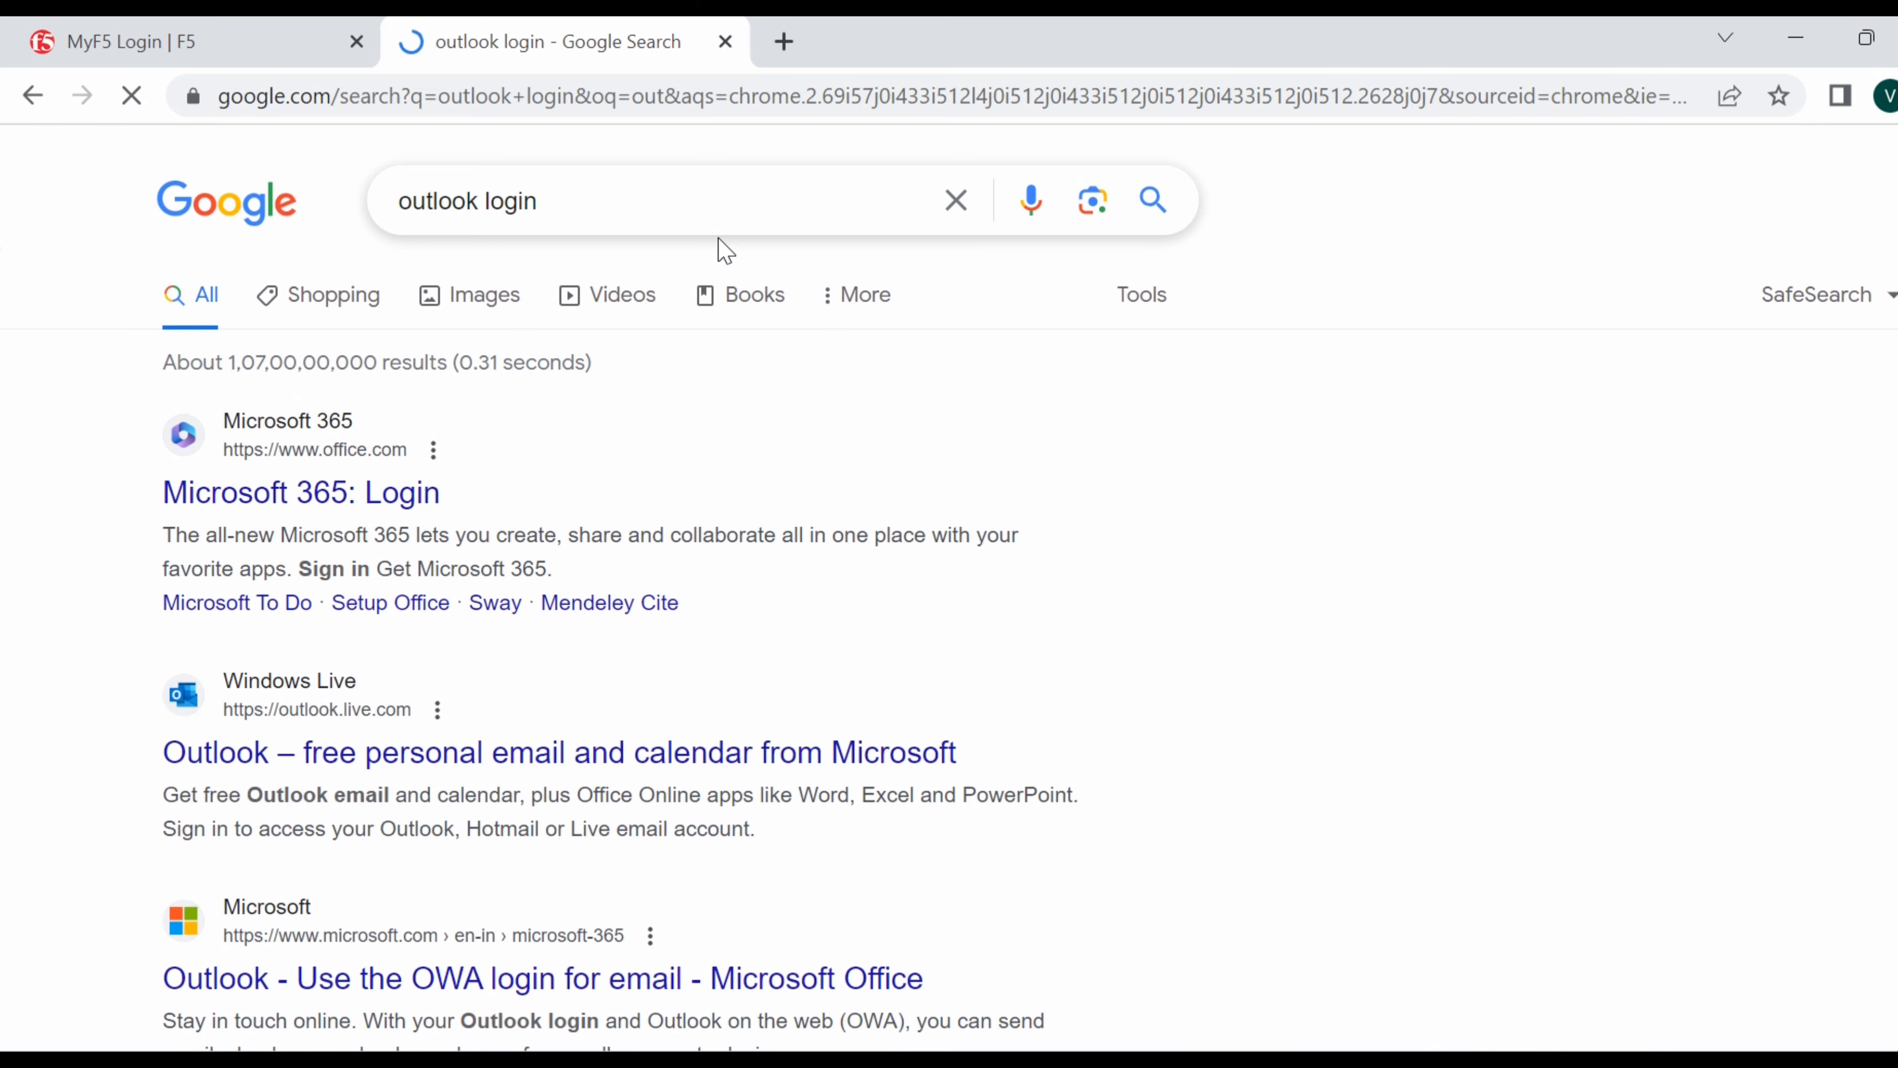
left_click(381, 503)
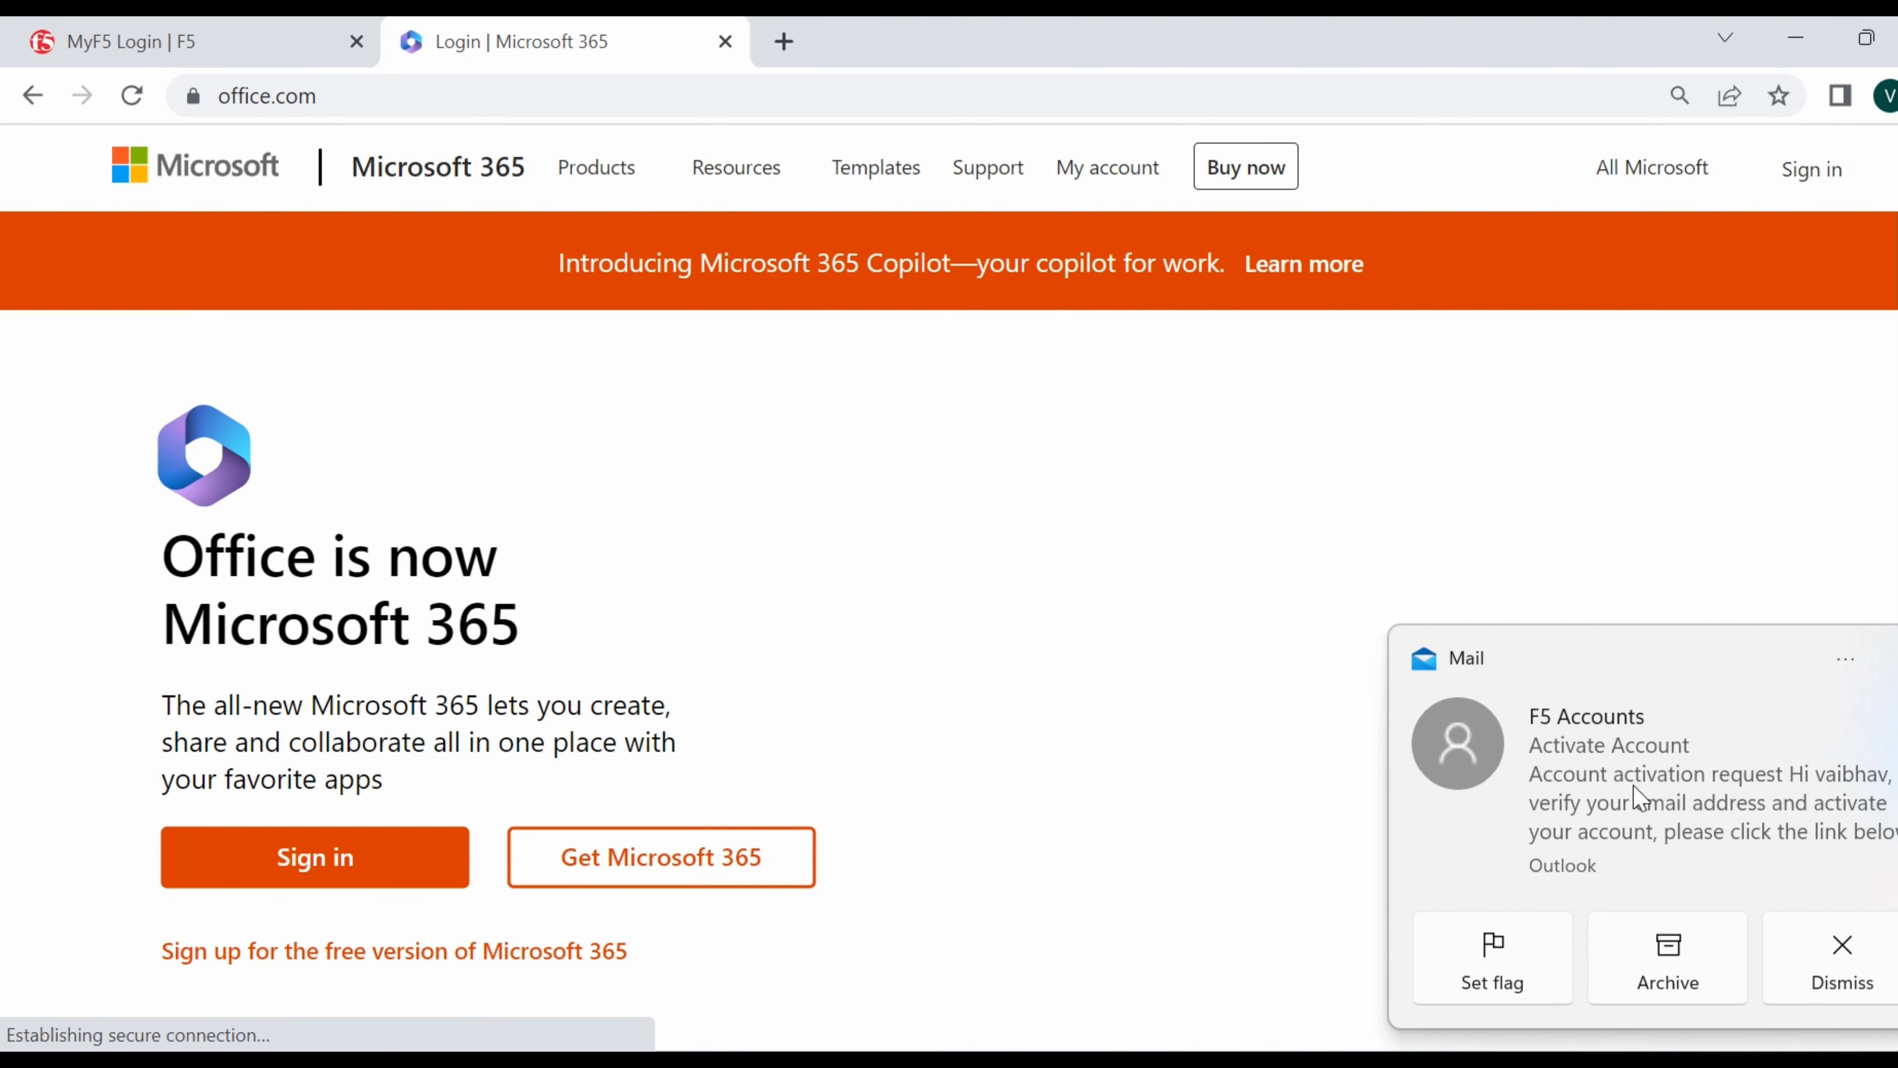
left_click(1638, 796)
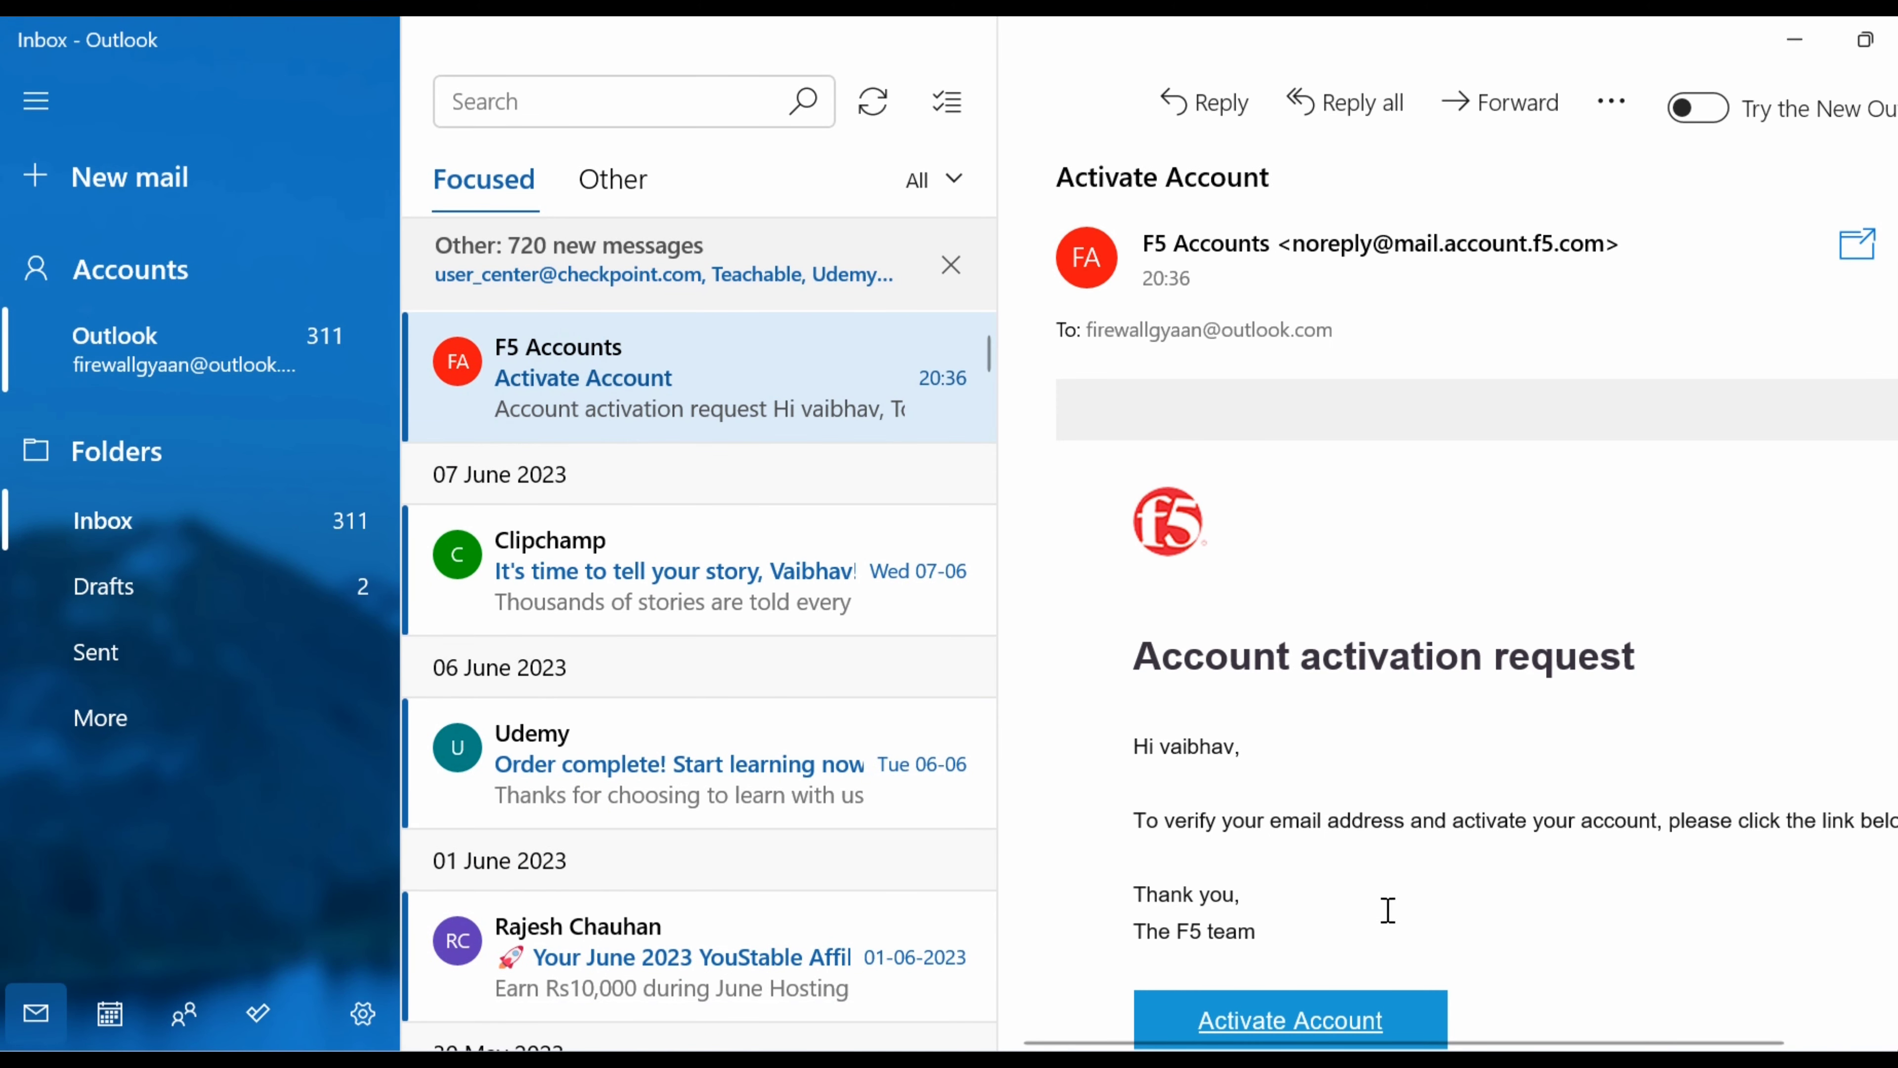
Follow the email's Activate Account link, which hits an error page, then minimize that browser.
left_click(1865, 41)
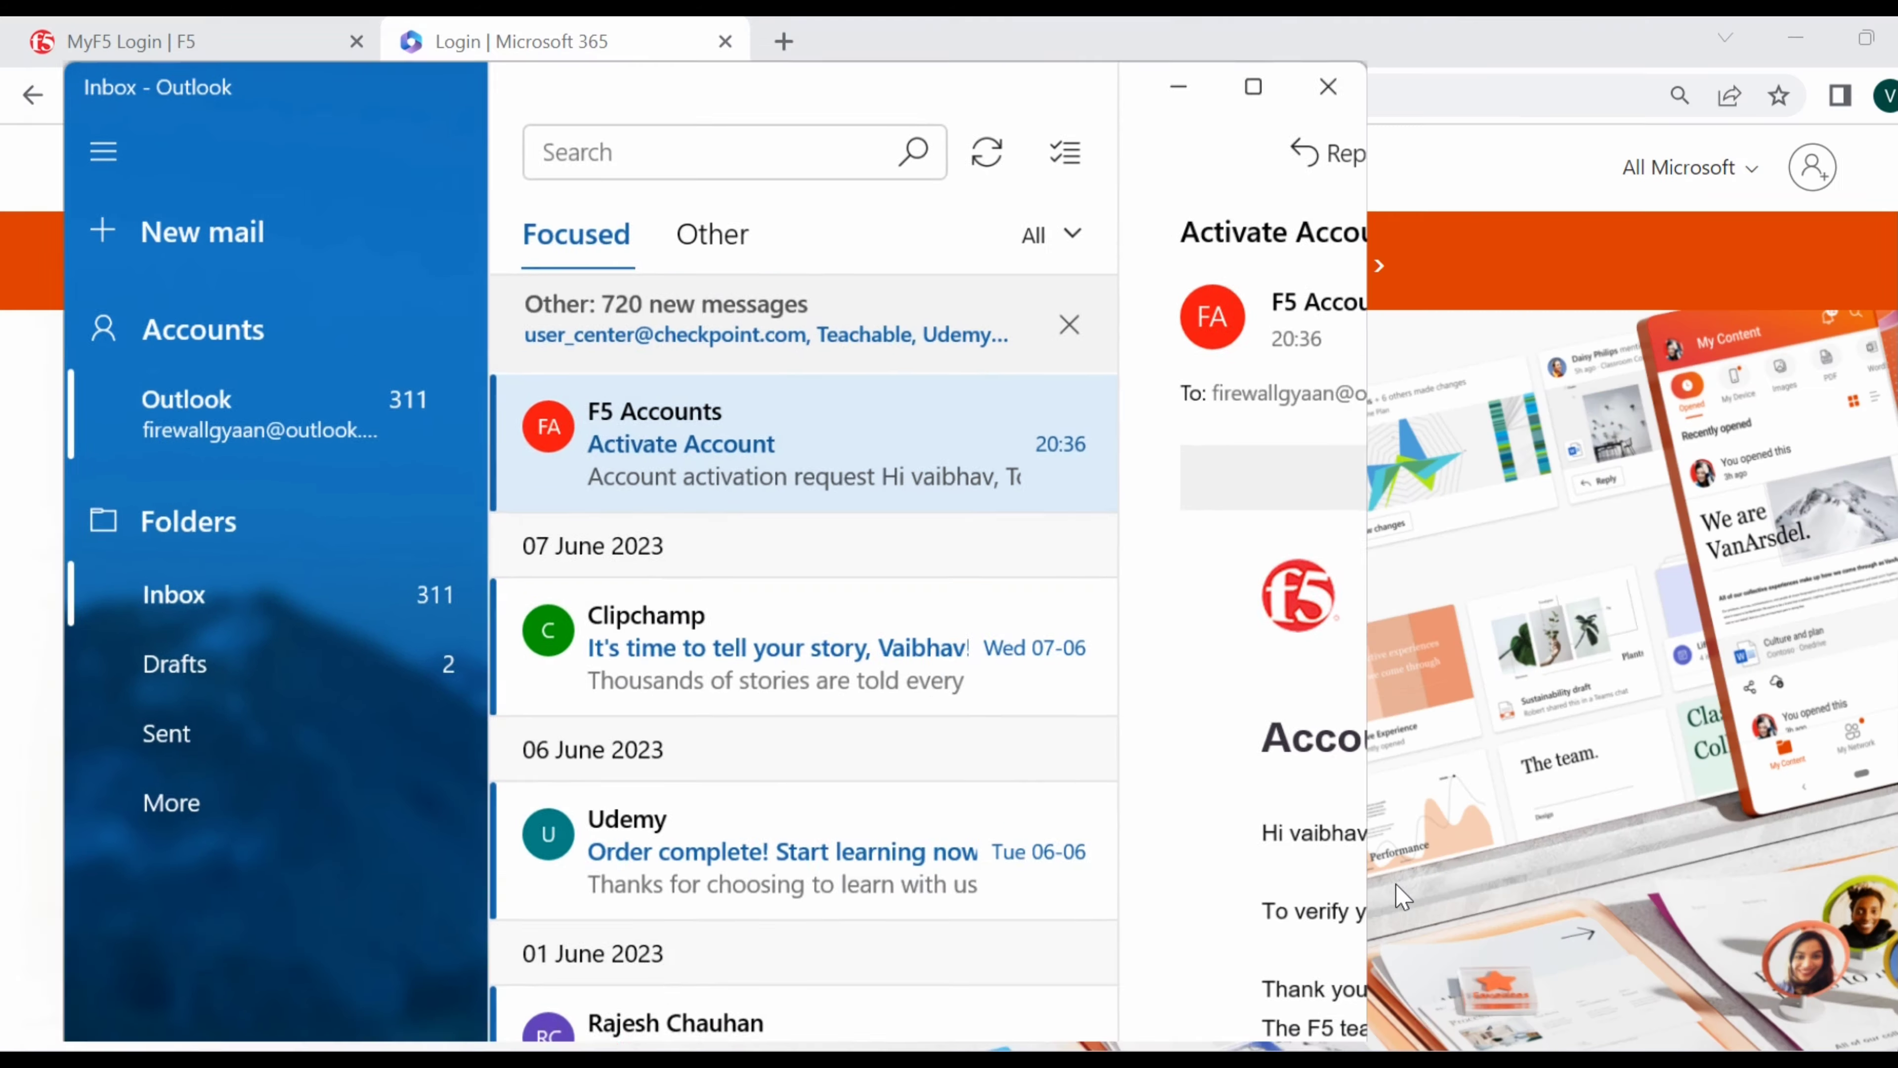
left_click(1210, 103)
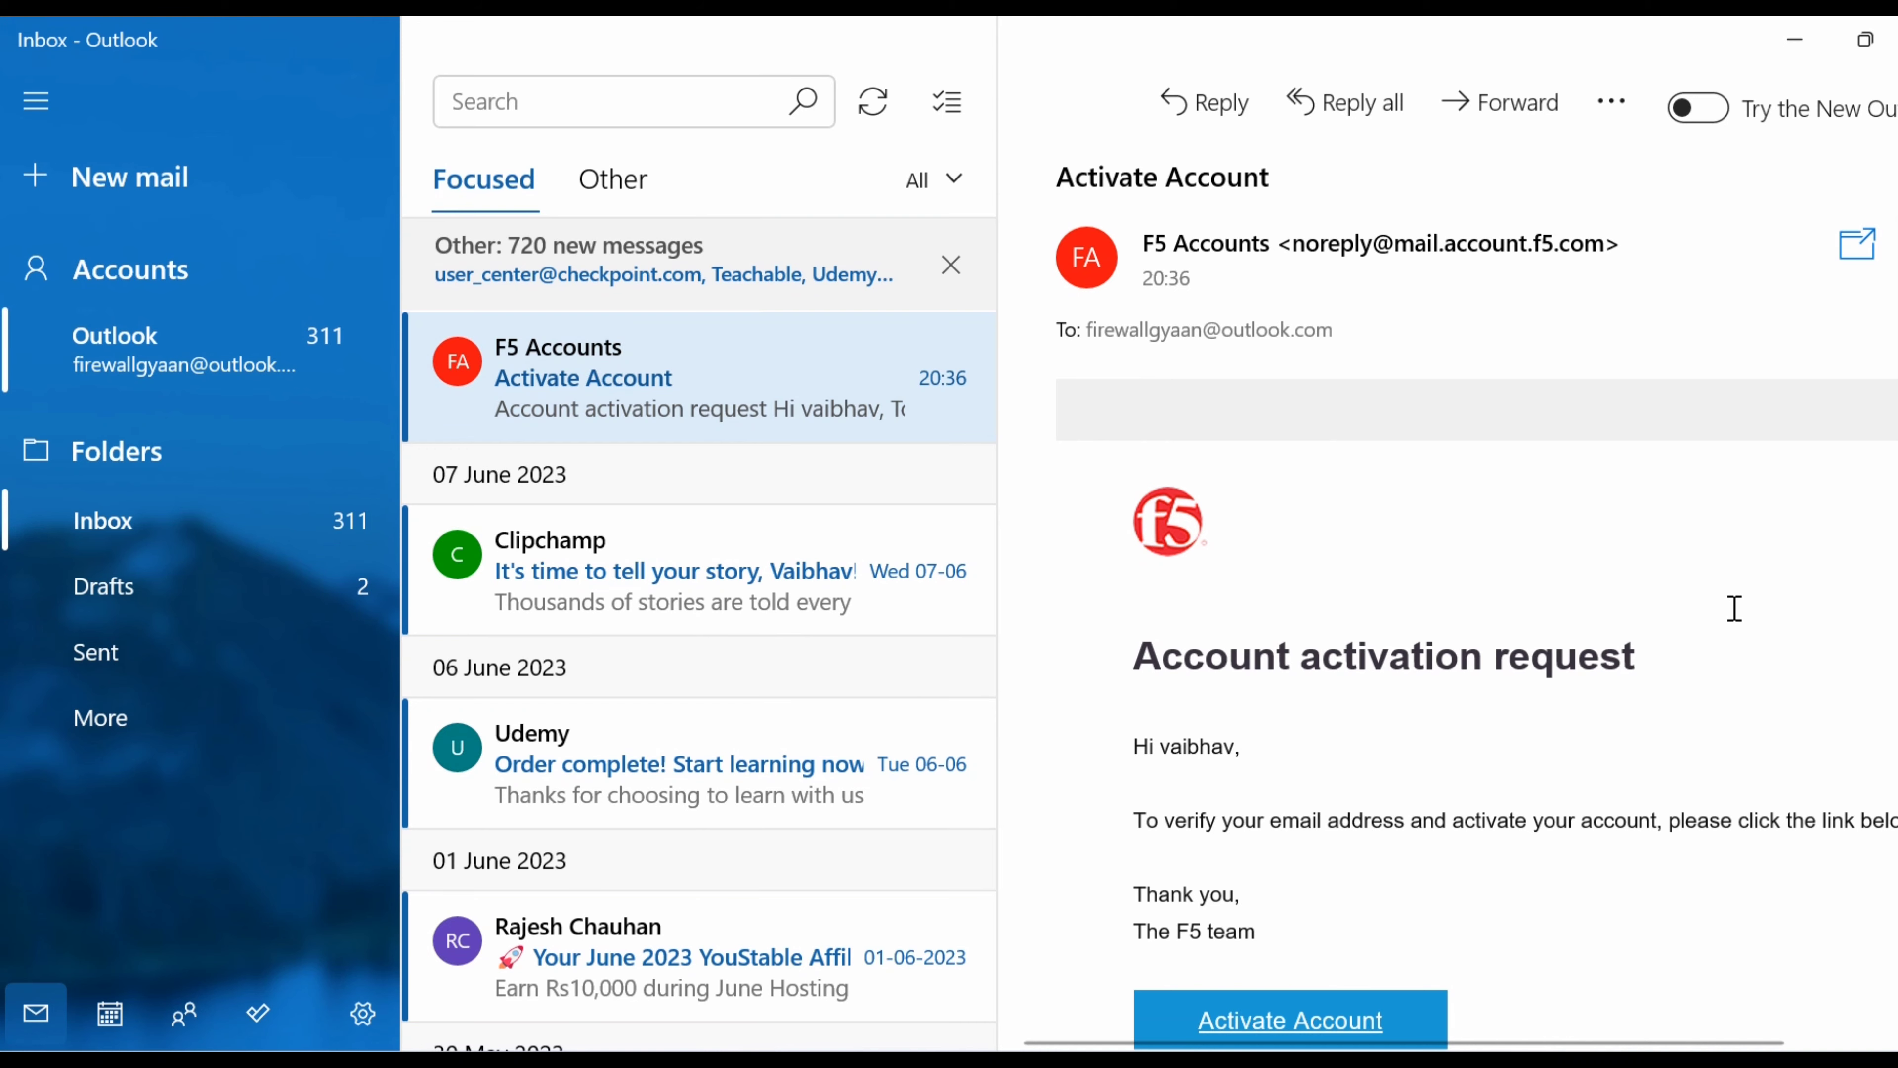
scroll(1735, 608, "down", 3)
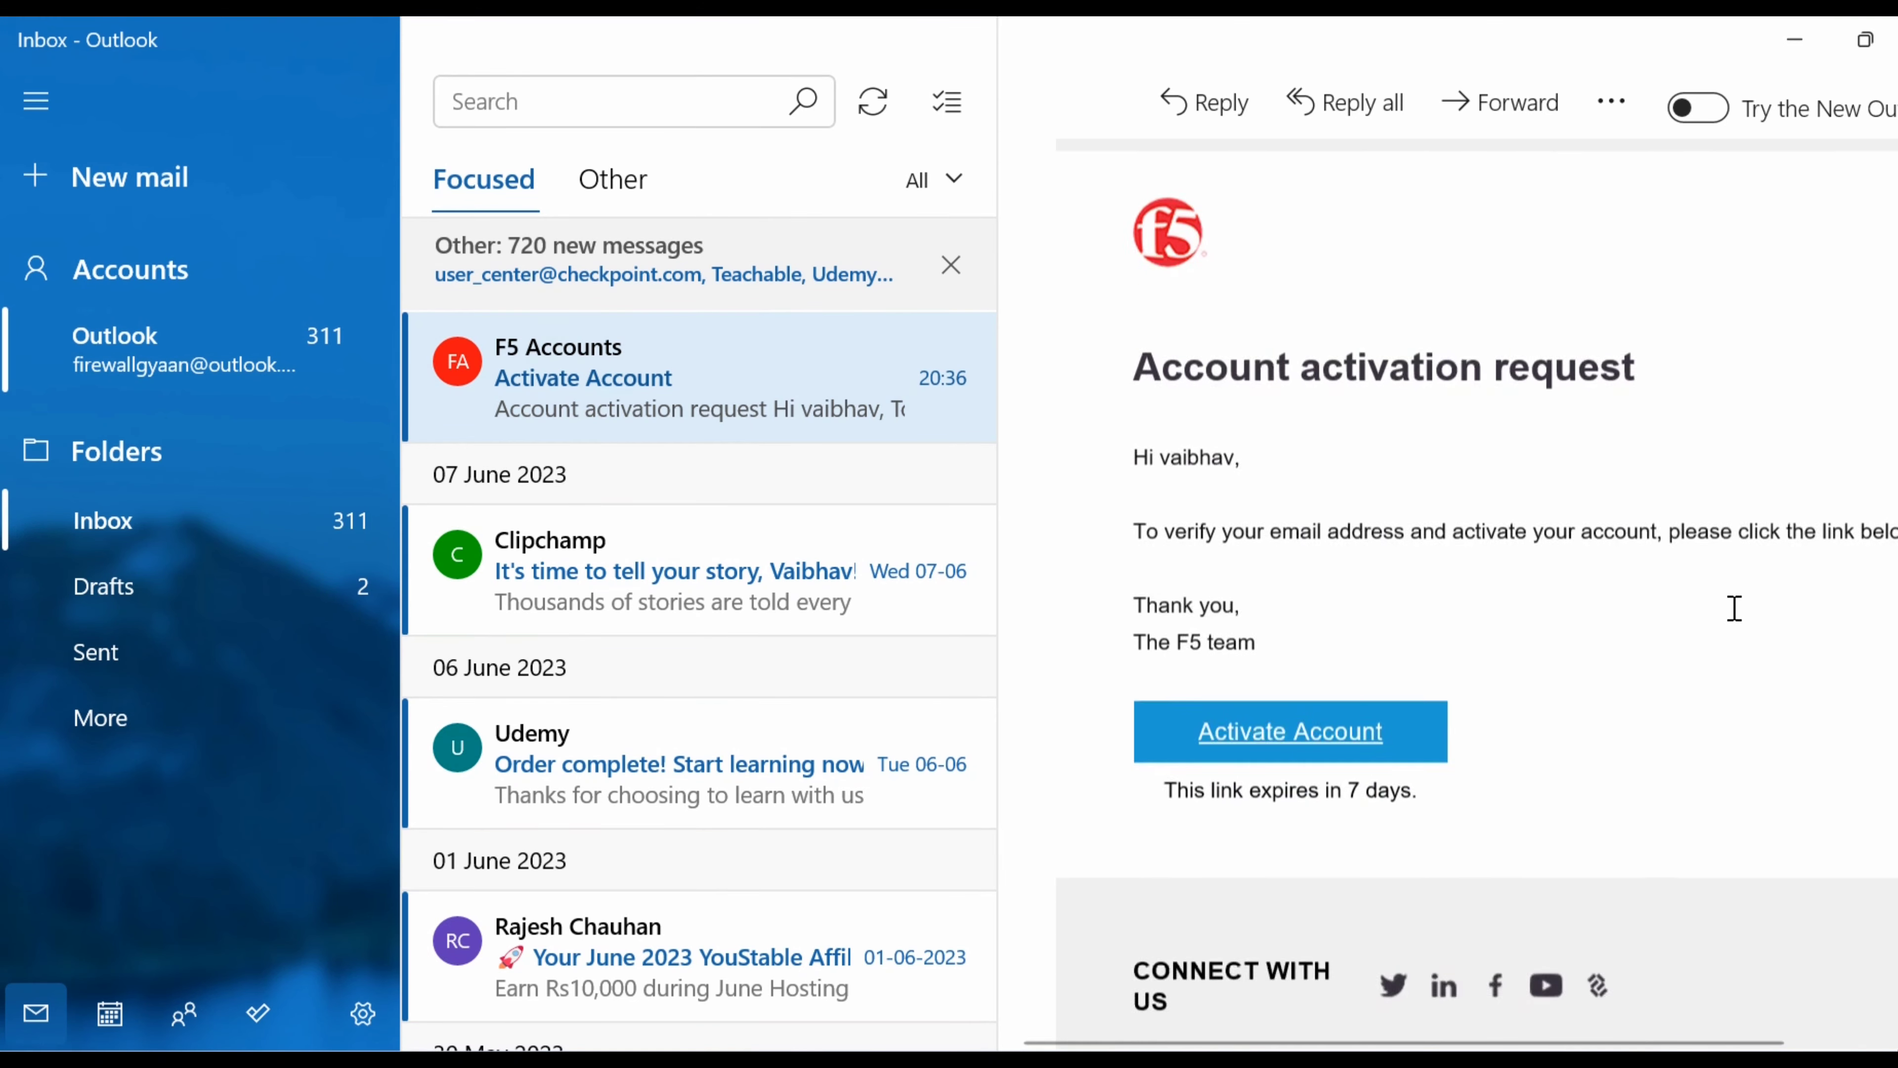
scroll(1734, 608, "down", 2)
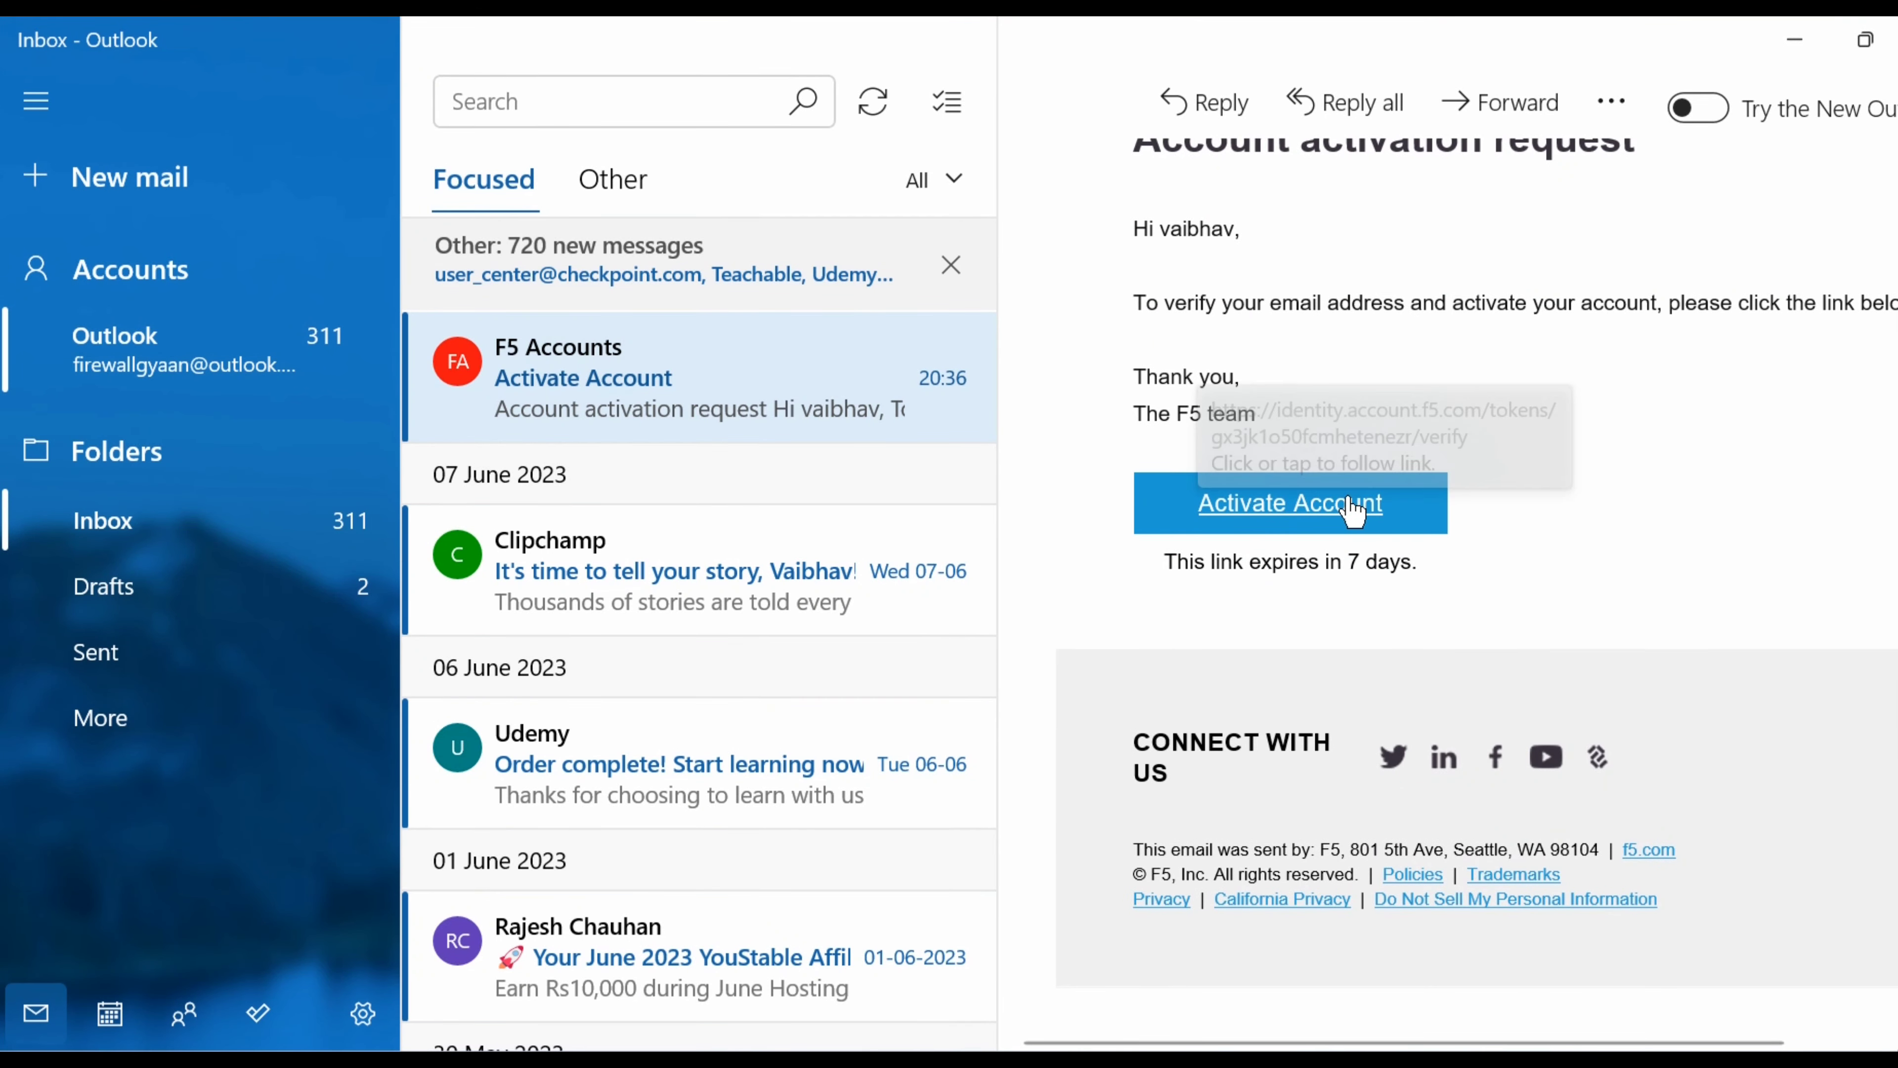
left_click(1314, 532)
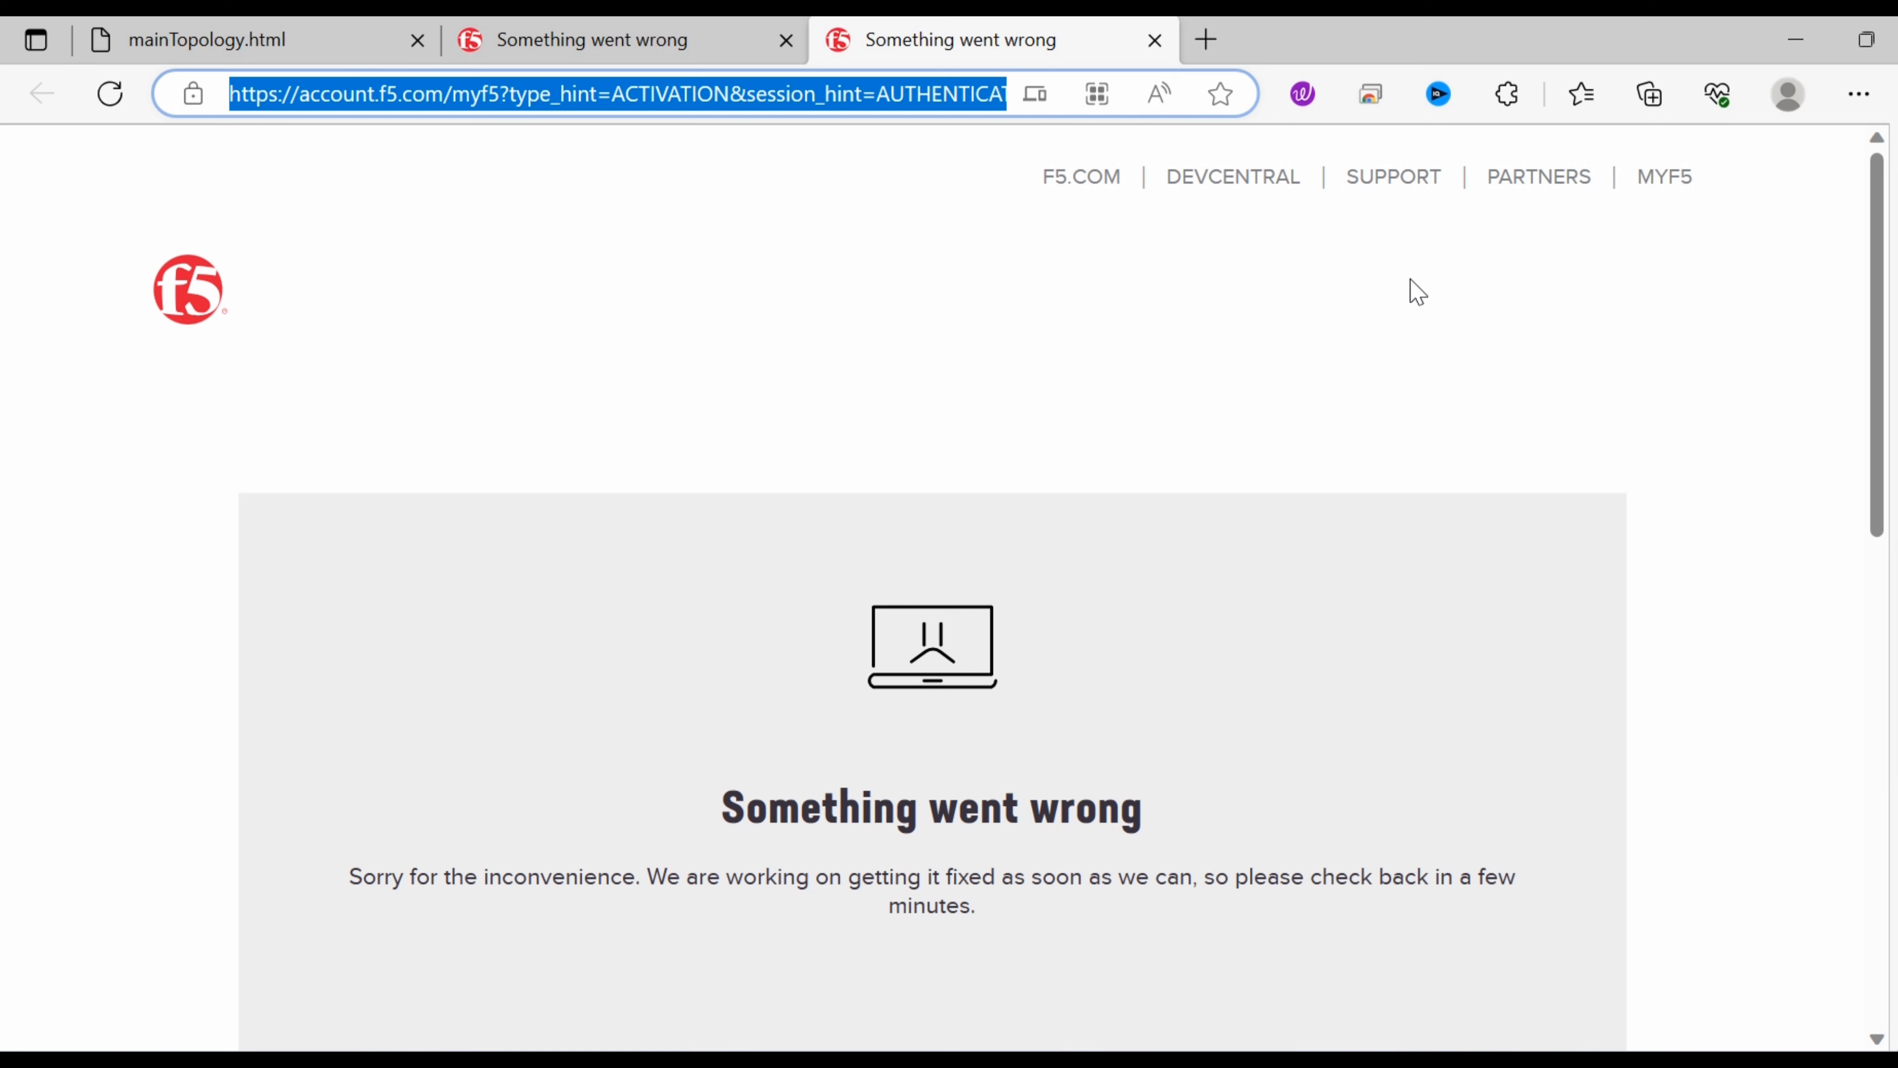
left_click(1786, 46)
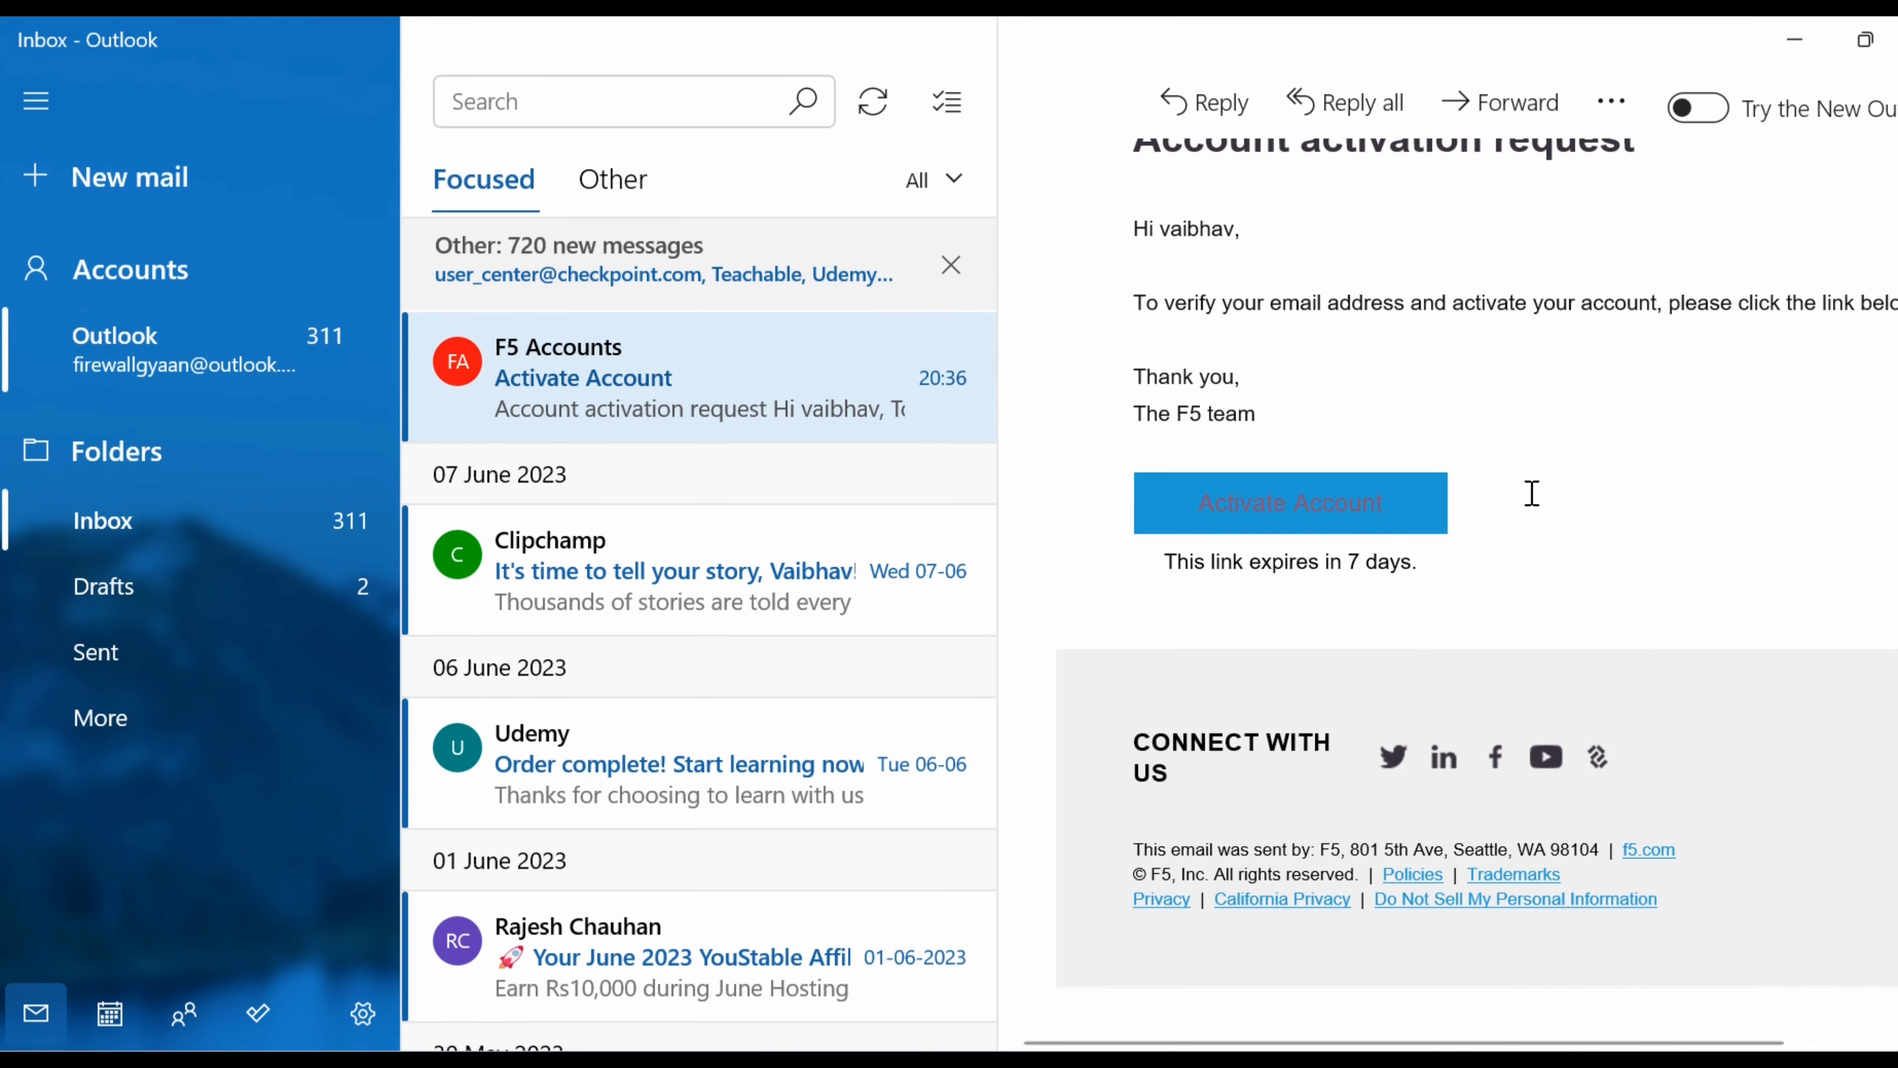
Copy the Activate Account link address and minimize the mail and Chrome windows.
right_click(1239, 524)
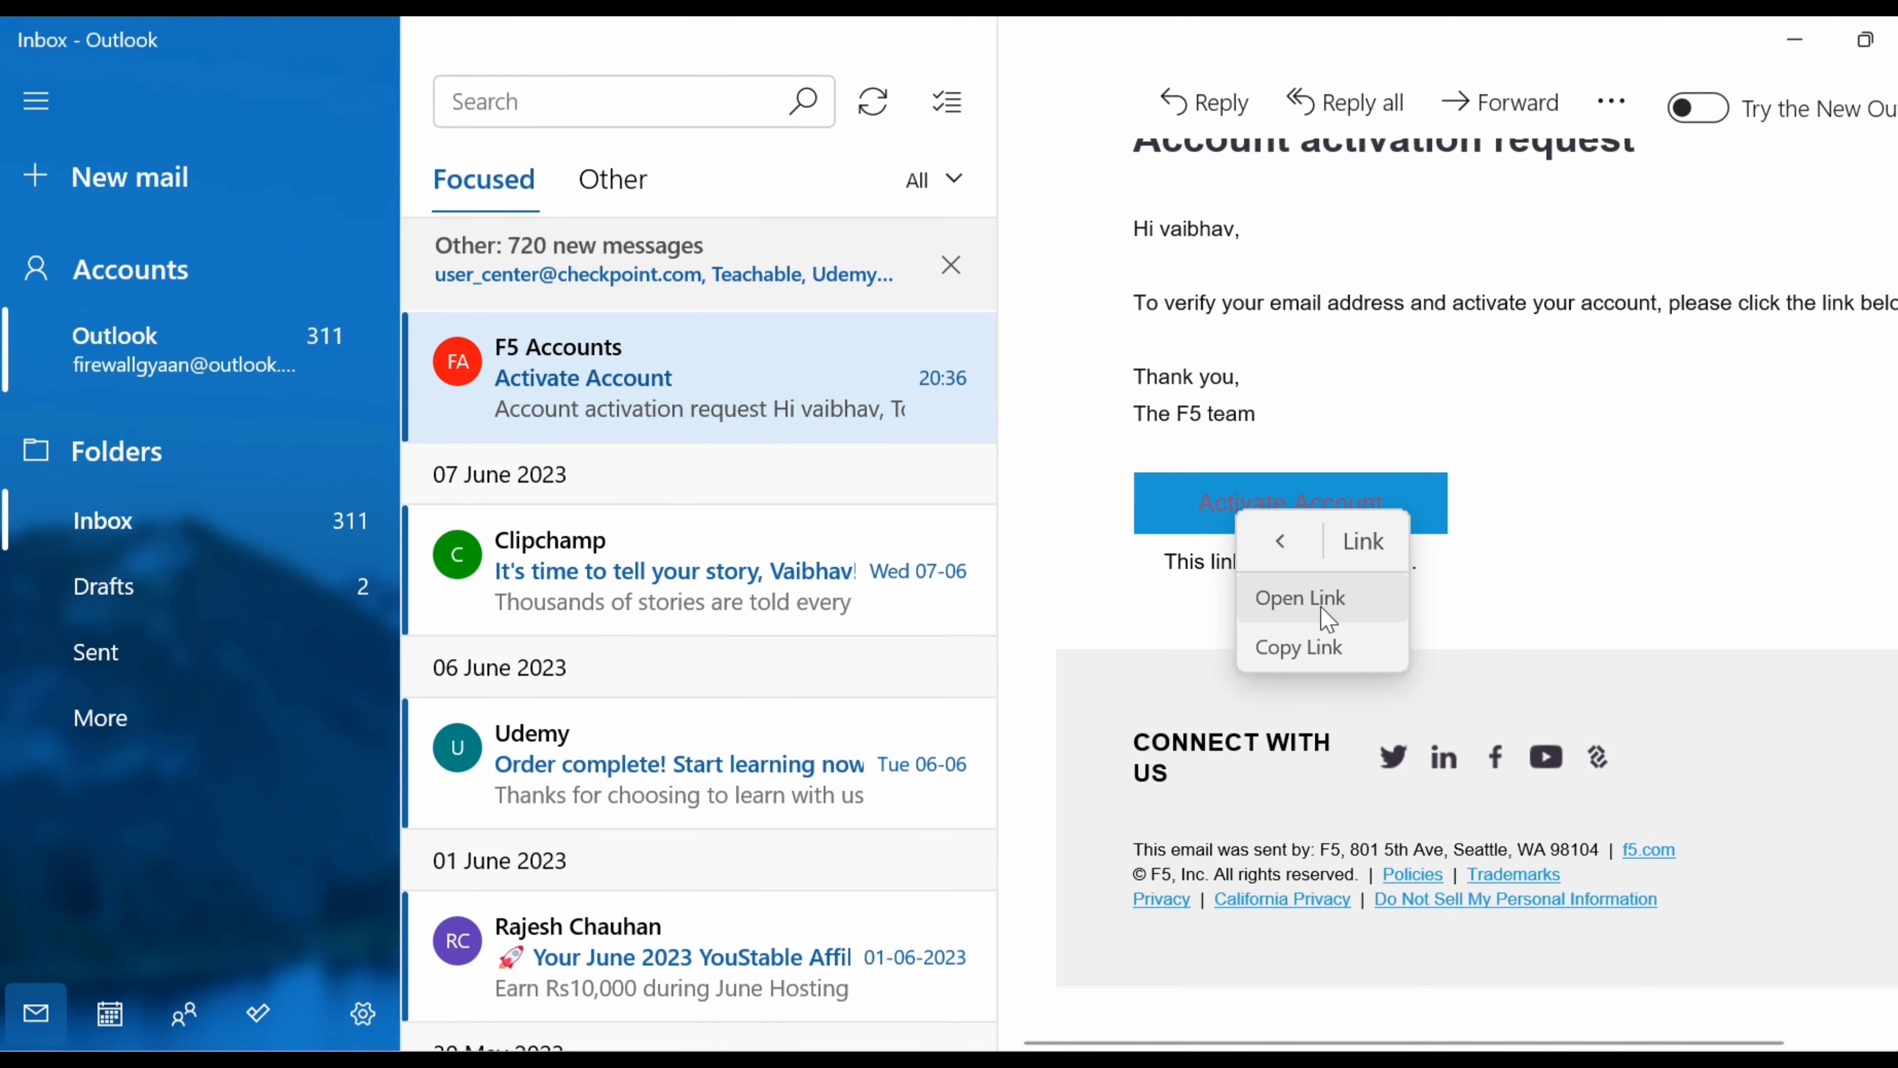
left_click(1319, 648)
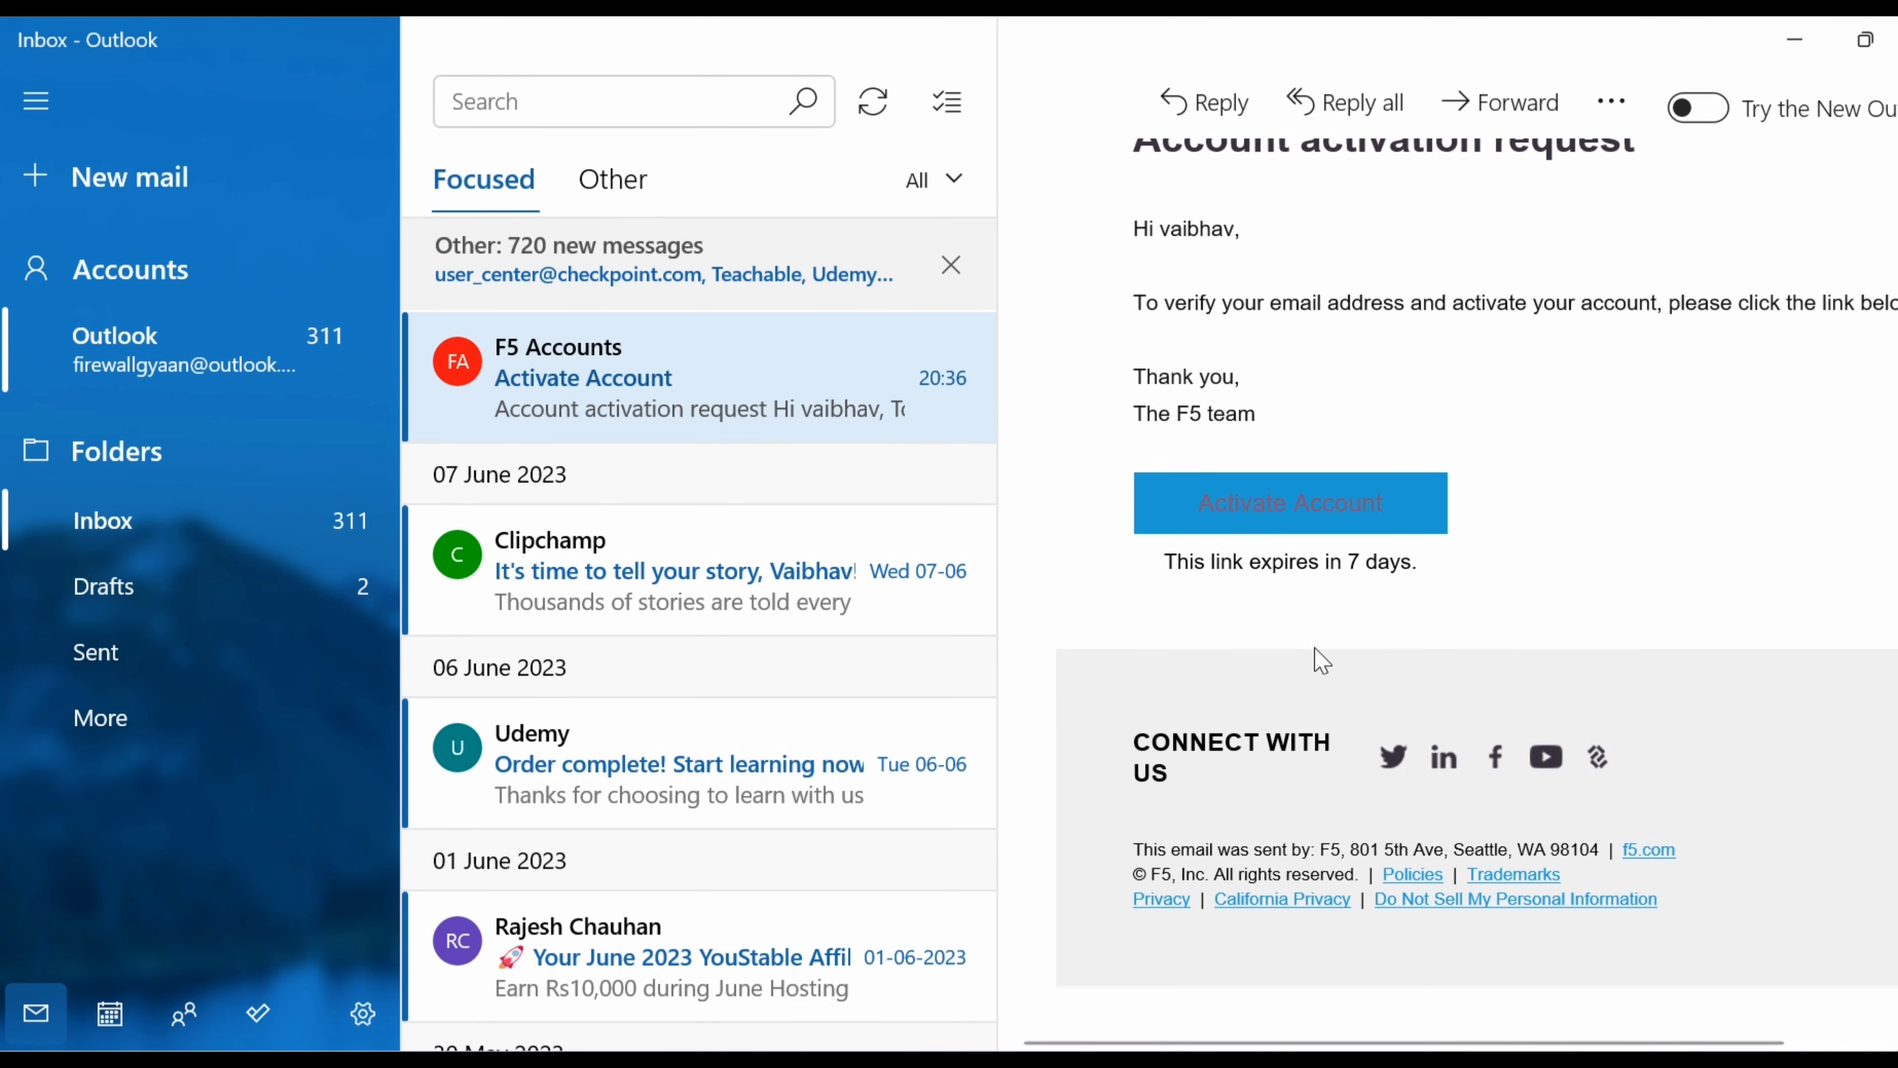
left_click(1795, 39)
key("super+d")
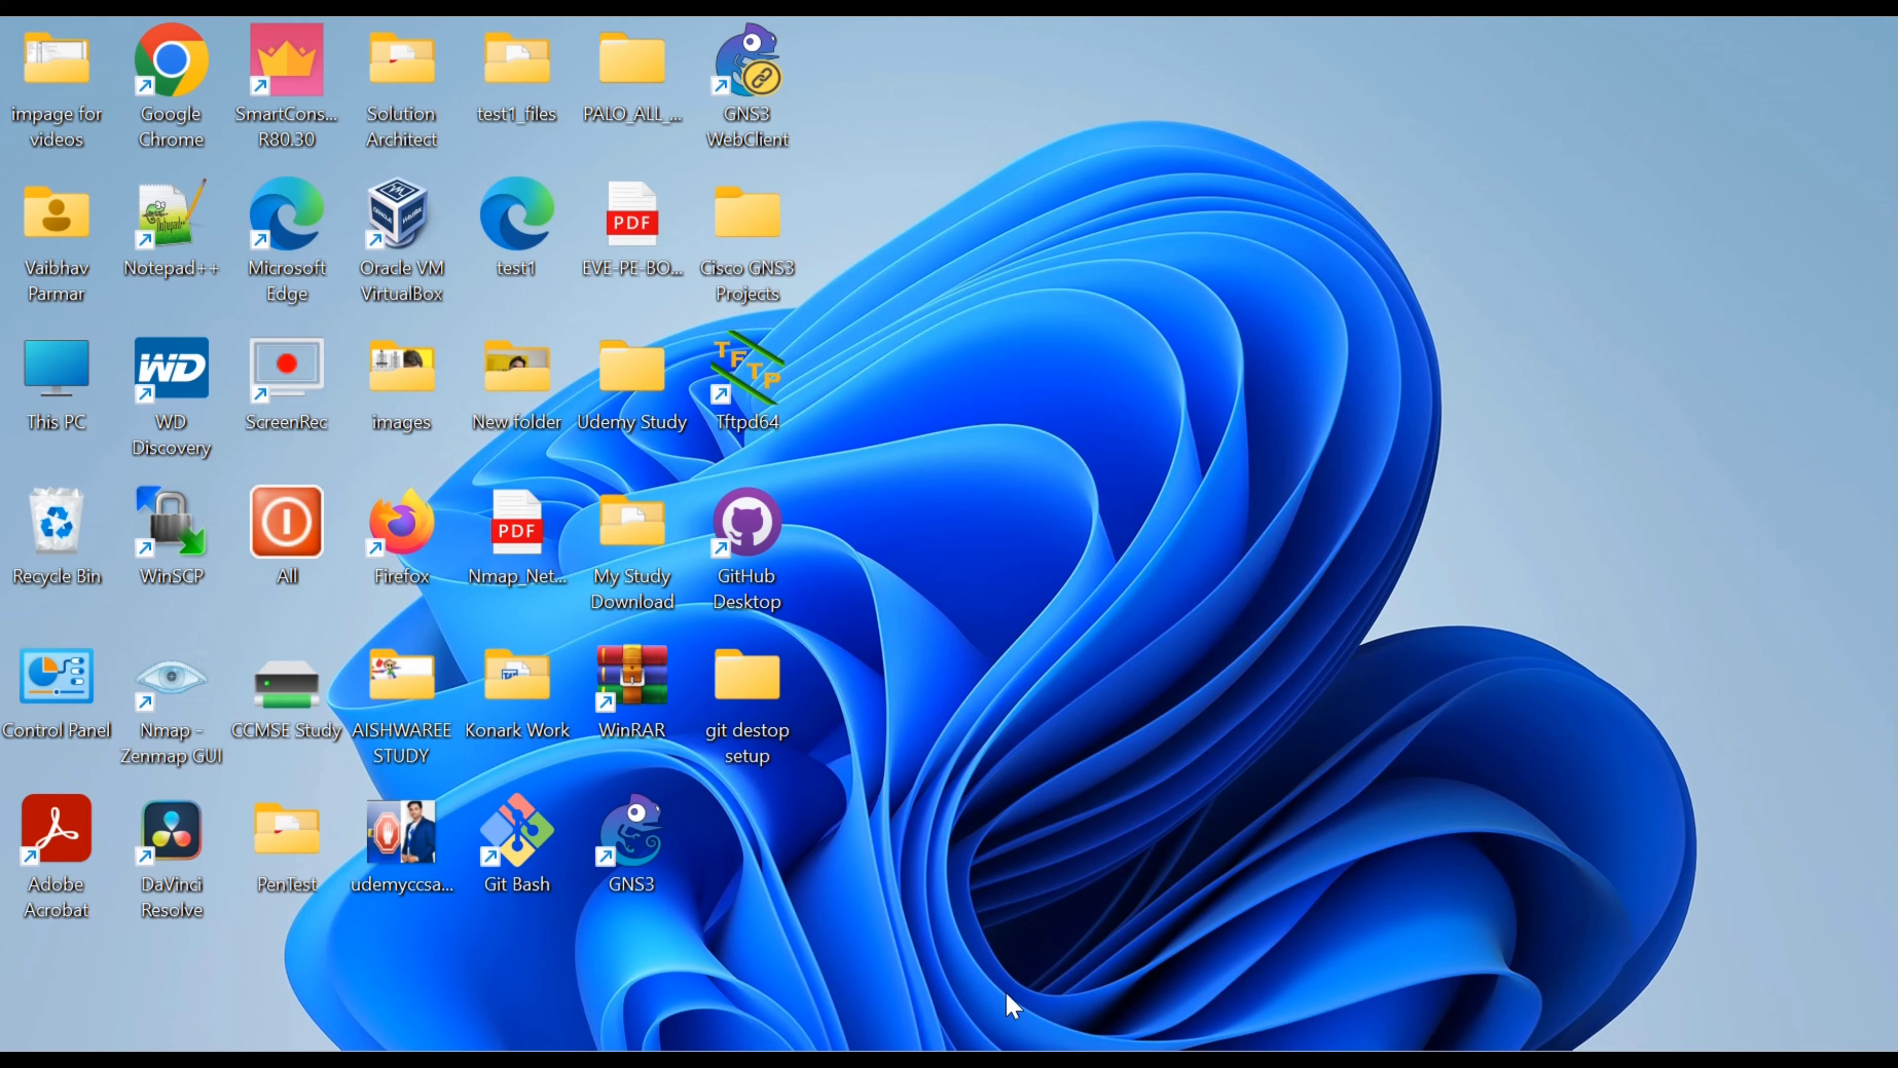
Restore Chrome and load the copied verification link in a new tab.
key("super+d")
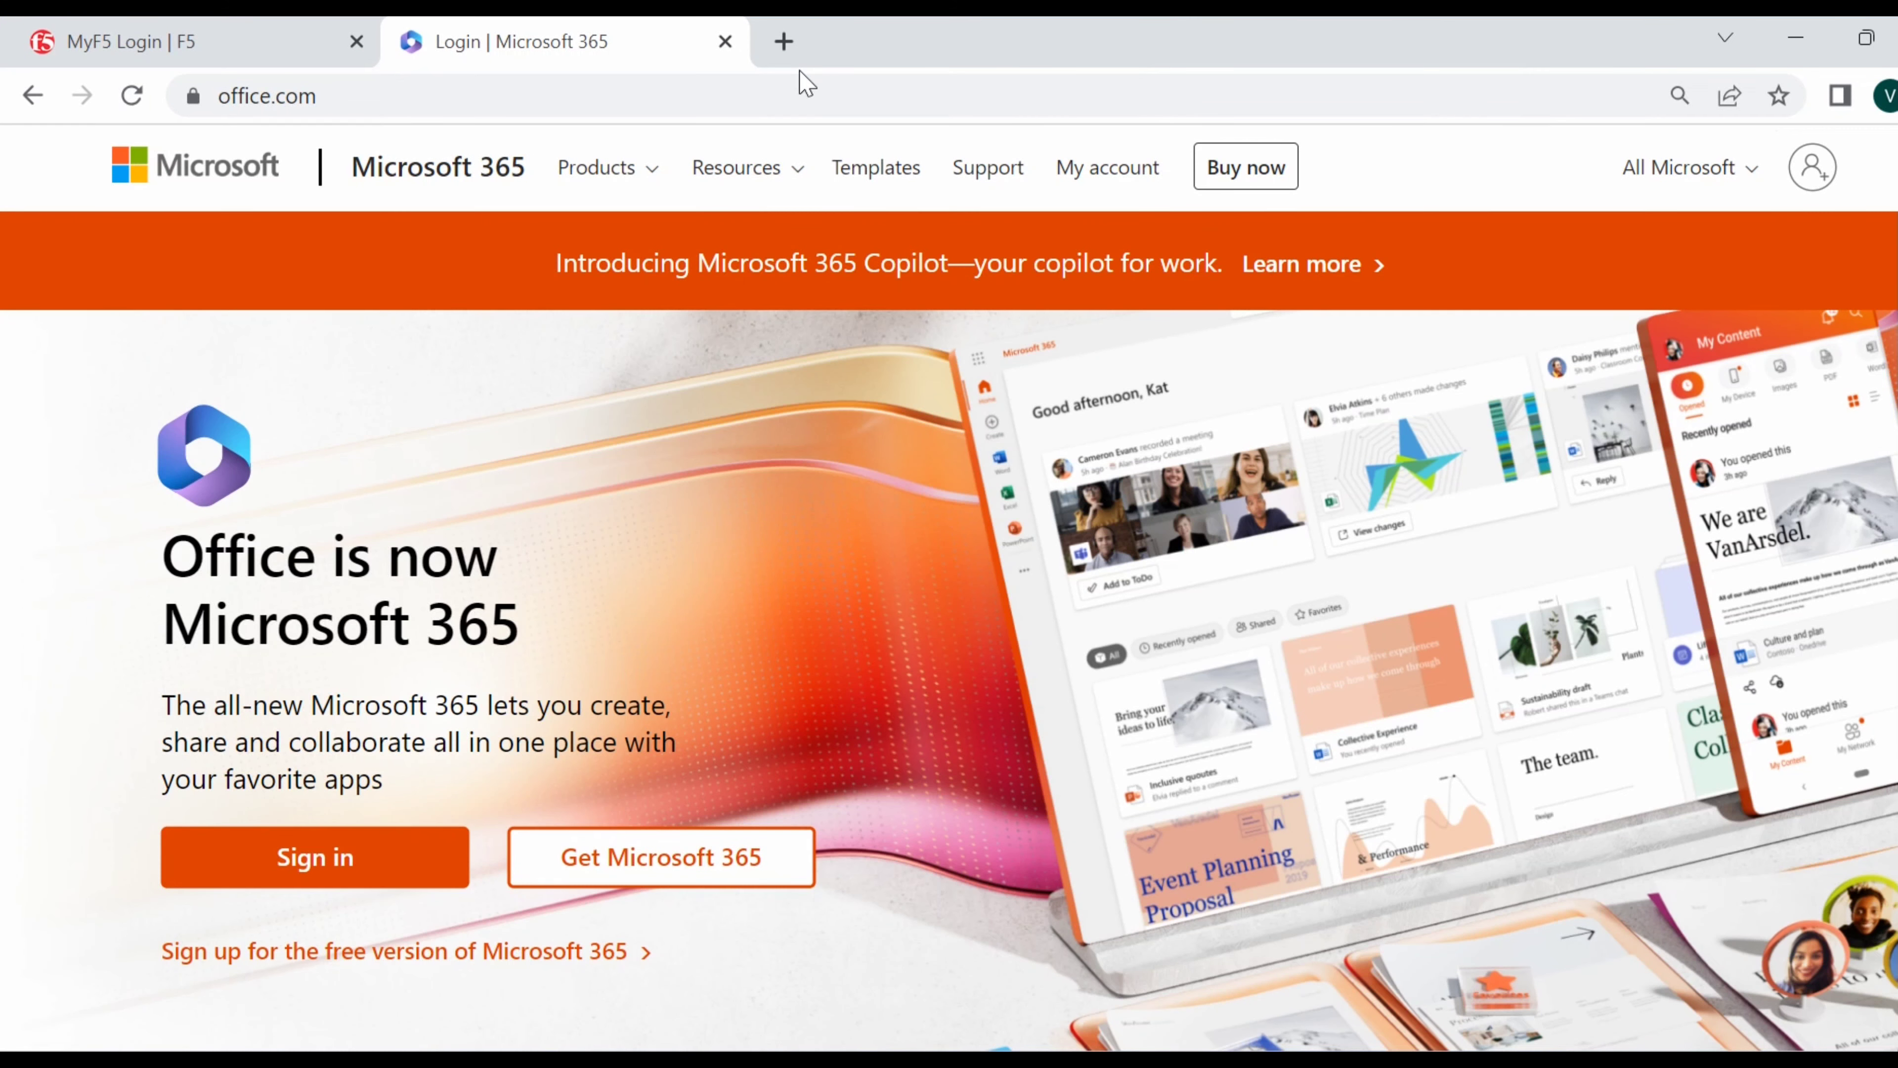
left_click(783, 40)
key("ctrl+v")
key("Return")
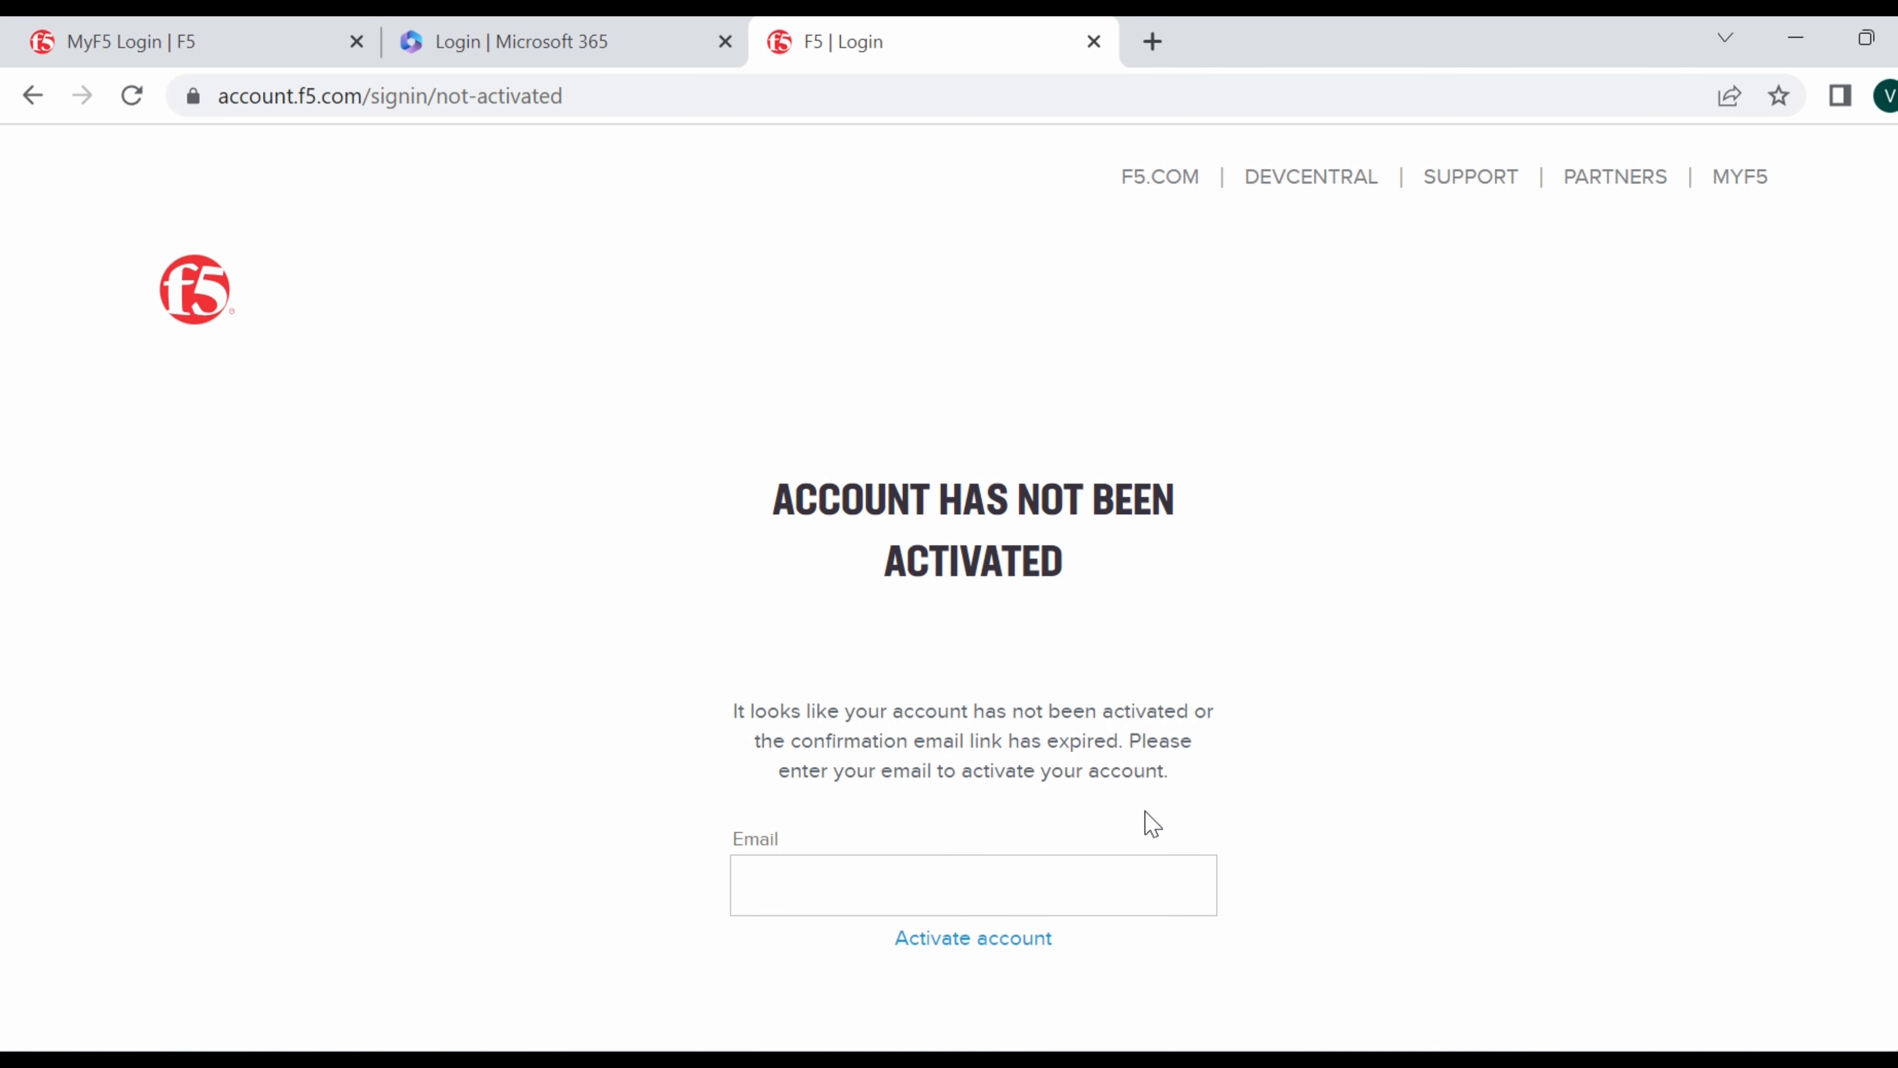
Enter the account e-mail, activate the account, and continue to log in.
left_click(952, 883)
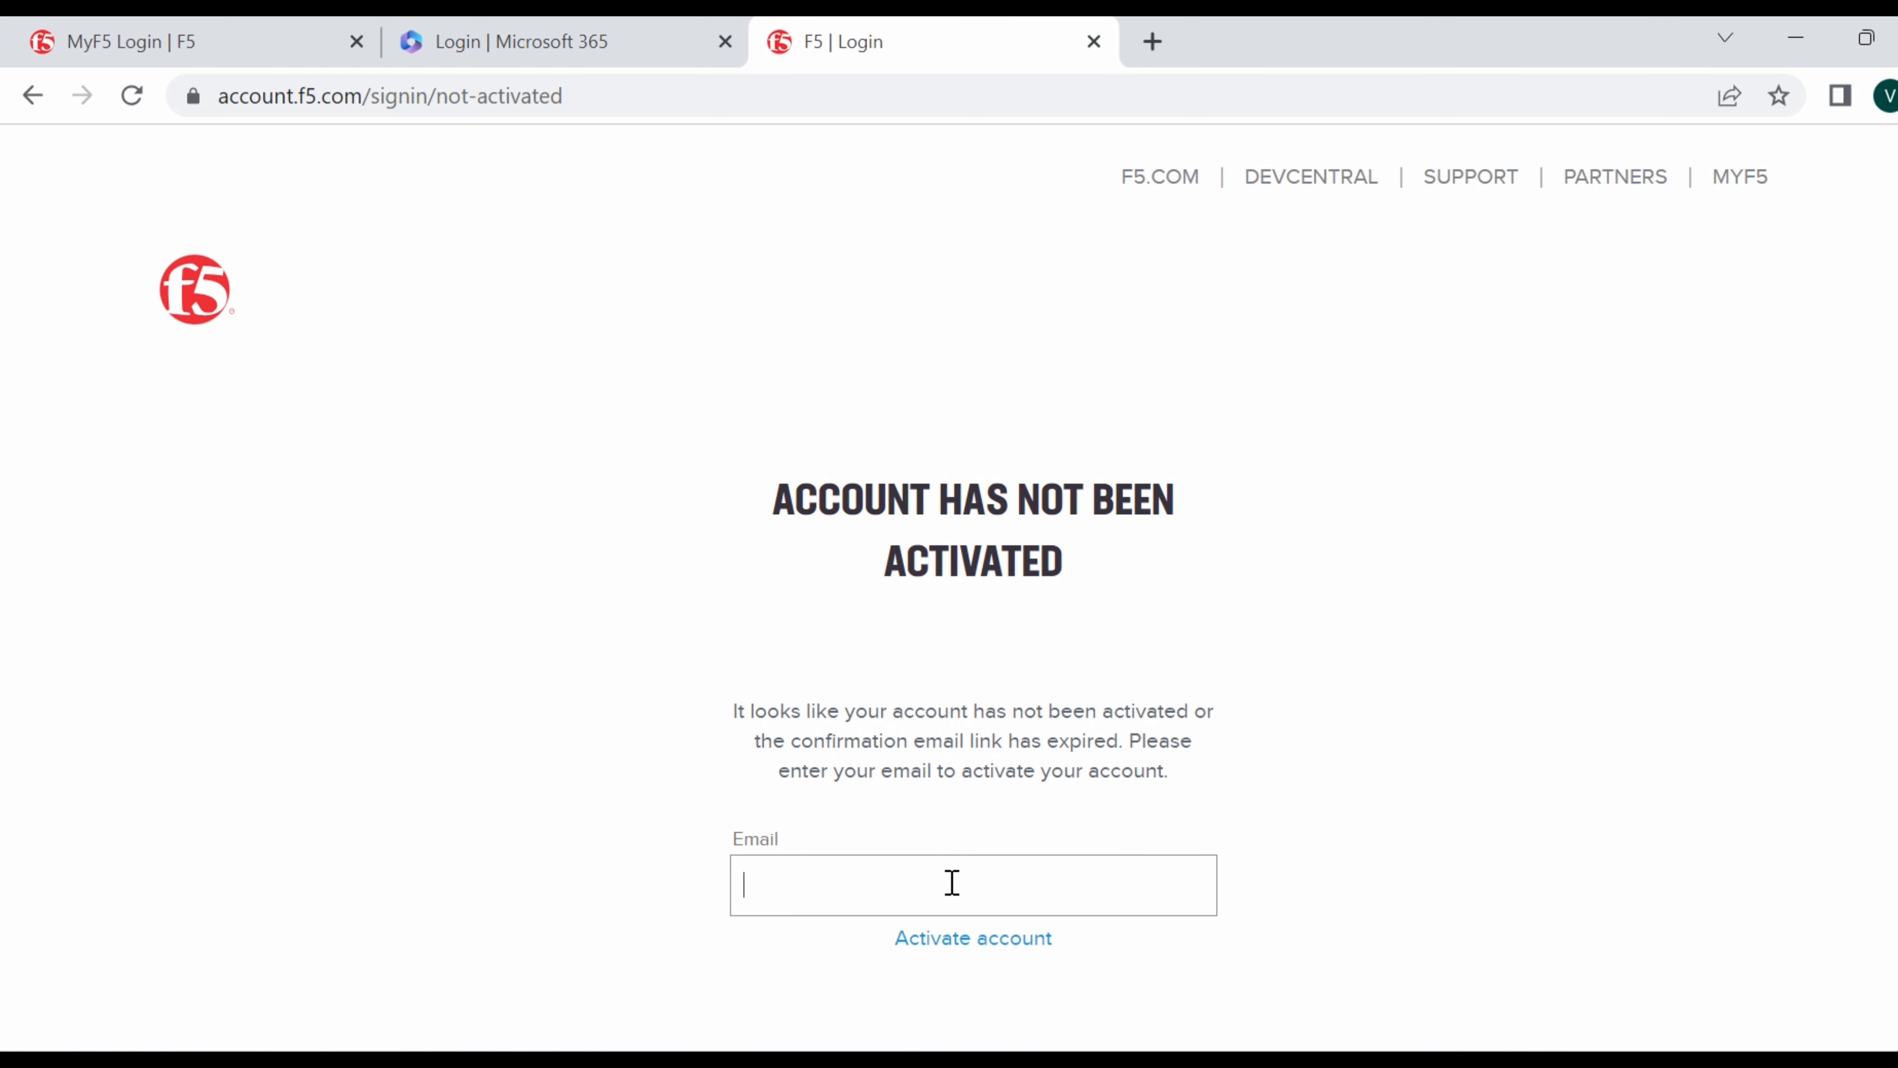
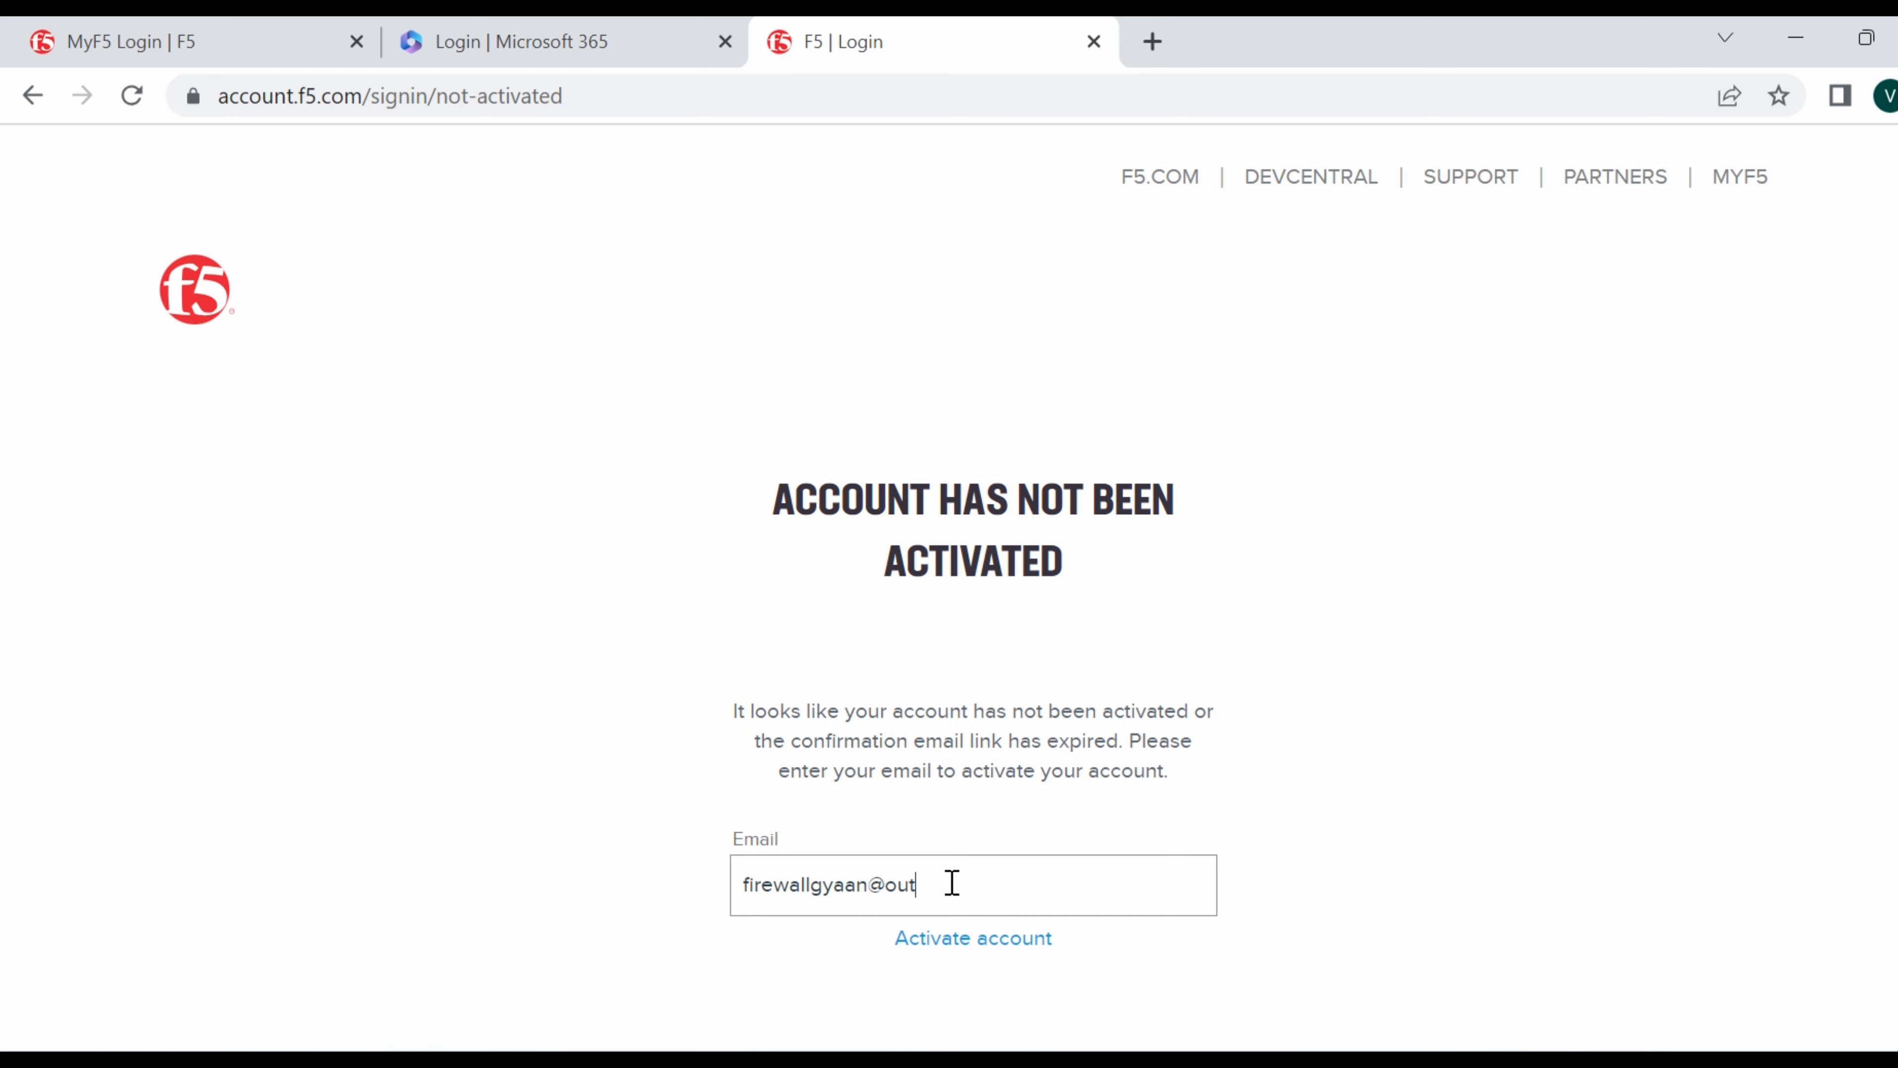
left_click(1022, 948)
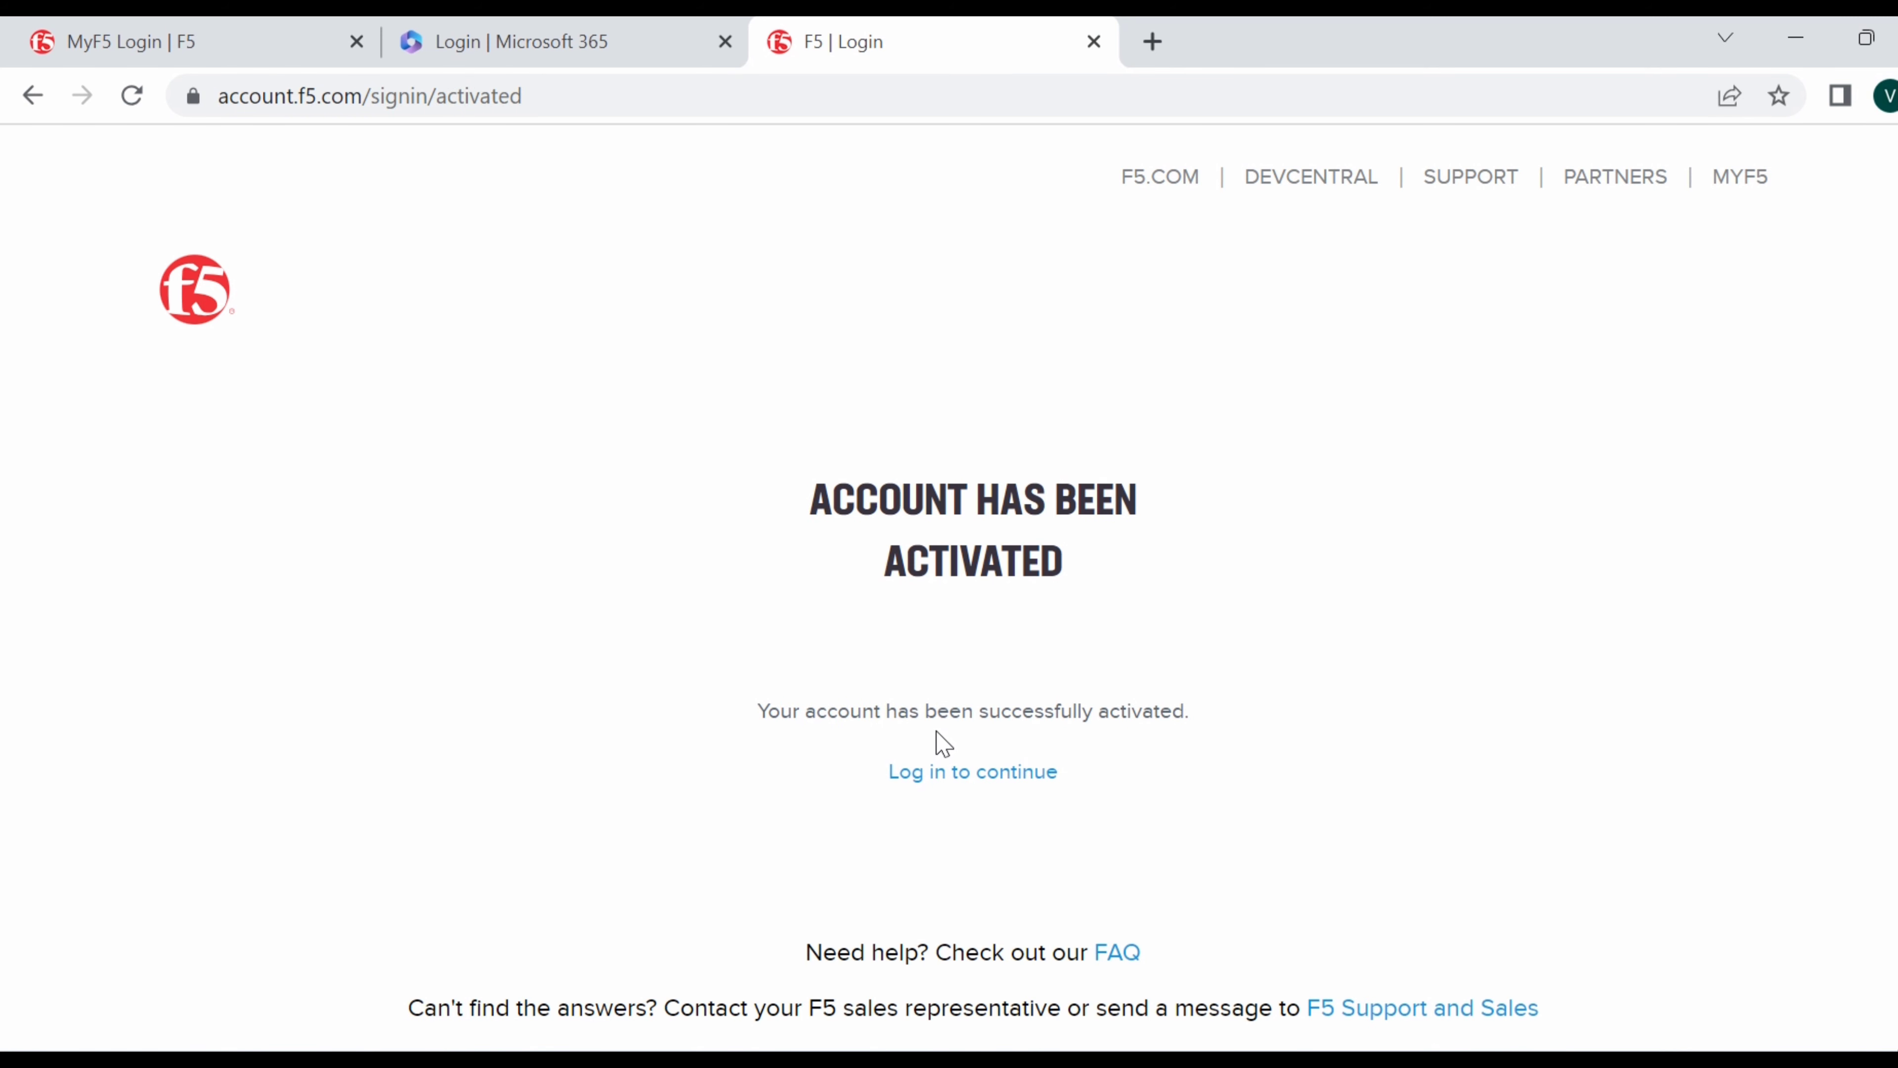
left_click(985, 773)
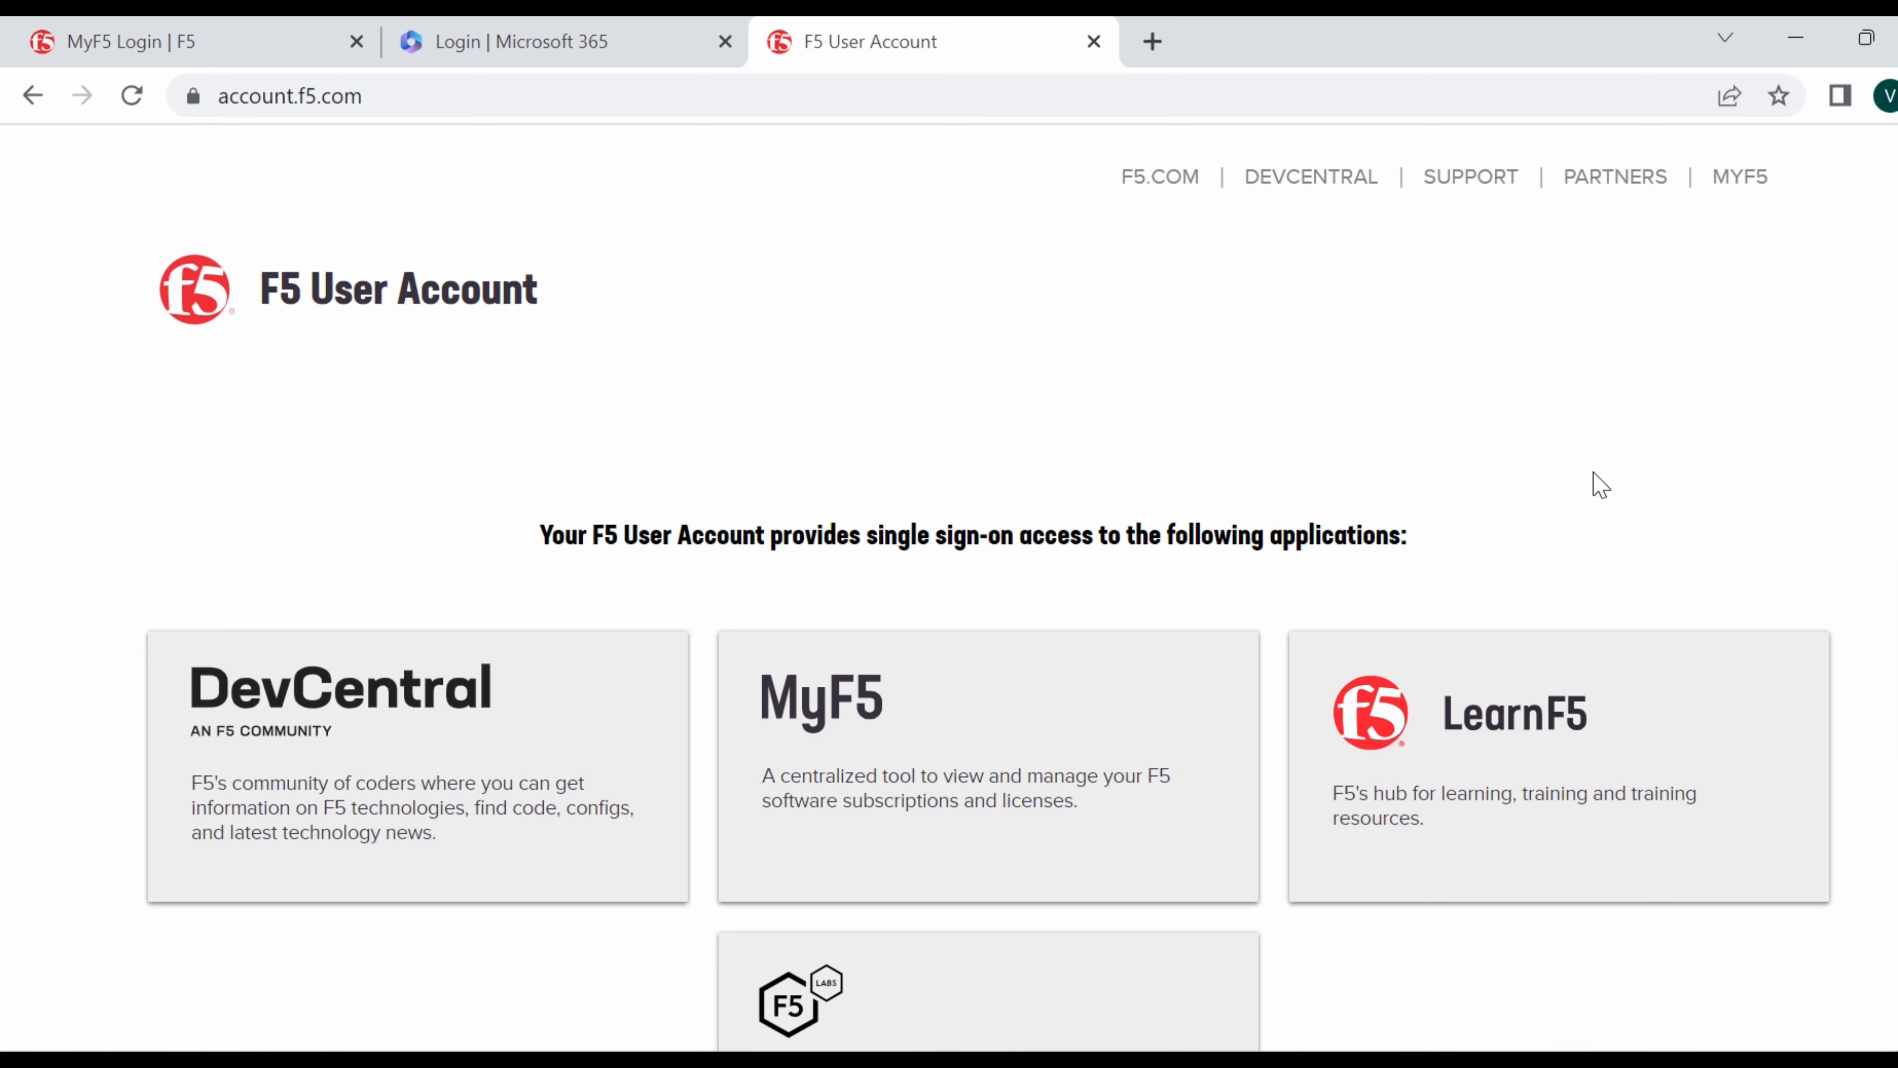
Open the MyF5 sign-in and submit the account e-mail.
scroll(1534, 499, "down", 1)
scroll(1532, 491, "down", 3)
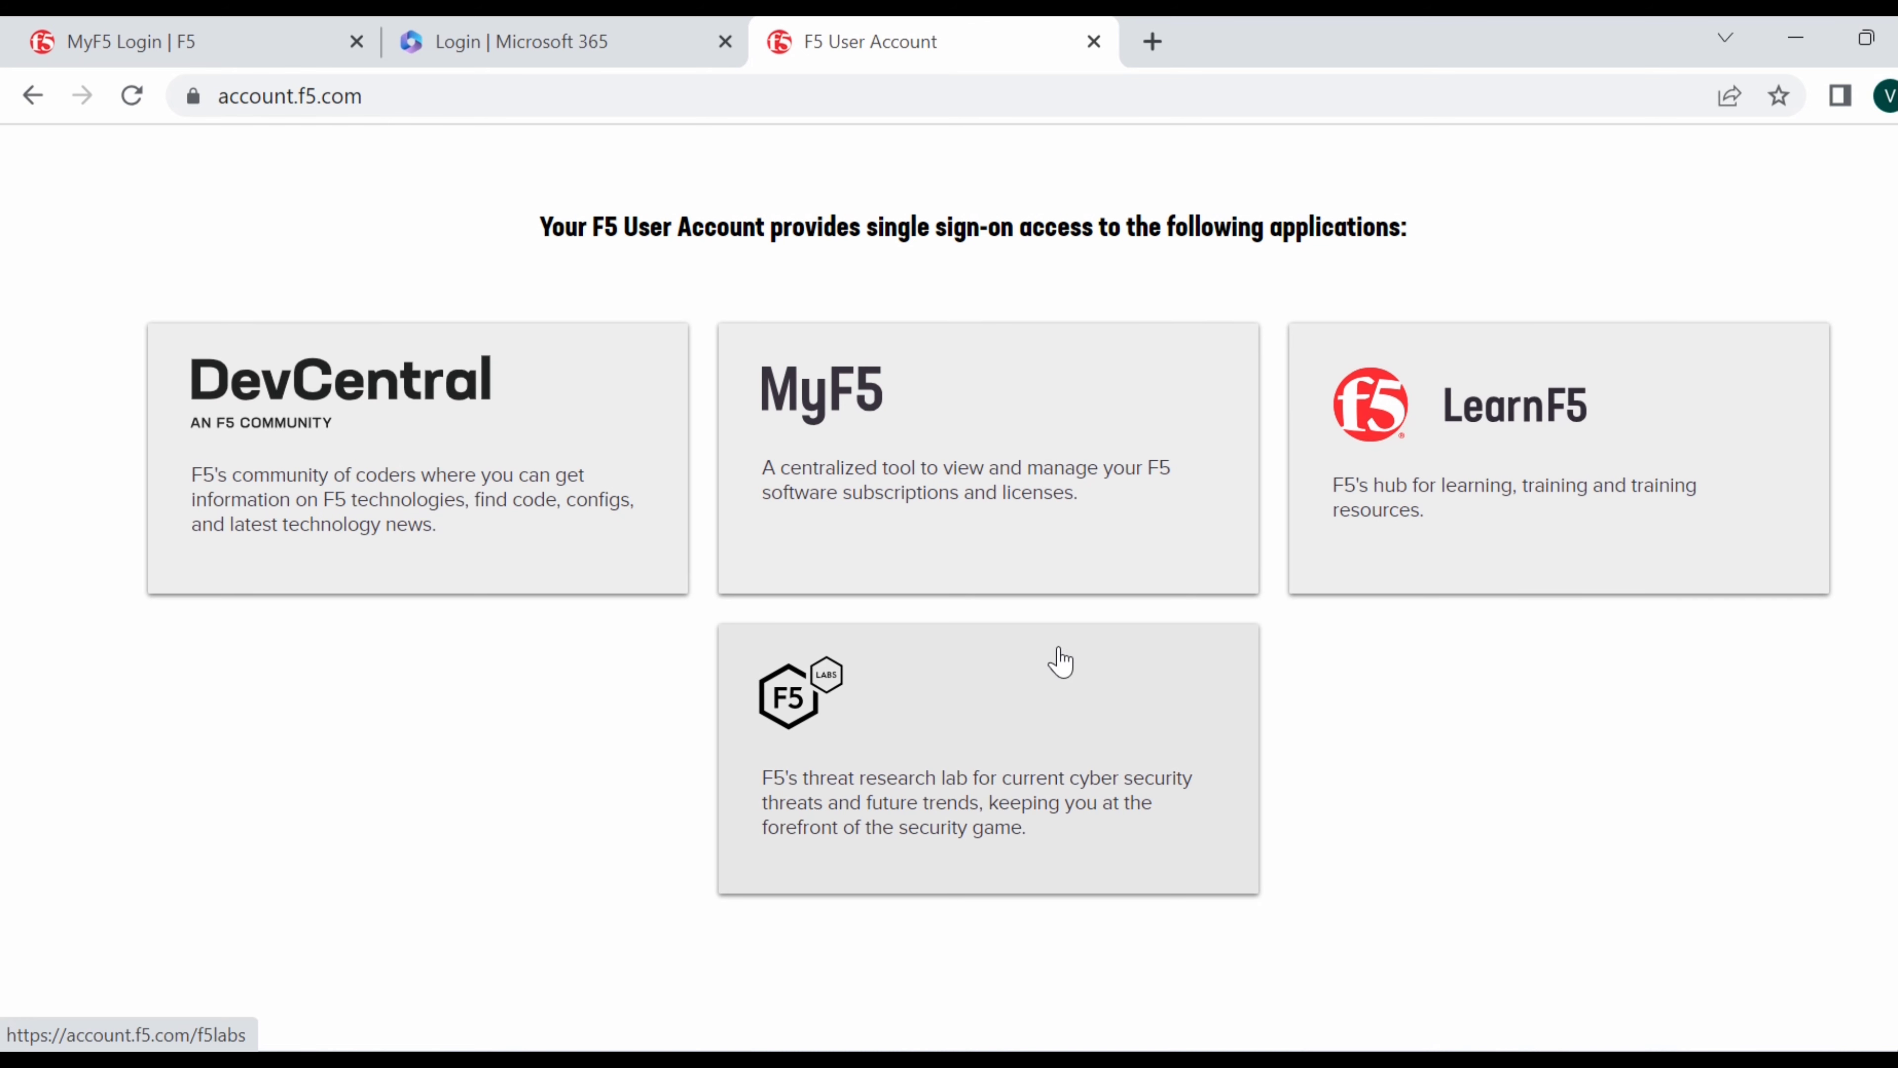
left_click(904, 493)
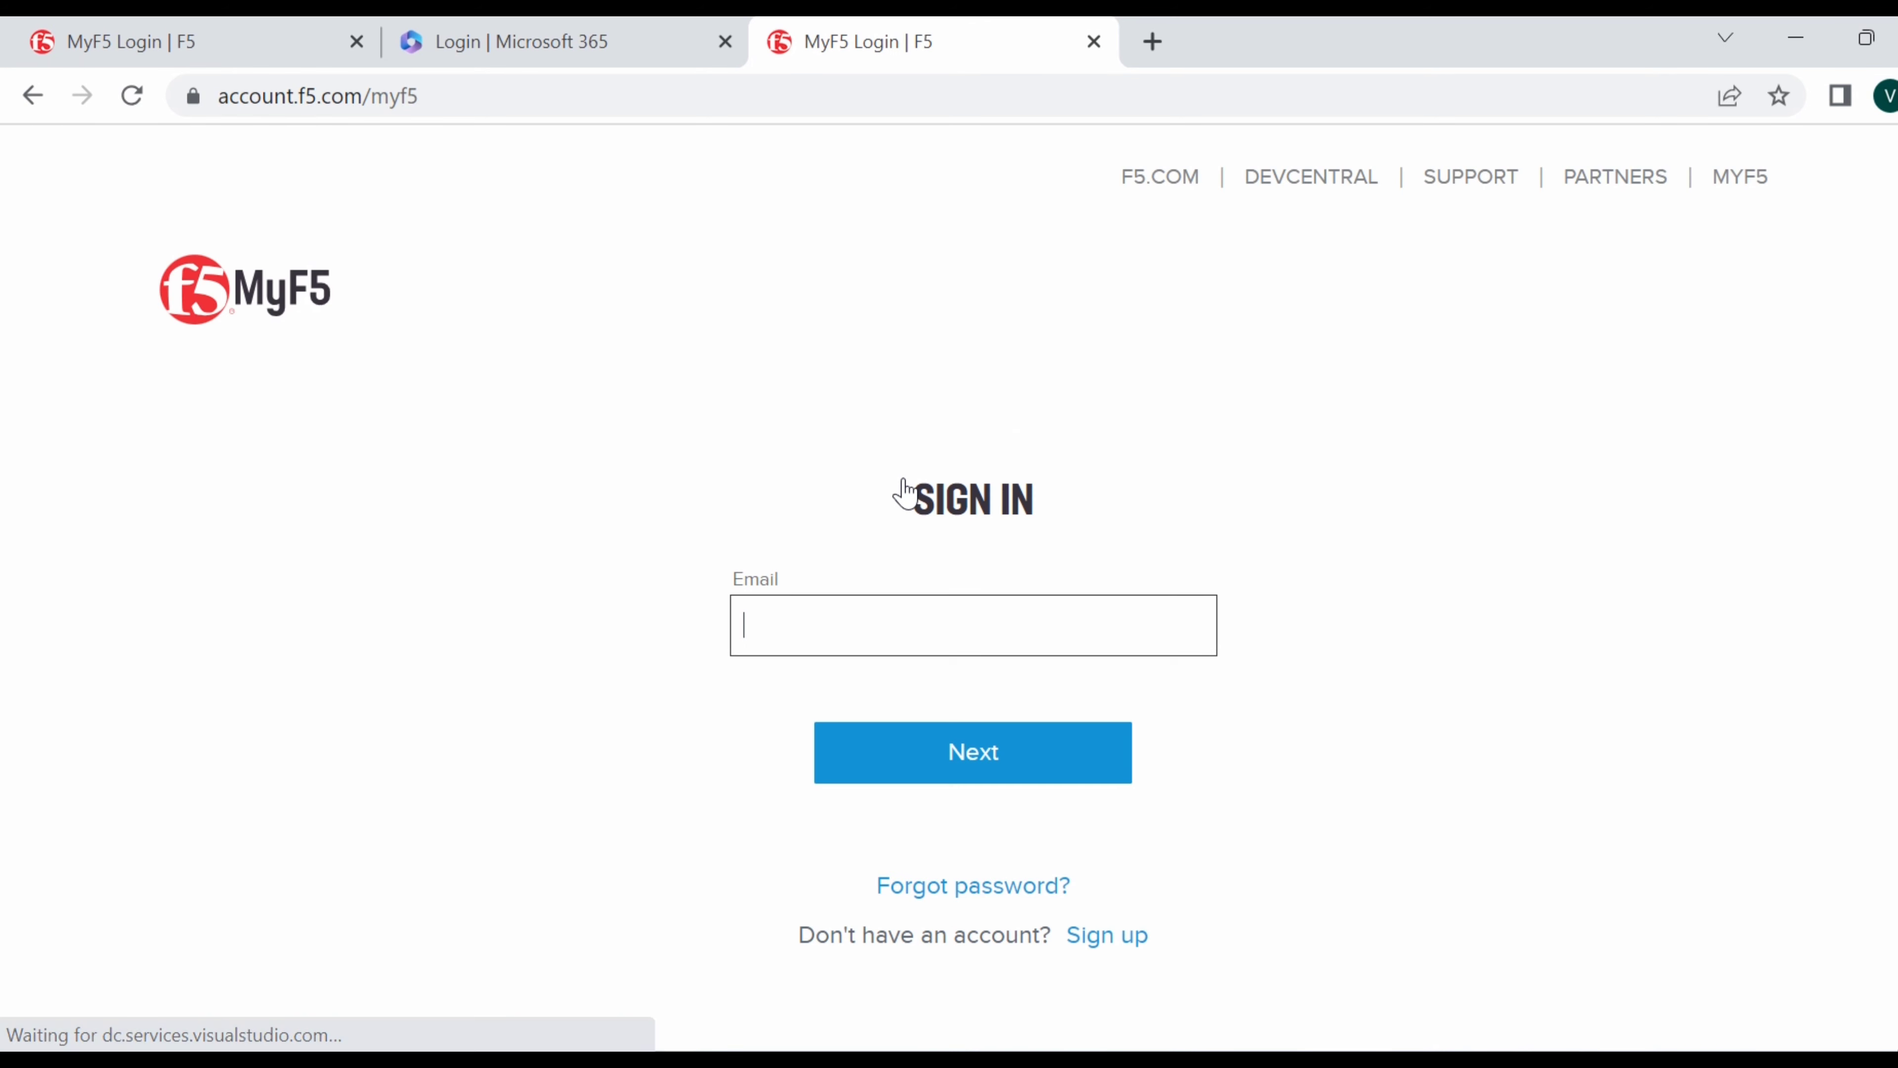
left_click(855, 634)
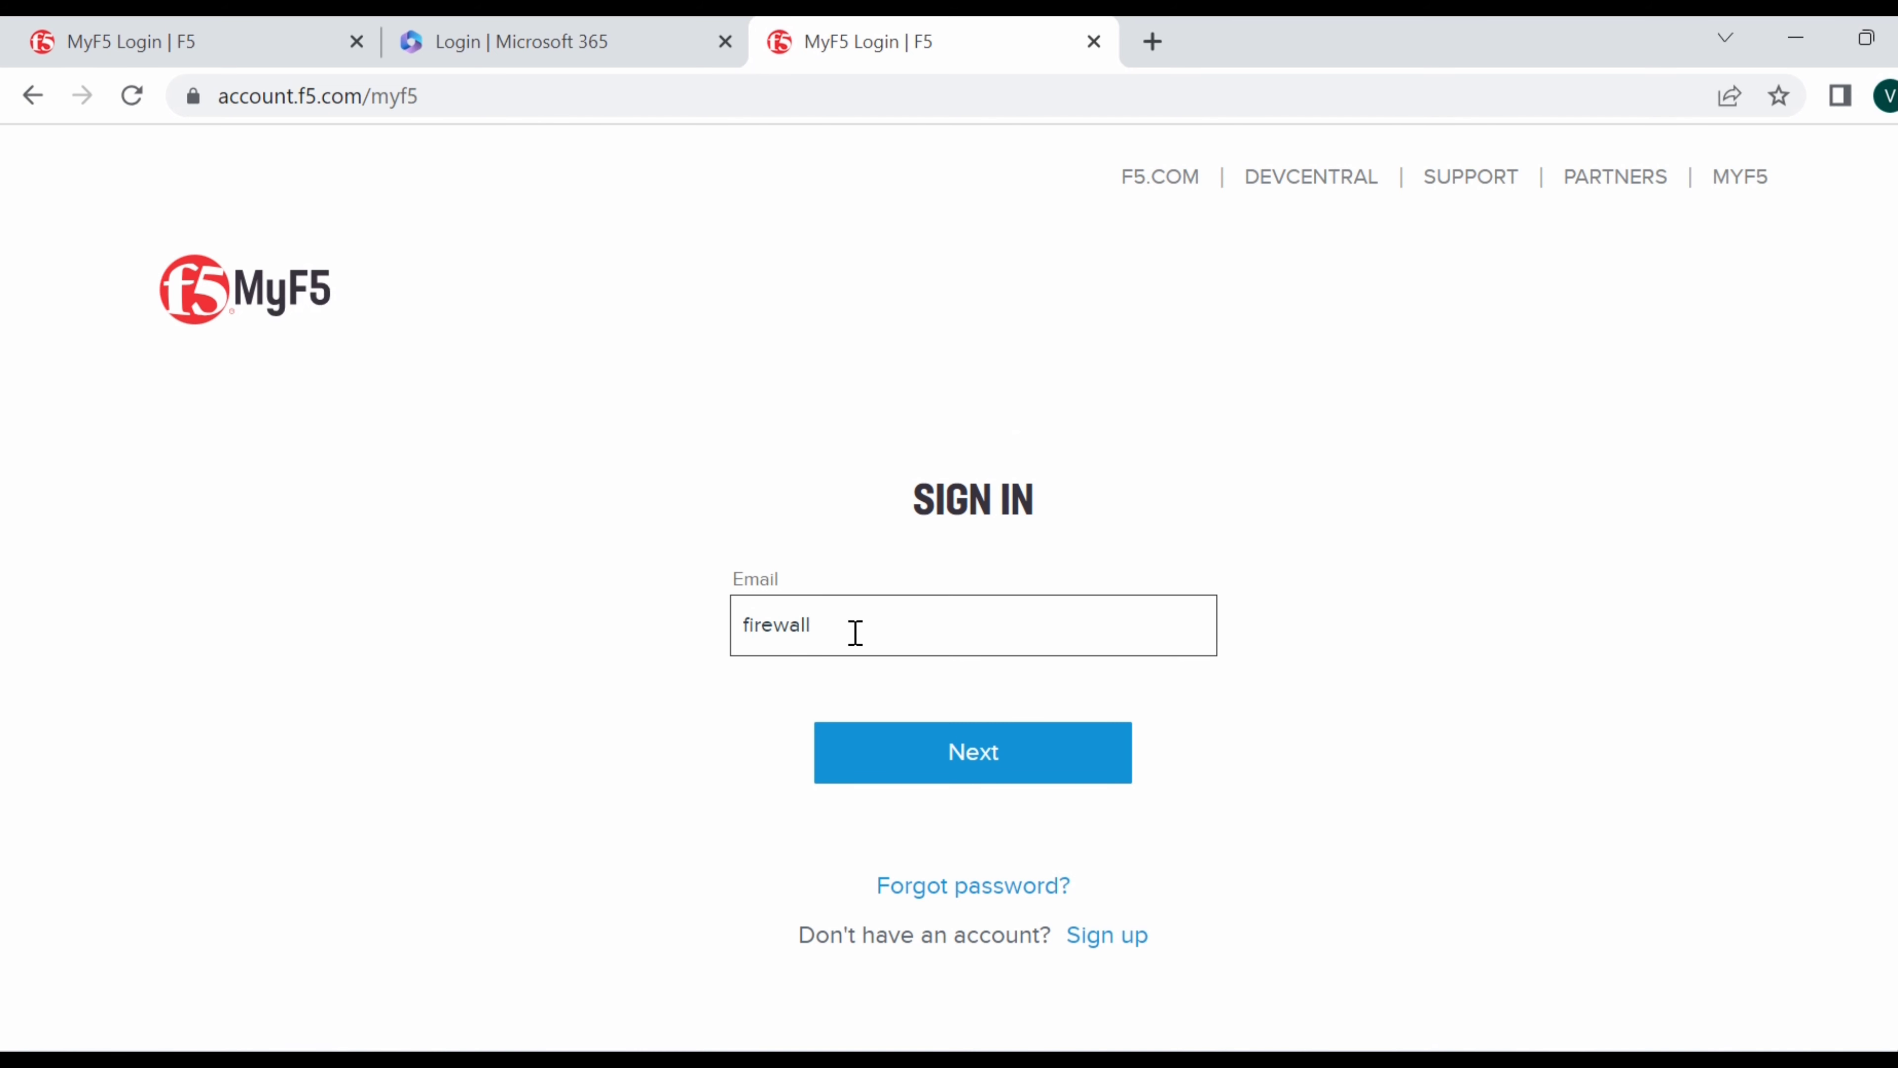
left_click(1018, 759)
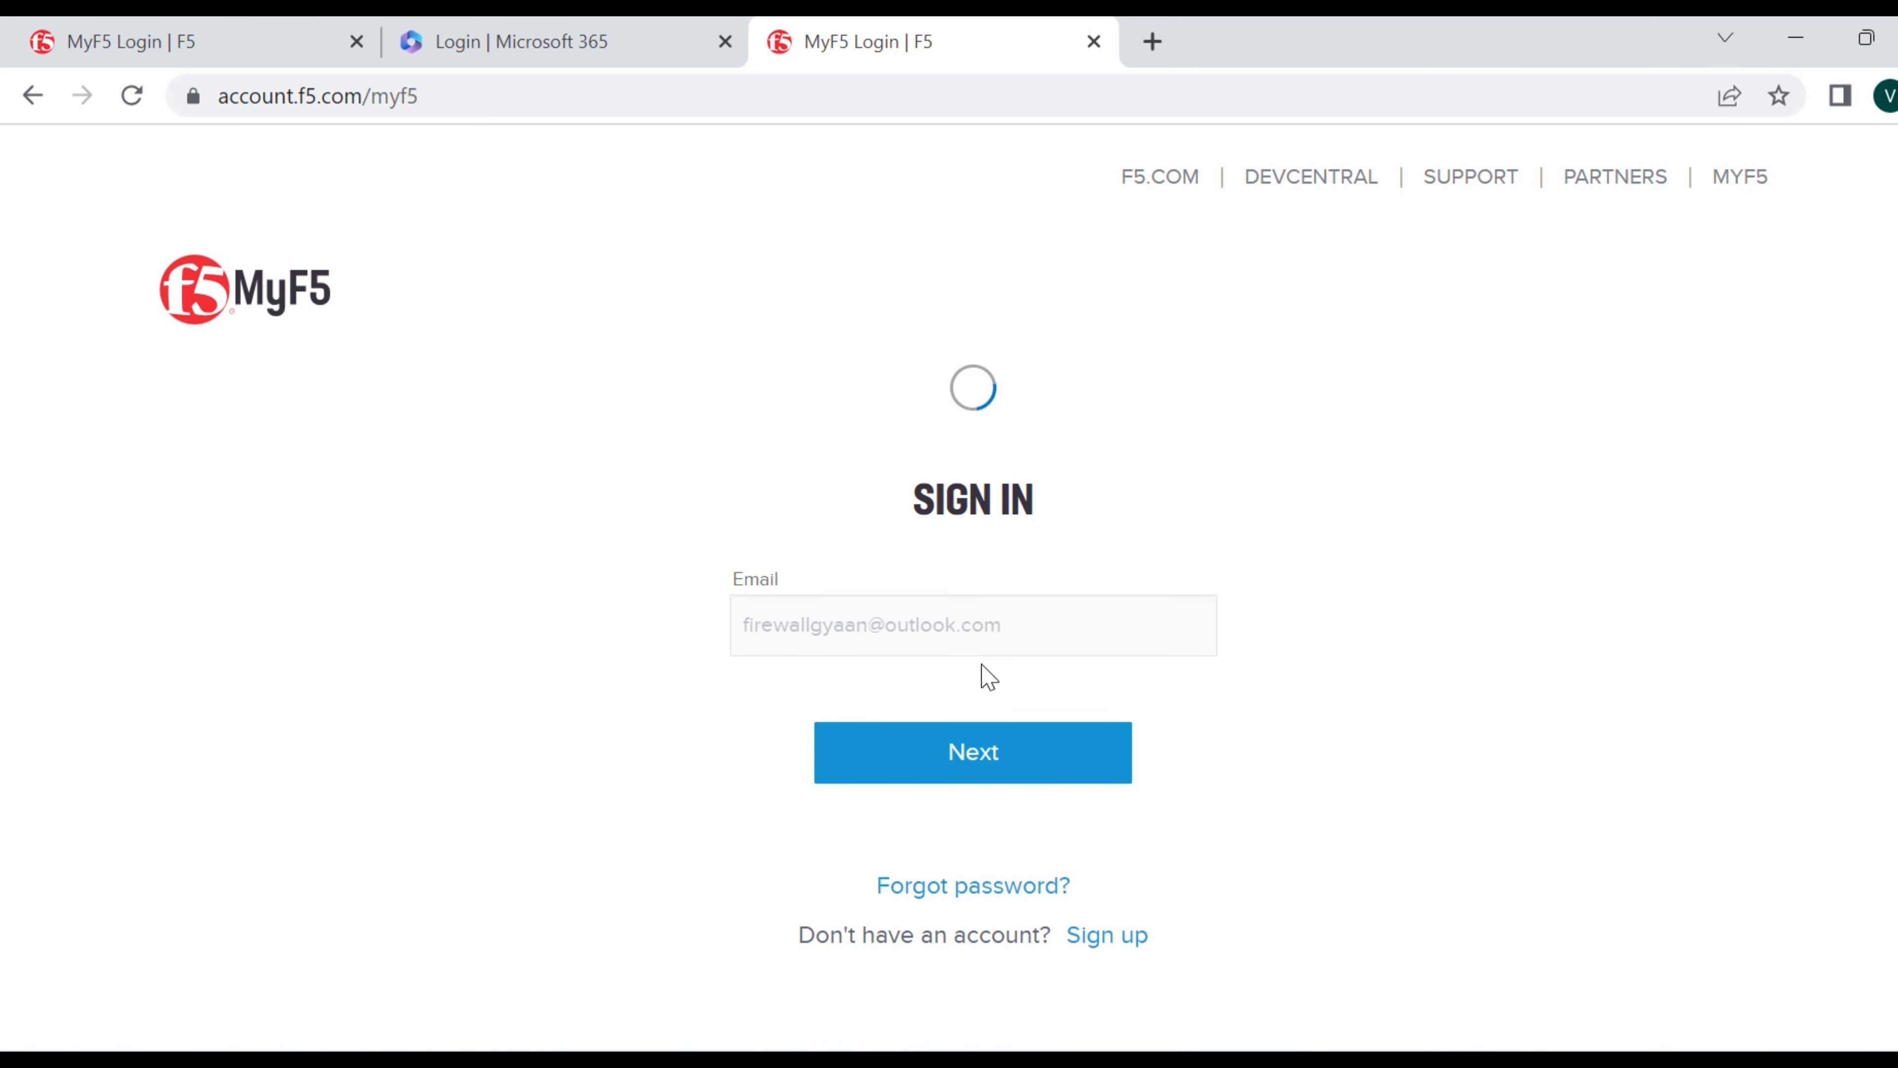
Sign in with the account password and start typing the job title 'Expert Securi'.
type("••••")
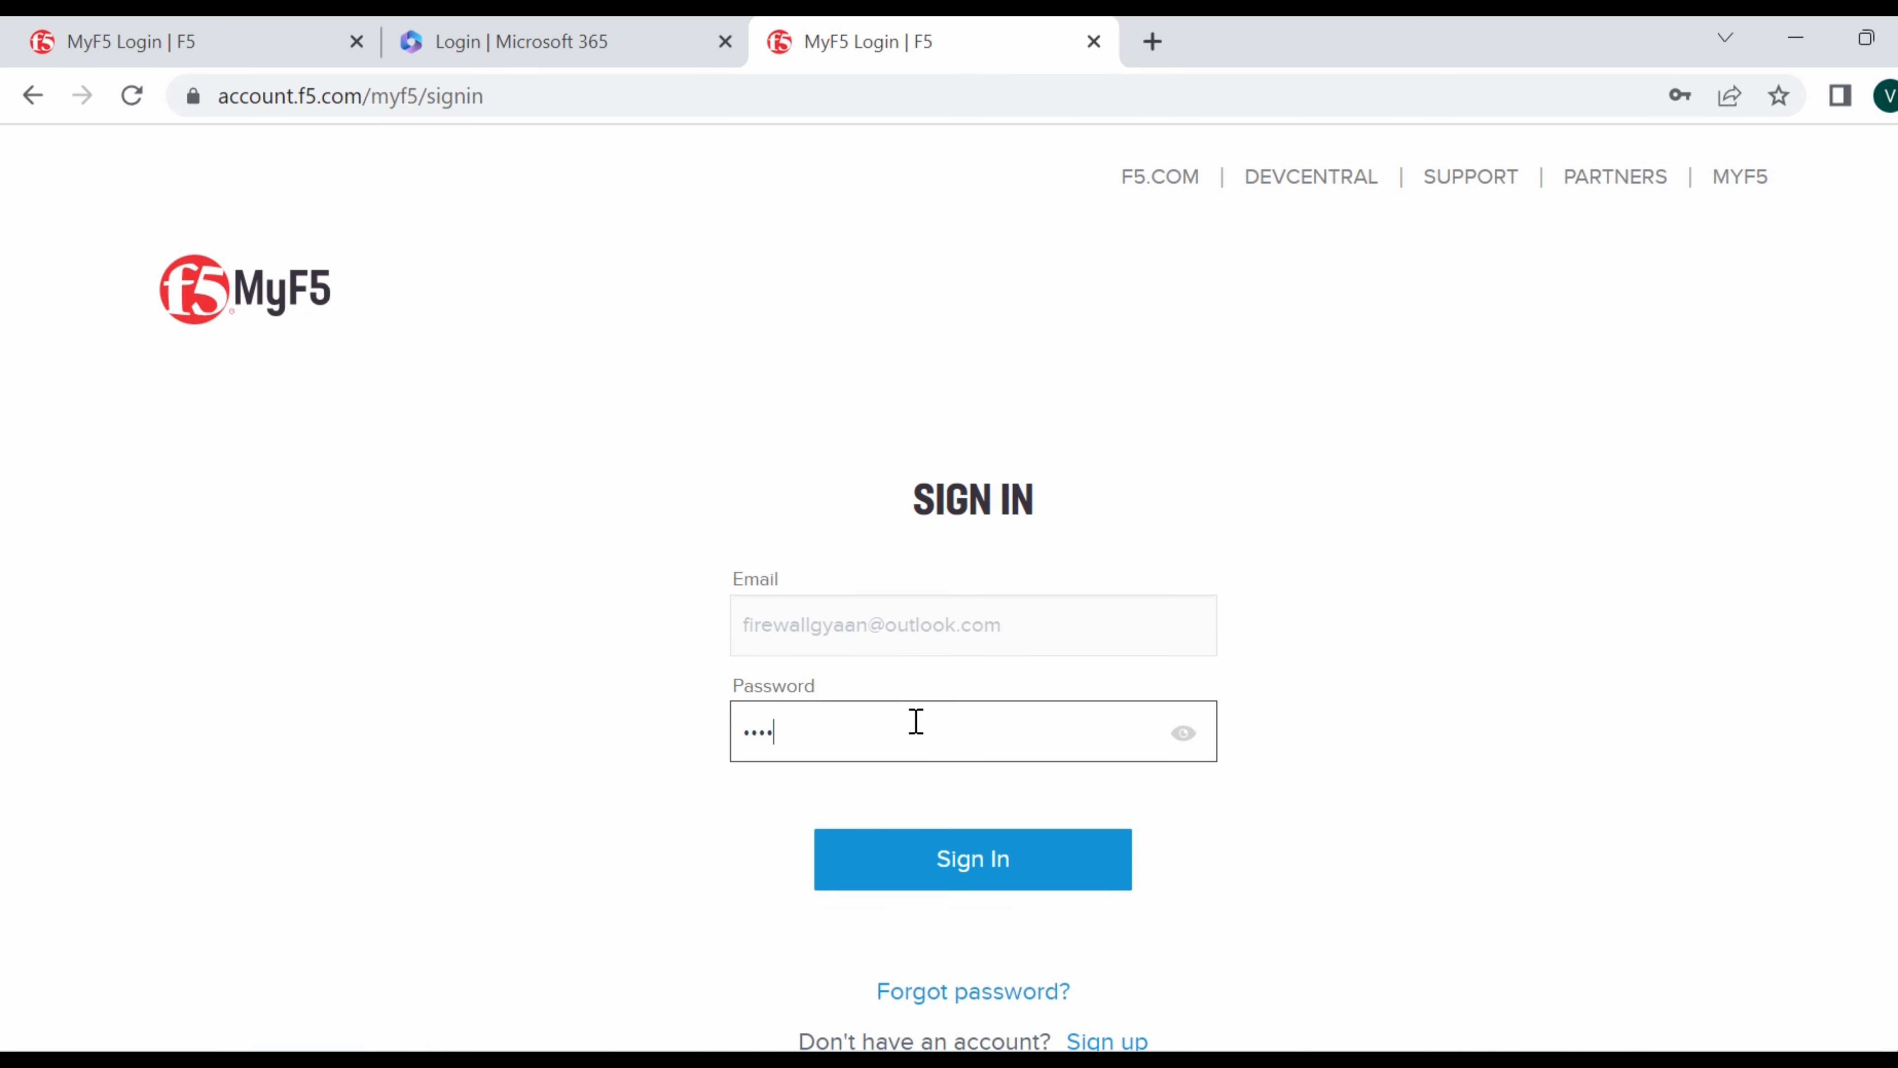
left_click(979, 863)
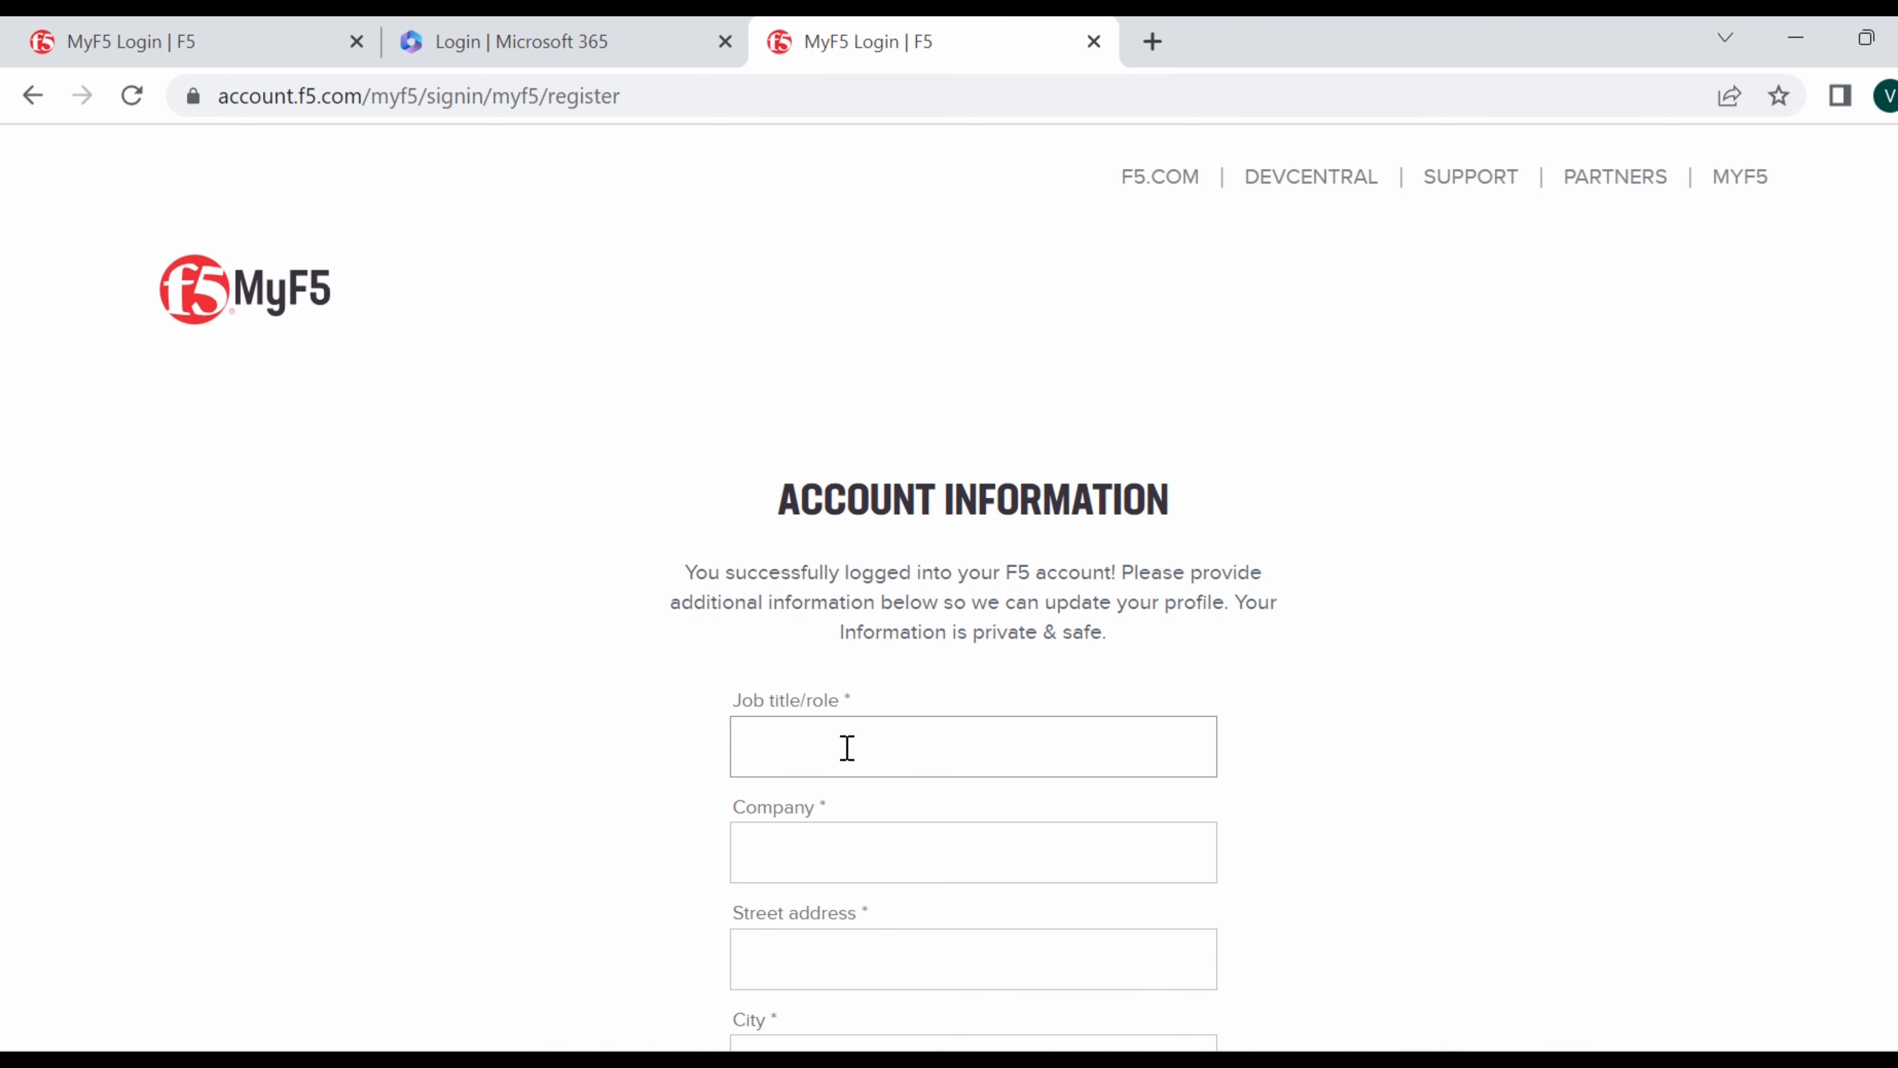
type("Expert Securi")
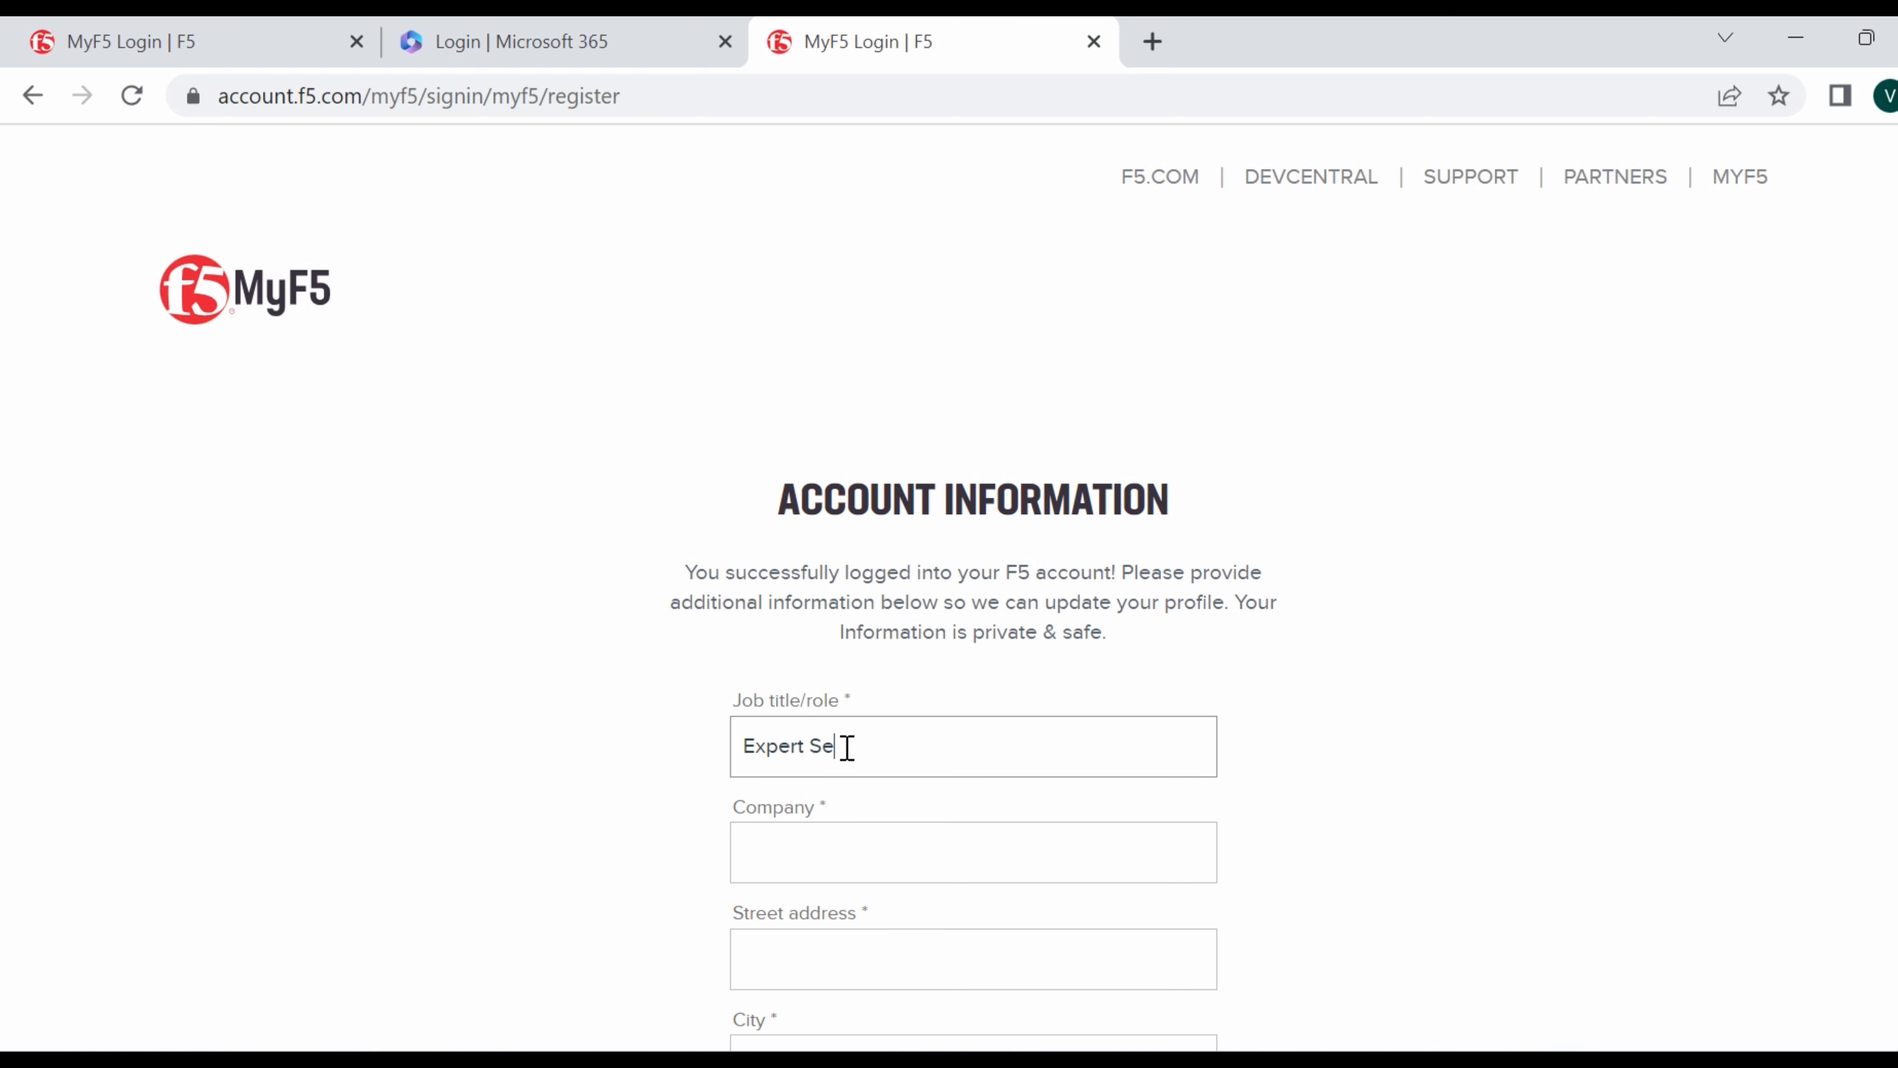
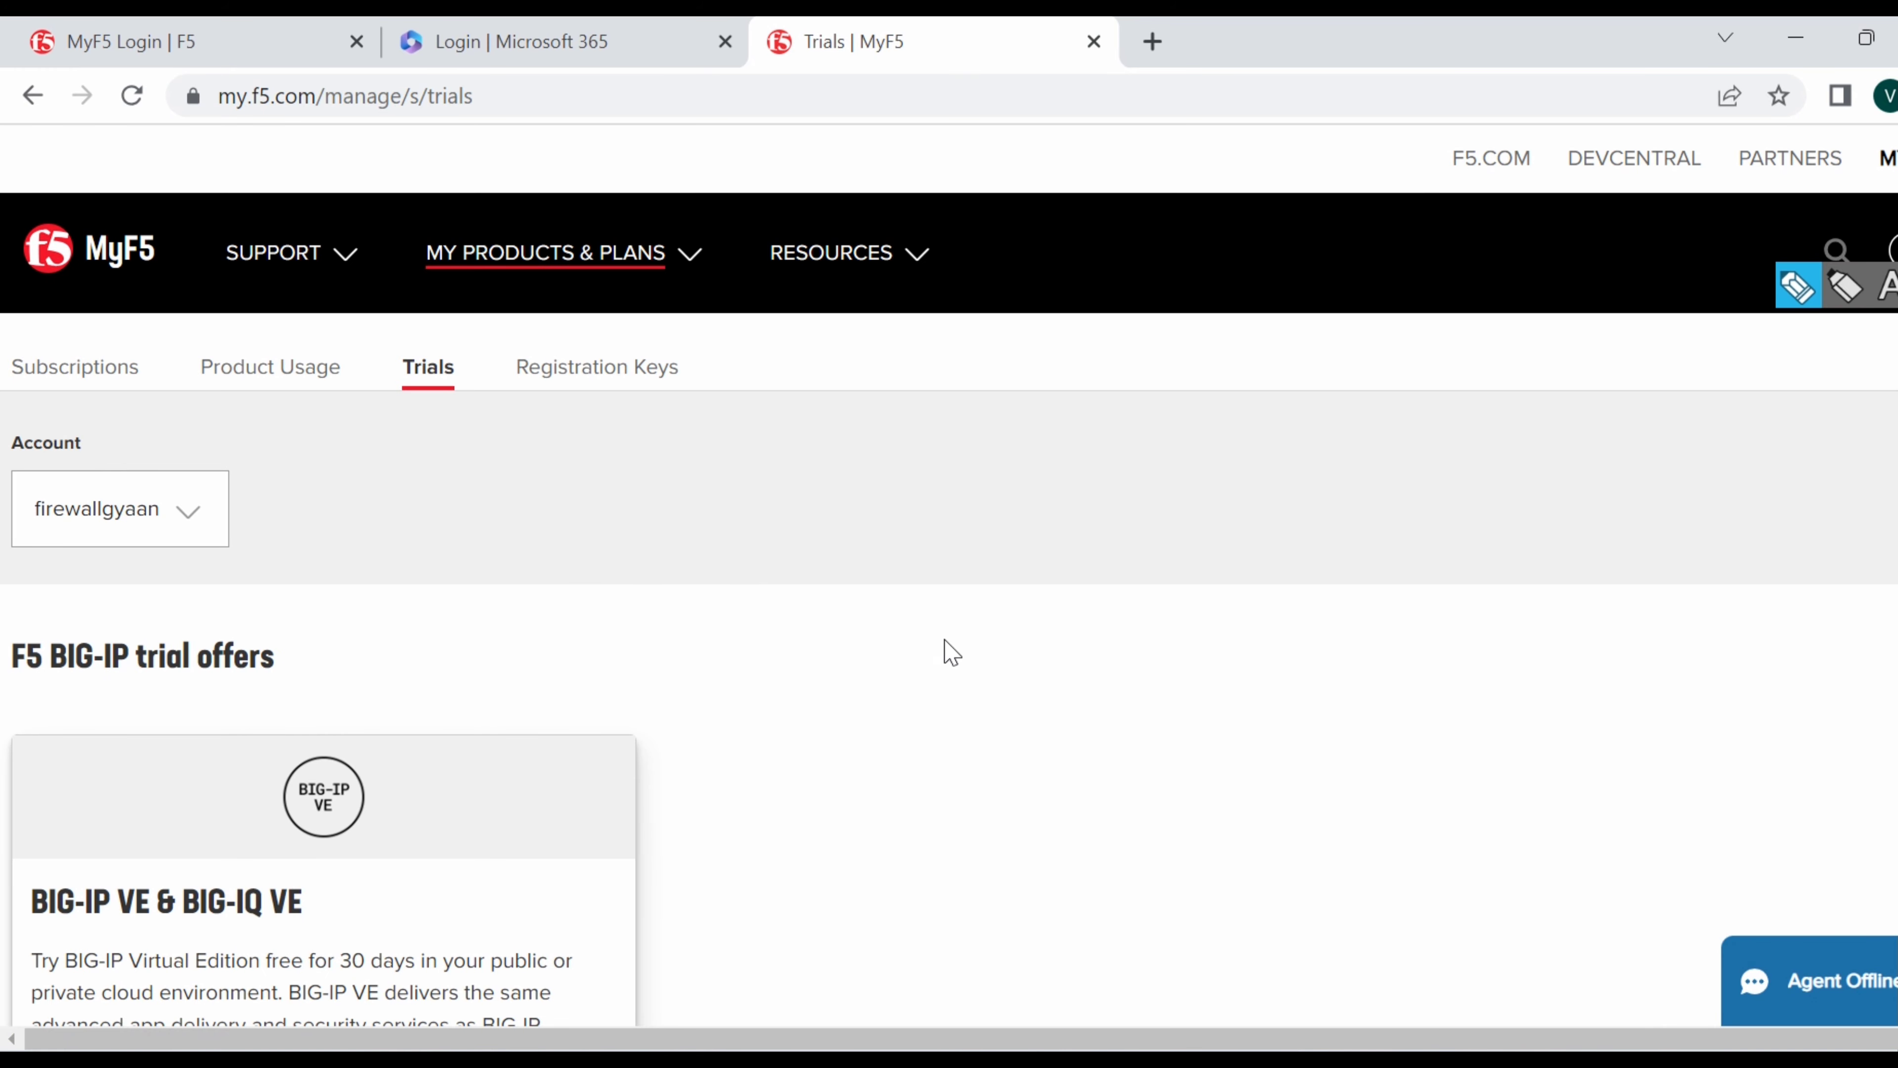
Start the BIG-IP VE free trial, answering that the download is not for a government entity, and save.
scroll(987, 663, "down", 6)
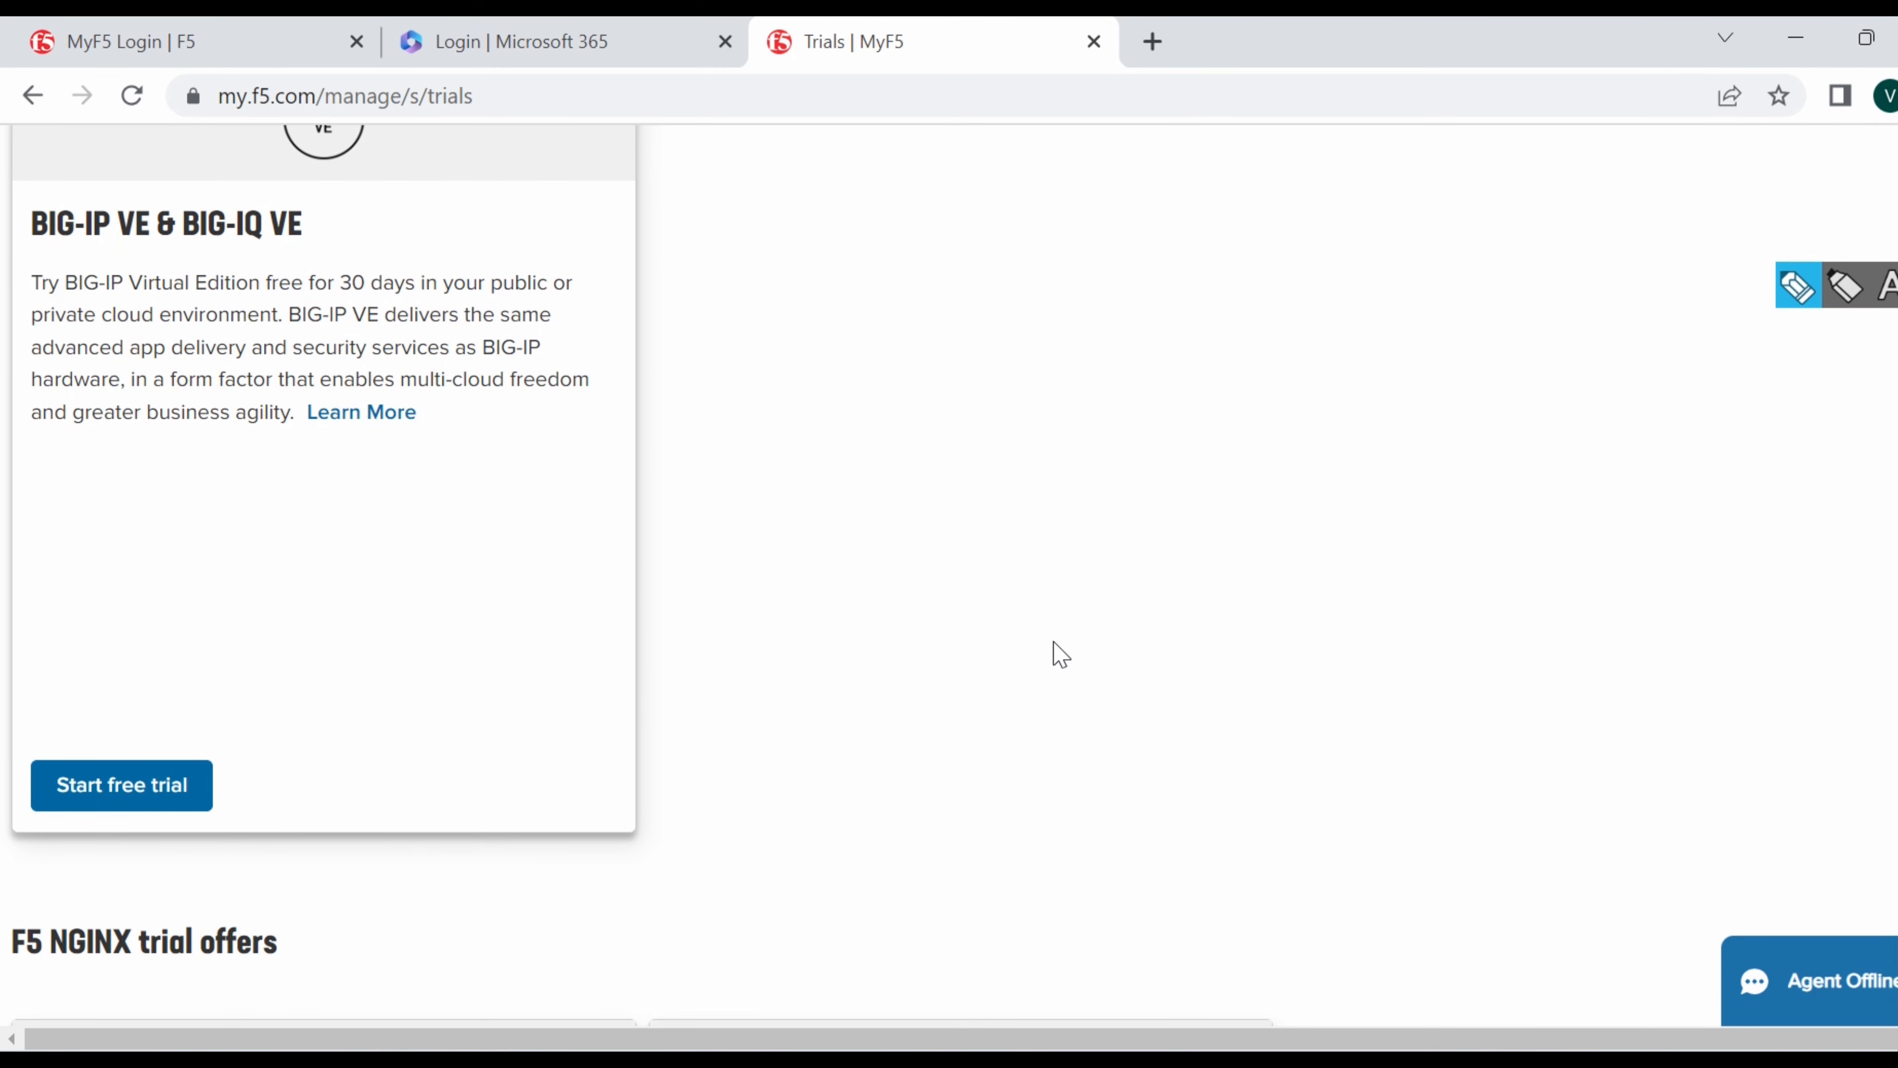
scroll(1061, 655, "down", 7)
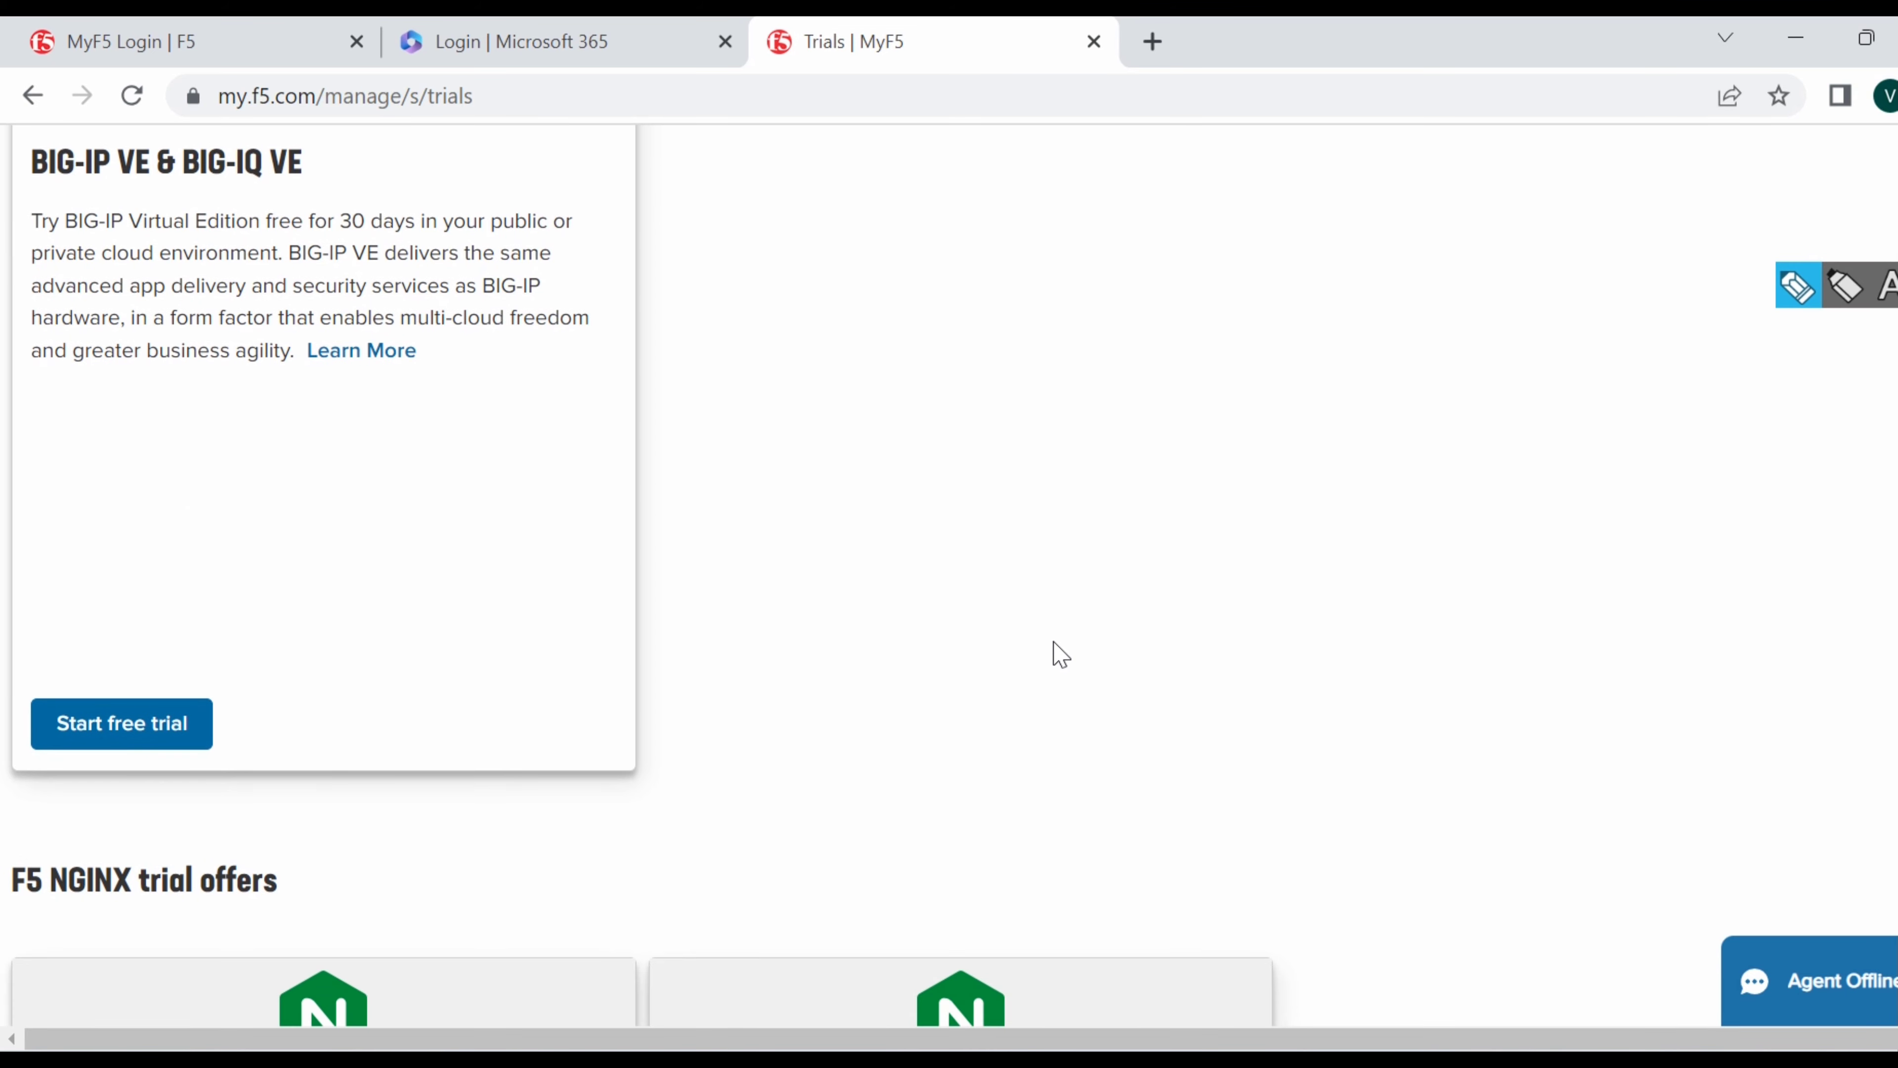
scroll(1062, 655, "up", 7)
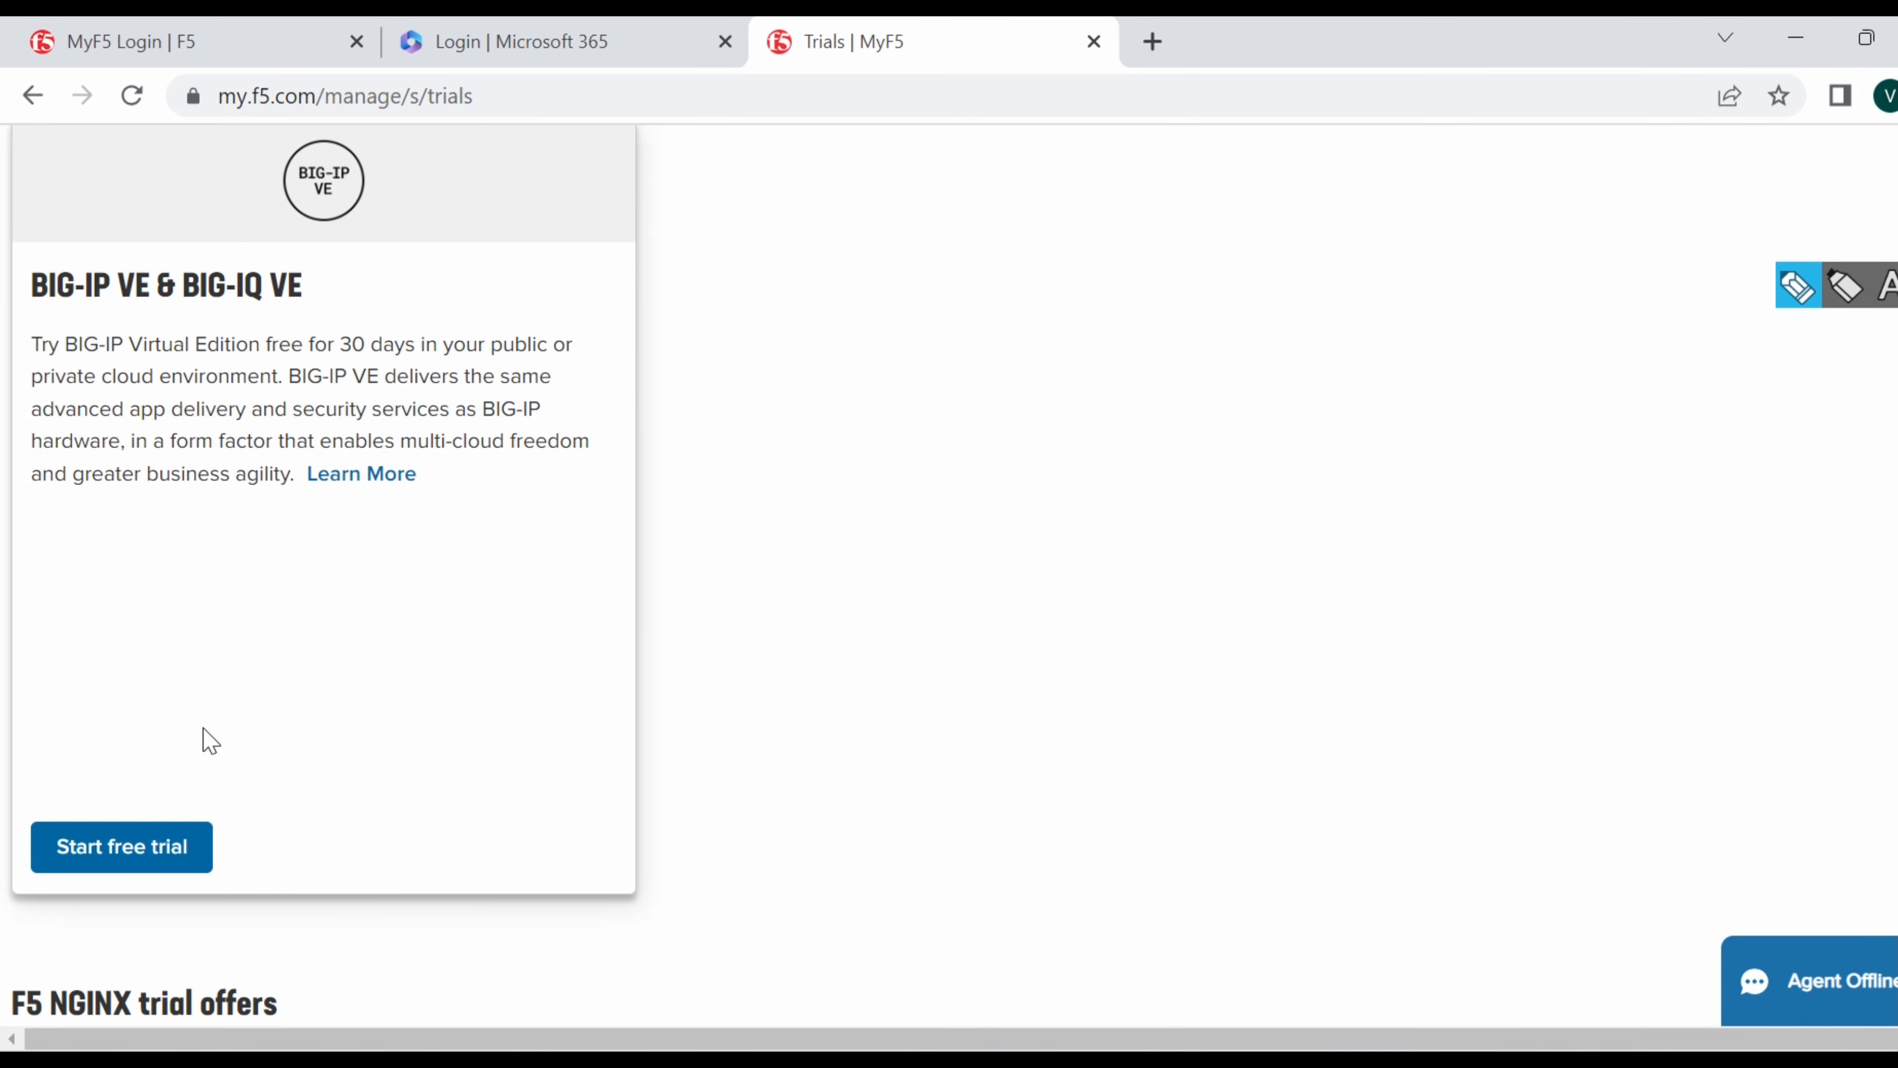
left_click(128, 848)
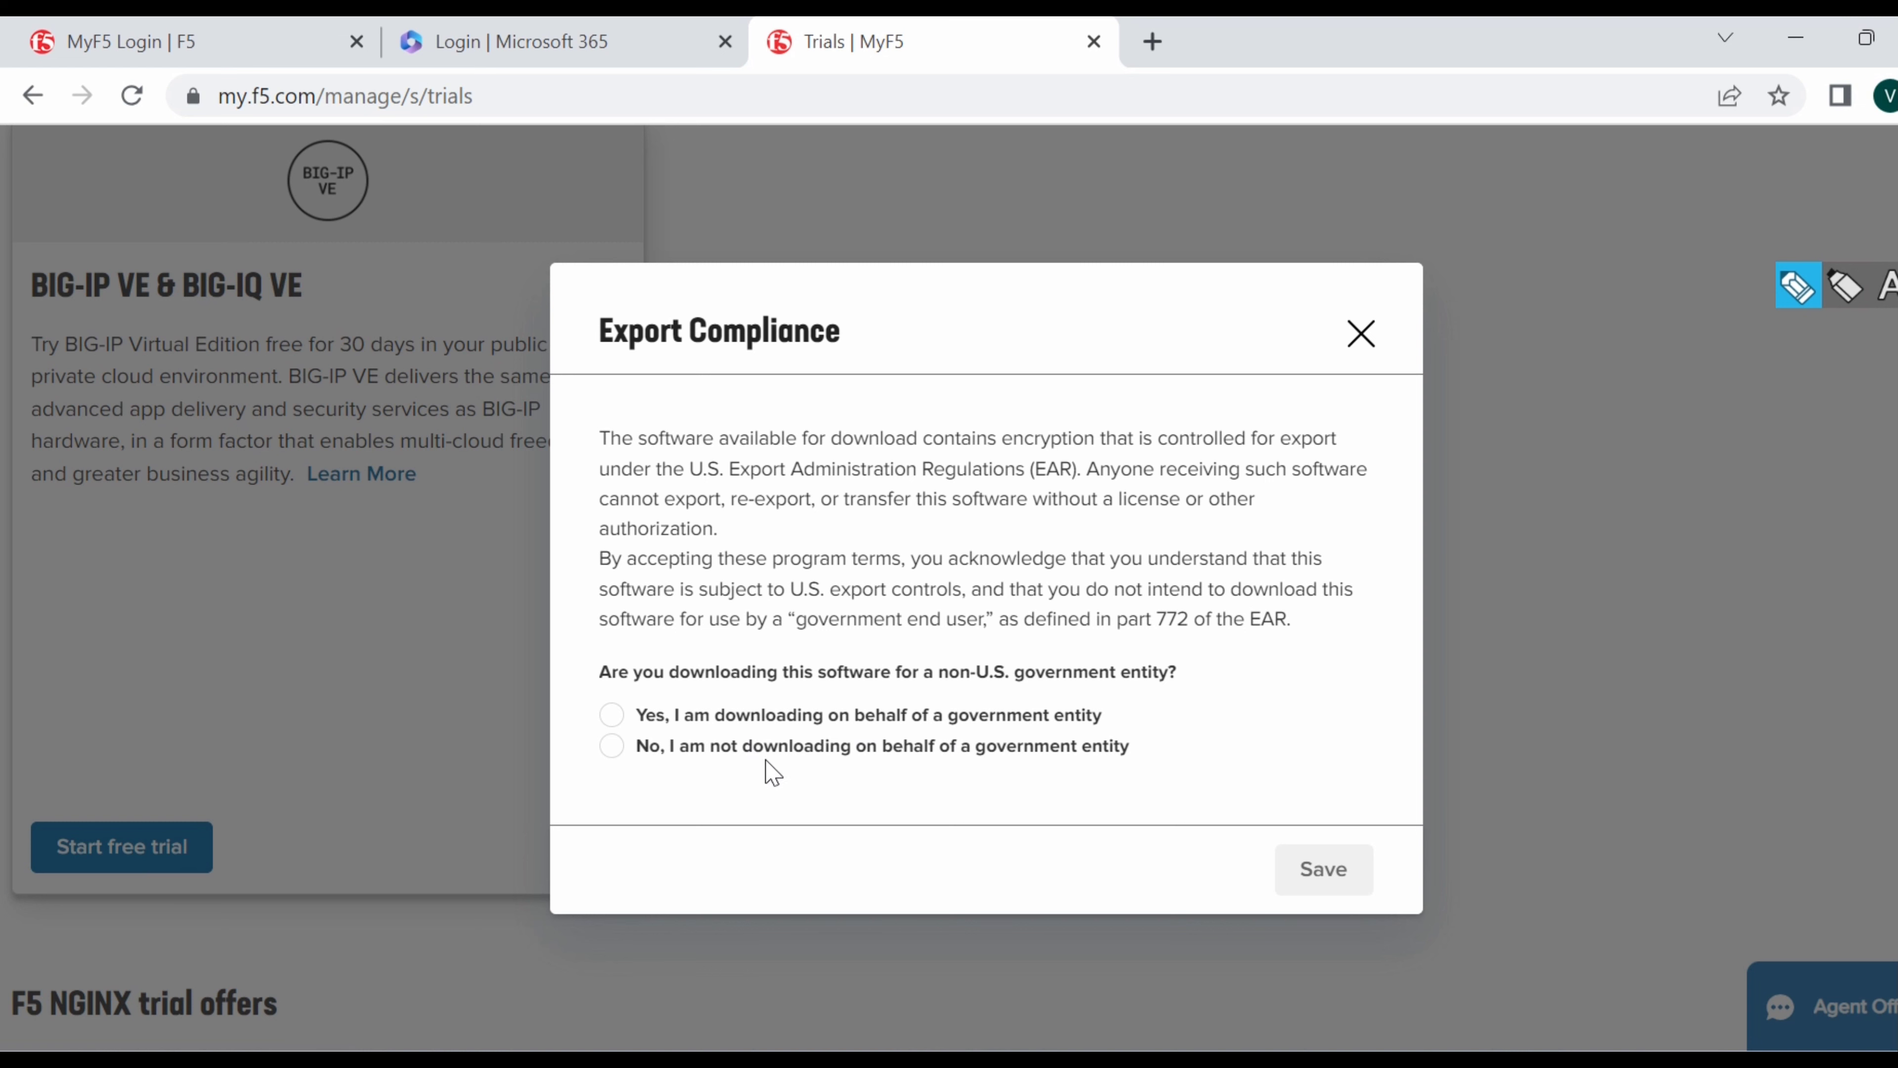
left_click(619, 748)
left_click(1328, 874)
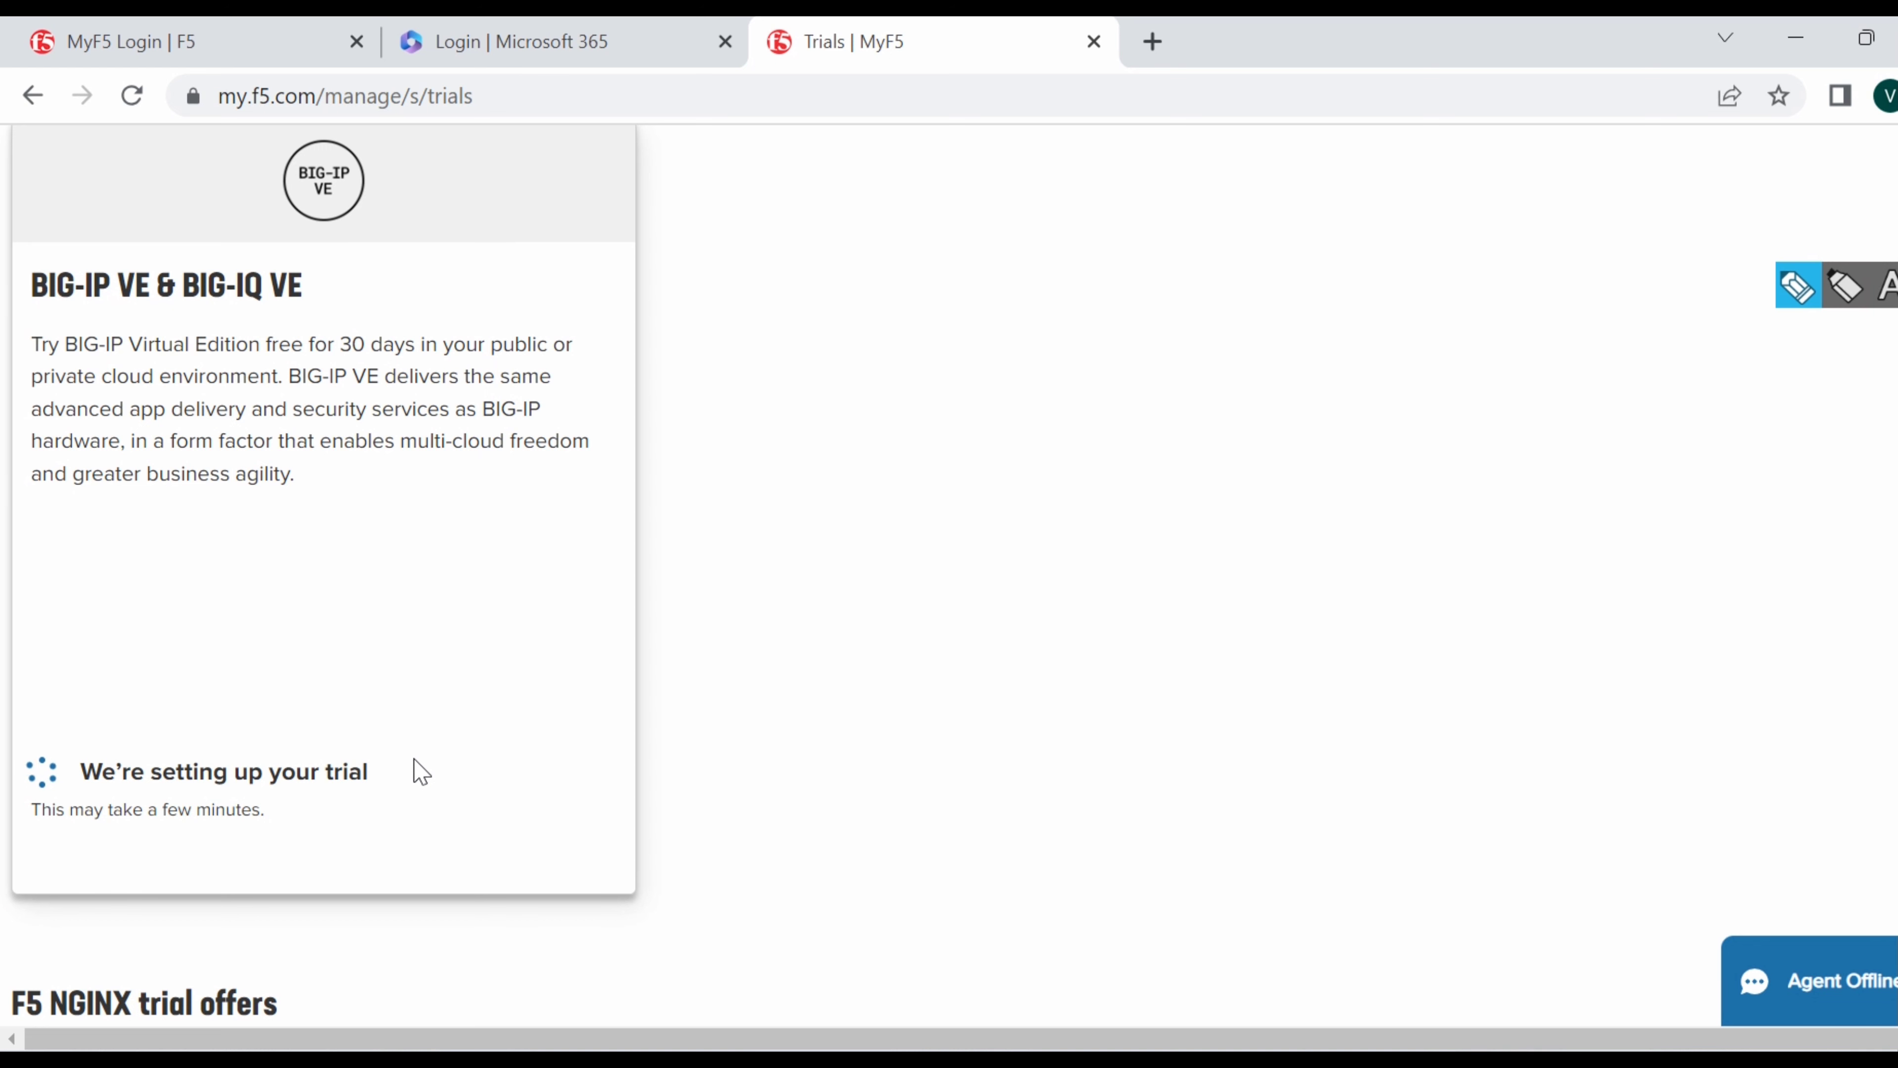
Load f5.com in the first tab and go to Solutions > Software Download.
left_click(181, 51)
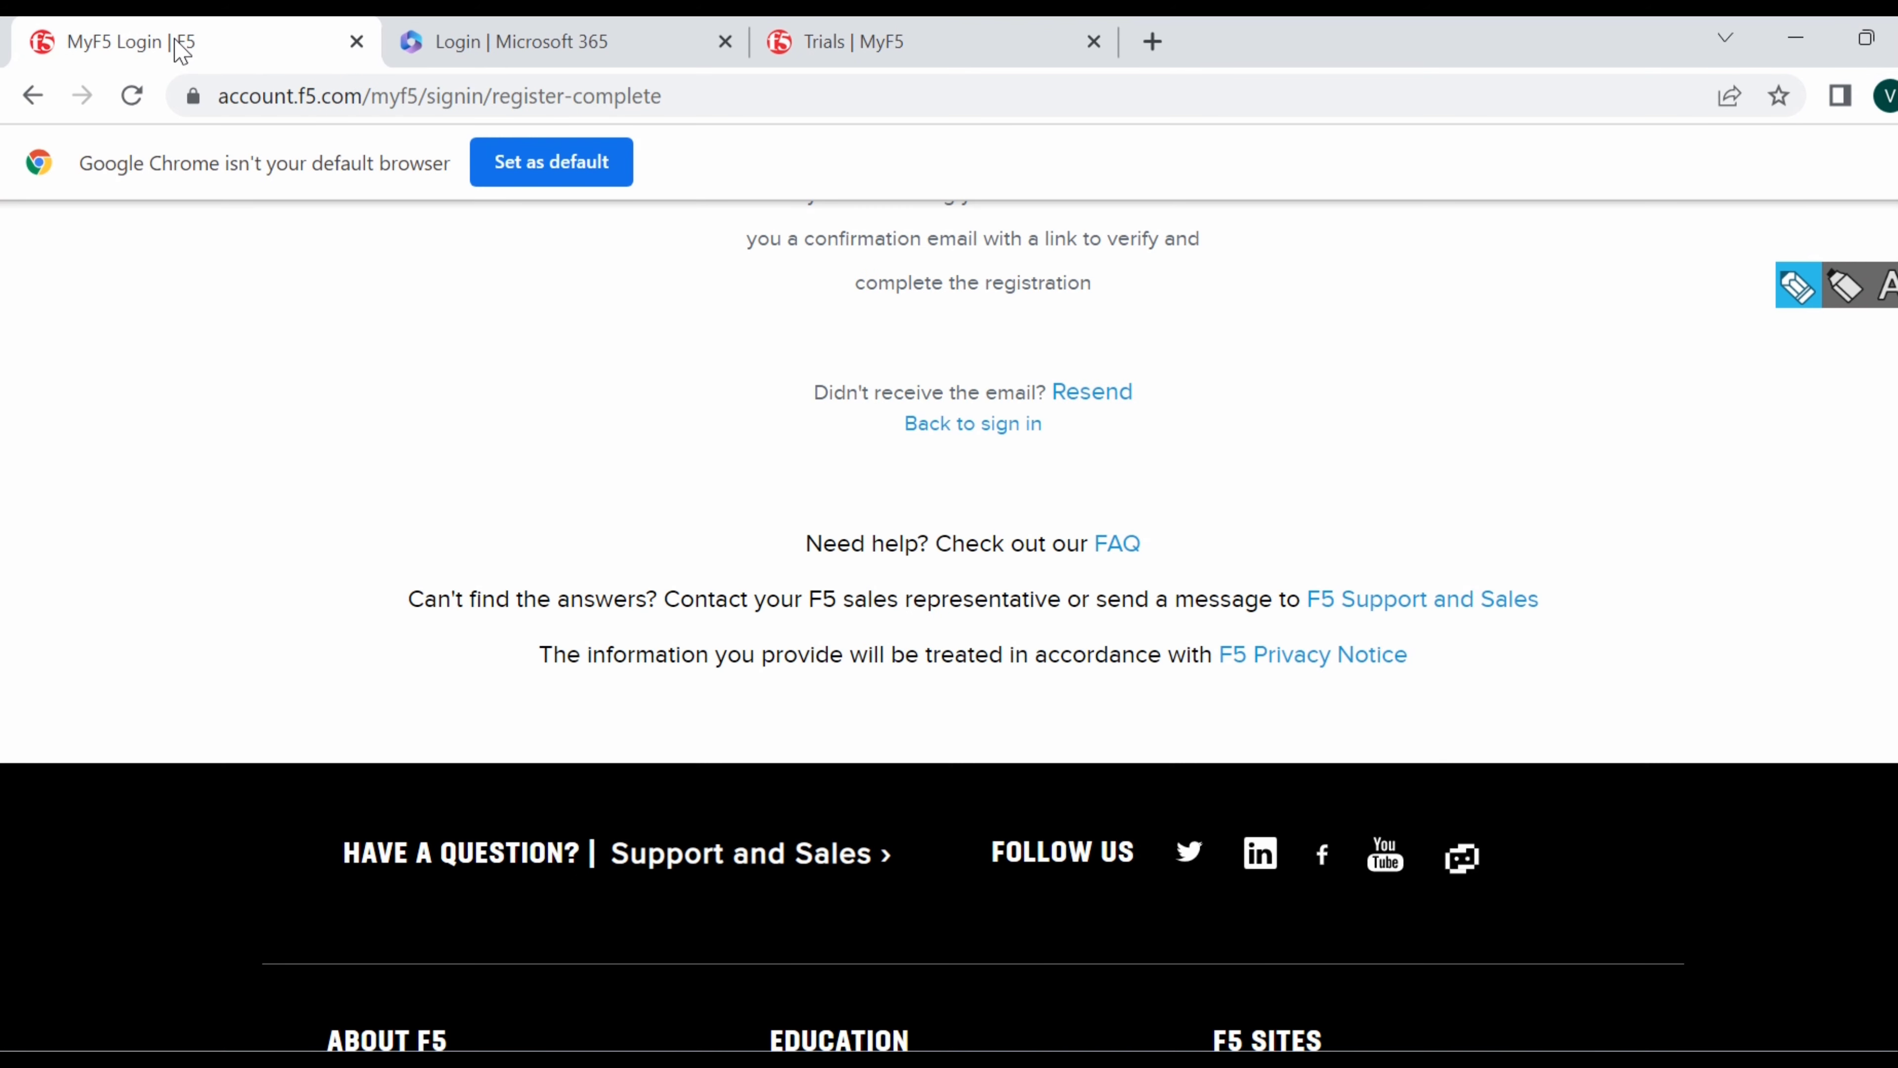
left_click(708, 105)
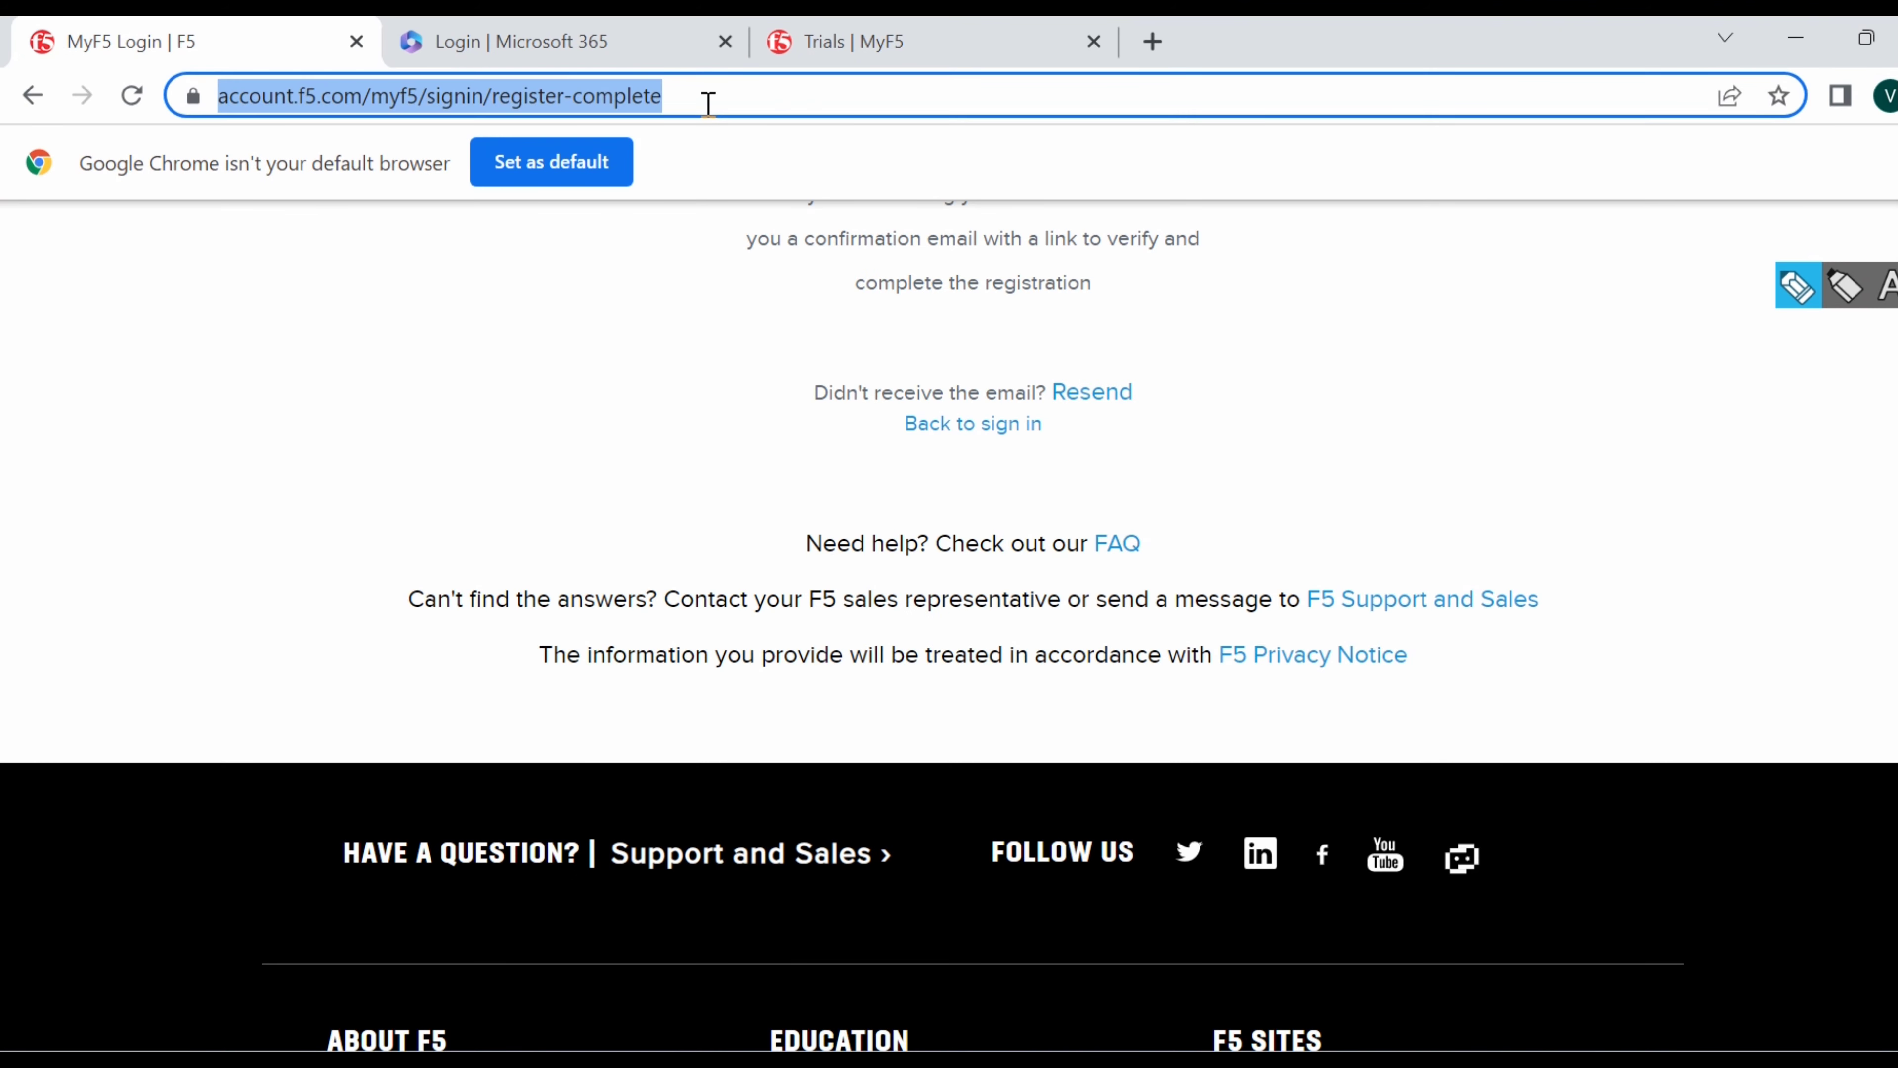
type("f5")
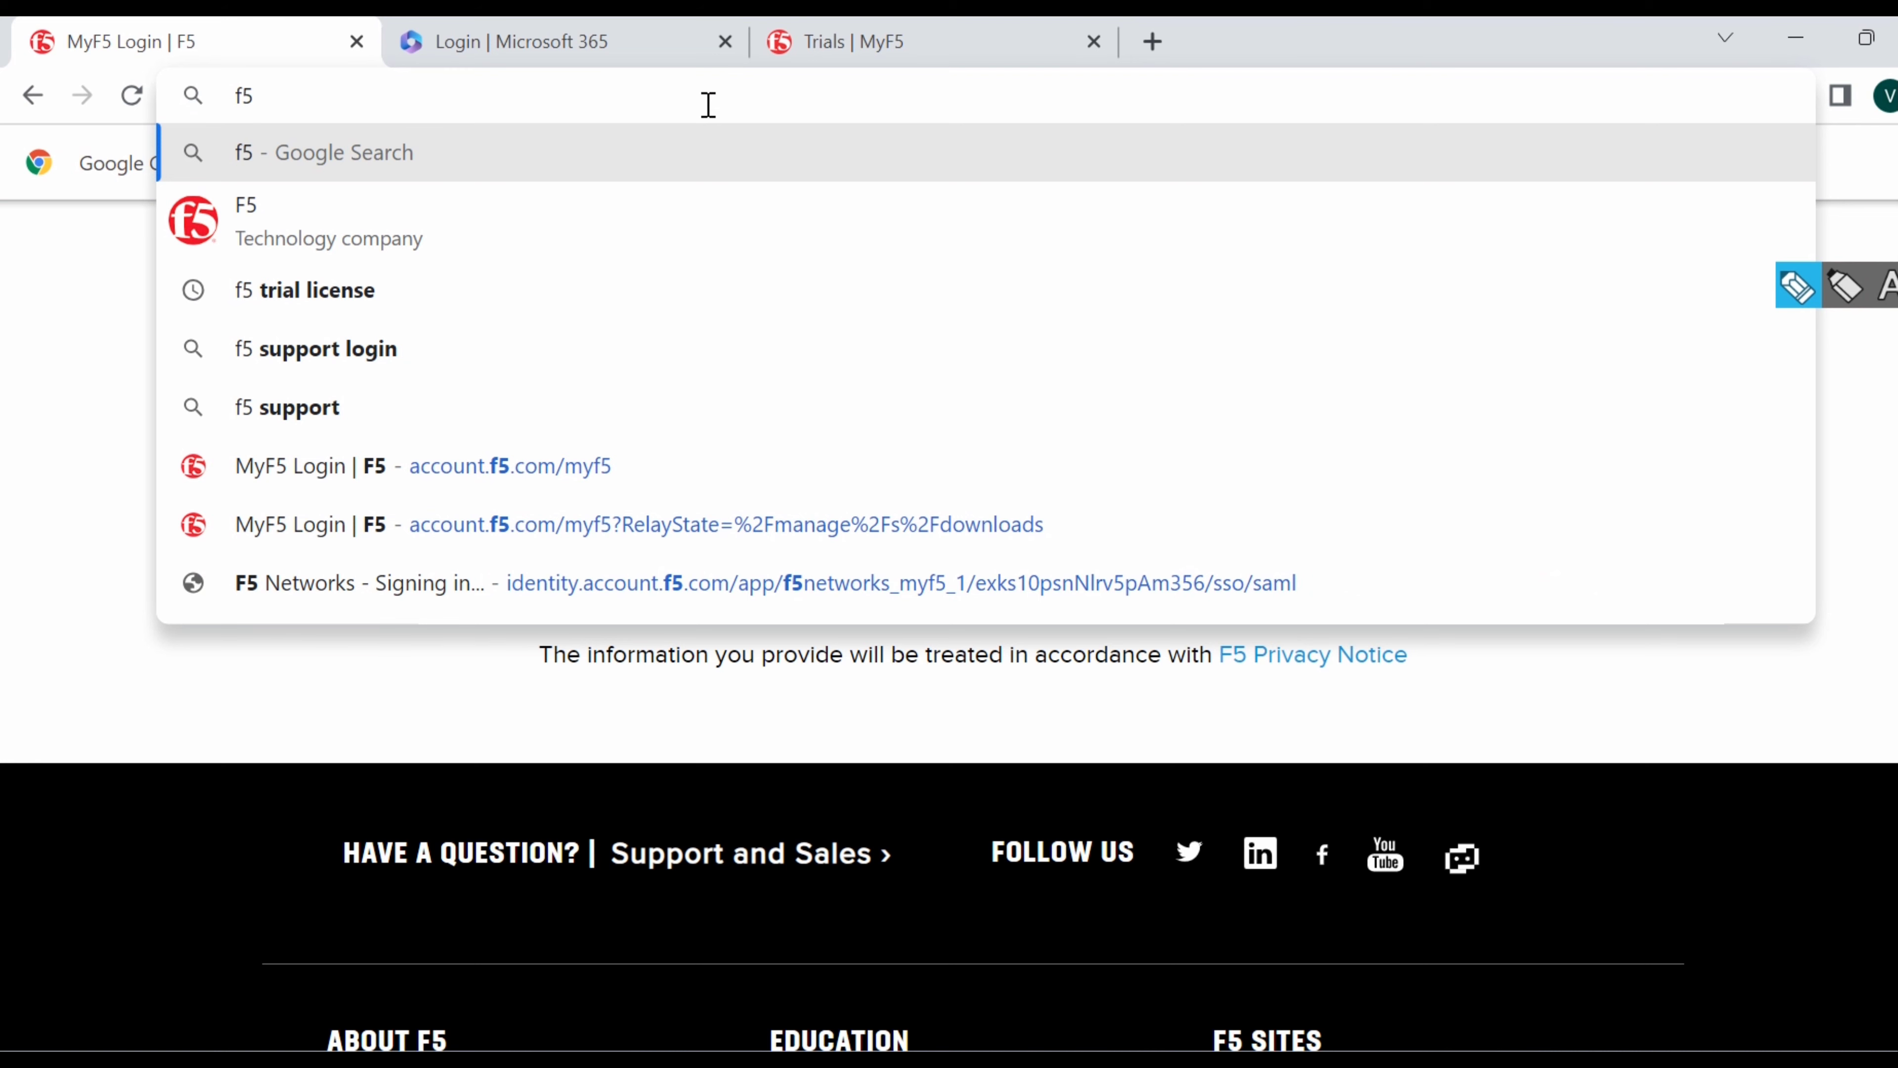
type(".com")
key("Return")
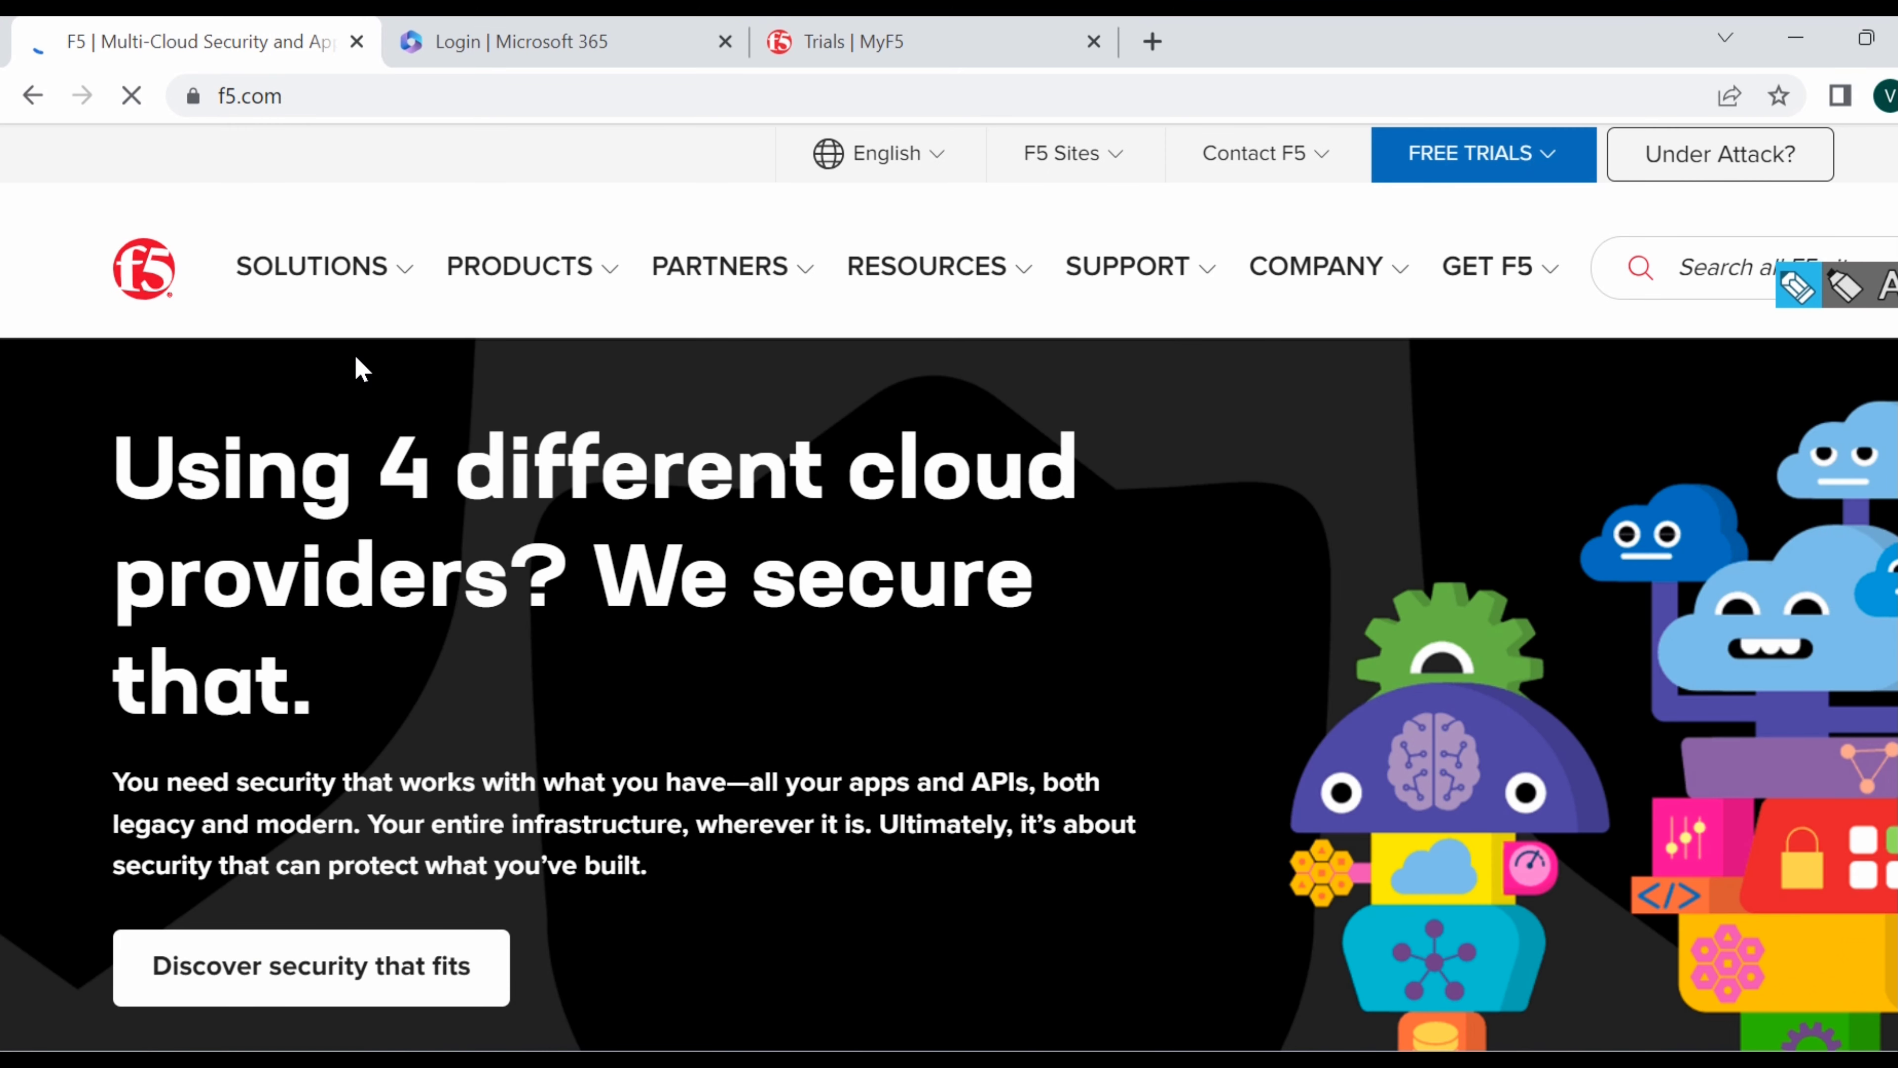
left_click(405, 279)
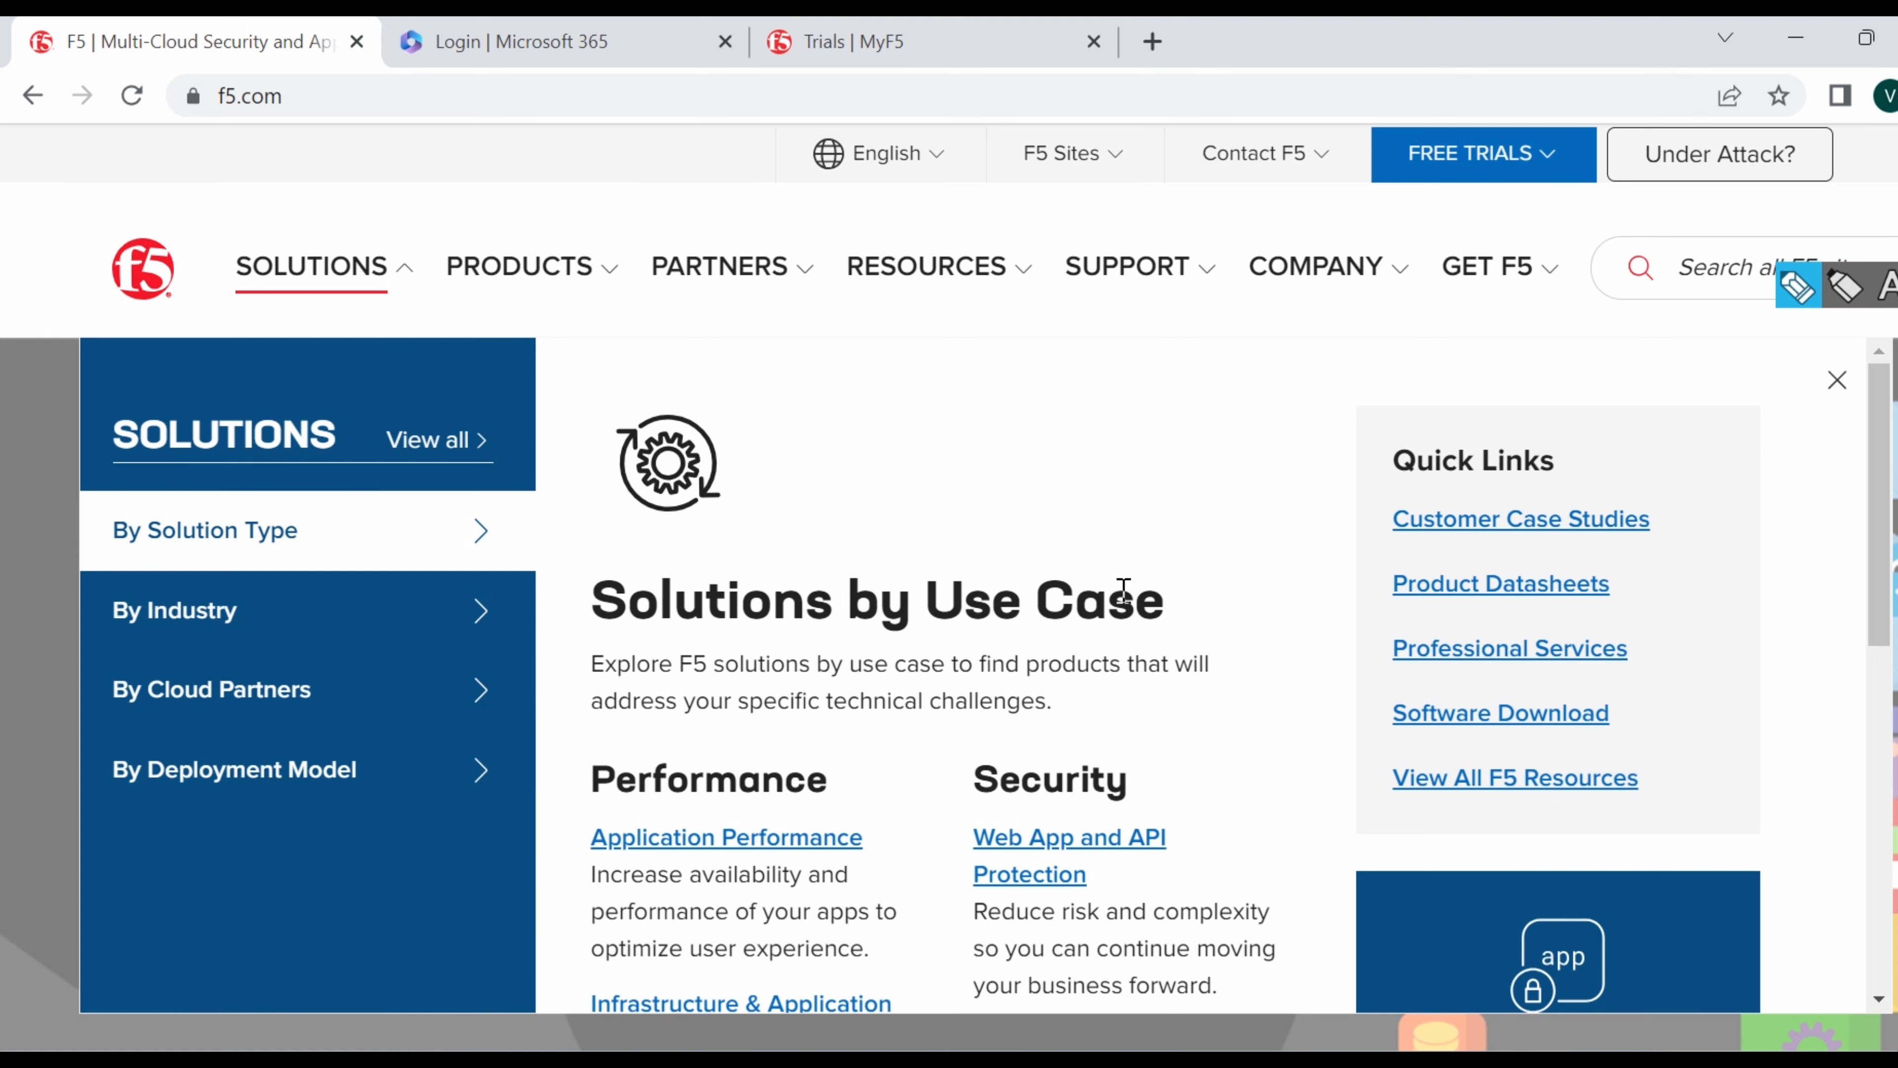
left_click(1536, 724)
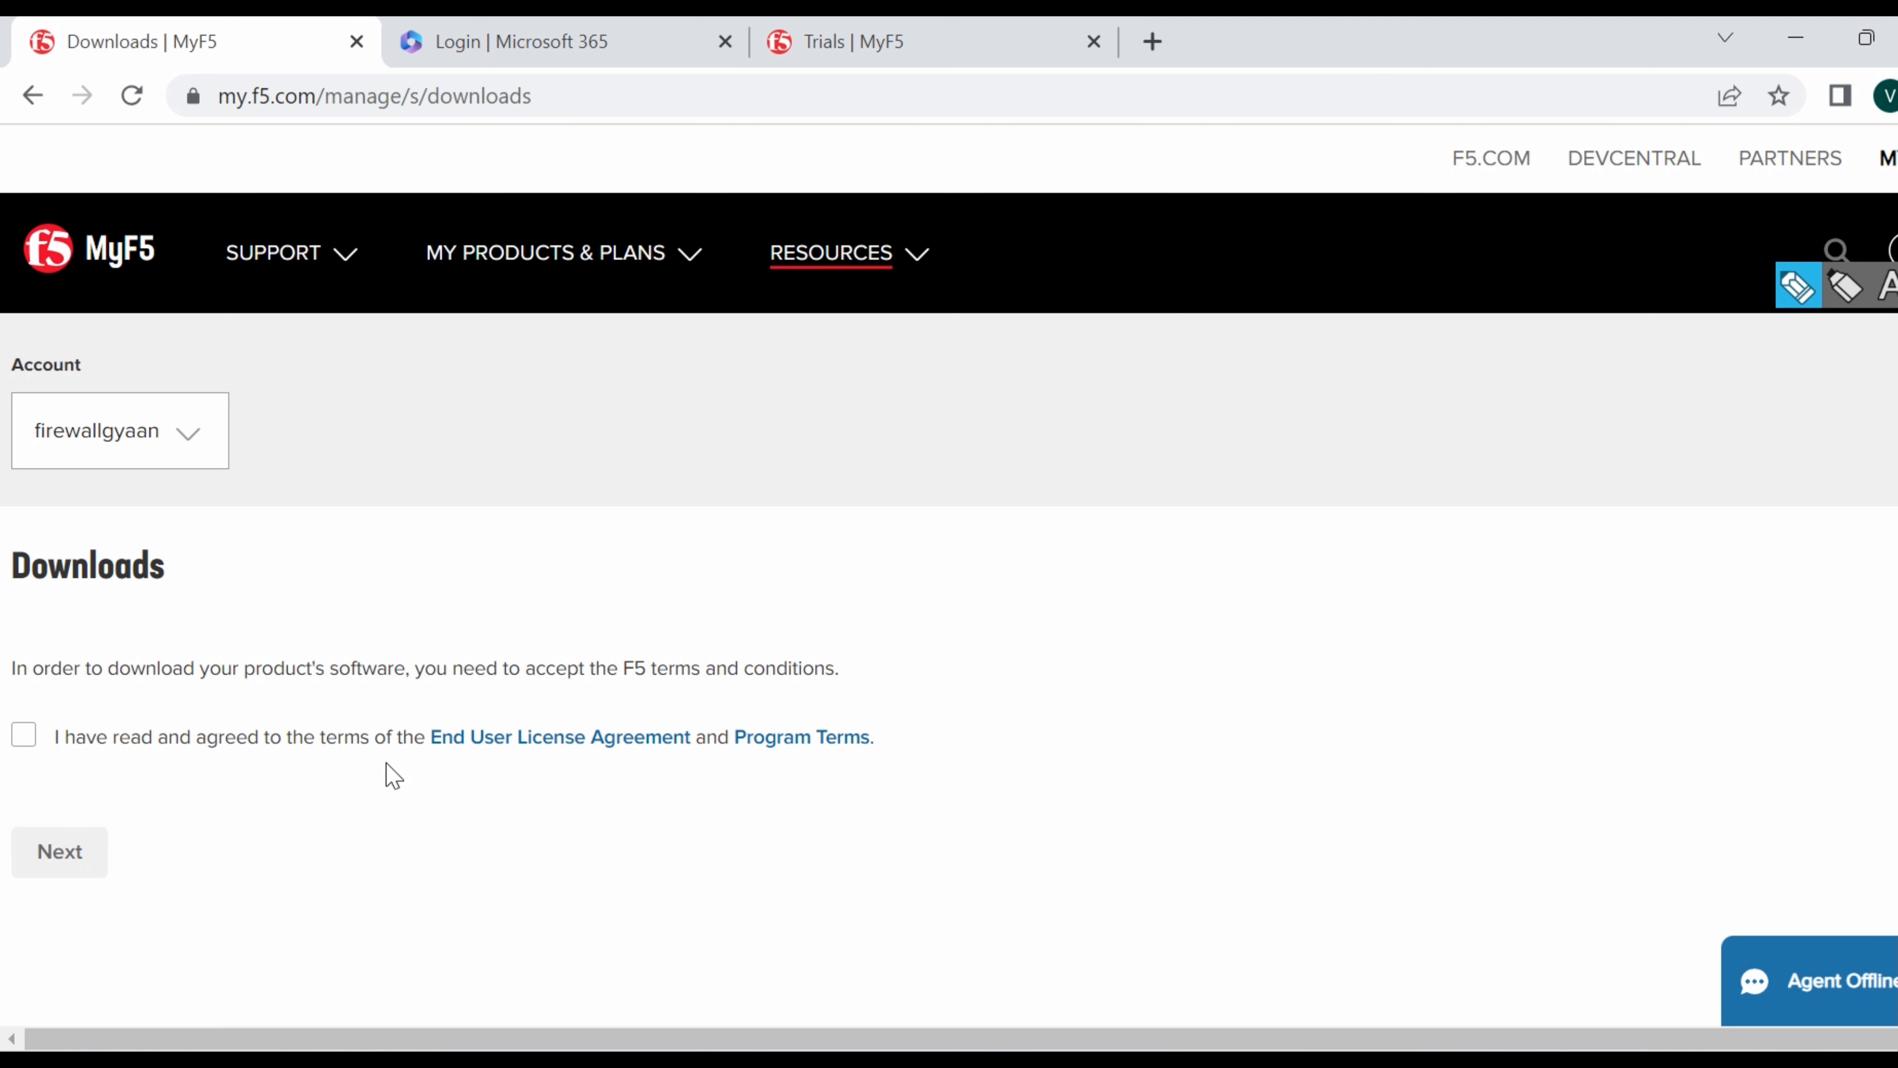
Accept the EULA and program terms, then choose group BIG-IP and product line BIG-IP v17.x Virtual Edition.
left_click(24, 736)
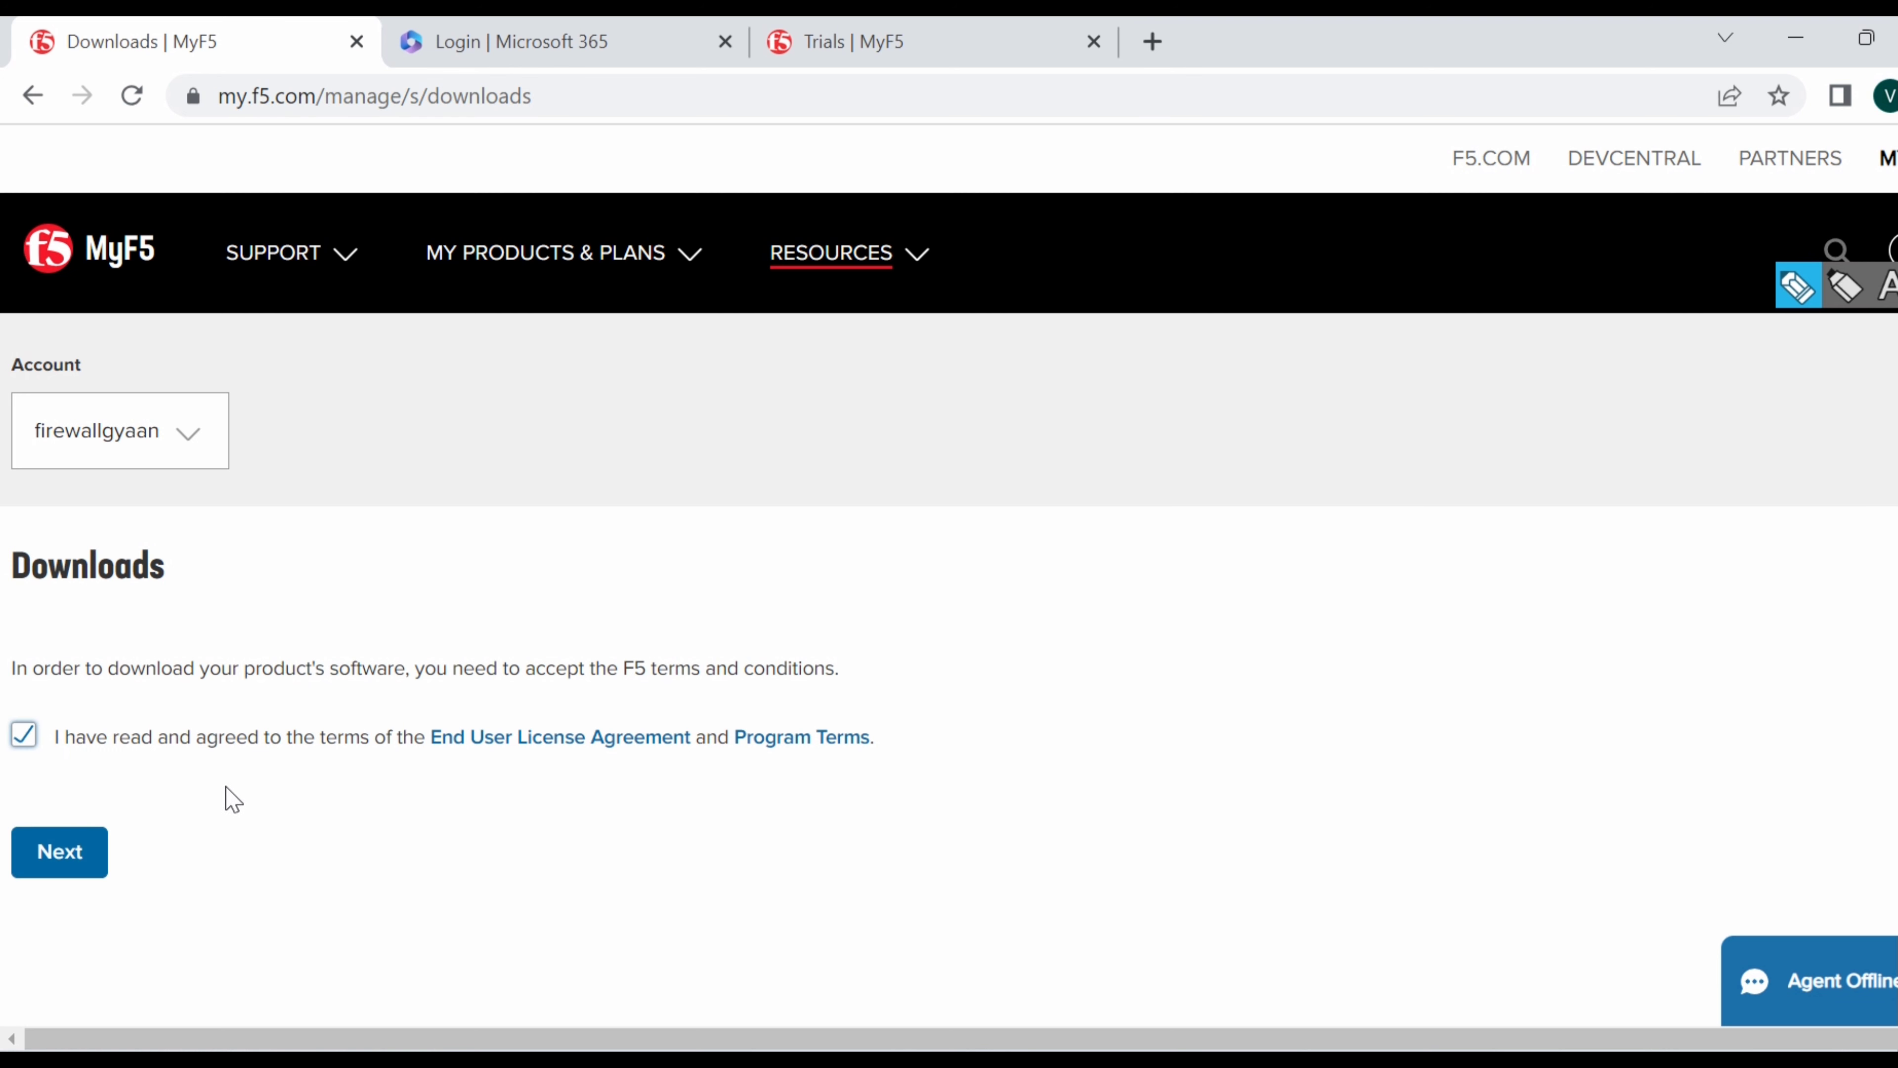
left_click(76, 857)
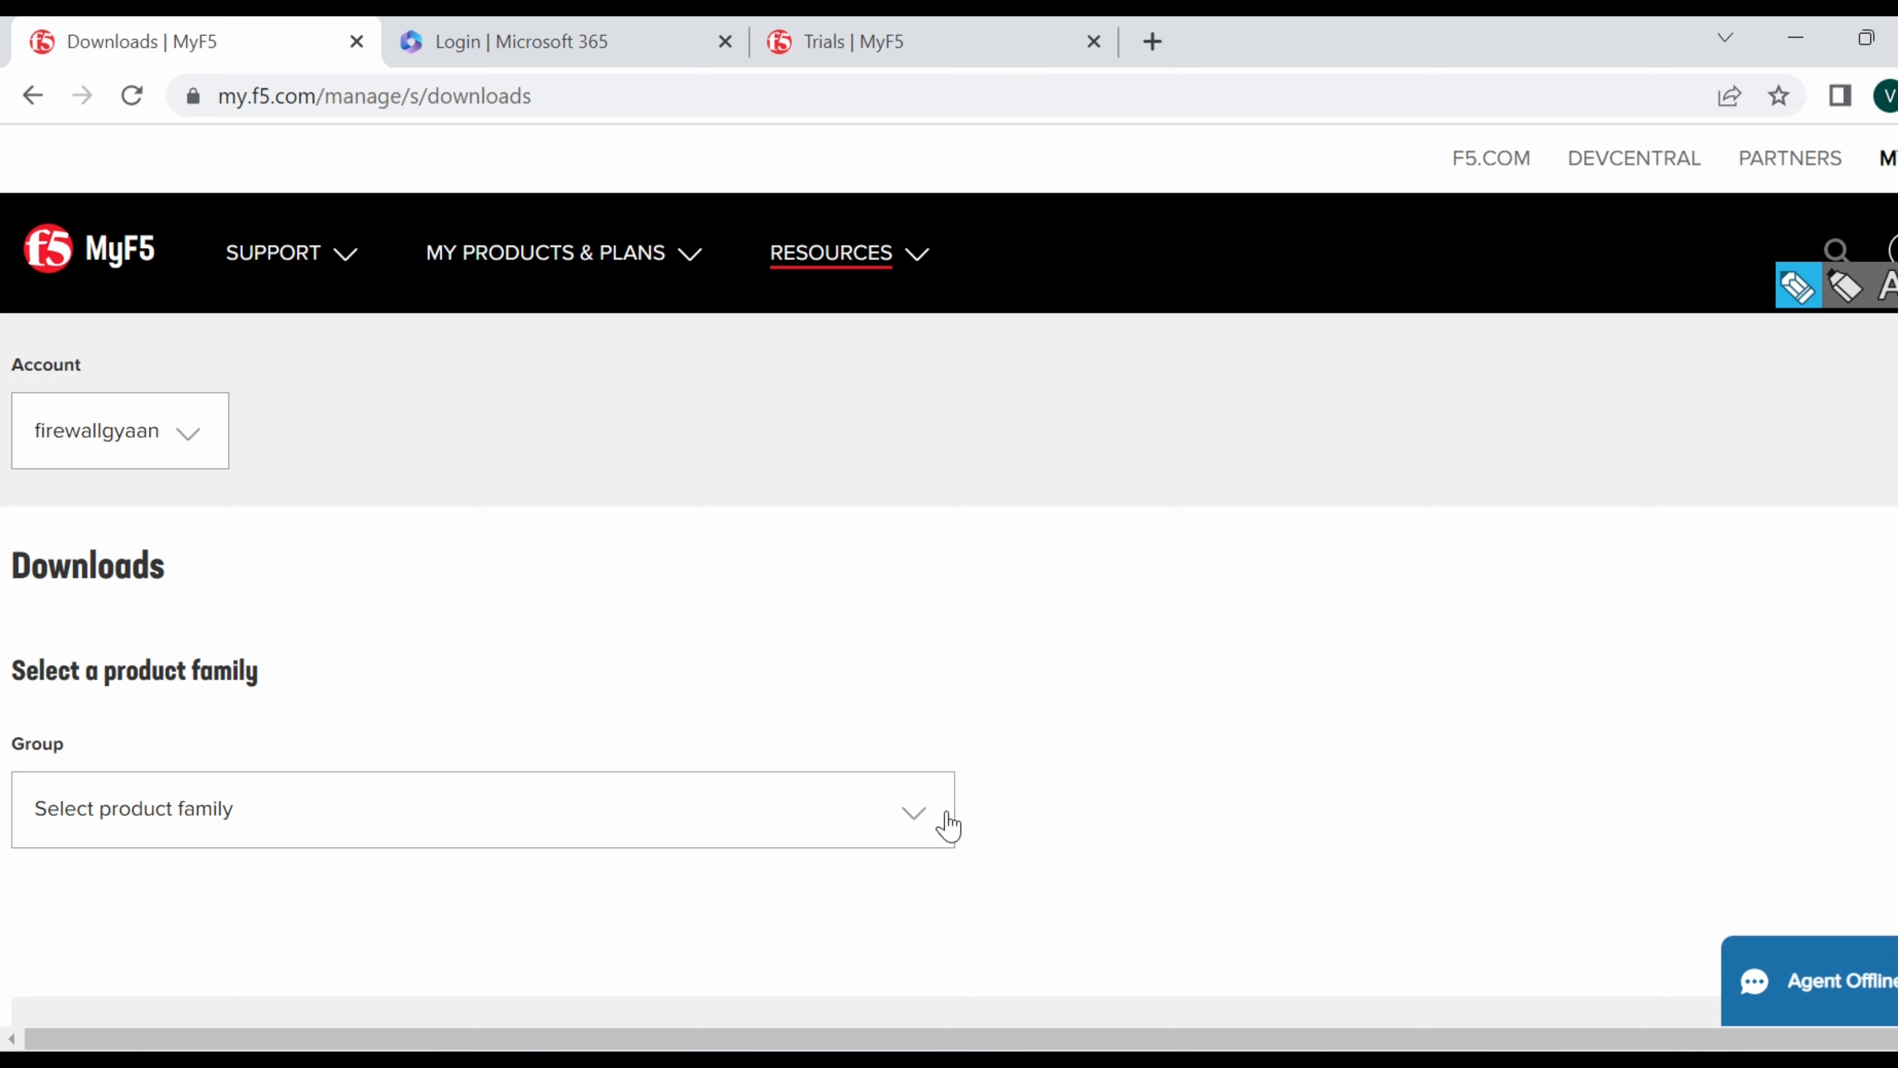
left_click(914, 820)
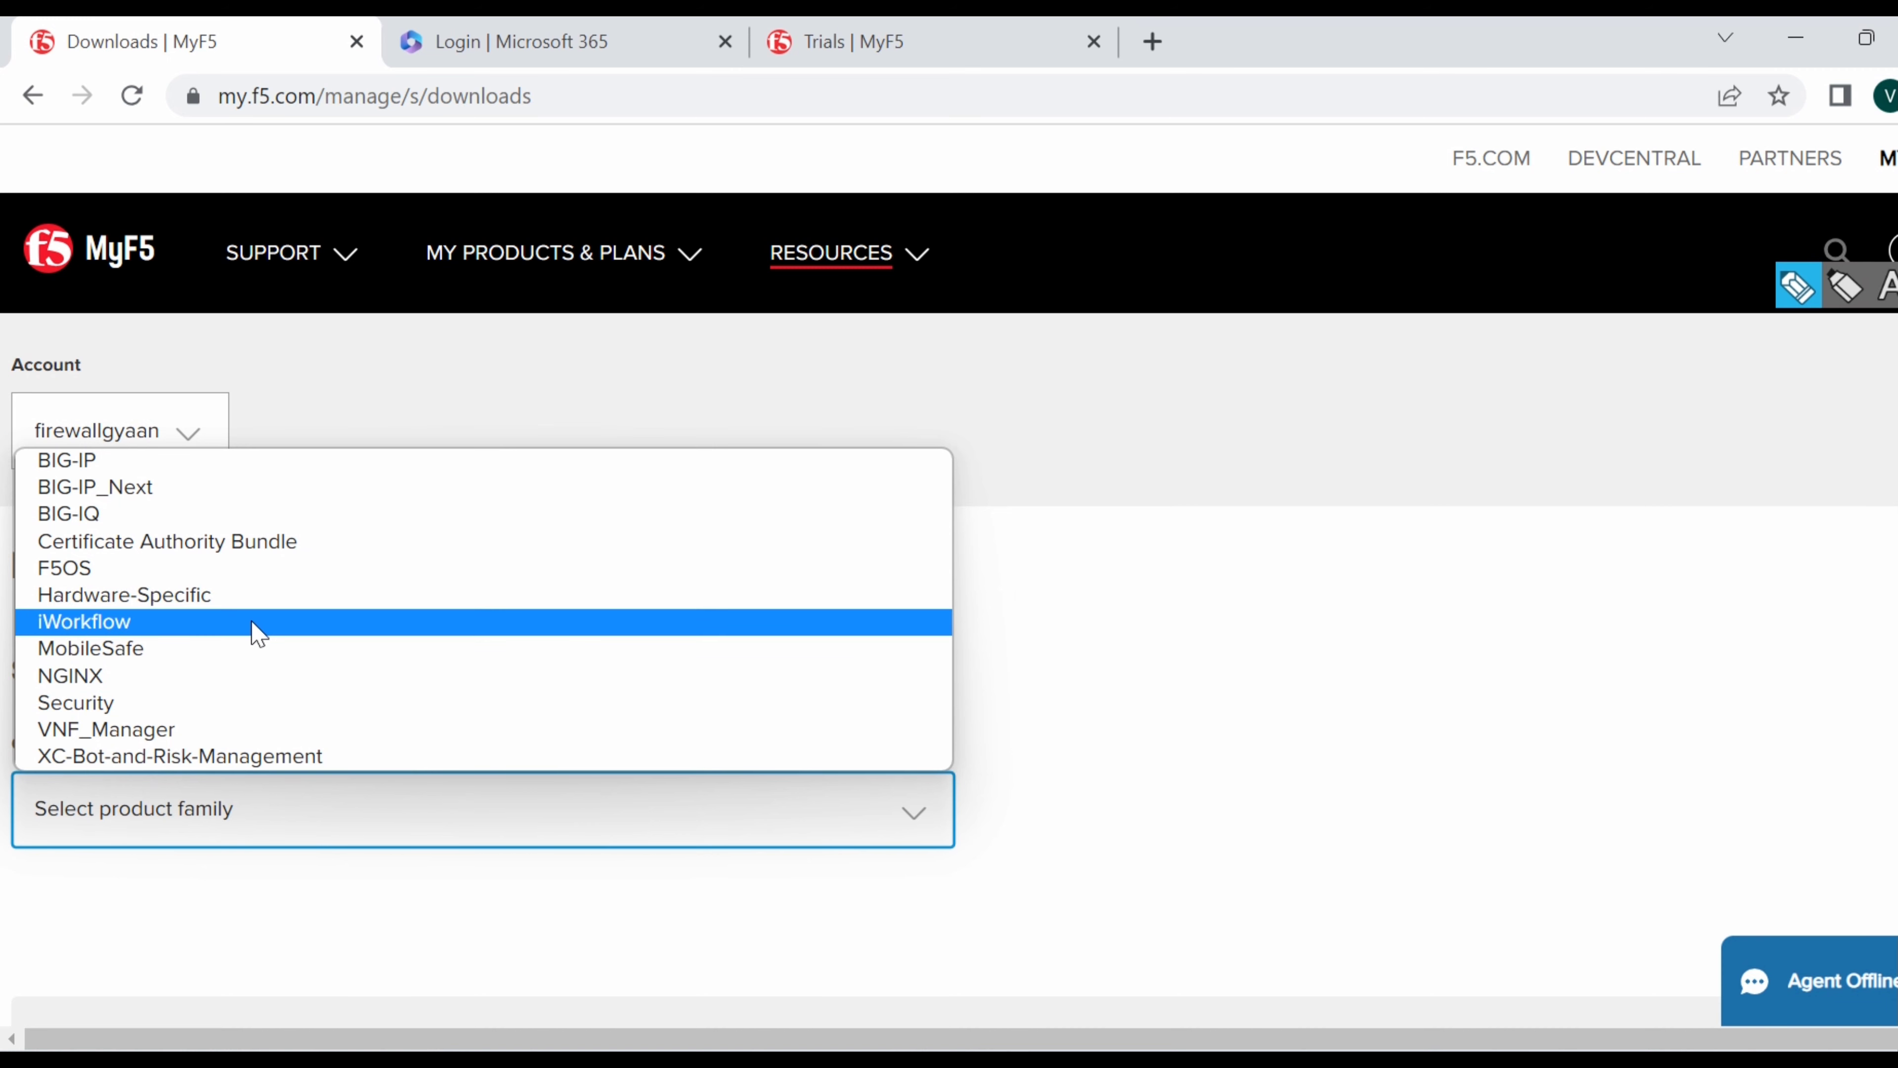
left_click(83, 461)
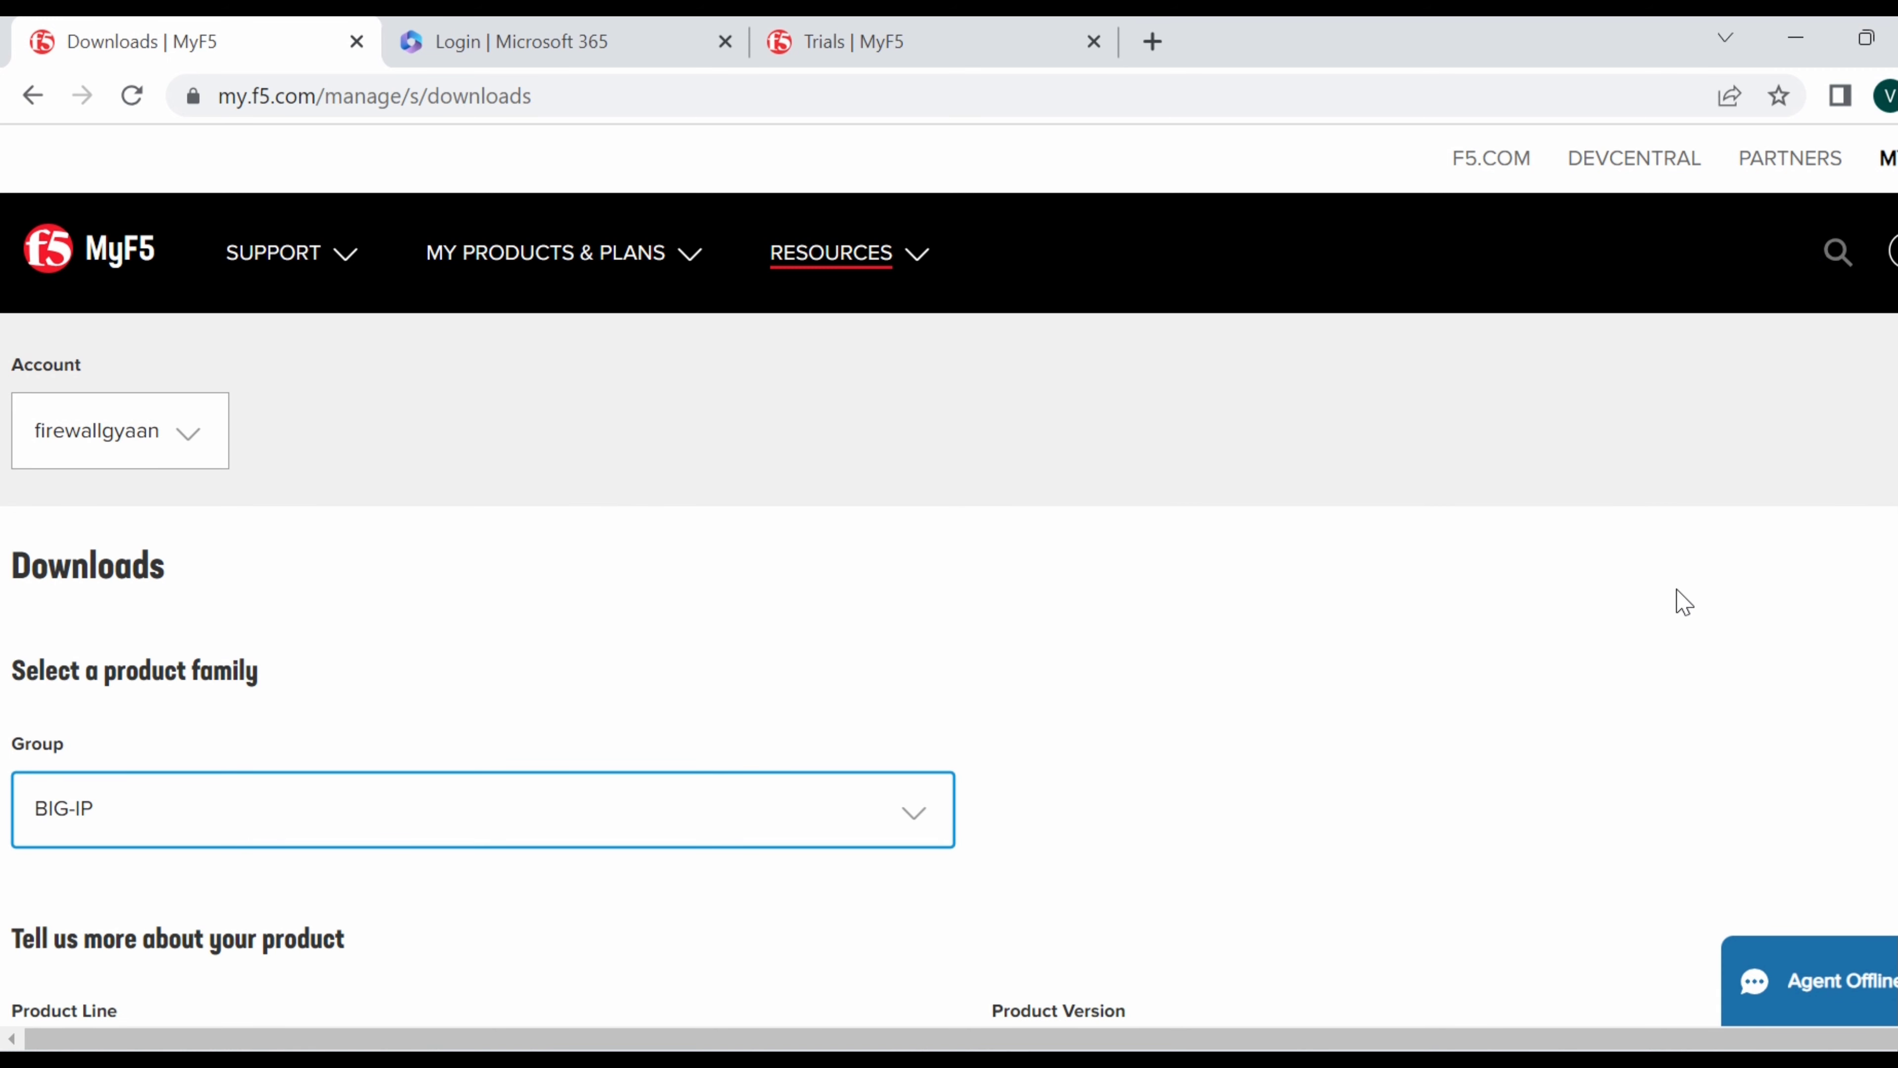
scroll(1684, 602, "down", 5)
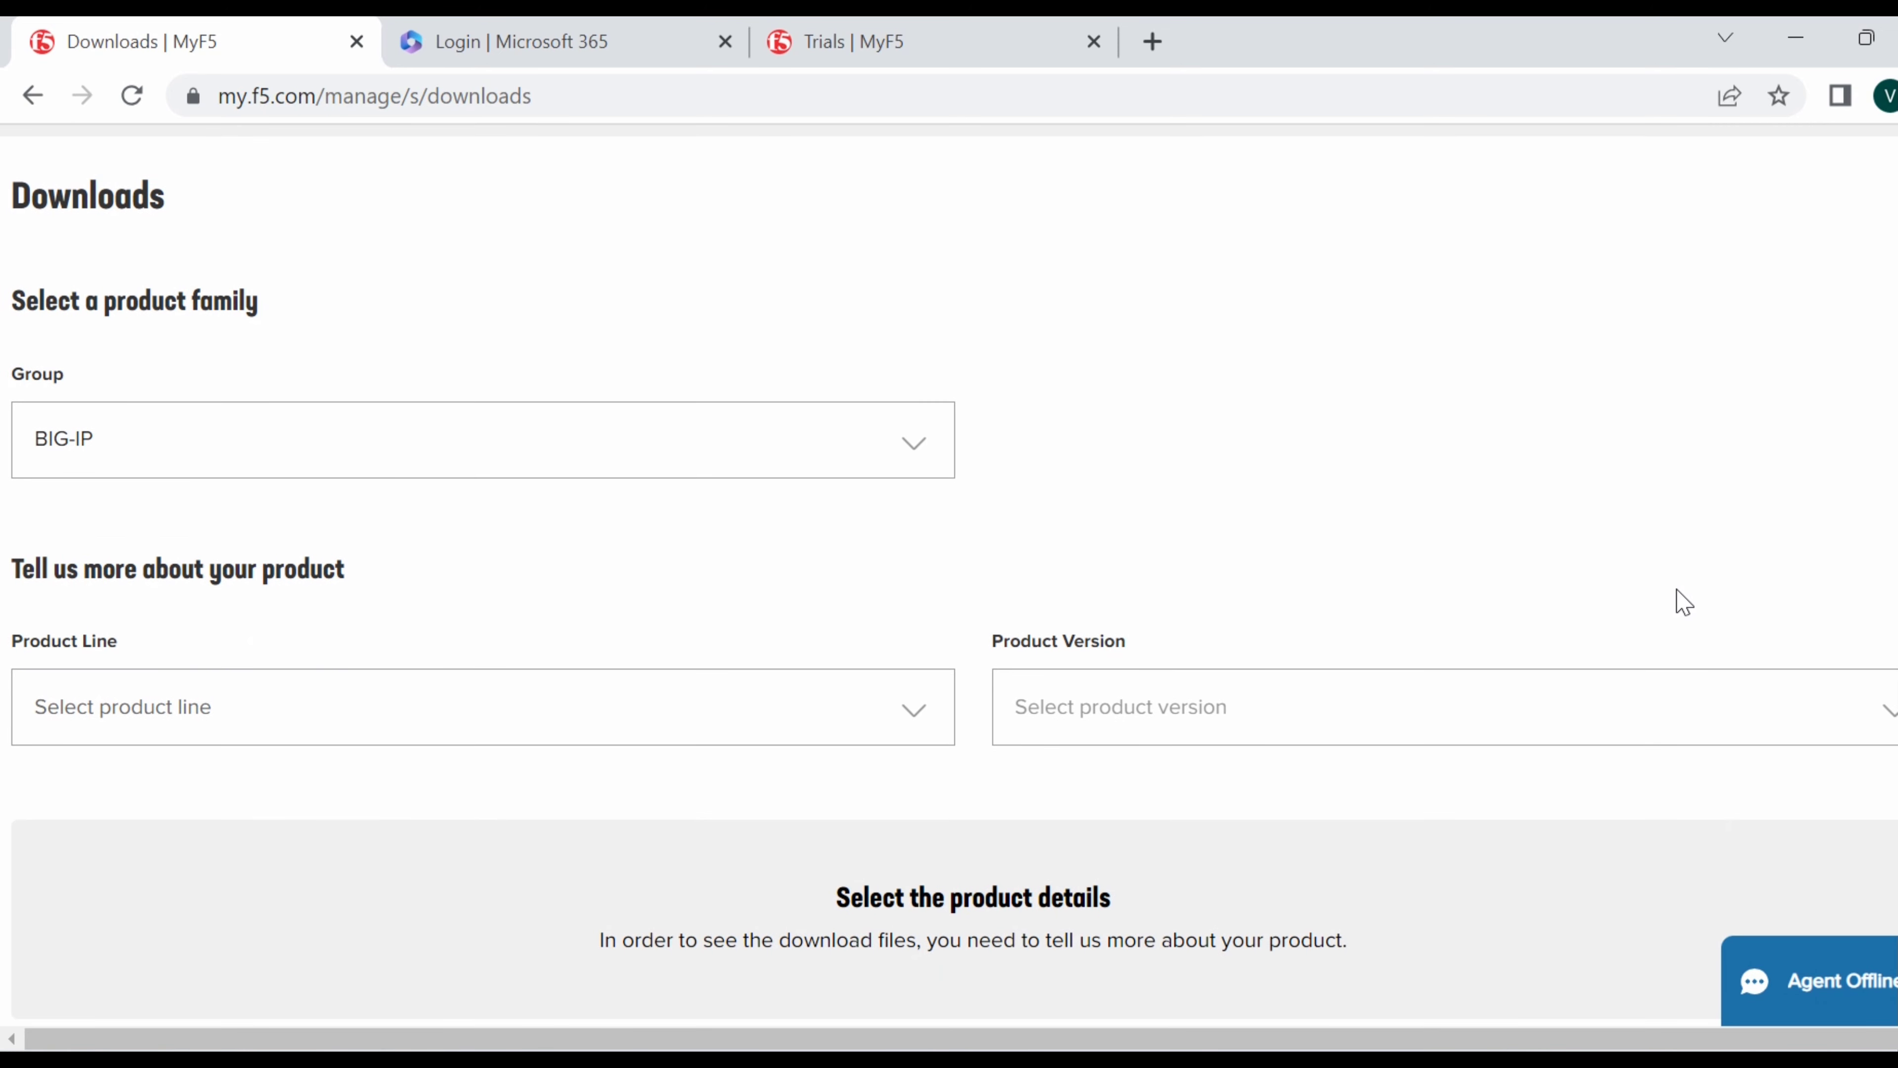
left_click(900, 711)
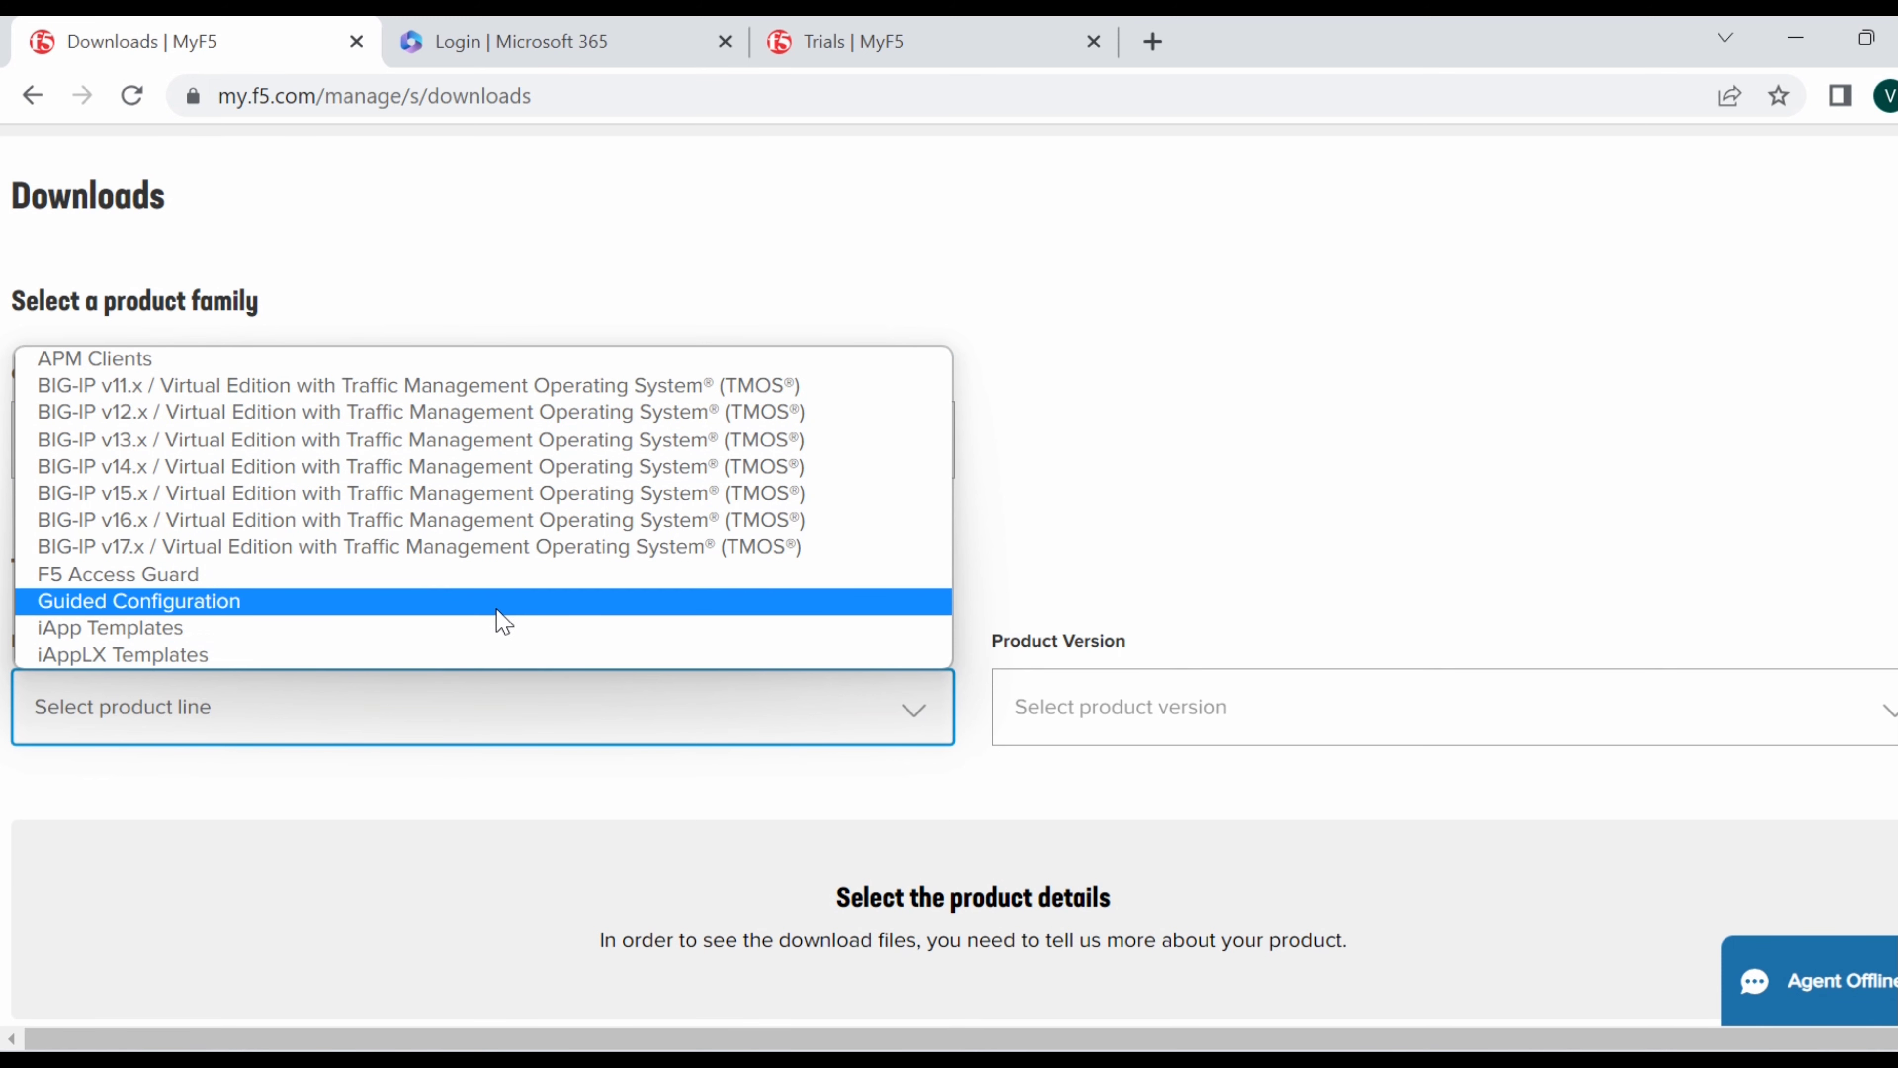
left_click(143, 557)
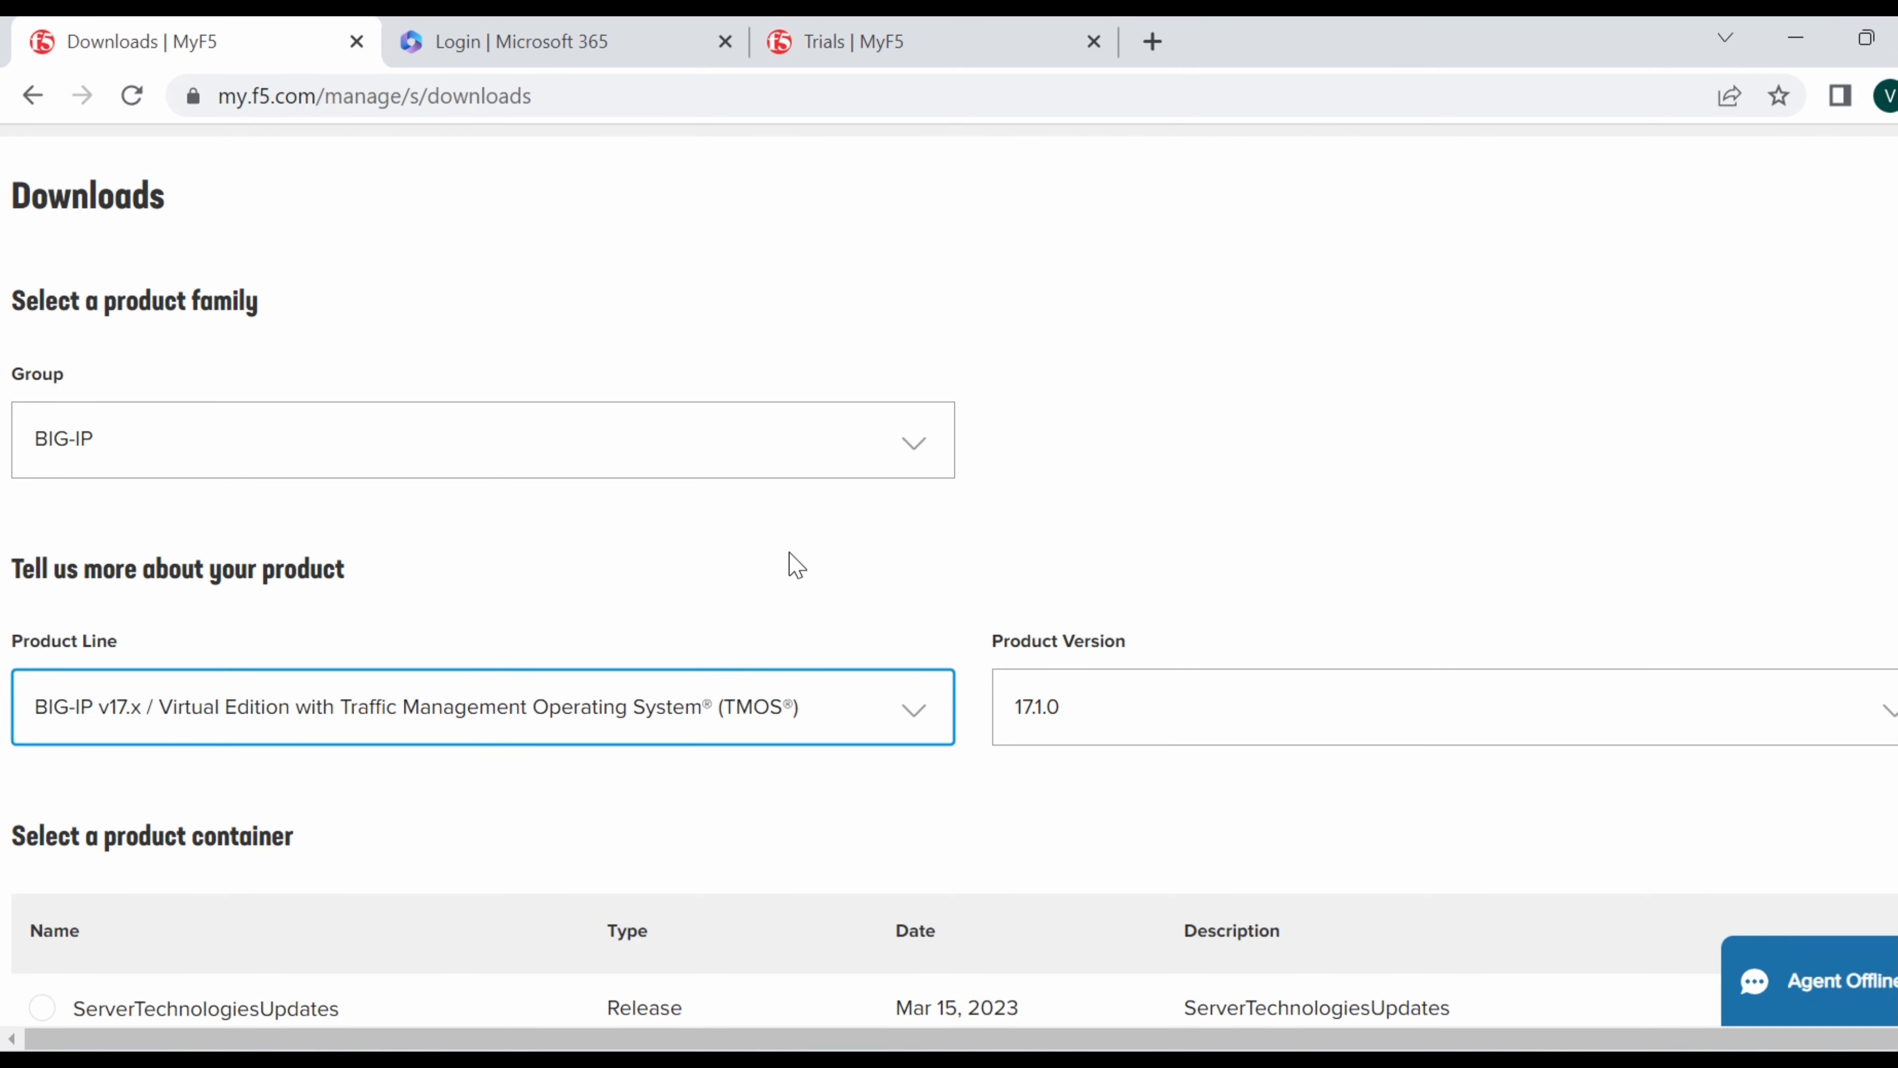
Select the 17.1.0.1_Virtual-Edition container and the BIGIP-17.1.0.1-0.0.4.ALL-vmware.ova file for download.
left_click(1712, 505)
scroll(1711, 505, "down", 1)
scroll(1654, 530, "down", 1)
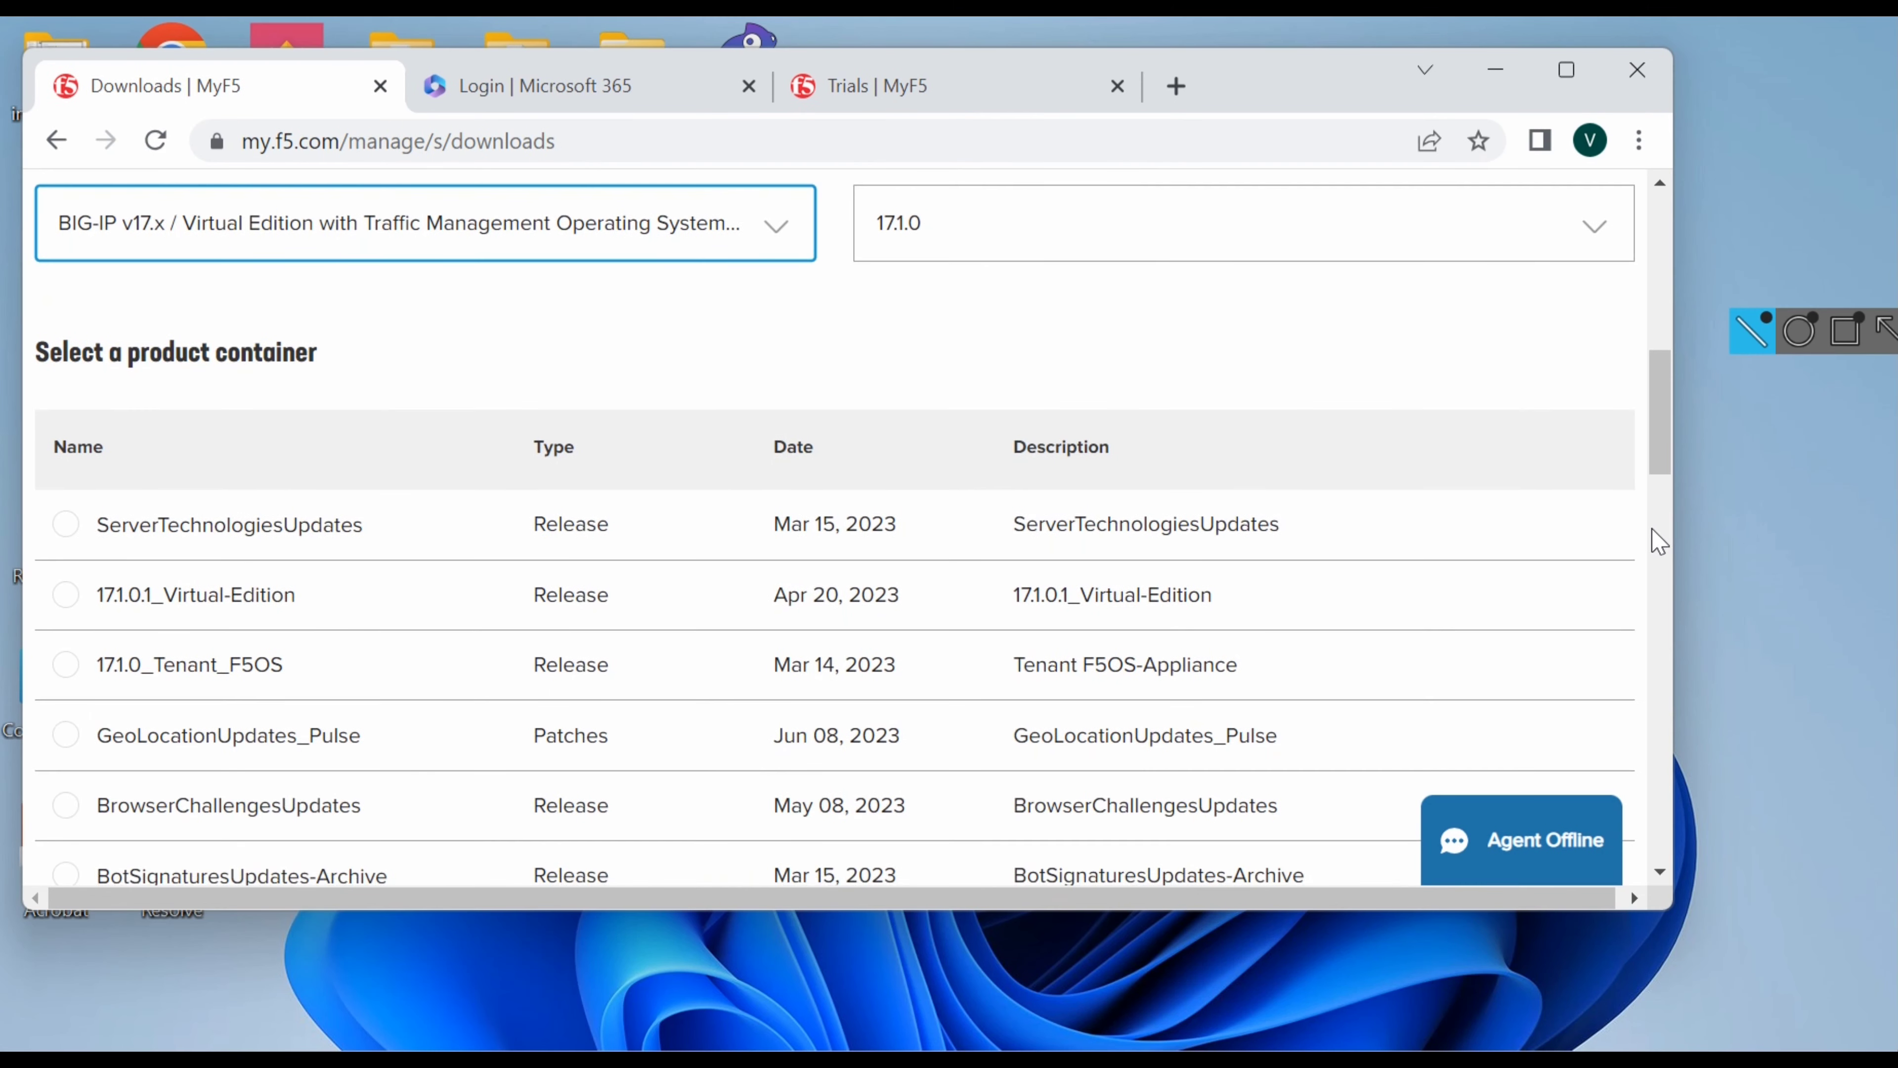
scroll(1658, 542, "down", 1)
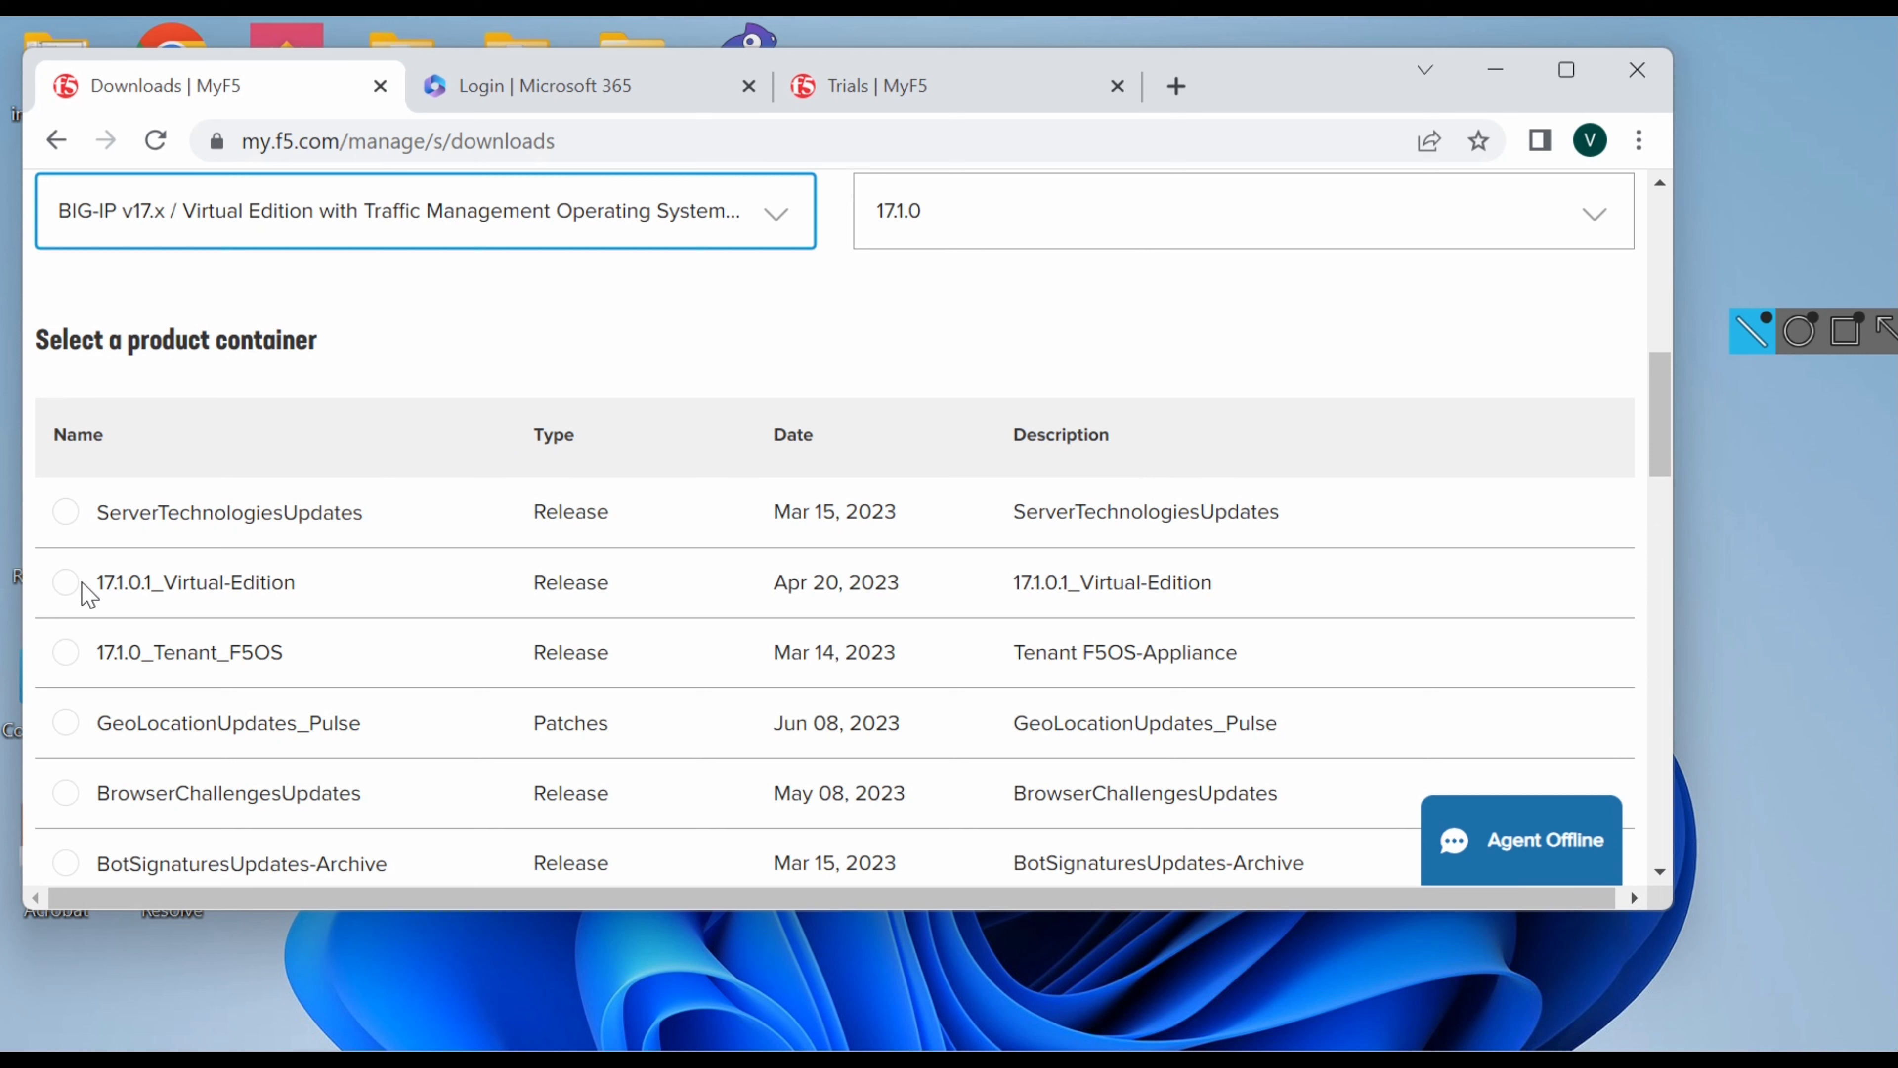
left_click(67, 595)
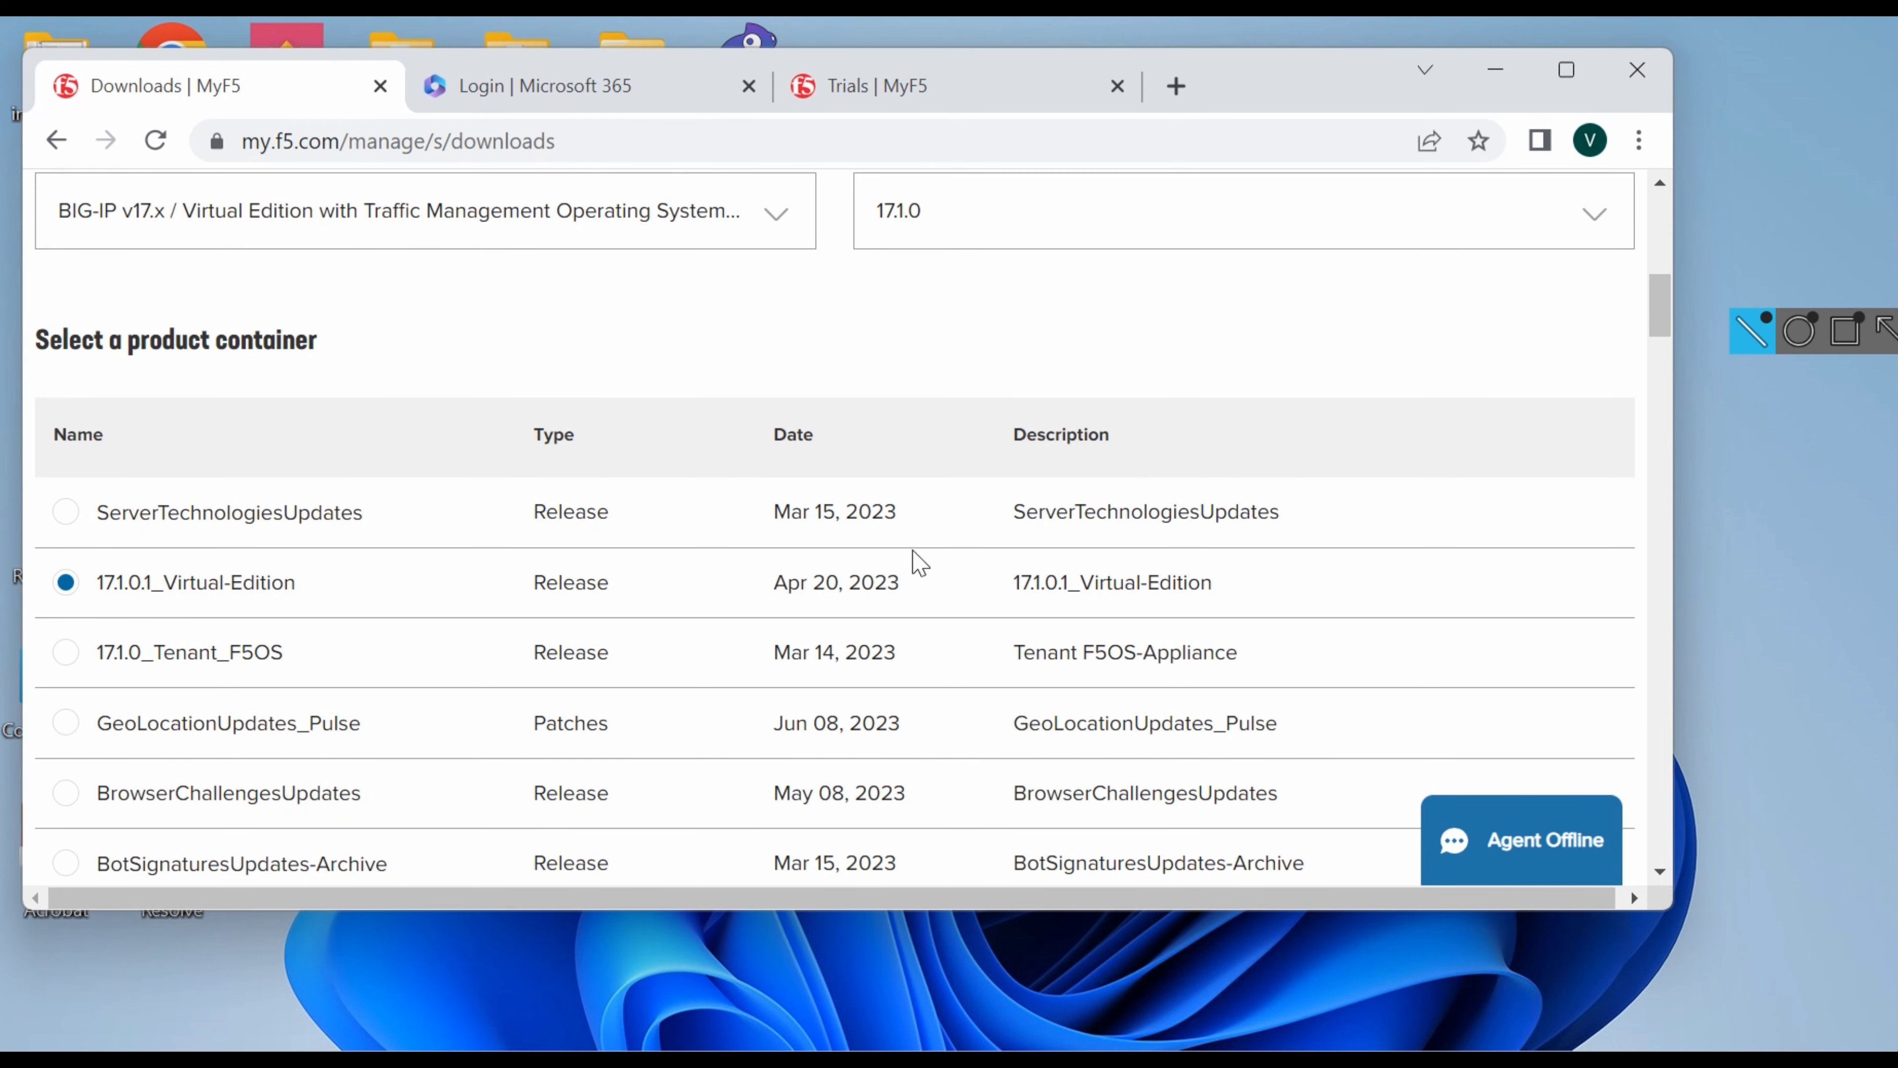
left_click_drag(1665, 310, 1672, 493)
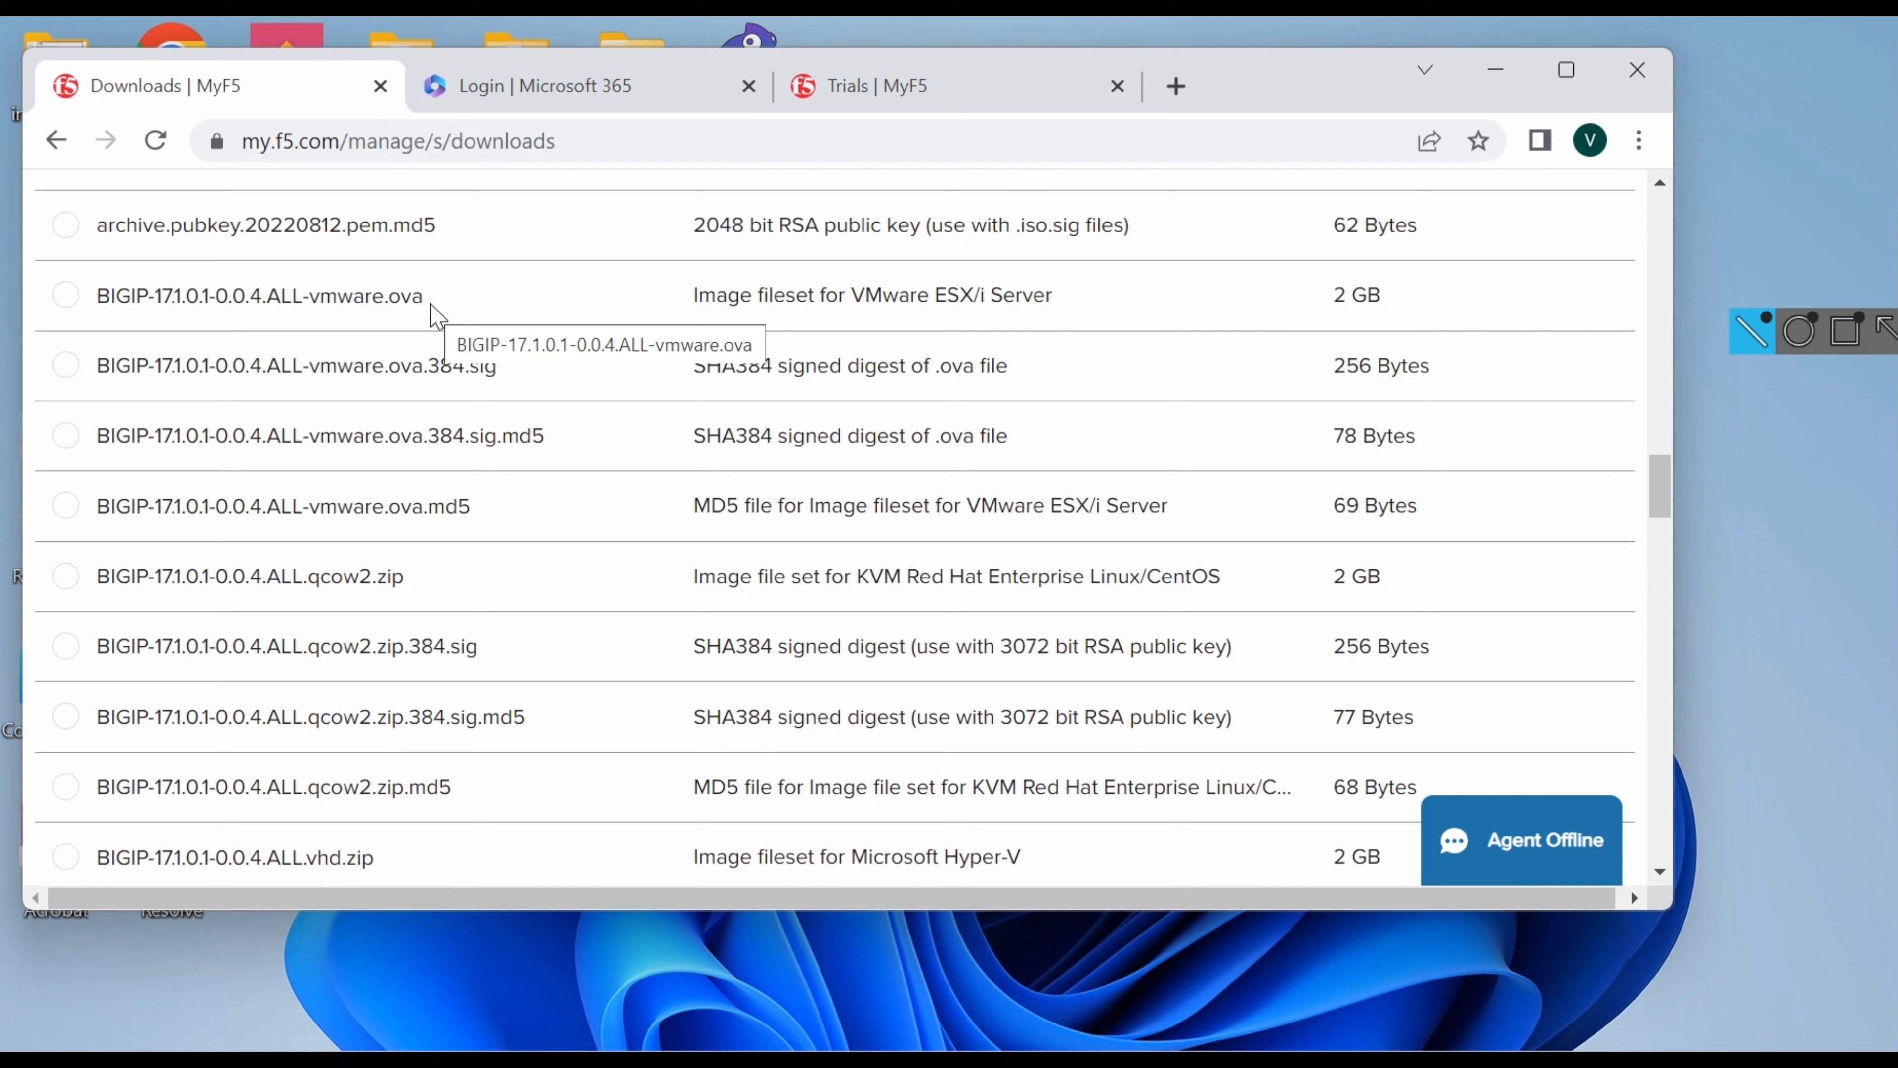
left_click(75, 299)
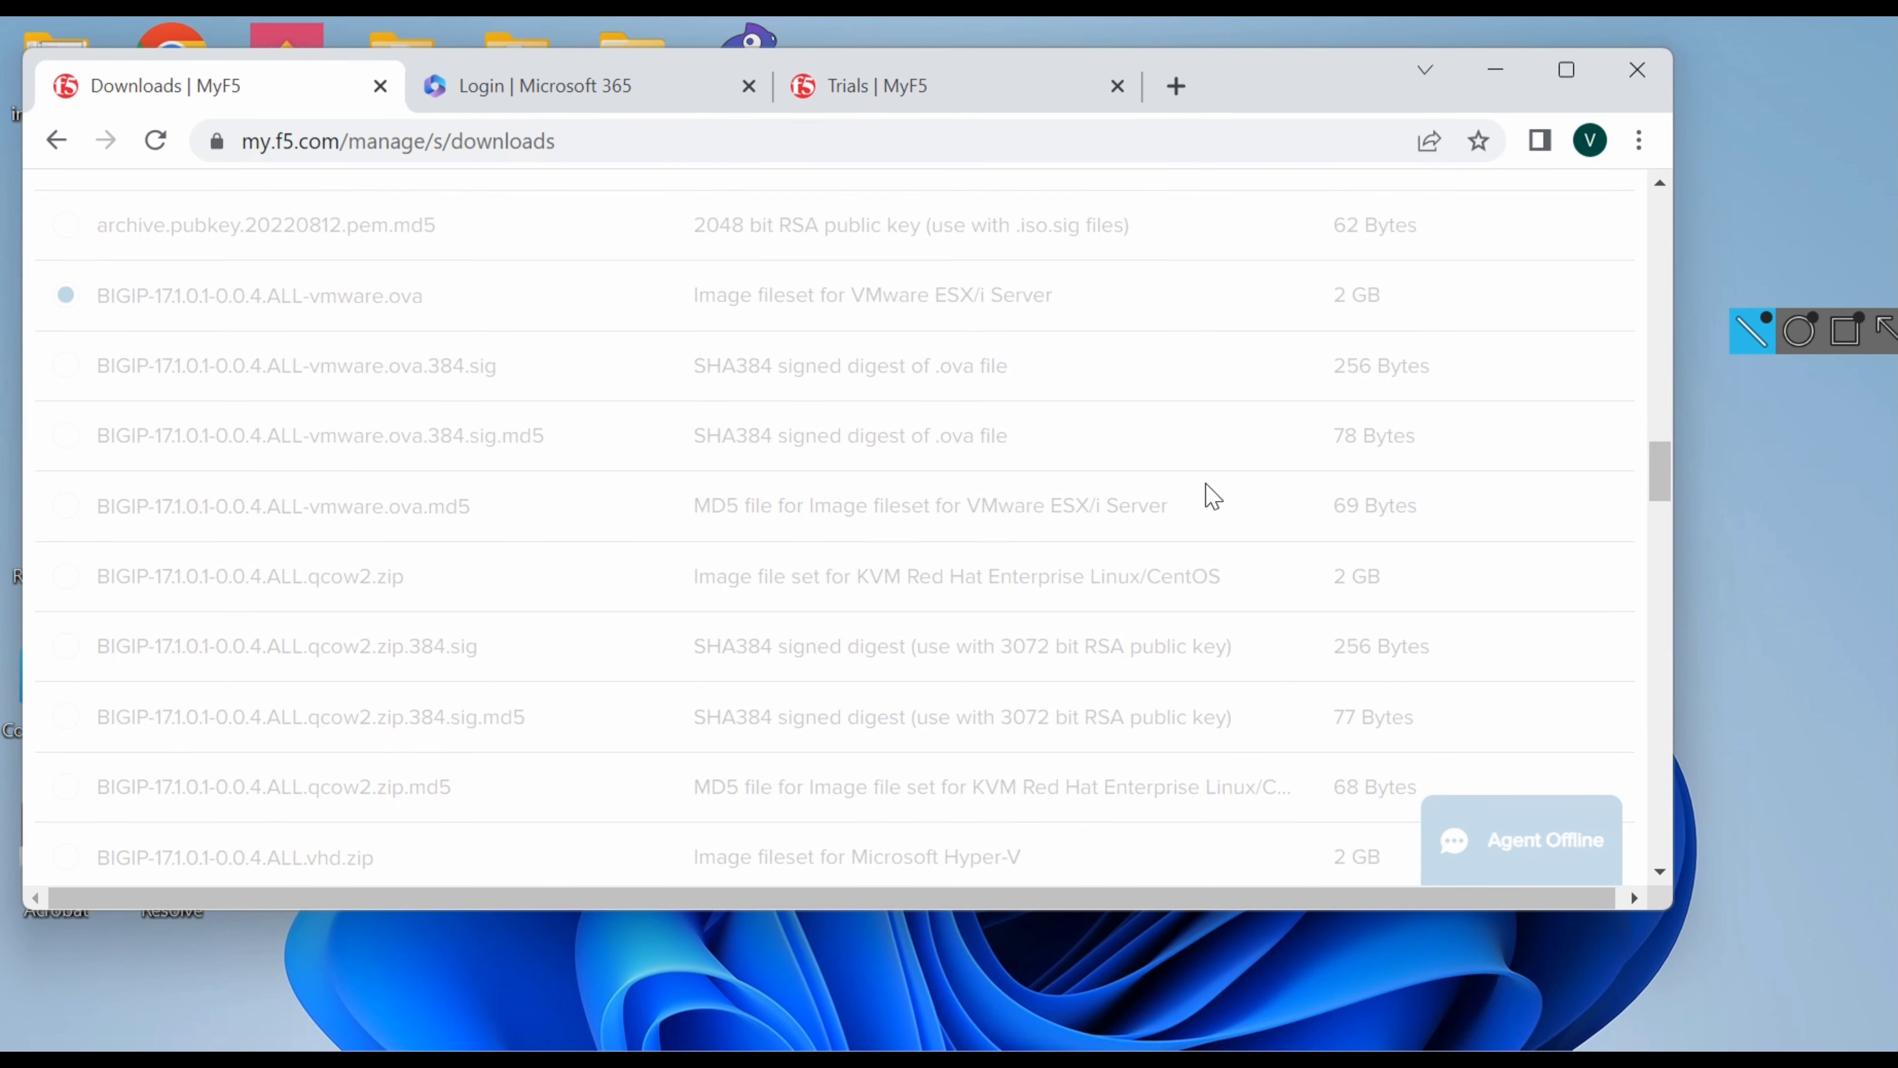
left_click_drag(1661, 469, 1631, 775)
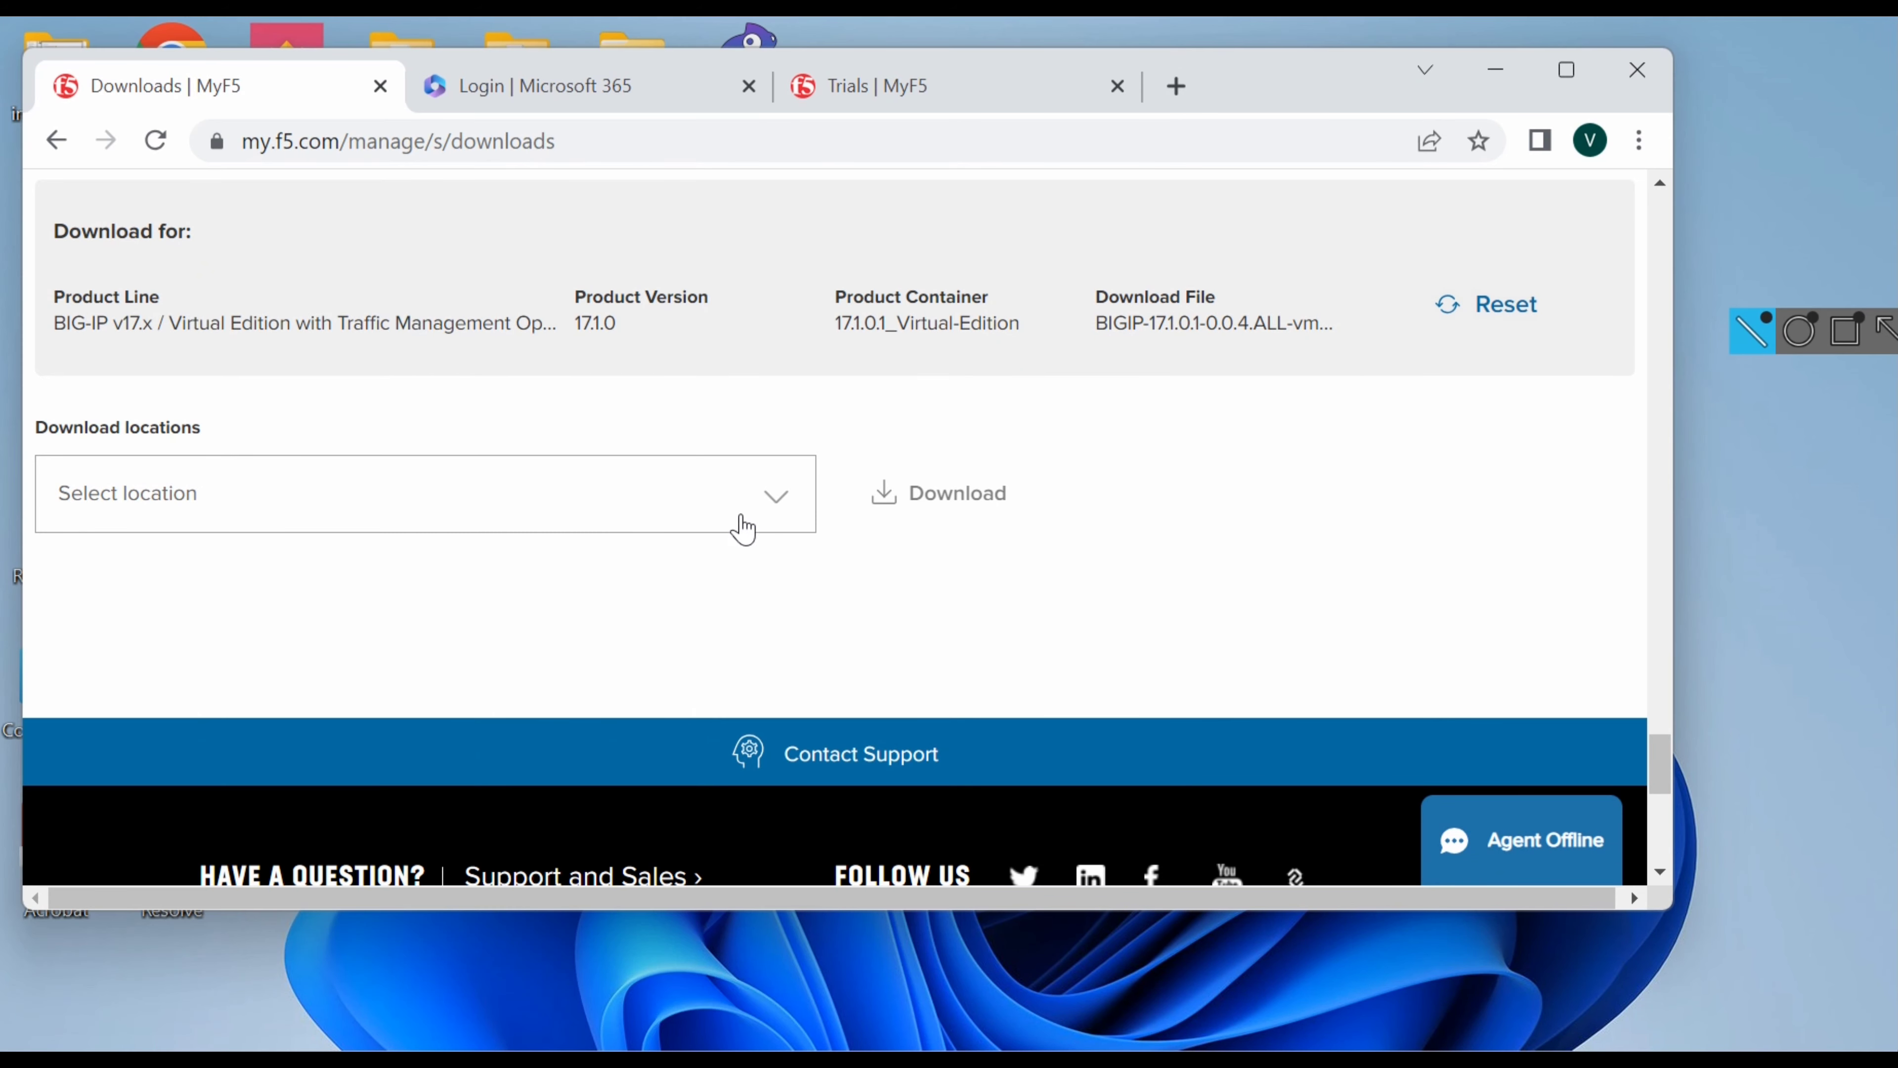
Pick a download location (BRAZIL, then another) and start downloading the BIG-IP 17.1.0 image.
left_click(775, 498)
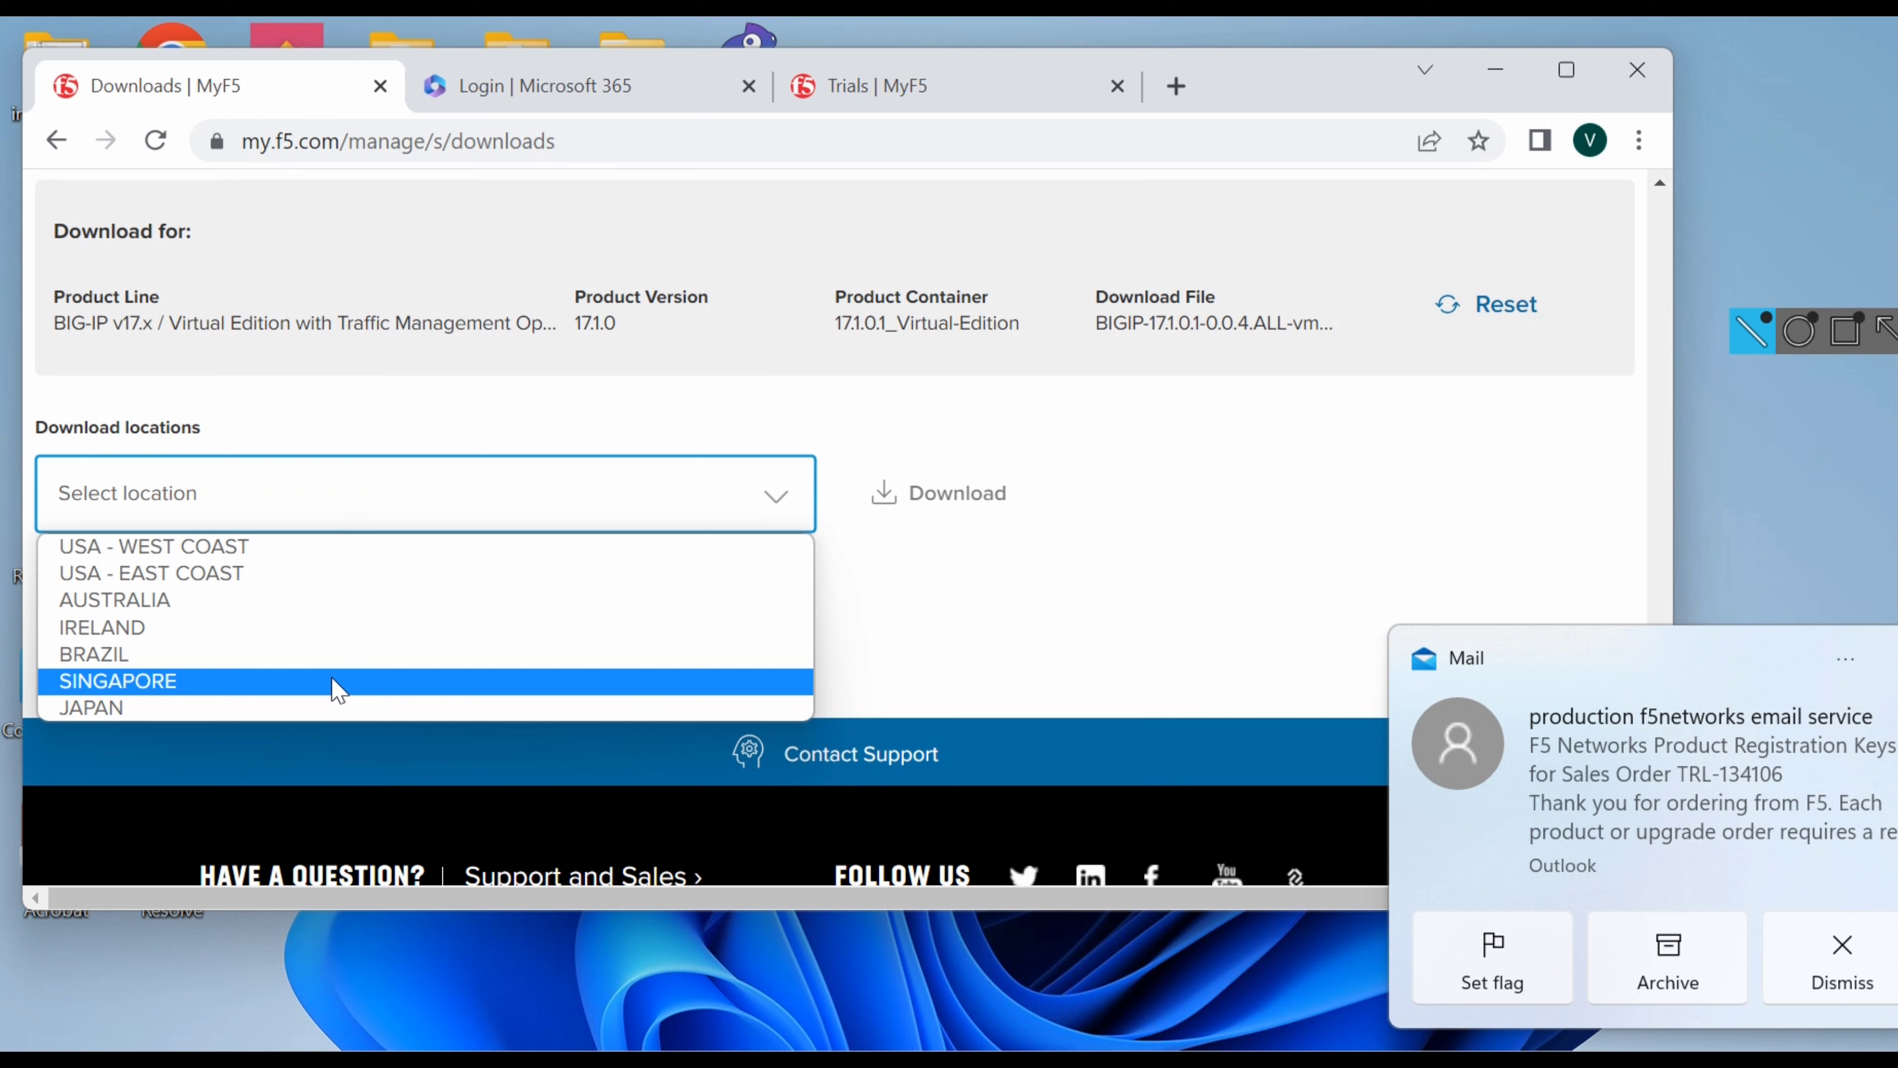
left_click(194, 665)
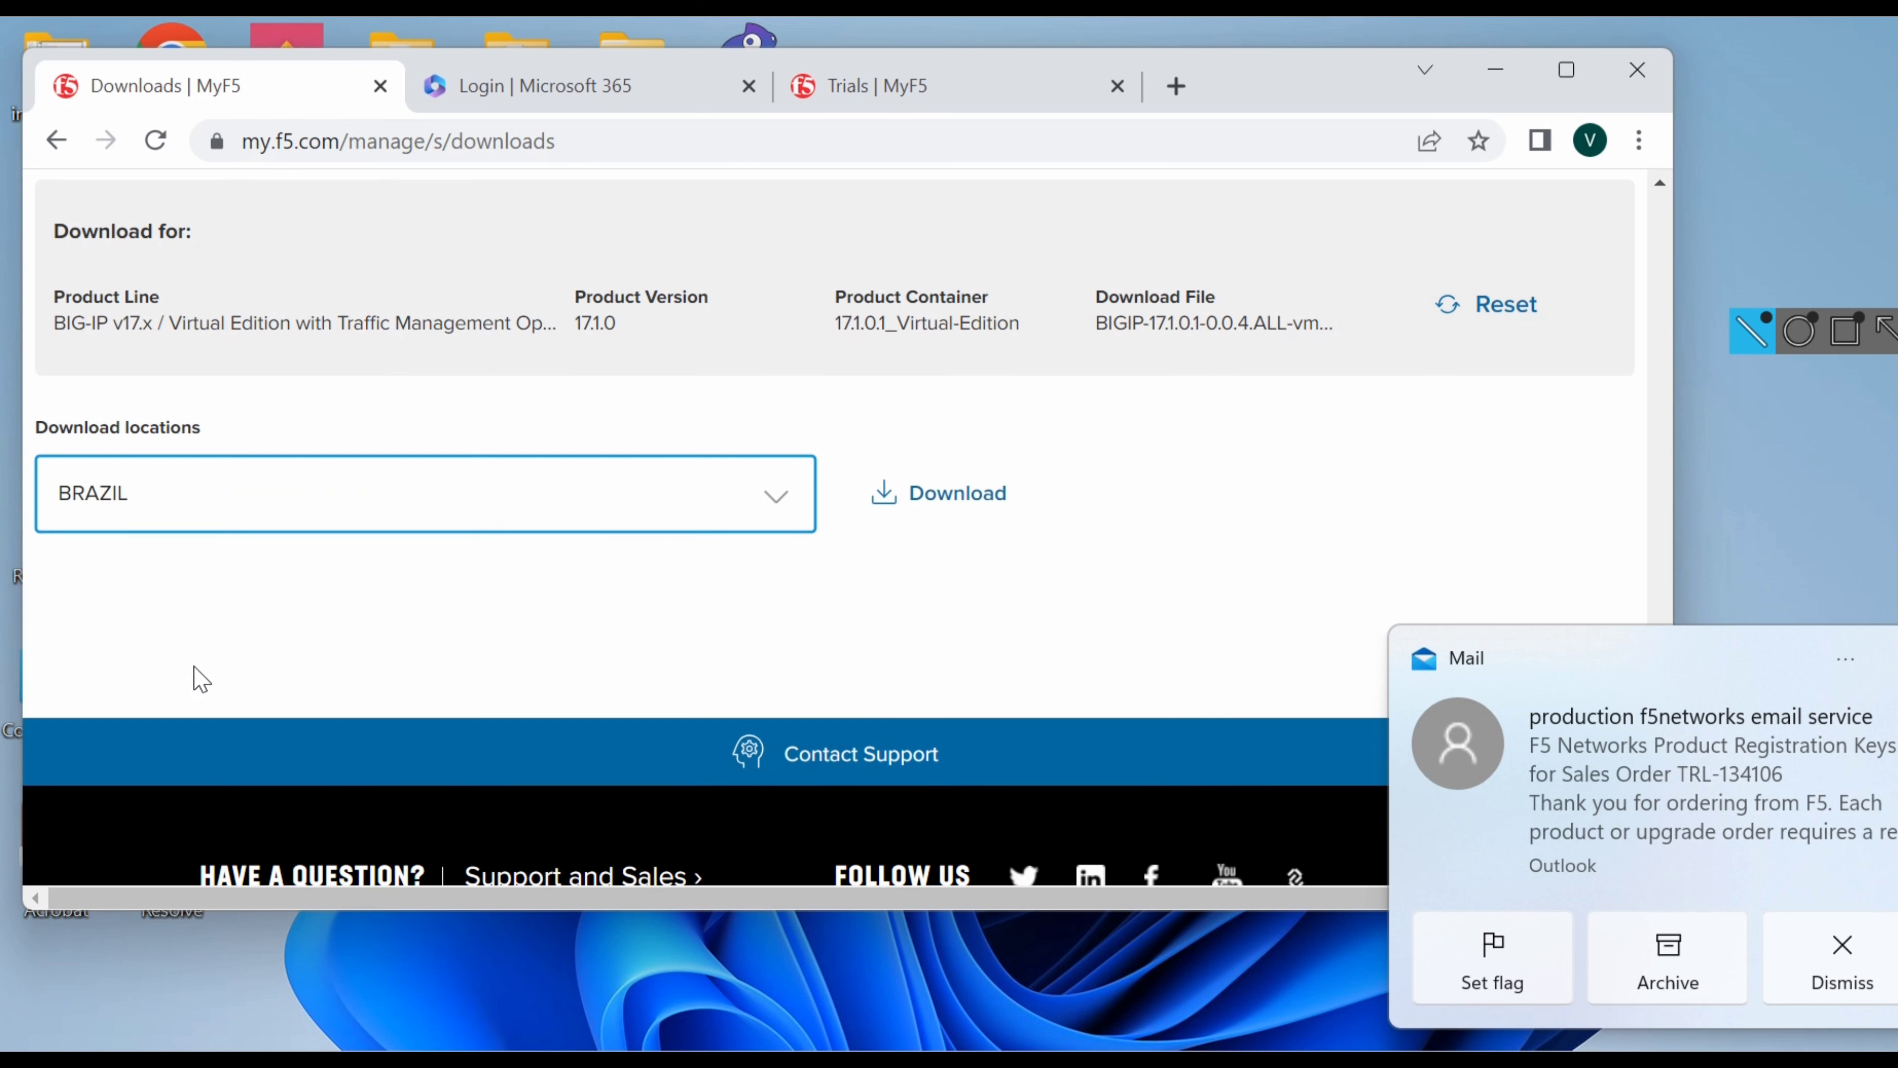
left_click(636, 508)
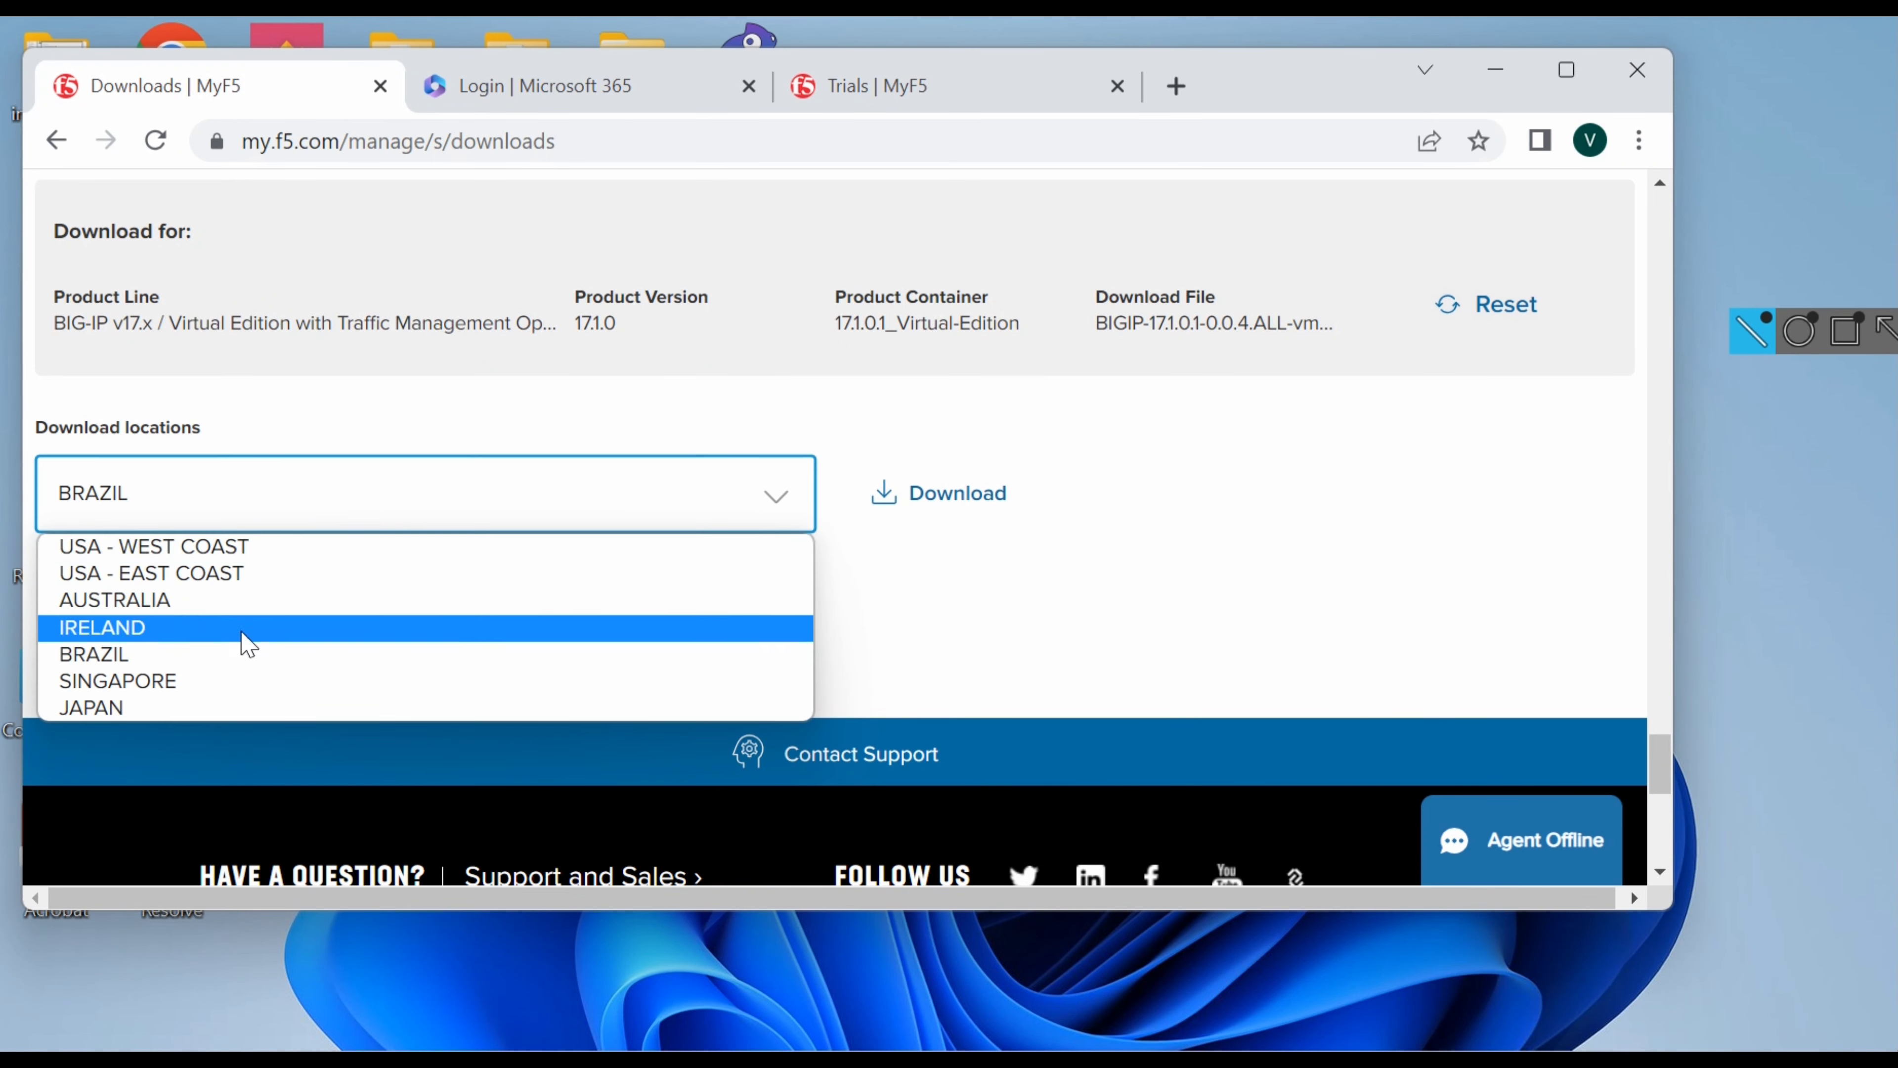
left_click(203, 682)
left_click(907, 509)
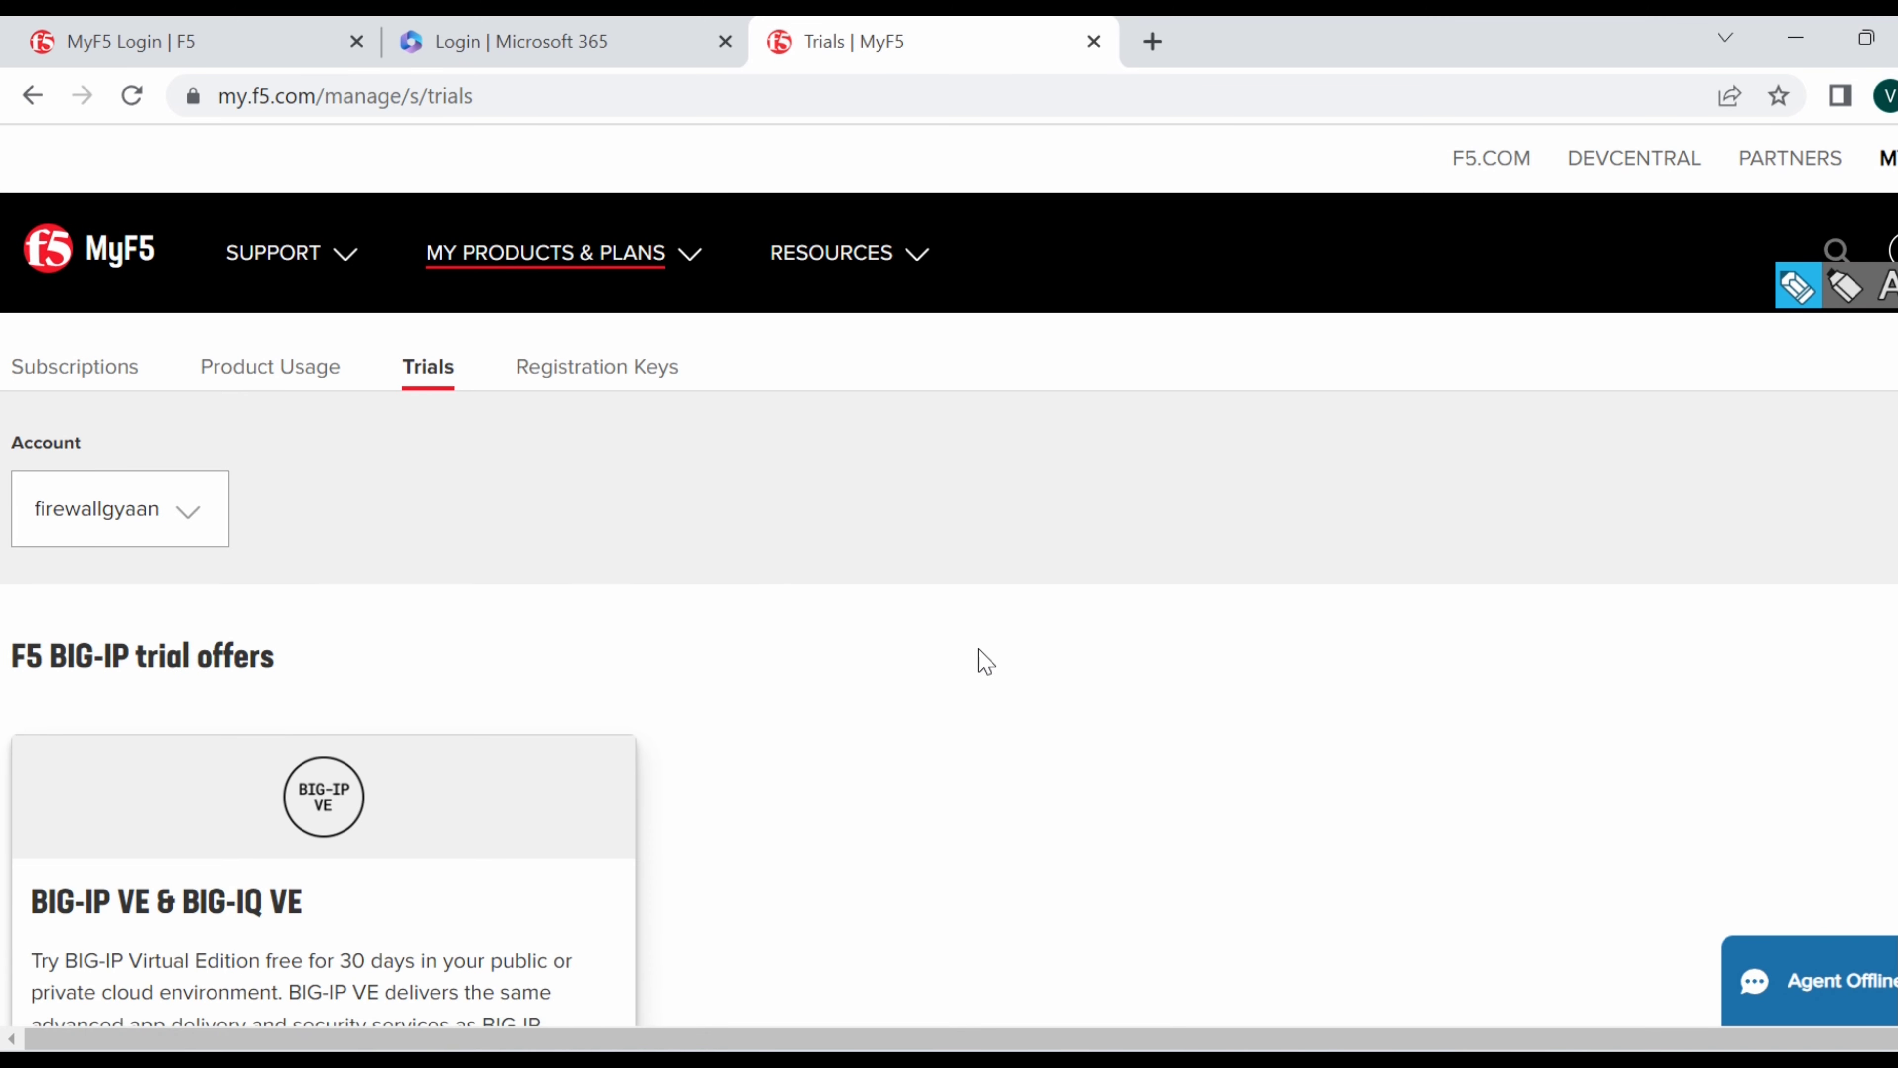
Request the BIG-IP VE & BIG-IQ VE trial as a non-government user, then switch to the mail inbox.
scroll(986, 663, "down", 8)
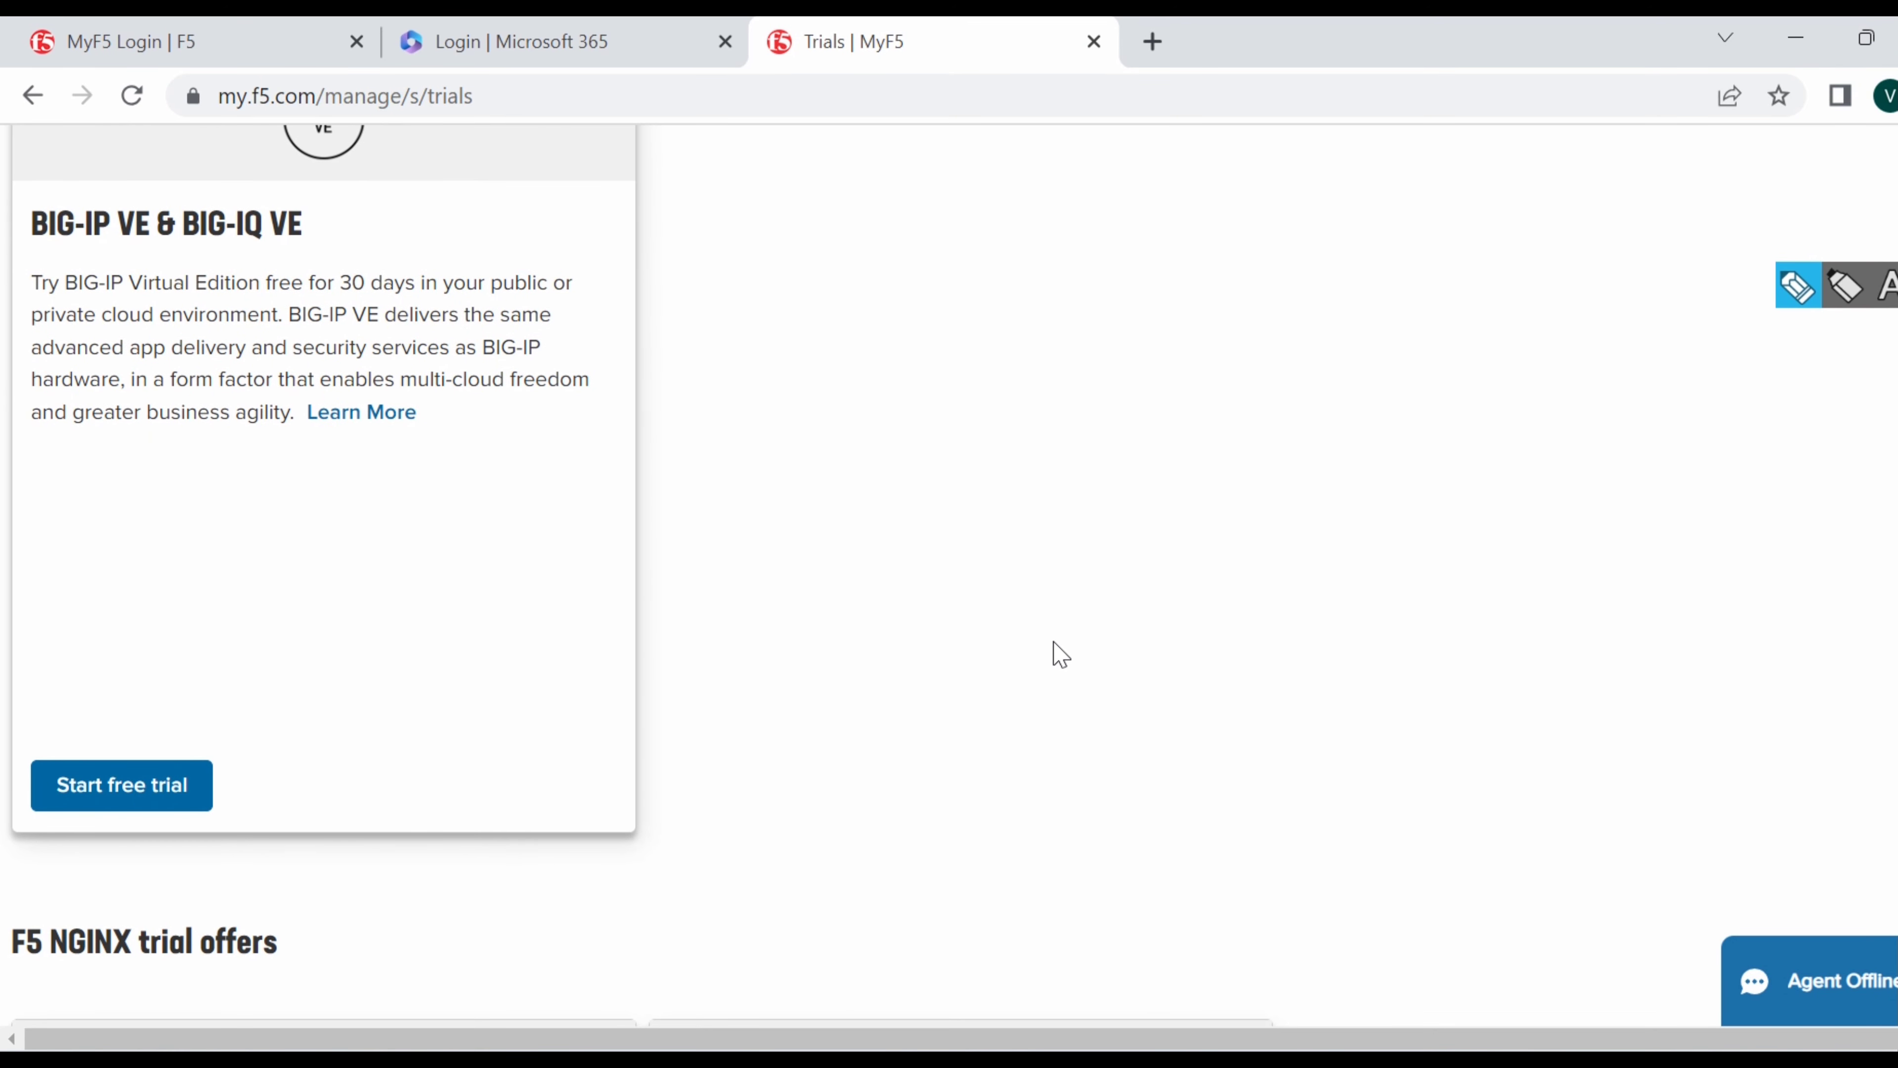
scroll(1062, 655, "down", 10)
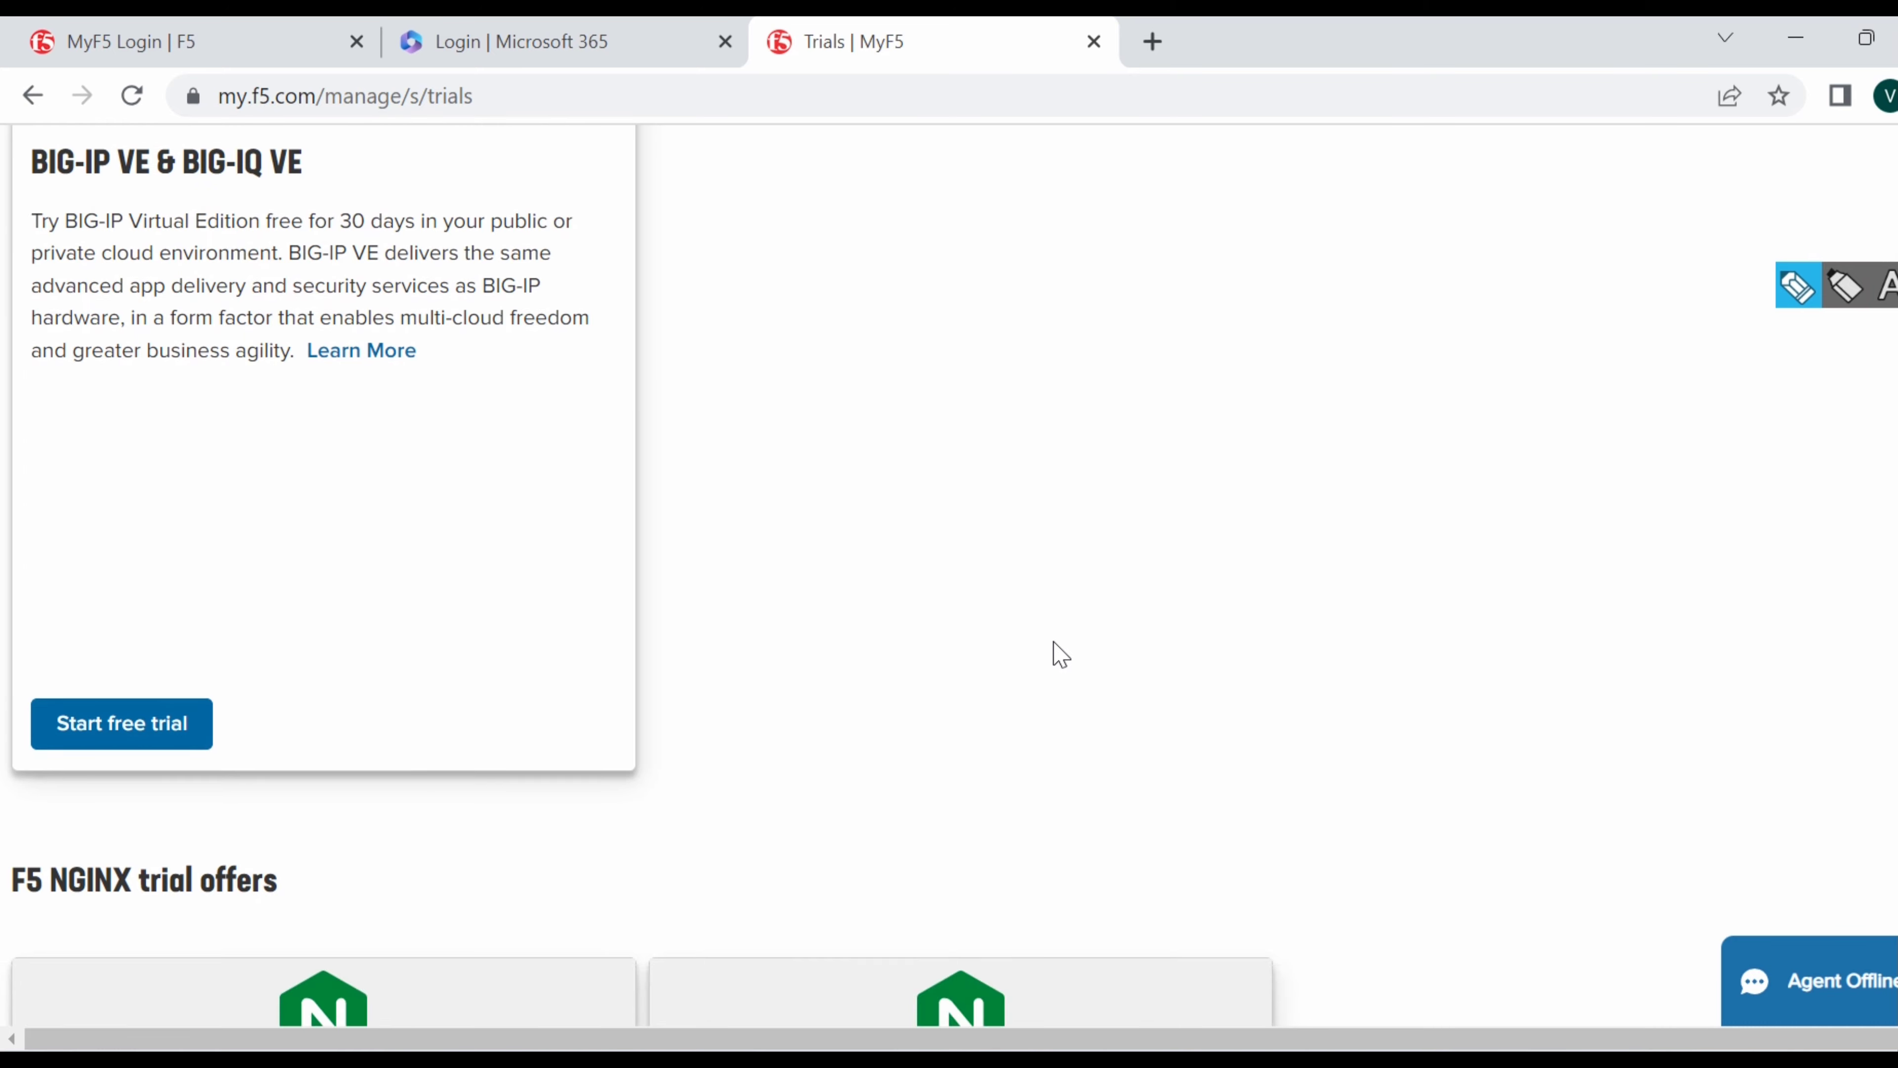
scroll(1061, 654, "up", 11)
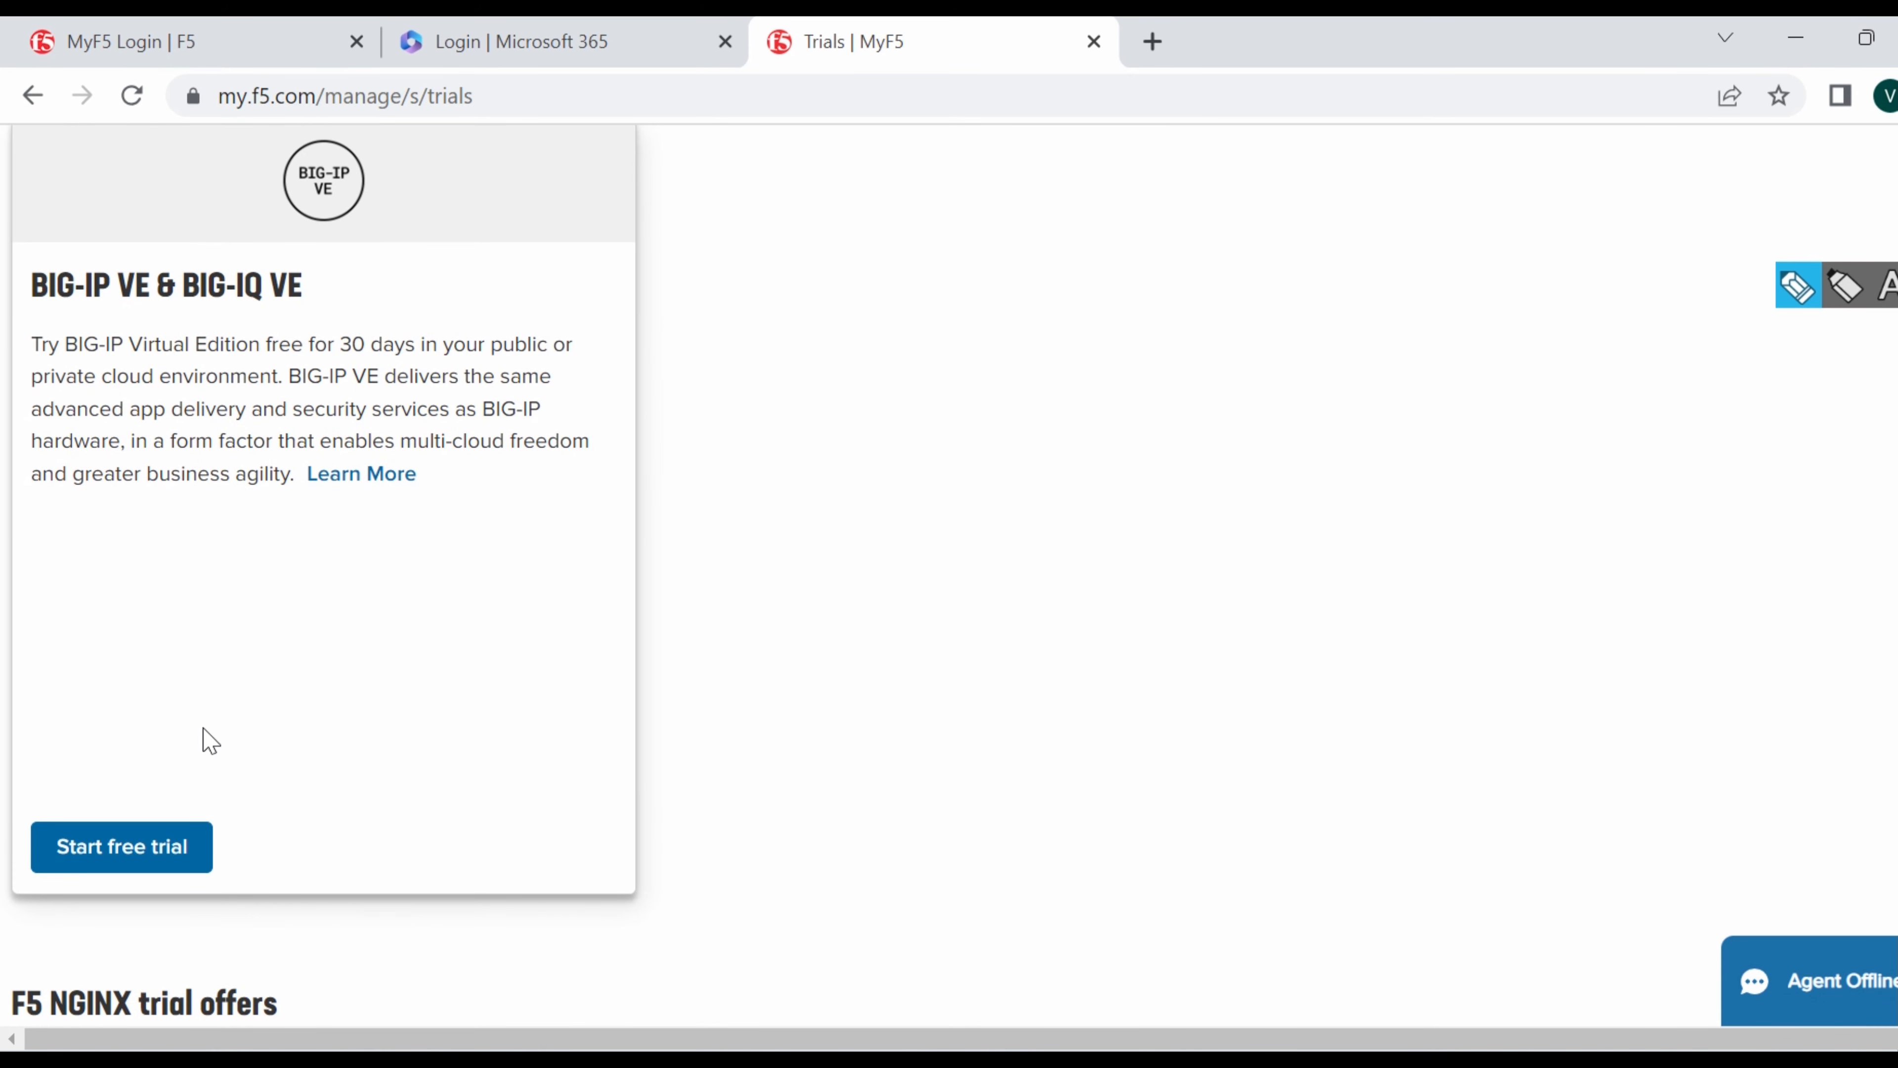
left_click(128, 852)
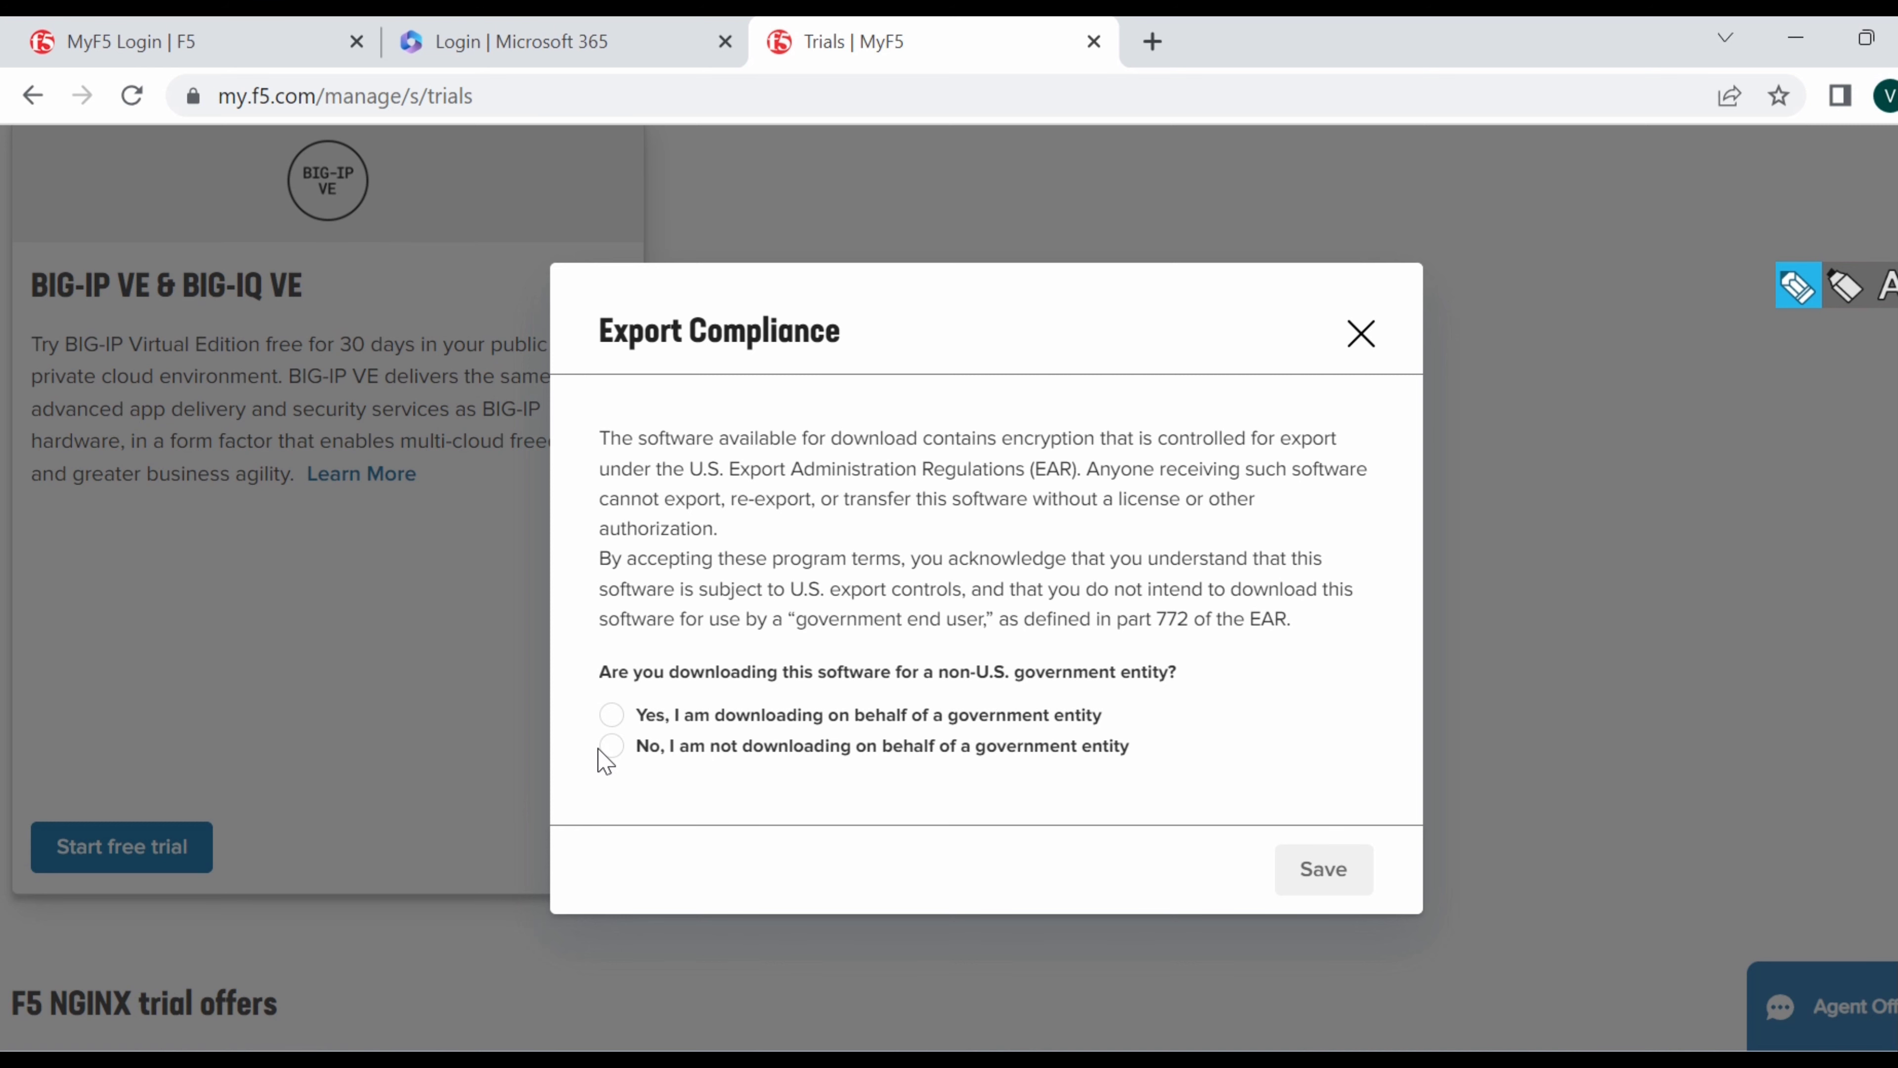
left_click(613, 746)
left_click(1331, 882)
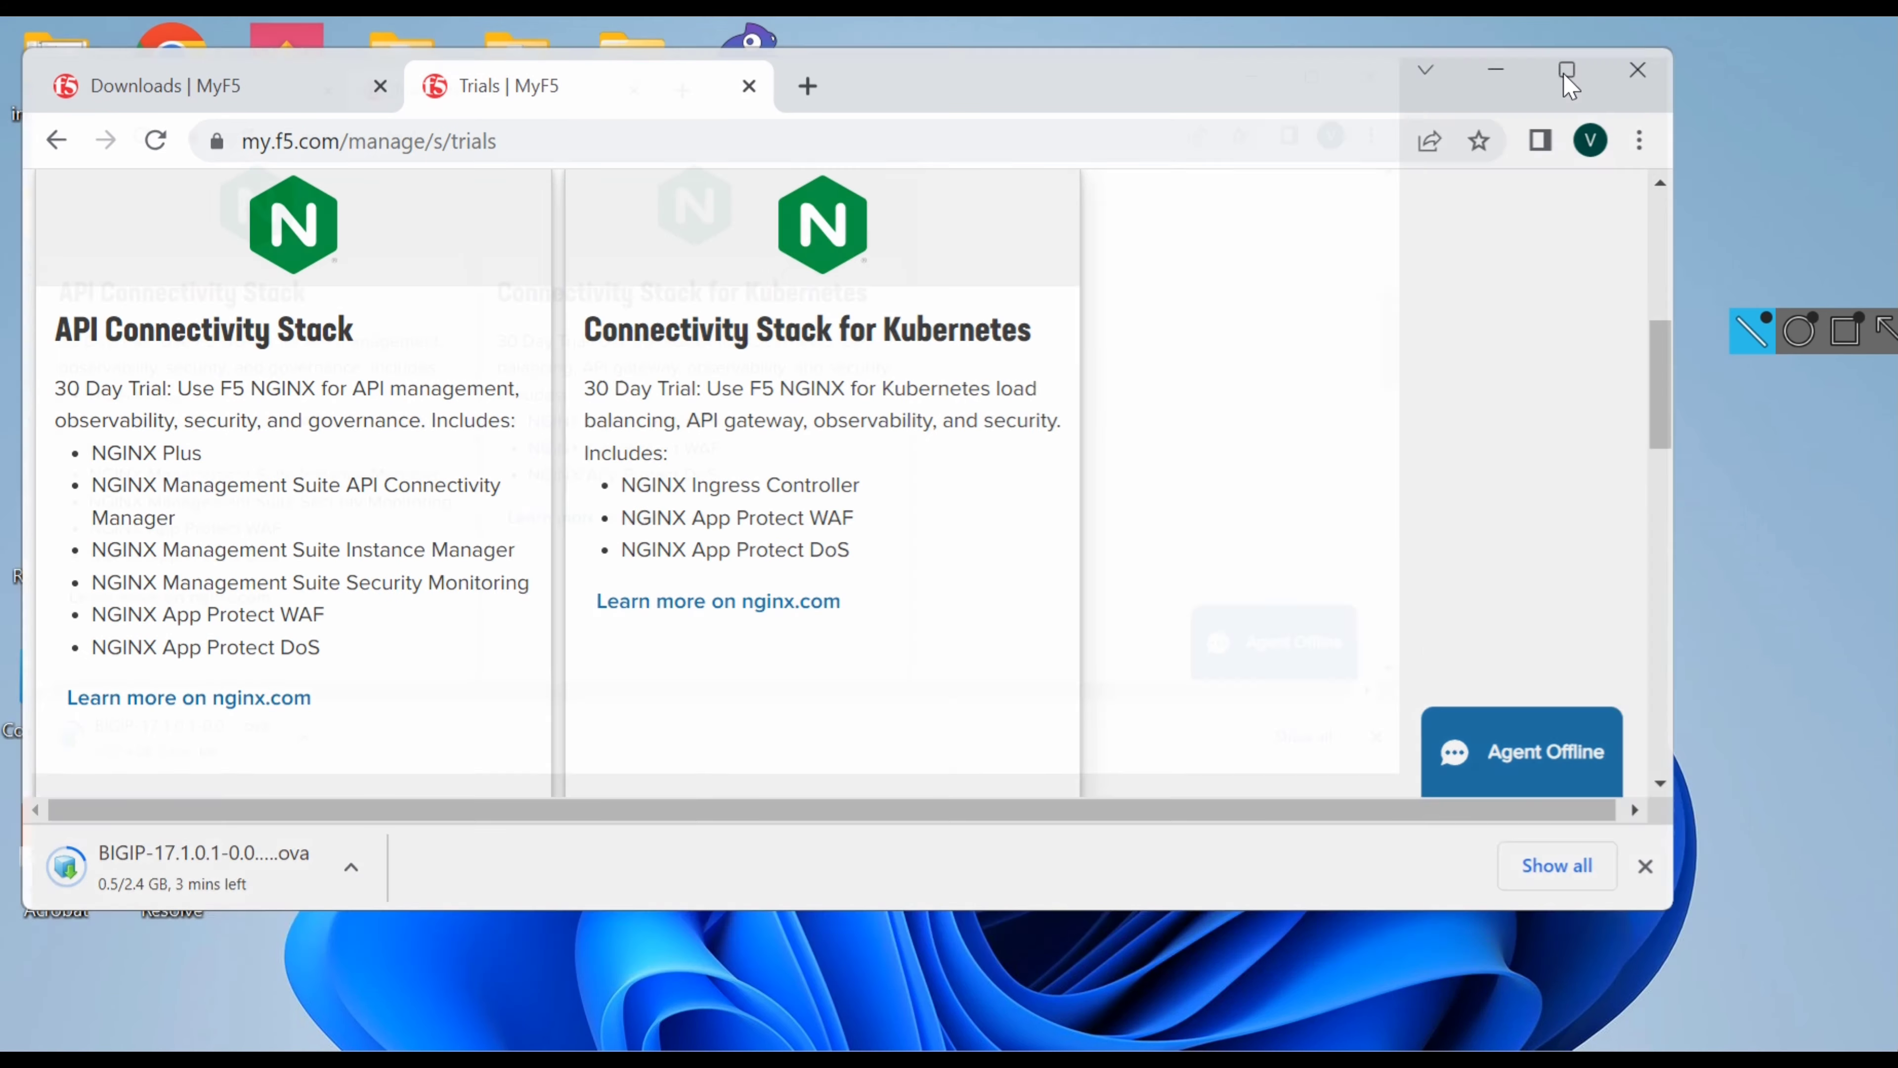
left_click(1564, 69)
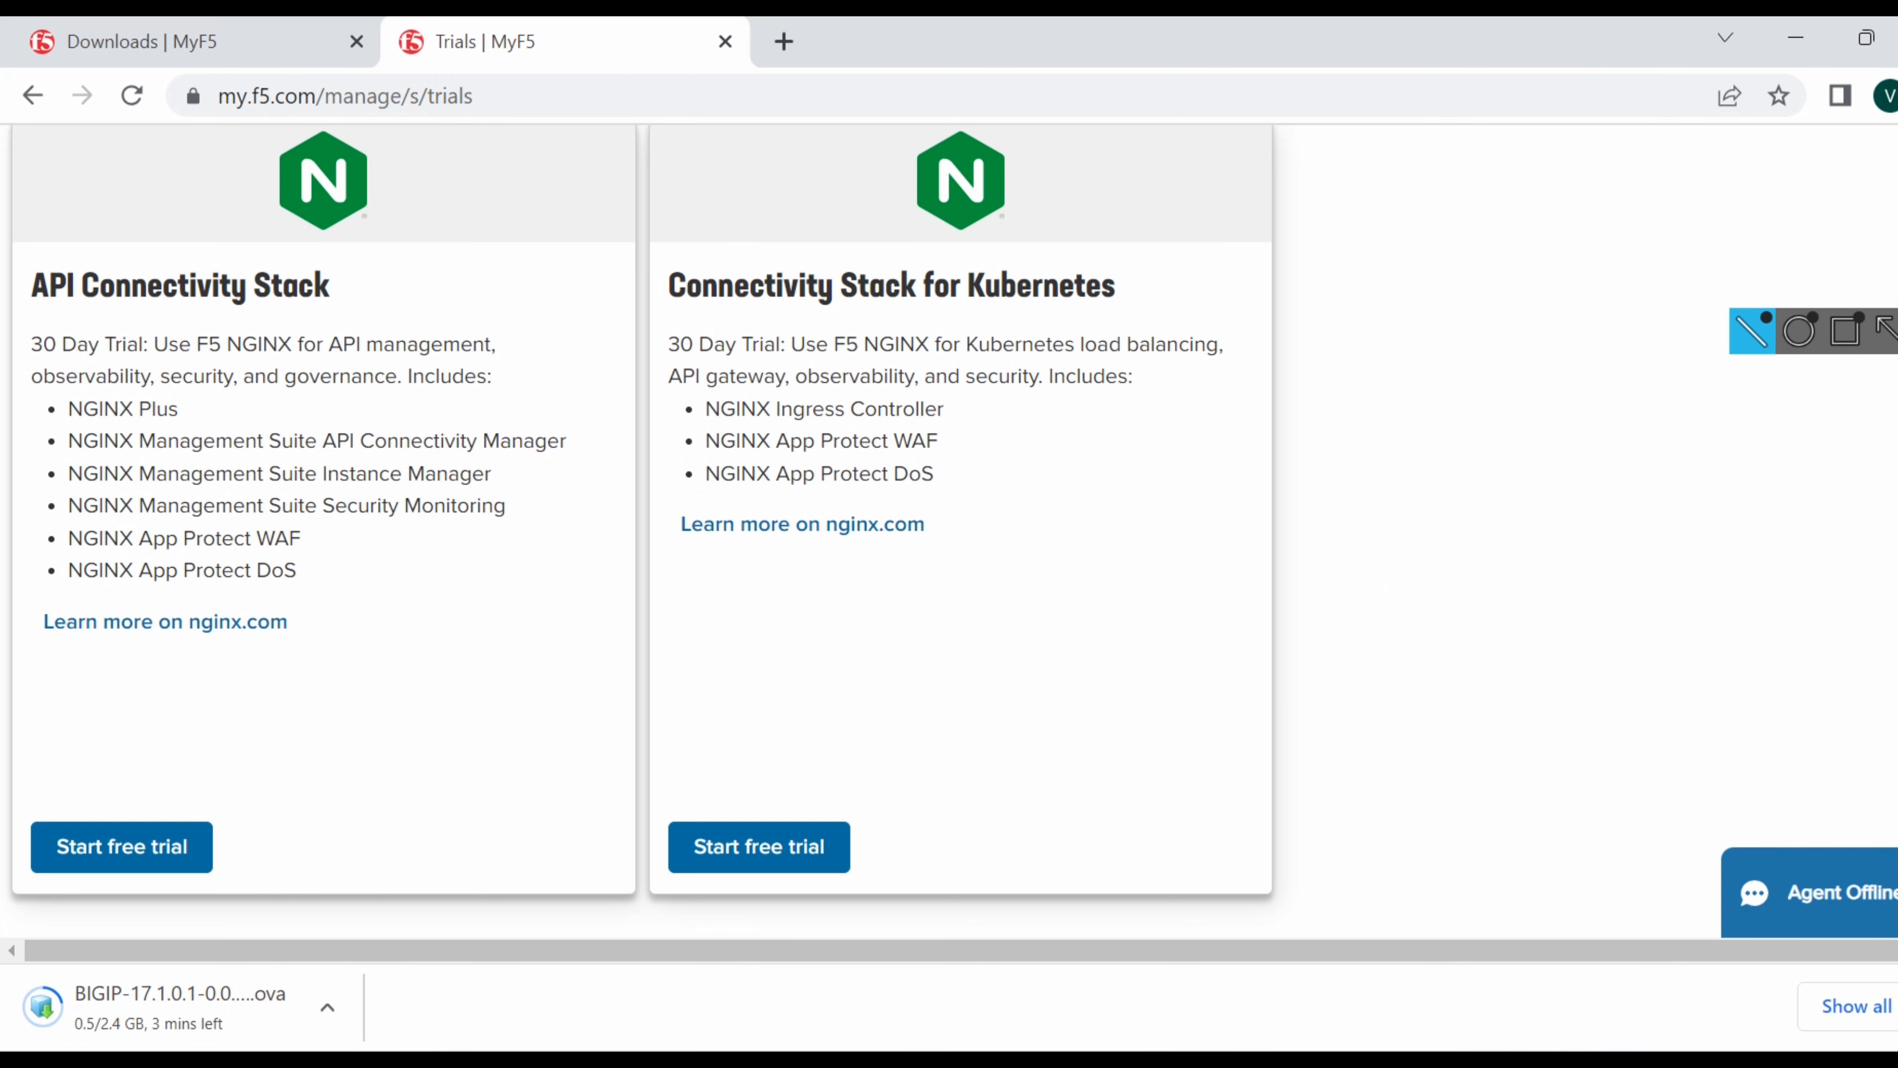
left_click(987, 1067)
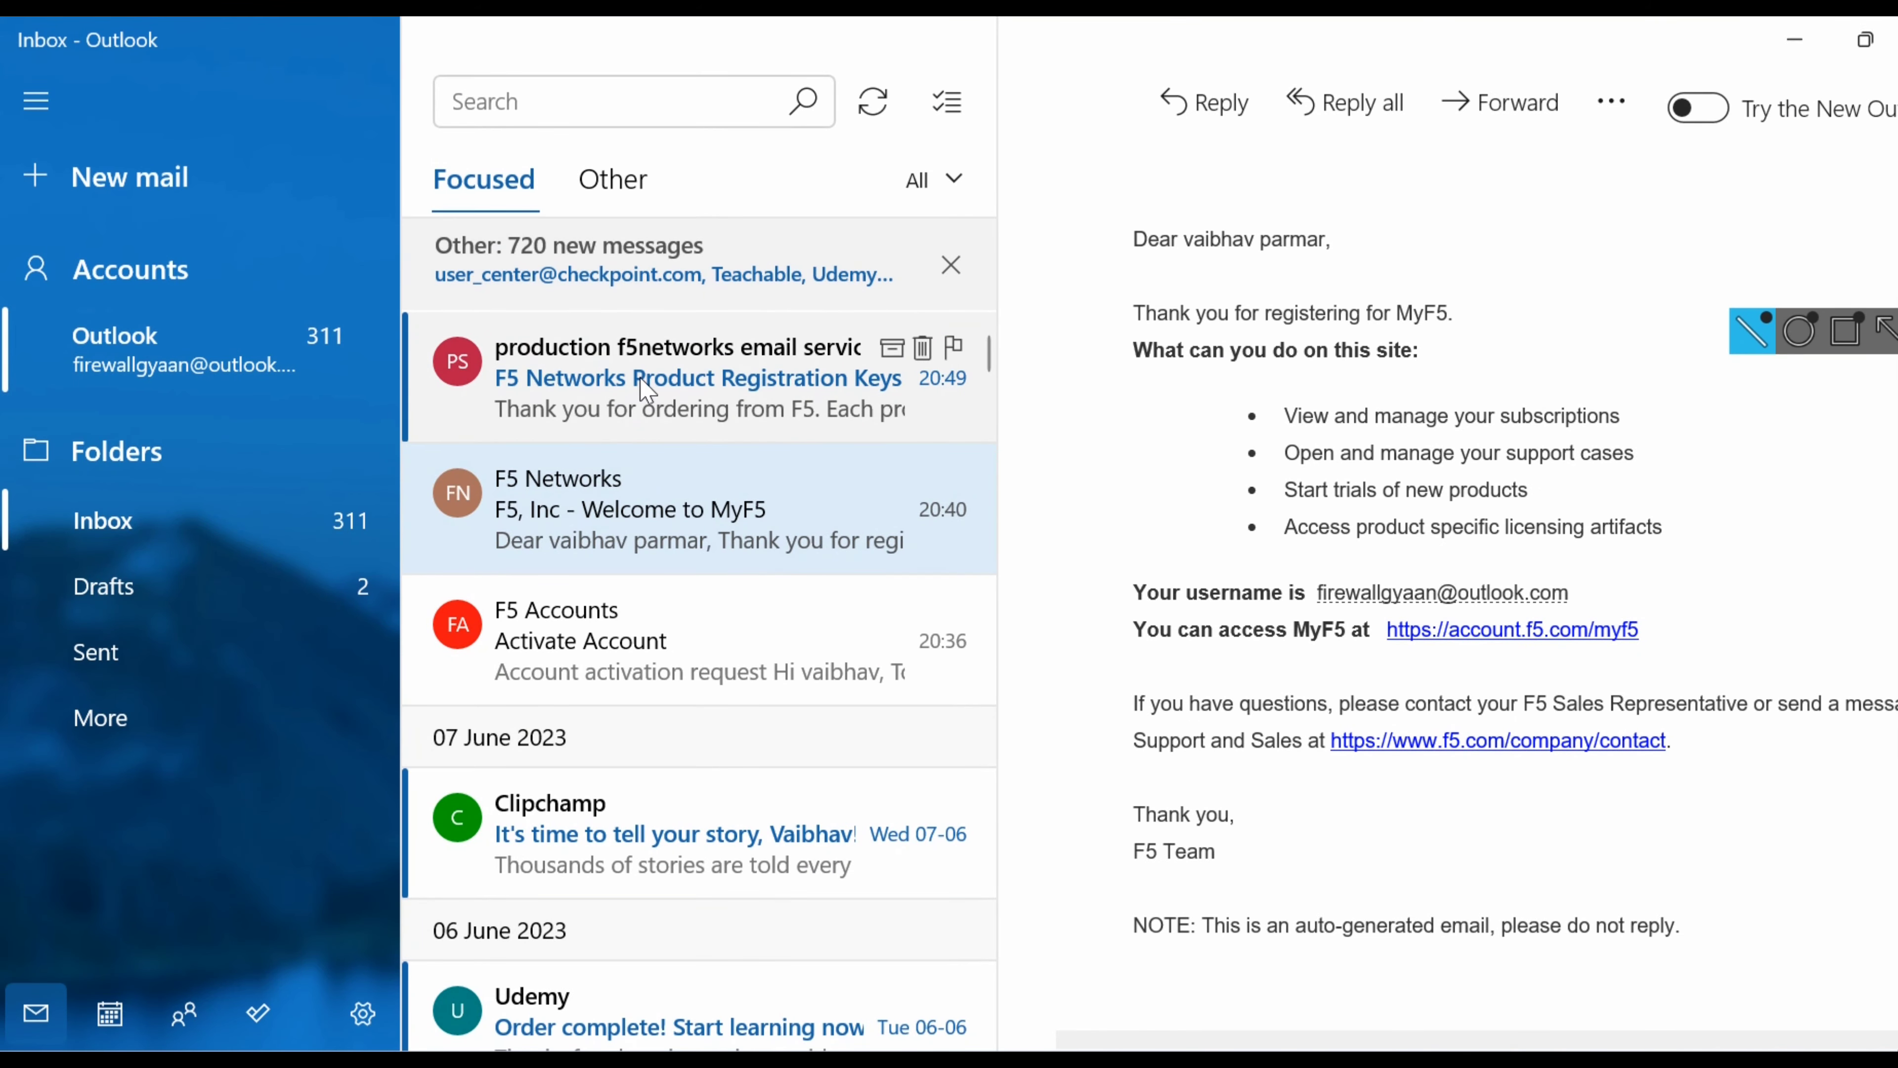
Open the F5 Networks Product Registration Keys email and mark the product names on lines #0–#2.
left_click(647, 391)
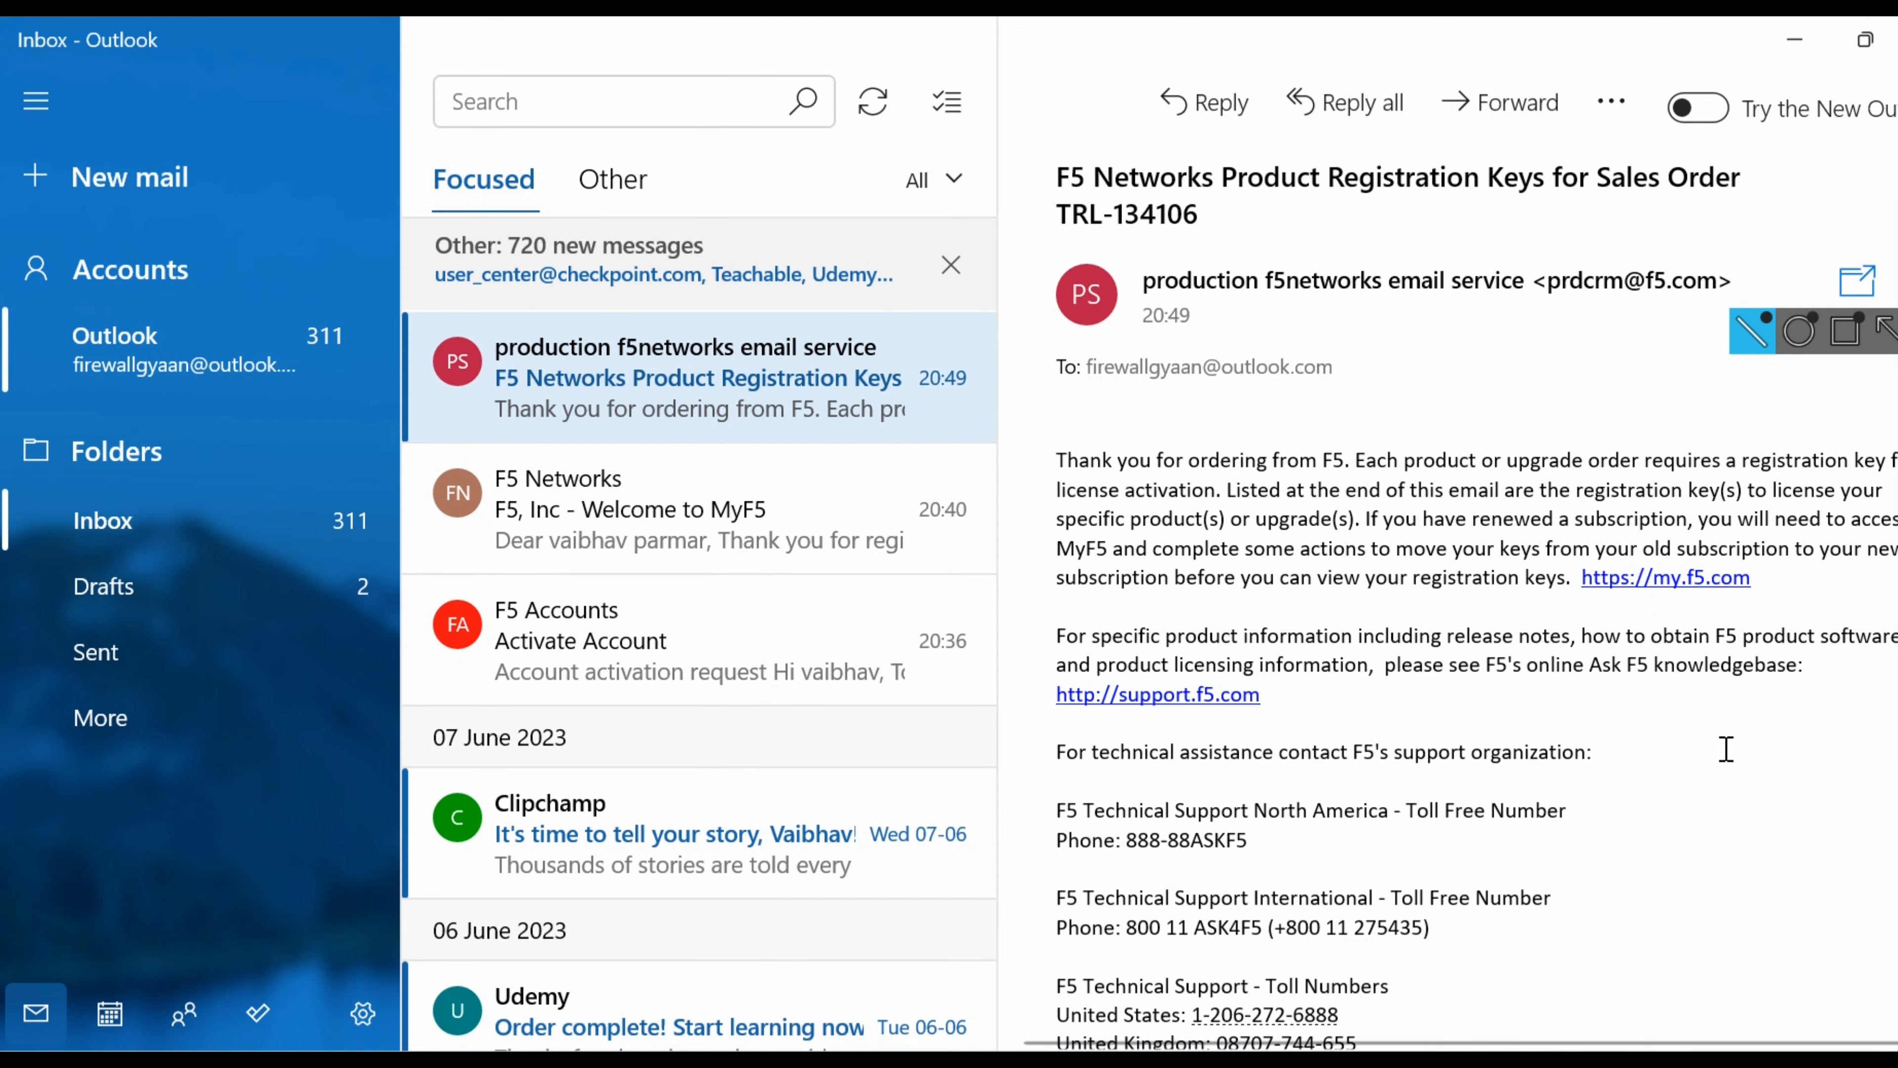
scroll(1726, 749, "down", 7)
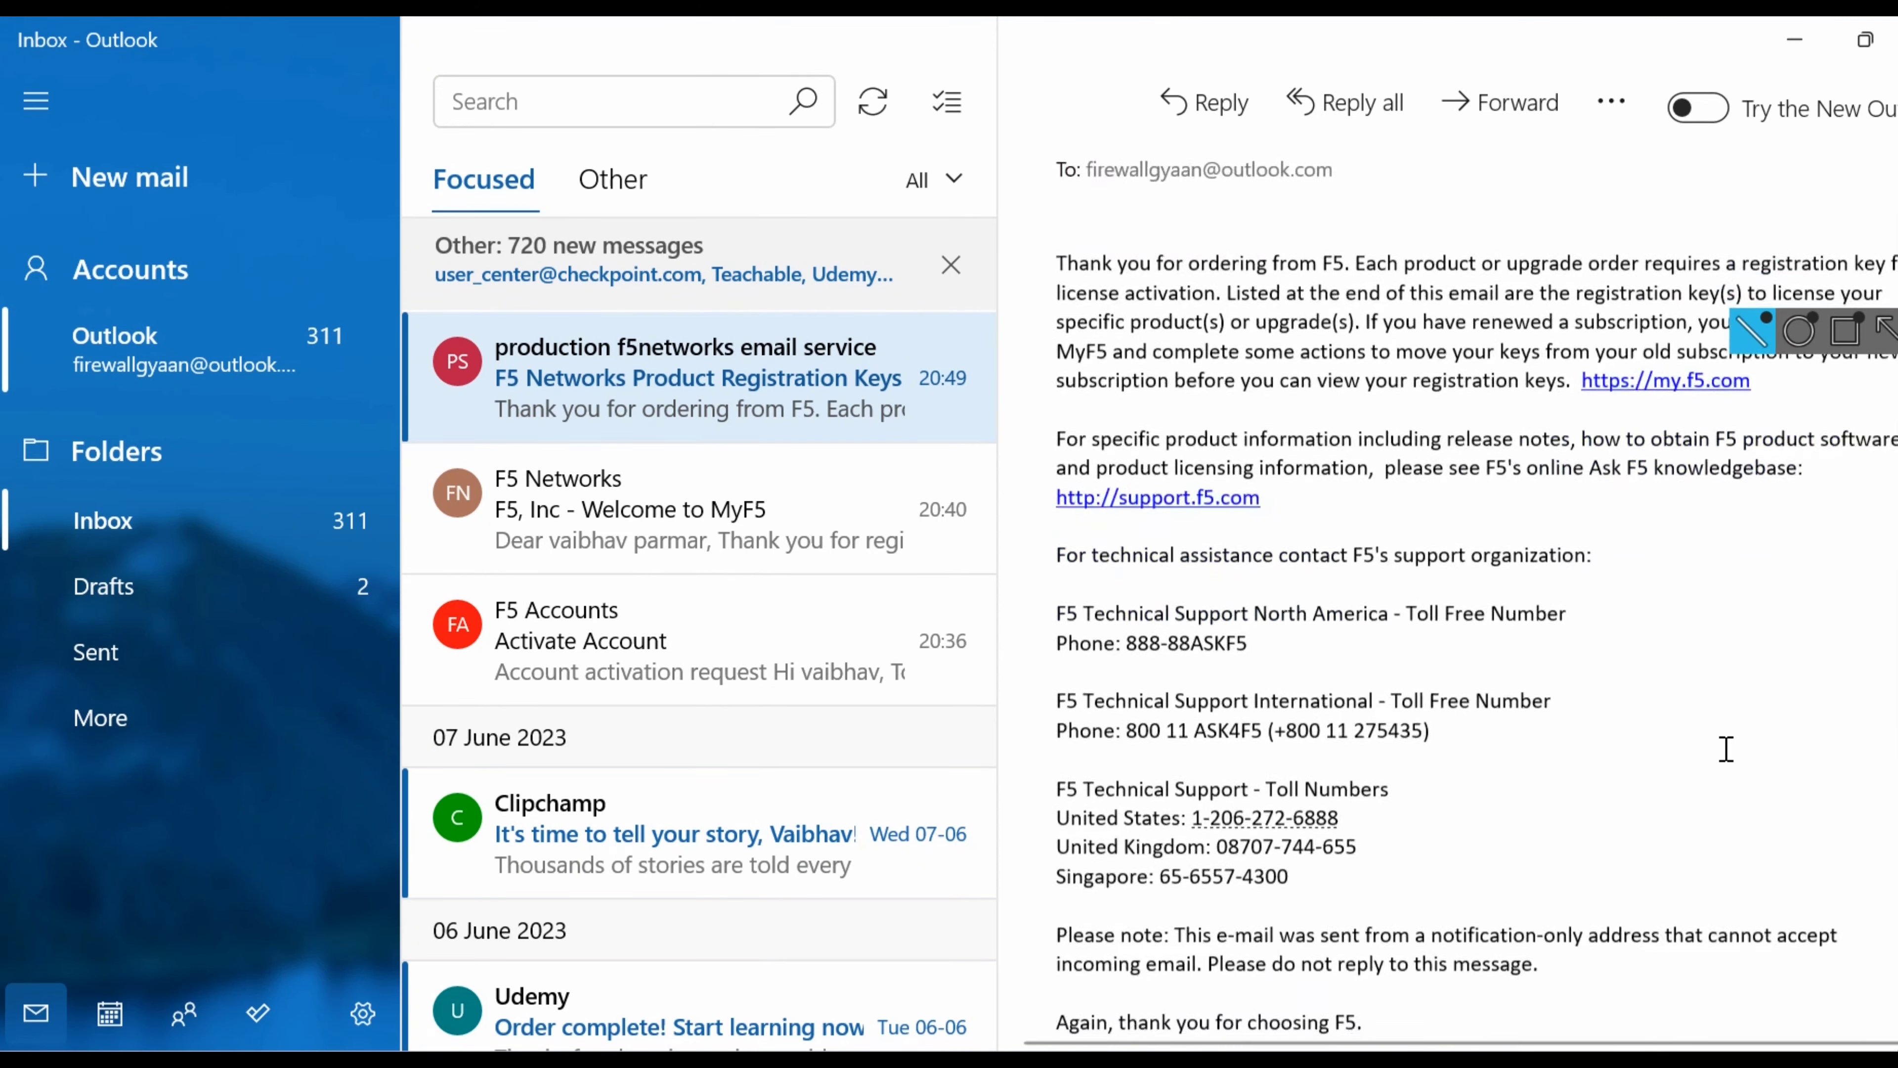
scroll(1726, 750, "down", 6)
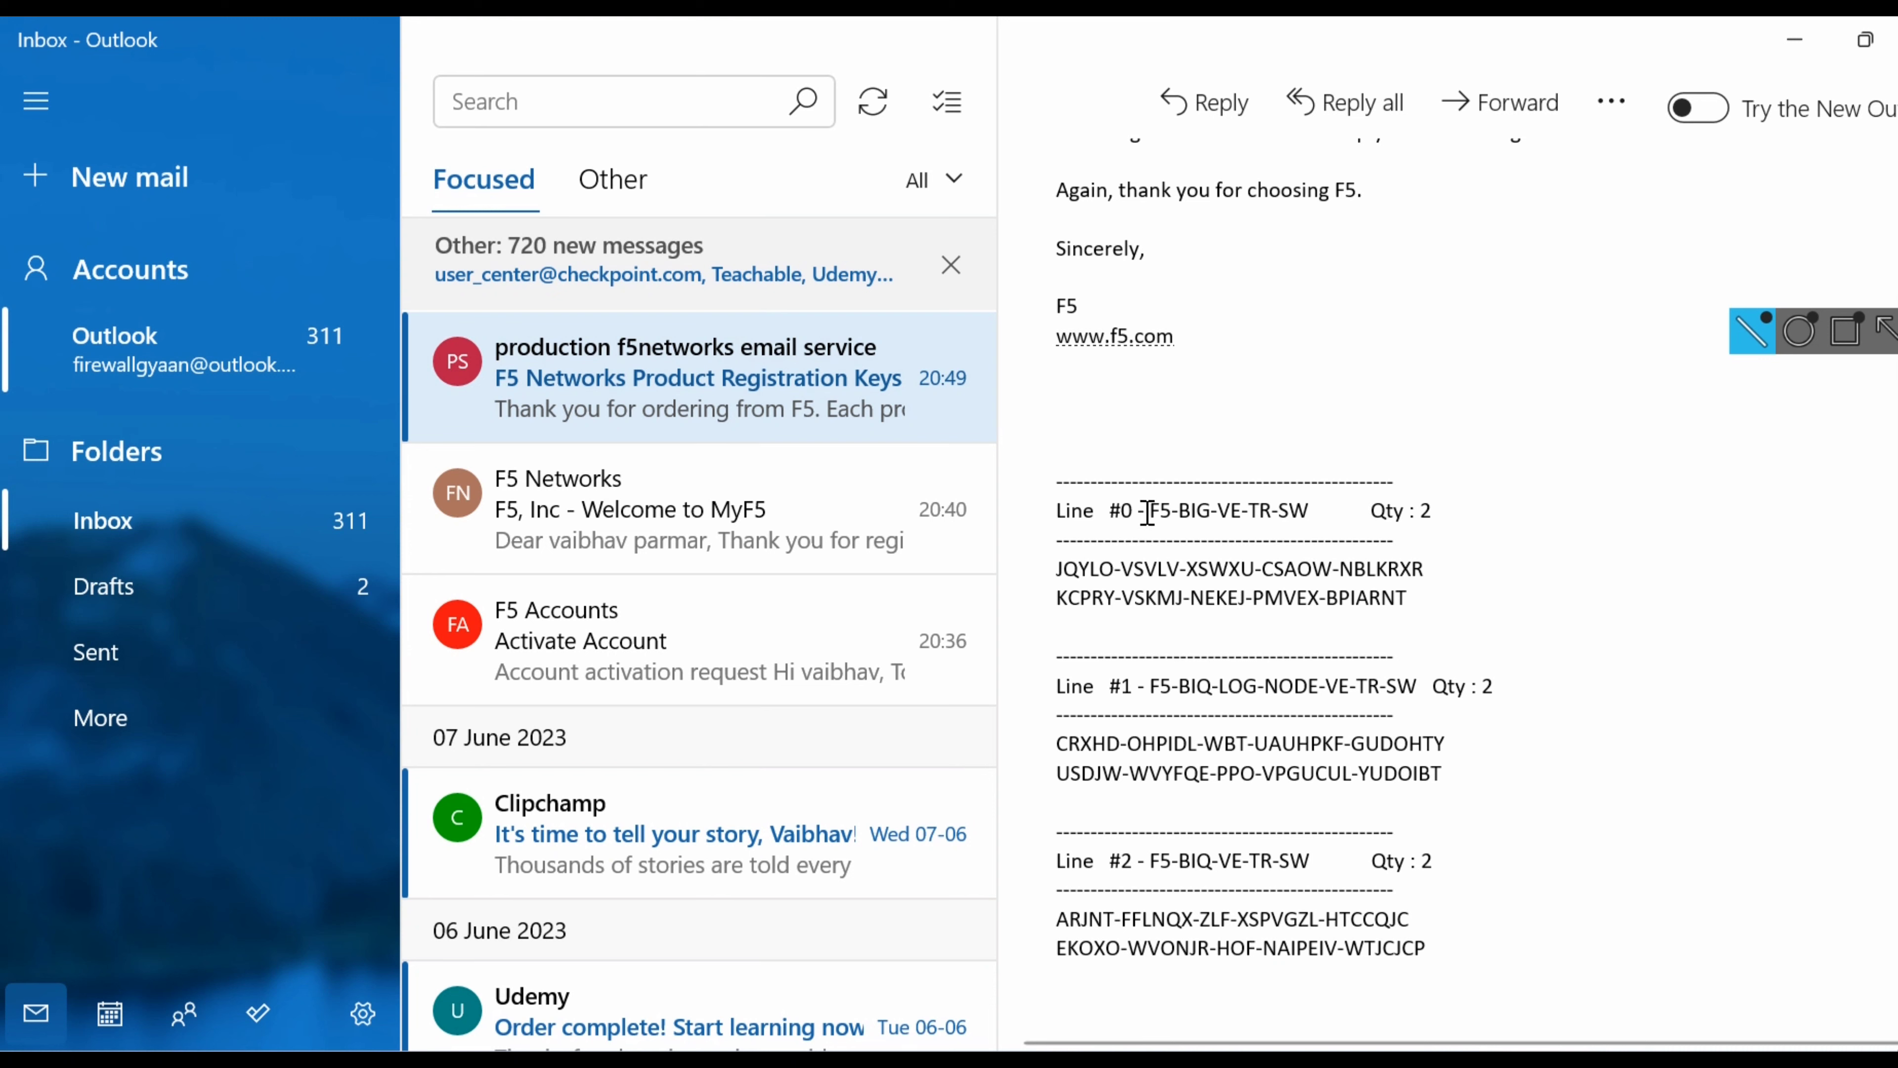
left_click_drag(1159, 514, 1320, 516)
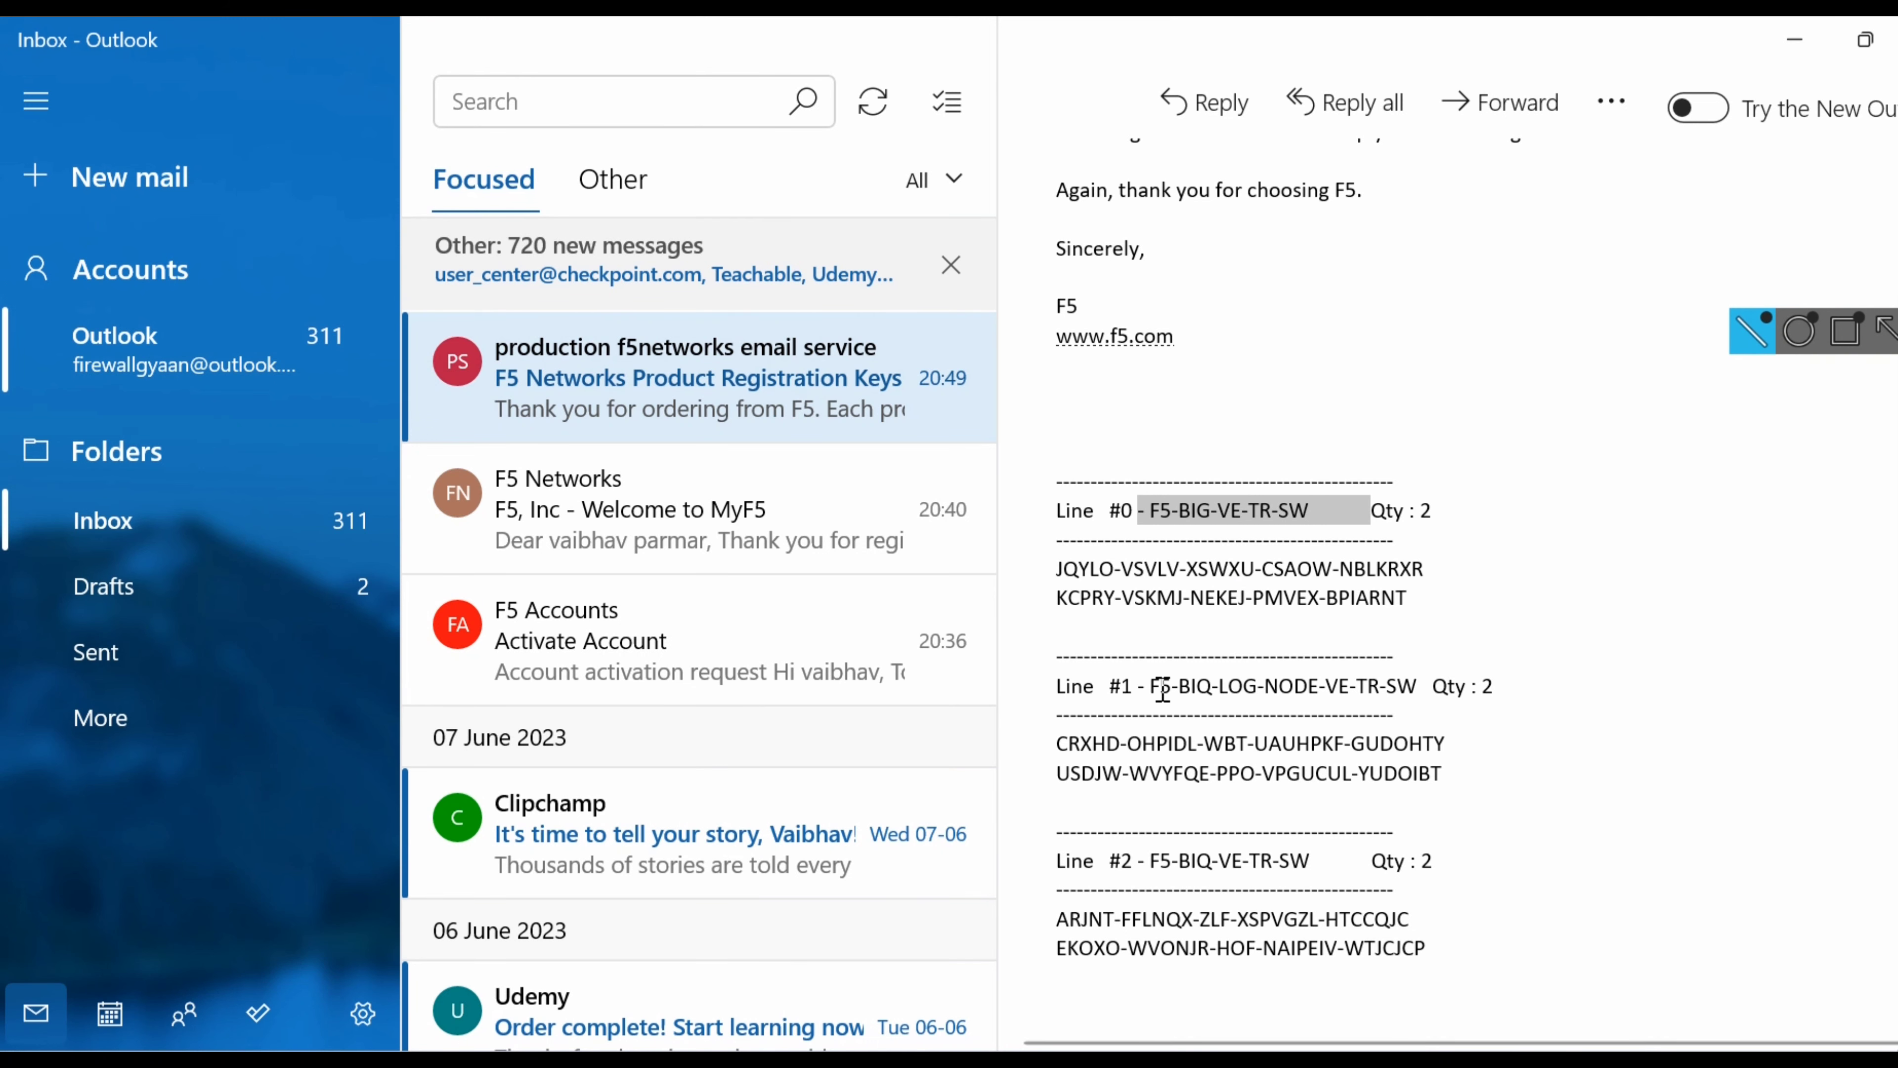
left_click_drag(1162, 689, 1228, 696)
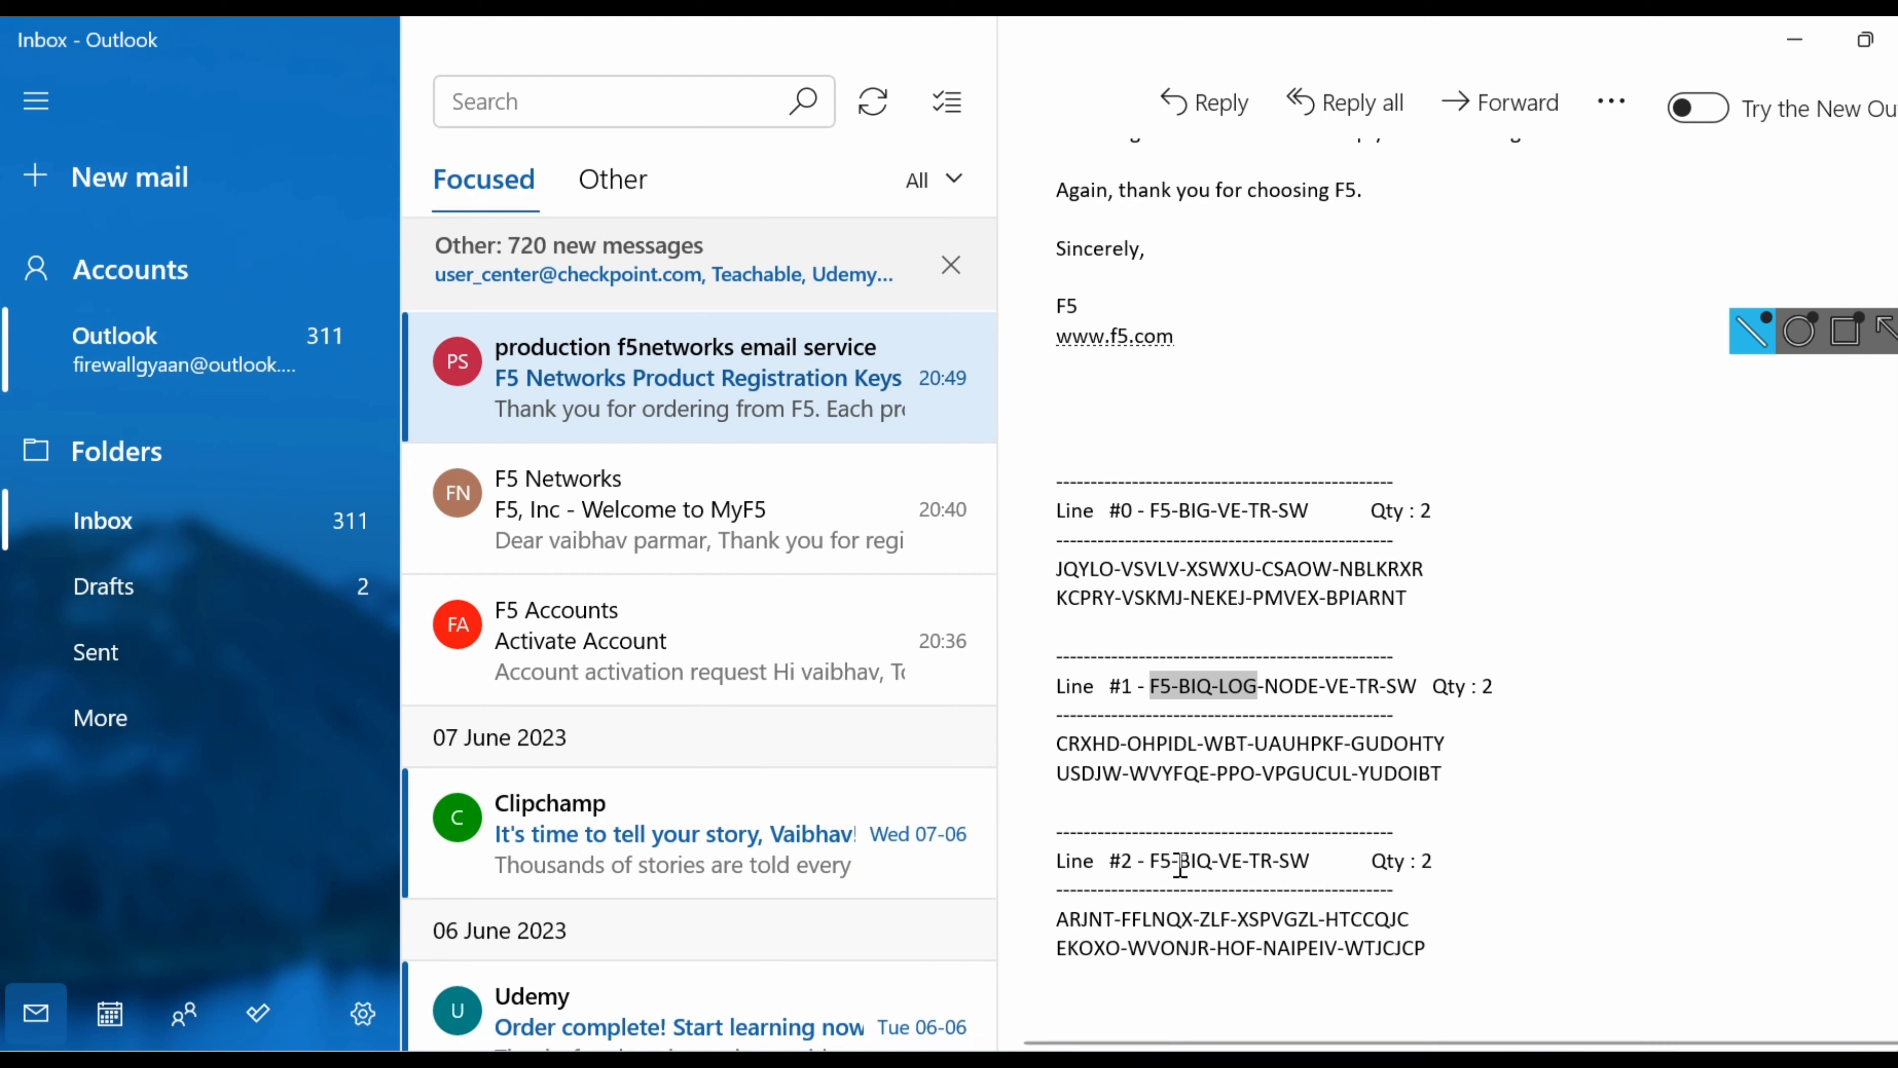
left_click_drag(1174, 866, 1235, 868)
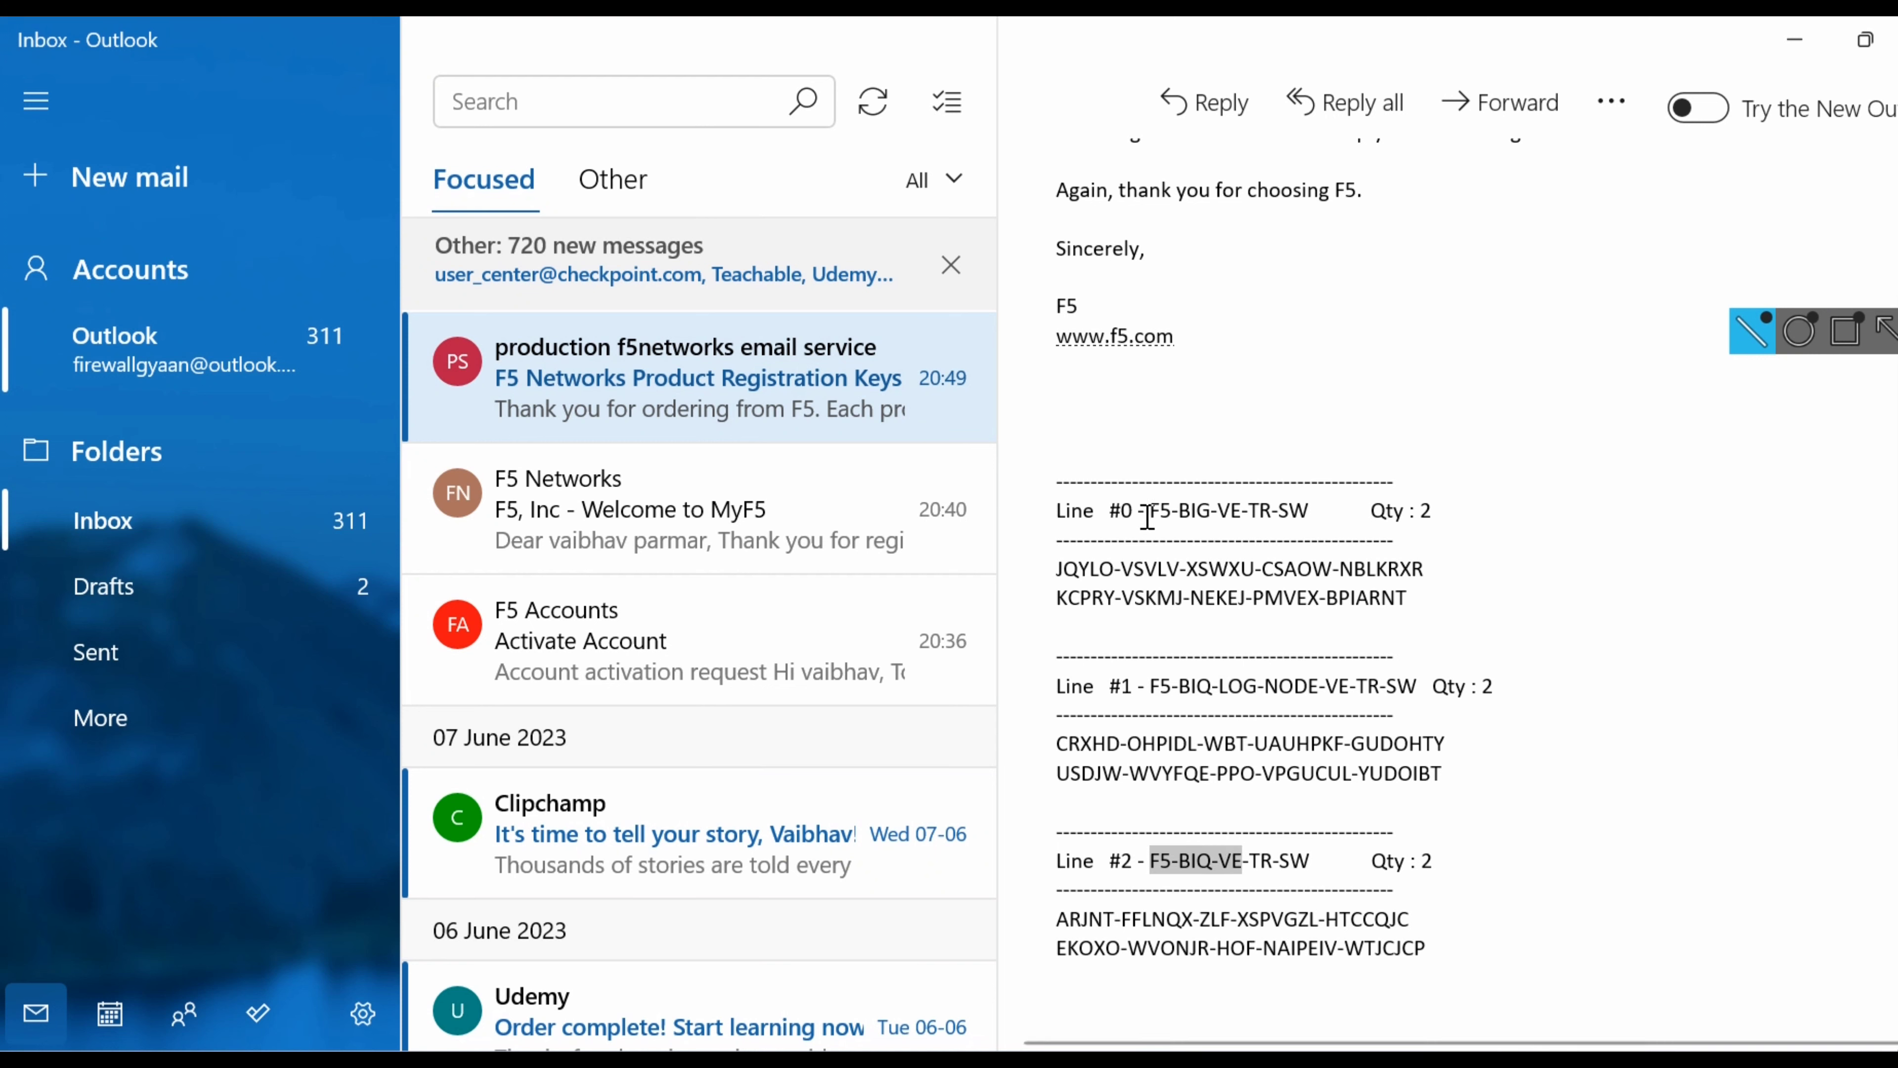
Select both line #0 registration keys, then open File Explorer.
left_click_drag(1139, 516, 1241, 518)
triple_click(1241, 518)
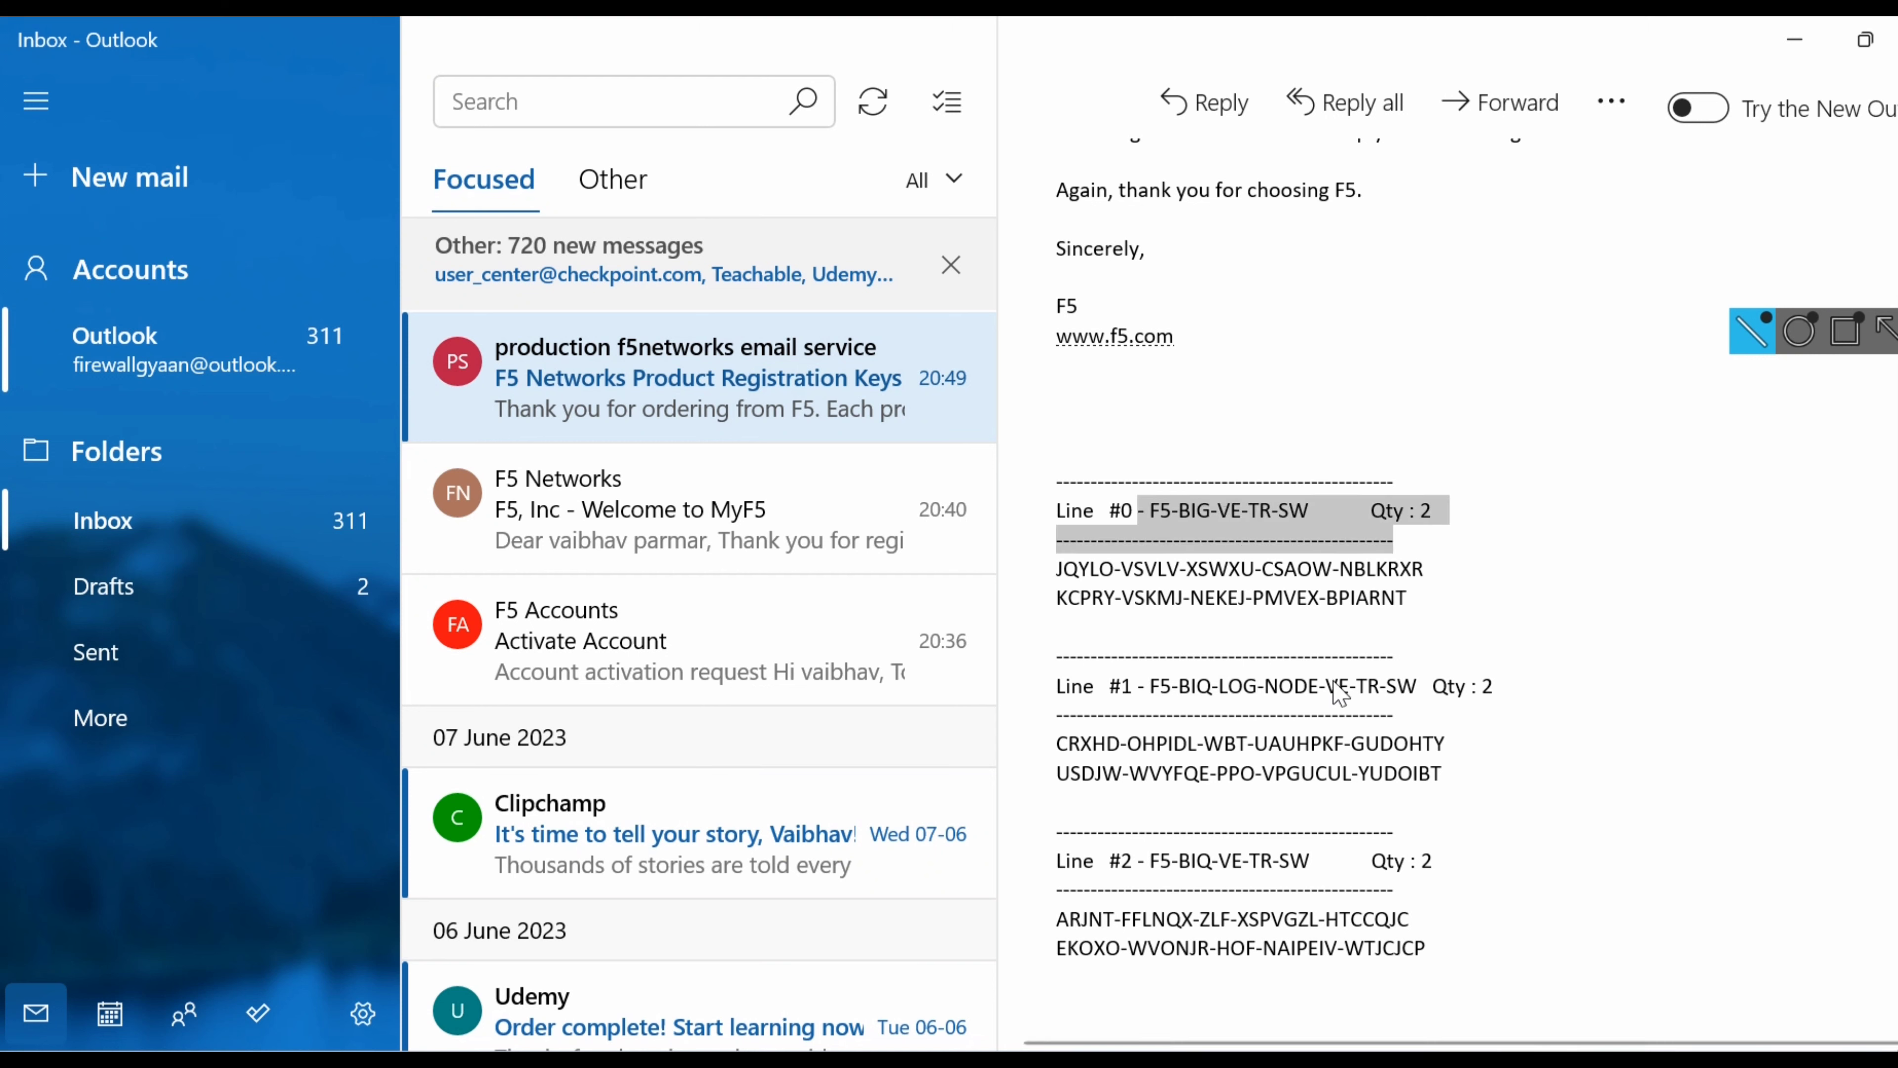
left_click(1661, 857)
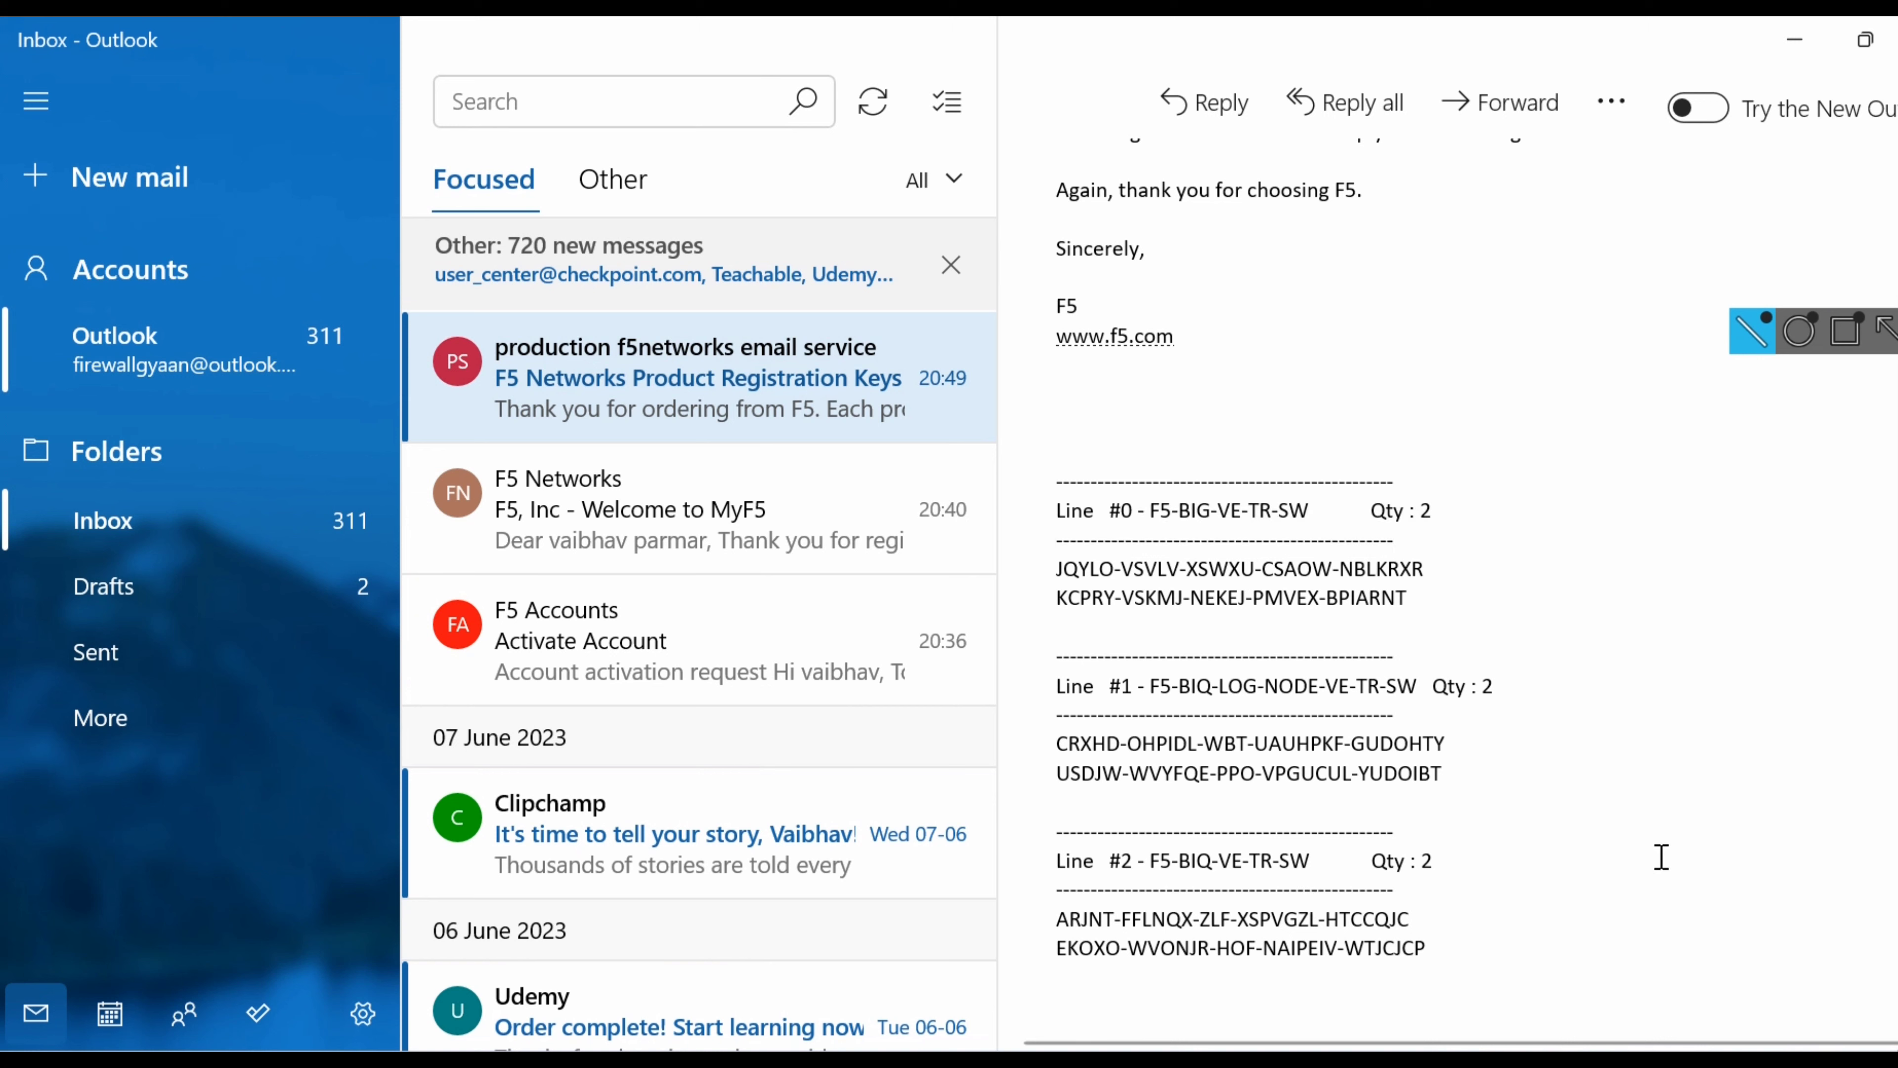
left_click_drag(1053, 571, 1409, 604)
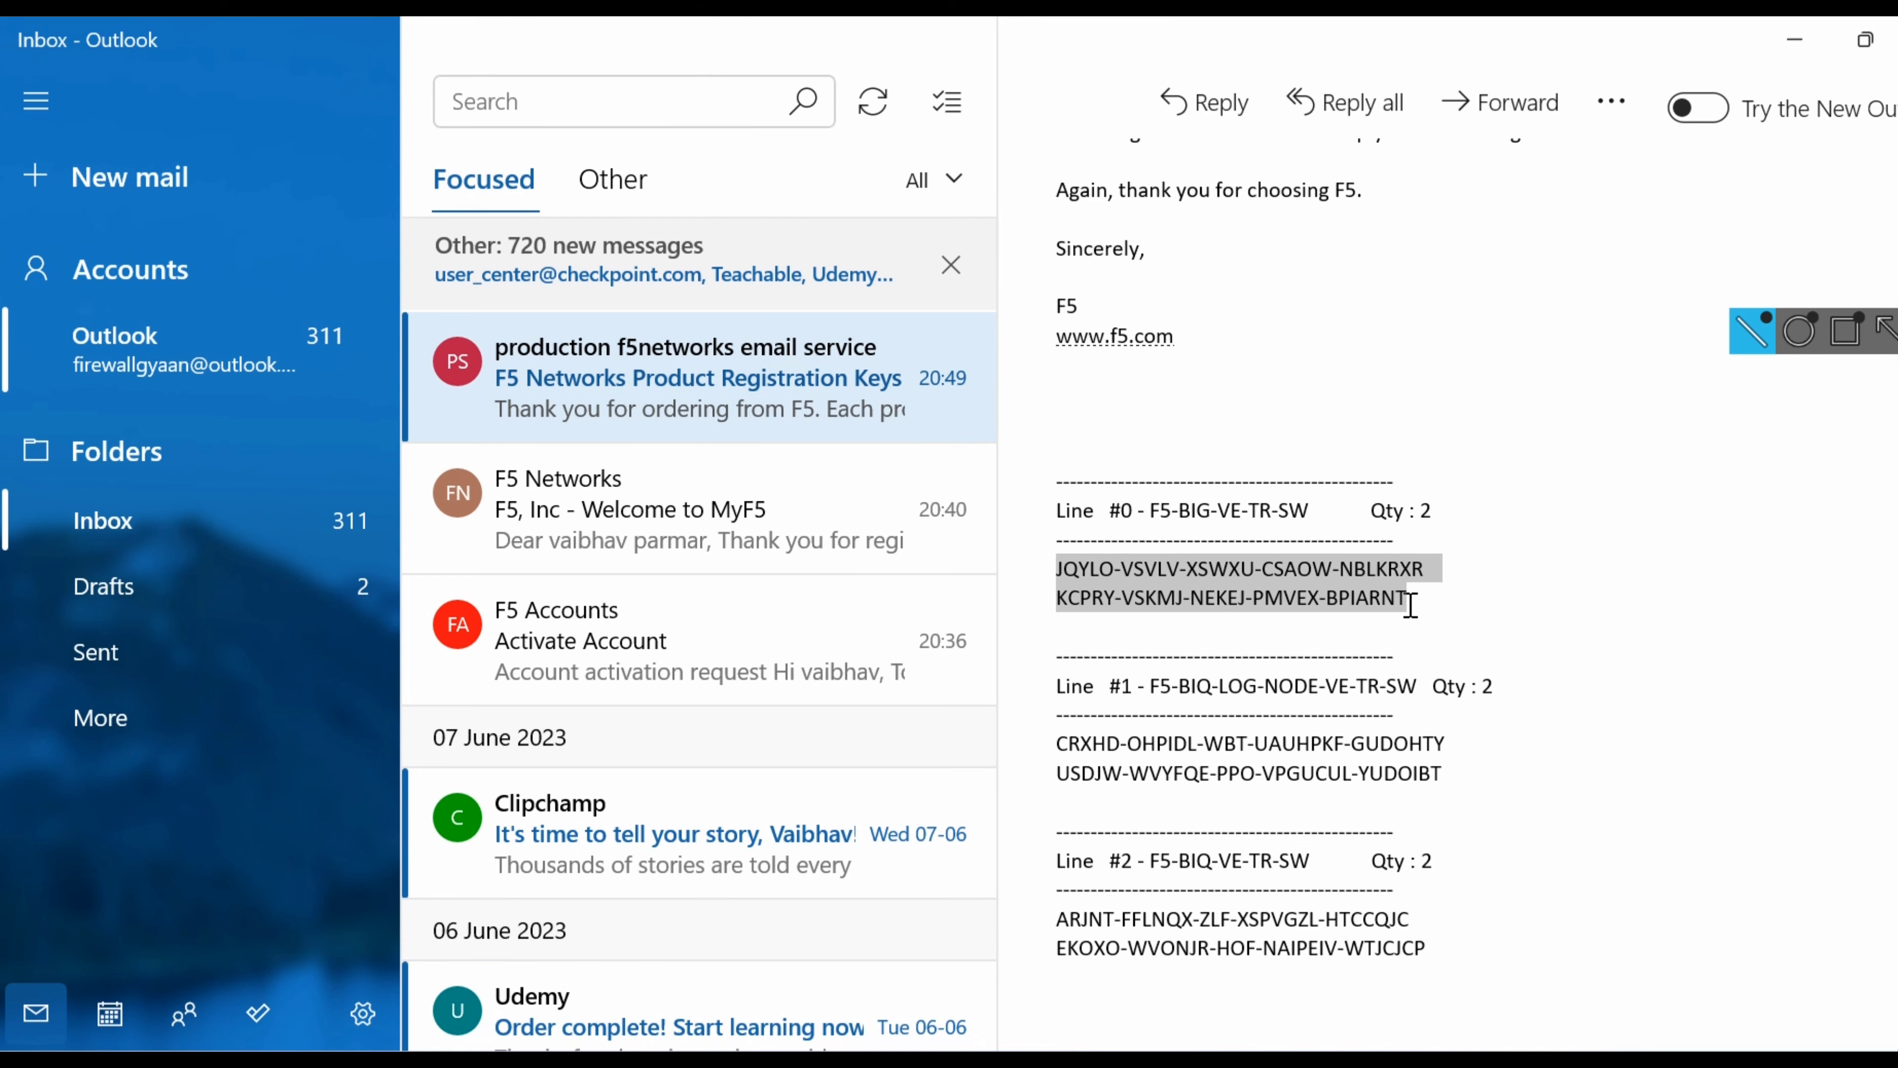
left_click(971, 1064)
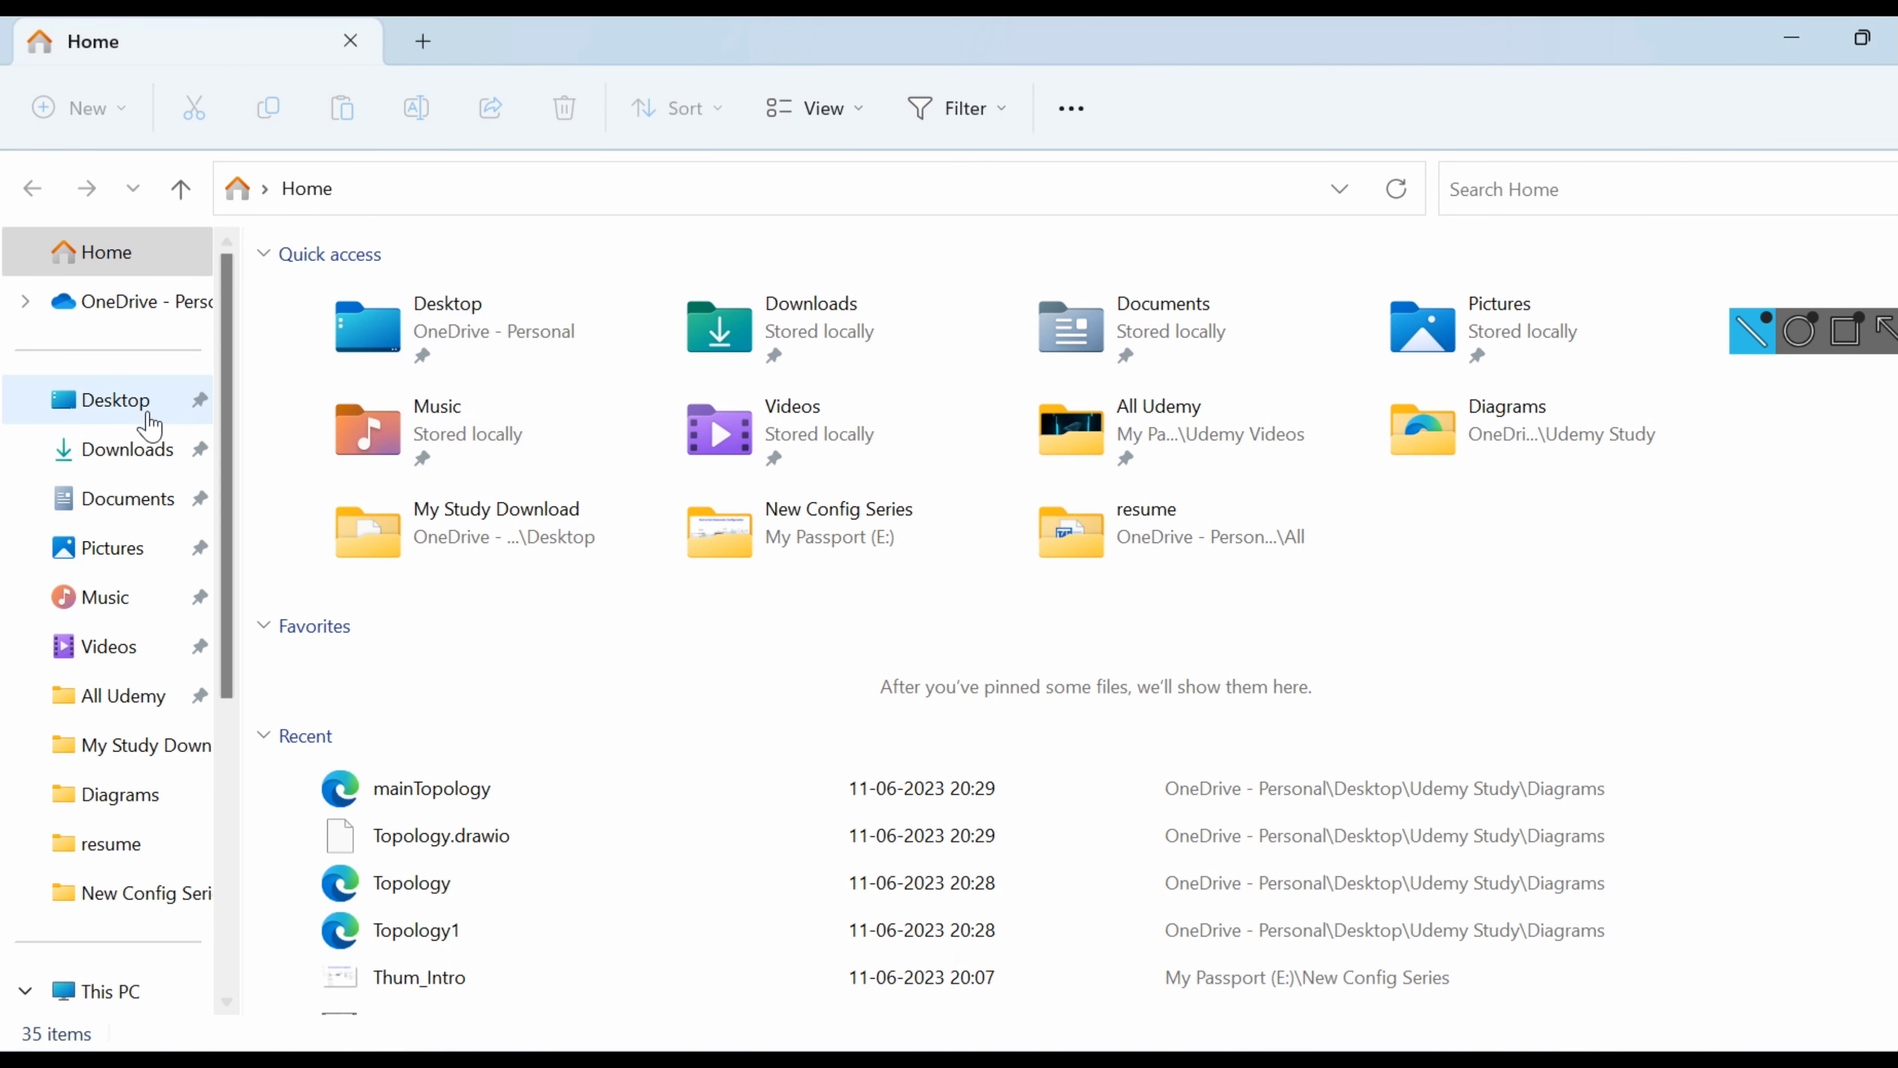
Check the Downloads folder and the BIG-IP download's progress, then open the My Passport (E:) drive.
left_click(133, 455)
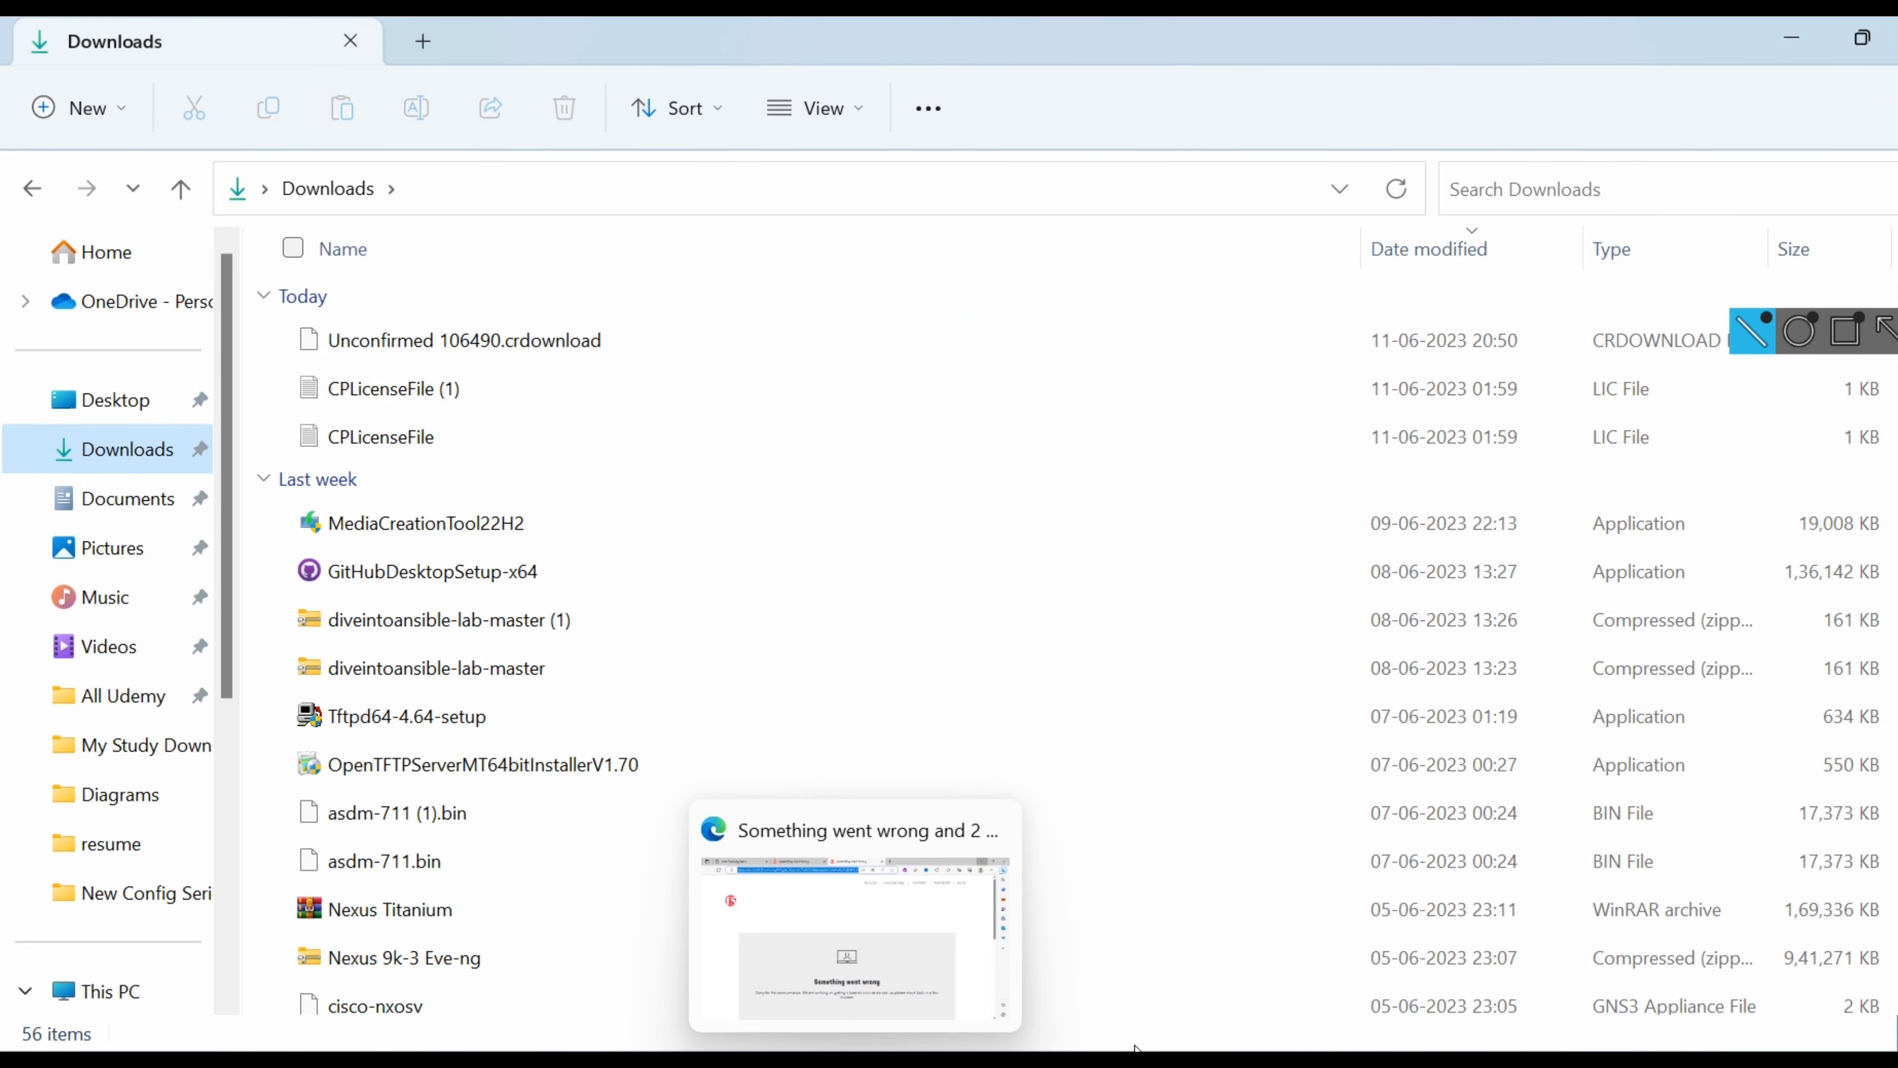
left_click(1031, 1063)
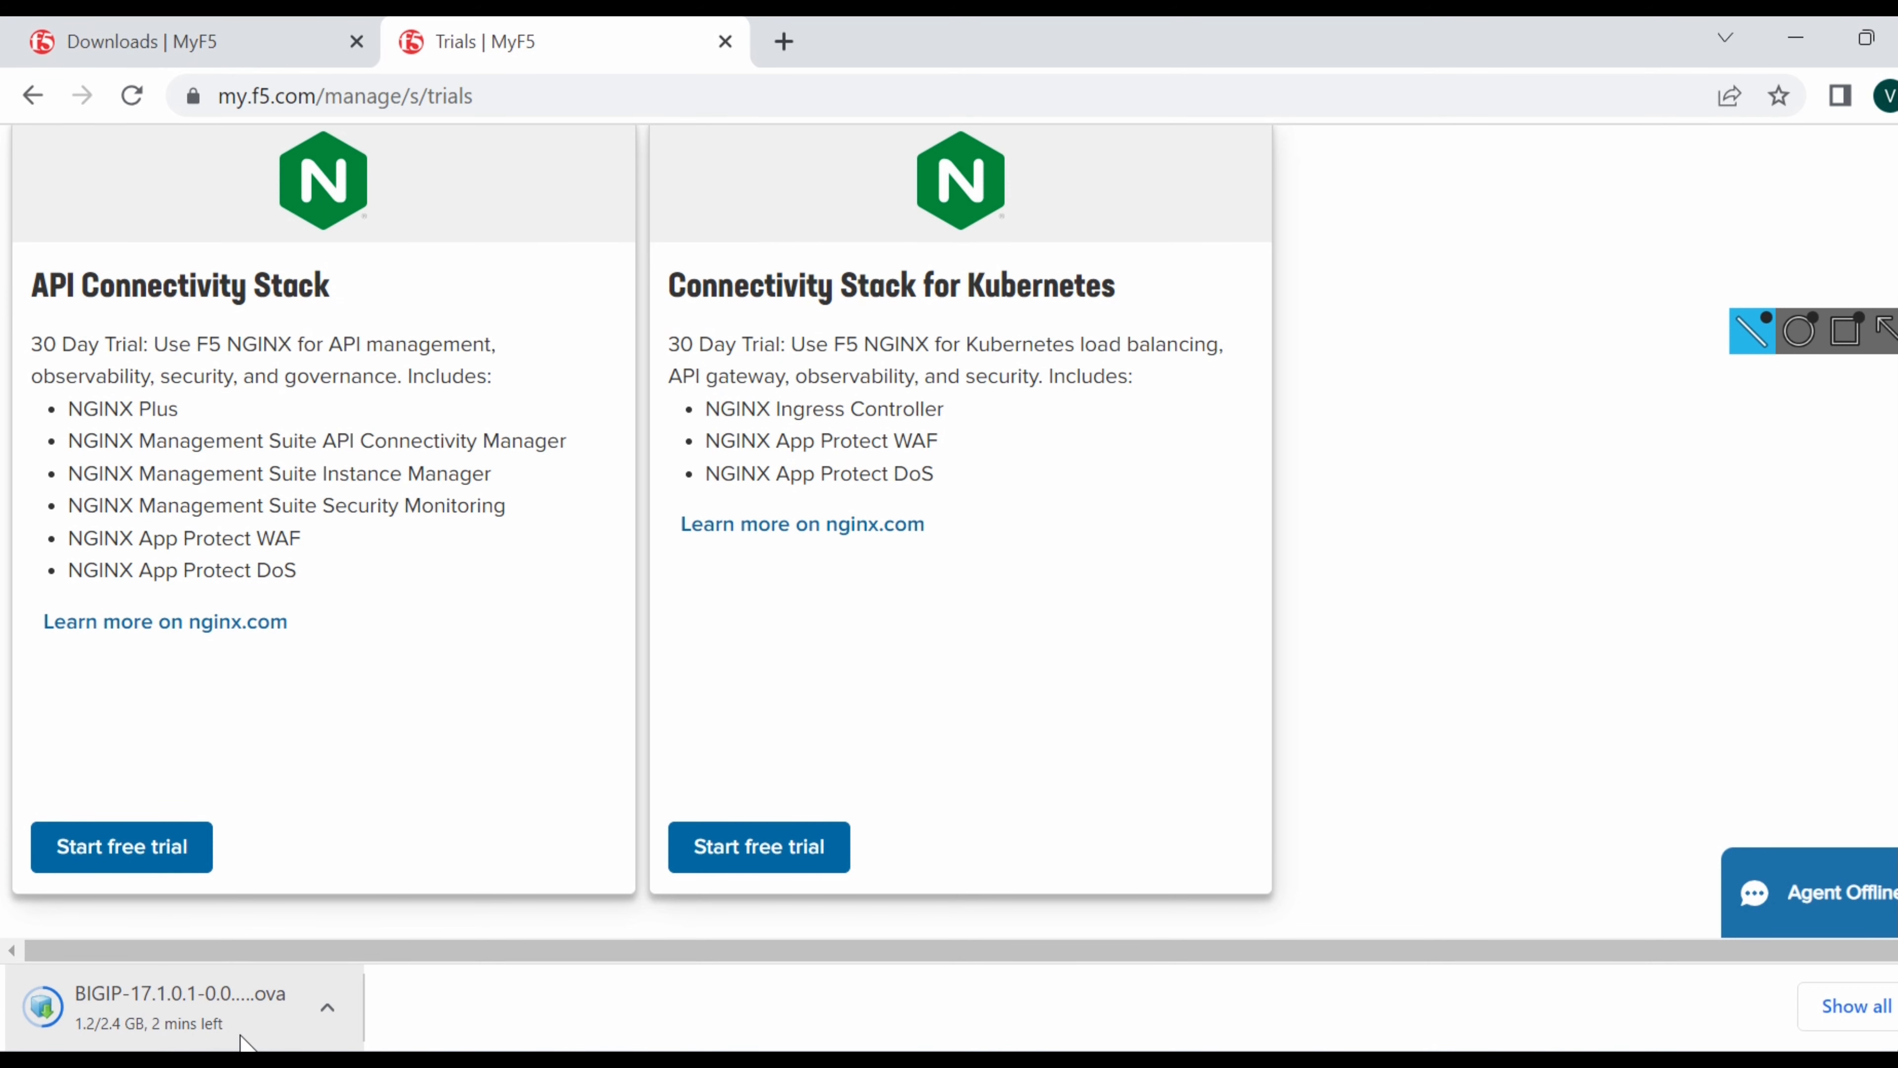
left_click(258, 1065)
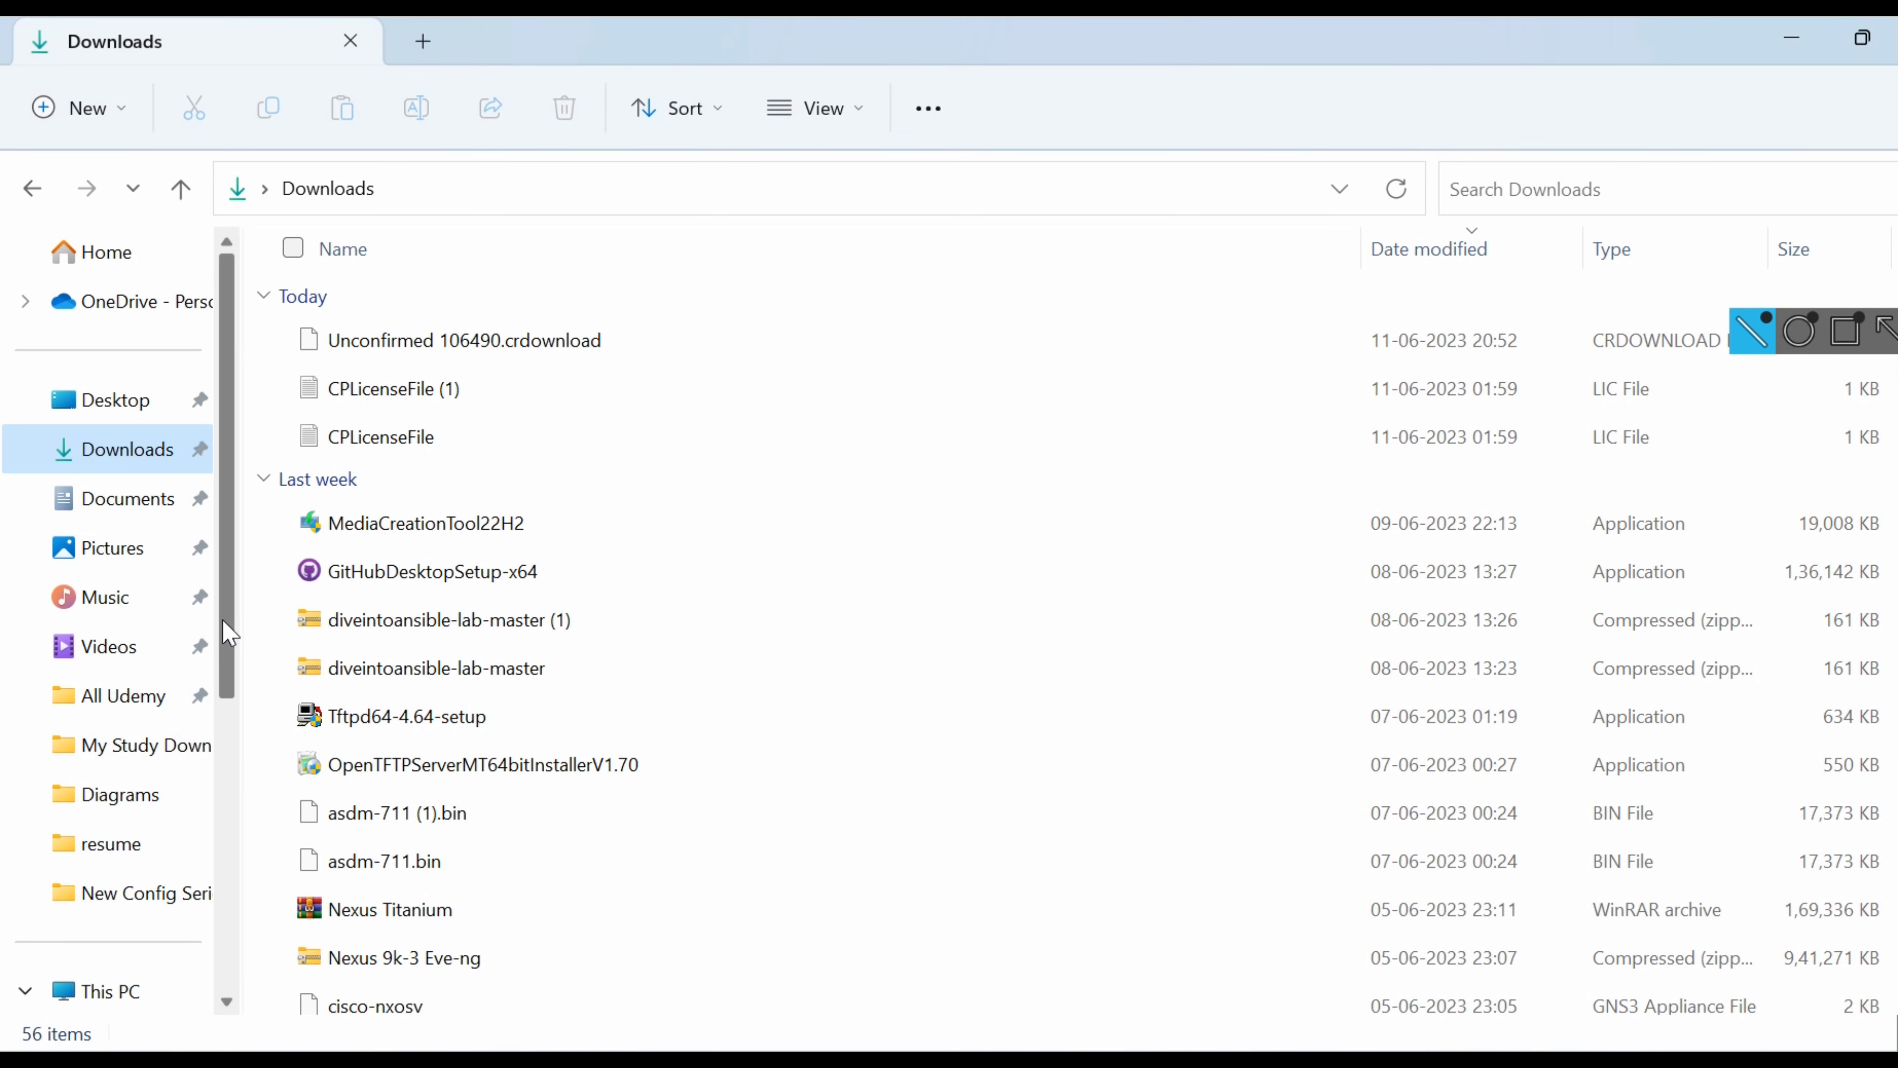
left_click_drag(229, 634, 224, 740)
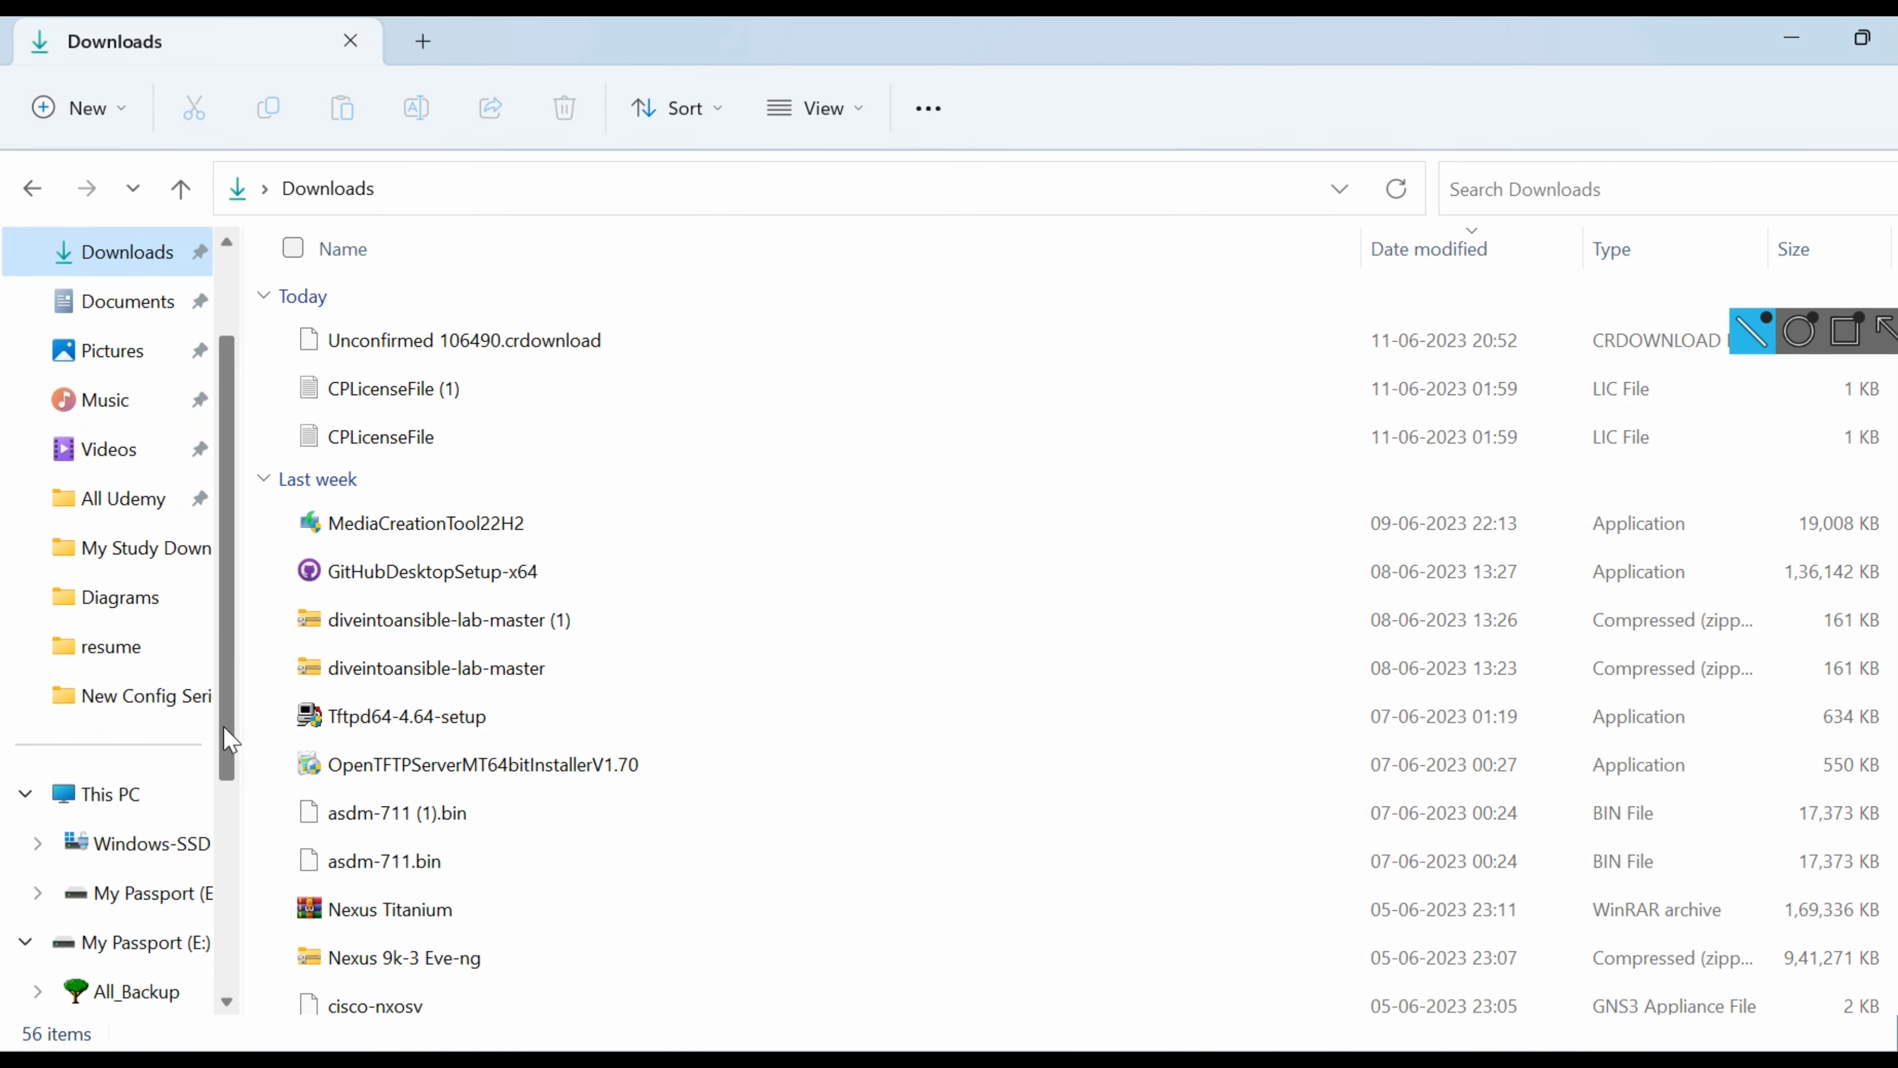
left_click(160, 959)
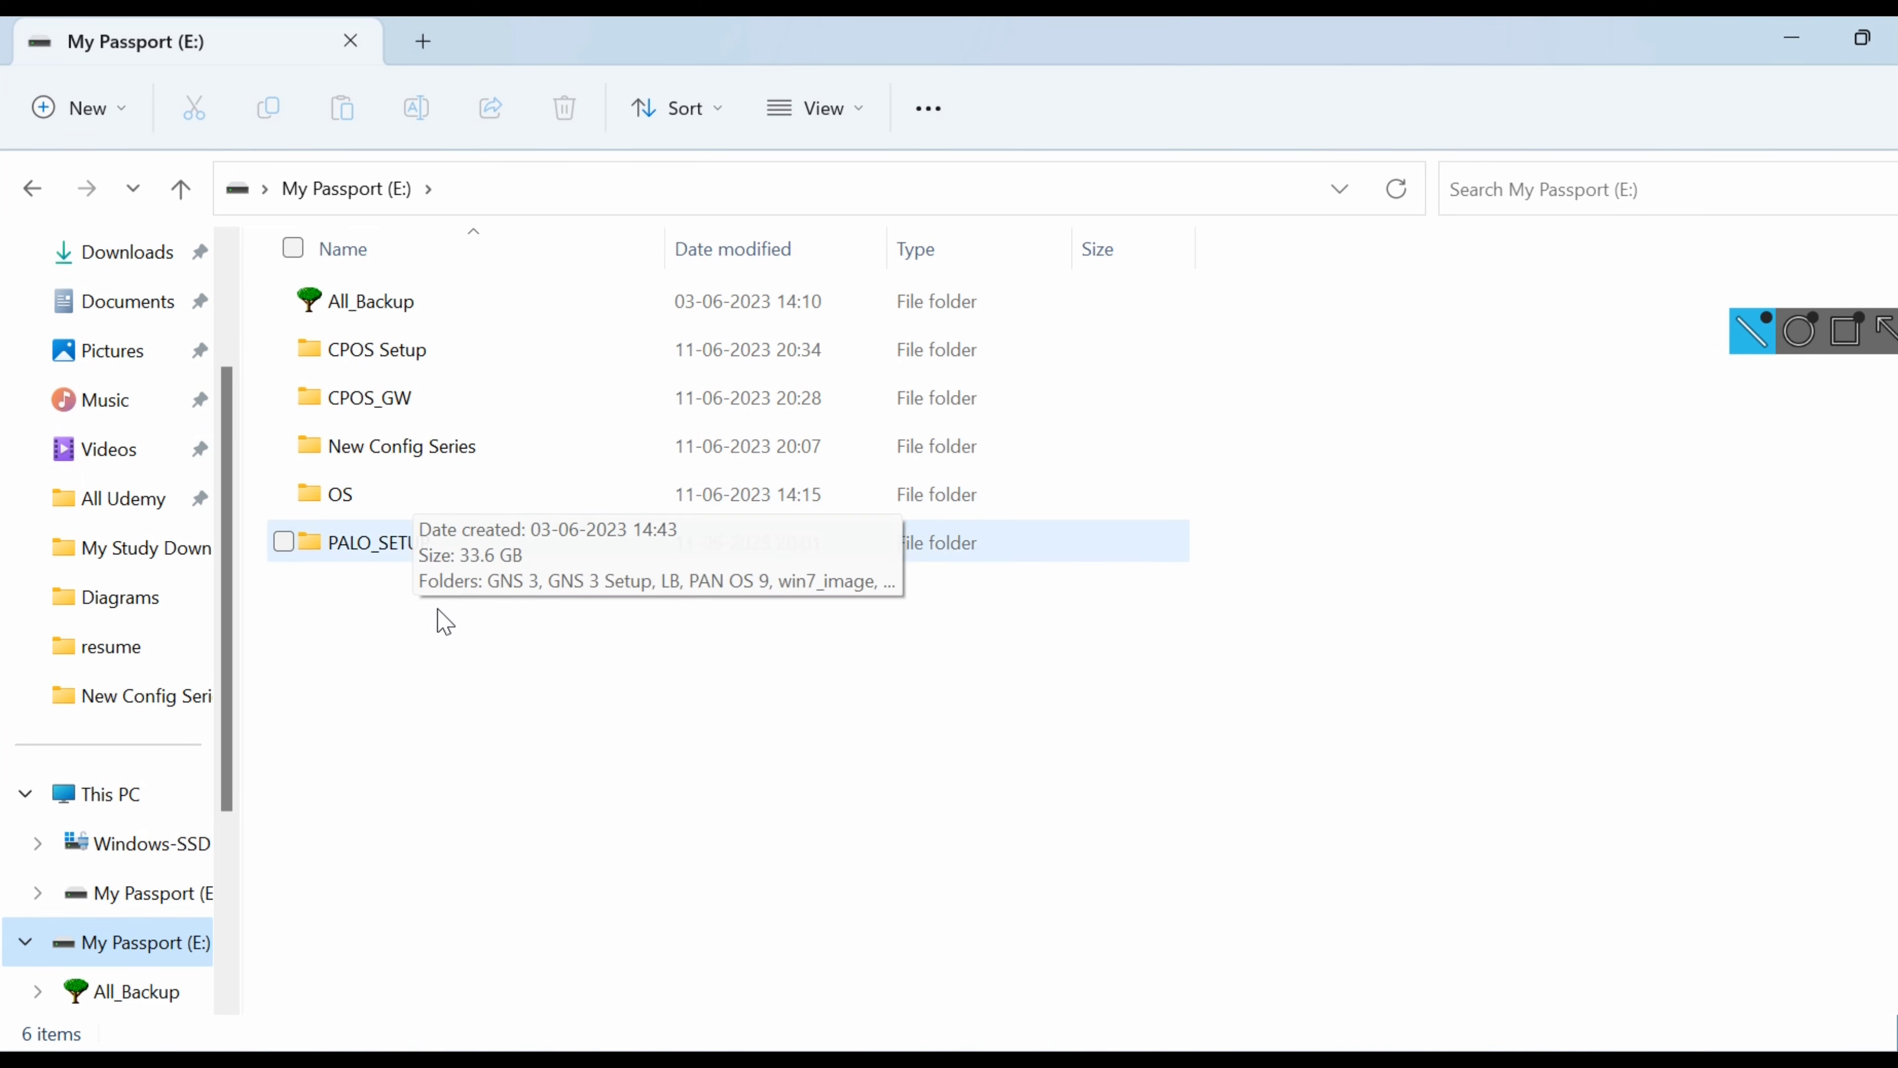
Create a new folder named F5LB_SETUP on My Passport (E:) and minimize File Explorer.
right_click(458, 662)
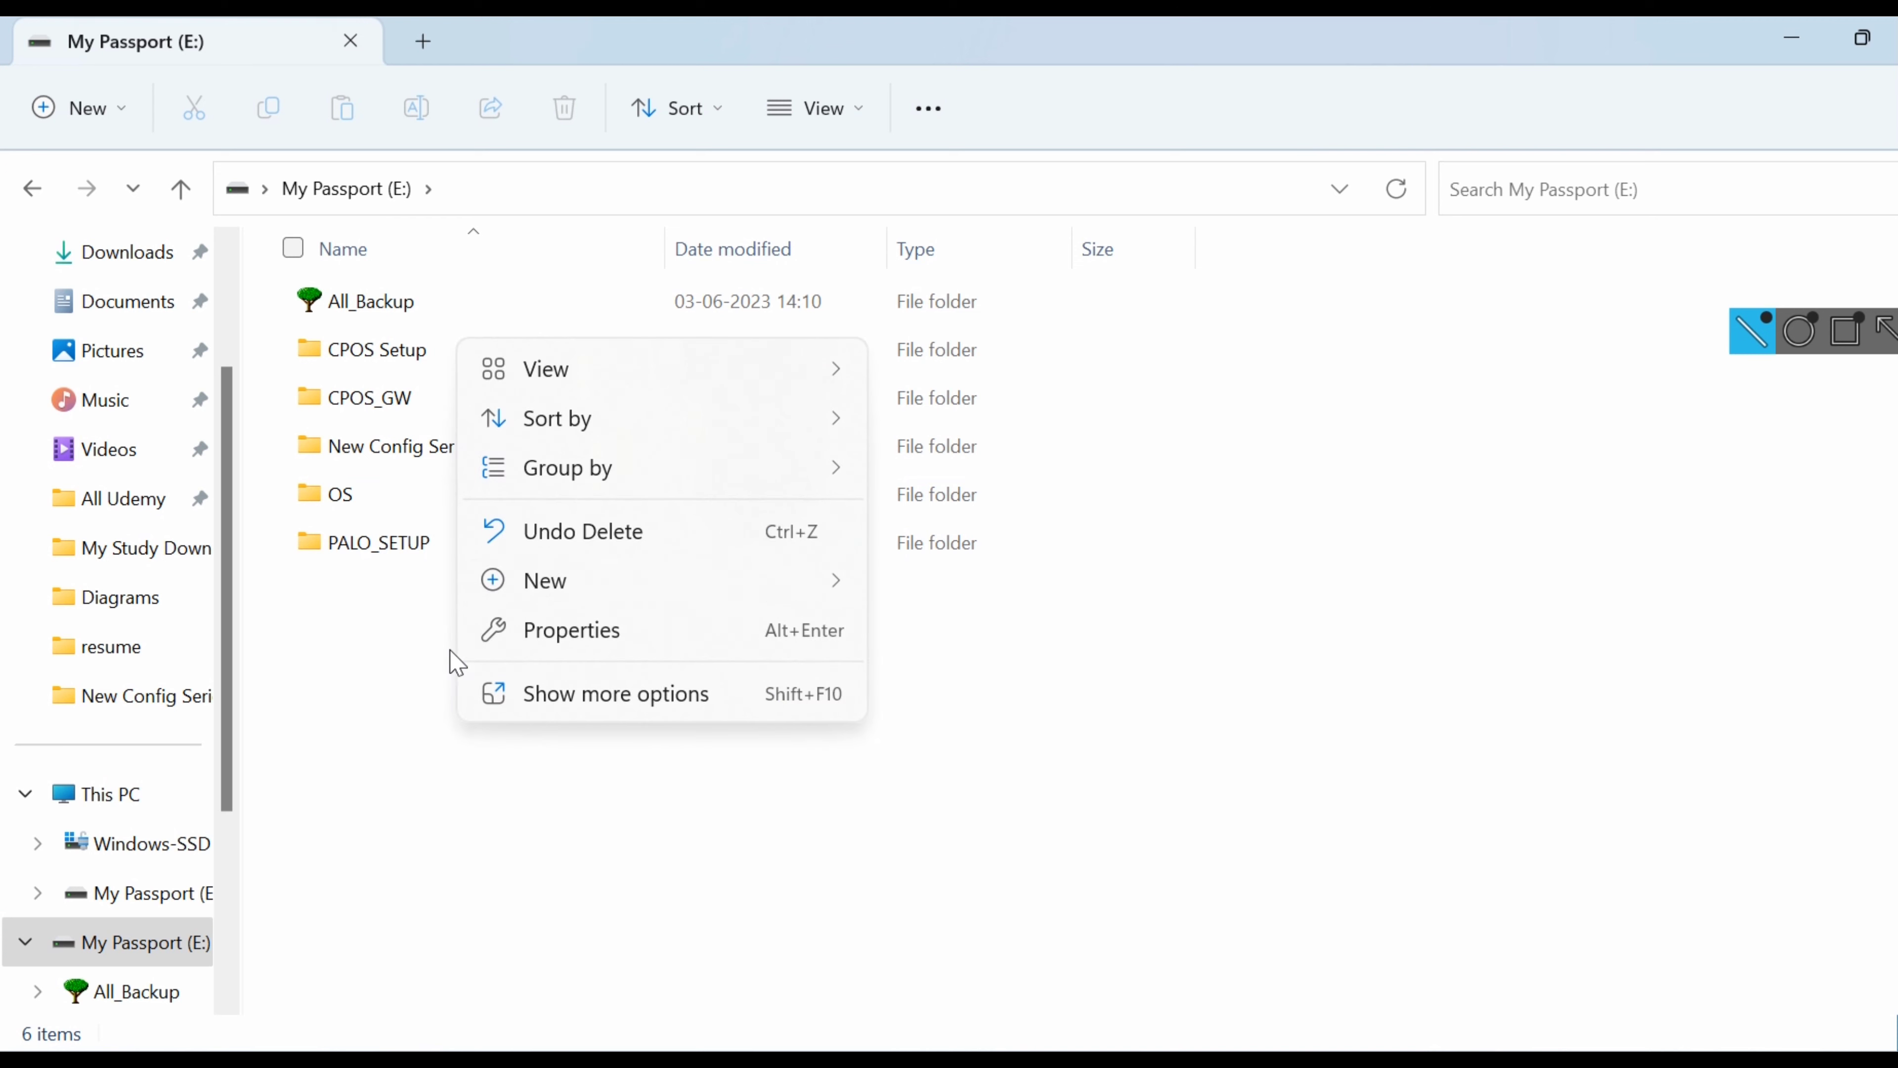
mouse_move(837, 584)
left_click(941, 588)
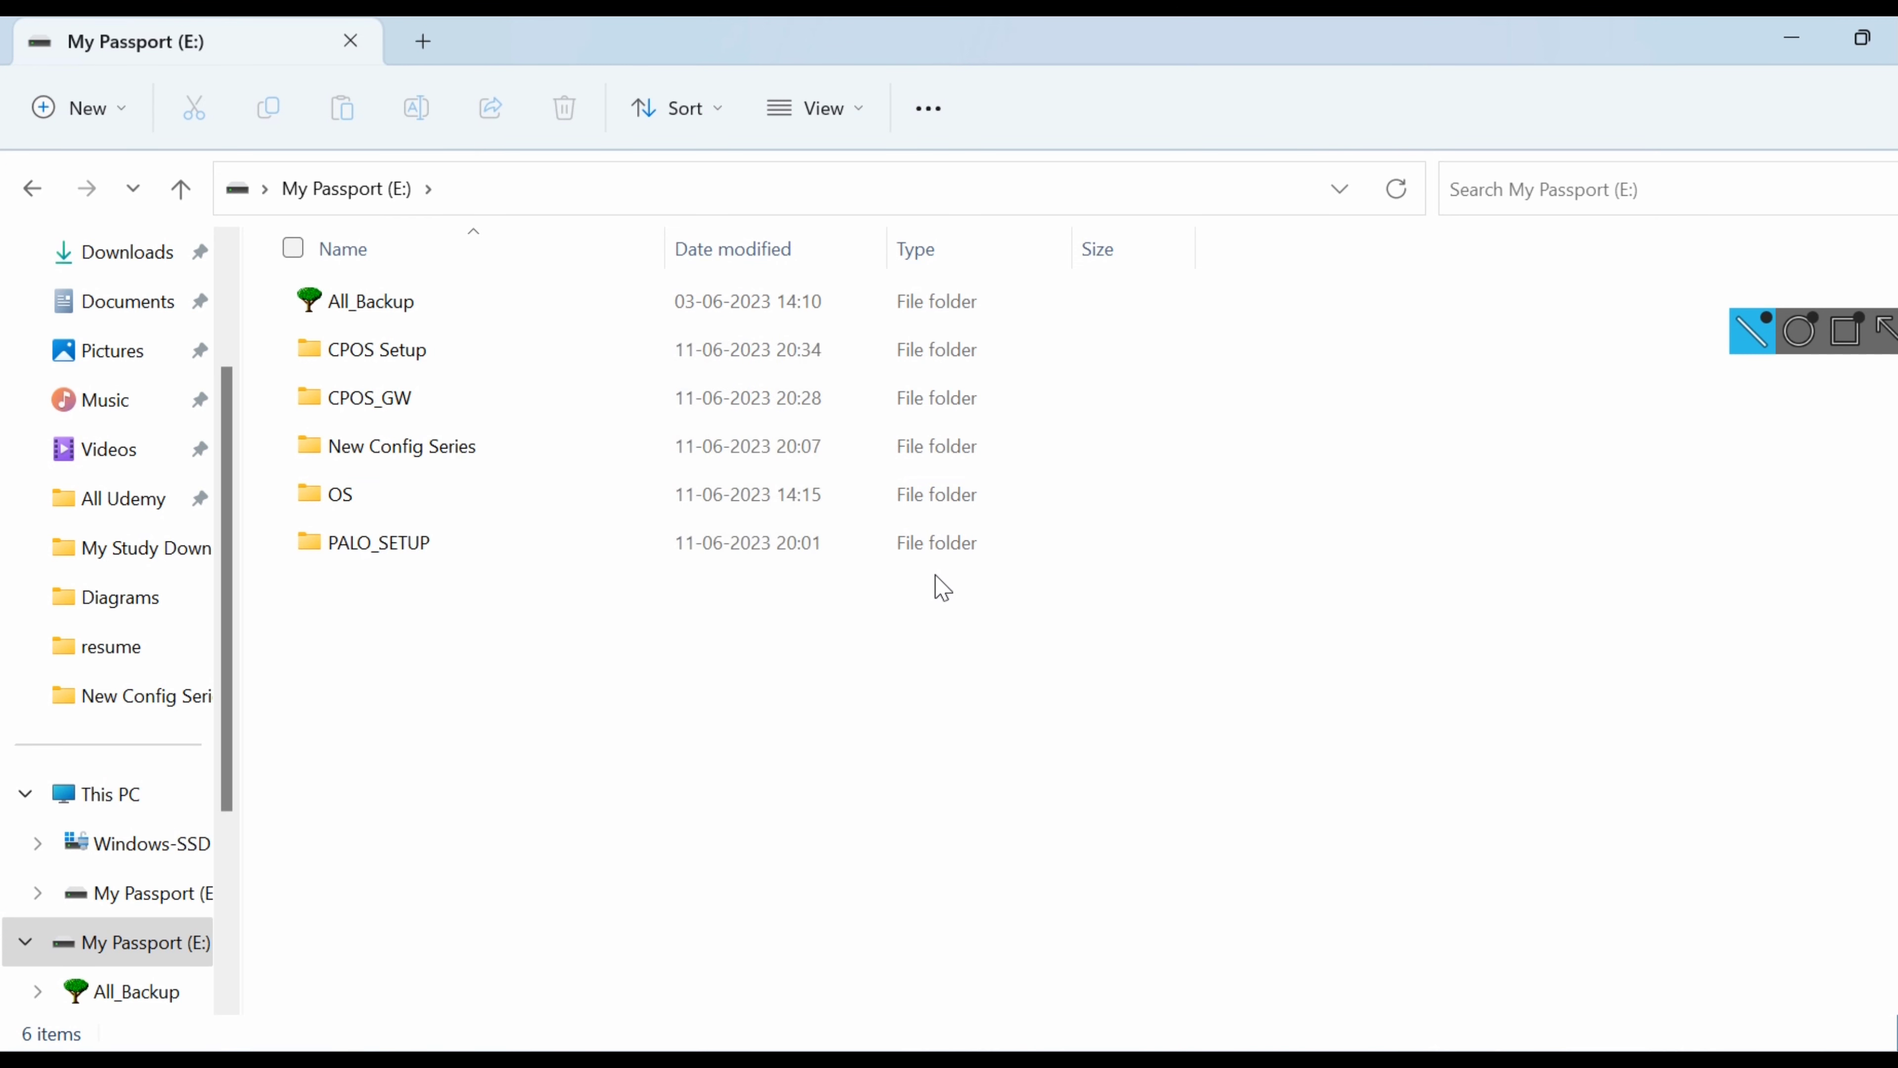
key("BackSpace")
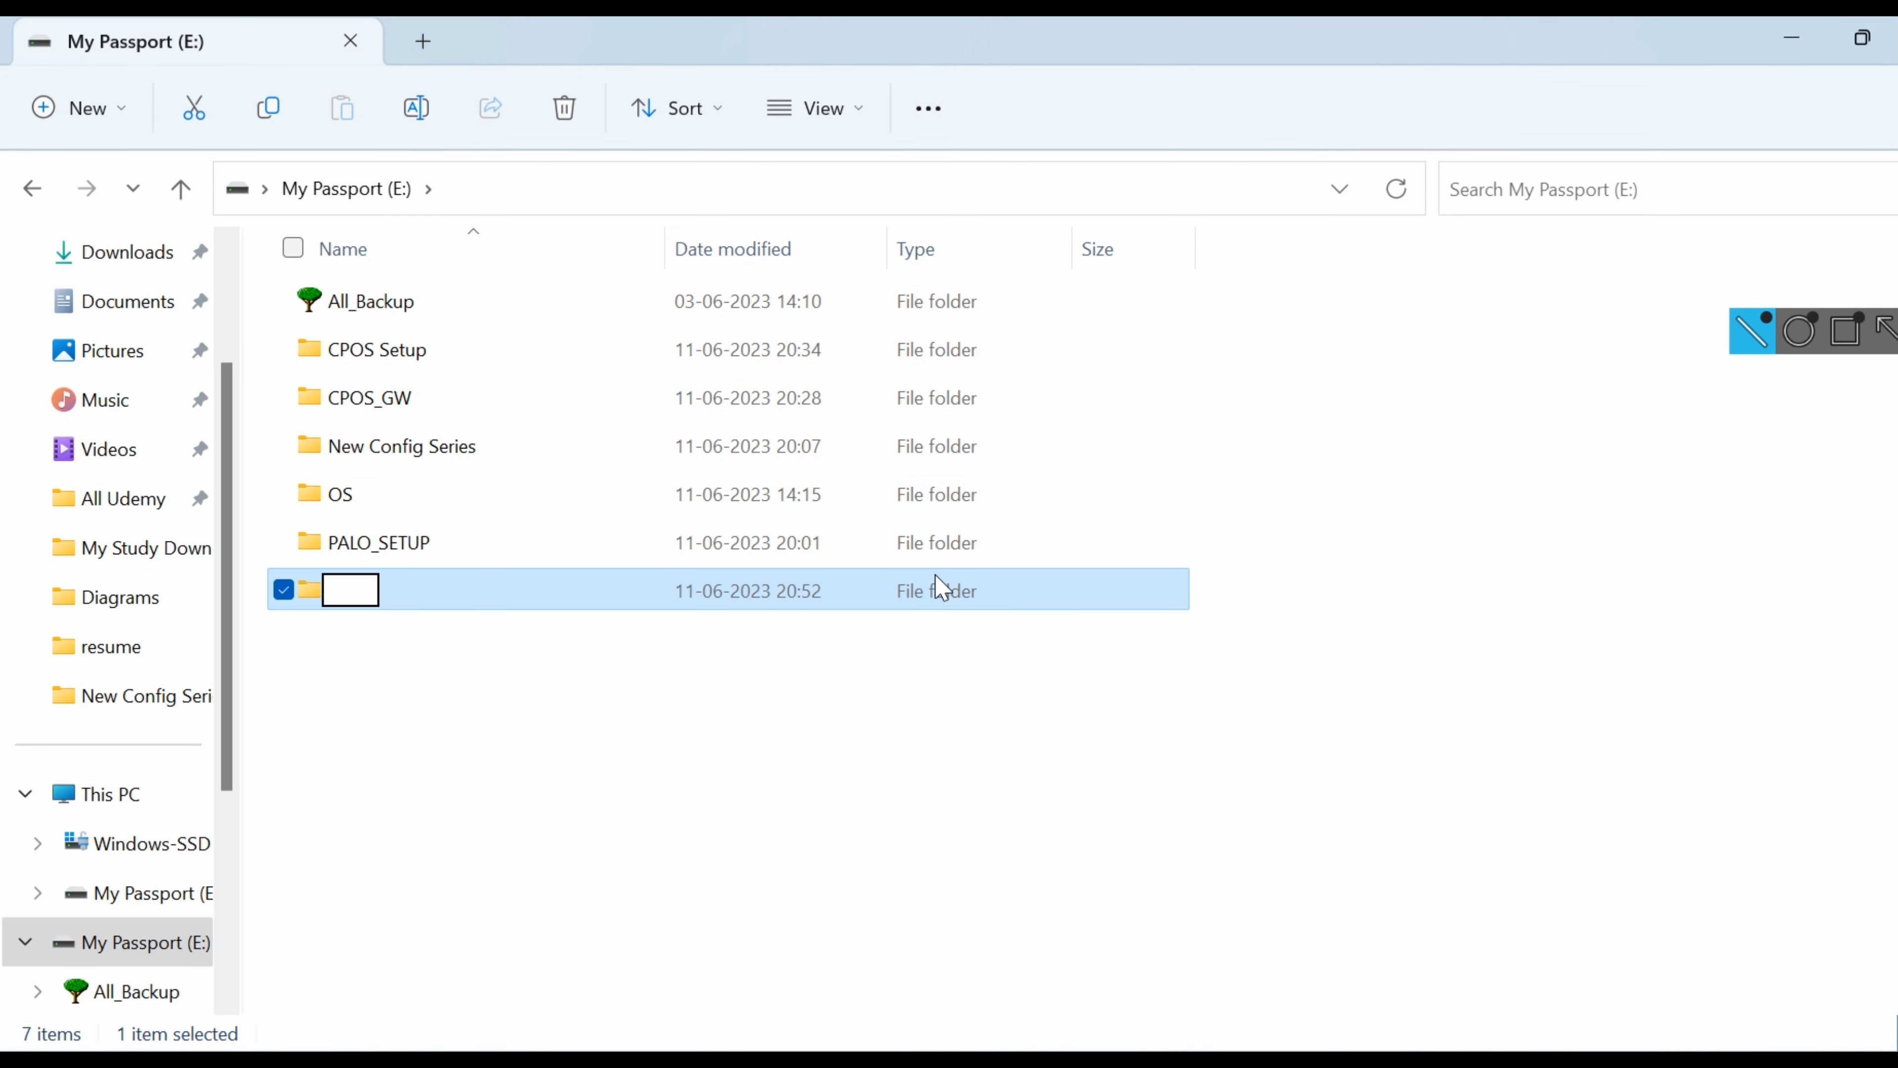
type("F5LB_")
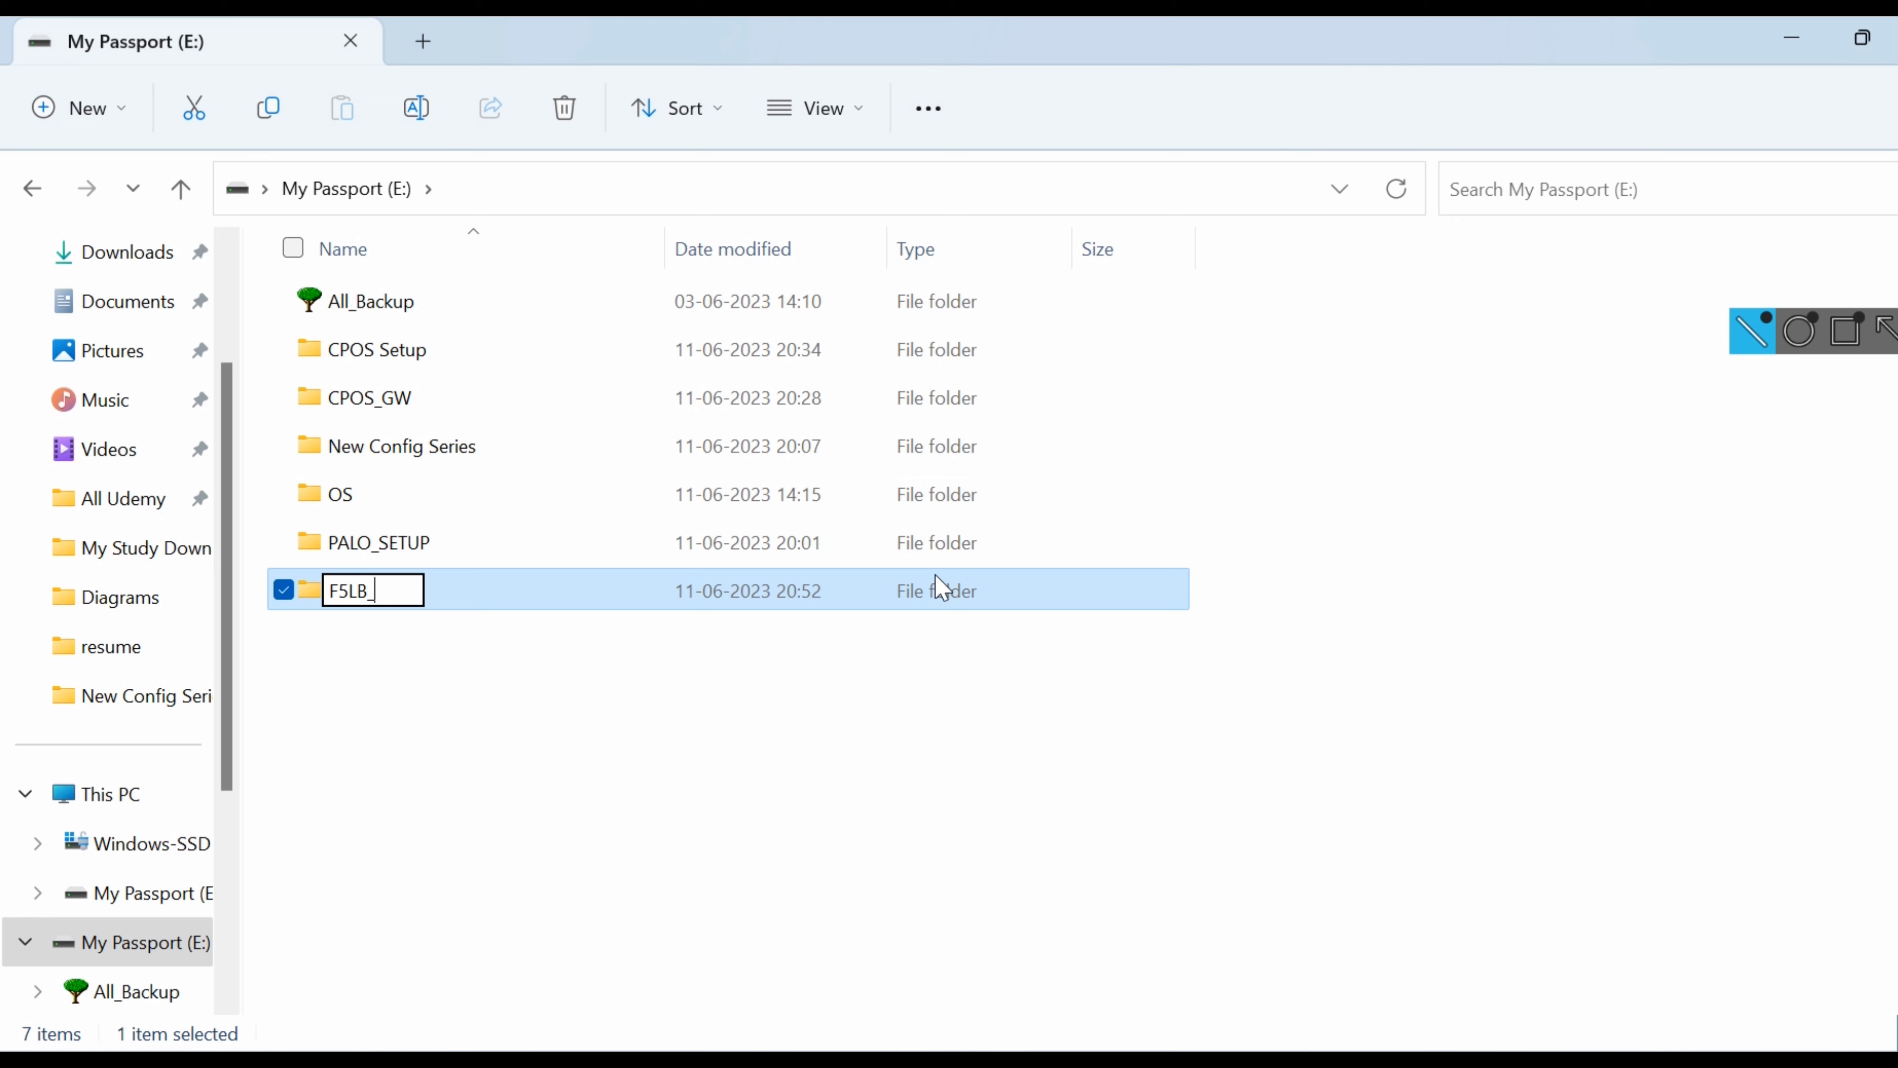
type("Setup")
key("BackSpace")
key("BackSpace")
key("BackSpace")
key("BackSpace")
type("ET")
key("Caps_Lock")
type("UP")
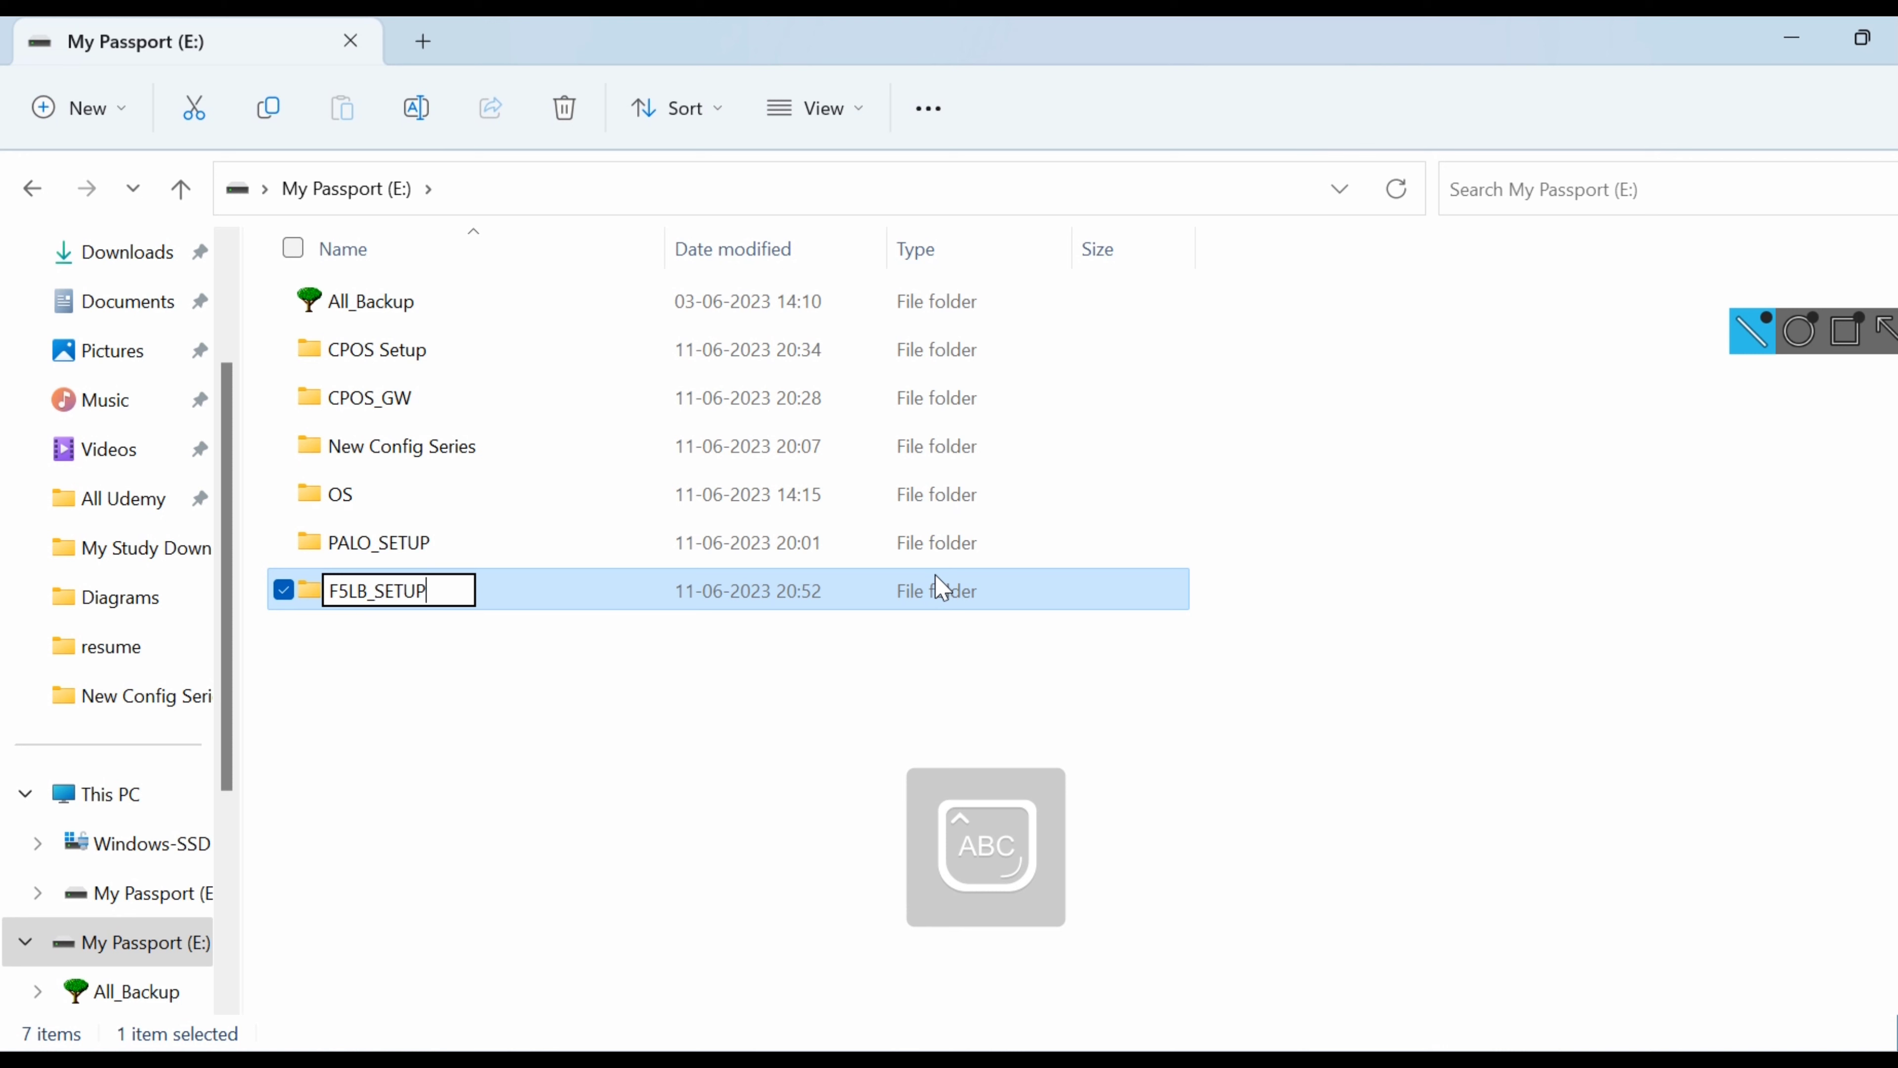
left_click(562, 645)
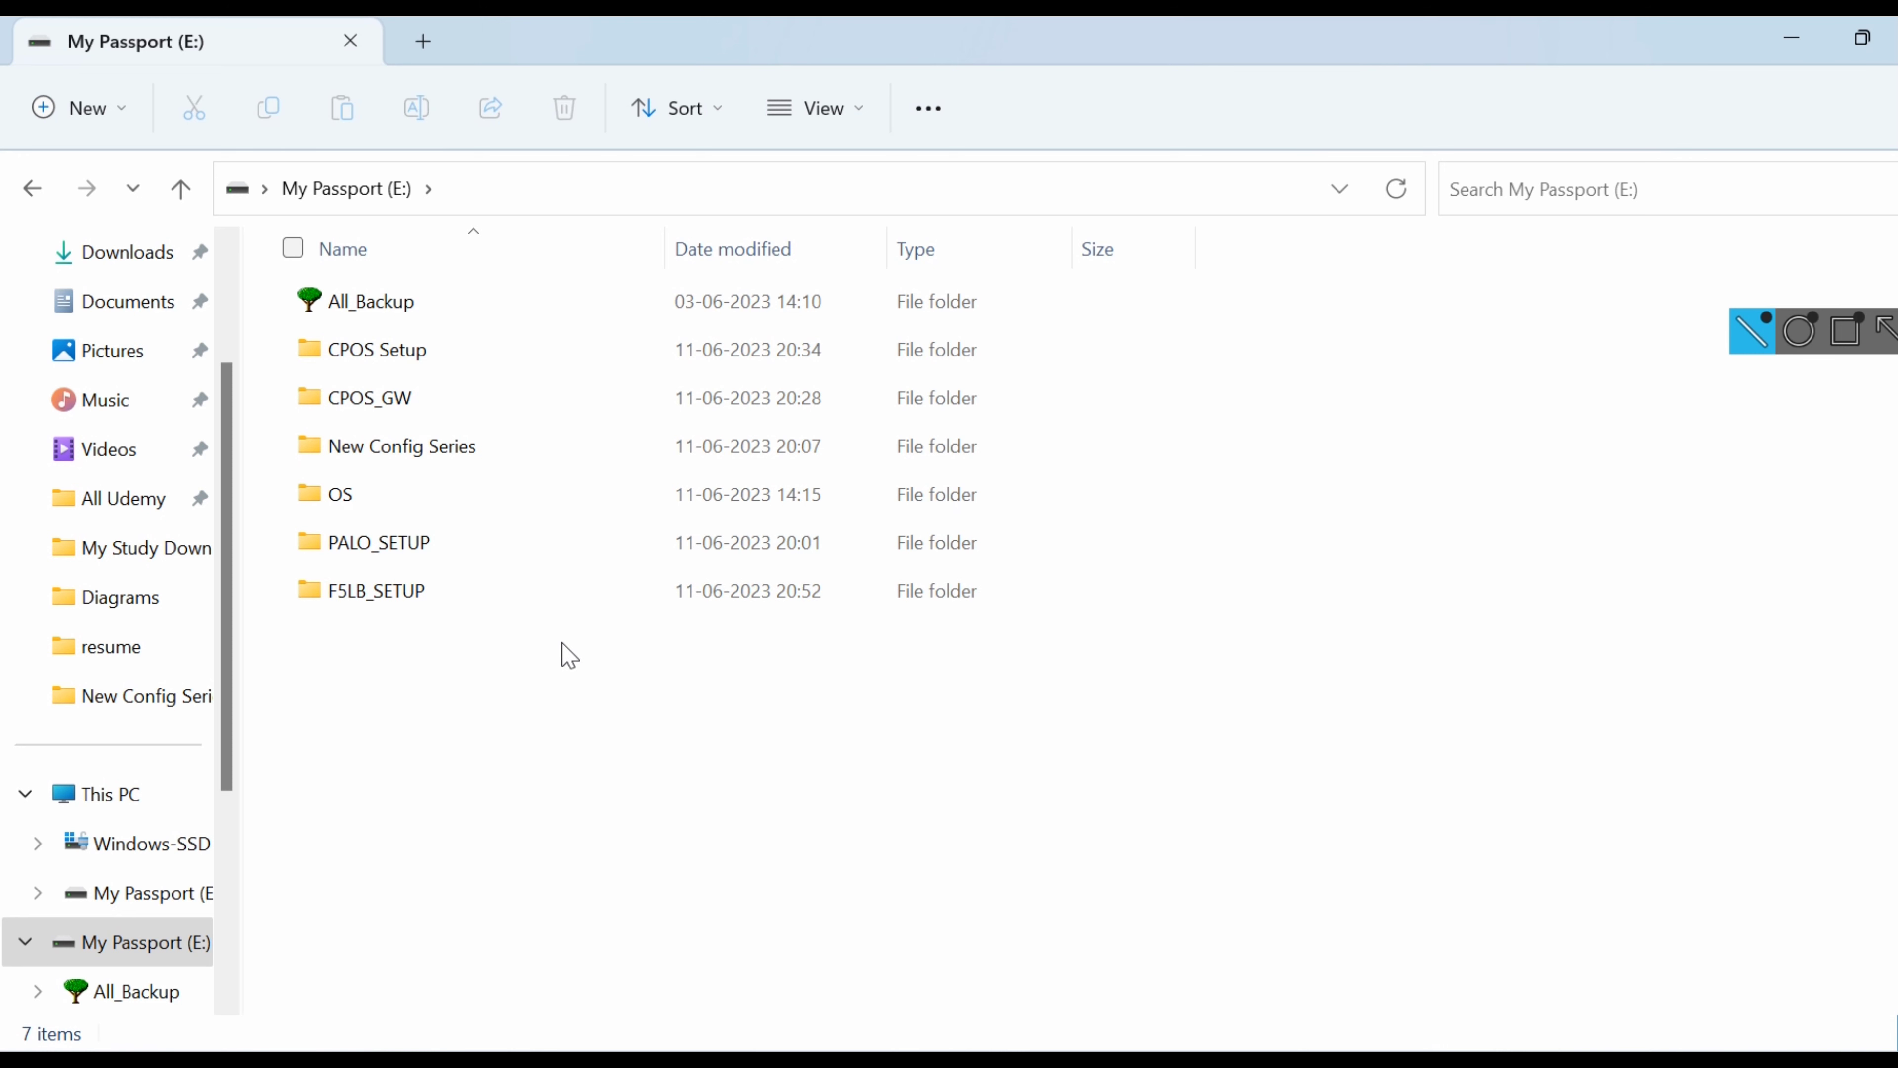
left_click(1793, 45)
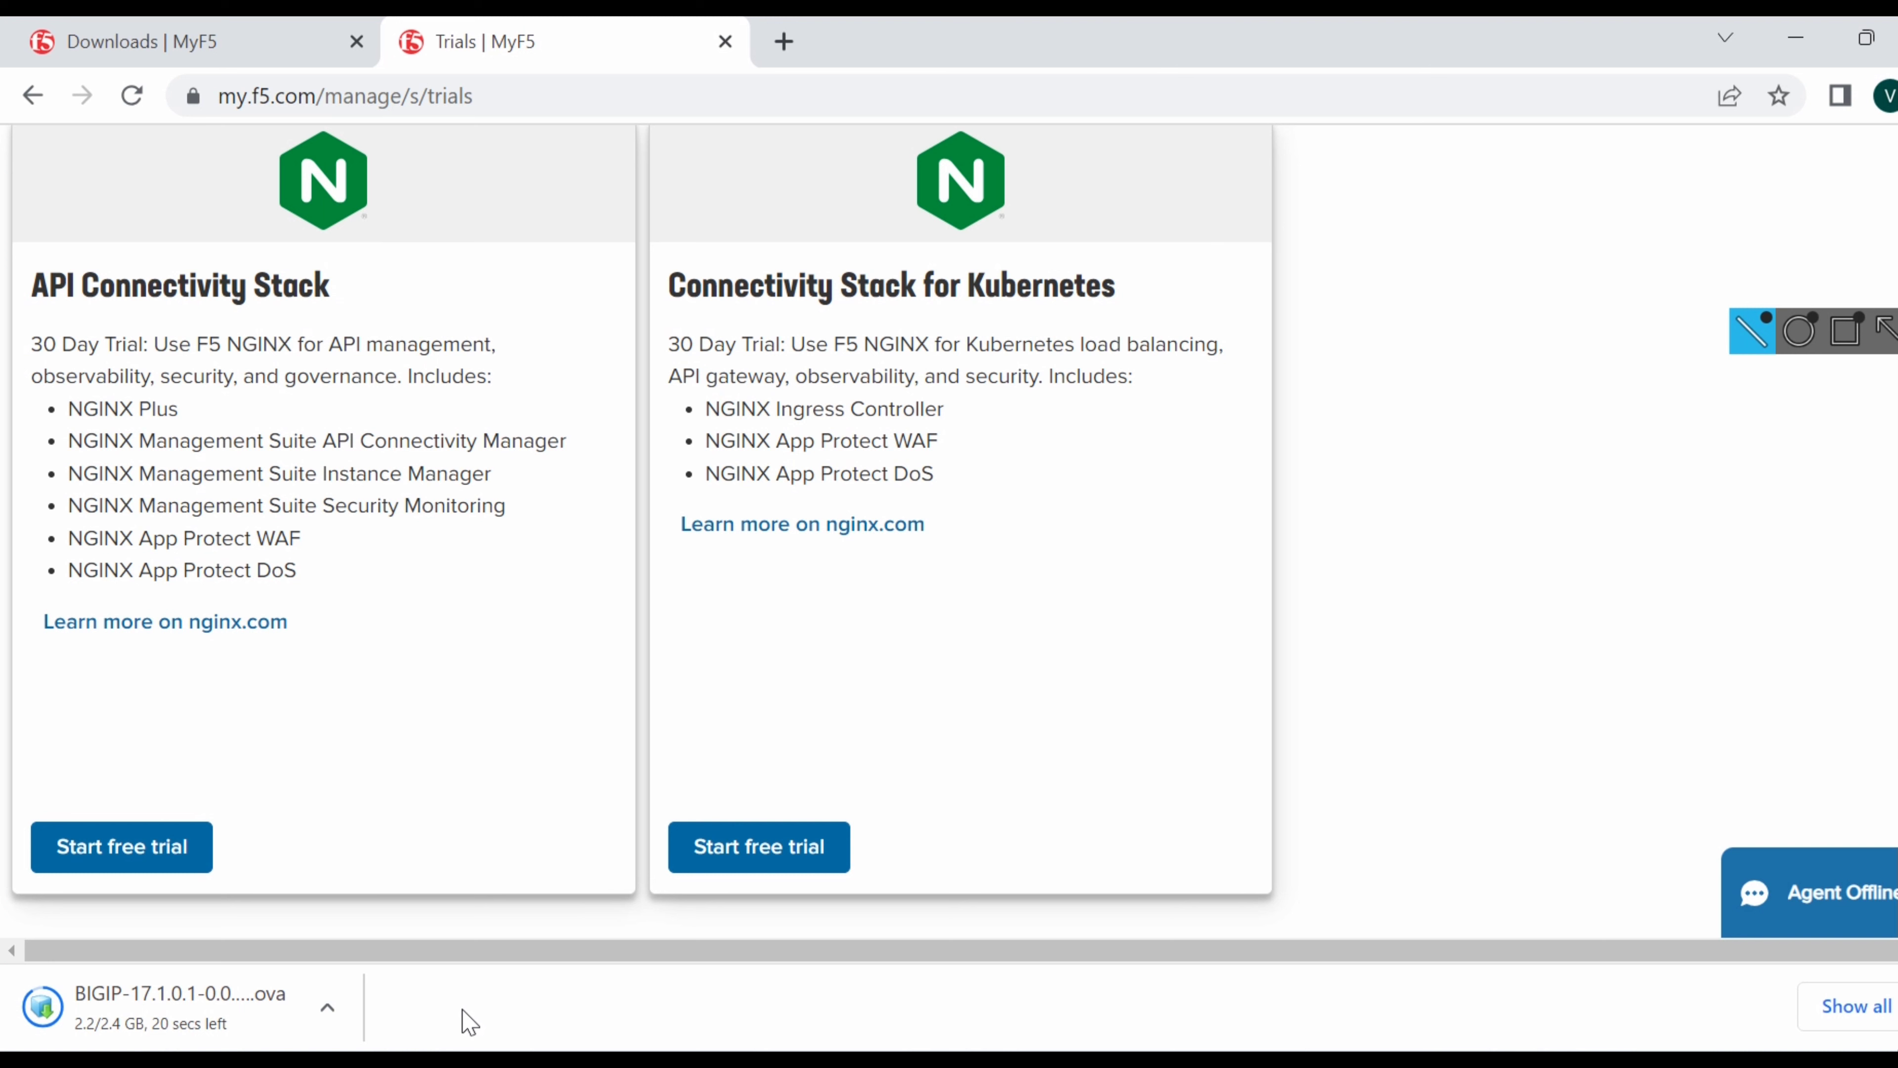
Show the downloaded BIG-IP 17.1.0.1 OVA file in its Downloads folder.
left_click(343, 1034)
left_click(445, 909)
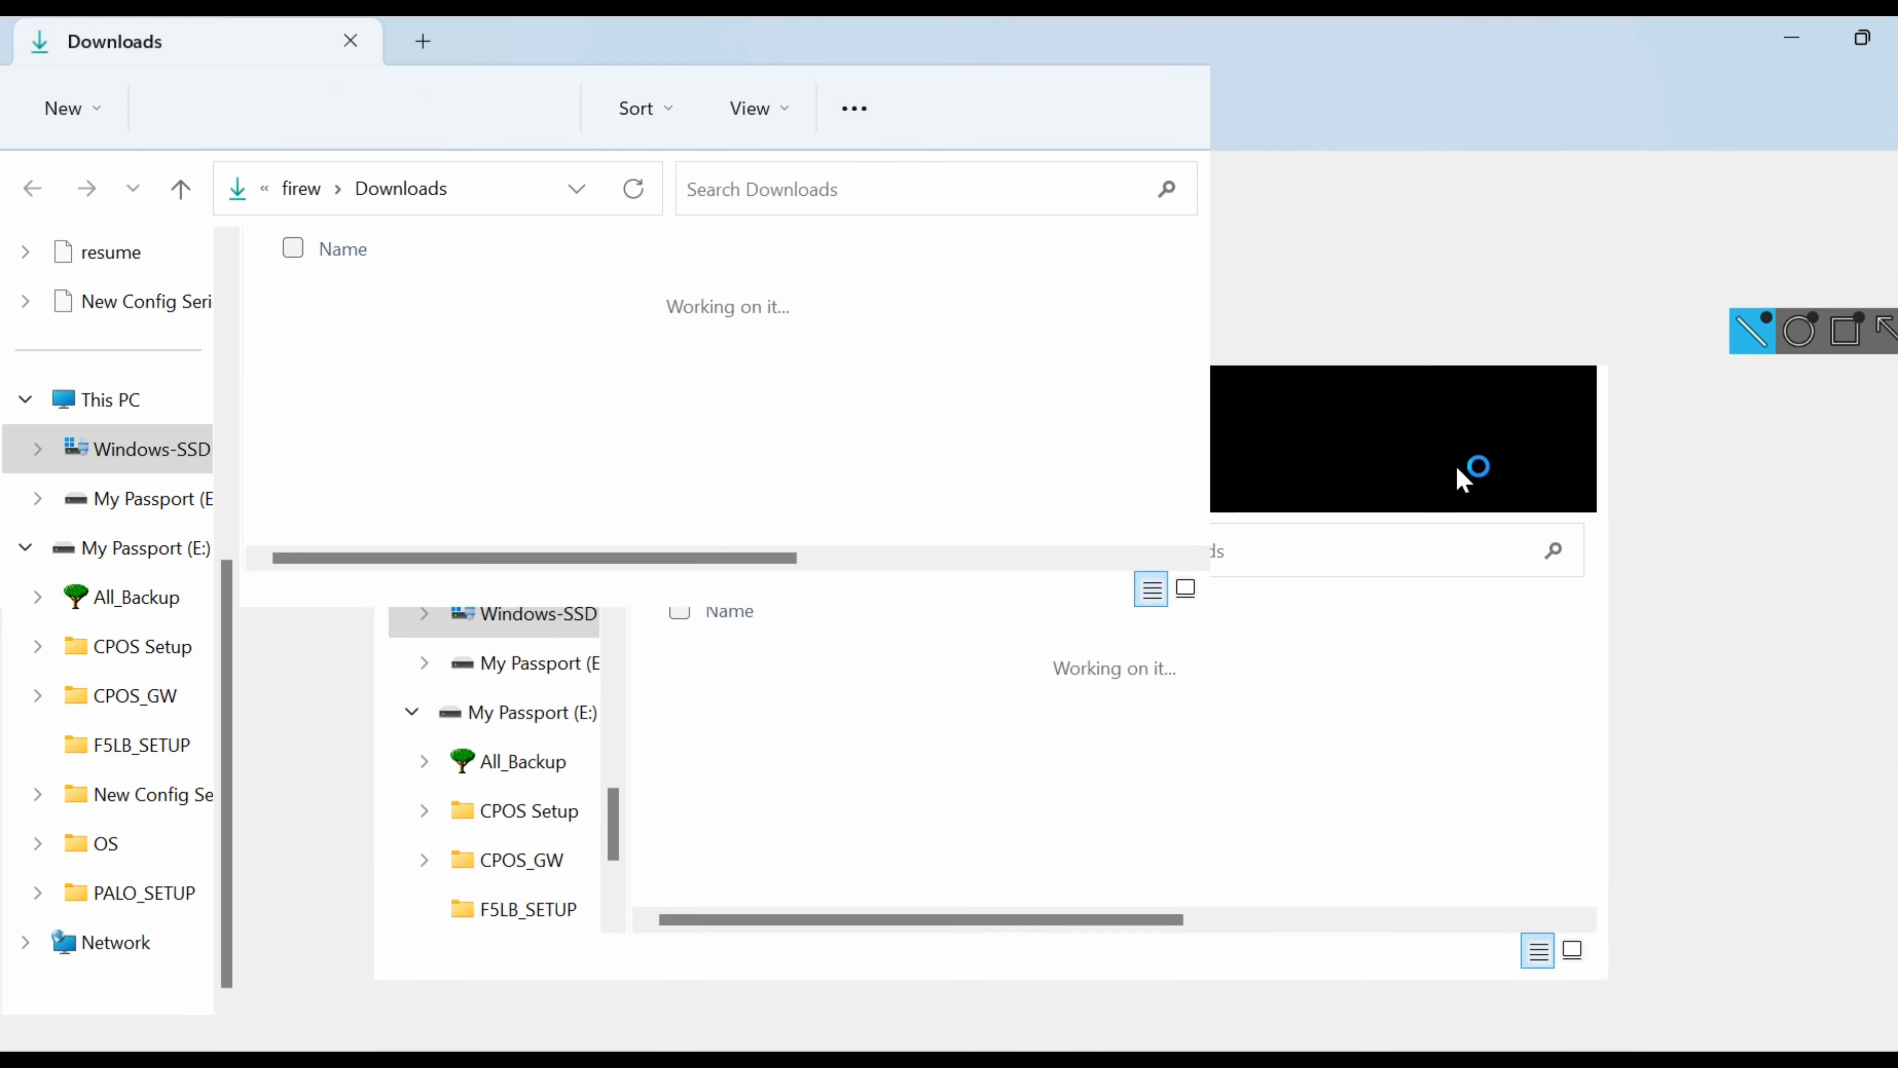
Find and select the BIGIP-17.1.0.1 .ova file in the Downloads folder.
scroll(766, 594, "down", 1)
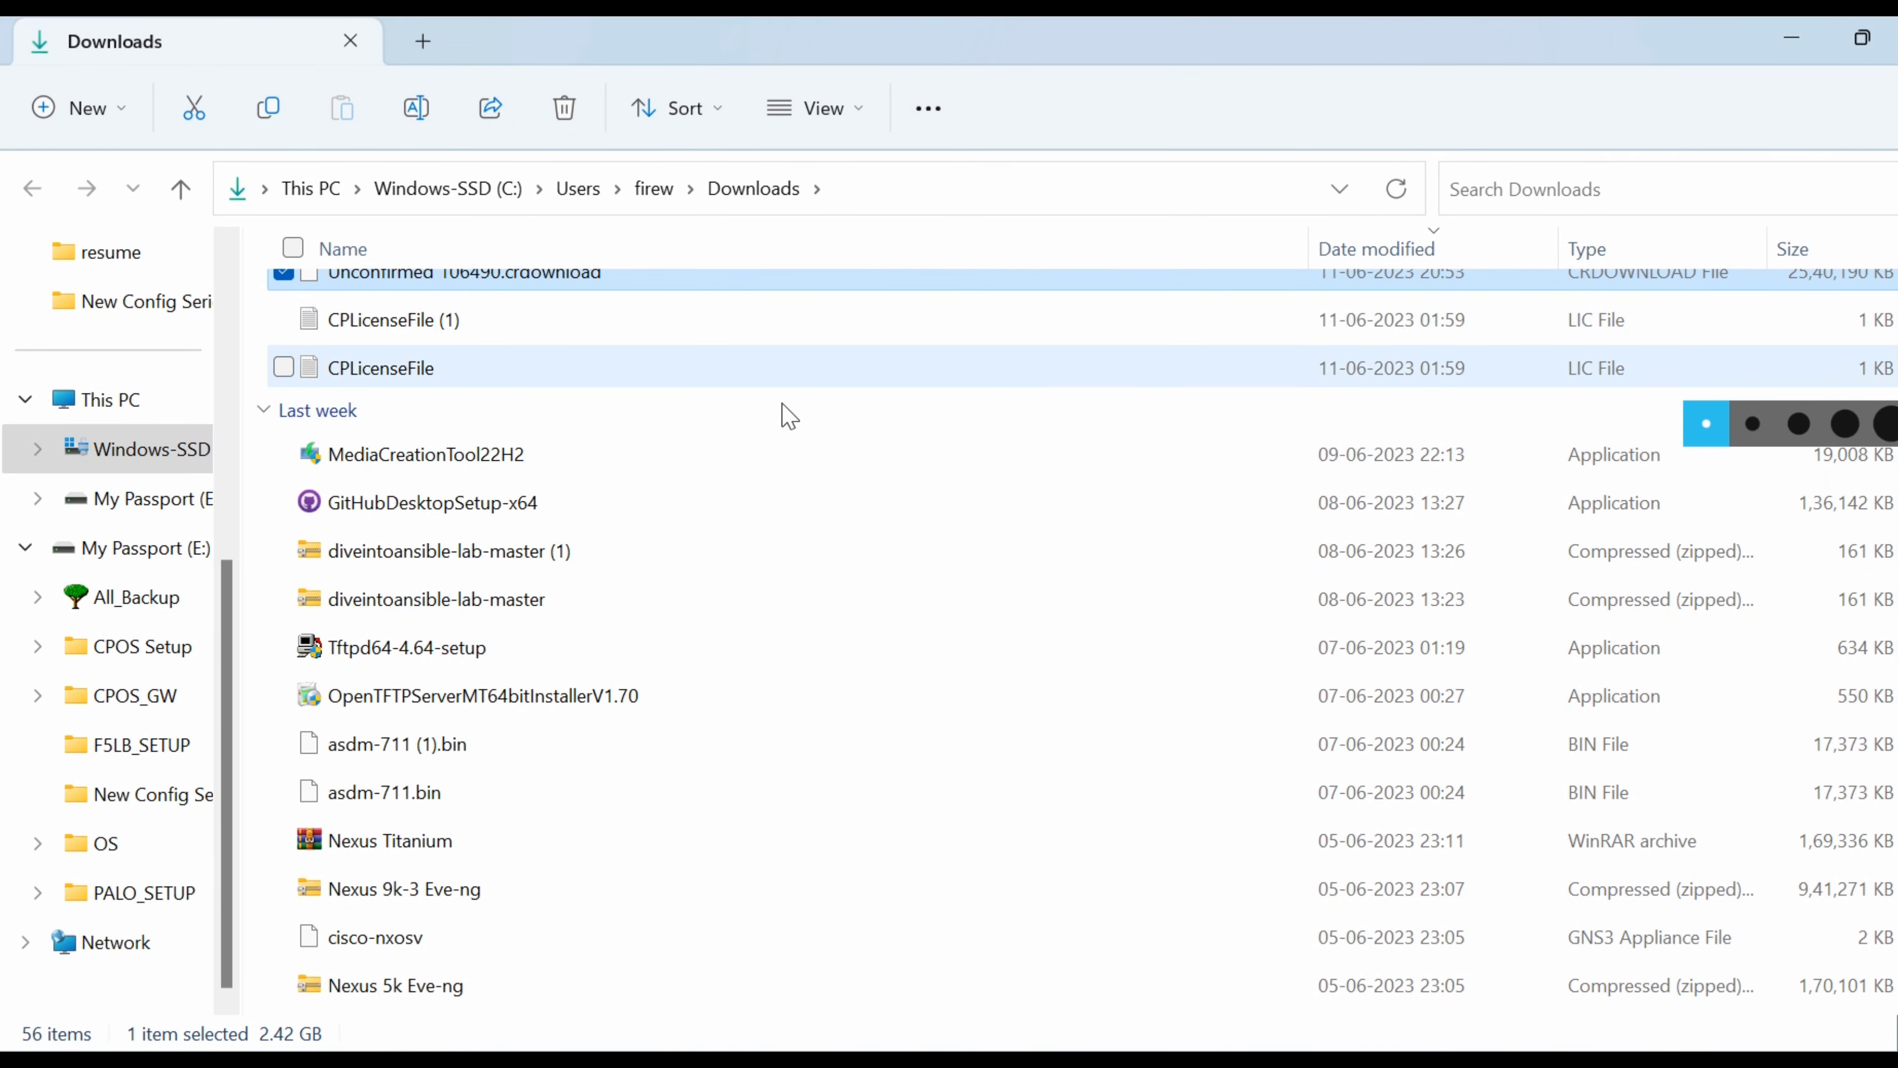
left_click(427, 373)
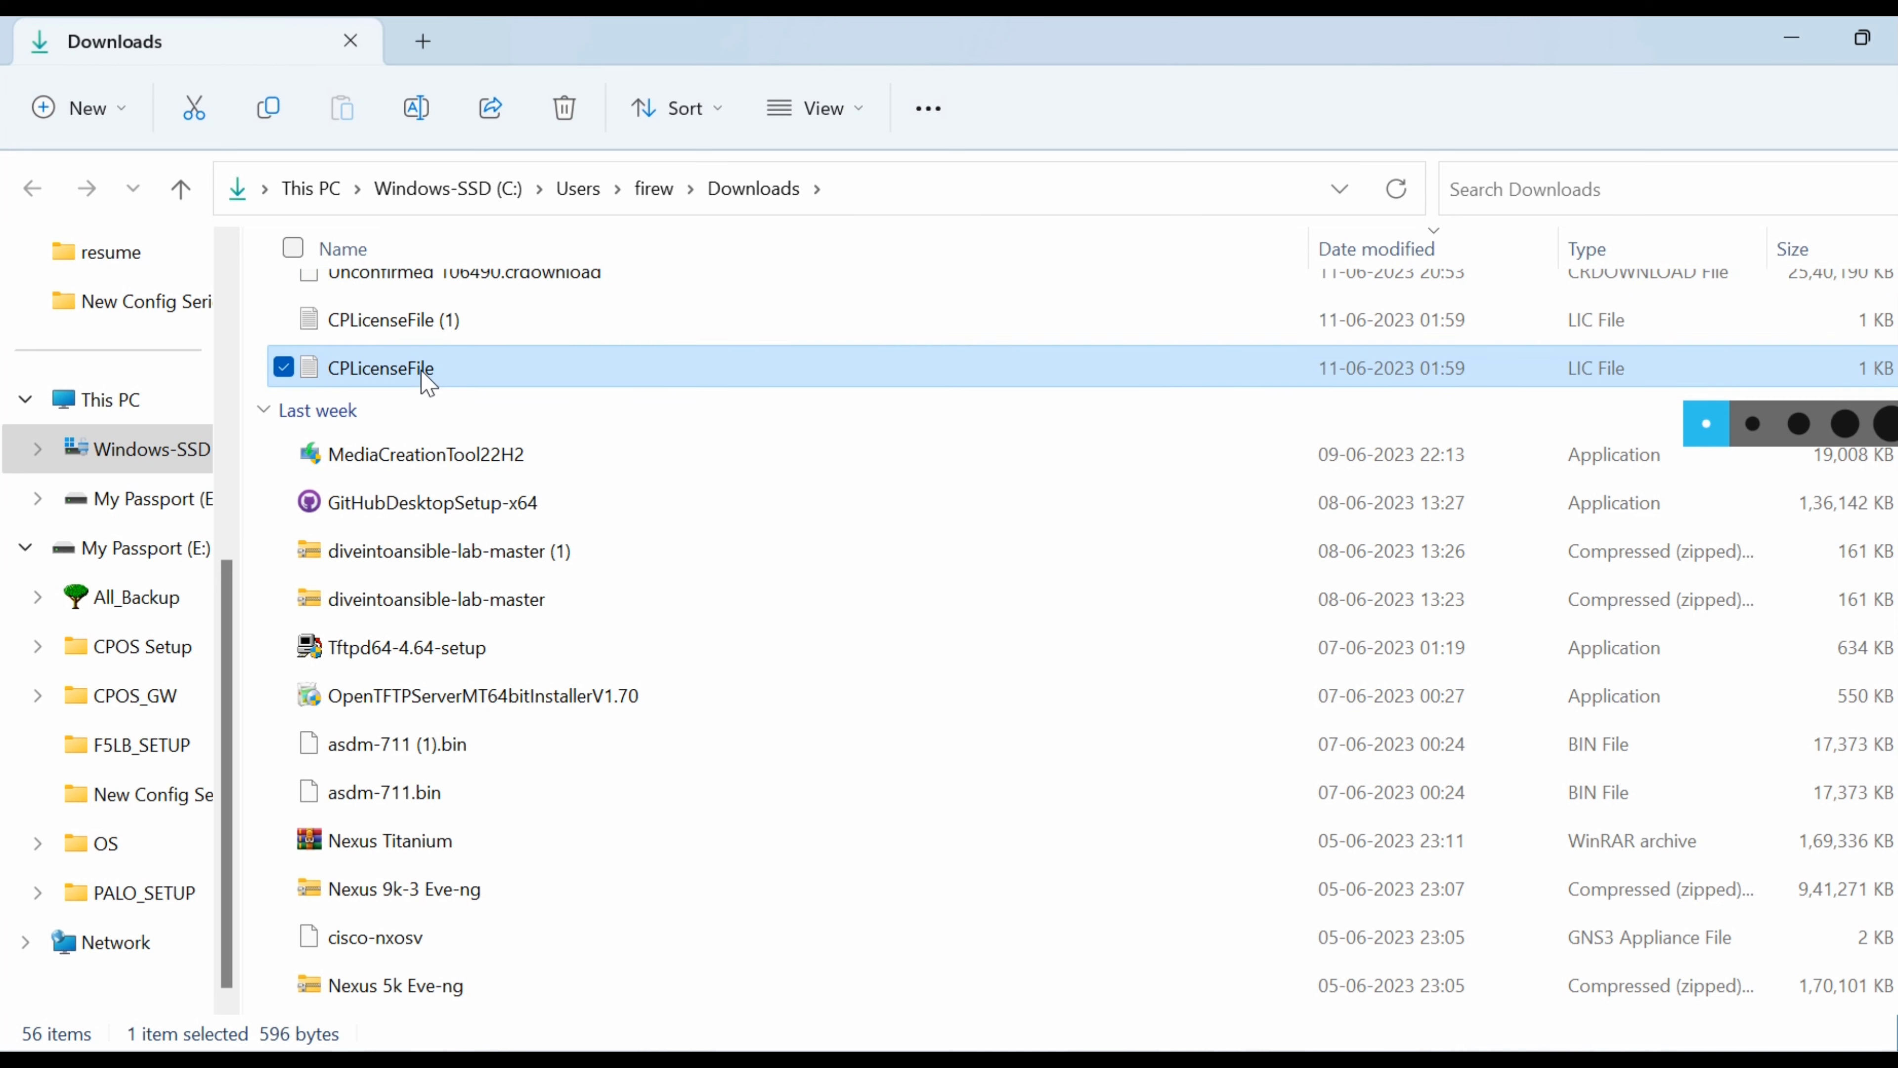
scroll(441, 325, "up", 1)
left_click(439, 336, "shift")
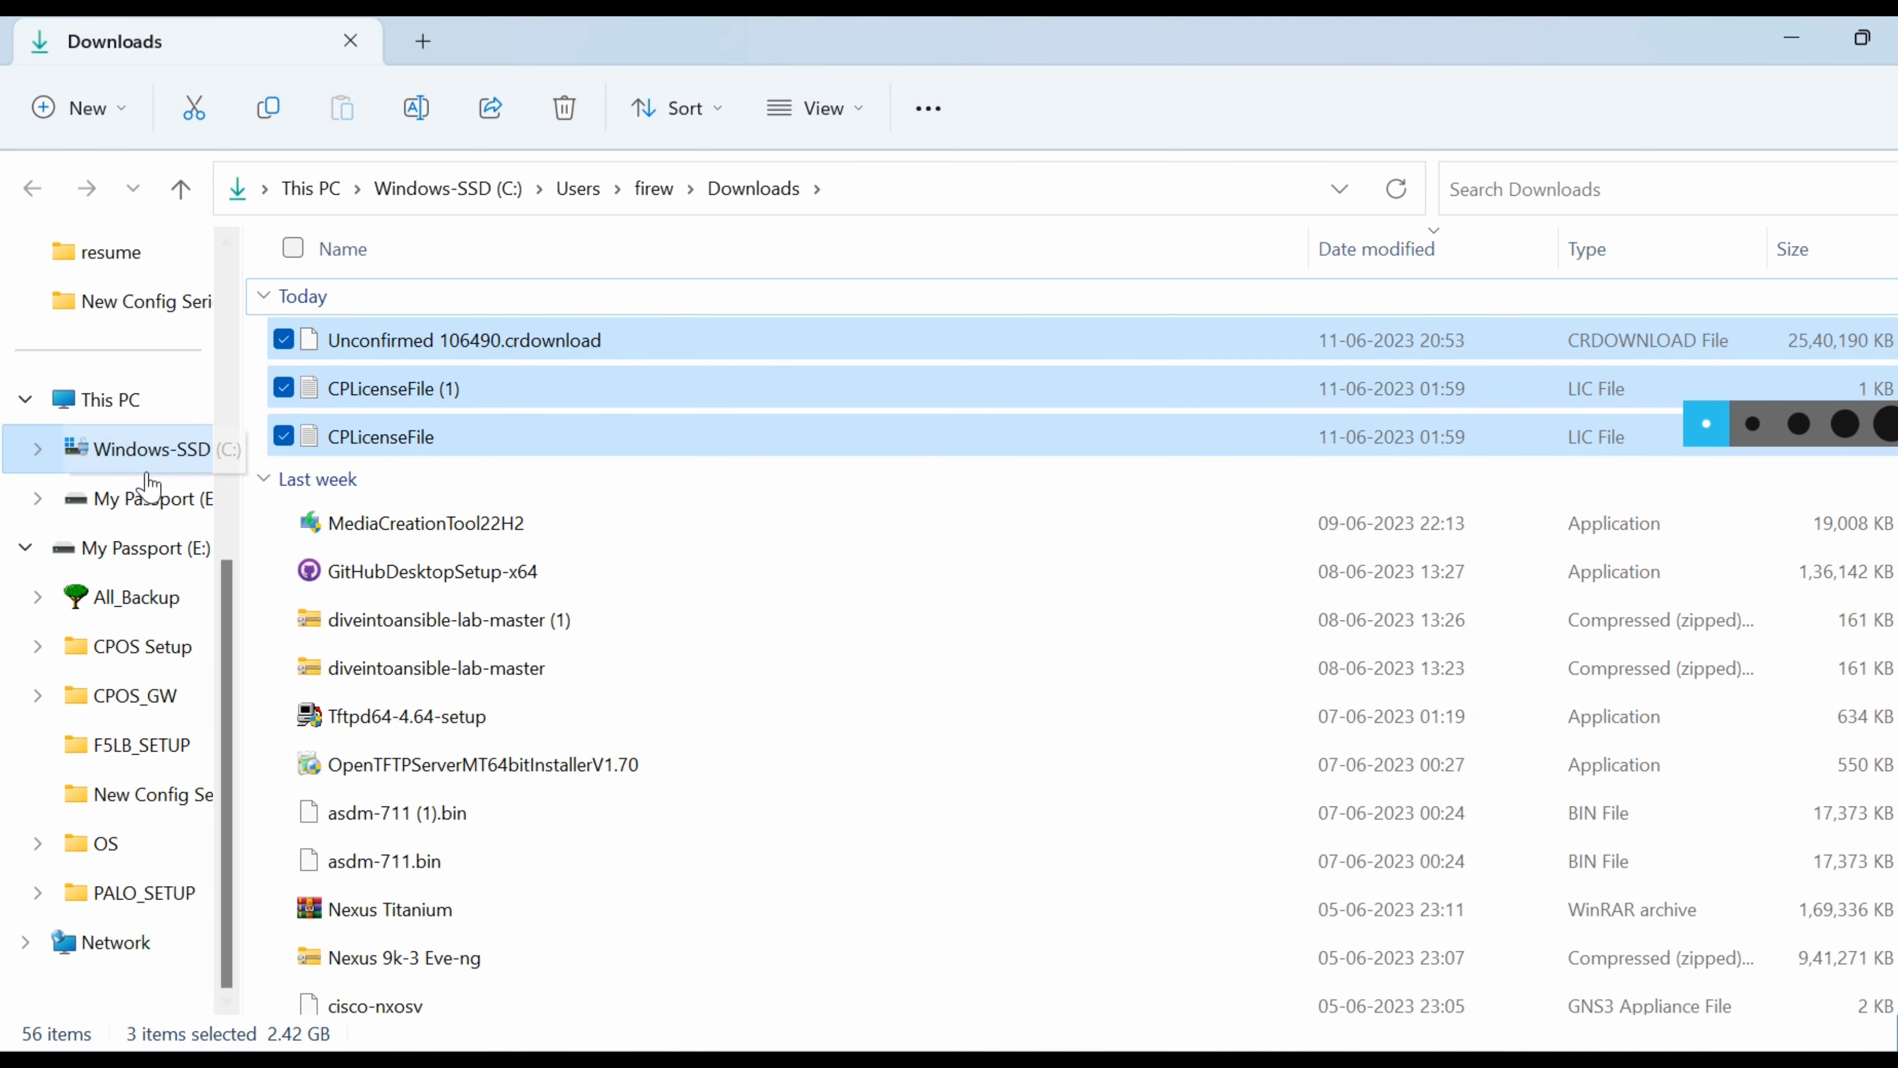
left_click(138, 499)
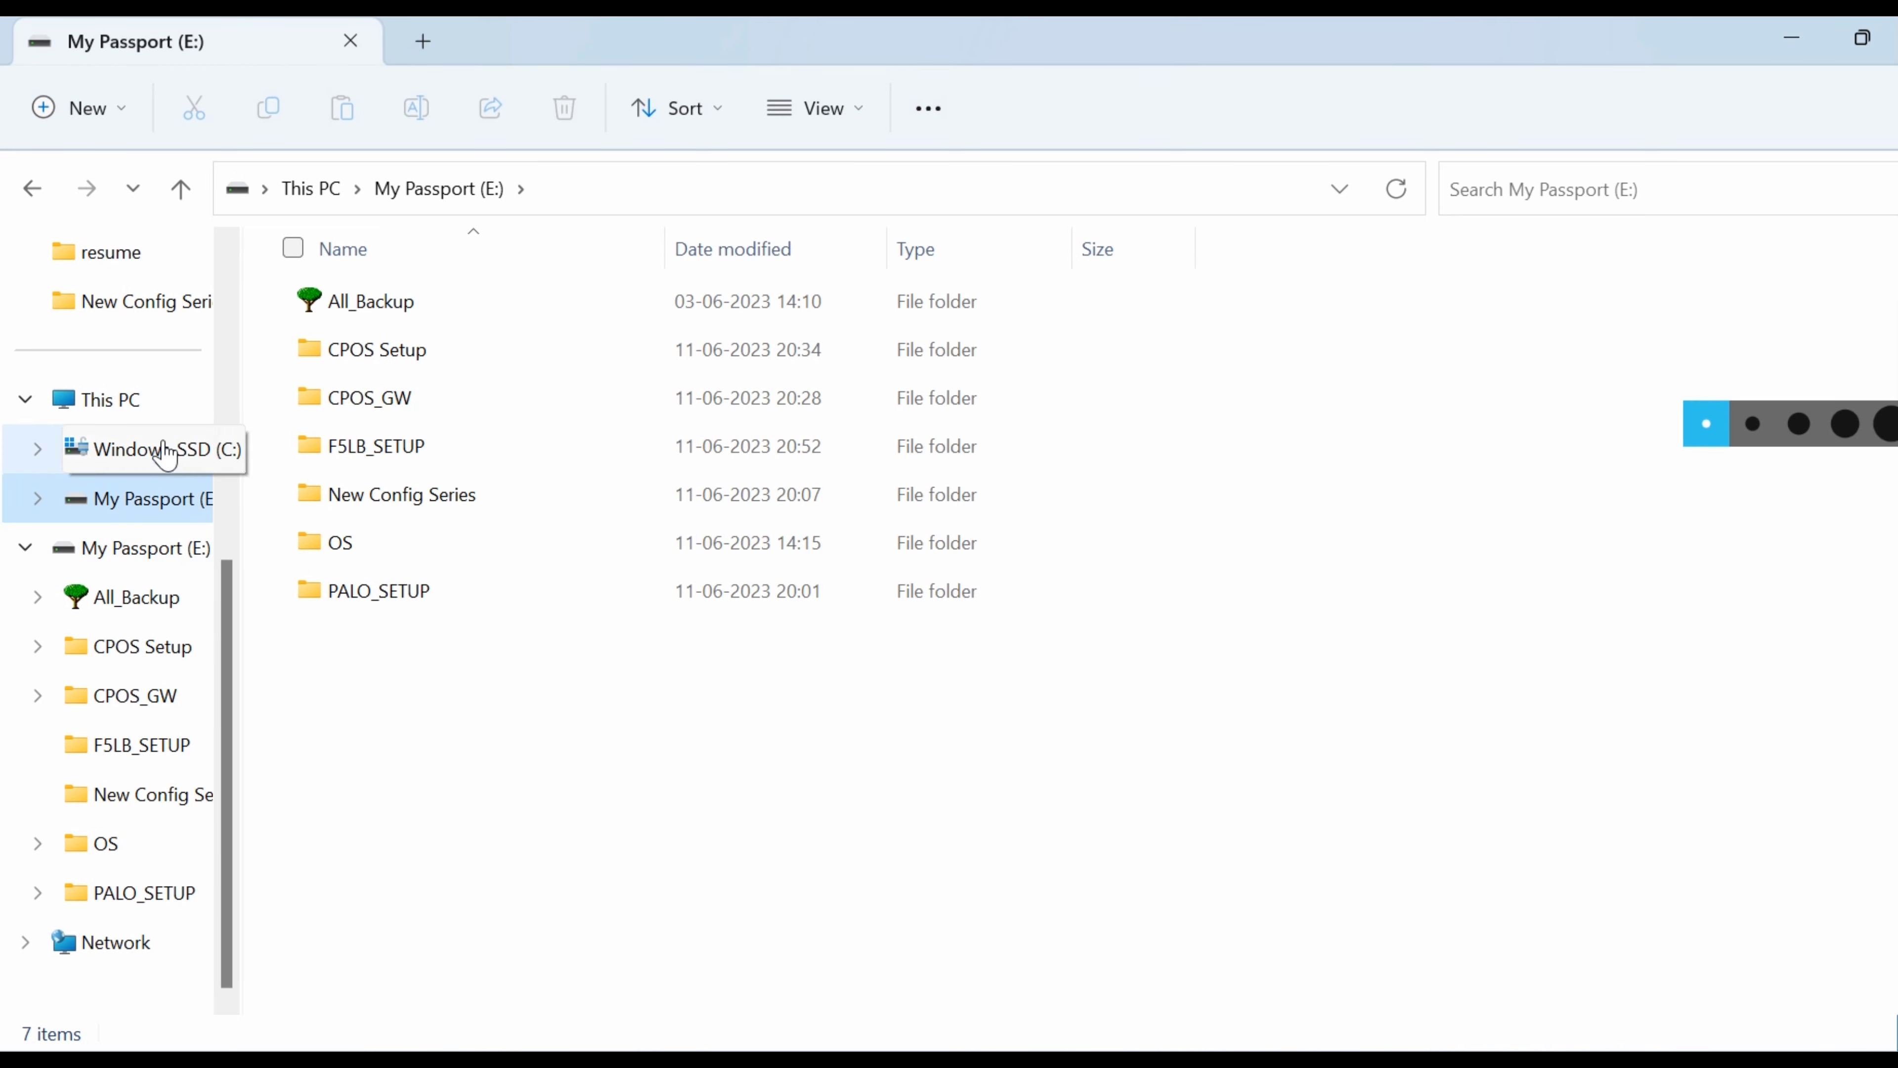
left_click(128, 406)
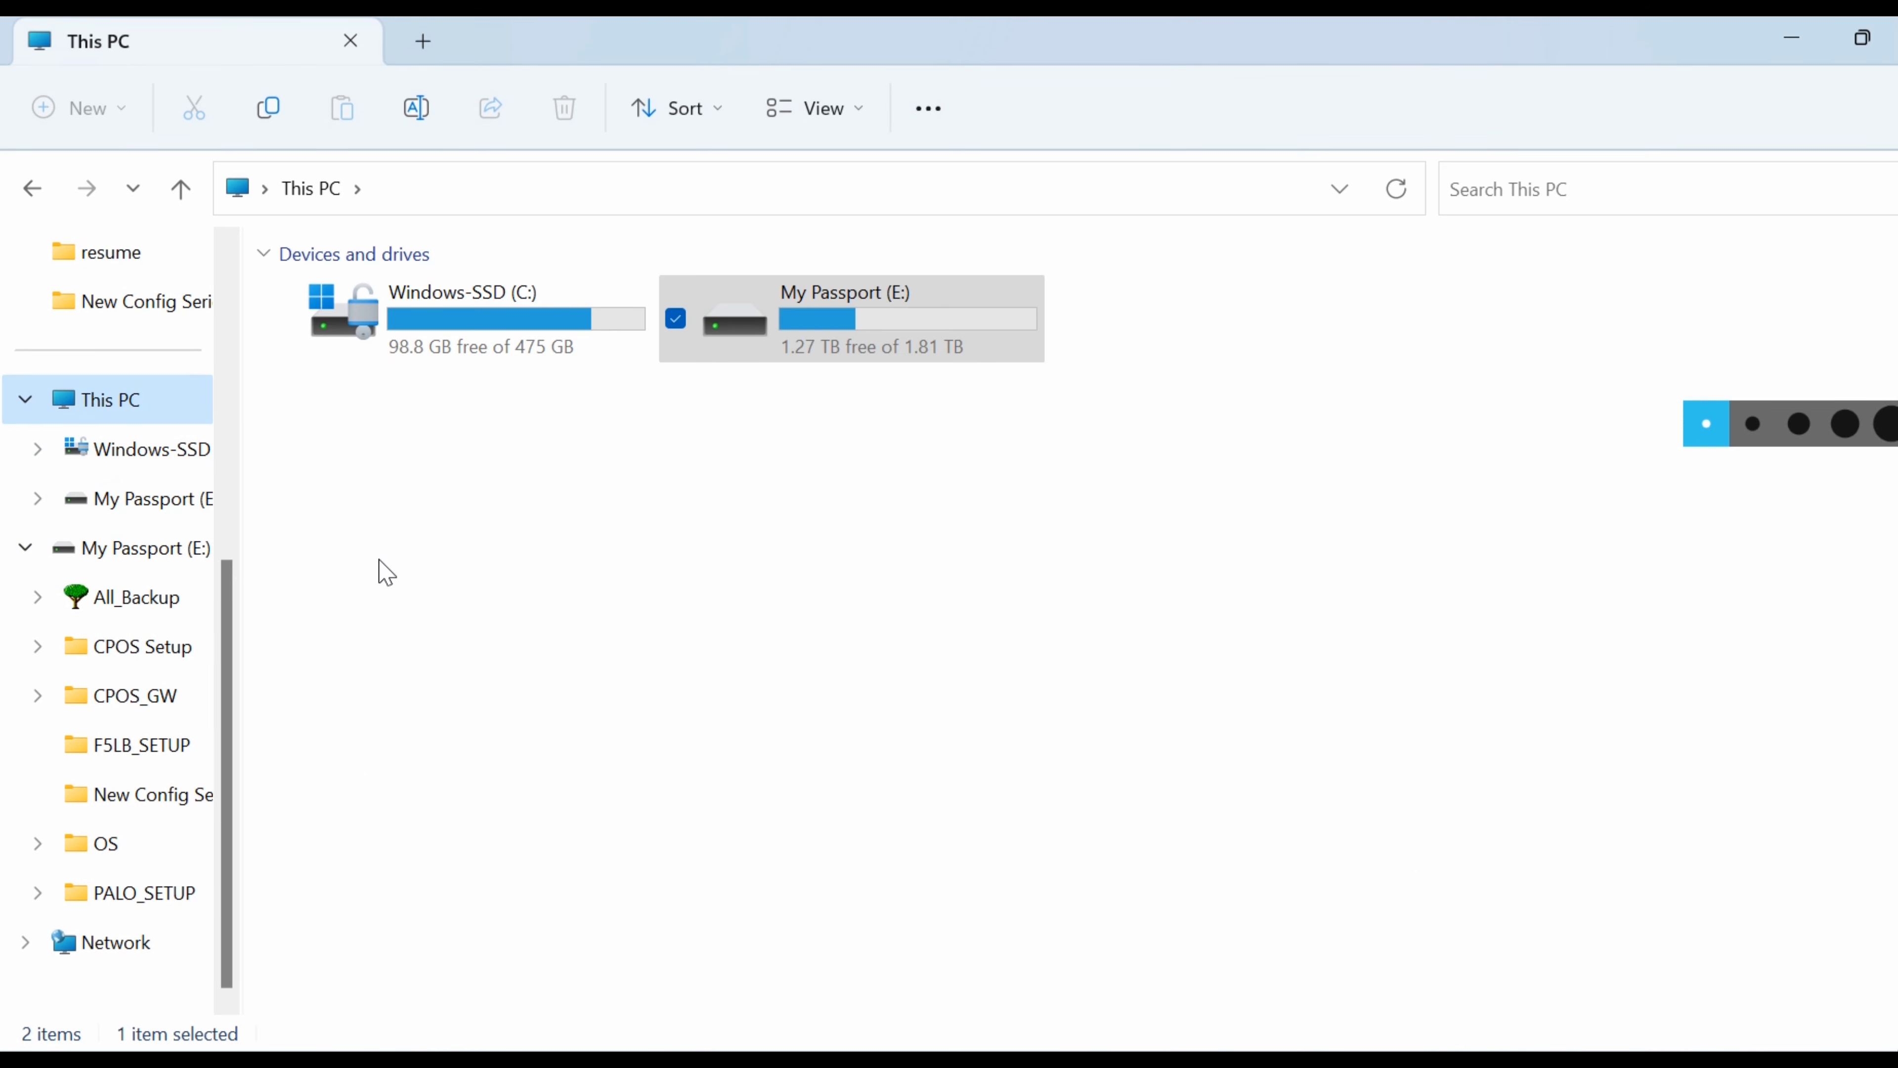
left_click_drag(226, 754, 269, 549)
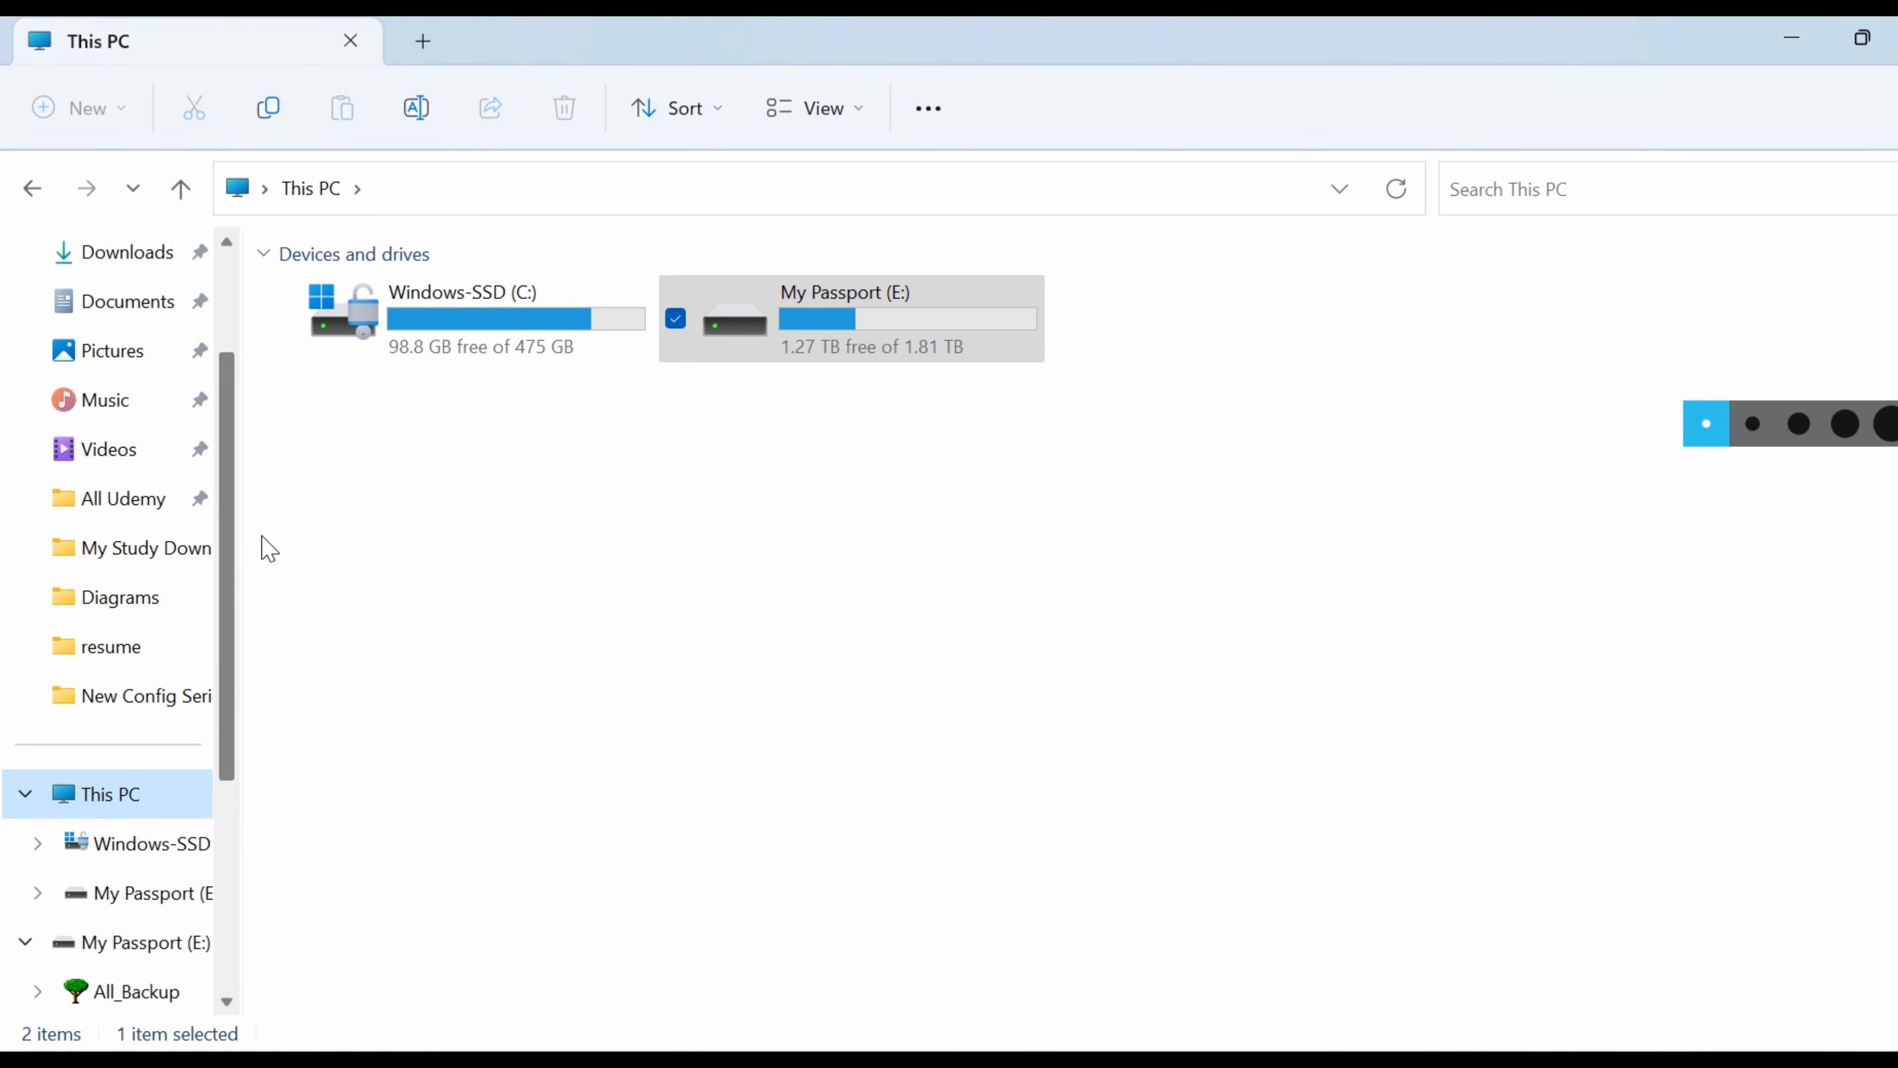
left_click(145, 262)
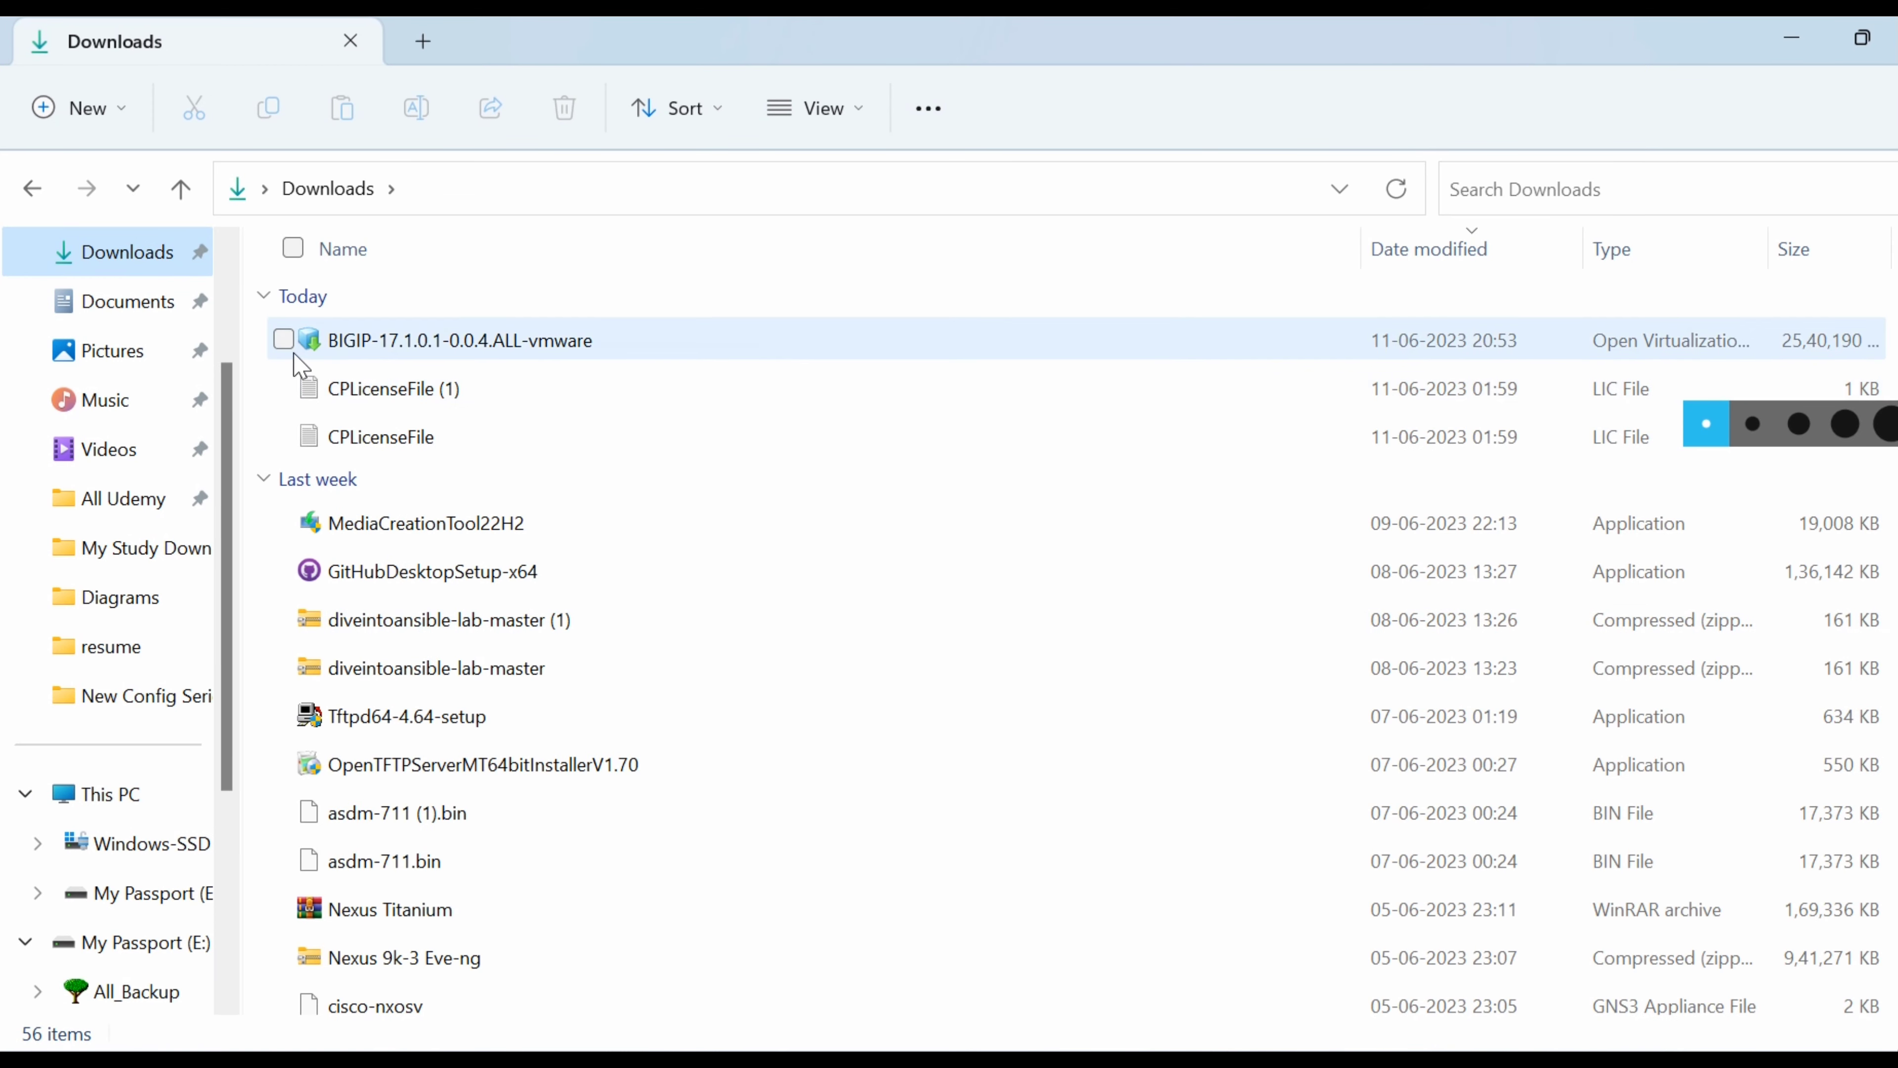
left_click(285, 345)
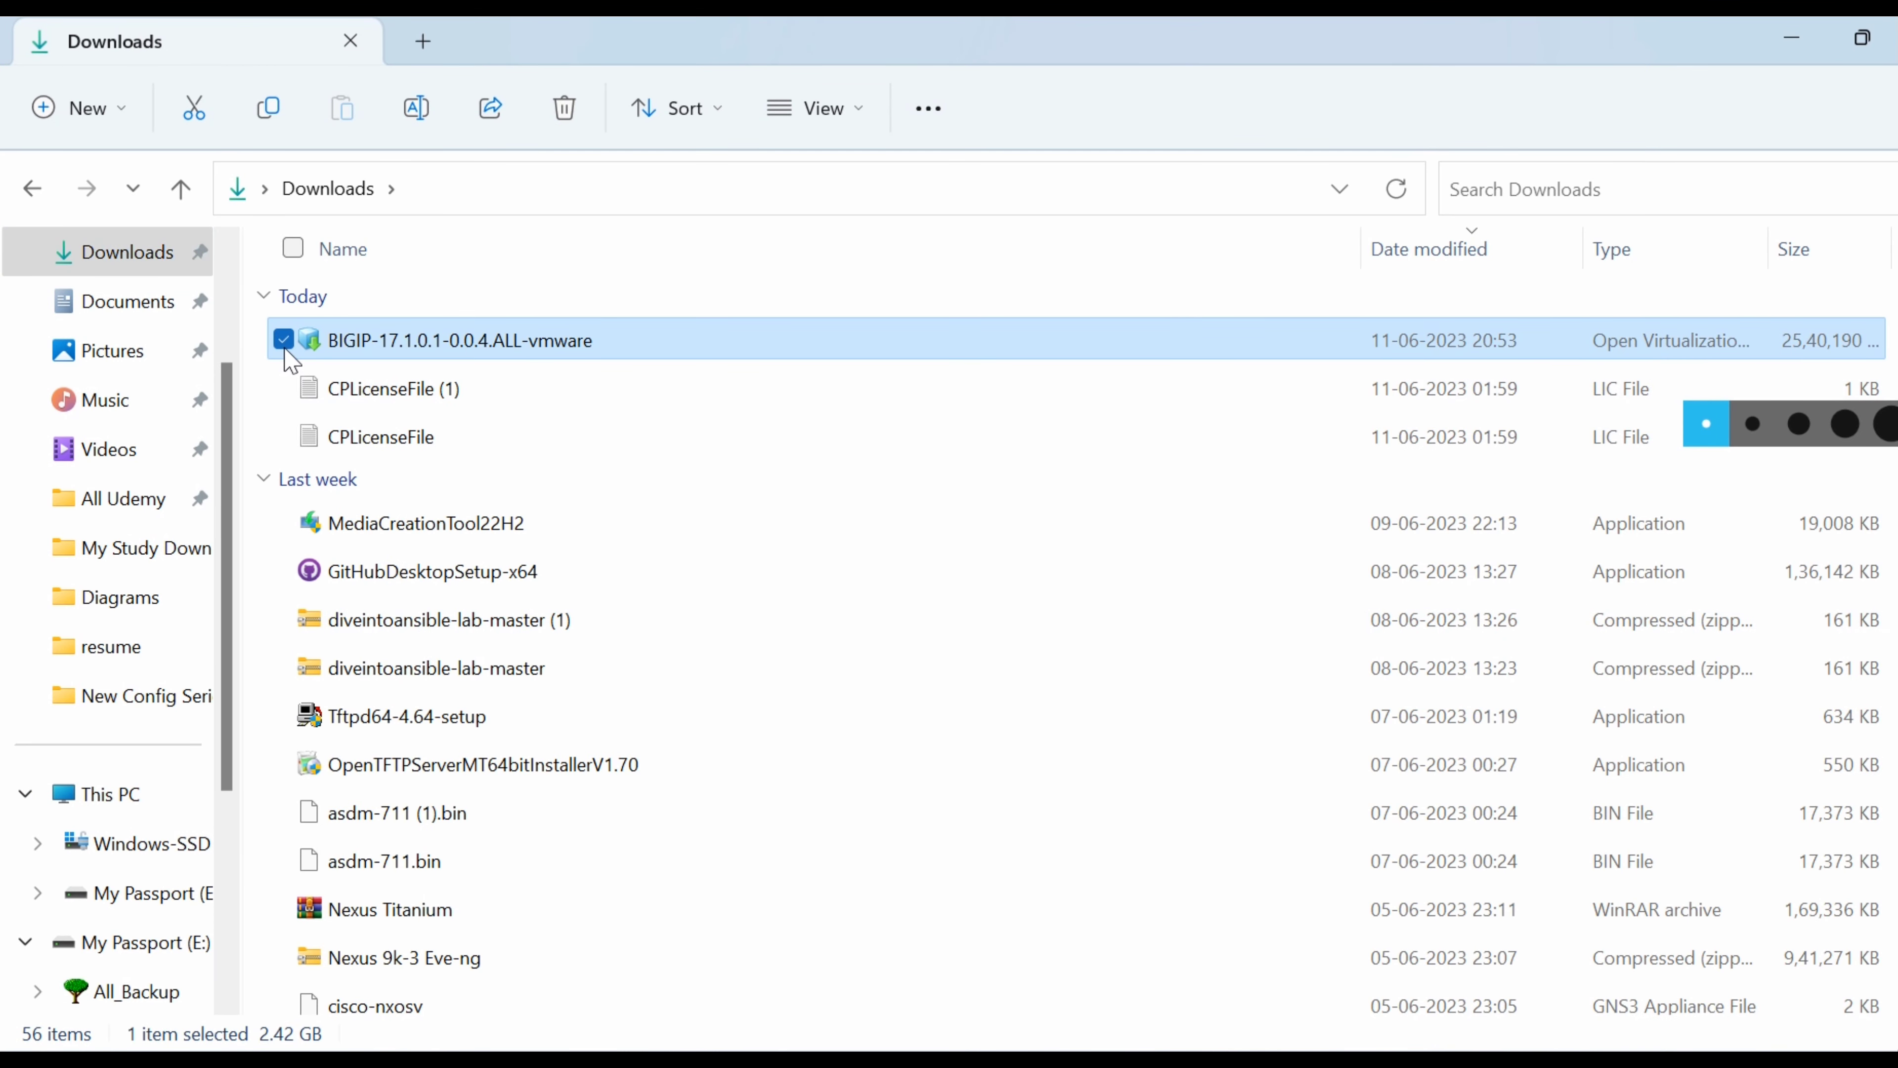
Paste the BIG-IP .ova into the OS\LB folder on My Passport (E:).
left_click(165, 894)
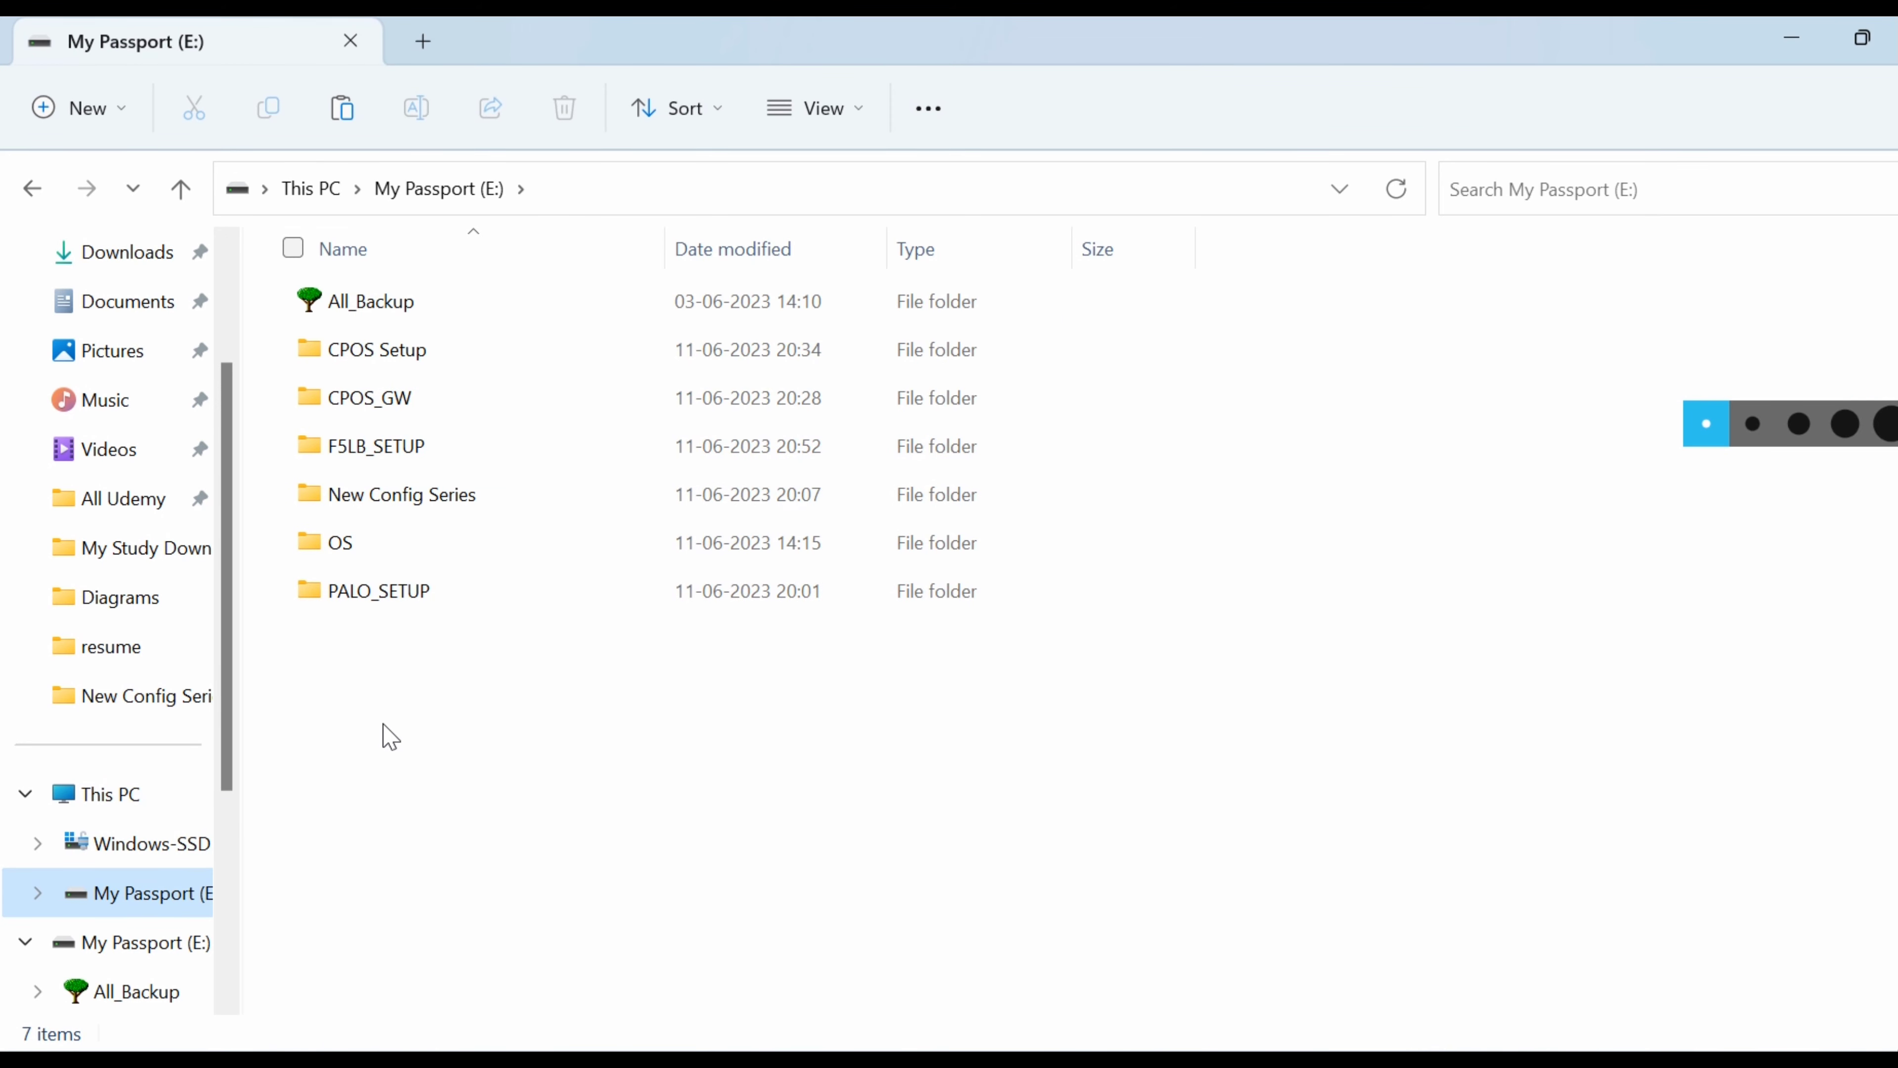
double_click(350, 547)
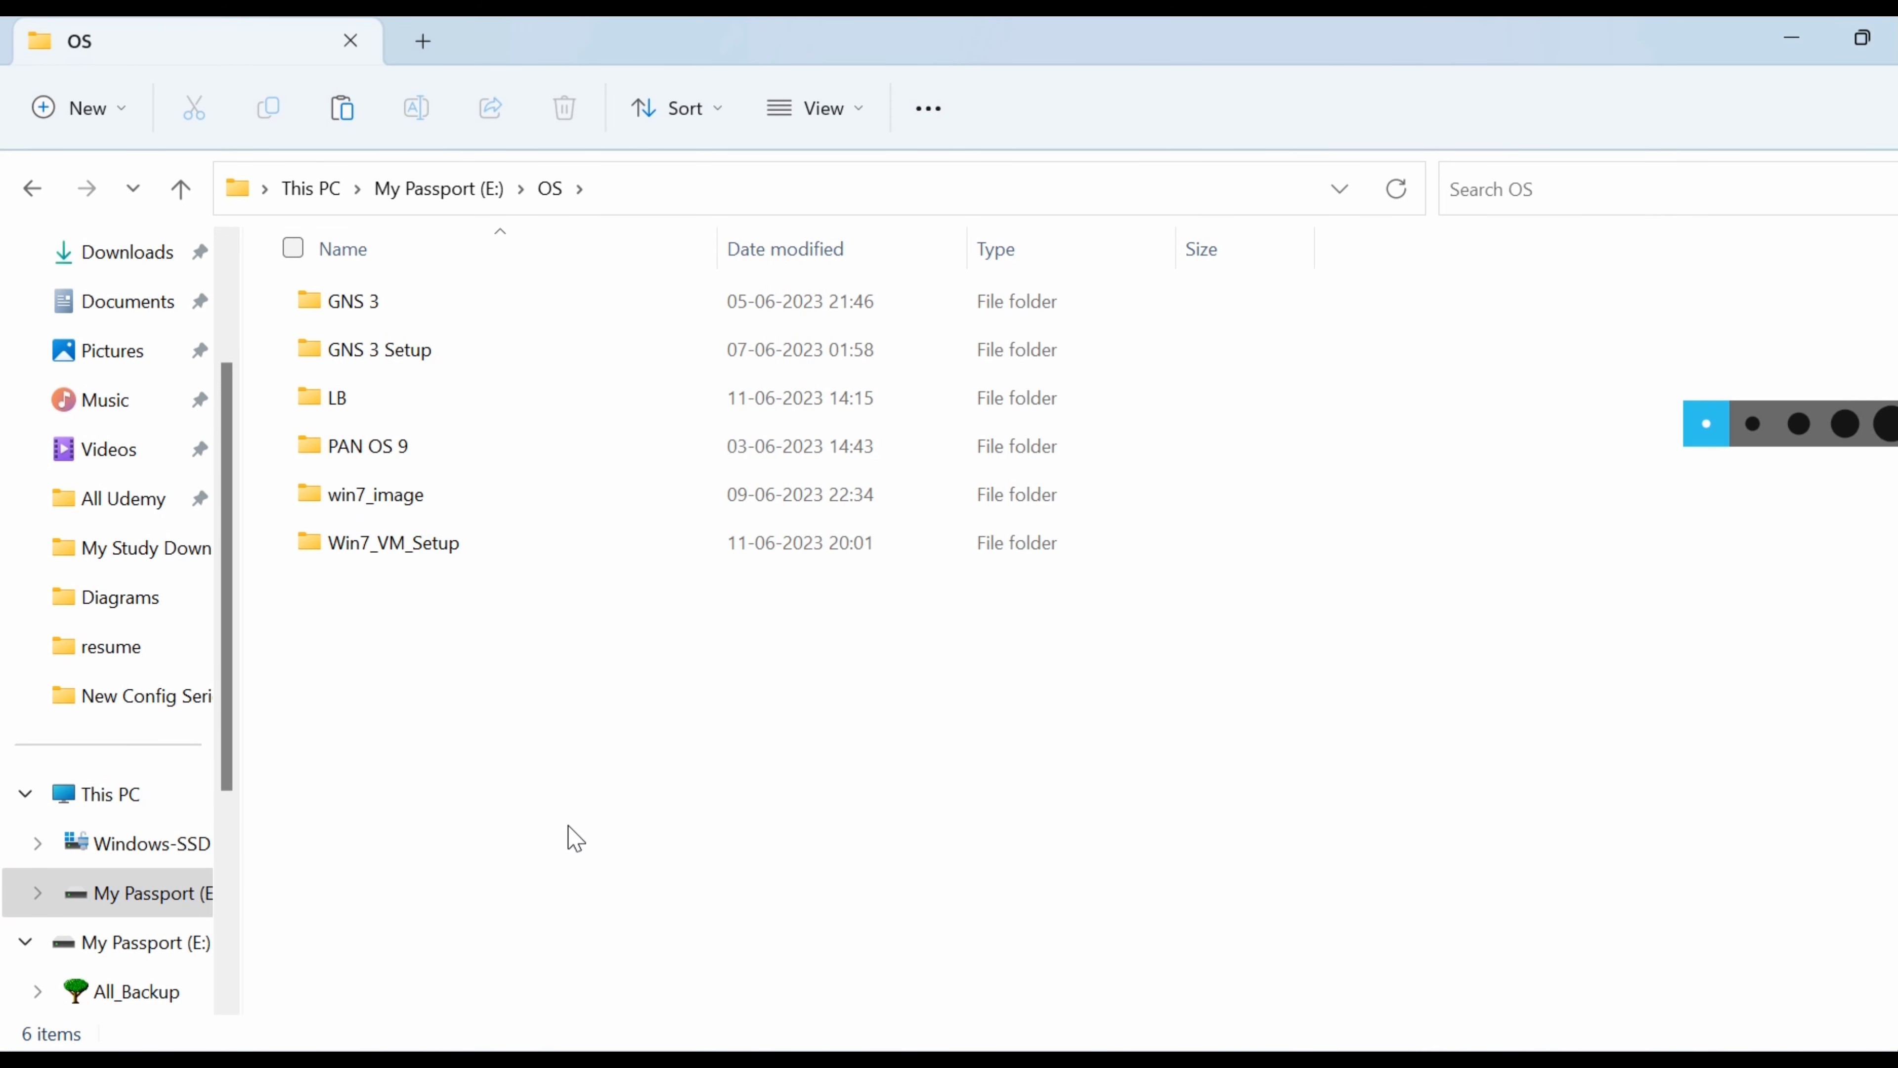
right_click(576, 839)
left_click(377, 399)
double_click(377, 399)
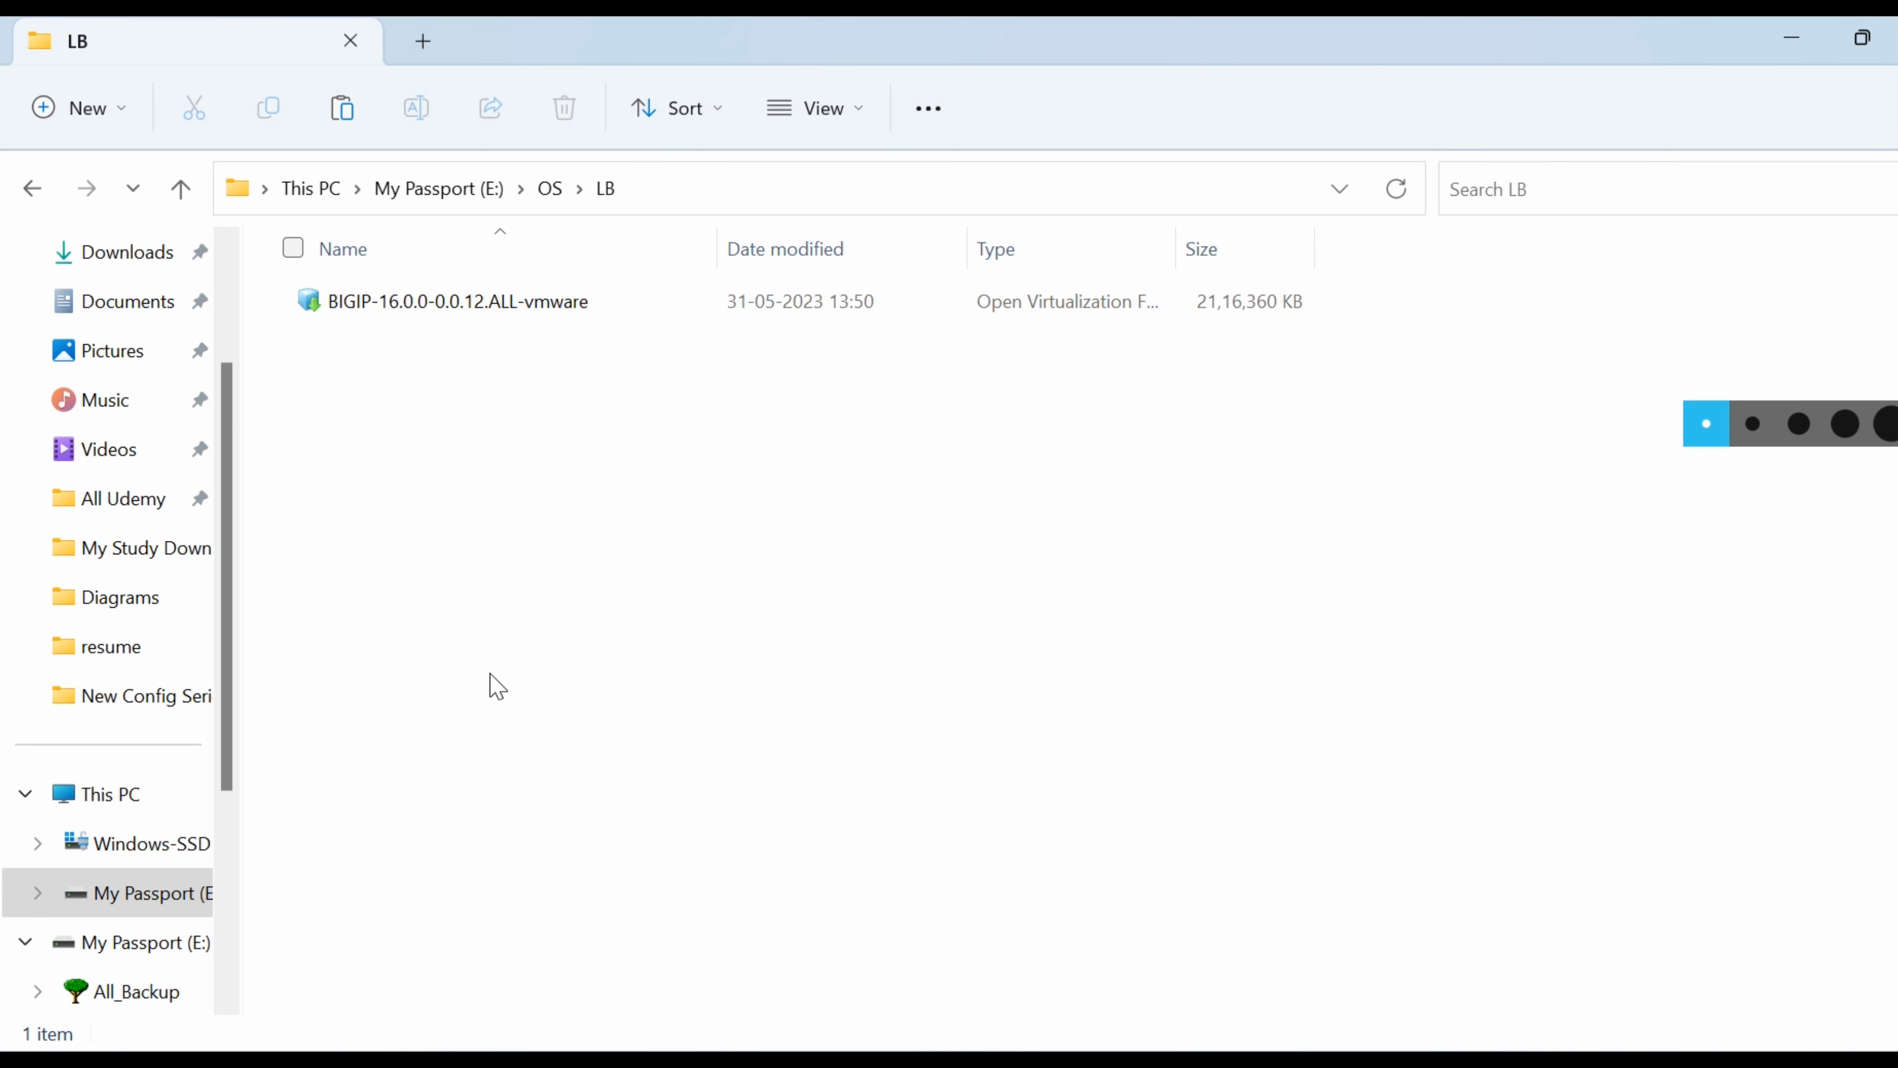
key("ctrl+v")
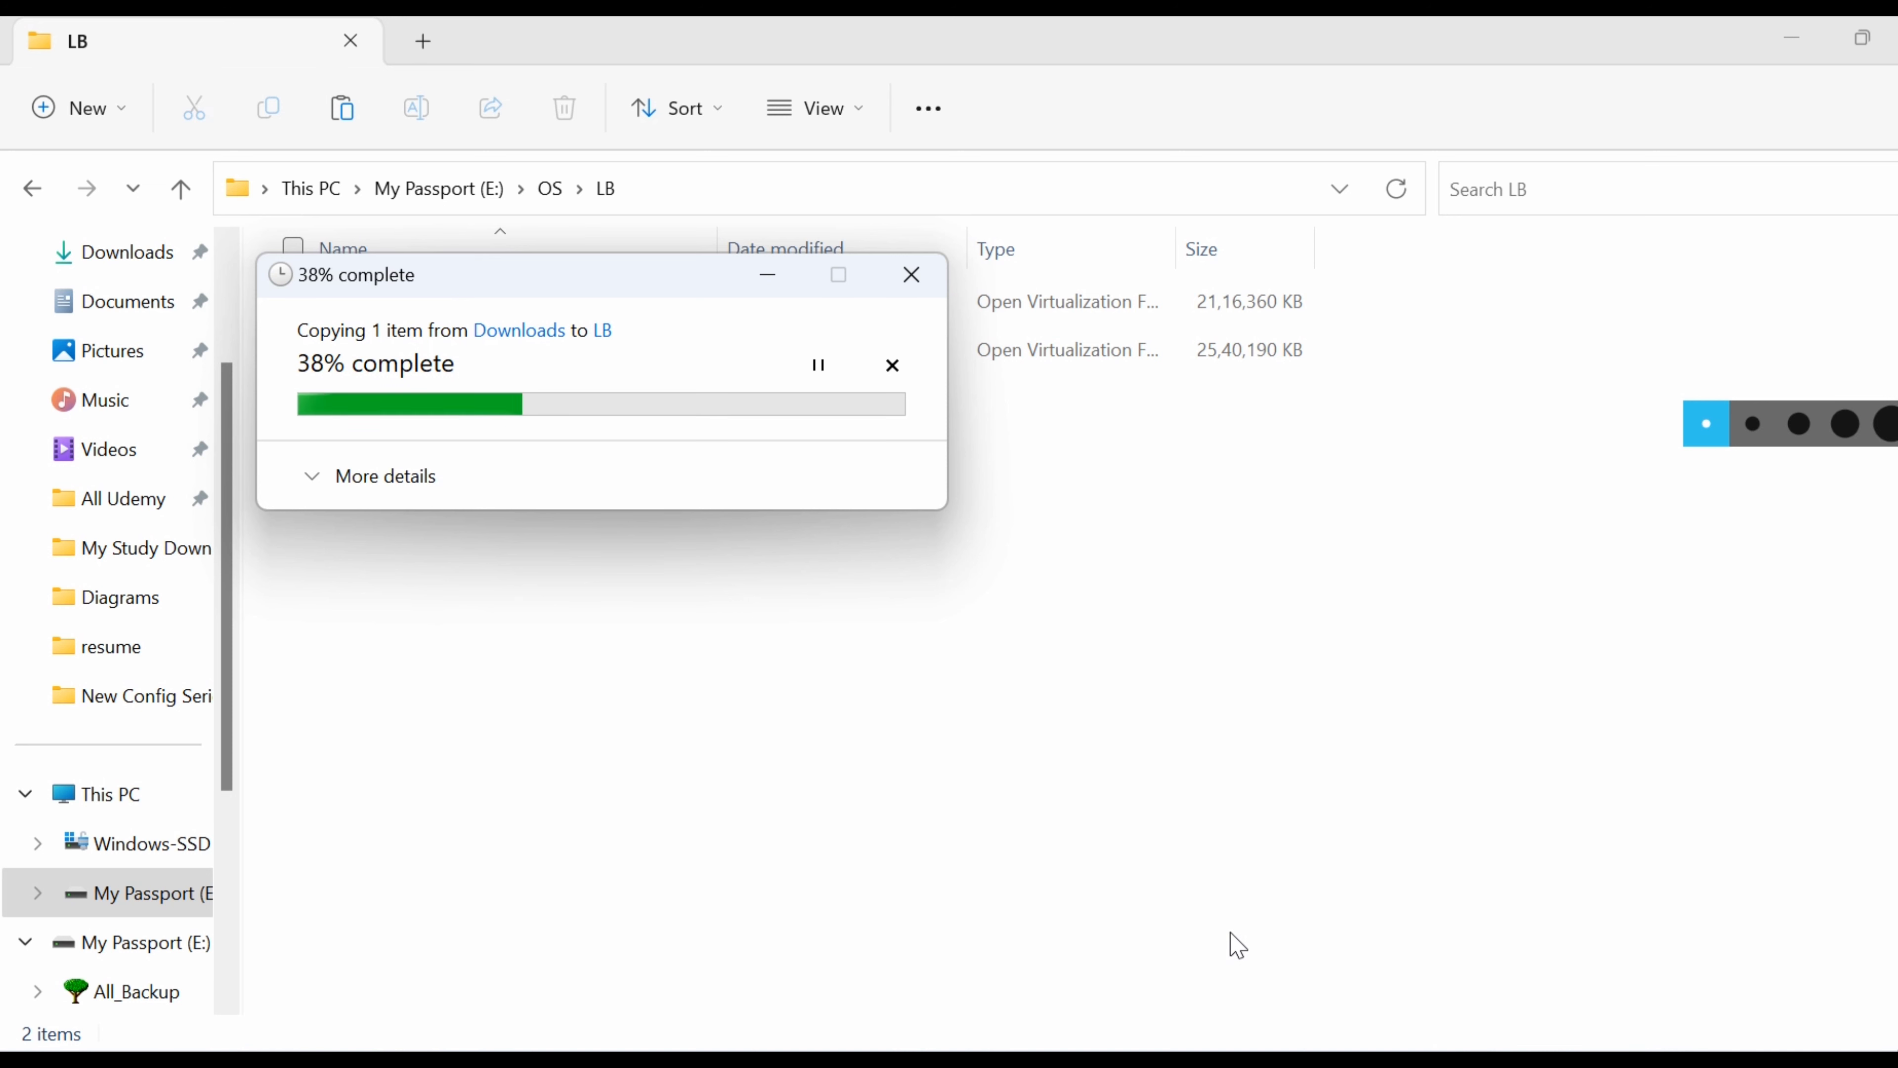
mouse_move(1233, 762)
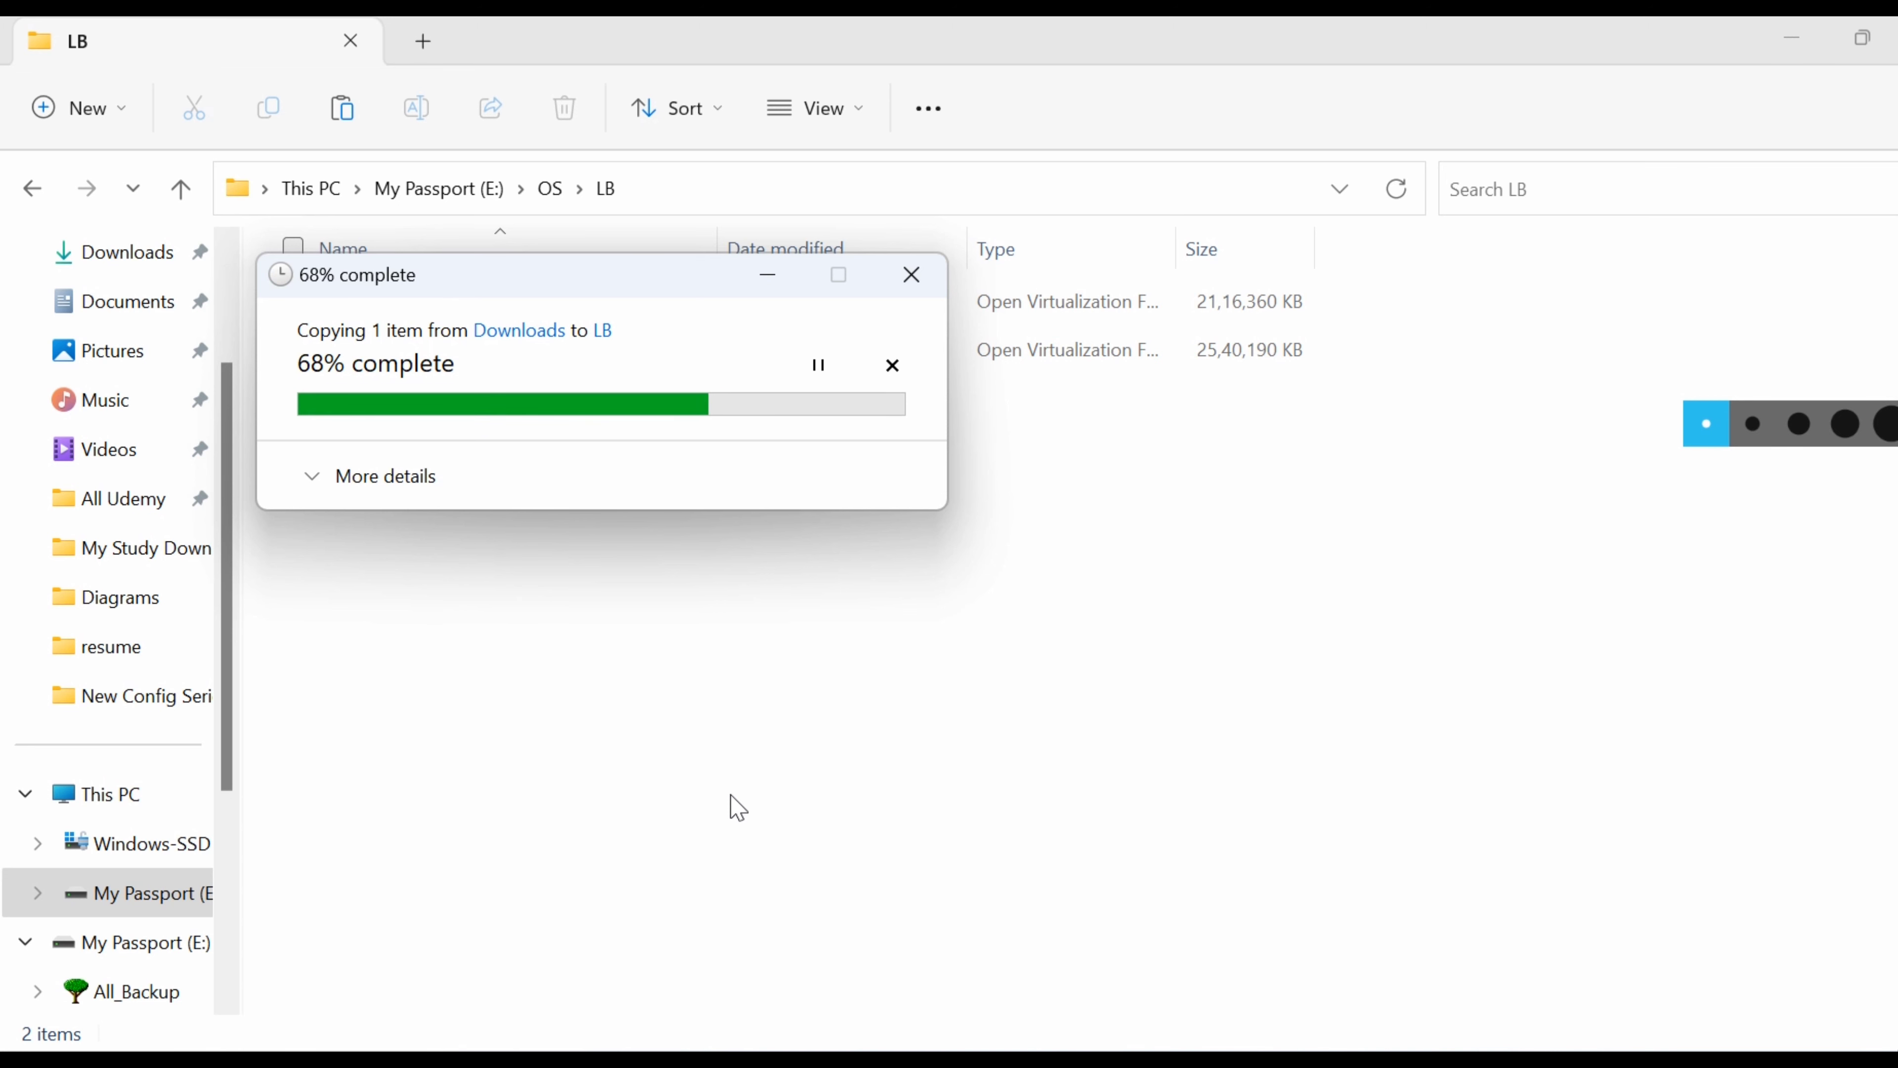
Open the BIGIP-17.1.0.1 .ova from E:\OS\LB as a virtual machine in VMware Workstation.
left_click(680, 872)
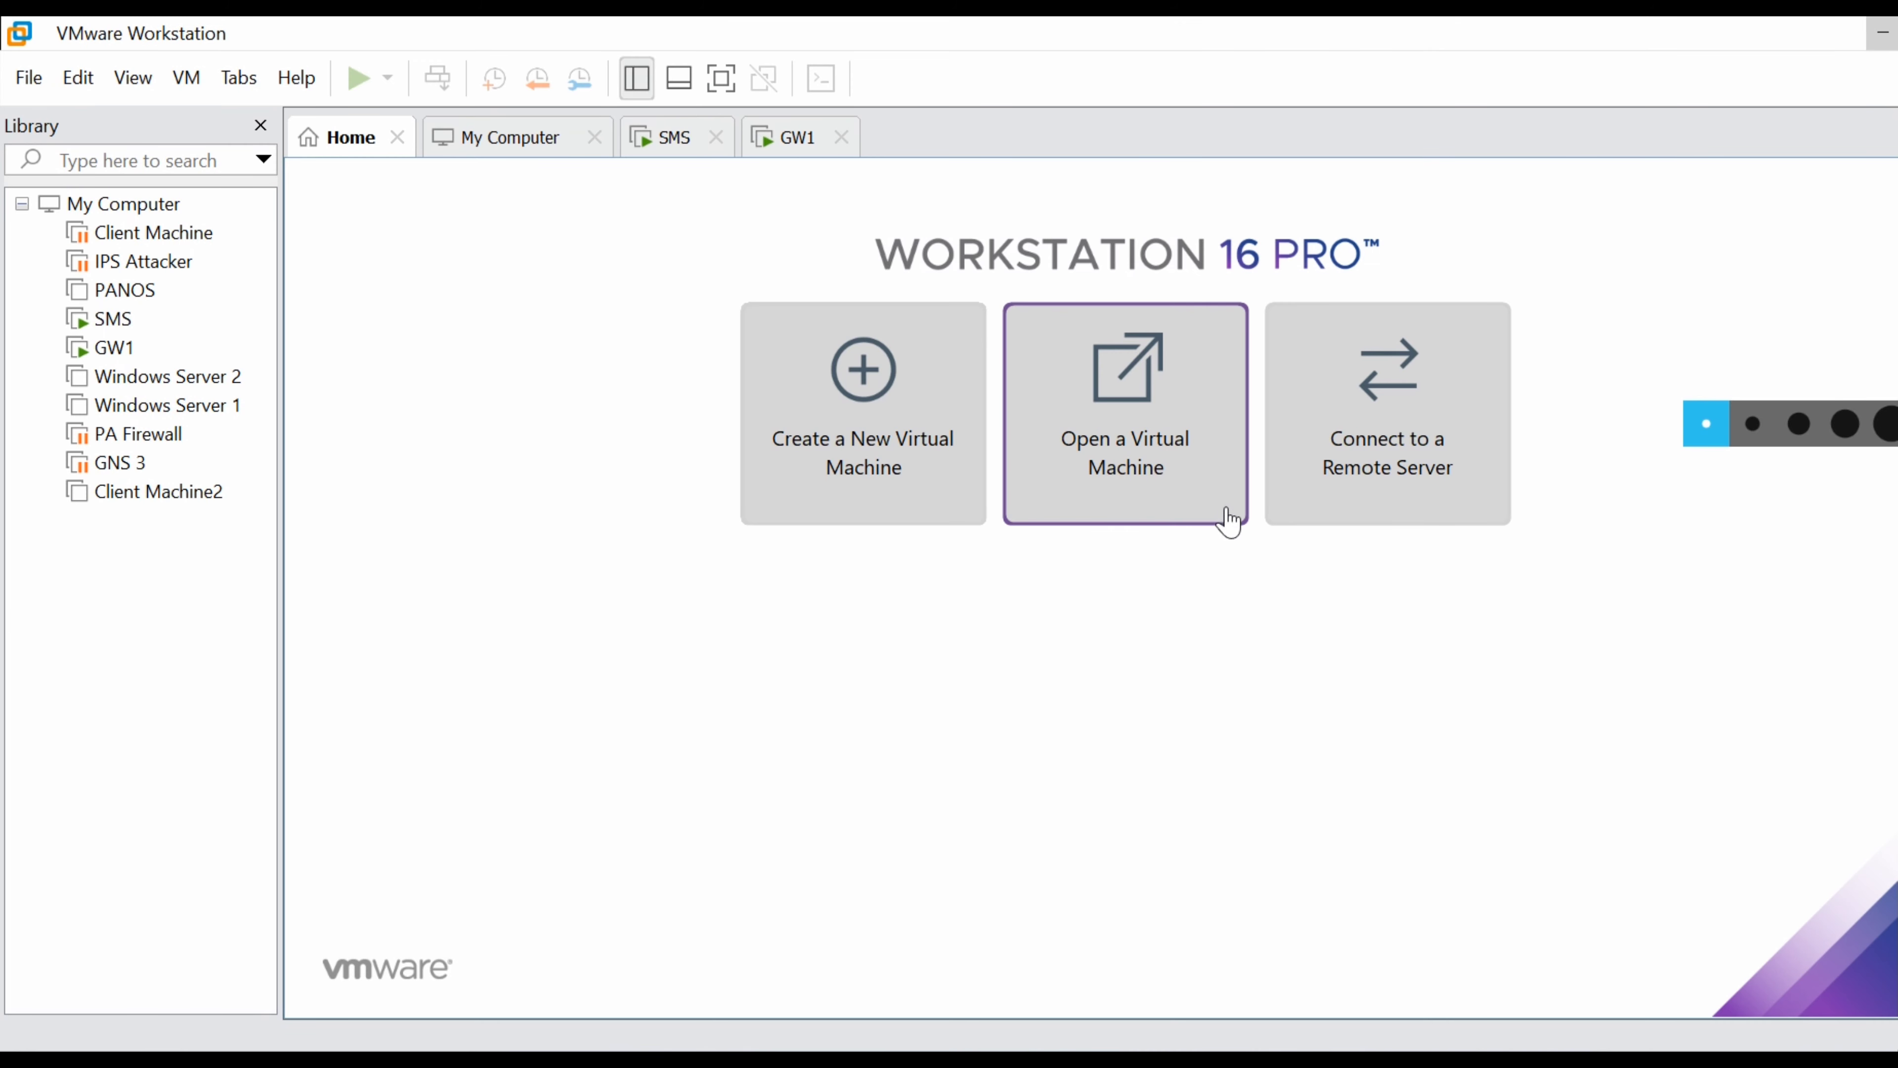
left_click(1148, 467)
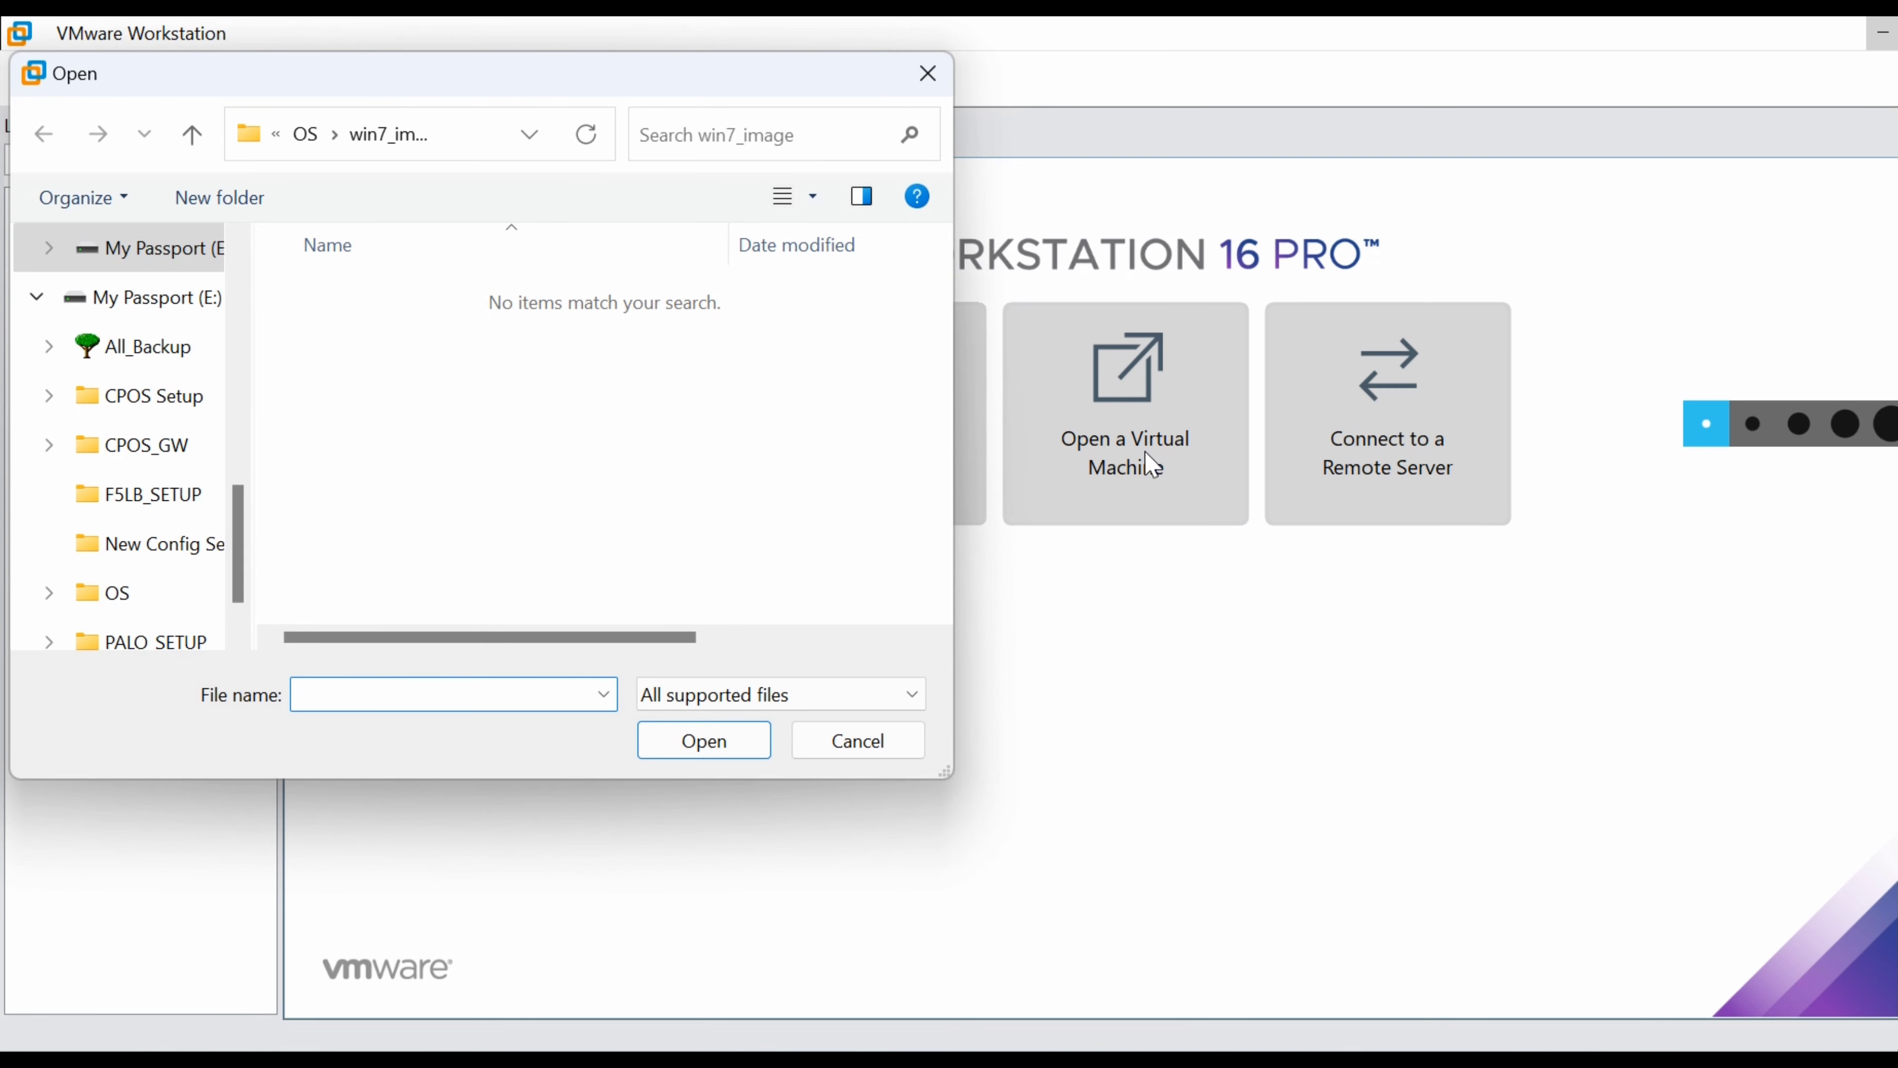
left_click(182, 306)
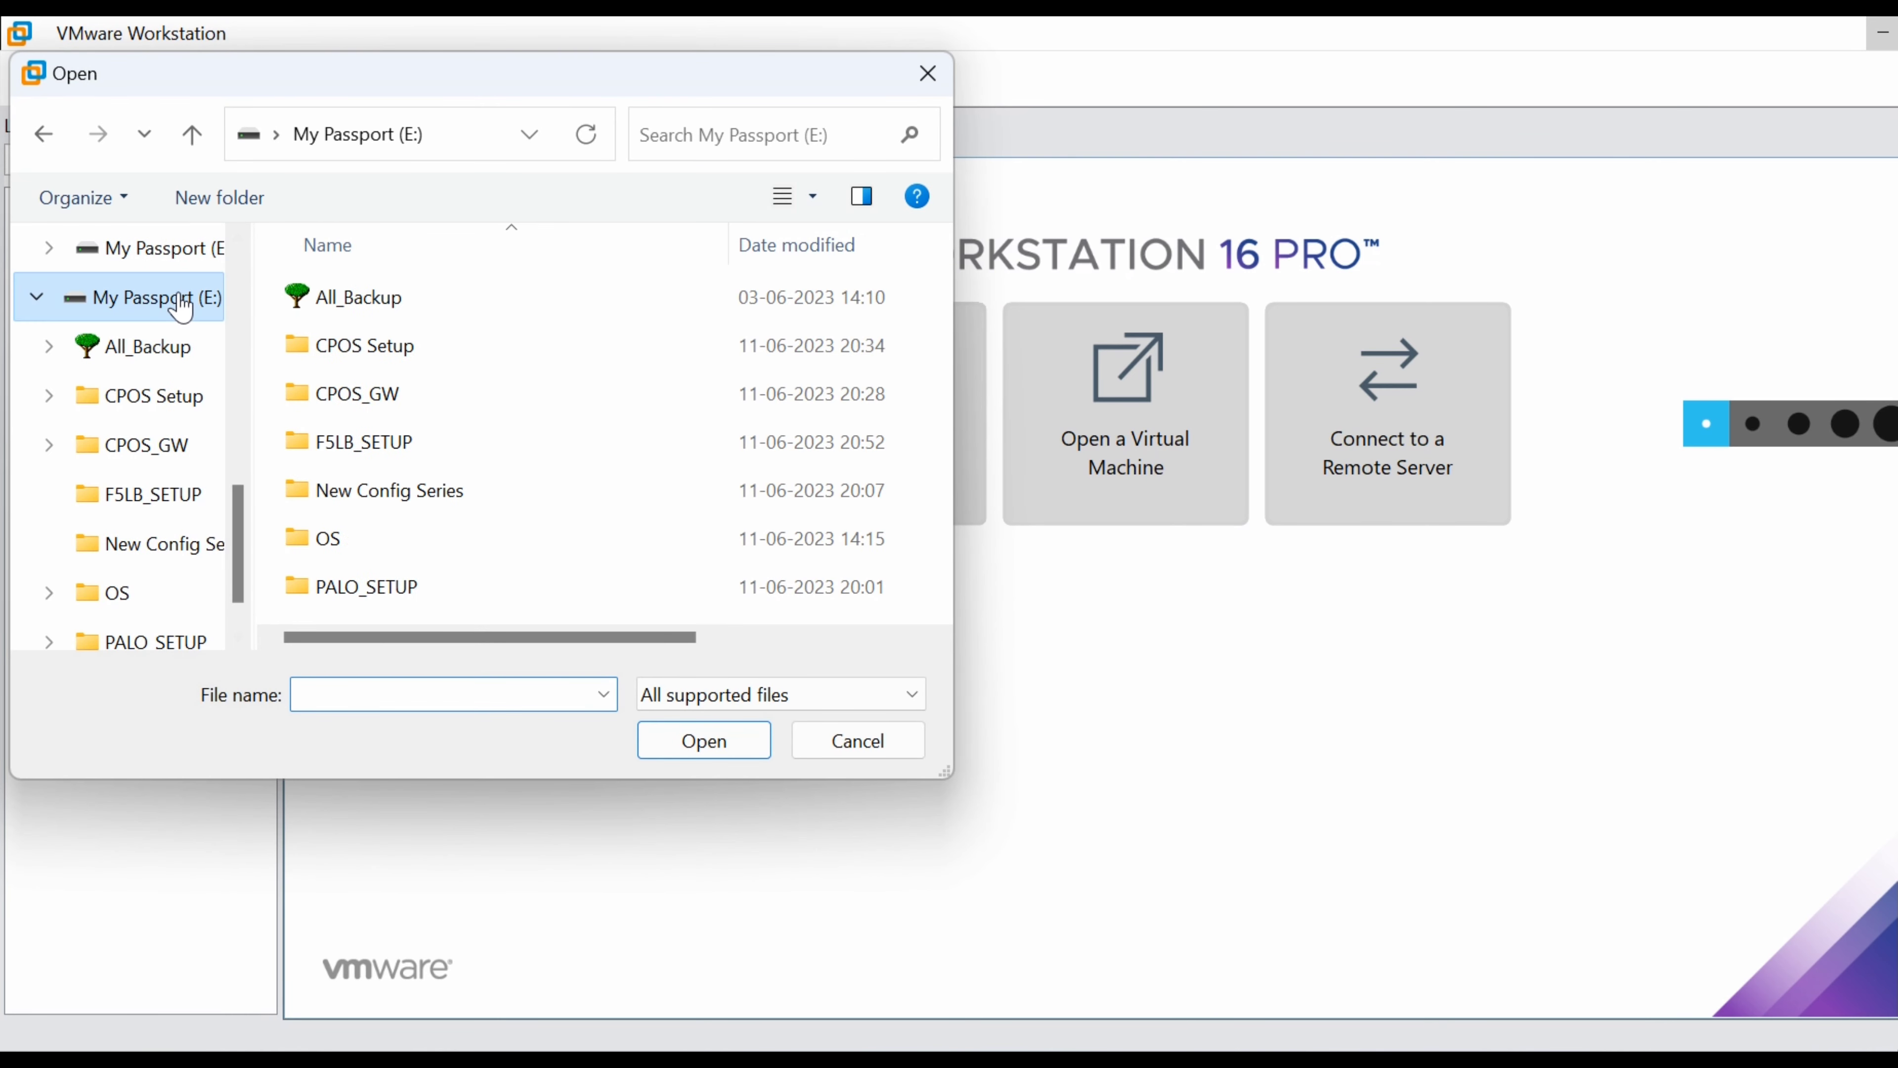
double_click(357, 542)
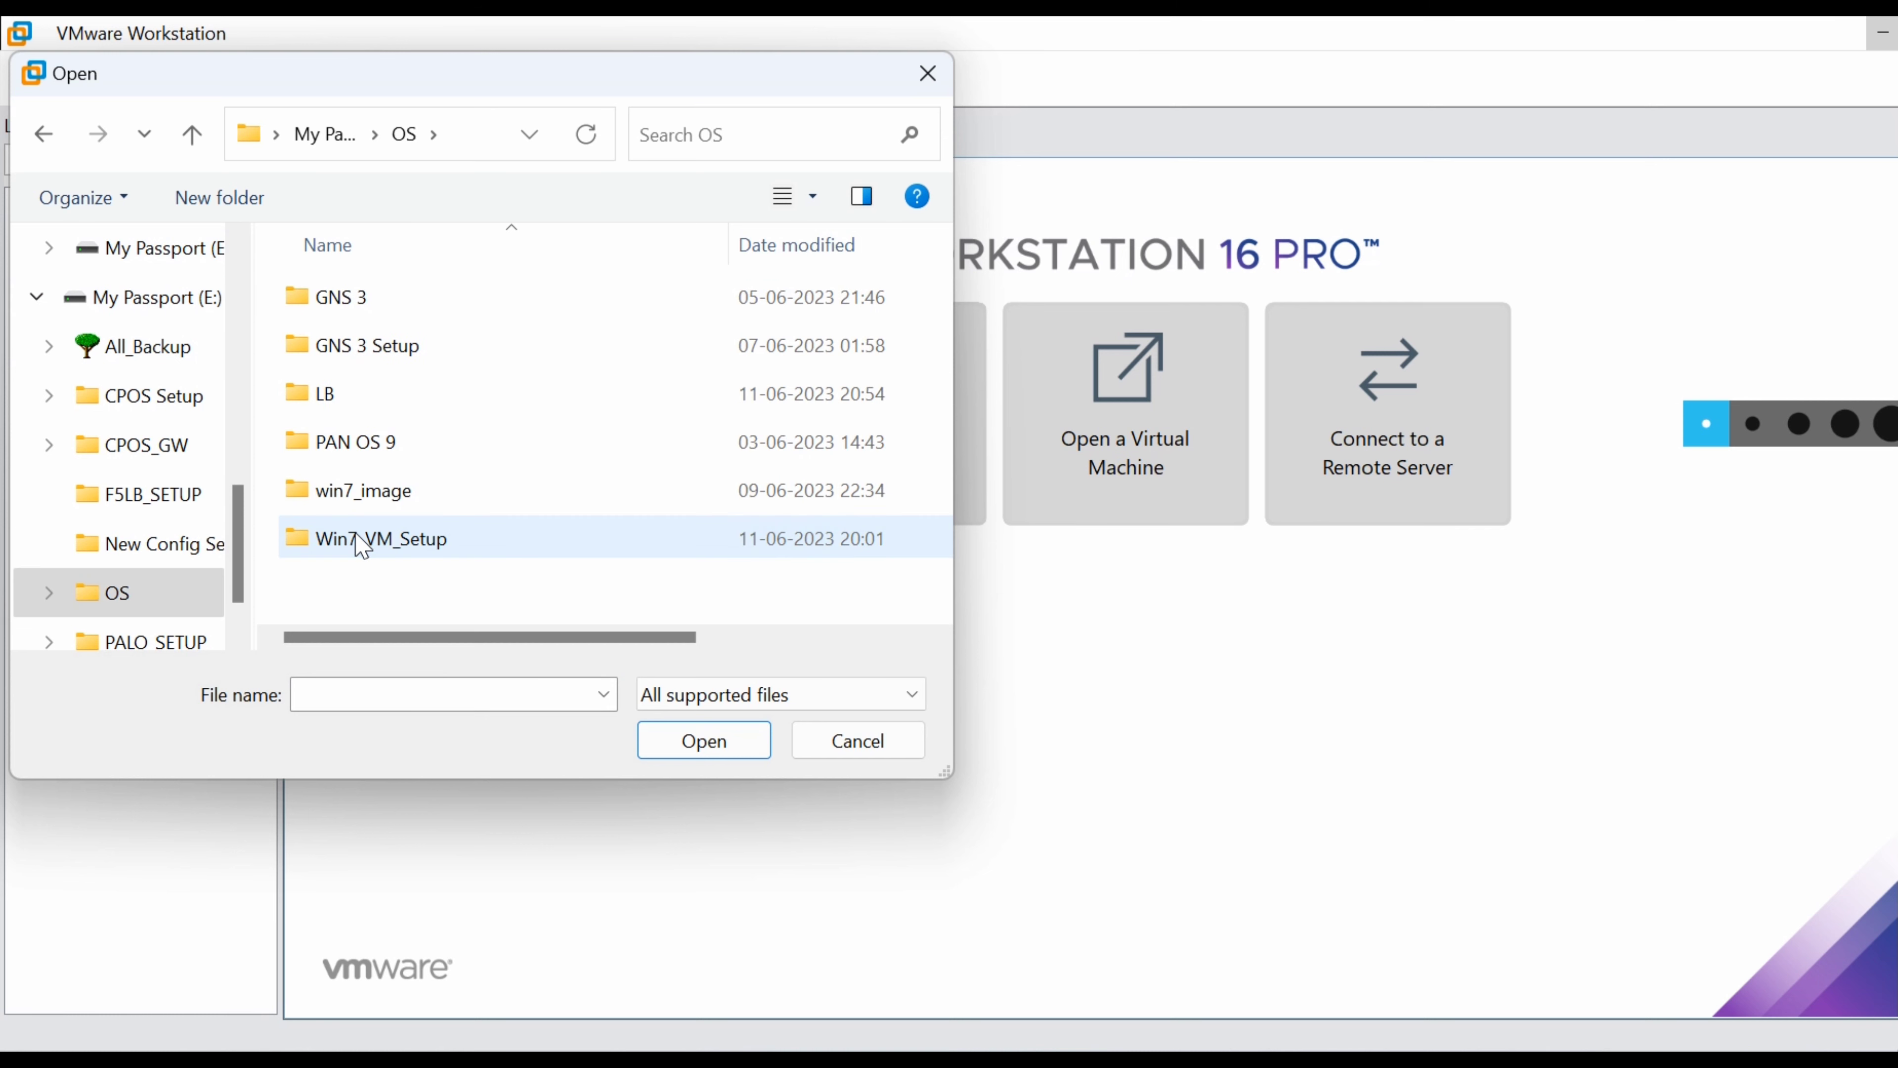
double_click(375, 411)
left_click(424, 362)
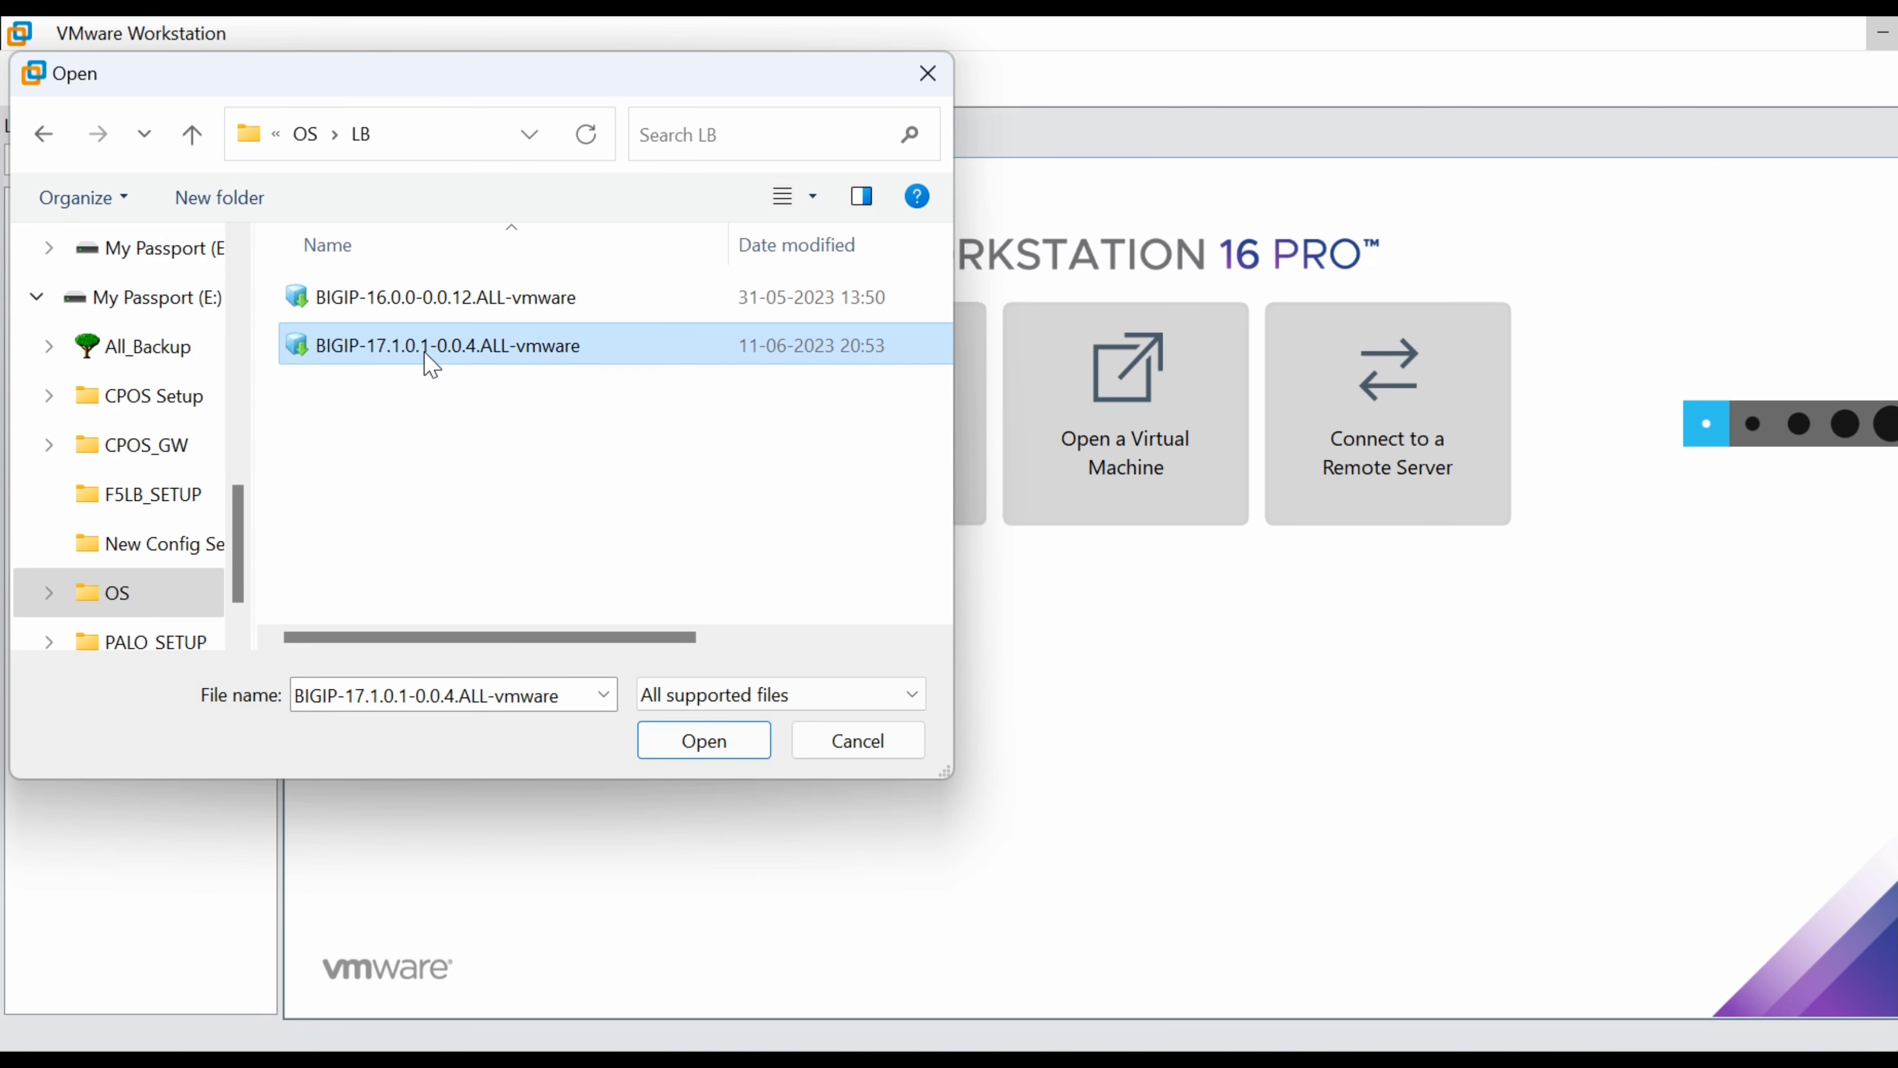
left_click(740, 757)
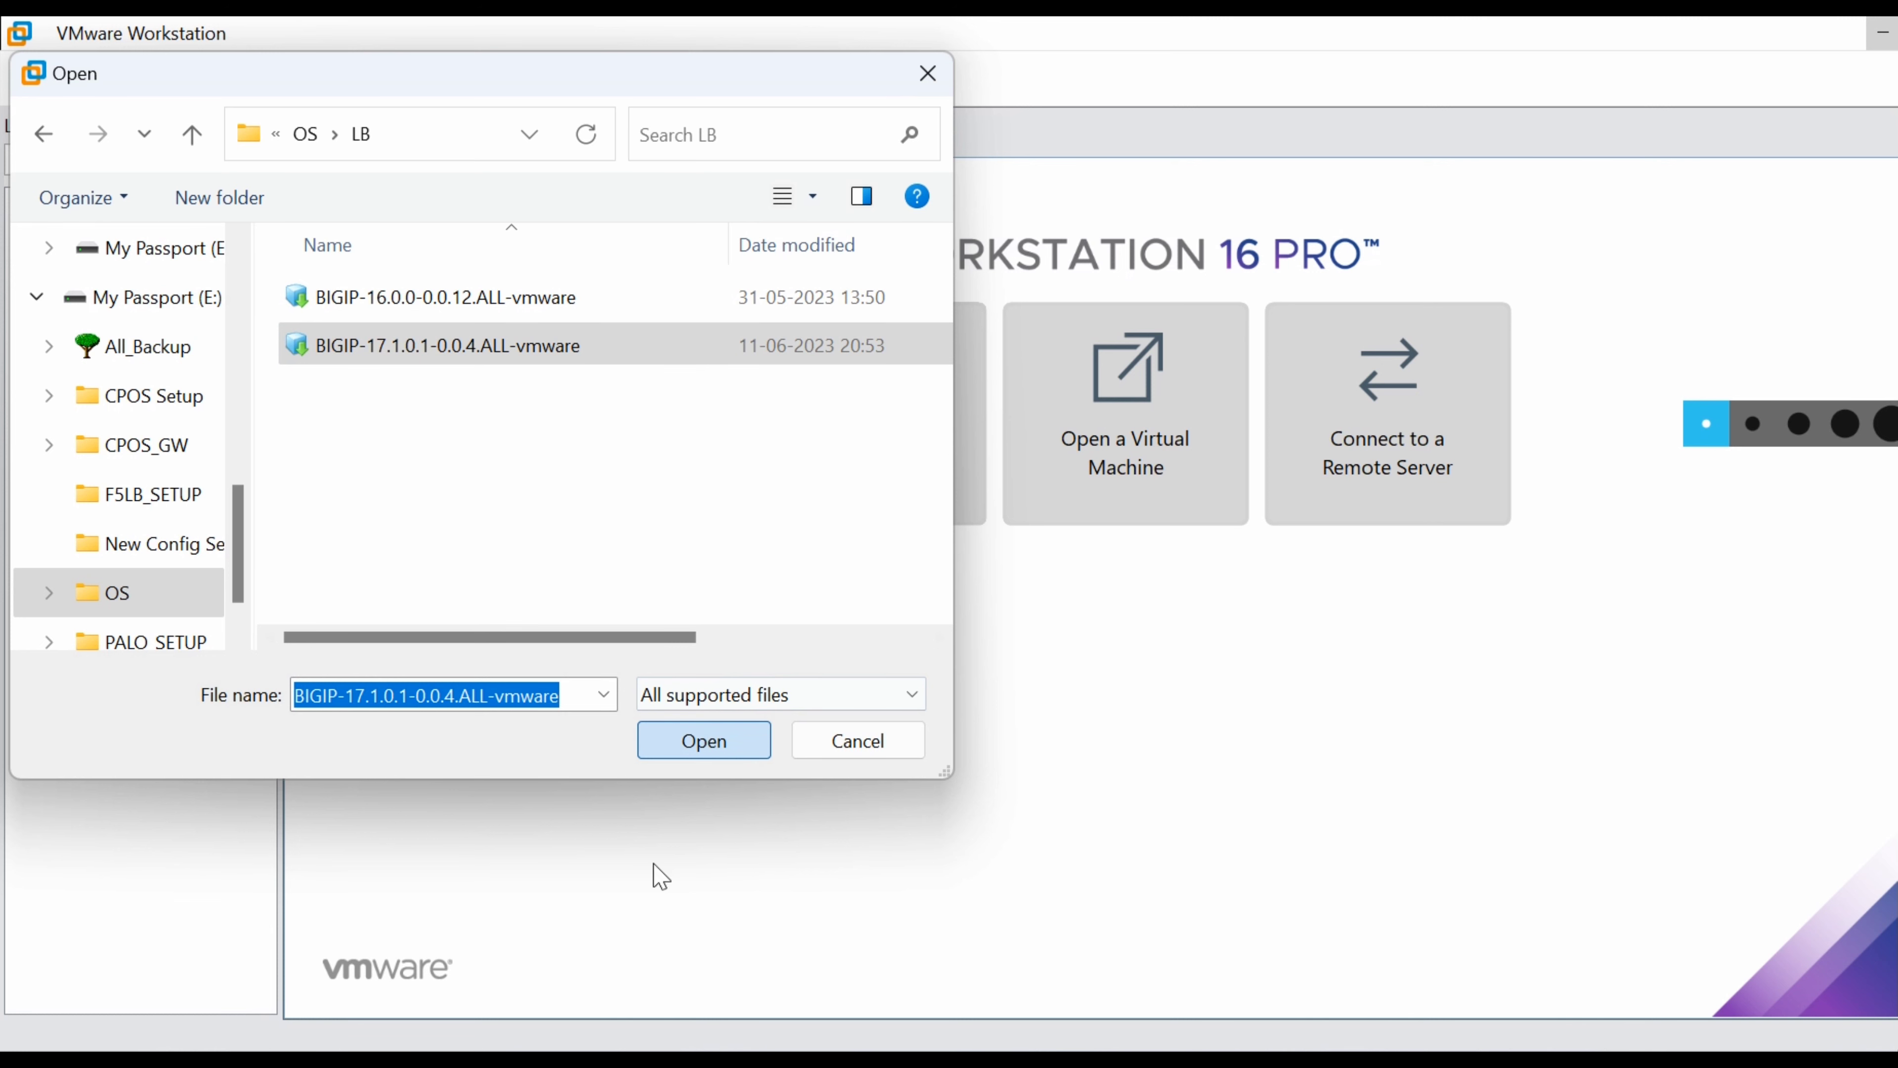
left_click(702, 748)
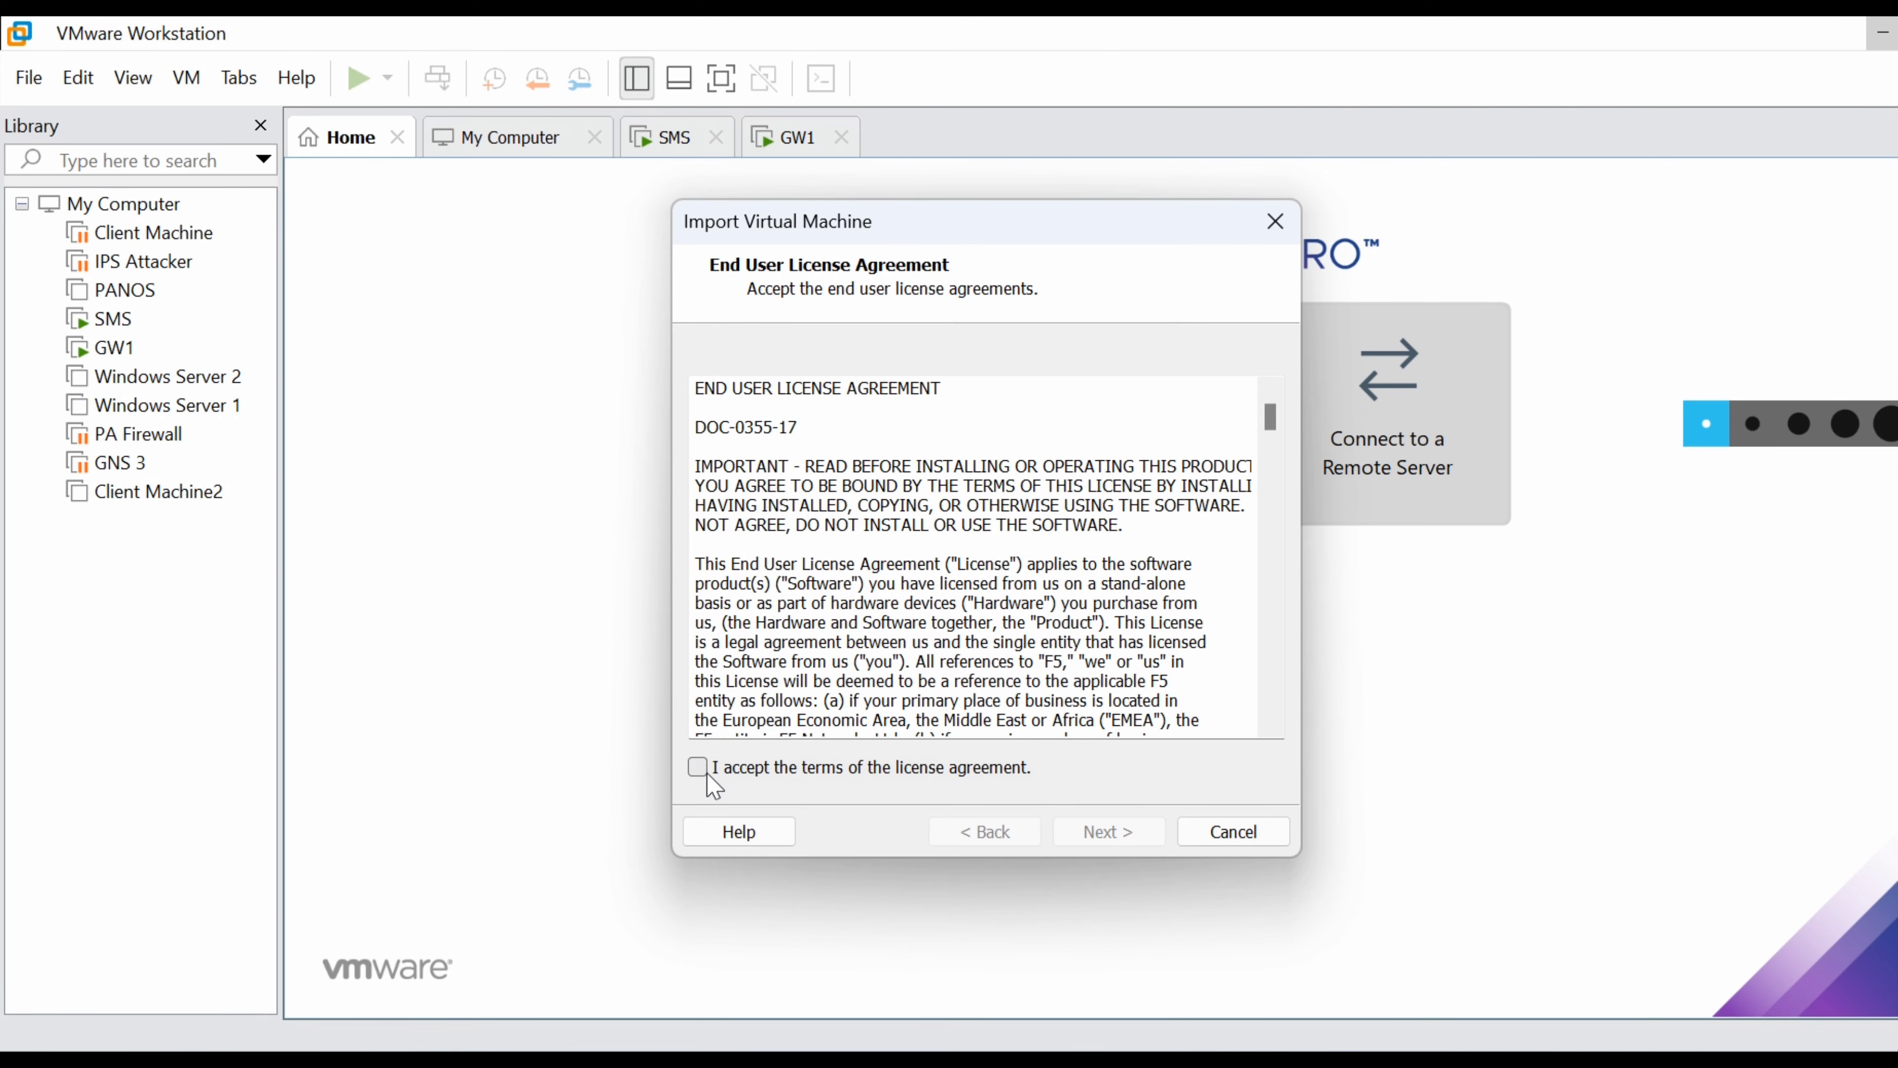
Accept the BIG-IP license agreement and name the new VM F5_LB1.
left_click(706, 775)
left_click(1112, 841)
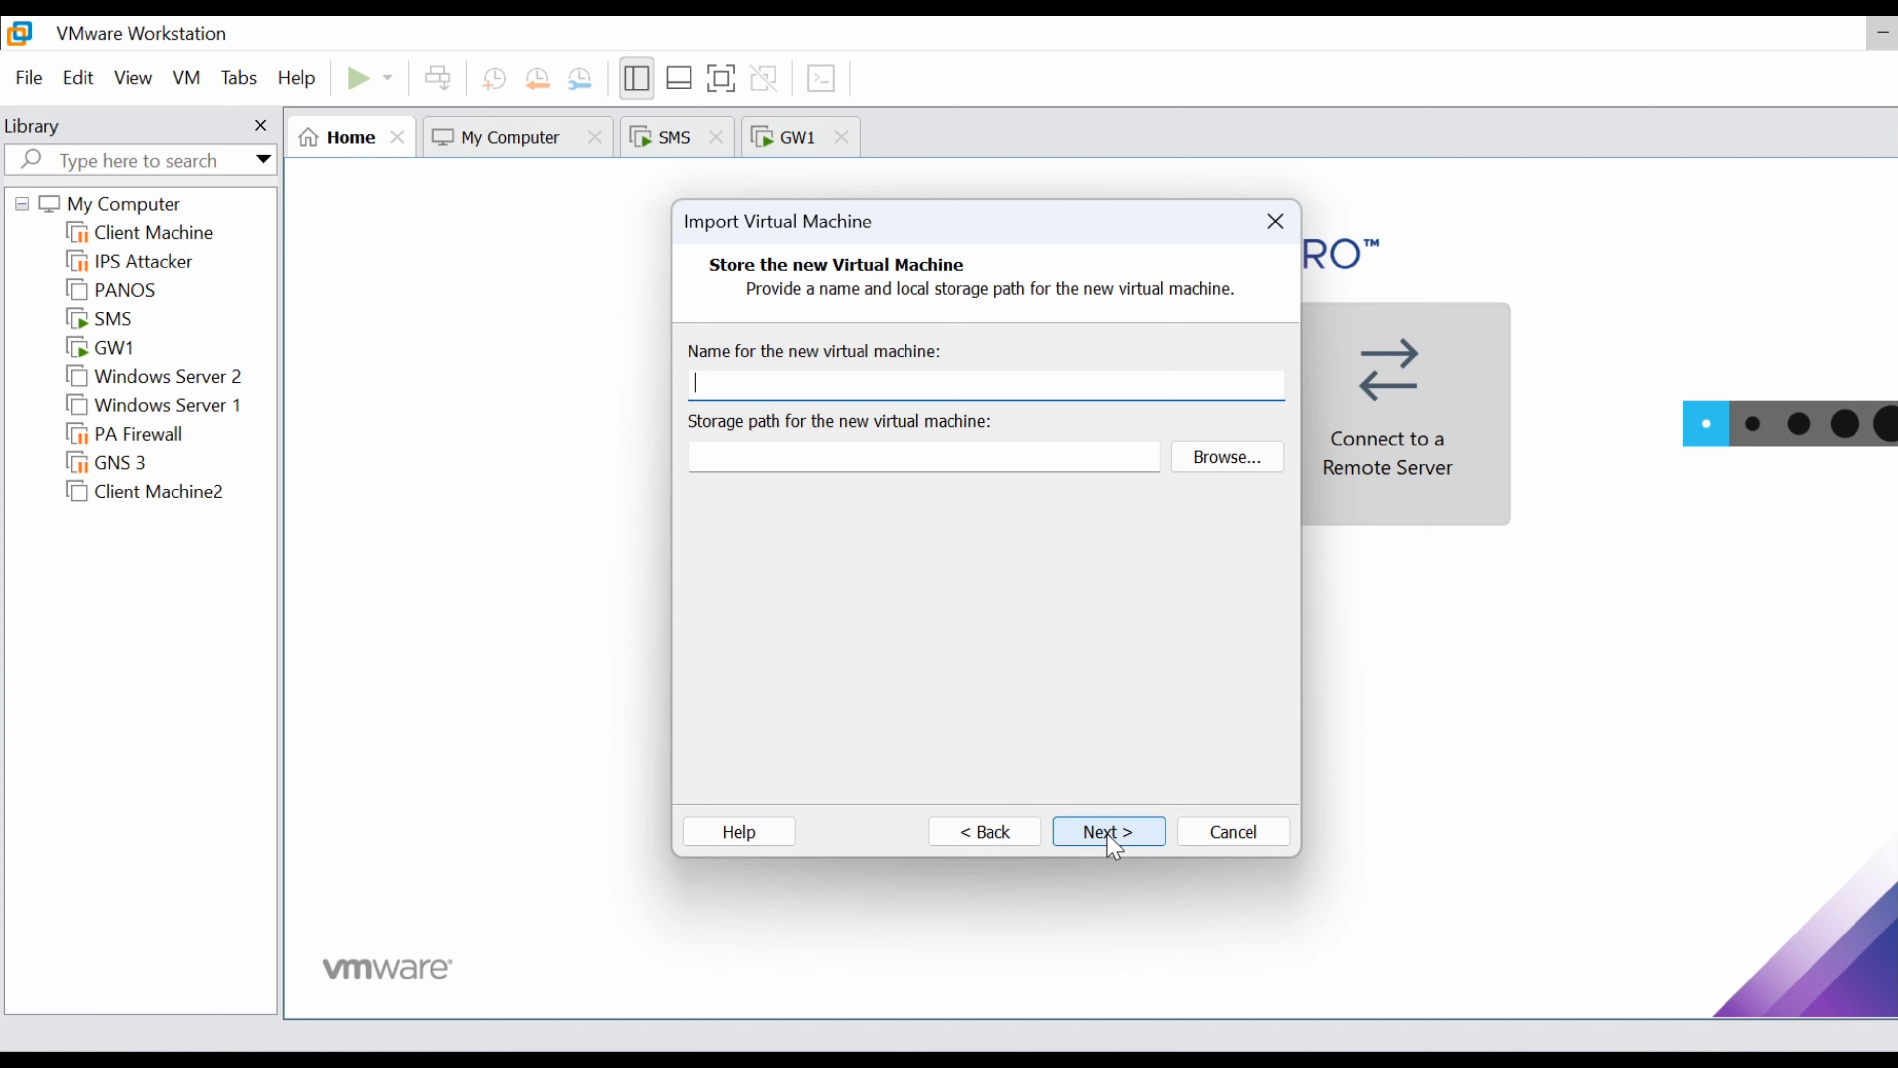
key("Caps_Lock")
type("F")
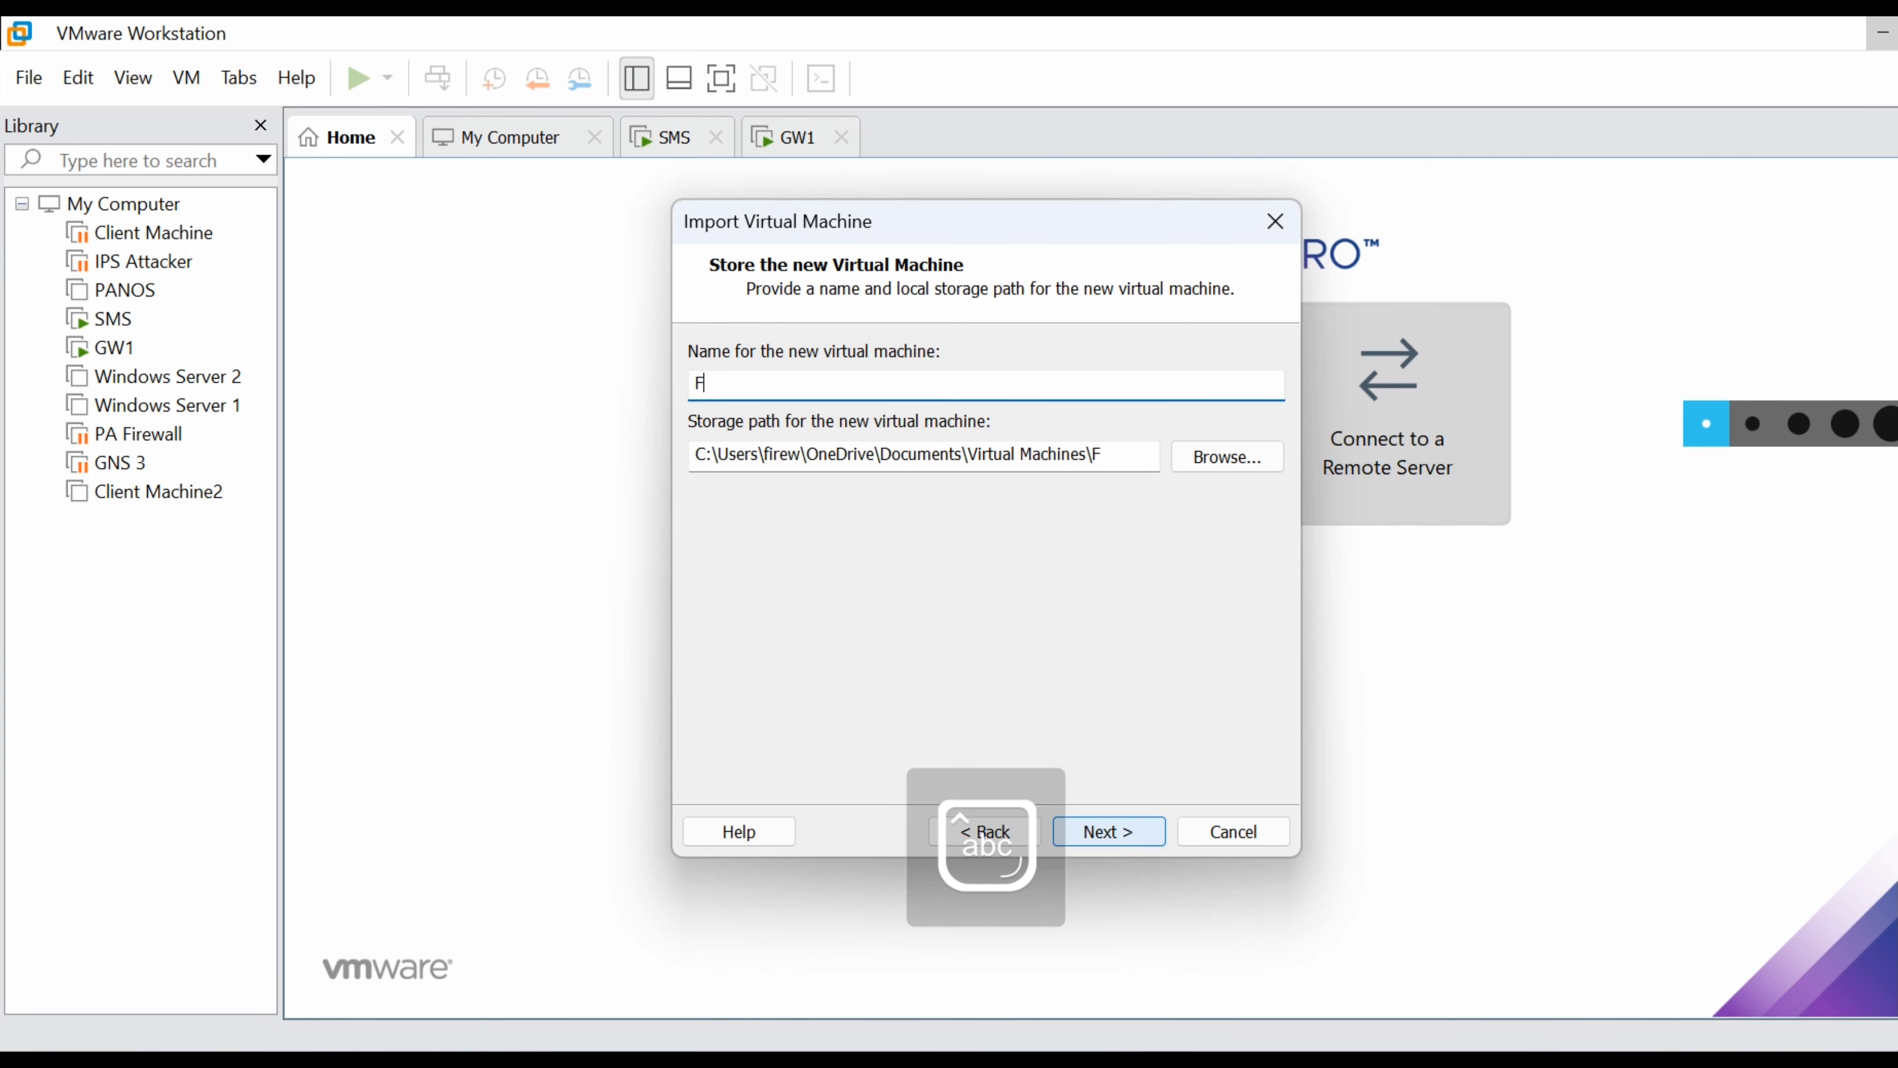
type("5_LB")
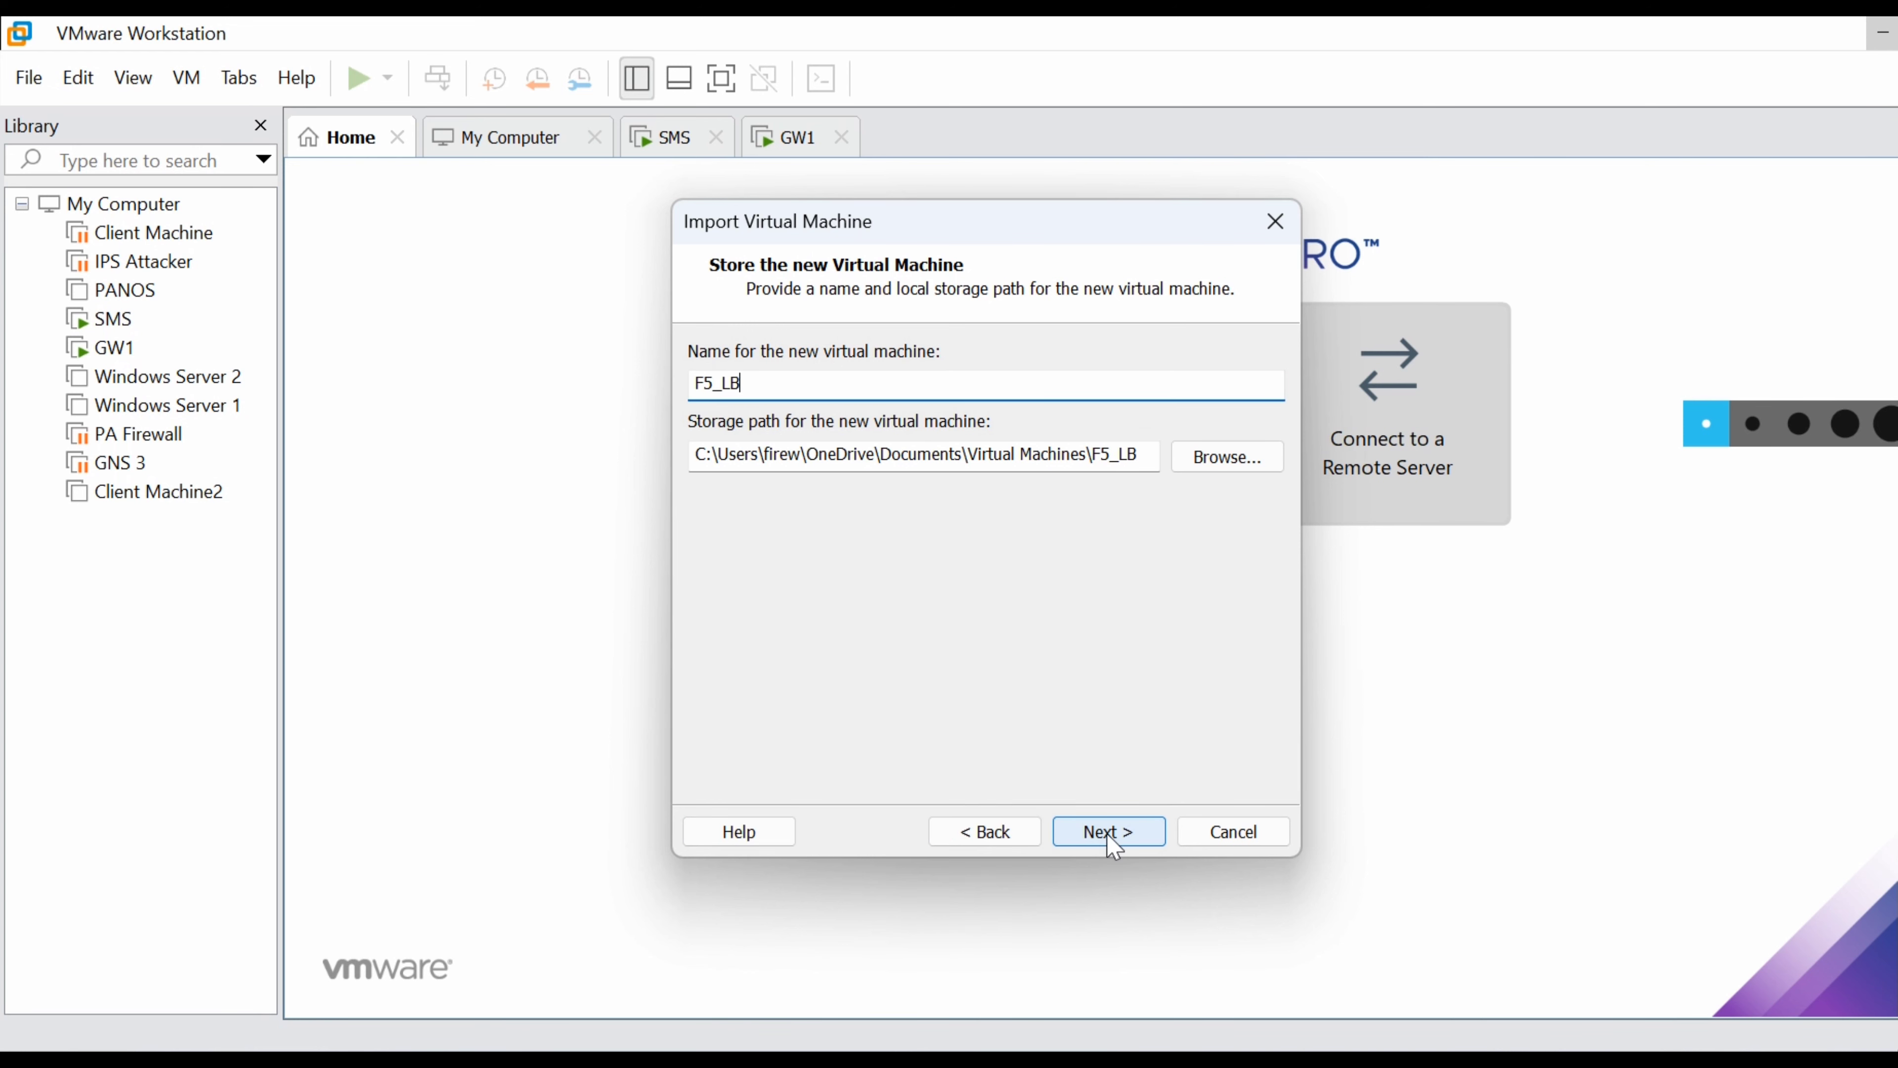
type("1")
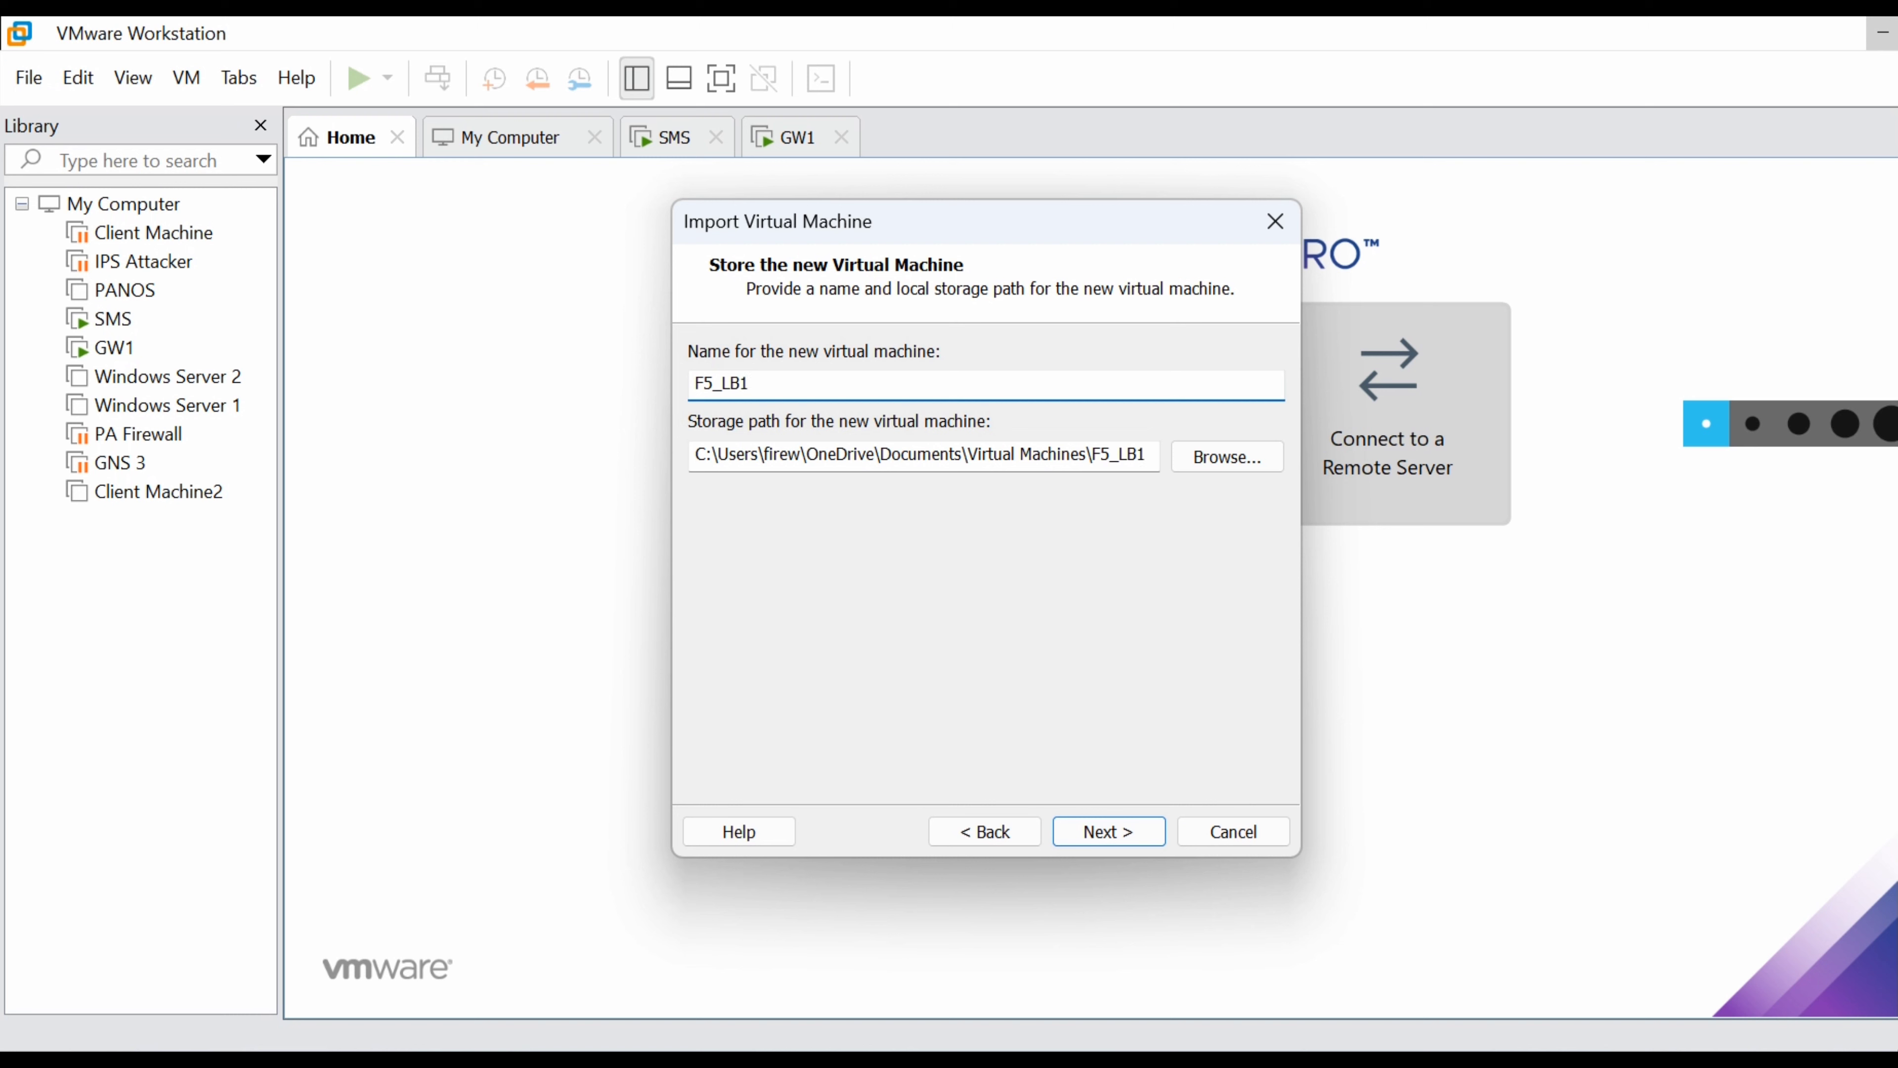
Store the VM in E:\F5LB_SETUP and import it with 2 CPUs and 4096 MB RAM.
left_click(1228, 459)
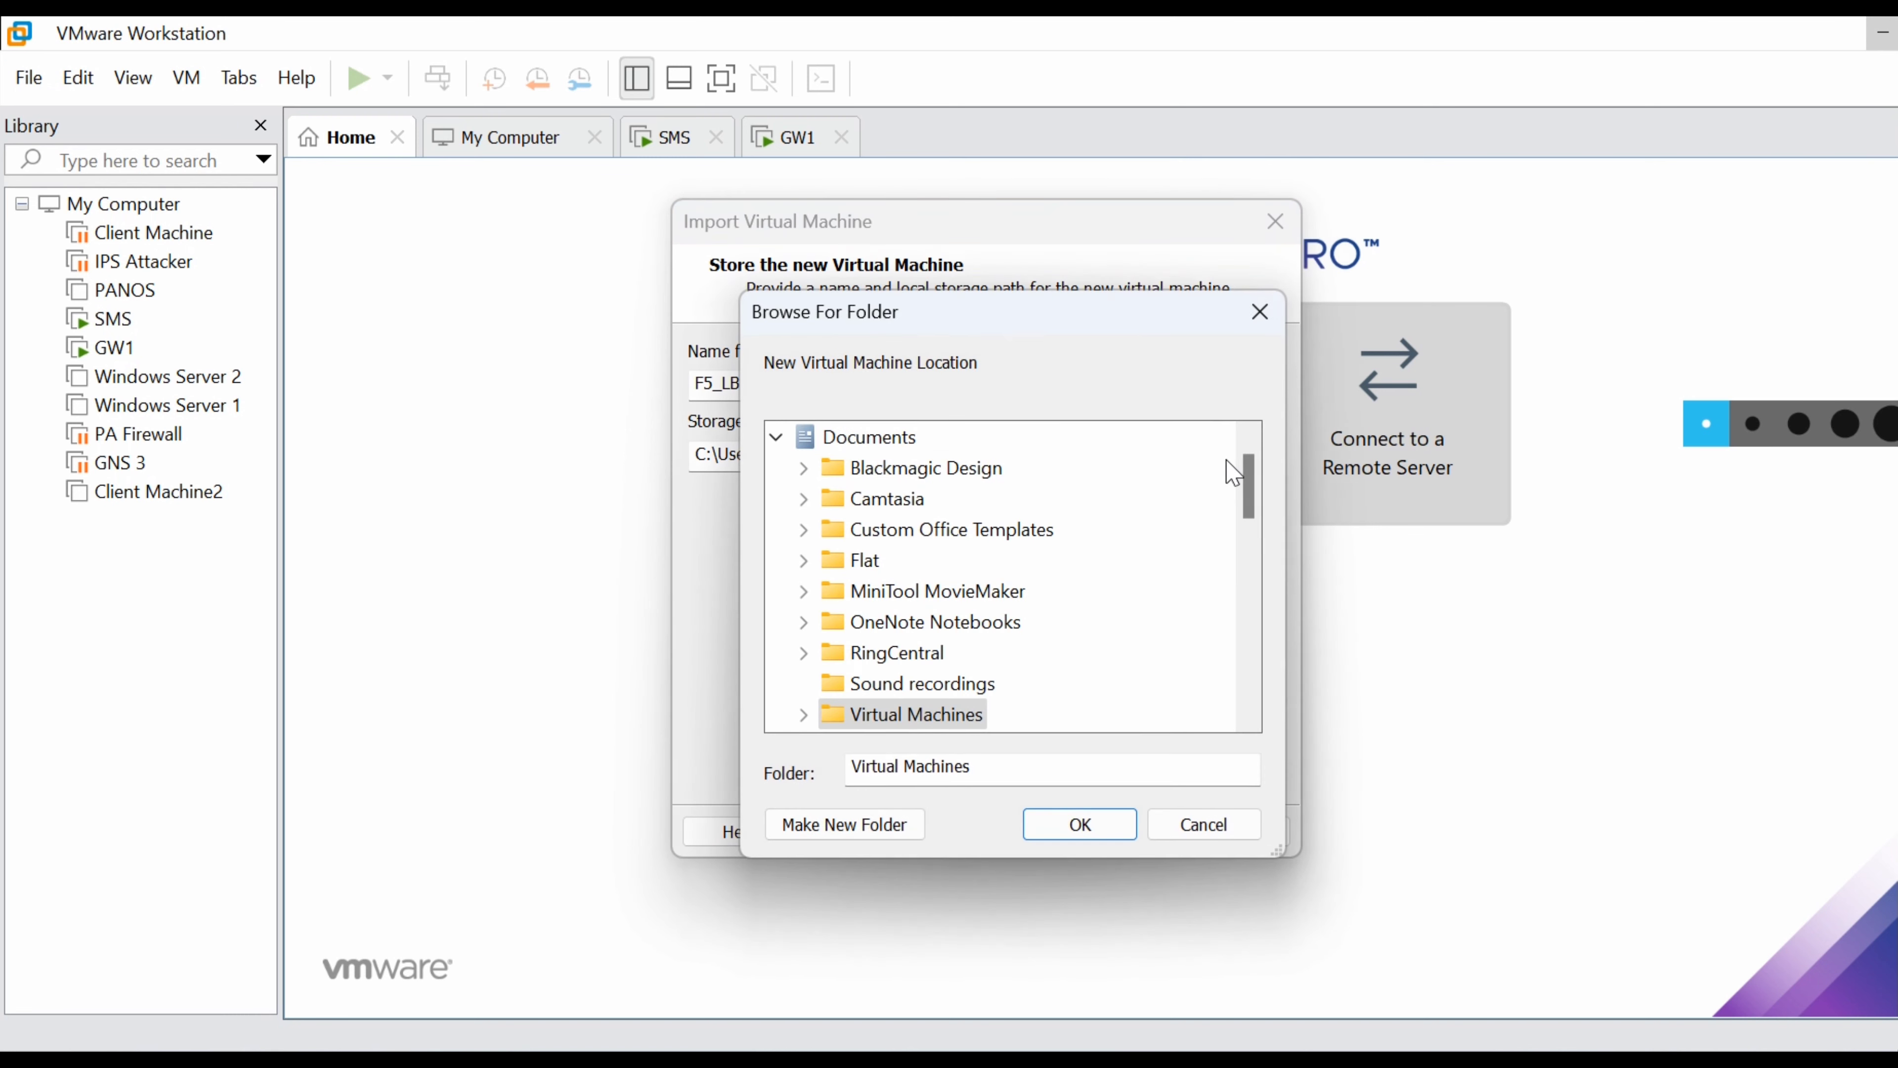
left_click_drag(1263, 486, 1238, 585)
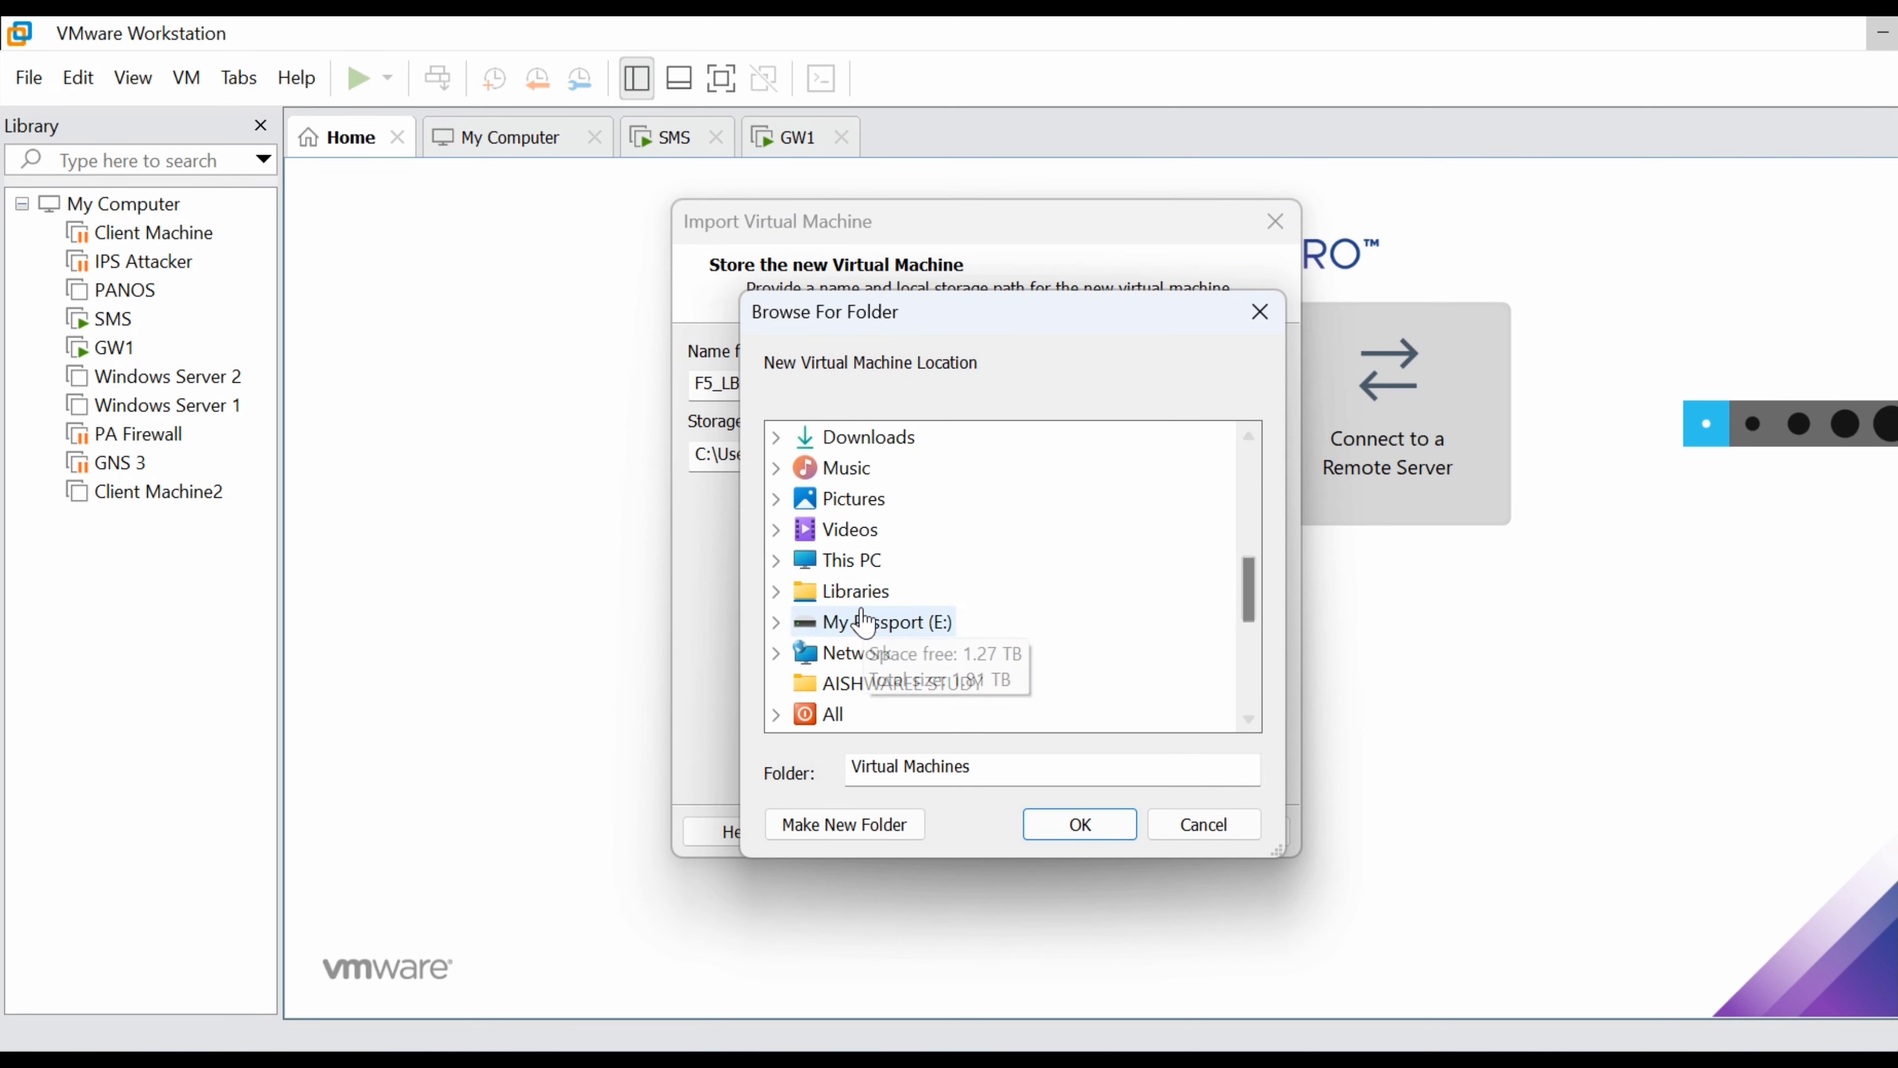
left_click(1079, 824)
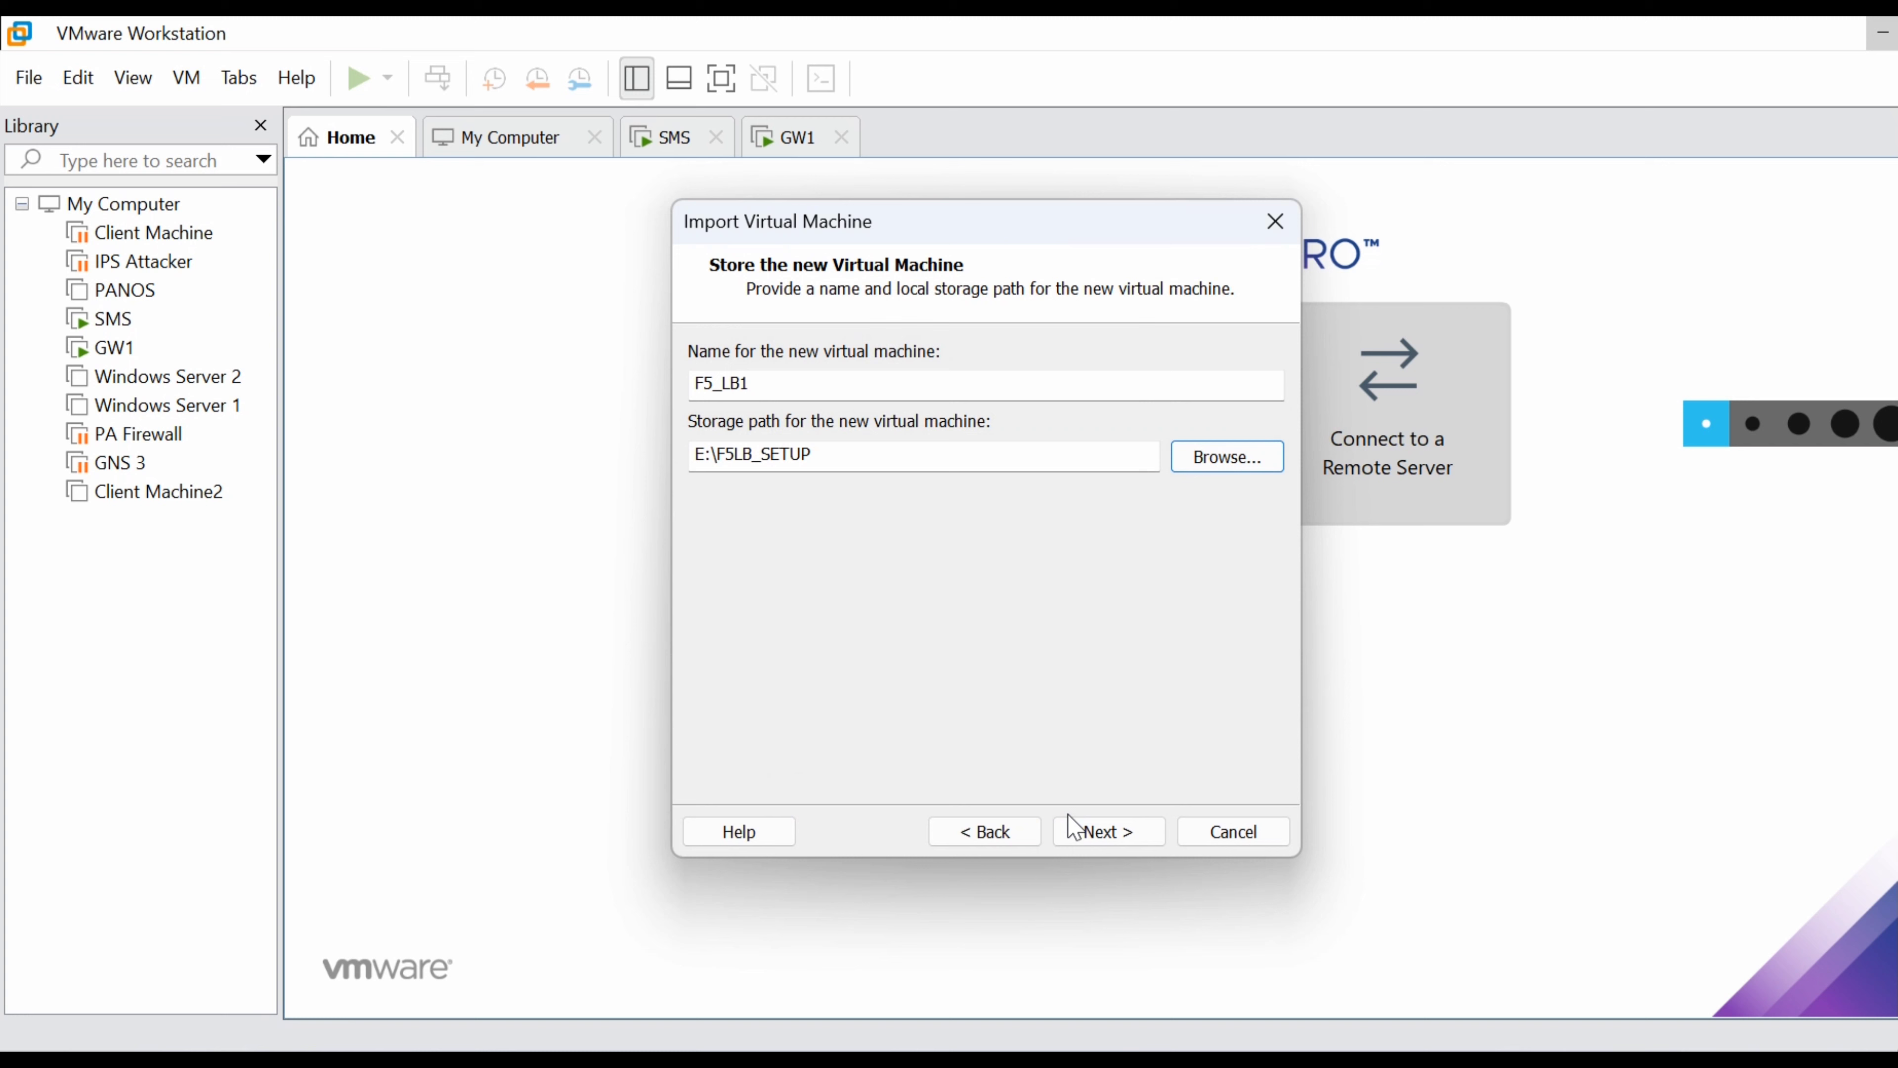
left_click(1091, 831)
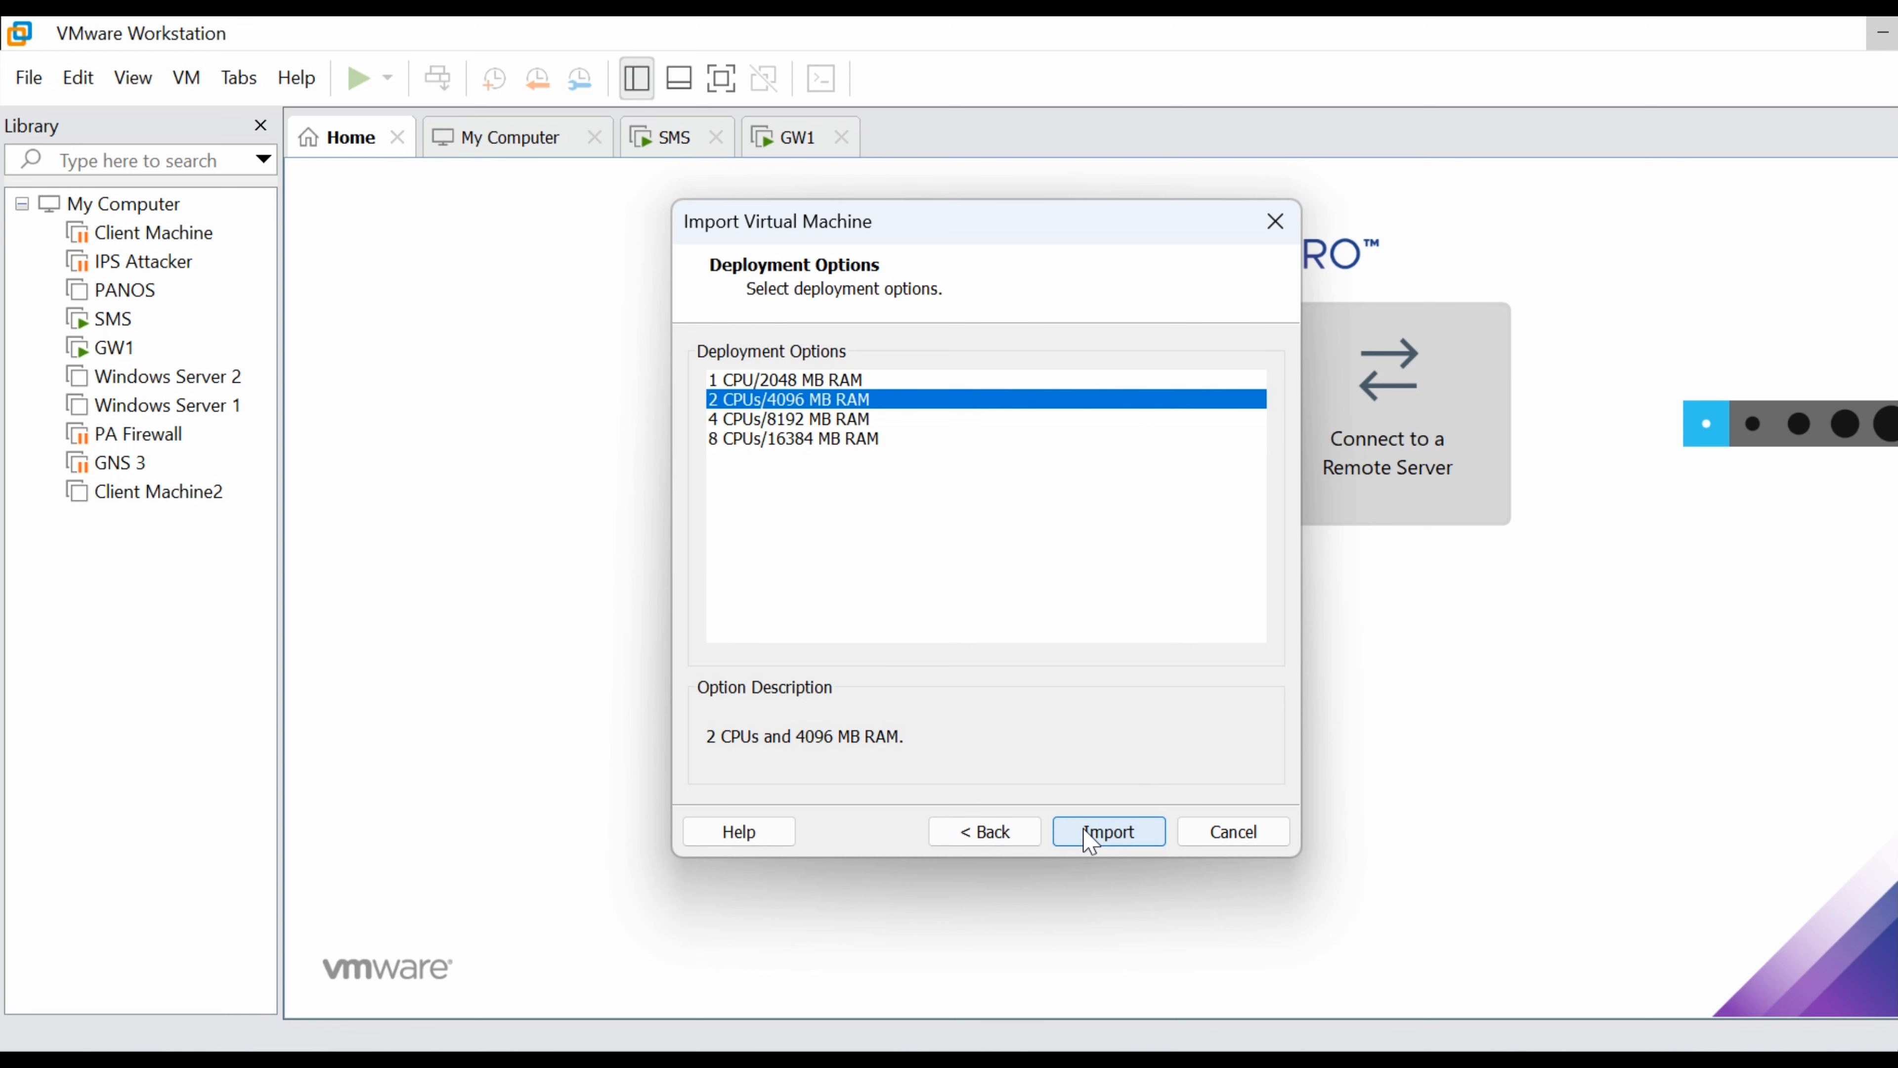
left_click(1091, 832)
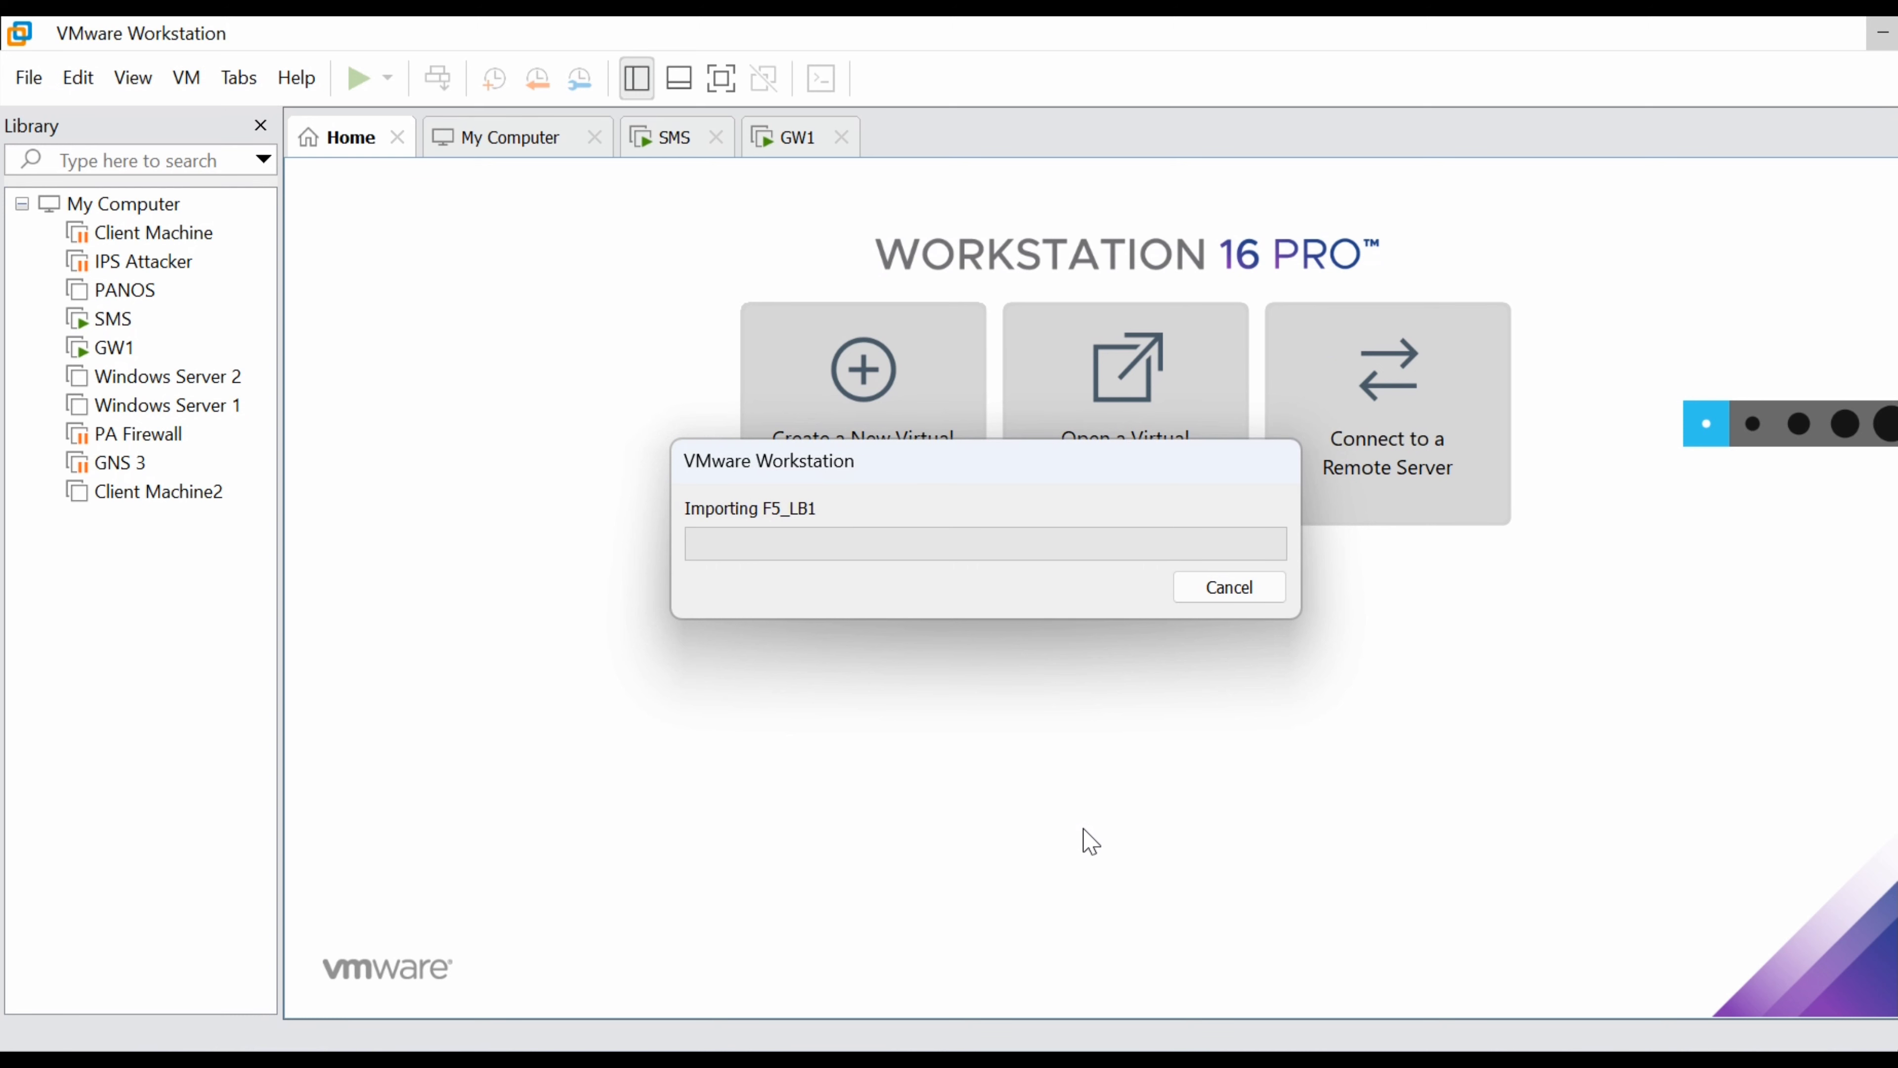
Suspend the GW1 virtual machine from its Library context menu.
left_click(111, 320)
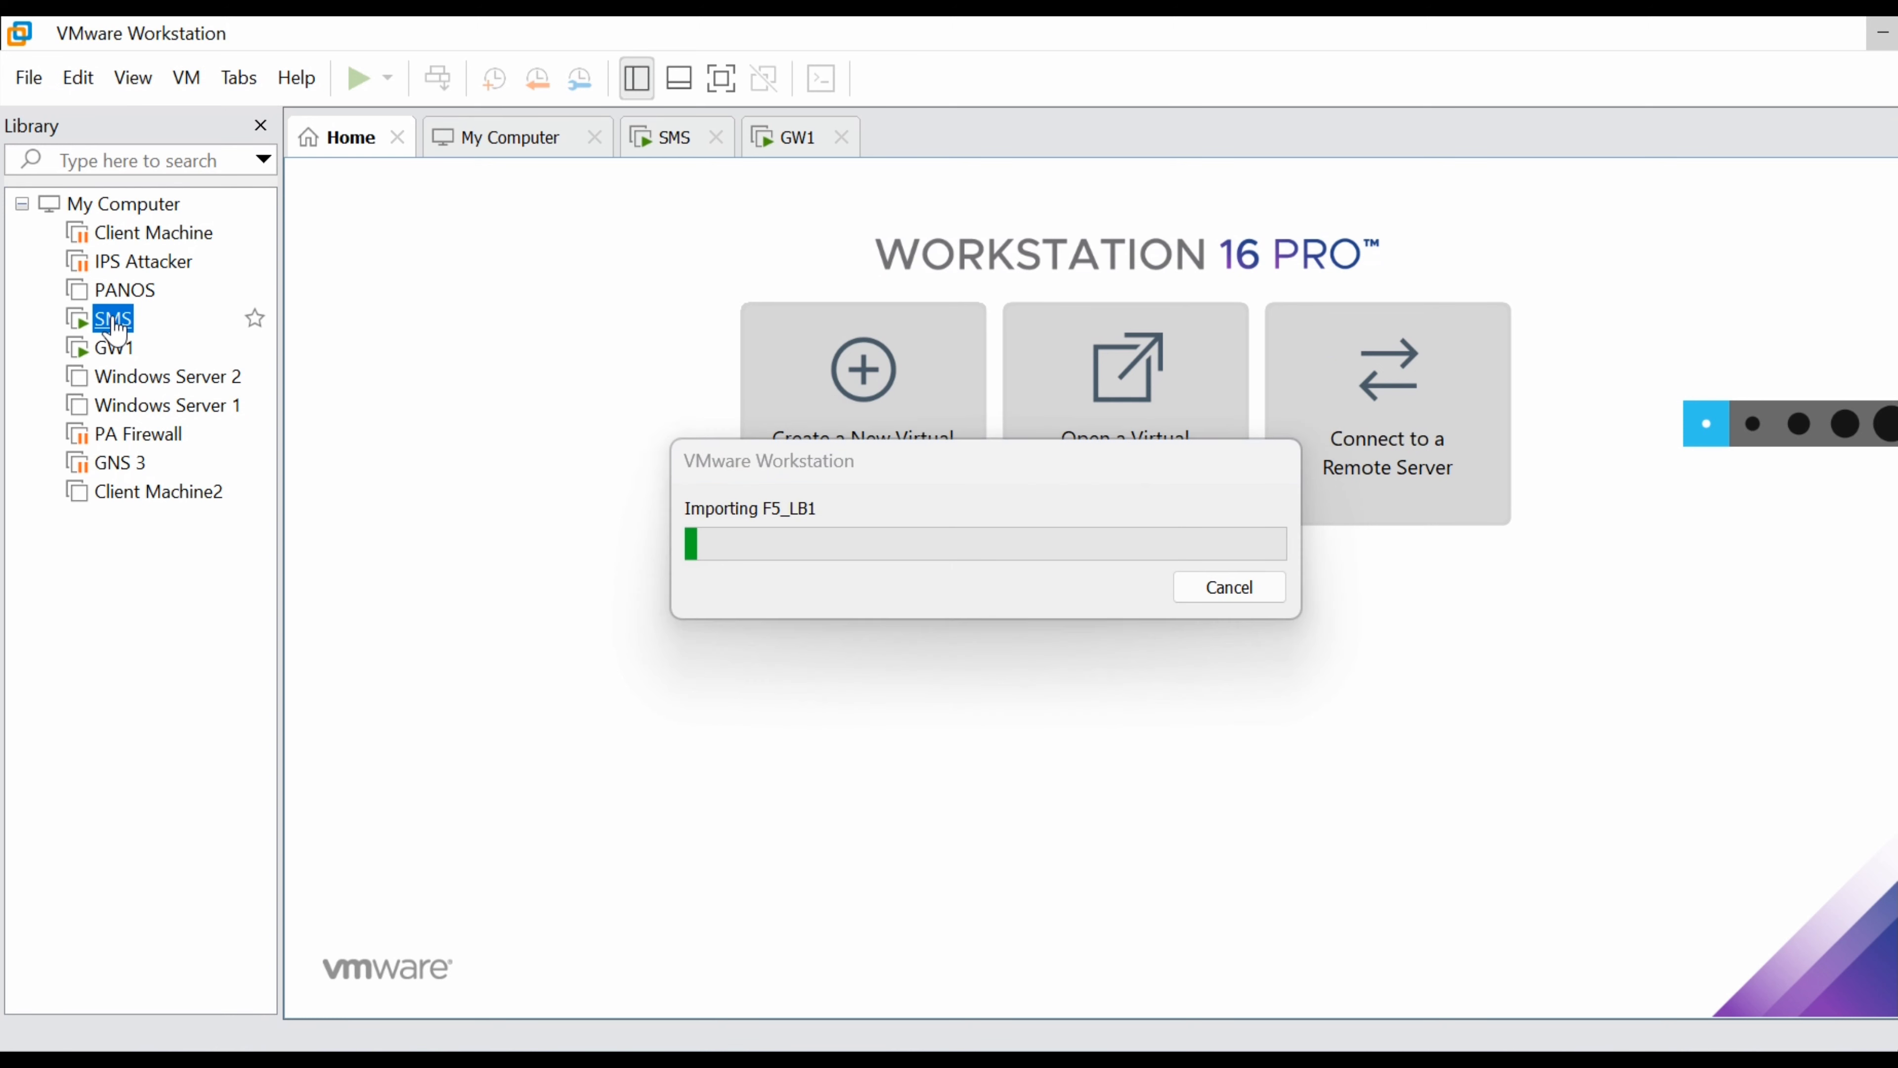
left_click(119, 350)
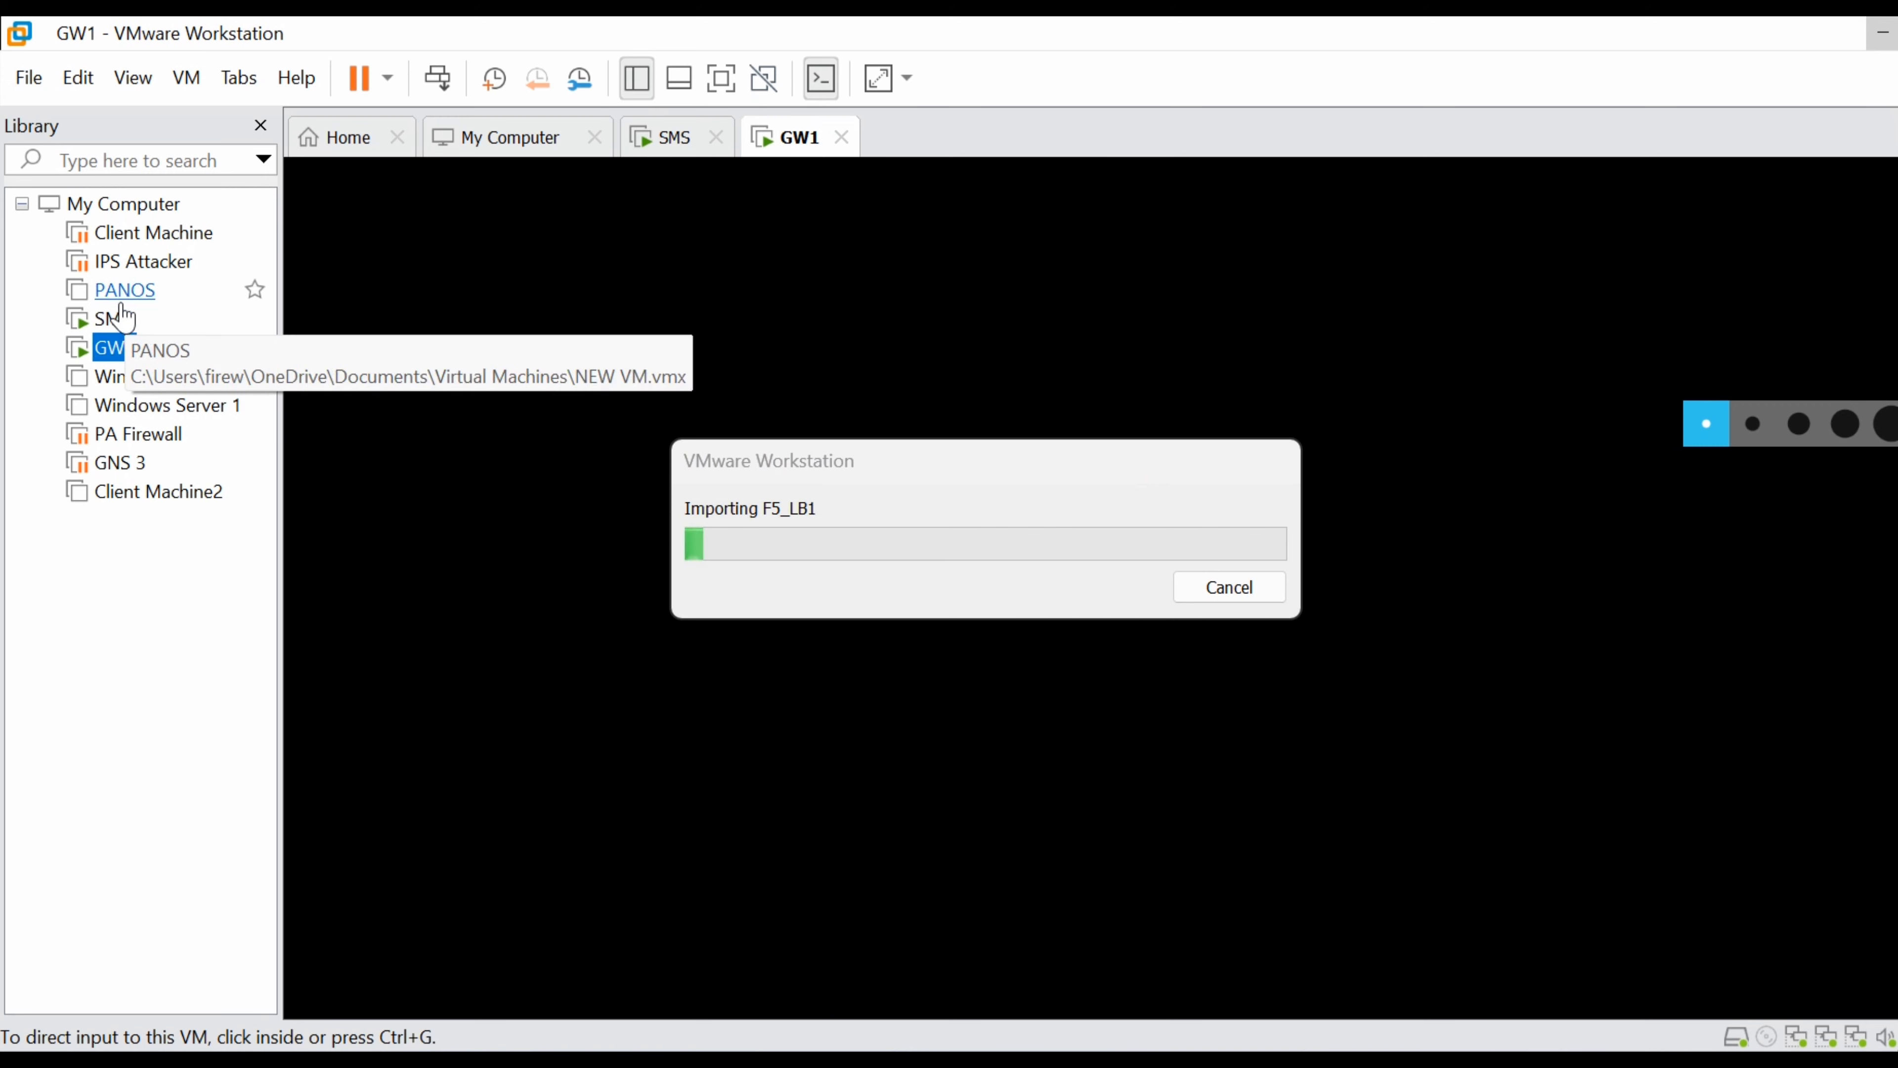
left_click(113, 323)
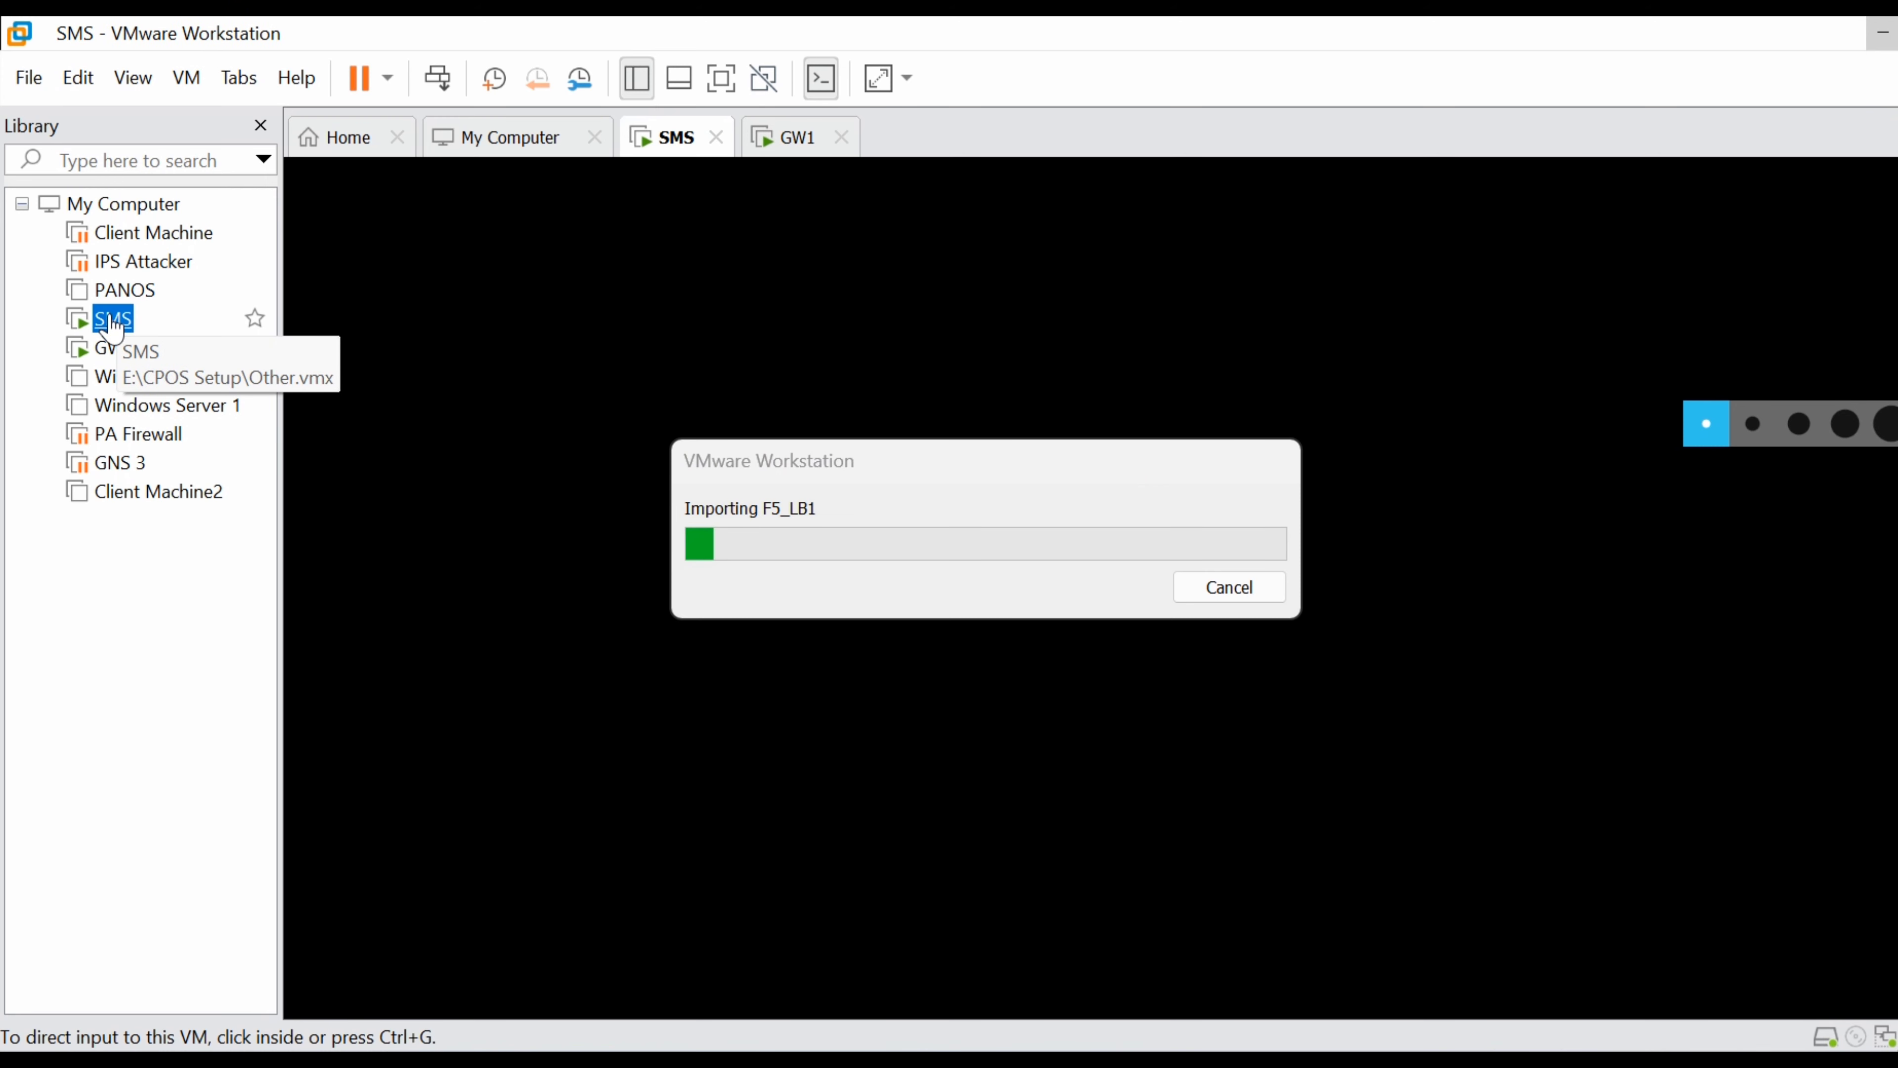
right_click(109, 320)
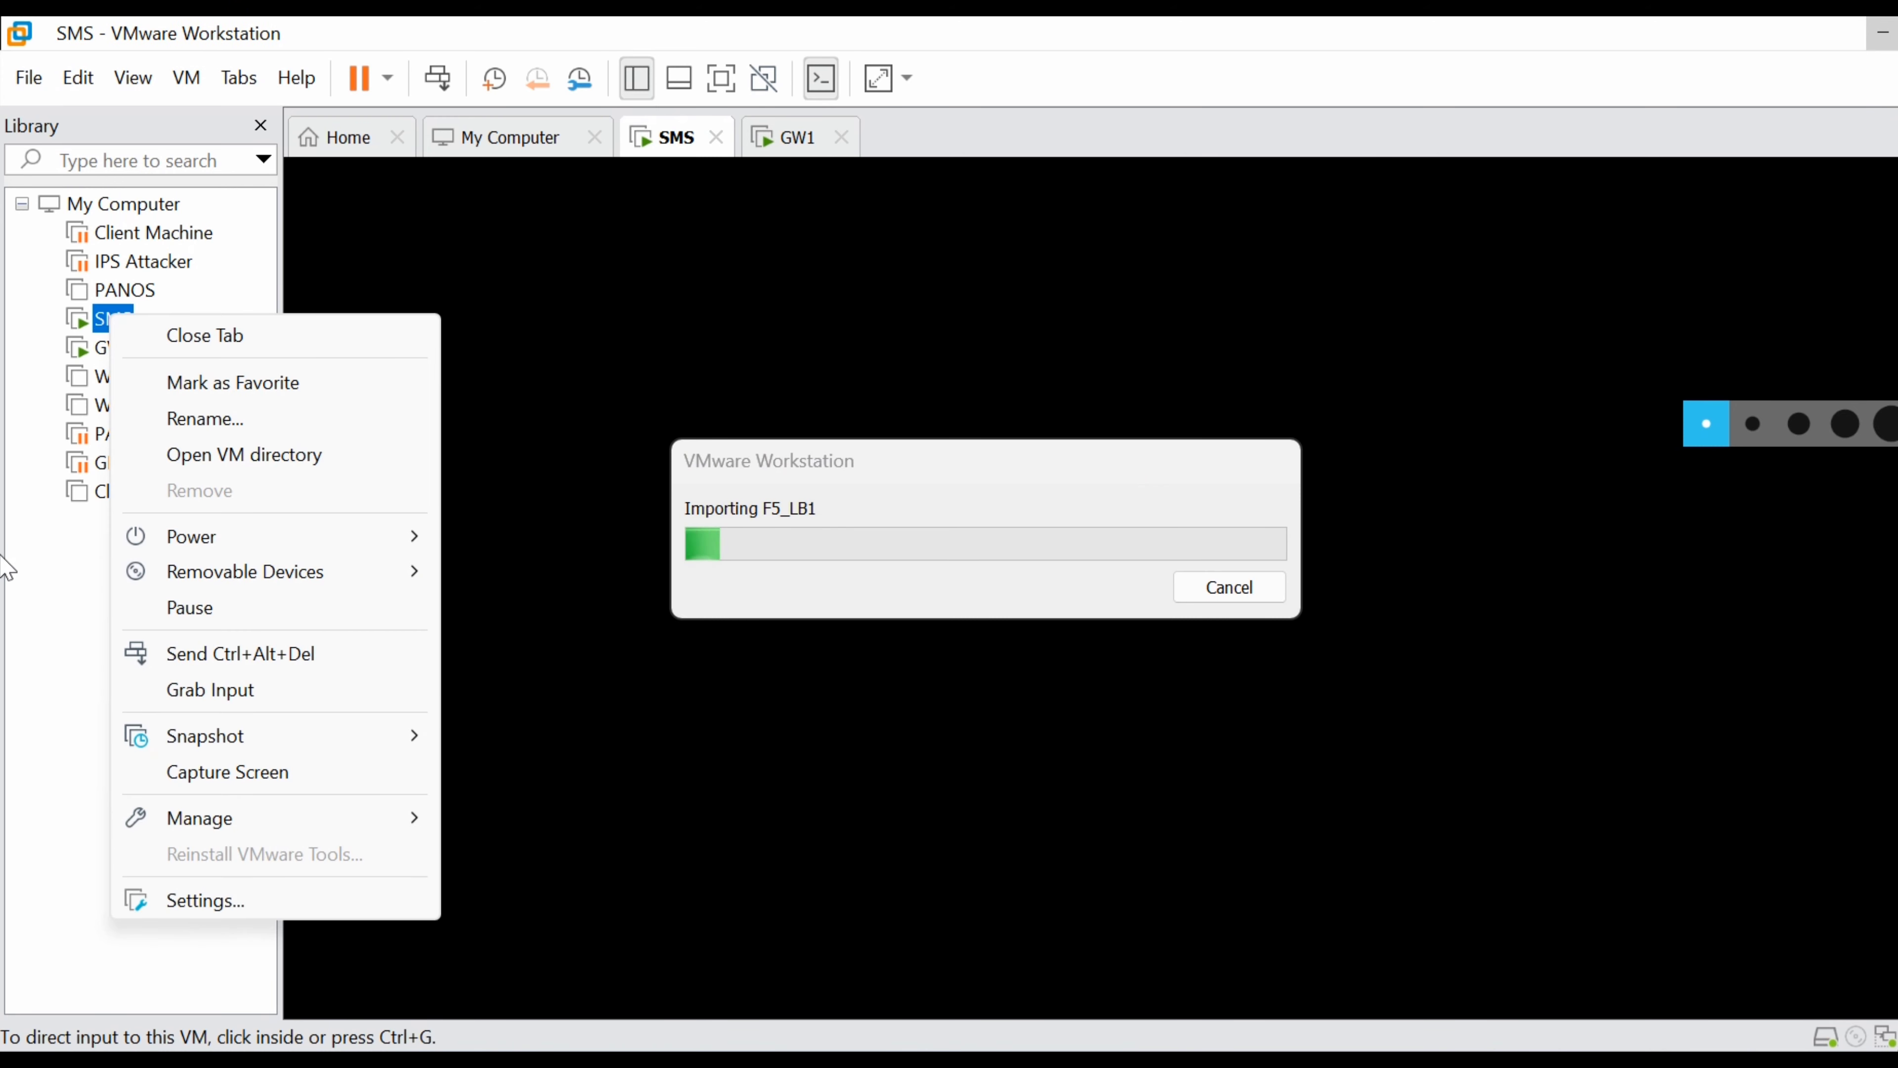
left_click(4, 595)
left_click(123, 353)
right_click(132, 358)
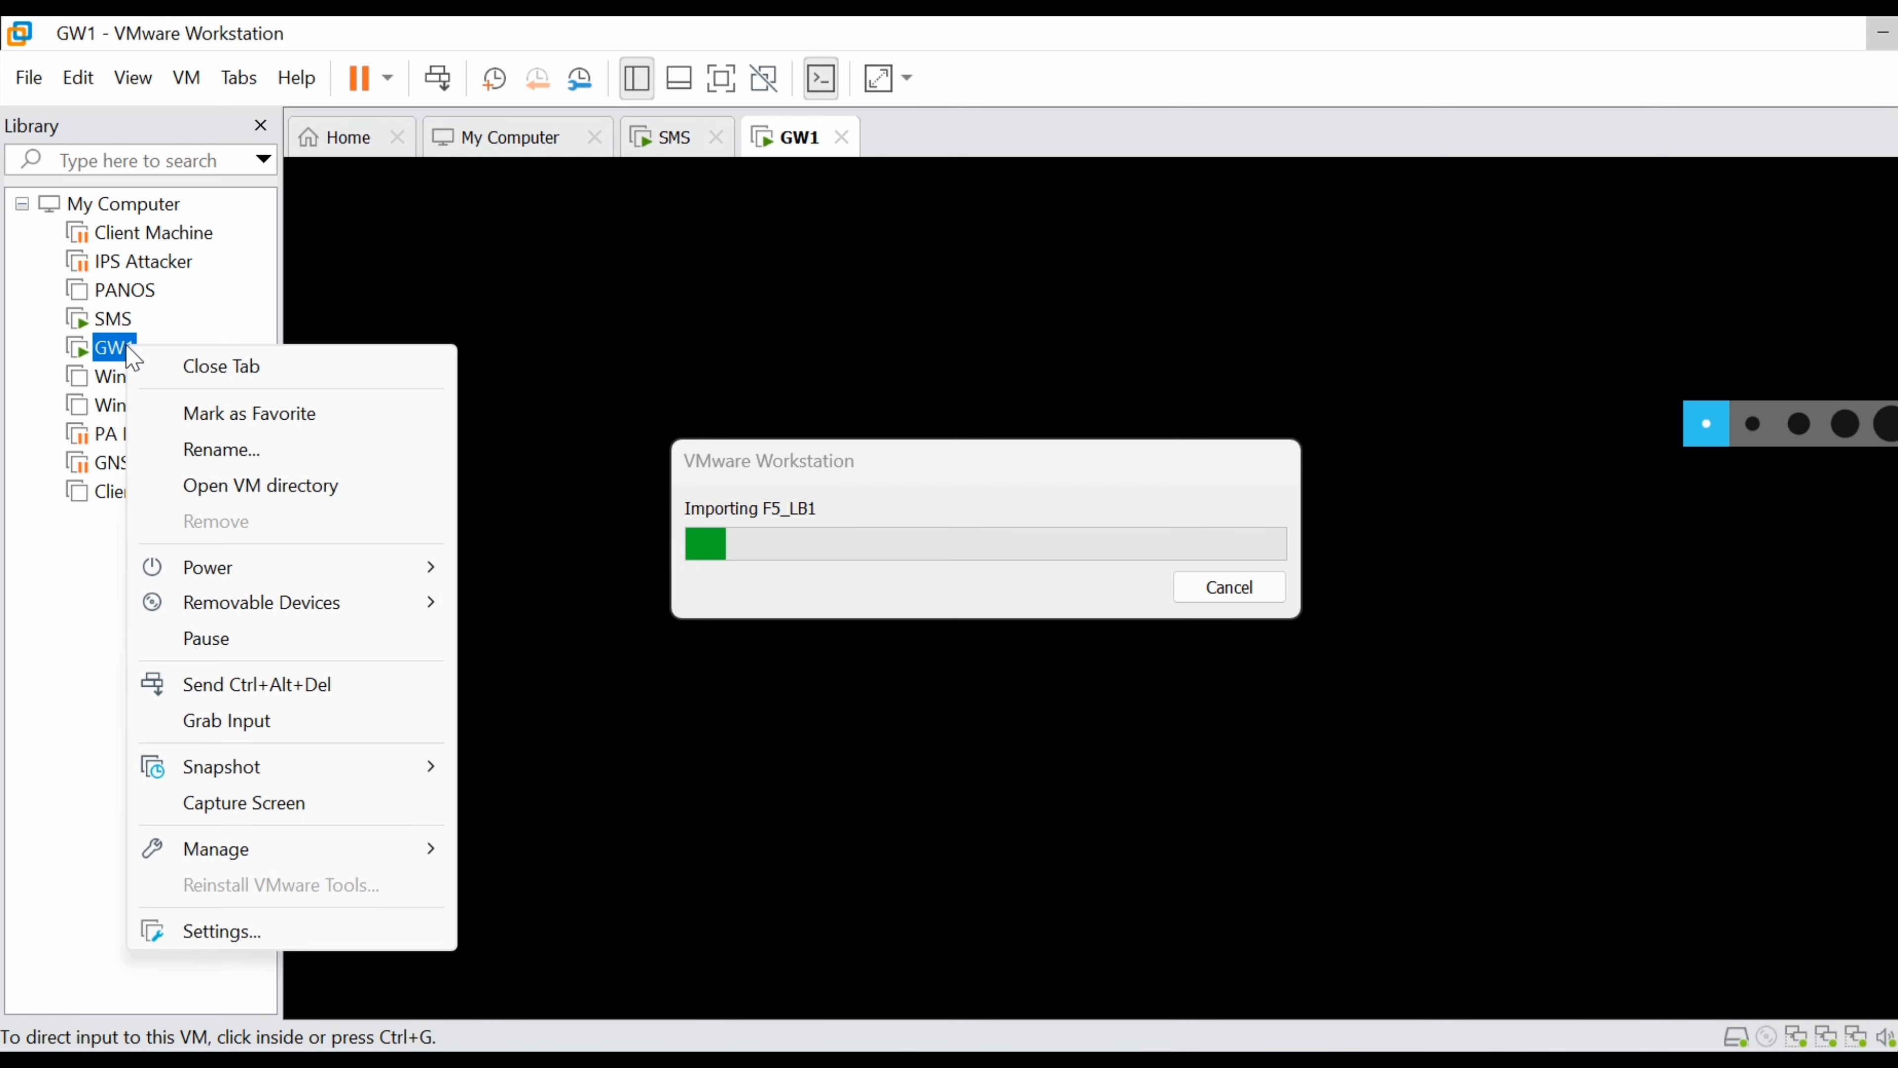
mouse_move(323, 572)
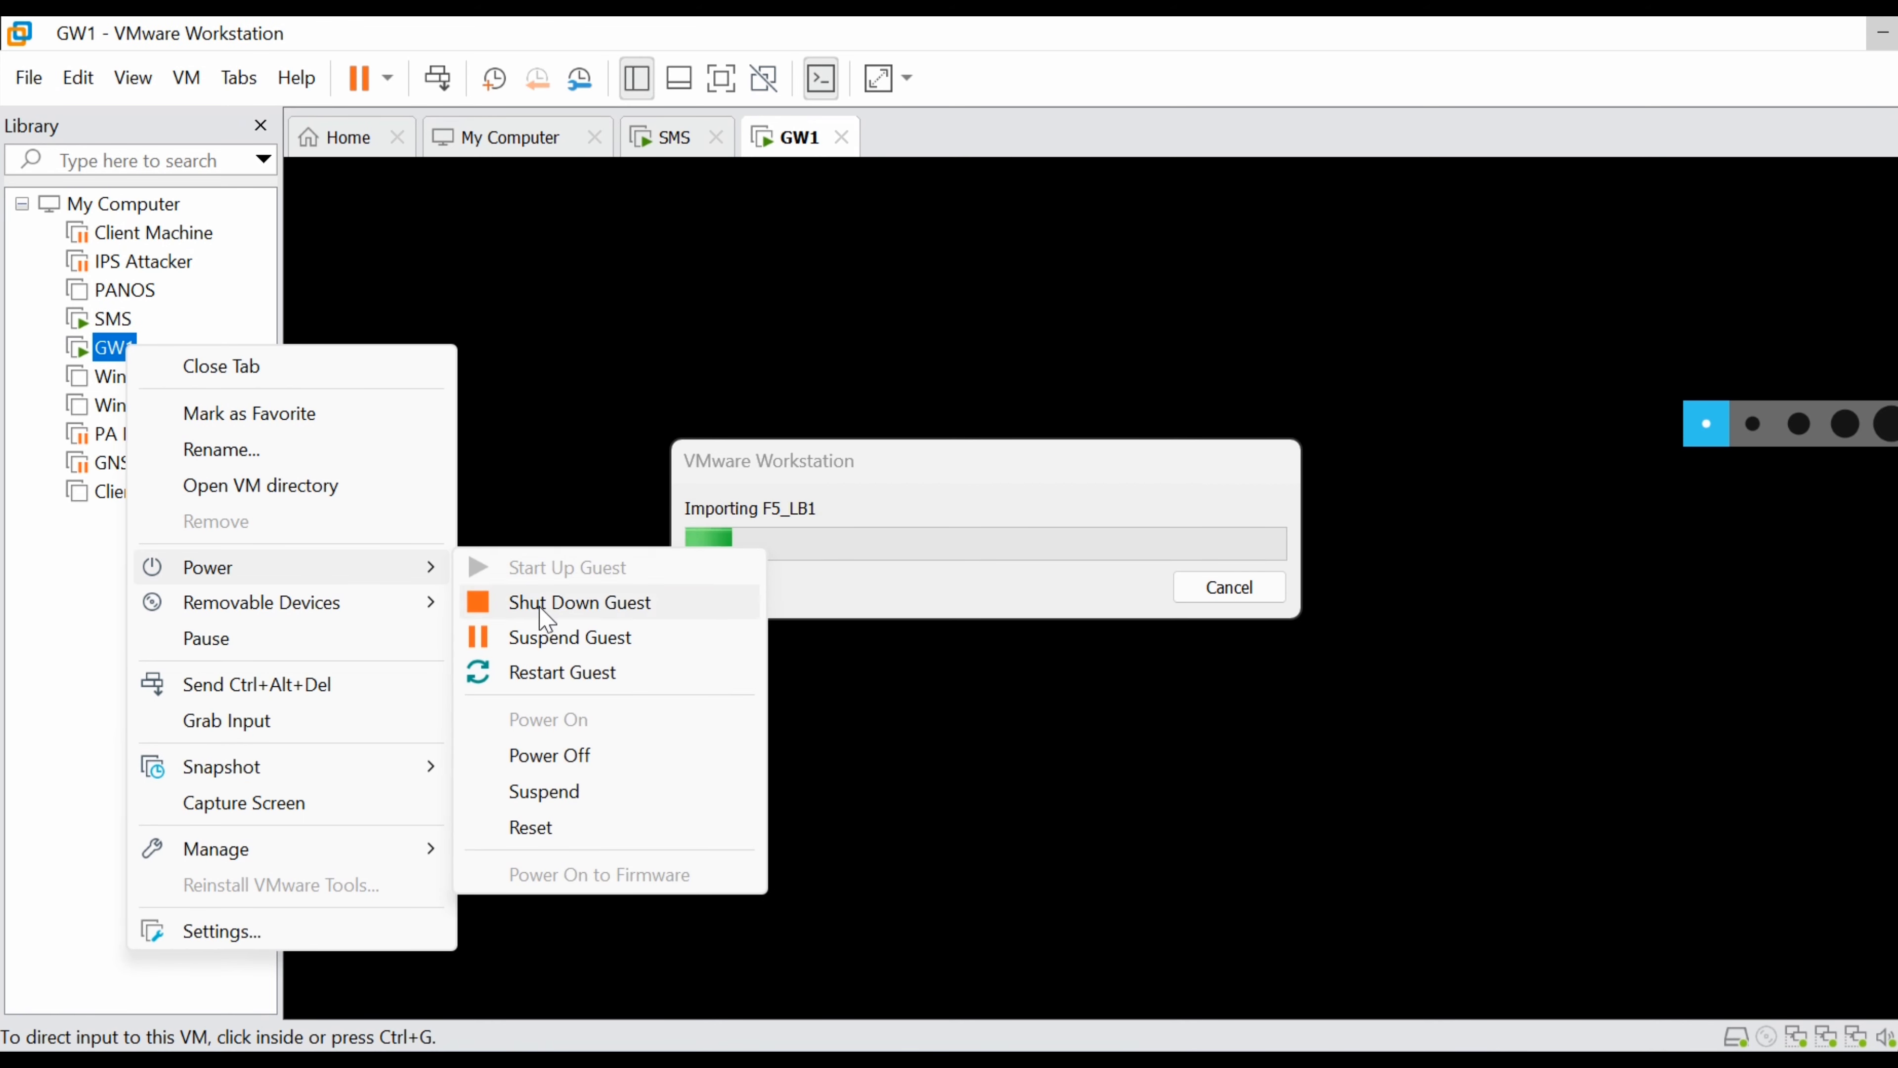
left_click(572, 791)
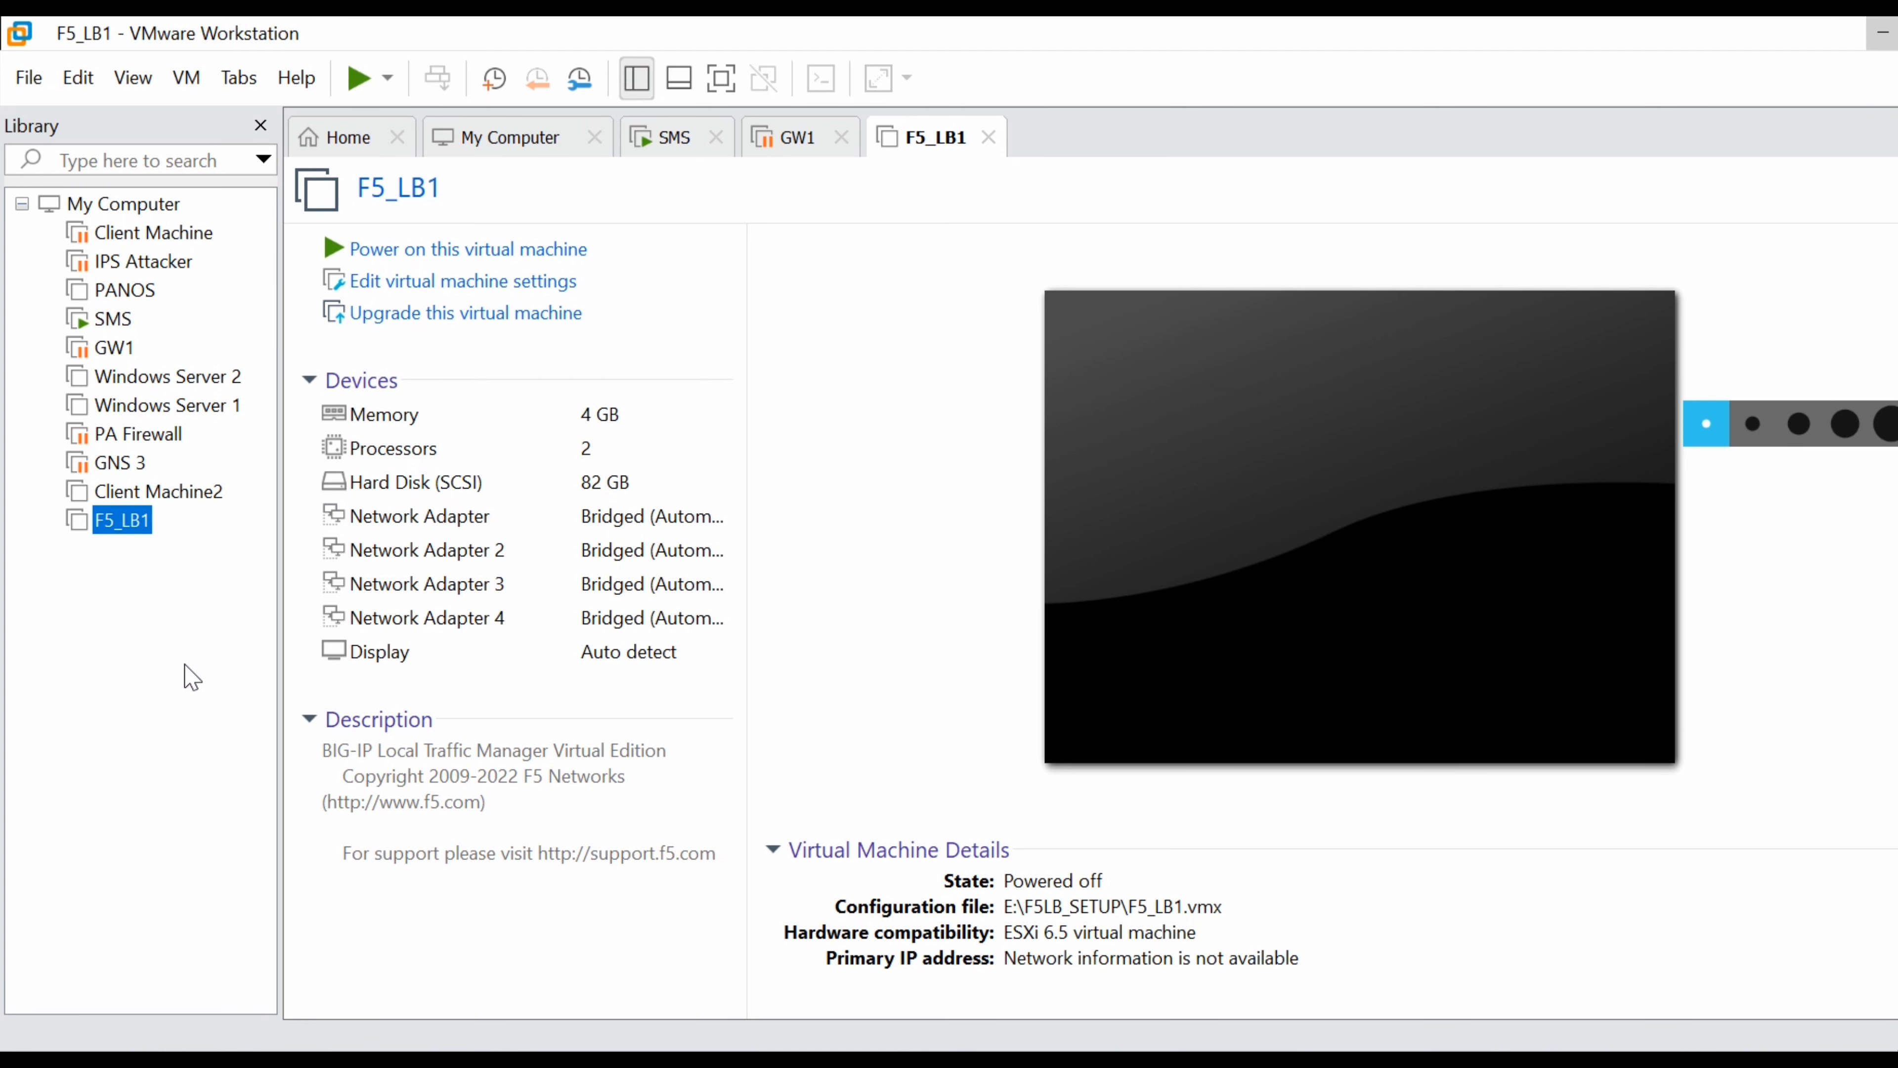
Power on F5_LB1, boot the BIG-IP 17.1.0.1 GRUB entry, and dismiss the VMware Tools error.
left_click(383, 250)
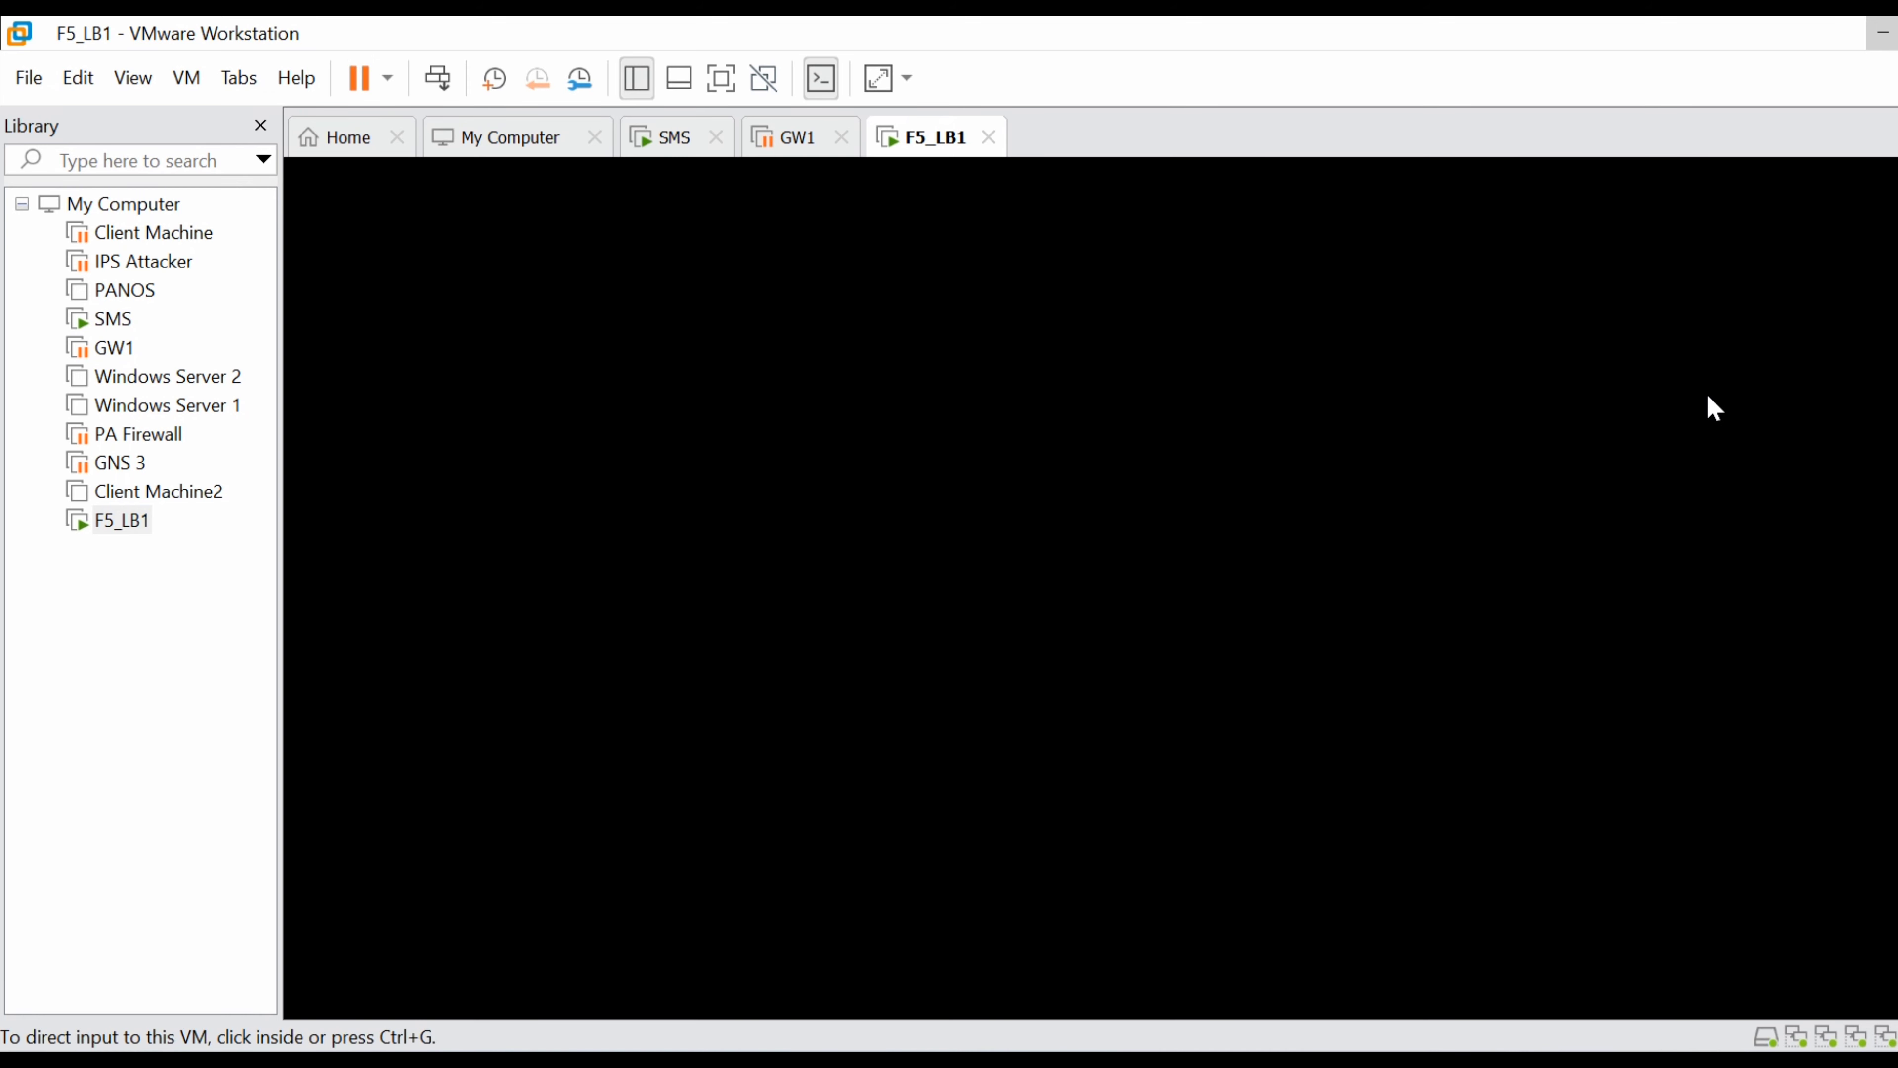
left_click(1160, 490)
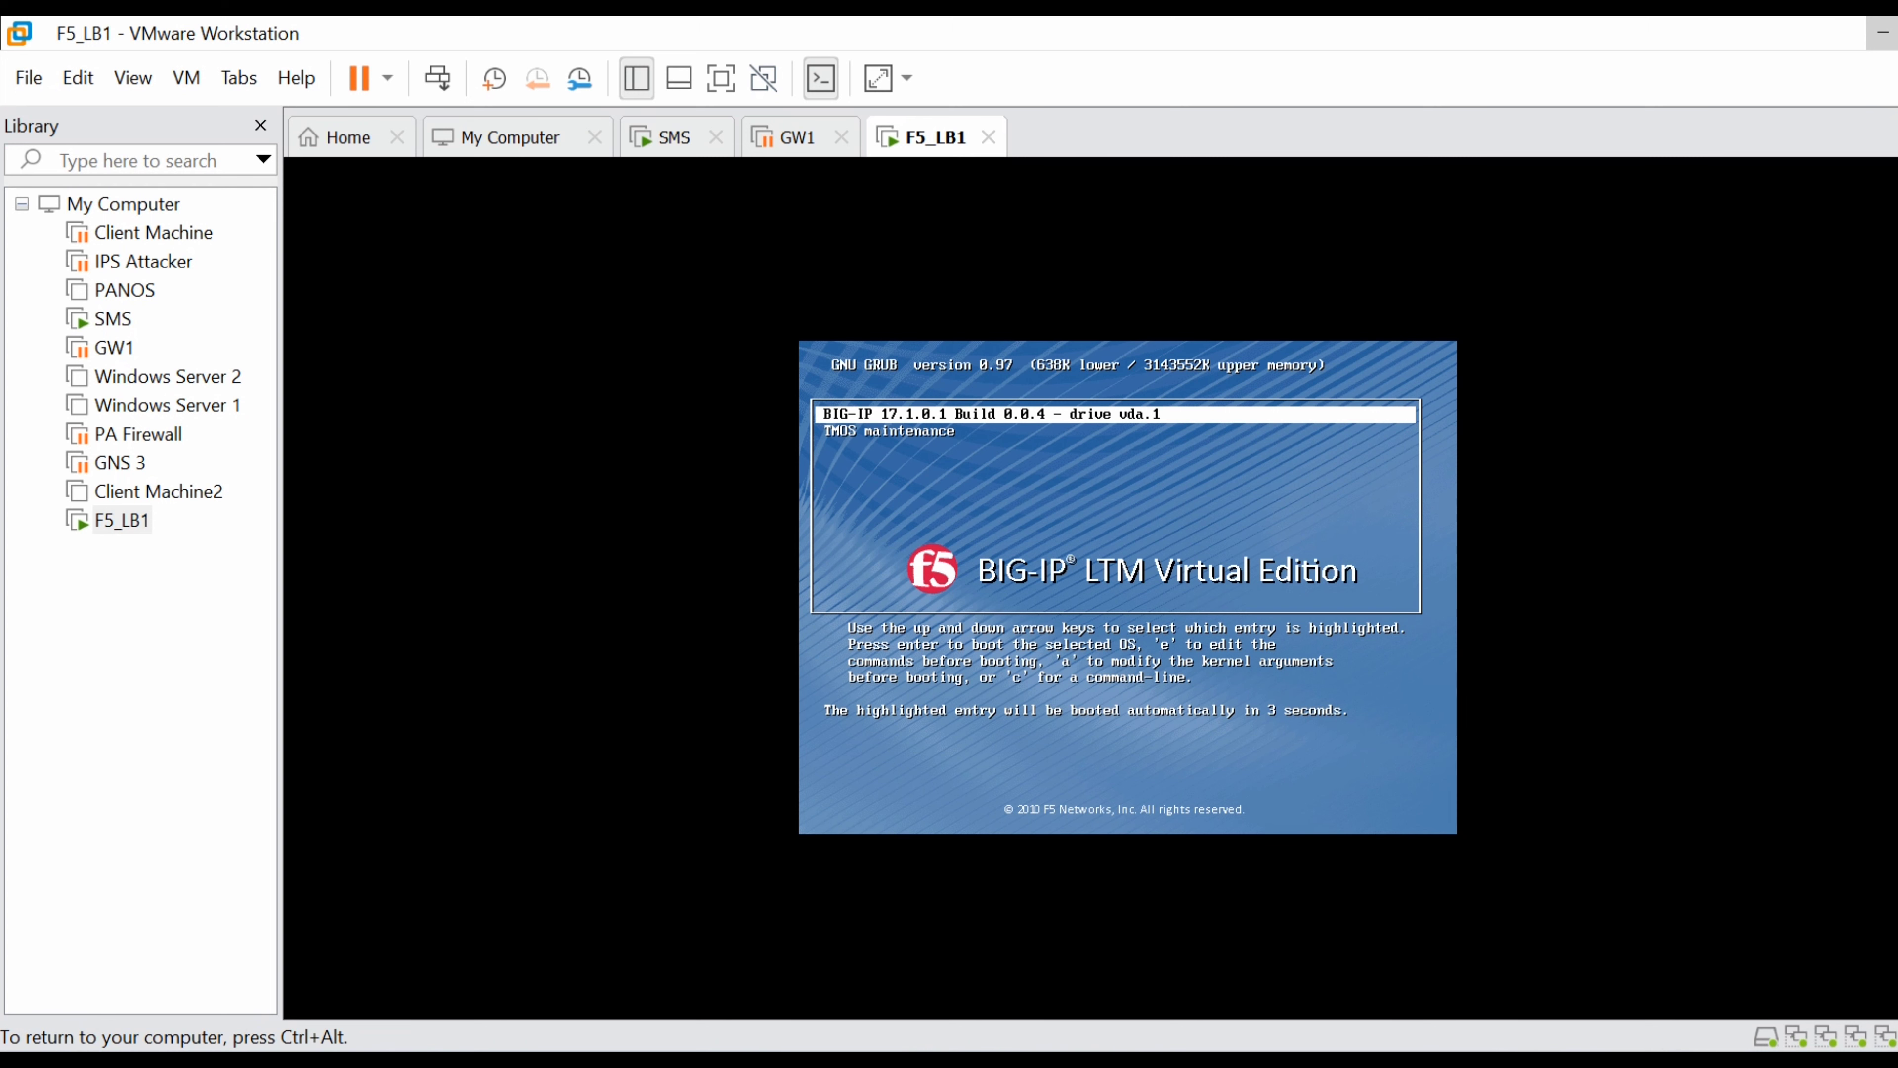
key("Return")
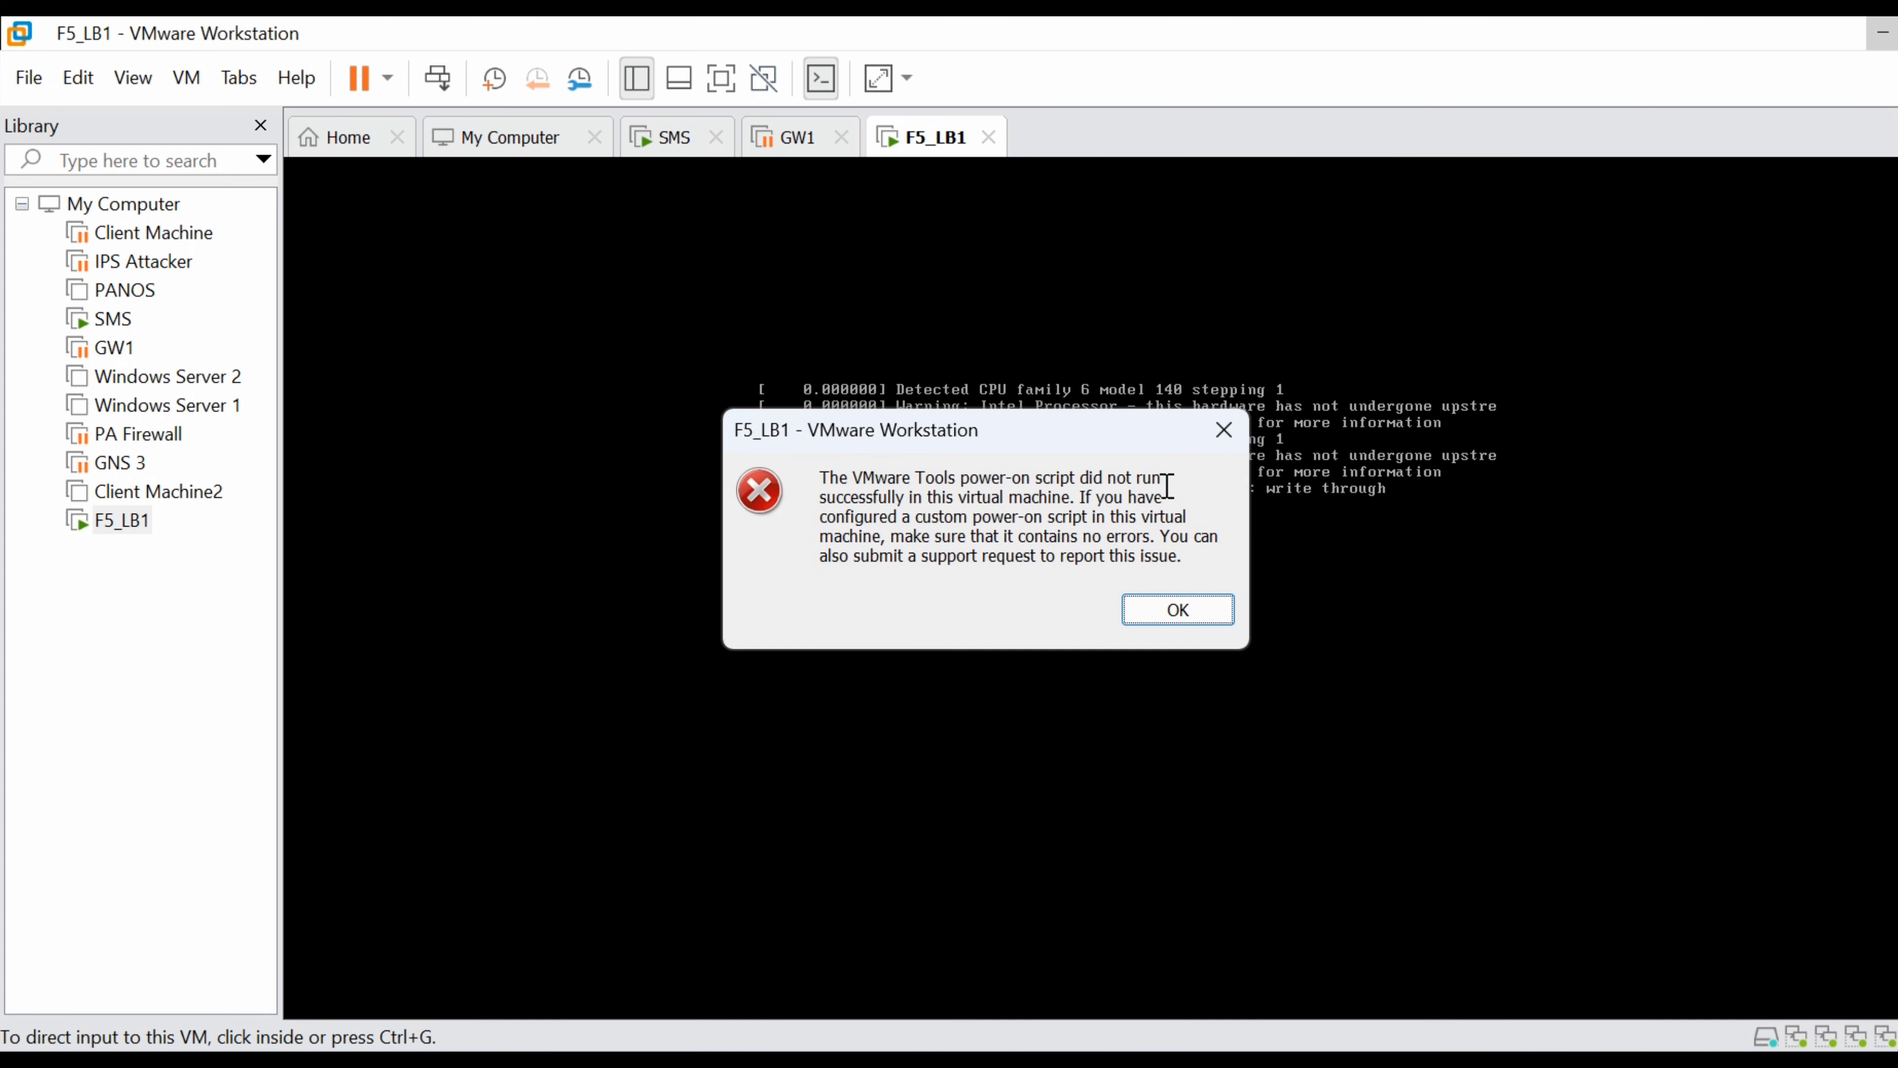
left_click(1196, 620)
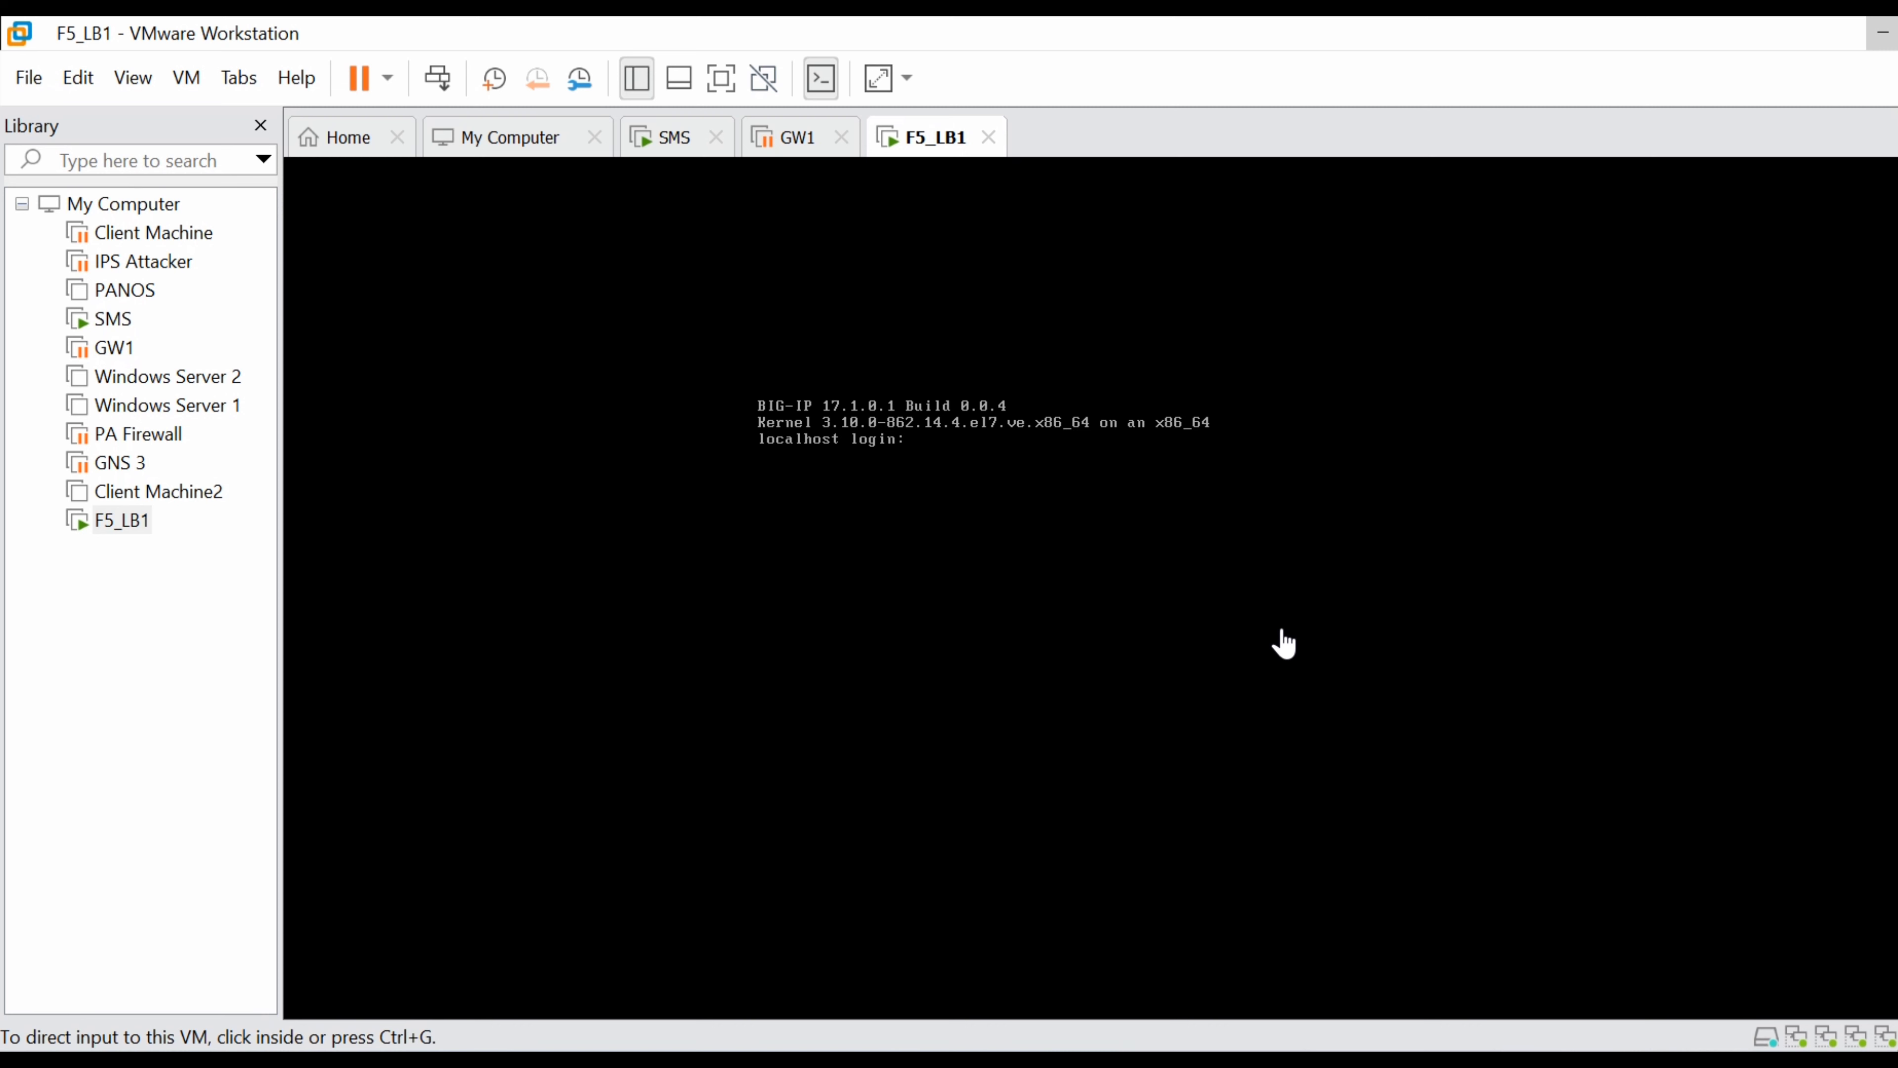
Log in to F5_LB1 as root, set a new root password, then list commands starting with 'conf'.
left_click(1058, 499)
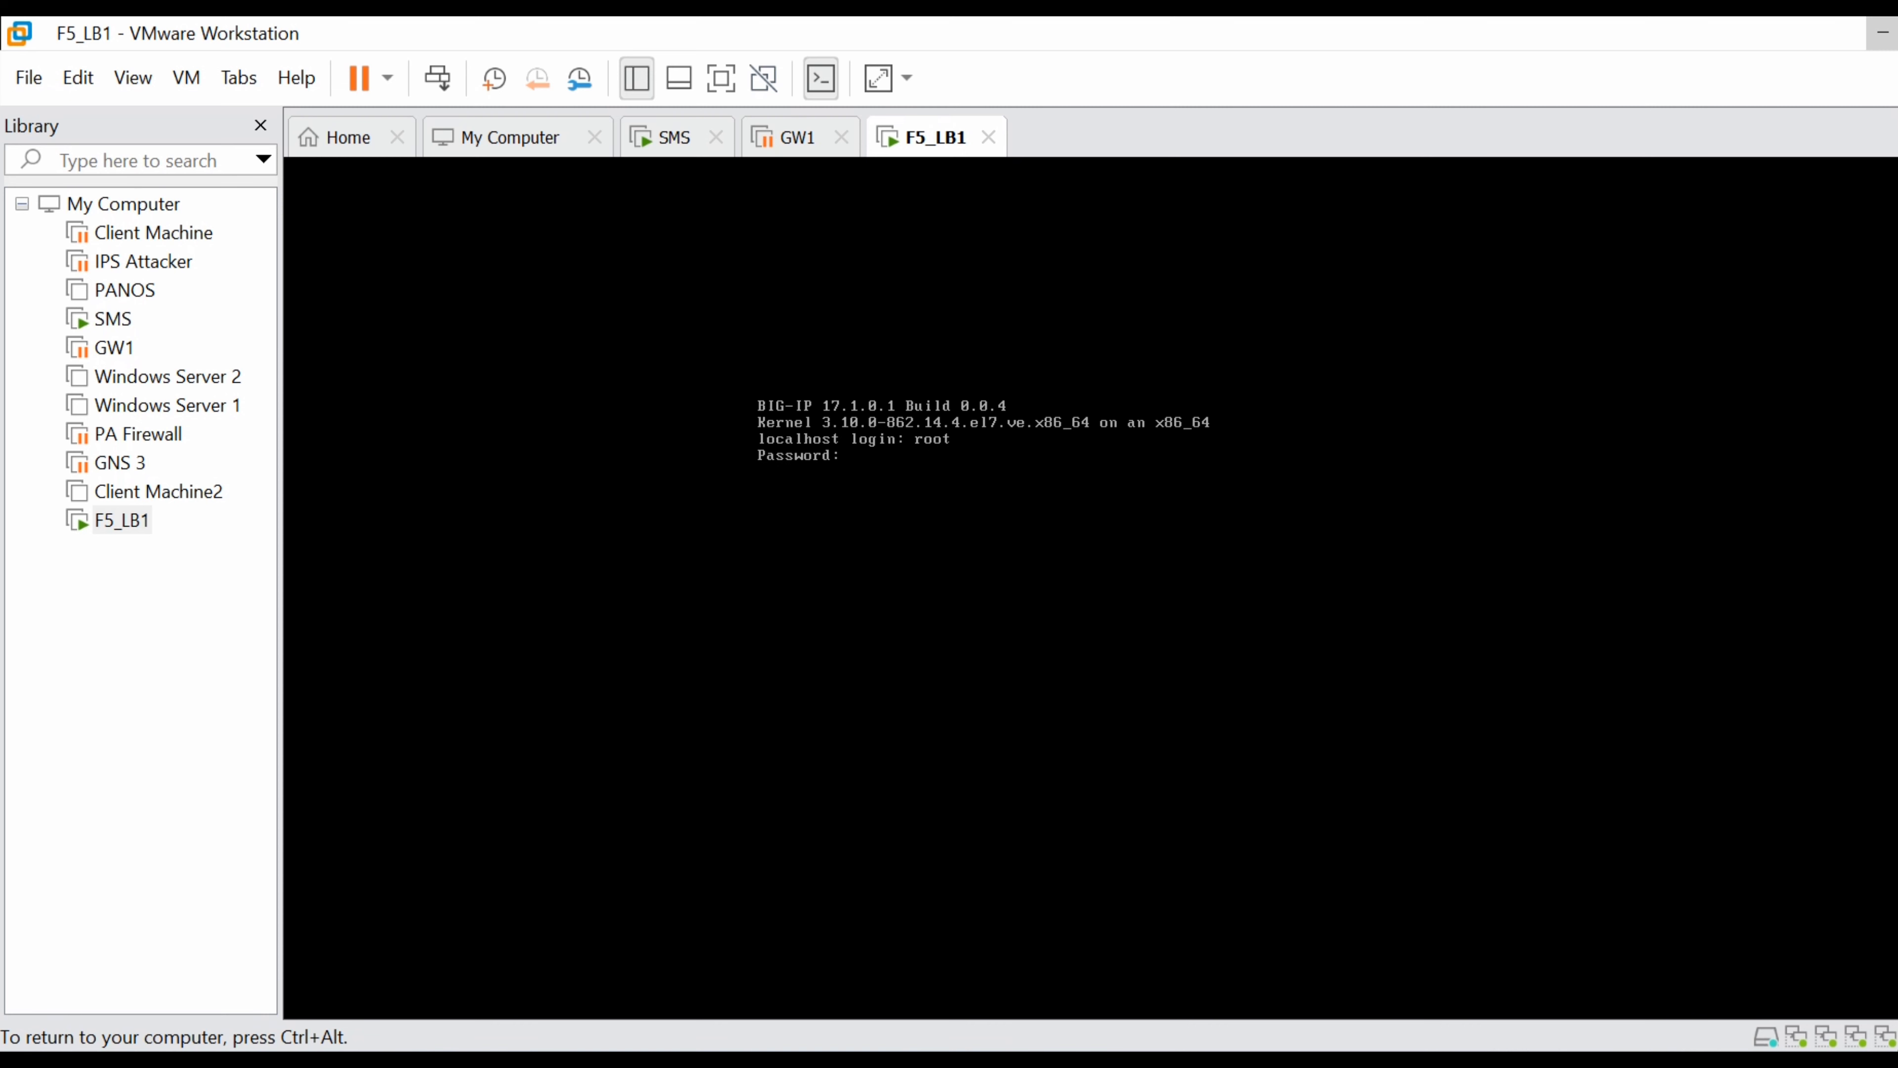
key("Return")
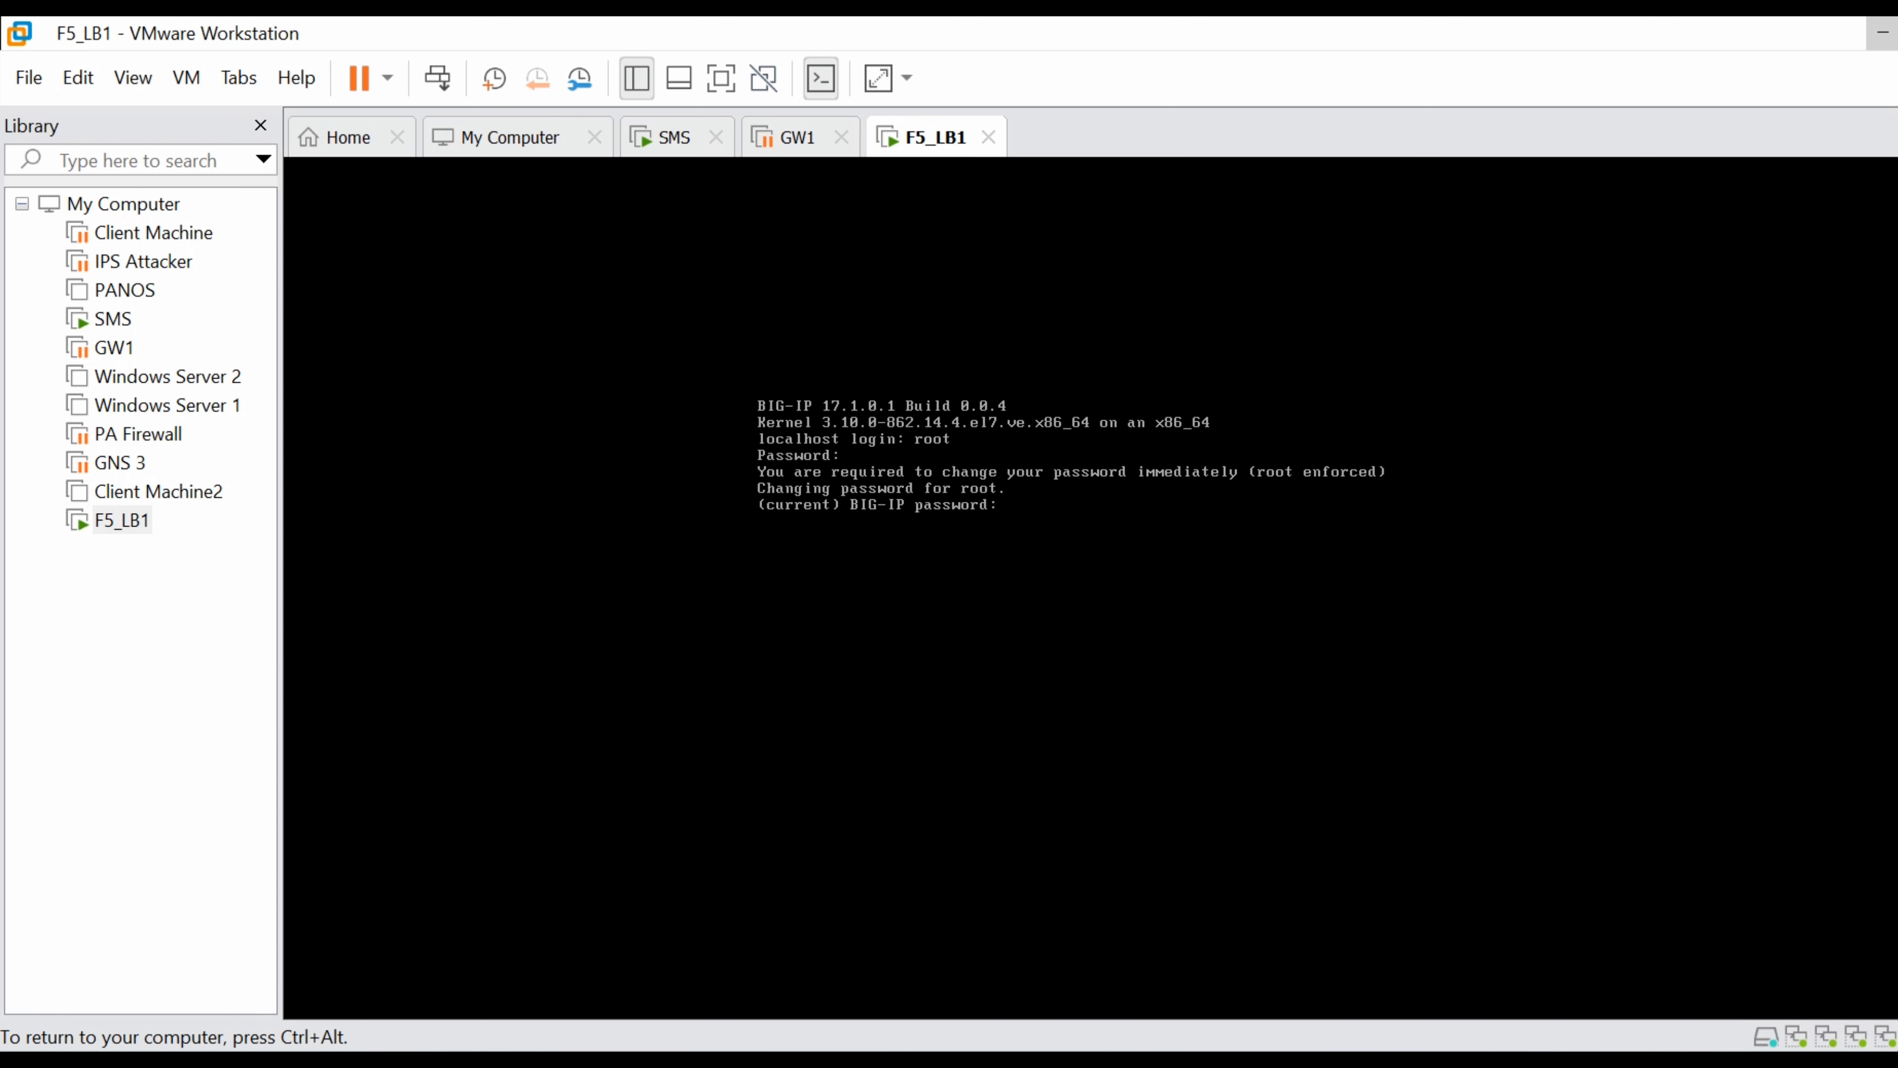
key("Return")
key("Return")
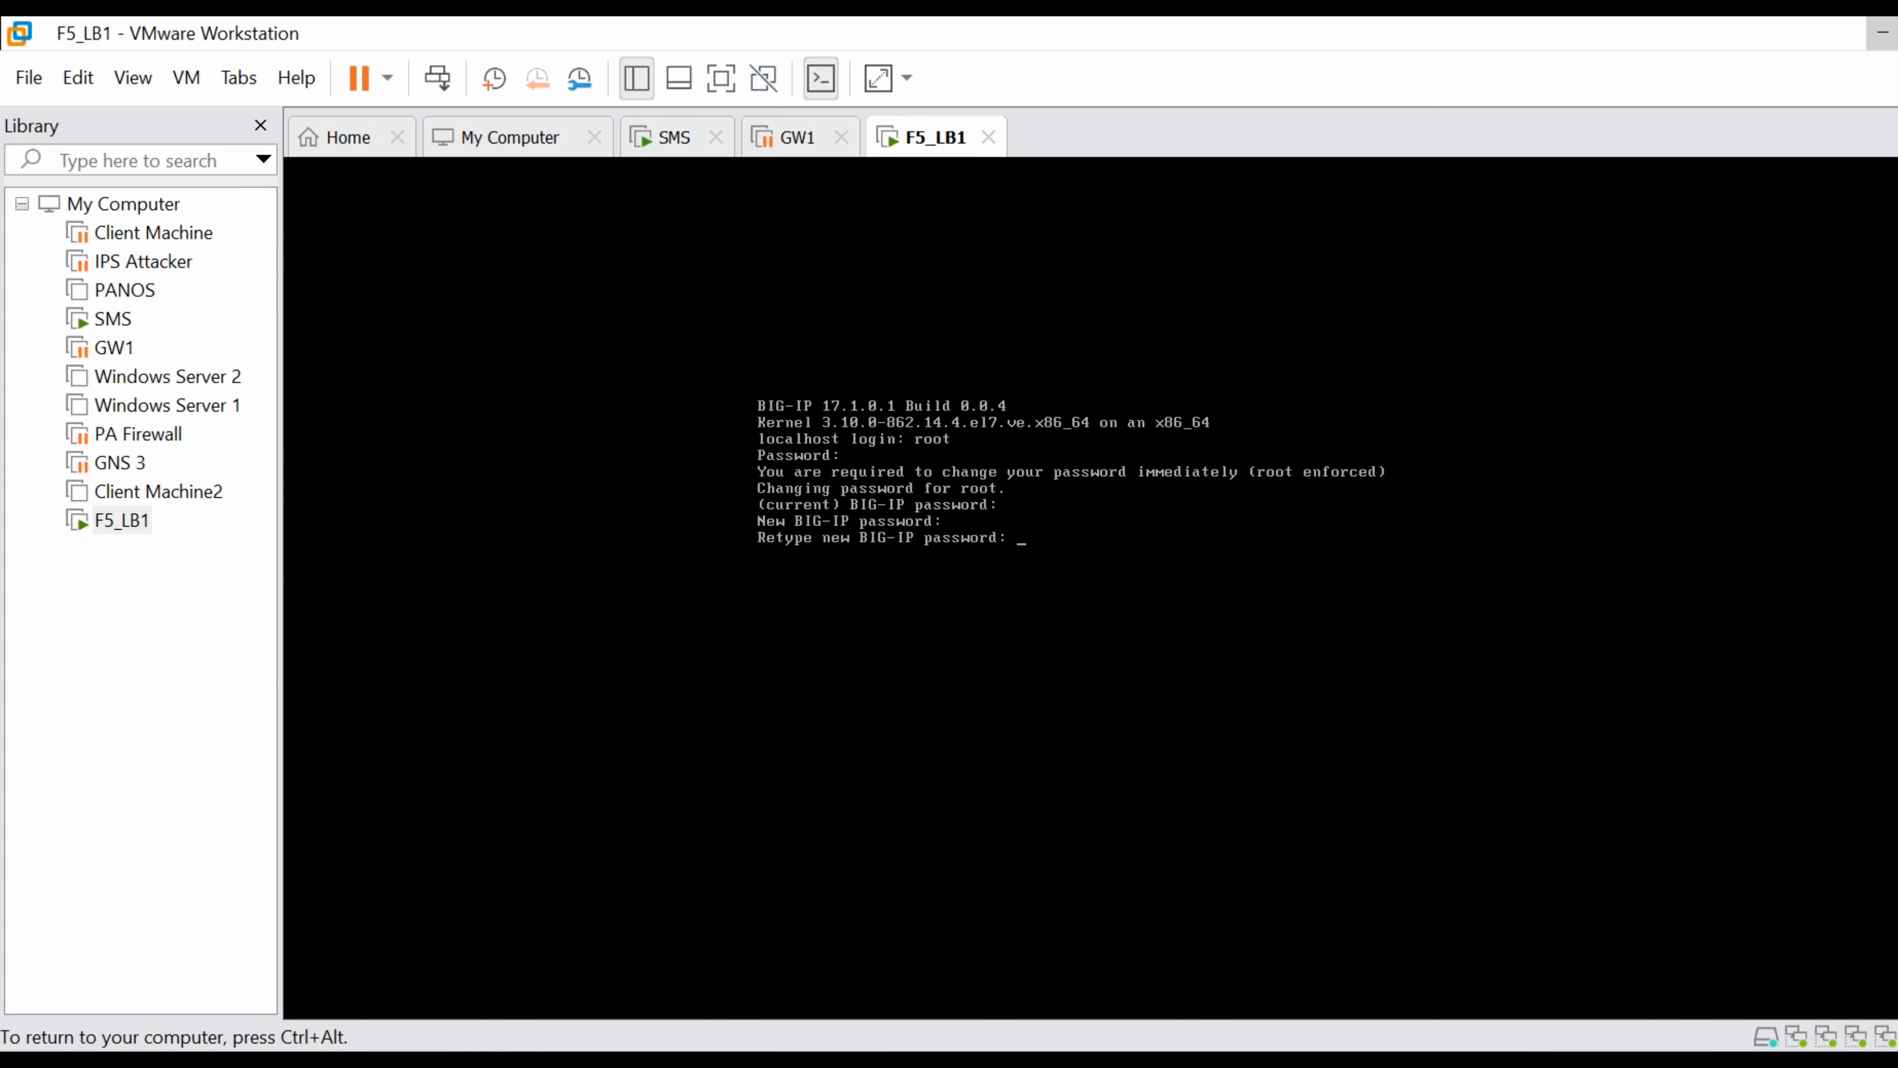
key("Return")
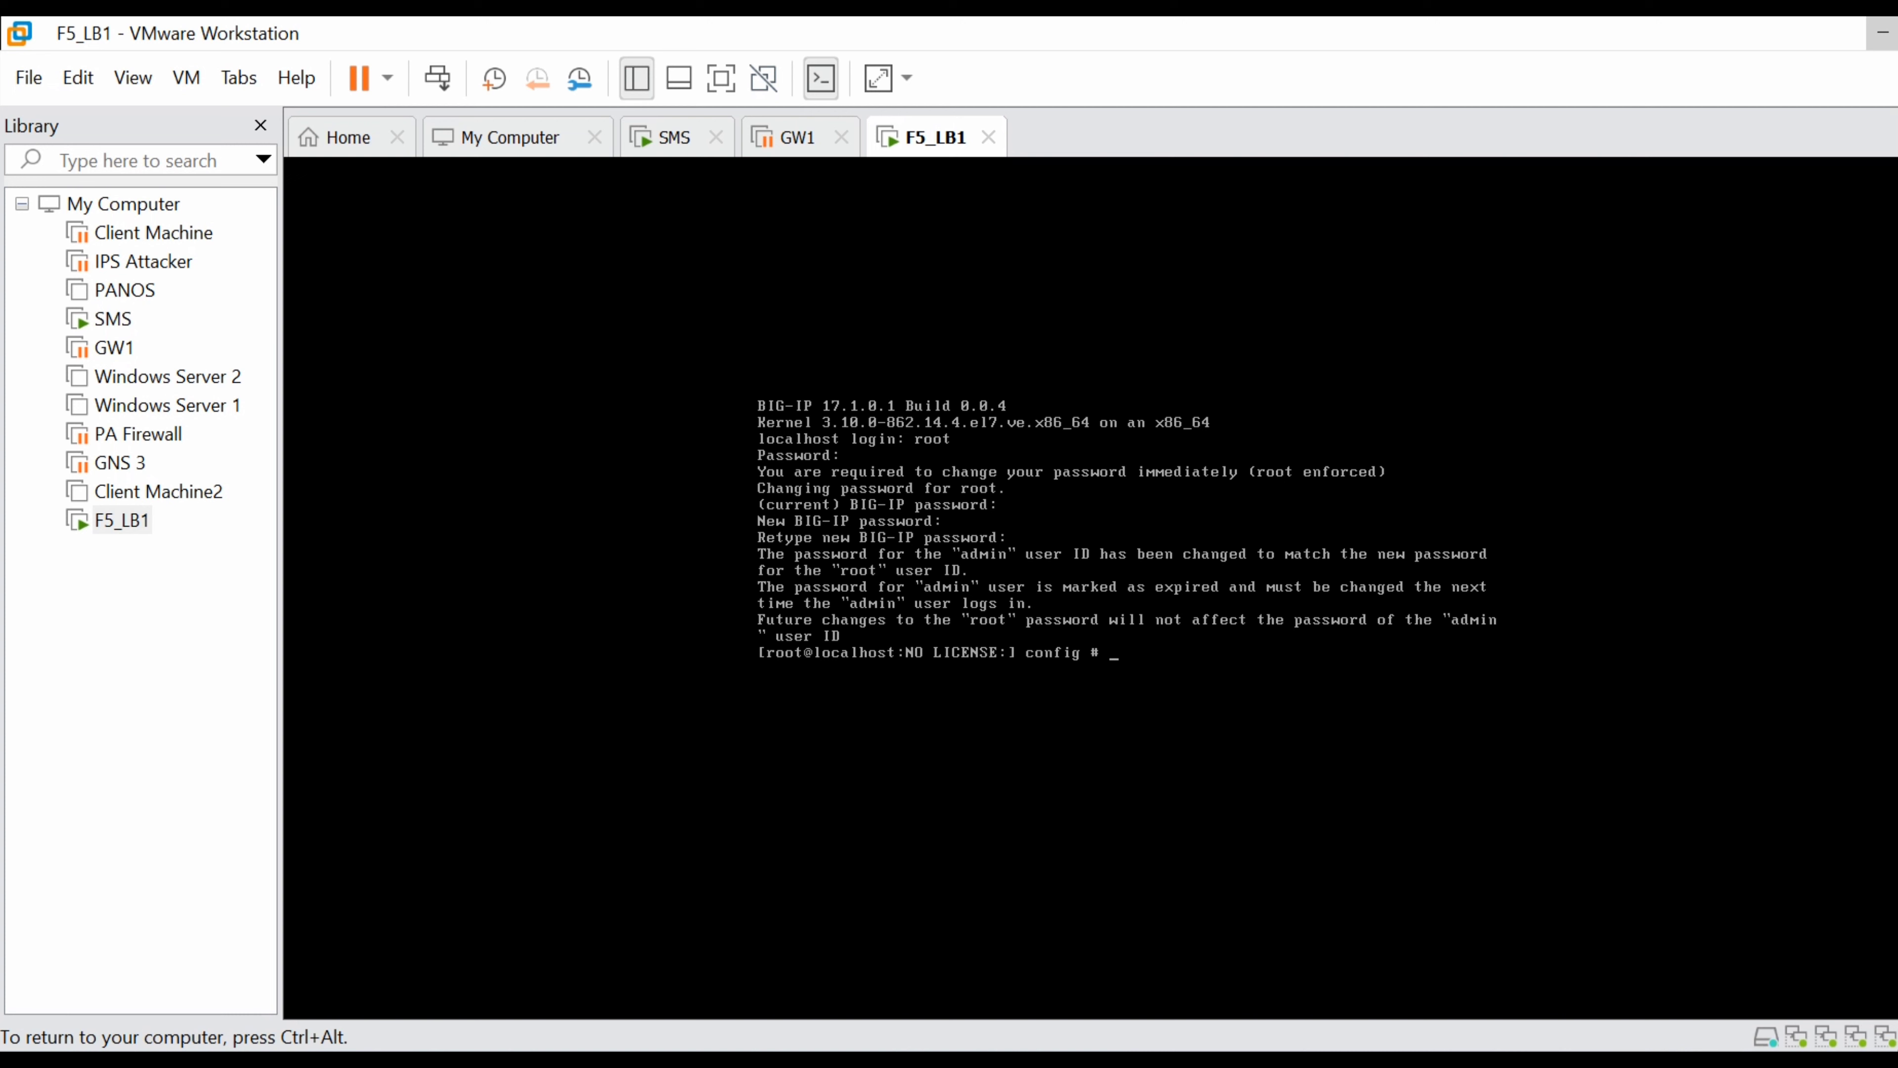
type("conf")
key("Tab")
key("Tab")
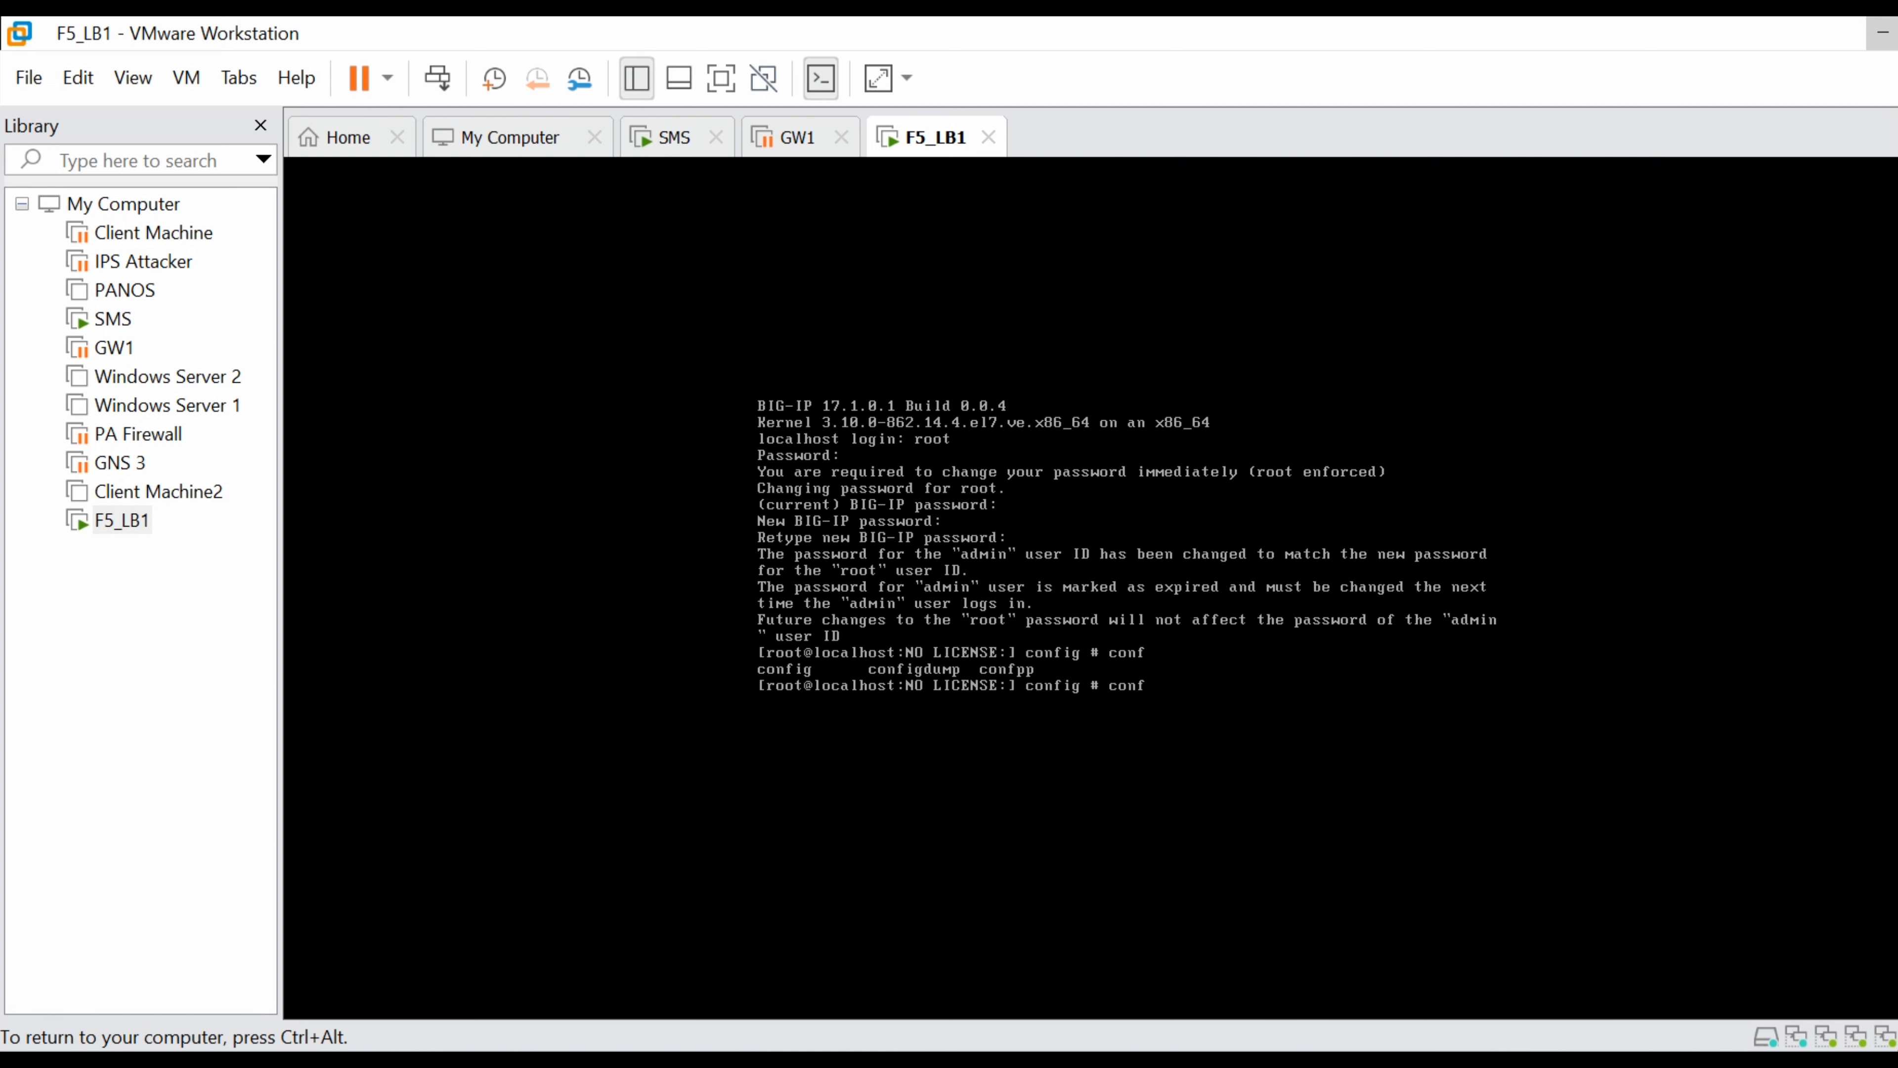
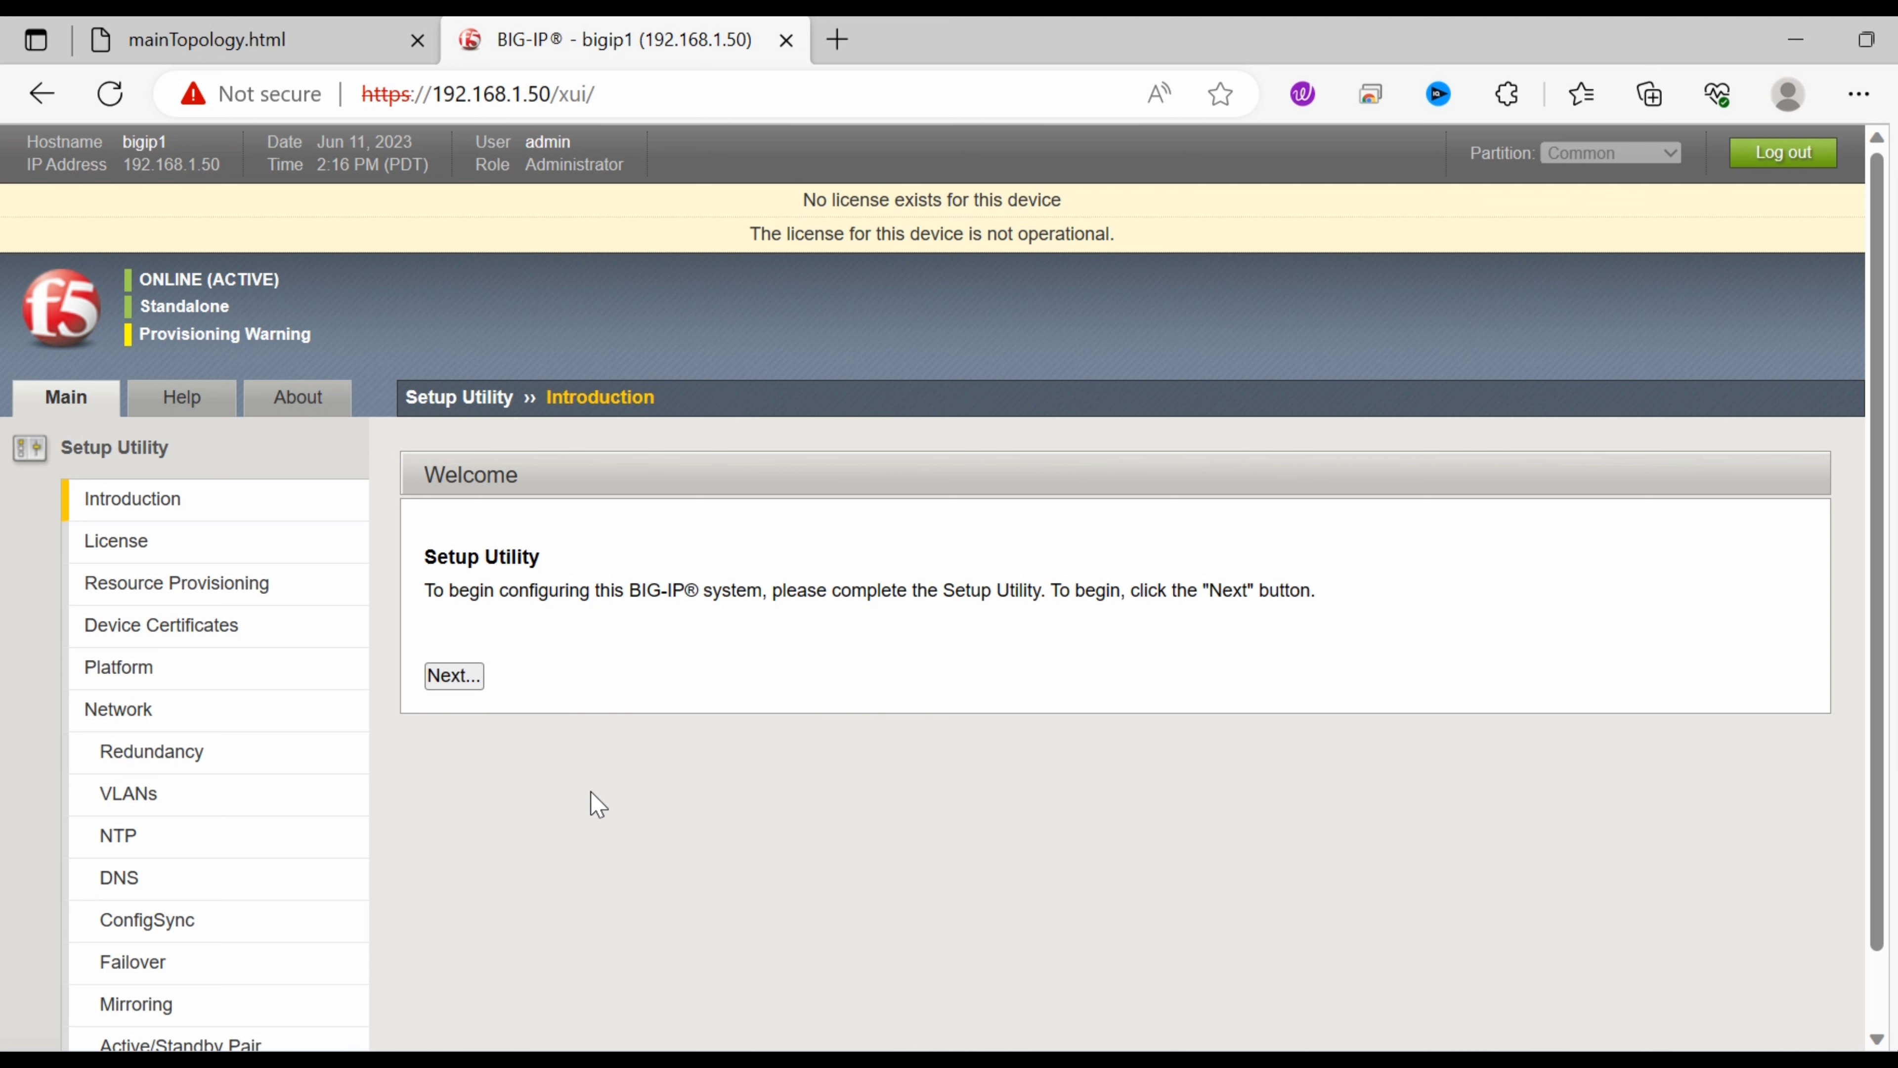
Start the BIG-IP Setup Utility from the Welcome page and begin licence activation.
left_click(467, 681)
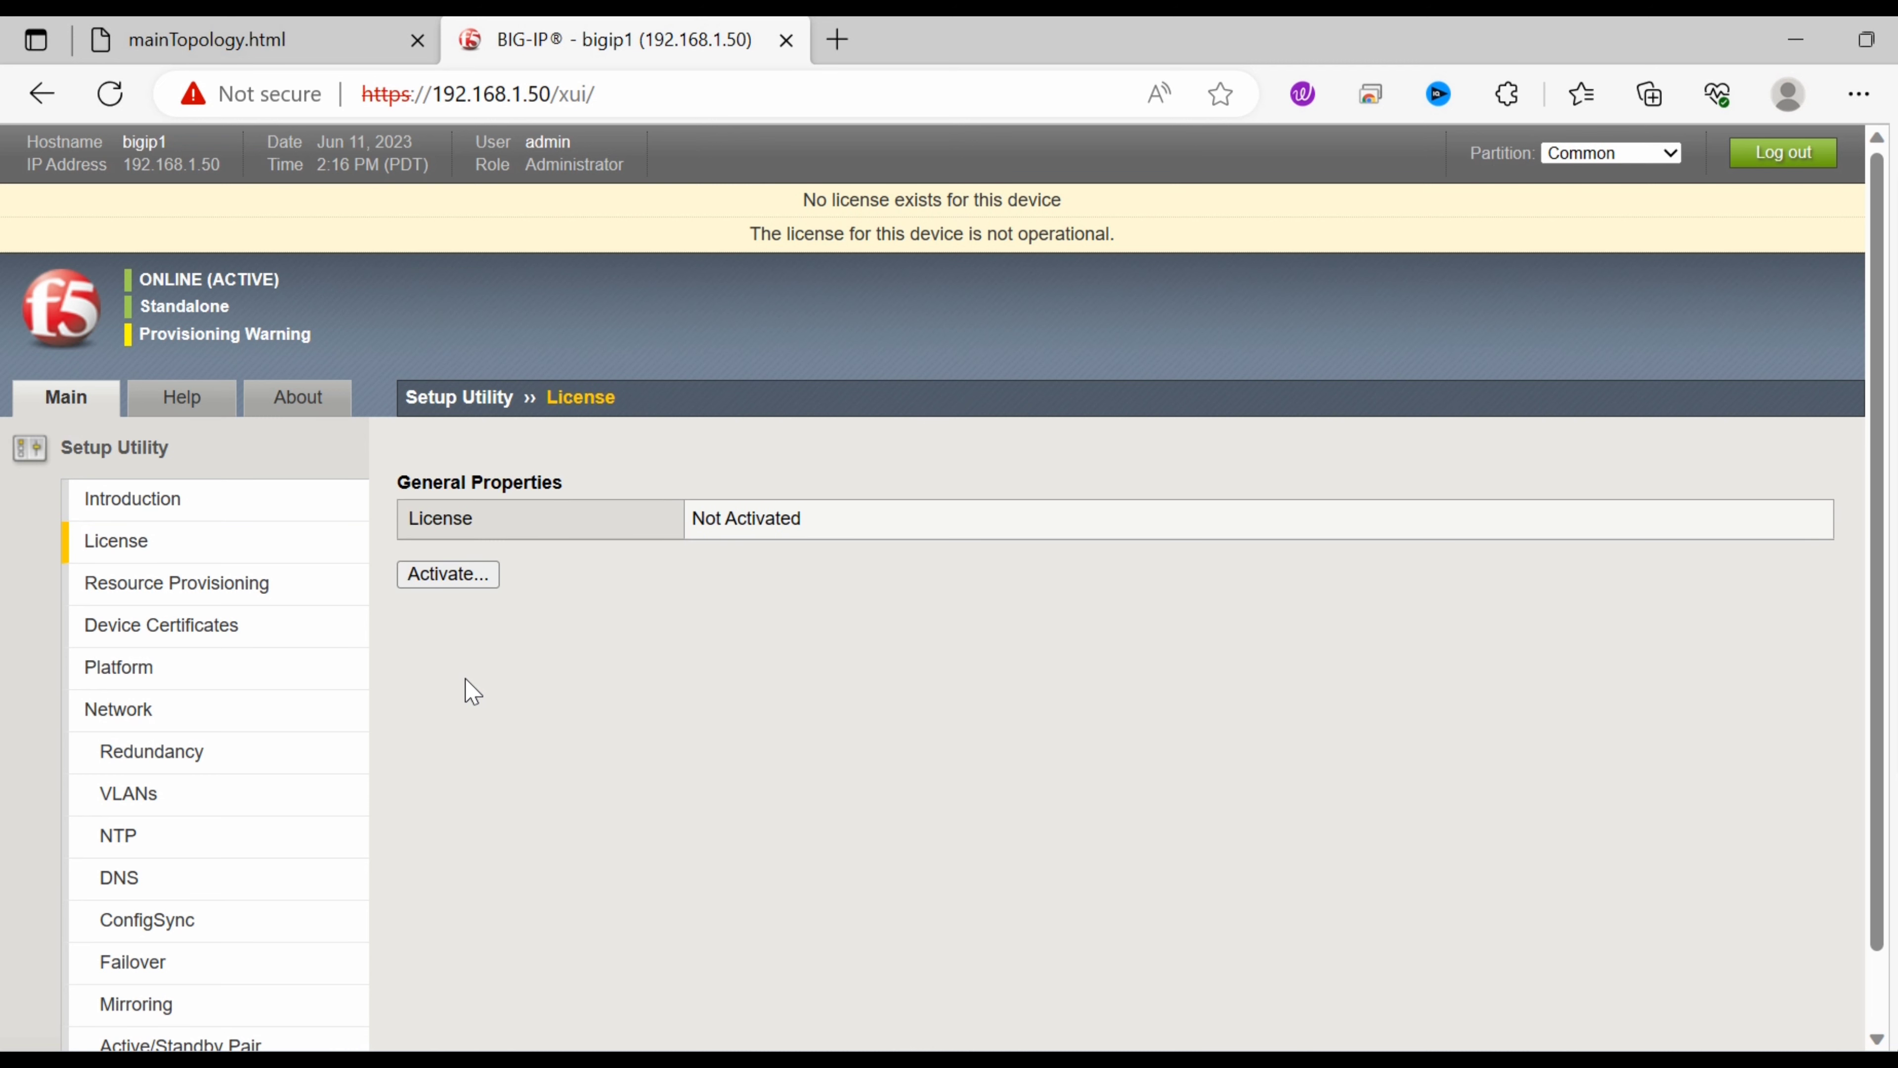
left_click(477, 576)
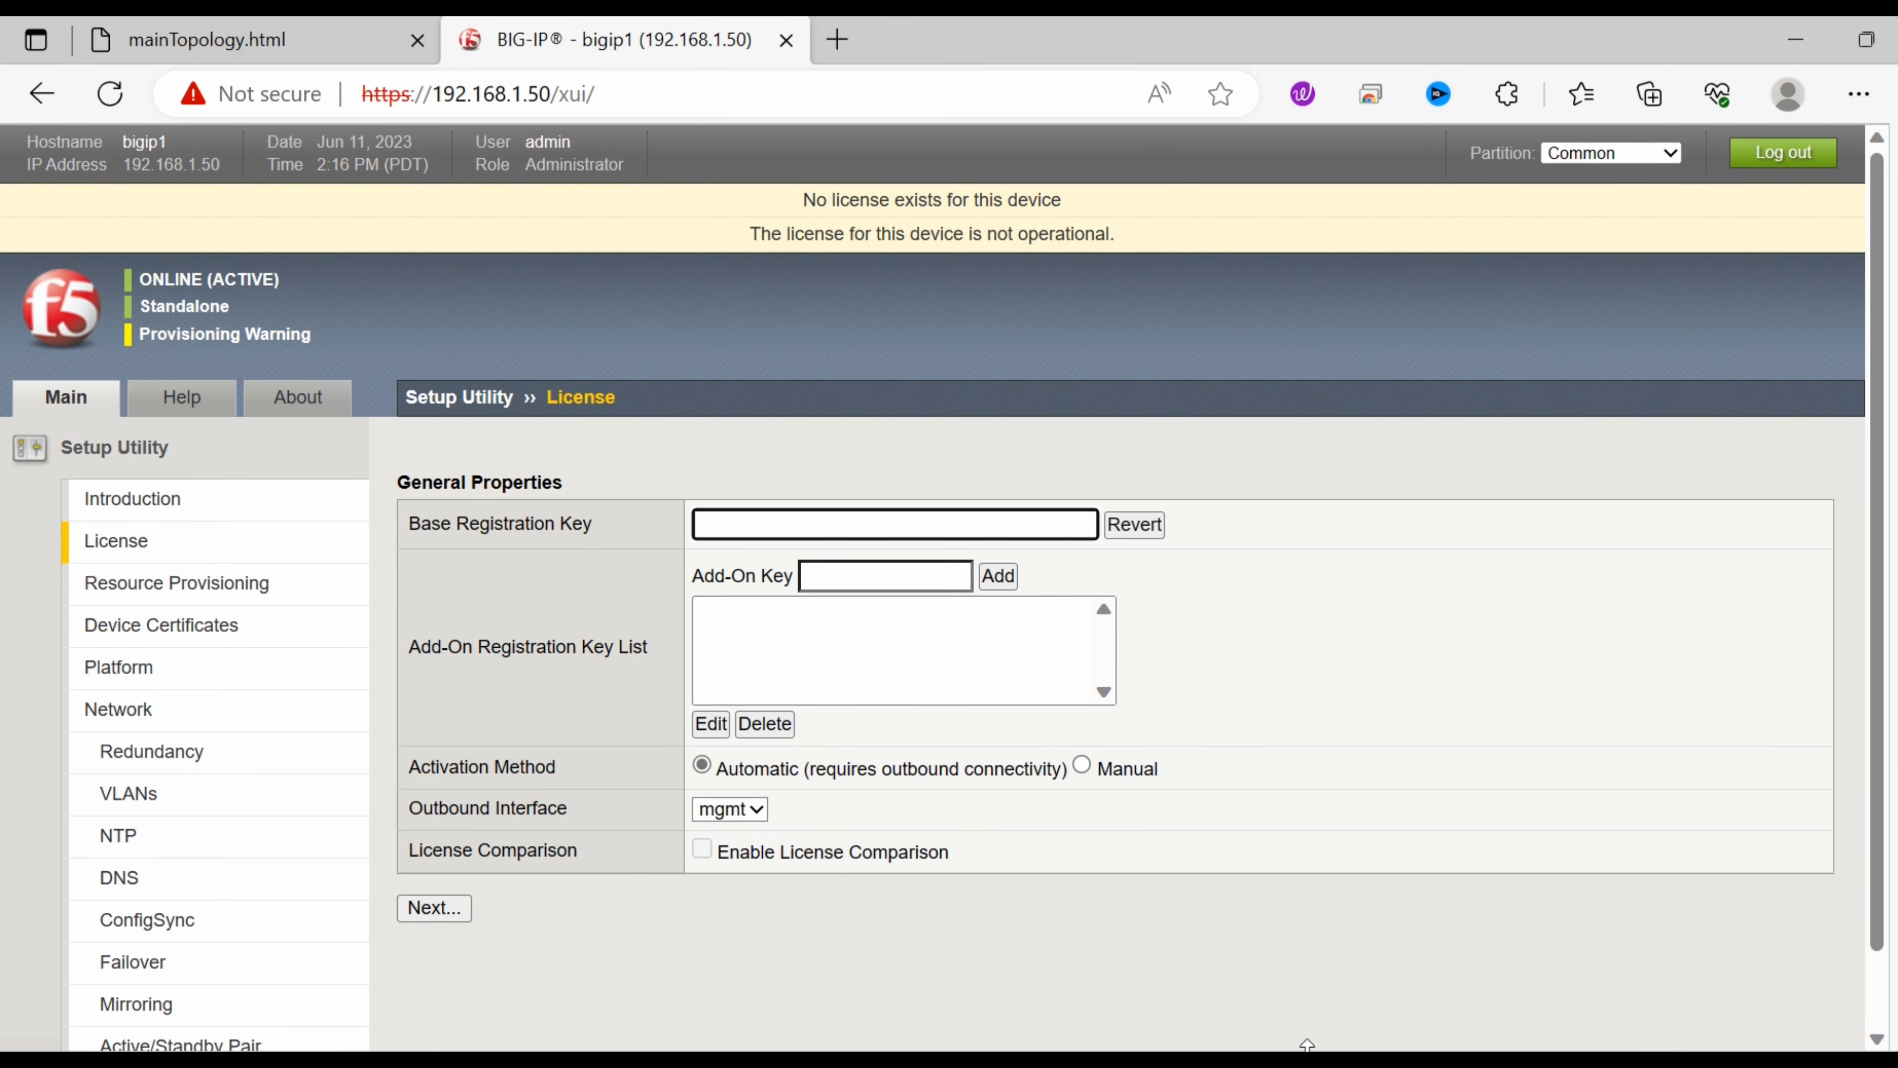
Paste the registration keys from the F5 e-mail into Base Registration Key, then show the F5_LB1 console.
left_click(1307, 1064)
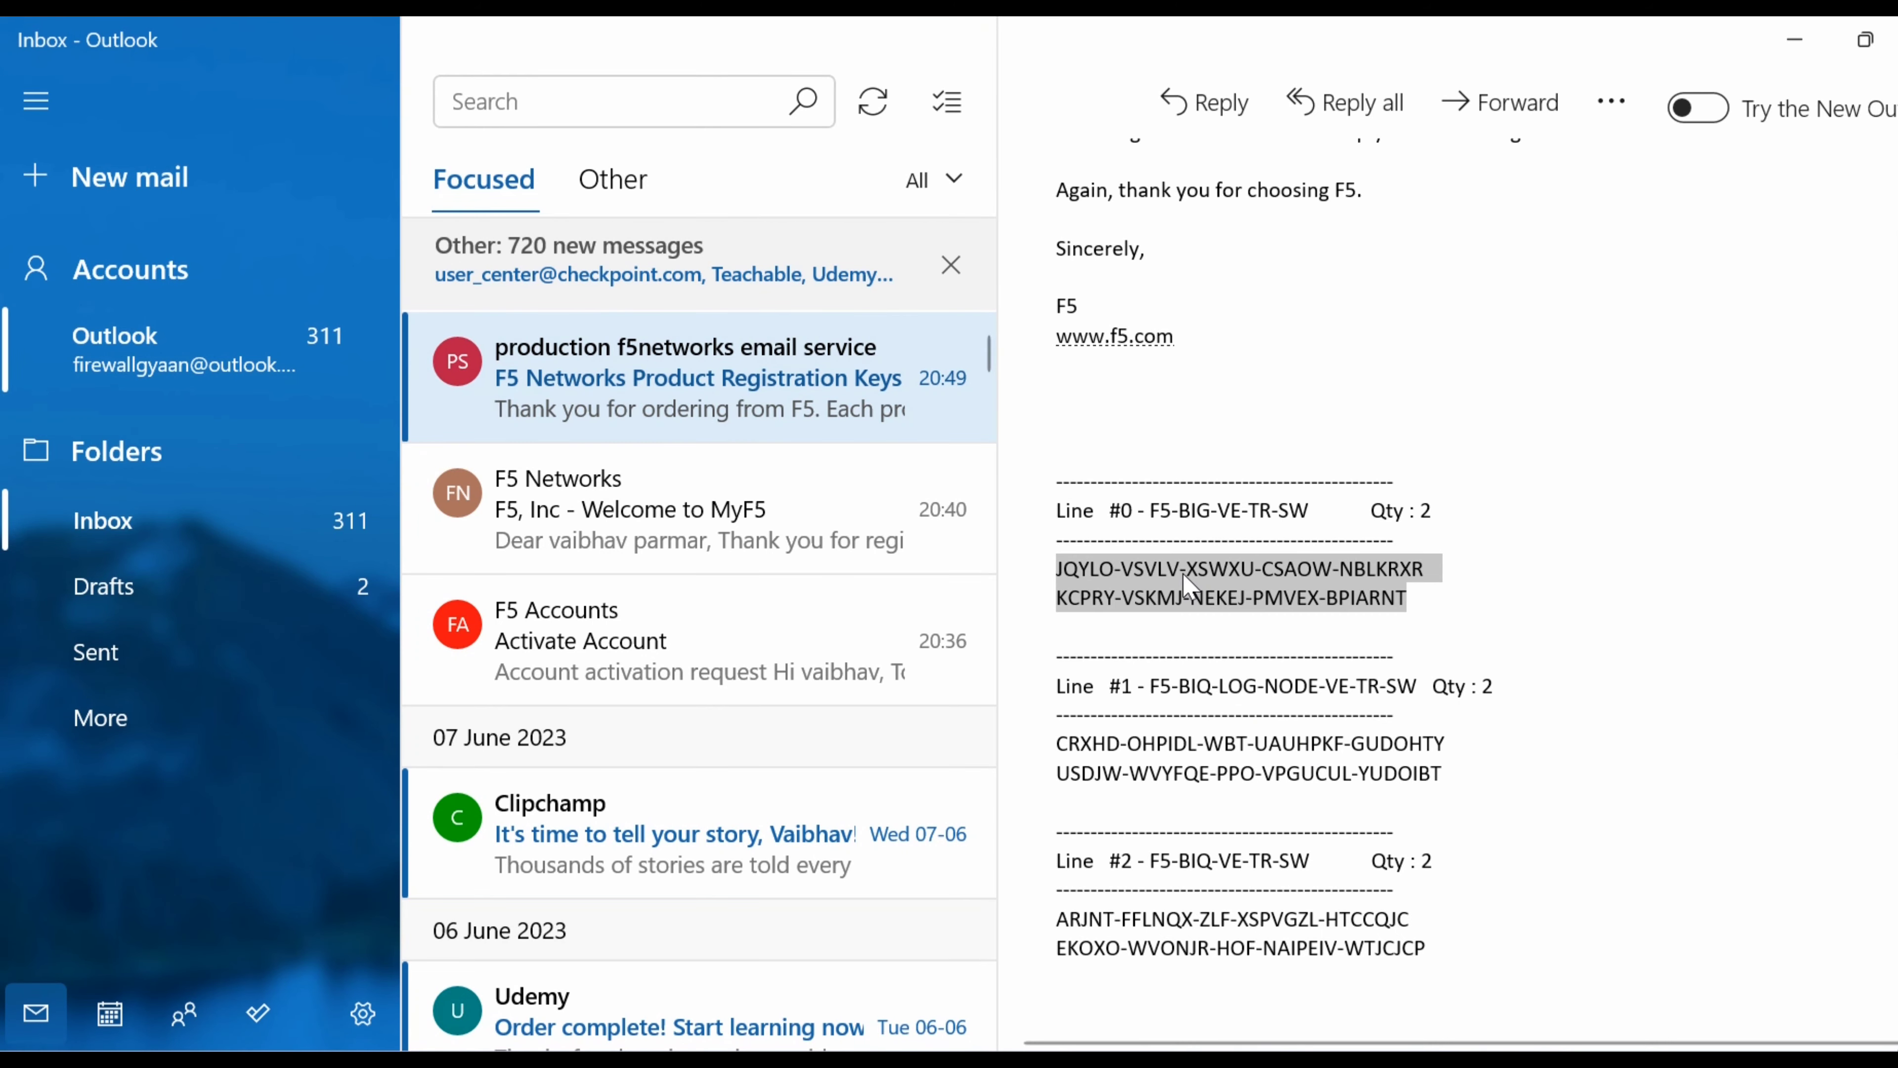
left_click(1189, 585)
left_click_drag(1057, 567, 1423, 607)
left_click(1794, 39)
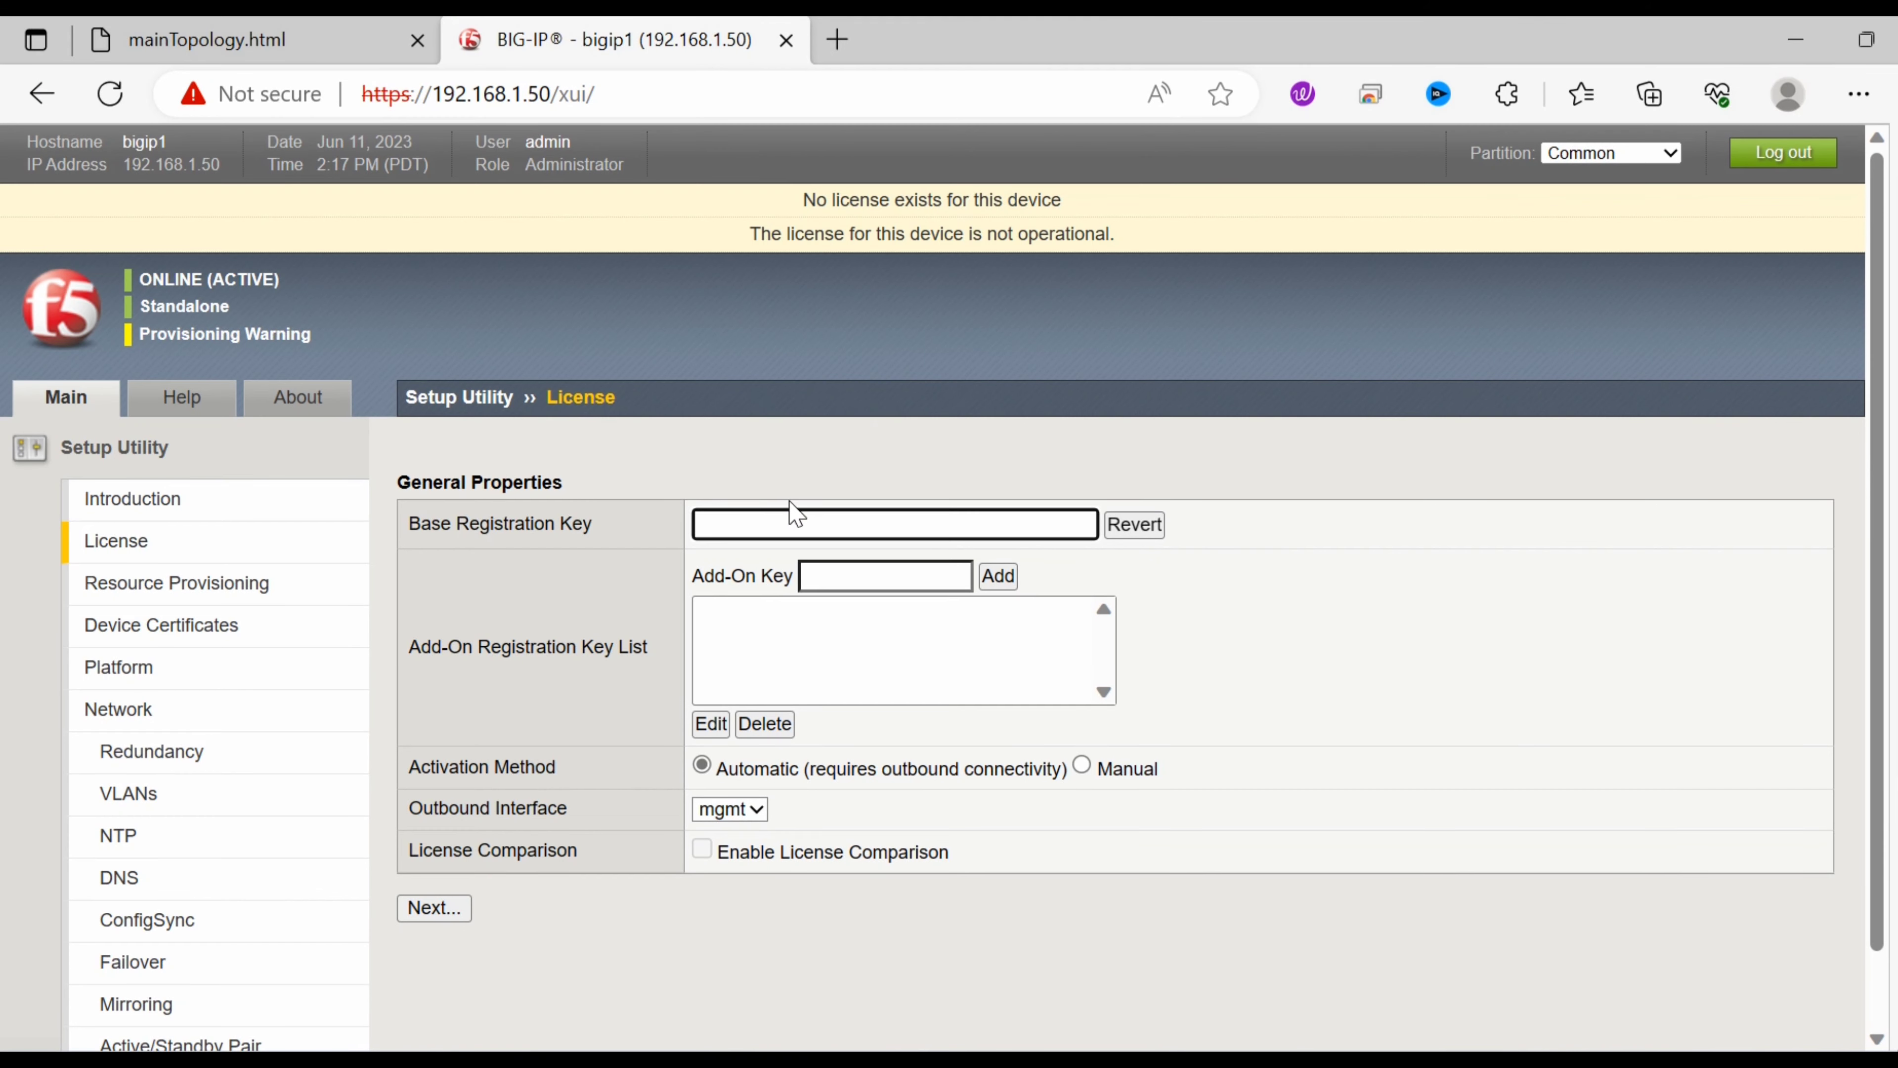
left_click(784, 523)
key("ctrl+v")
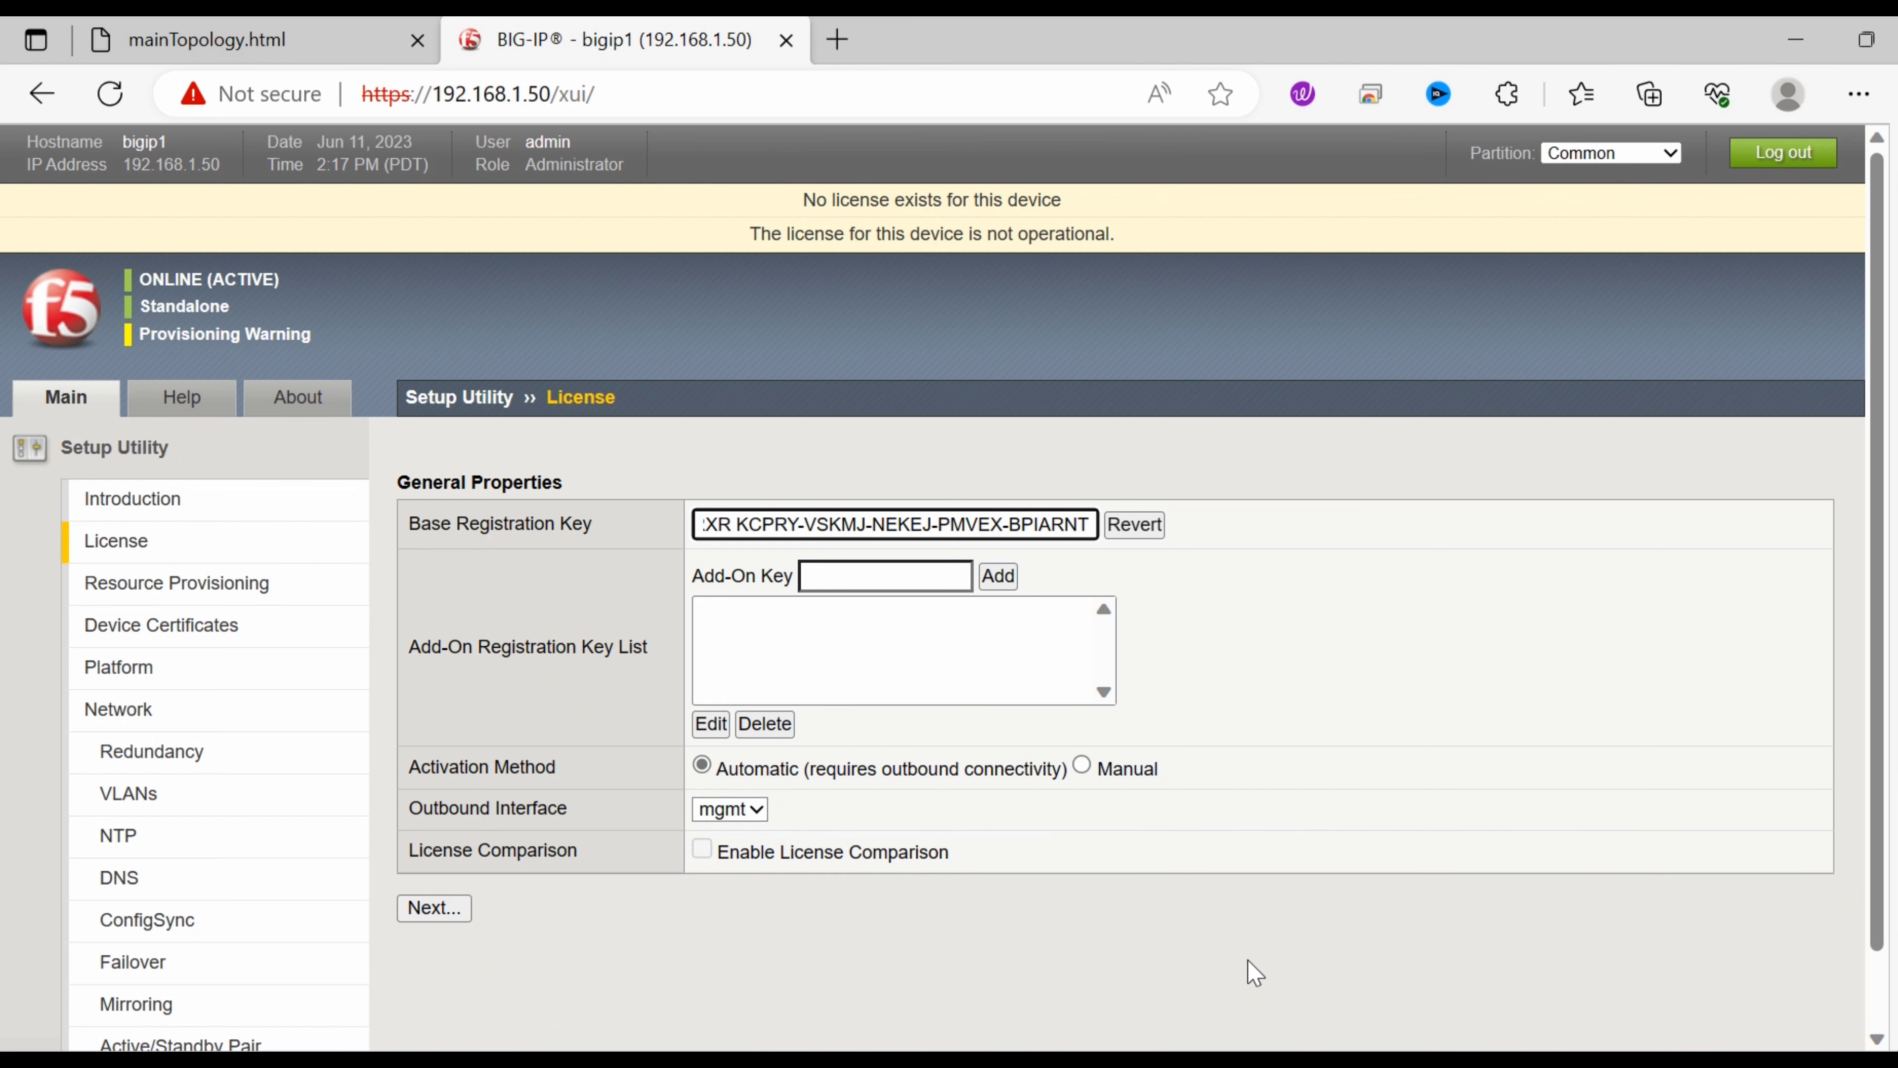
left_click(1122, 1065)
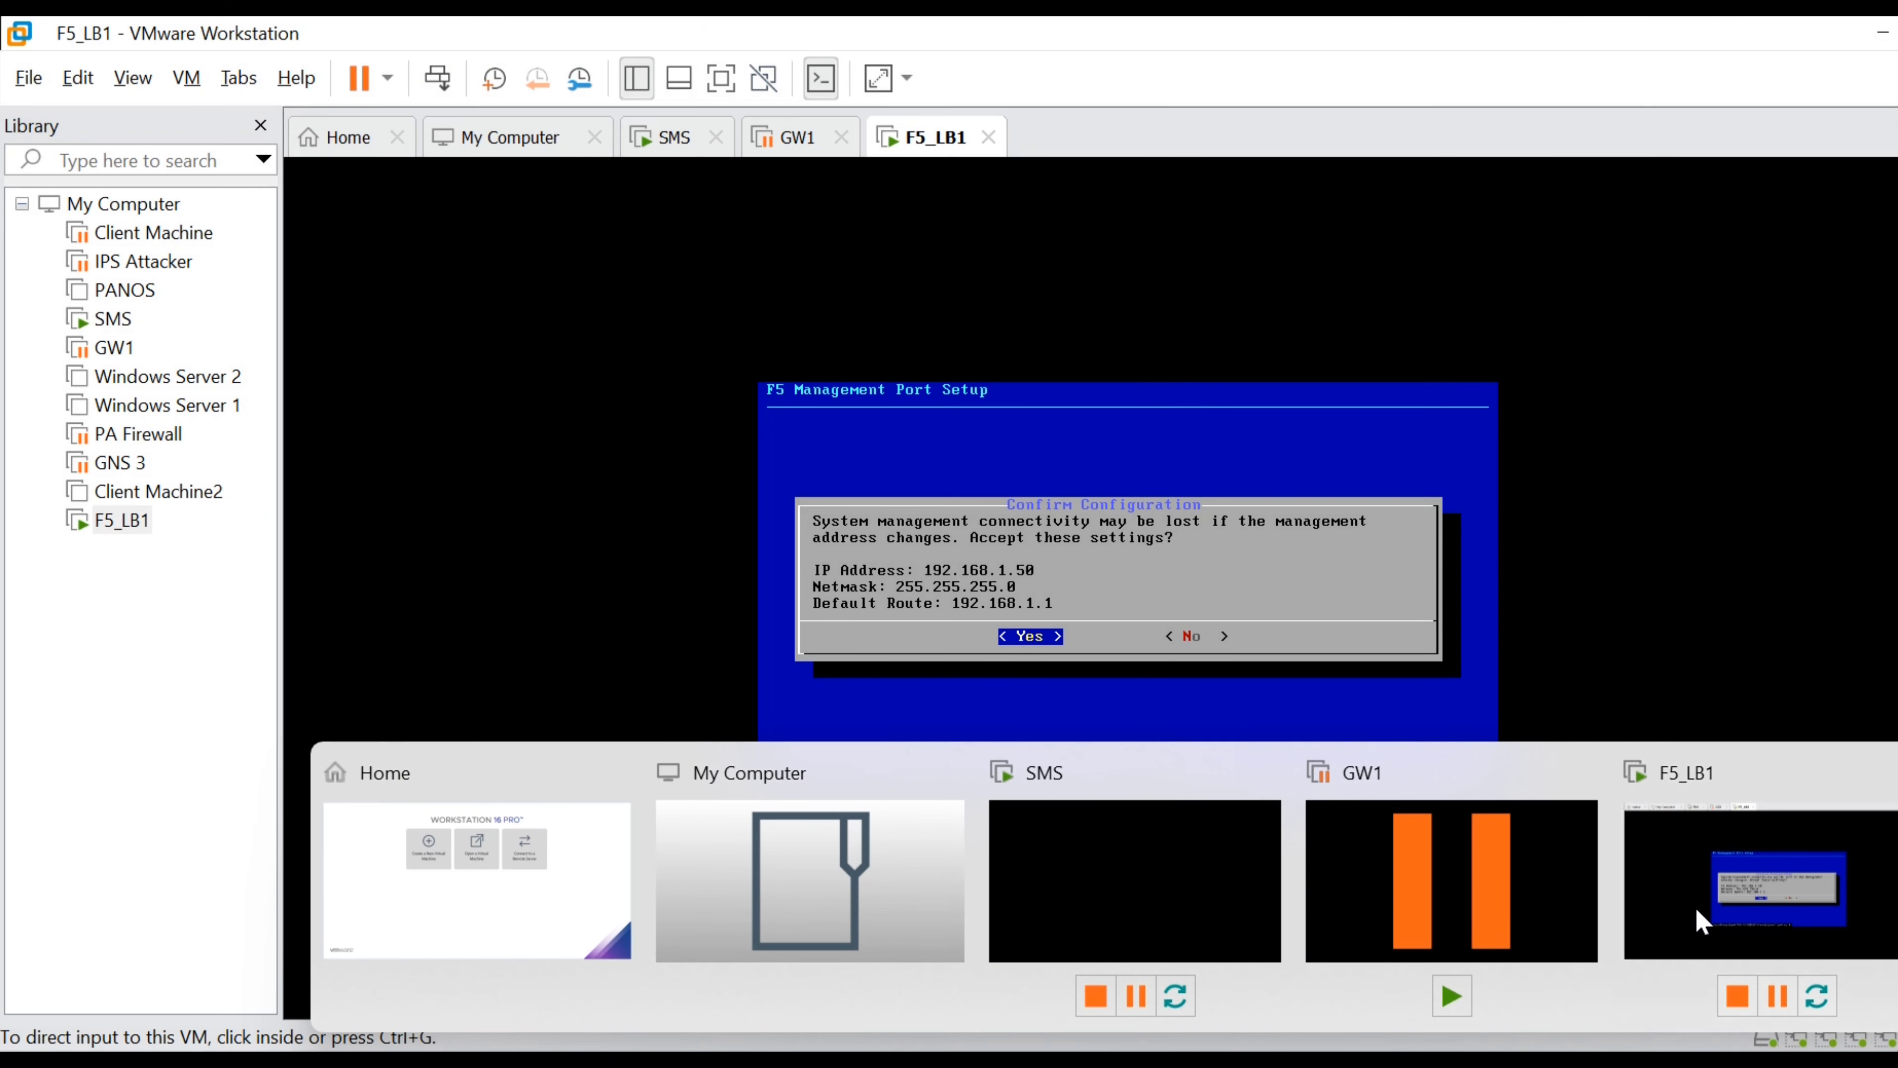
left_click(1702, 922)
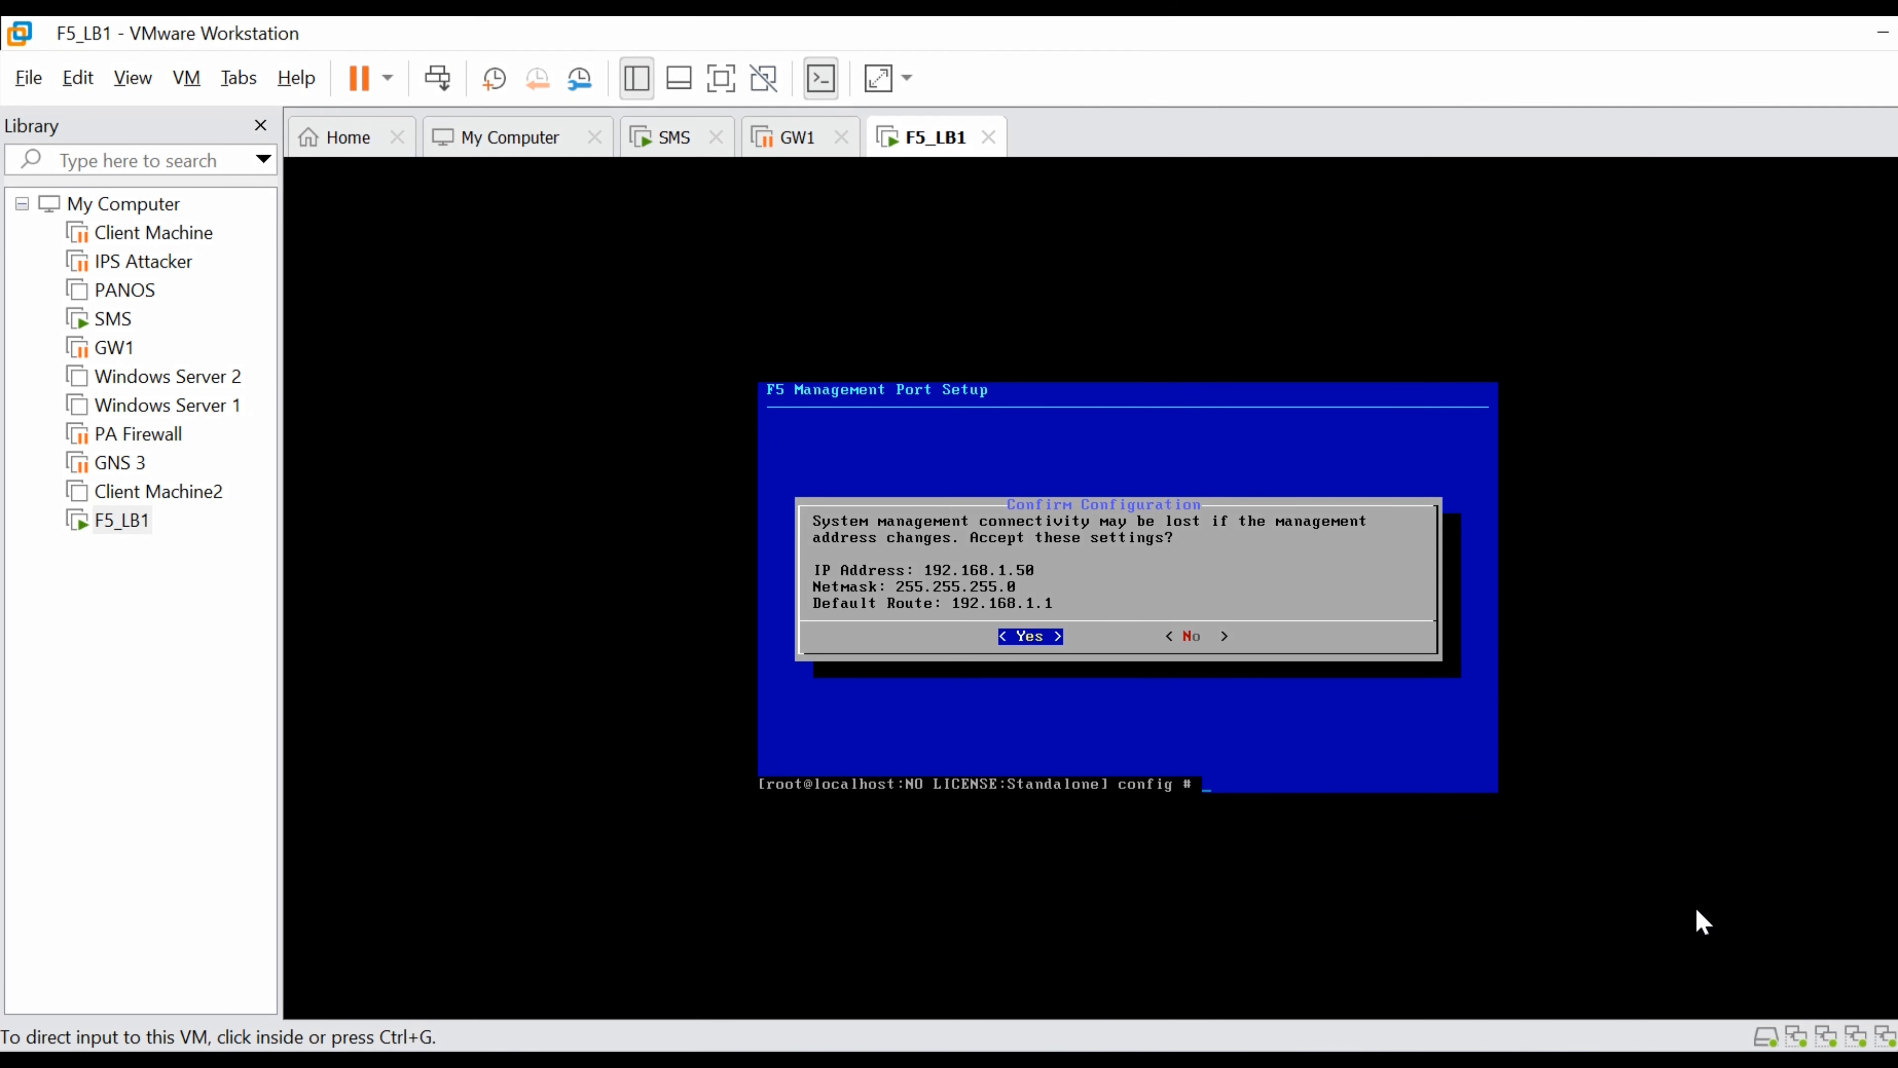
Ping 8.8.8.8 from the F5_LB1 console to confirm 0% loss, then view the topology diagram.
left_click(1256, 770)
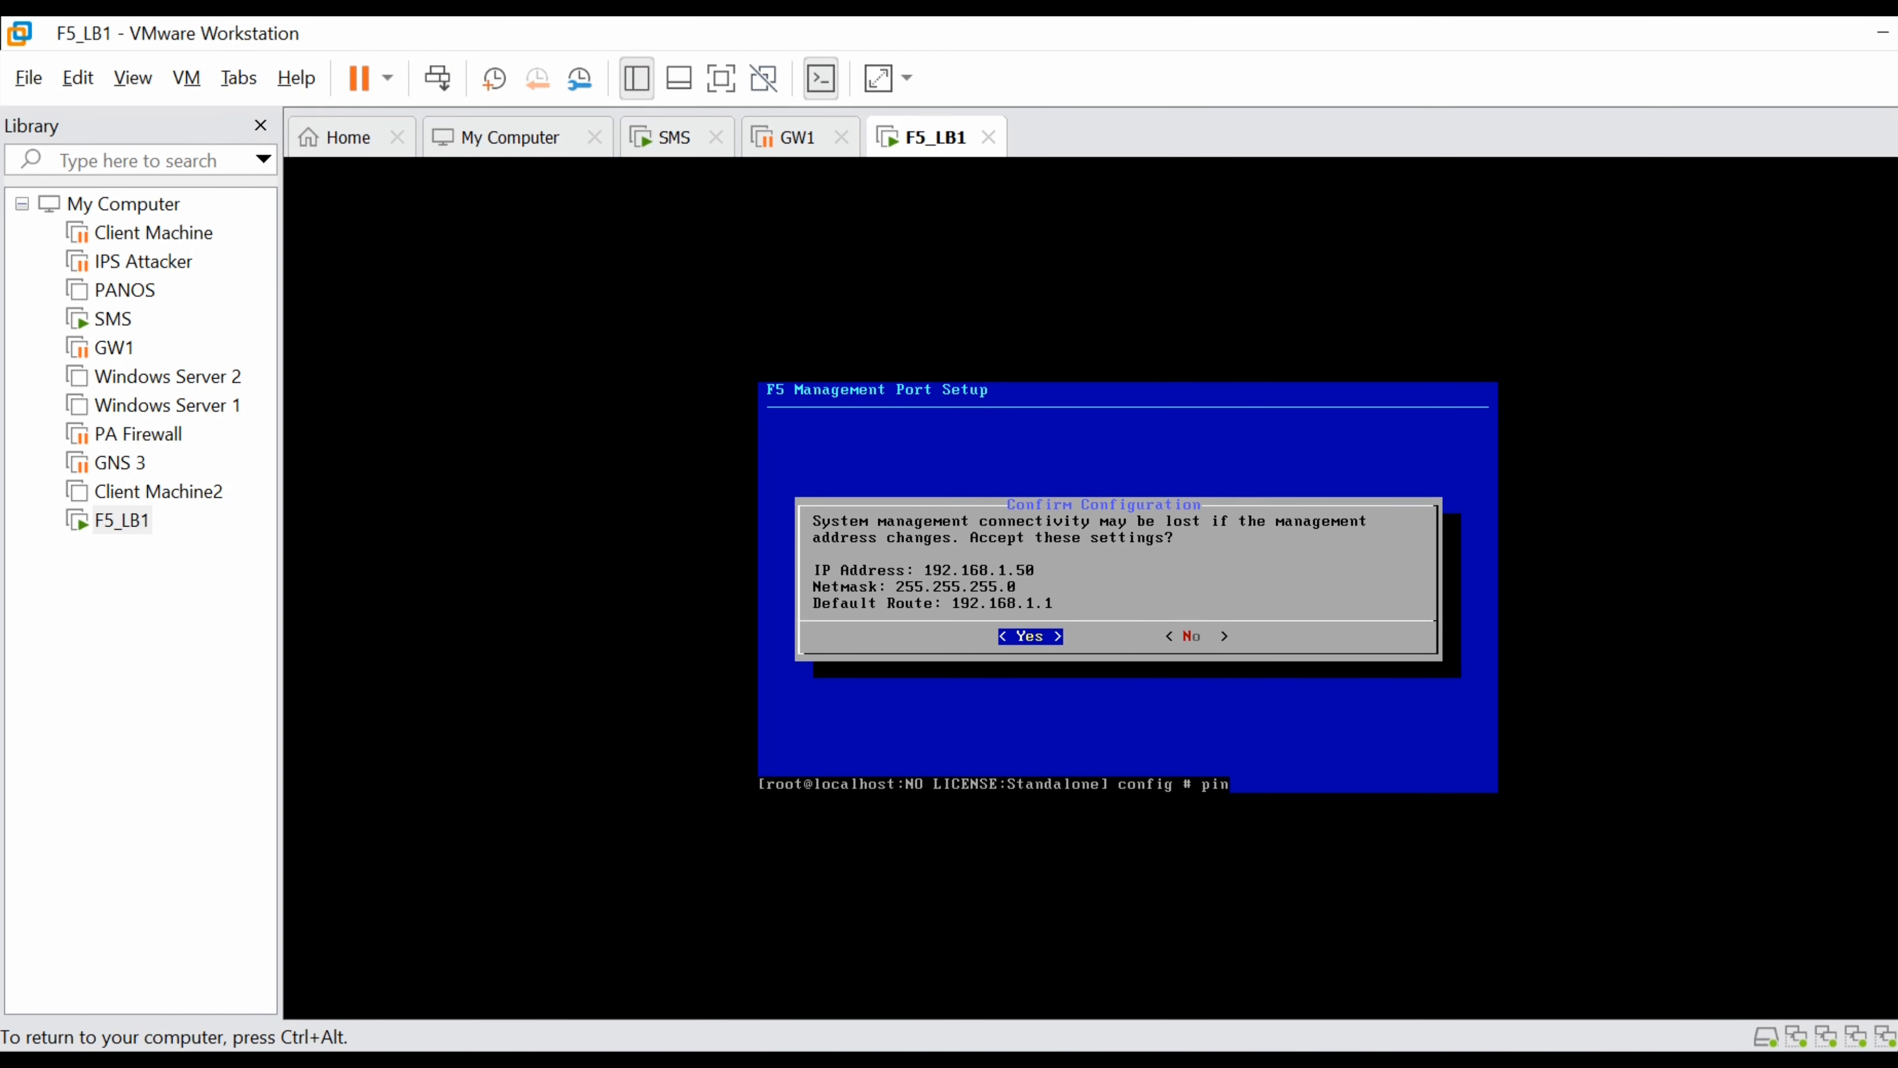
type("ping 8.8.8.8")
key("Return")
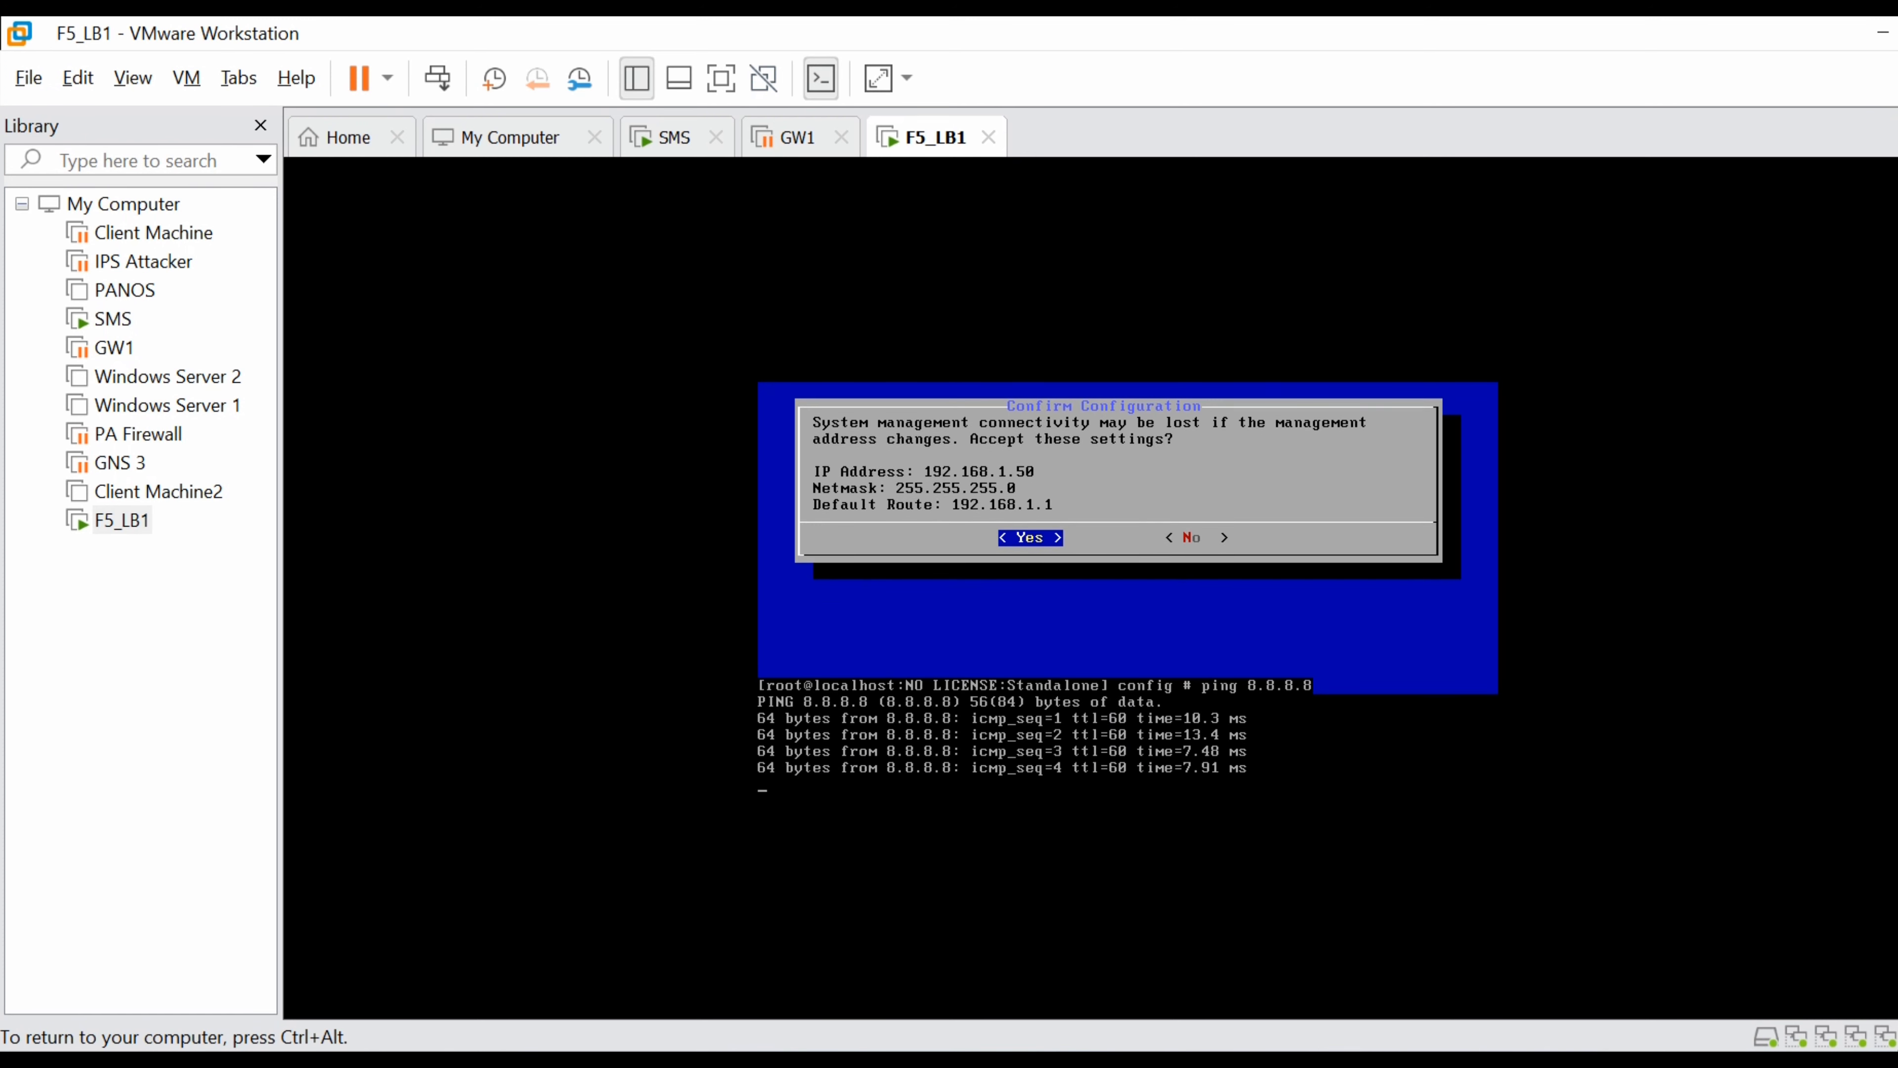
key("ctrl+c")
key("ctrl+alt")
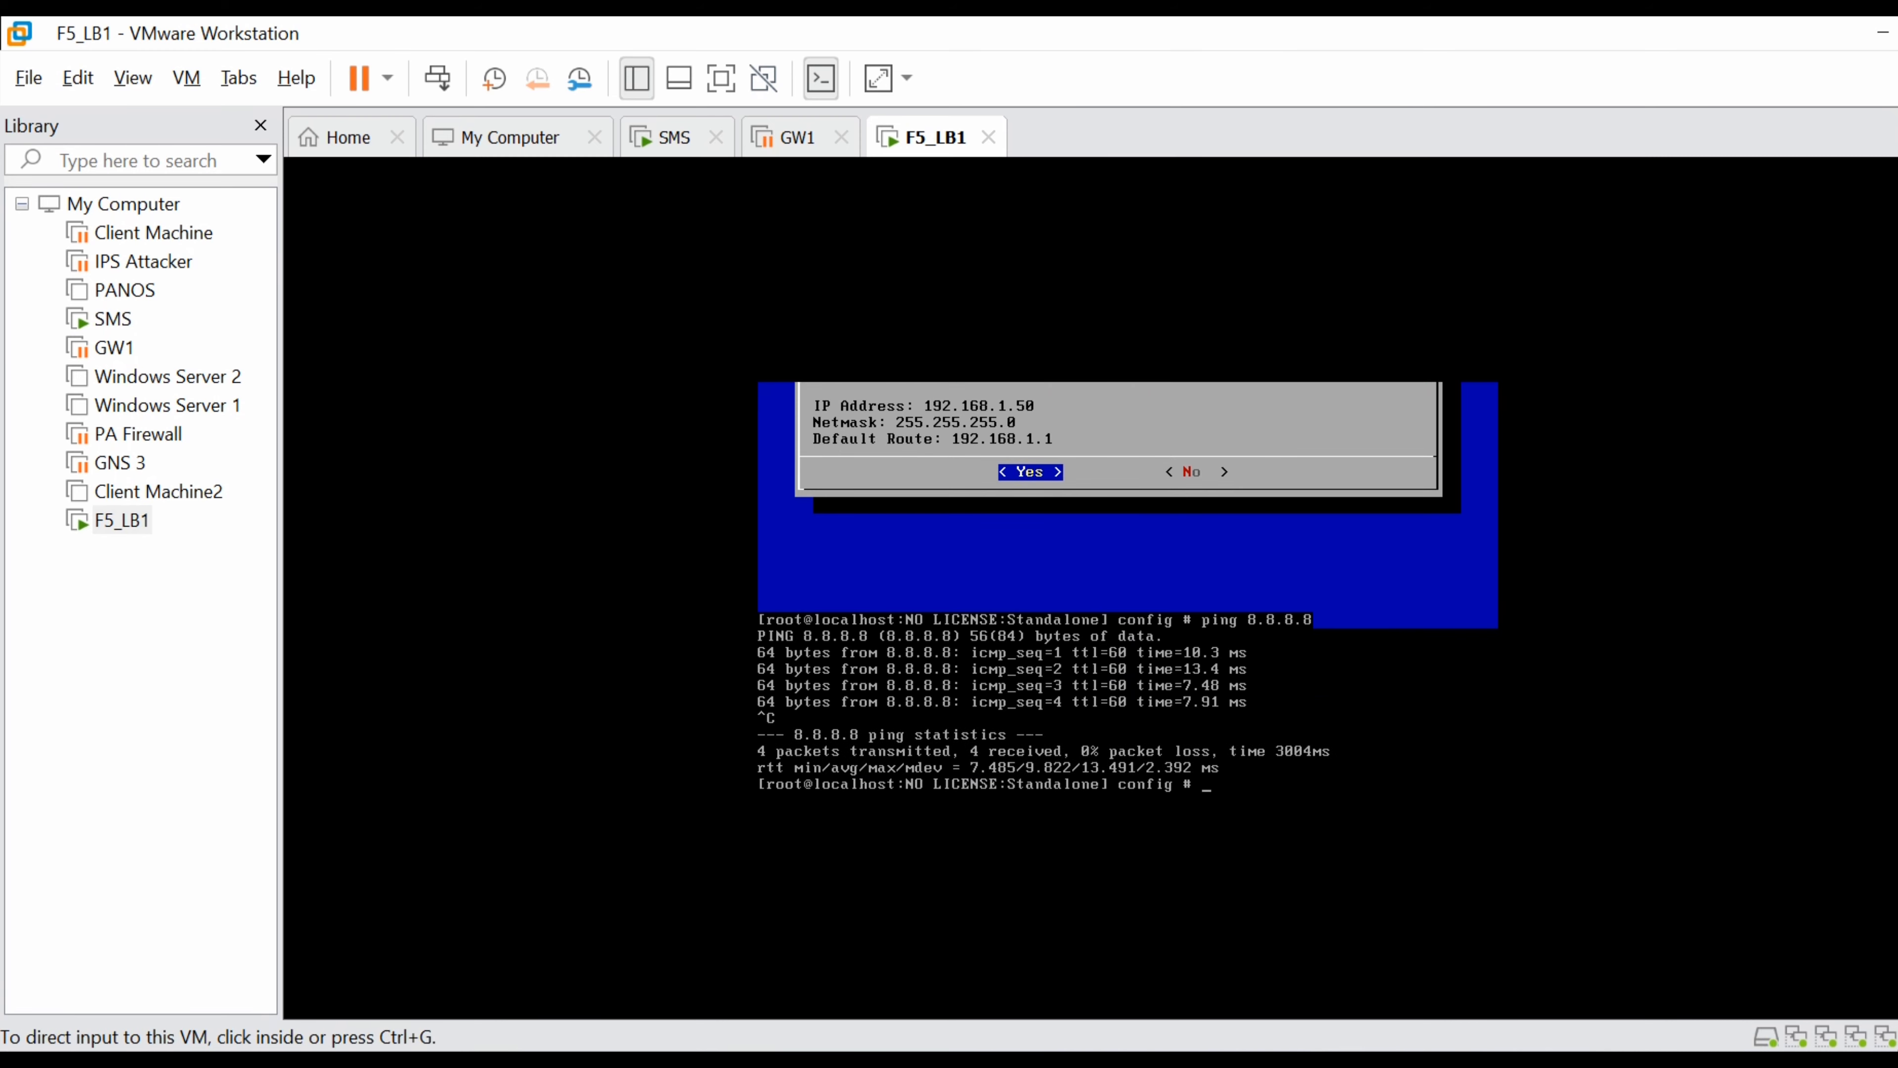
key("alt+Tab")
left_click(283, 38)
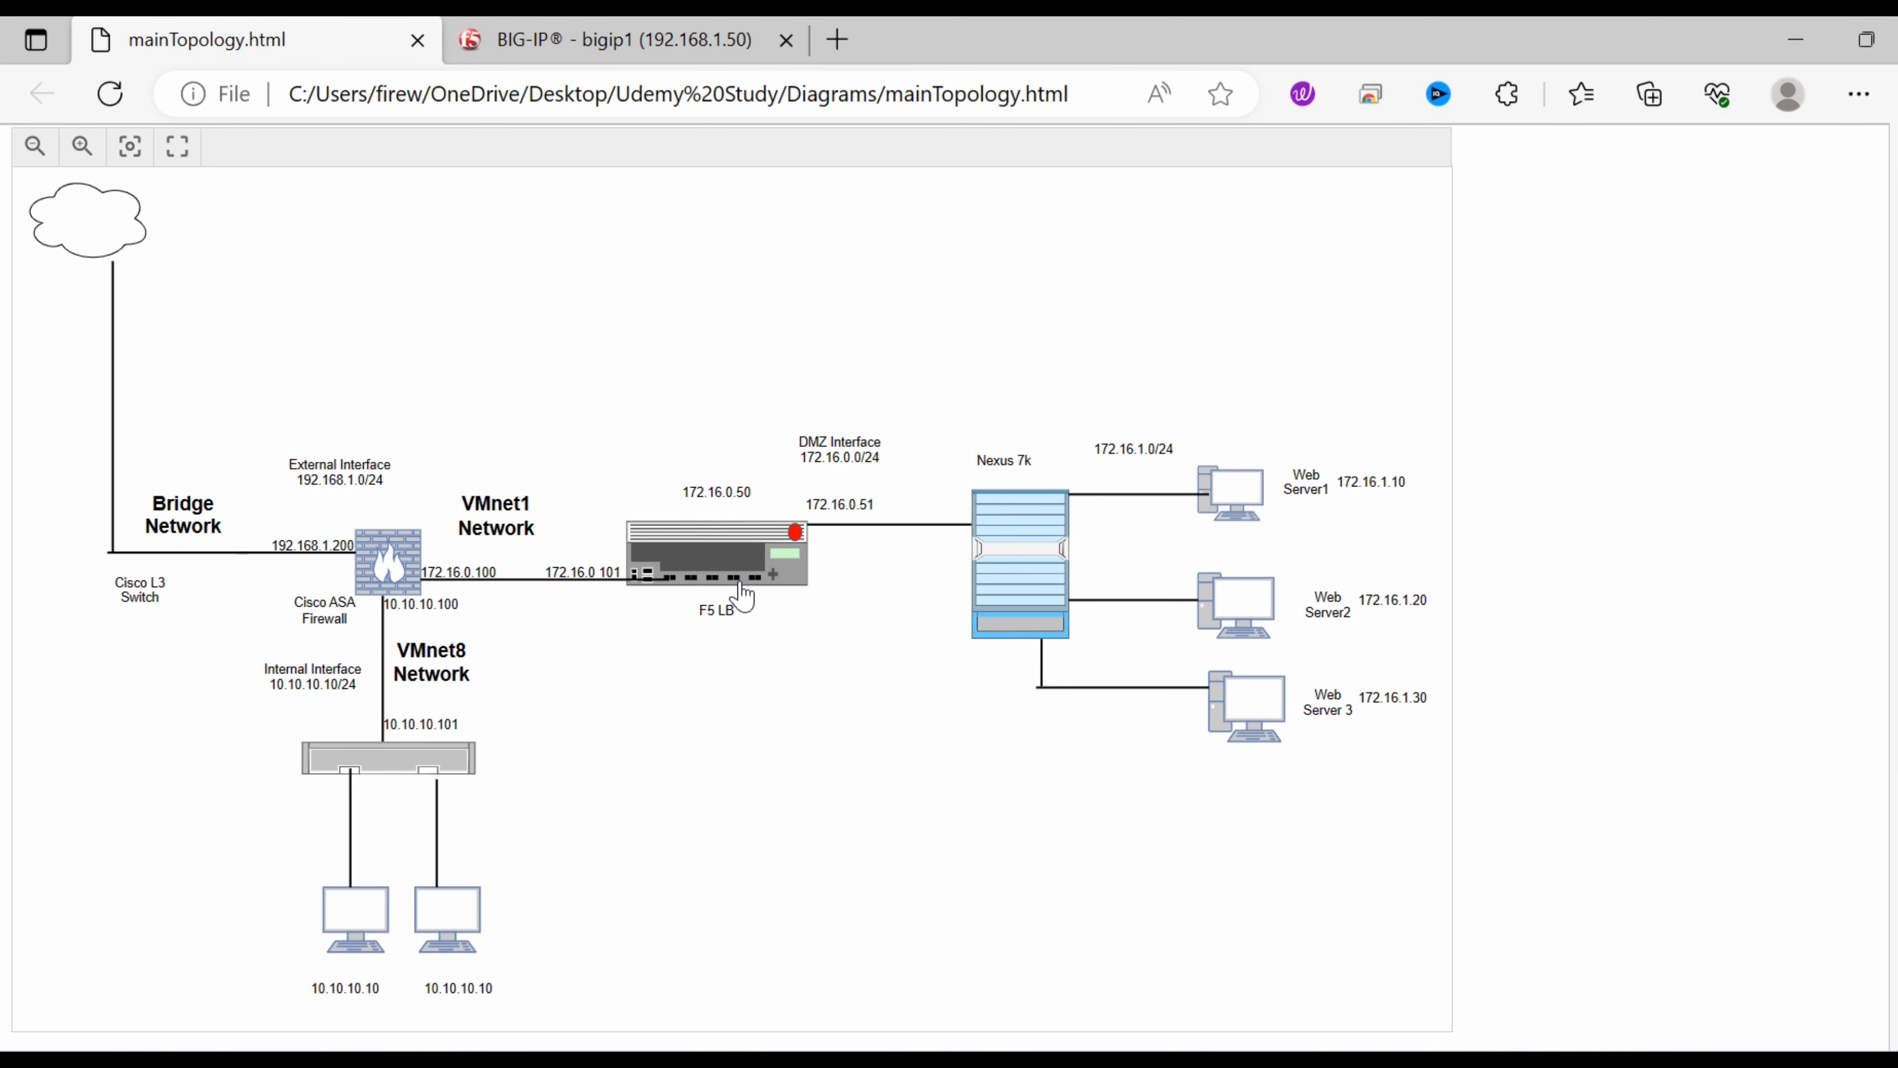
Sketch the F5-to-wifi-gateway (192.168.1.1)-to-internet path on the diagram, then clear it and return to BIG-IP.
left_click(1790, 297)
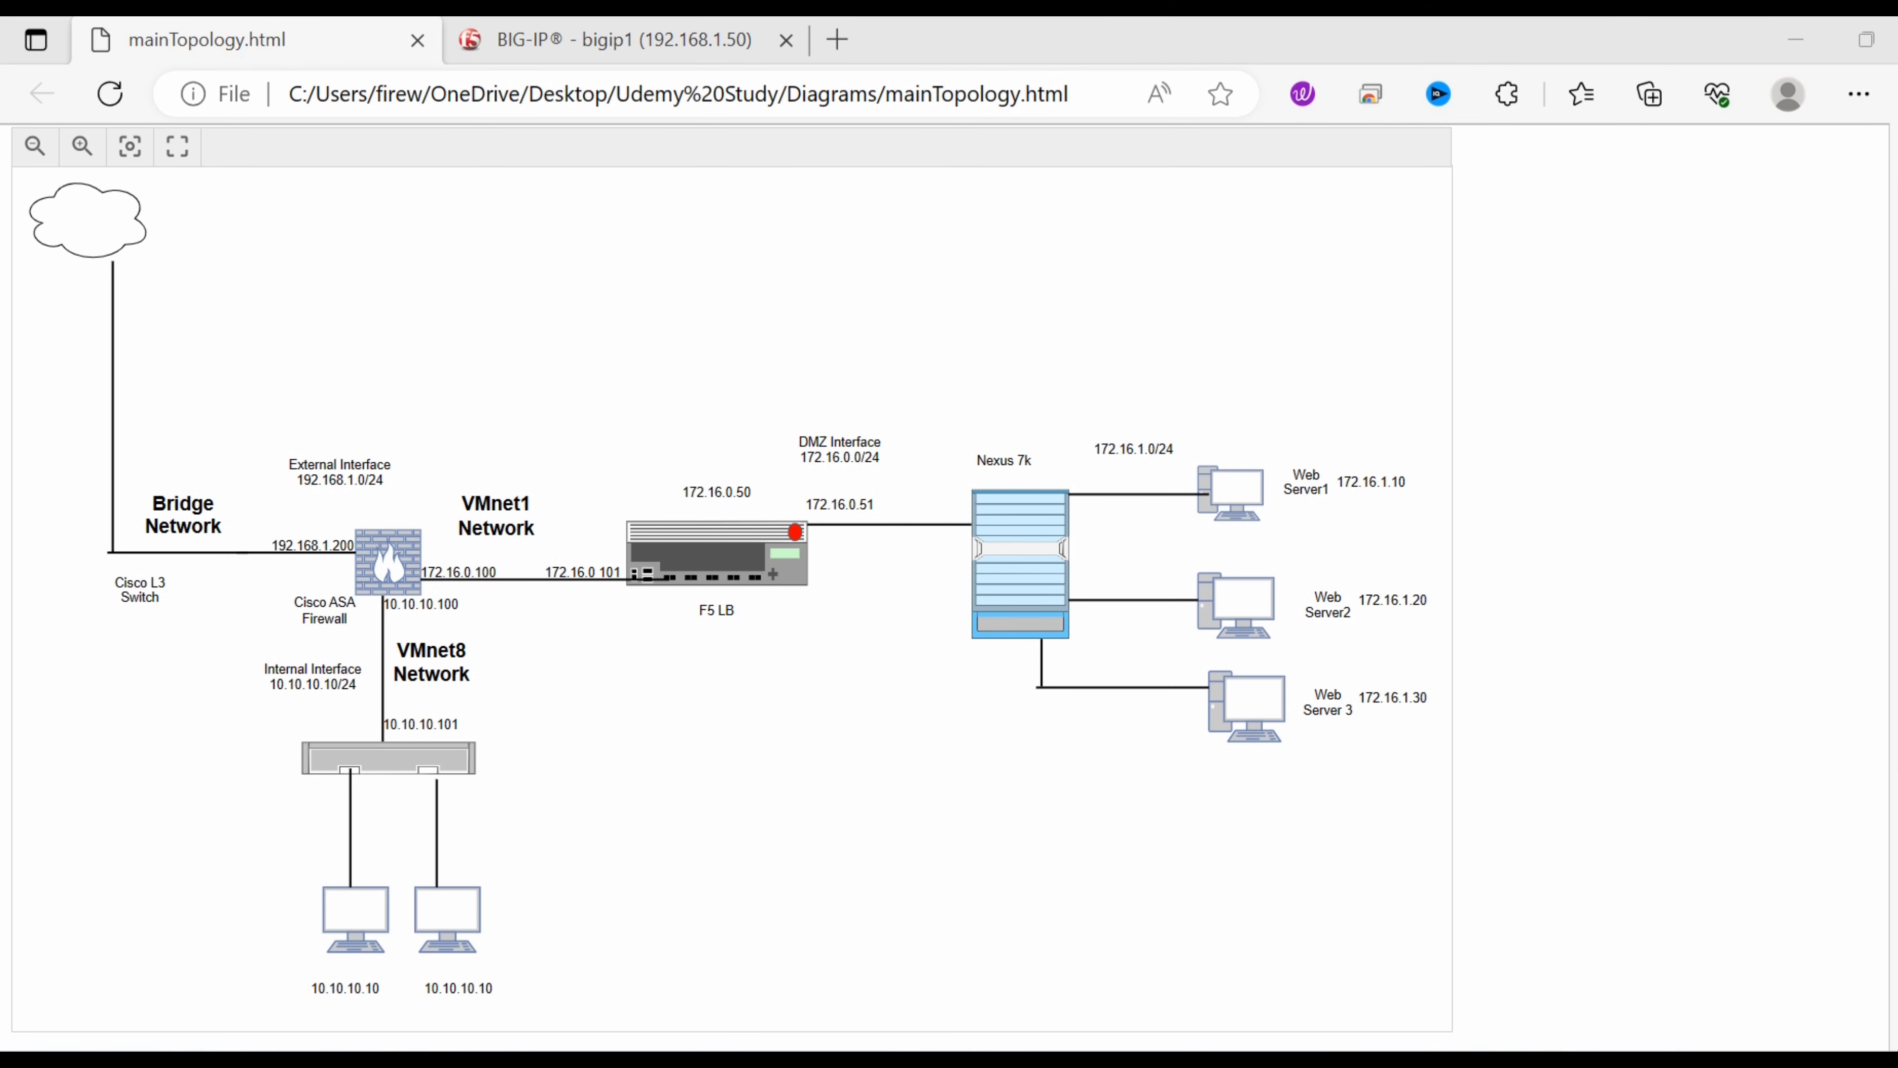
mouse_move(768, 516)
left_mouse_down()
mouse_move(766, 422)
mouse_move(307, 394)
mouse_move(381, 329)
mouse_move(385, 298)
mouse_move(423, 287)
mouse_move(467, 325)
mouse_move(660, 212)
left_mouse_up()
left_click_drag(495, 376, 703, 233)
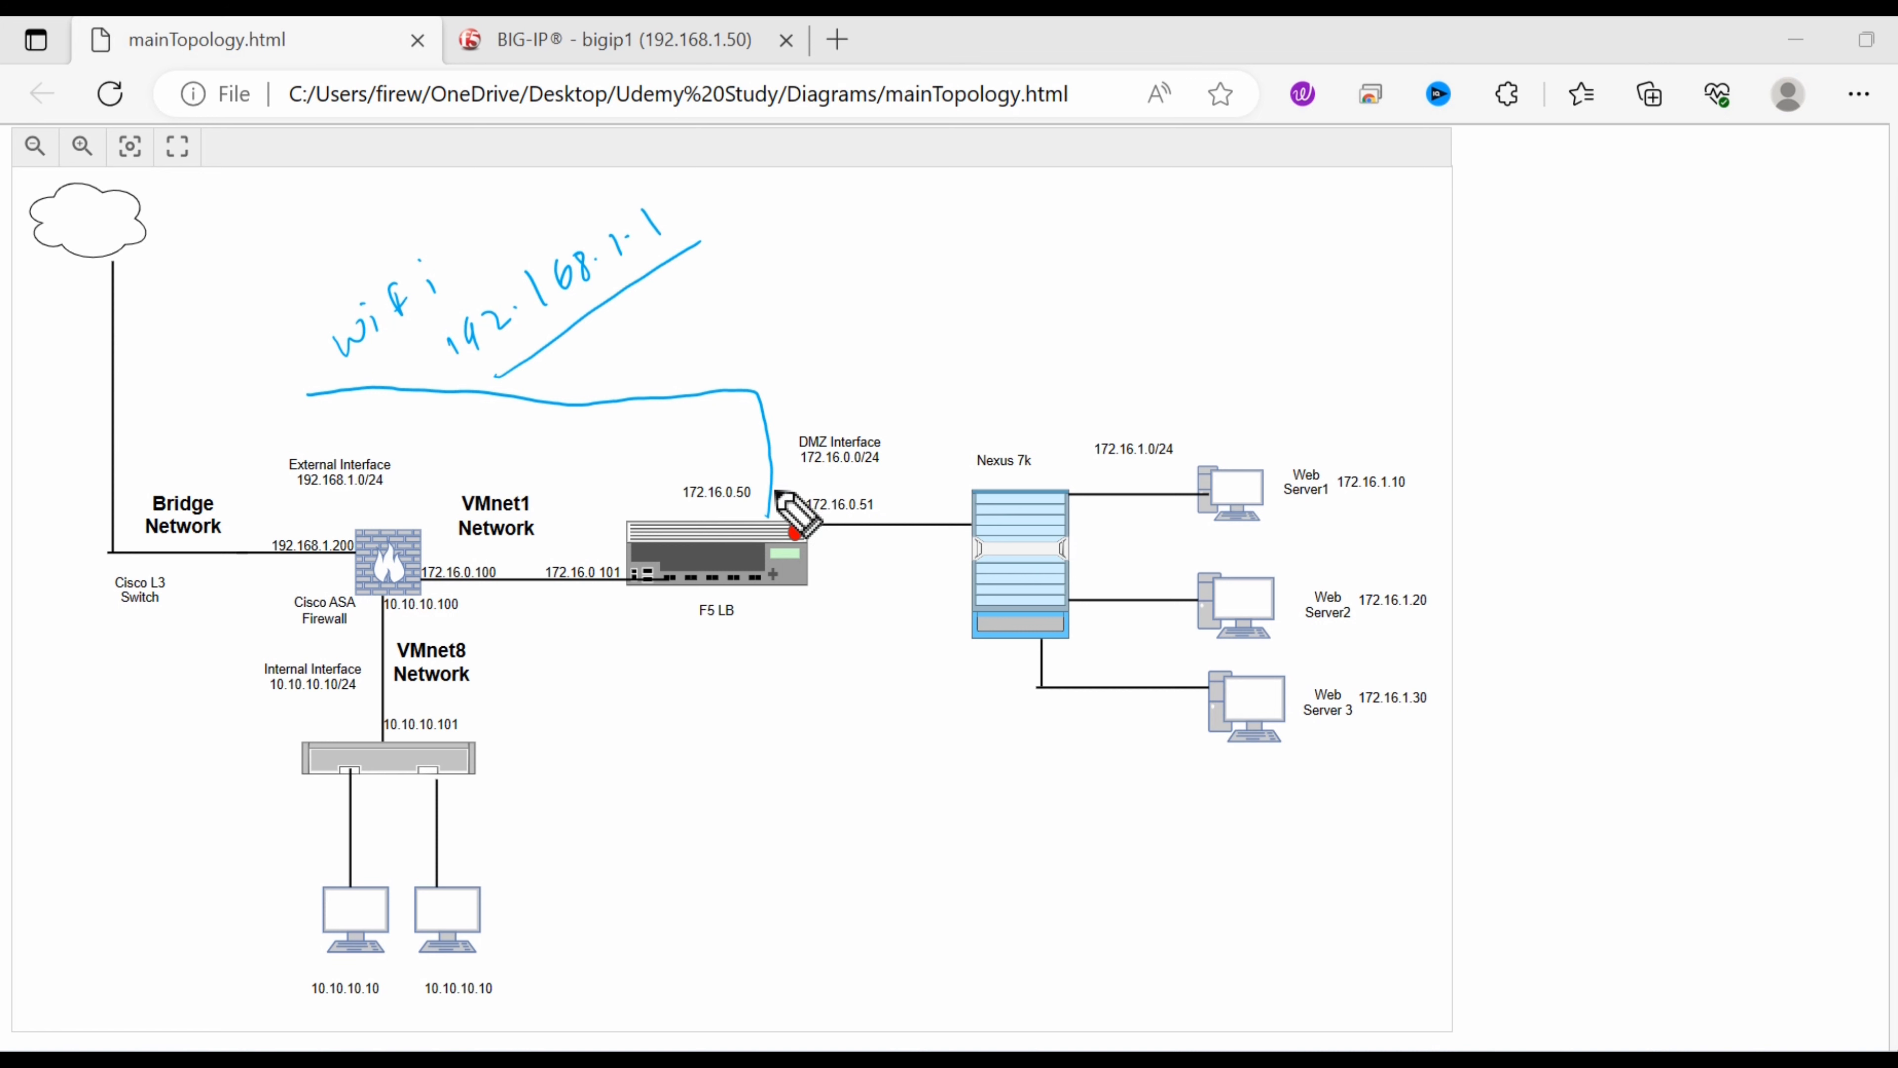
mouse_move(407, 341)
left_mouse_down()
mouse_move(232, 420)
mouse_move(149, 346)
mouse_move(266, 233)
left_mouse_up()
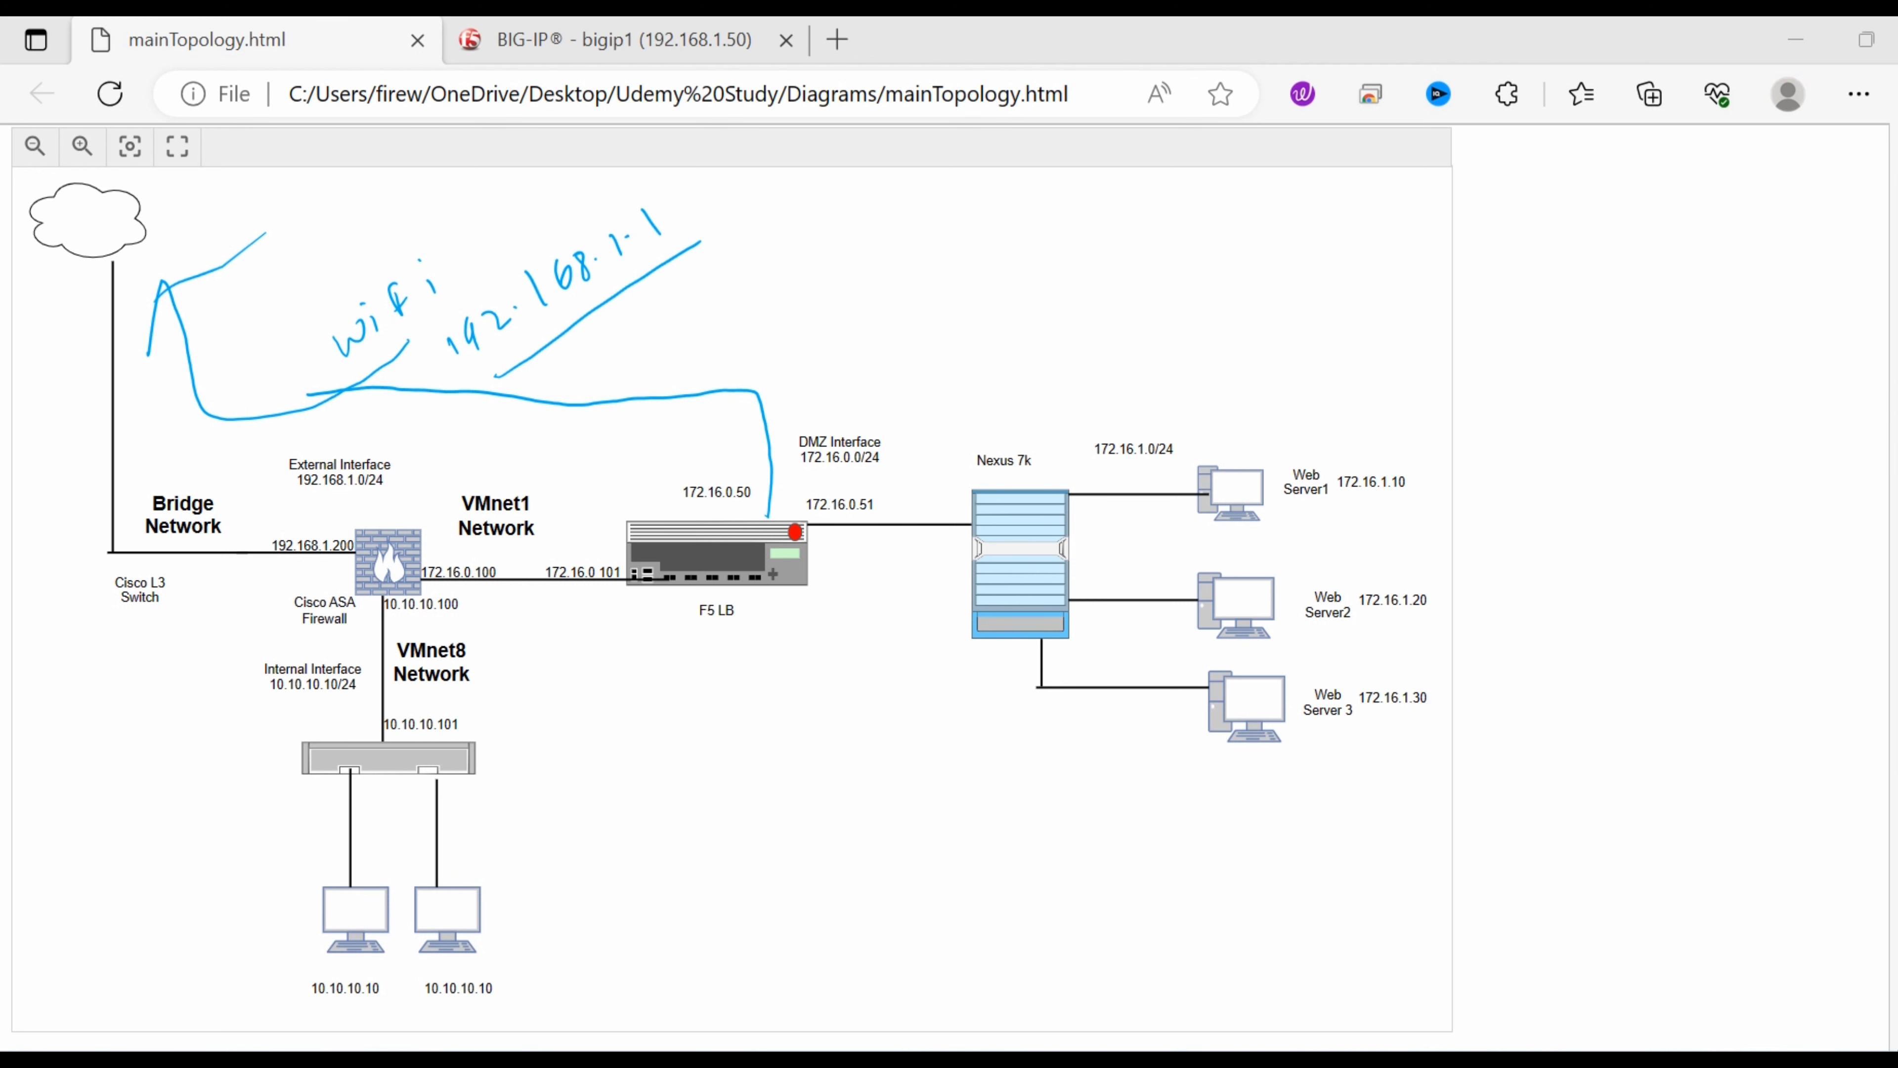
left_click(1897, 553)
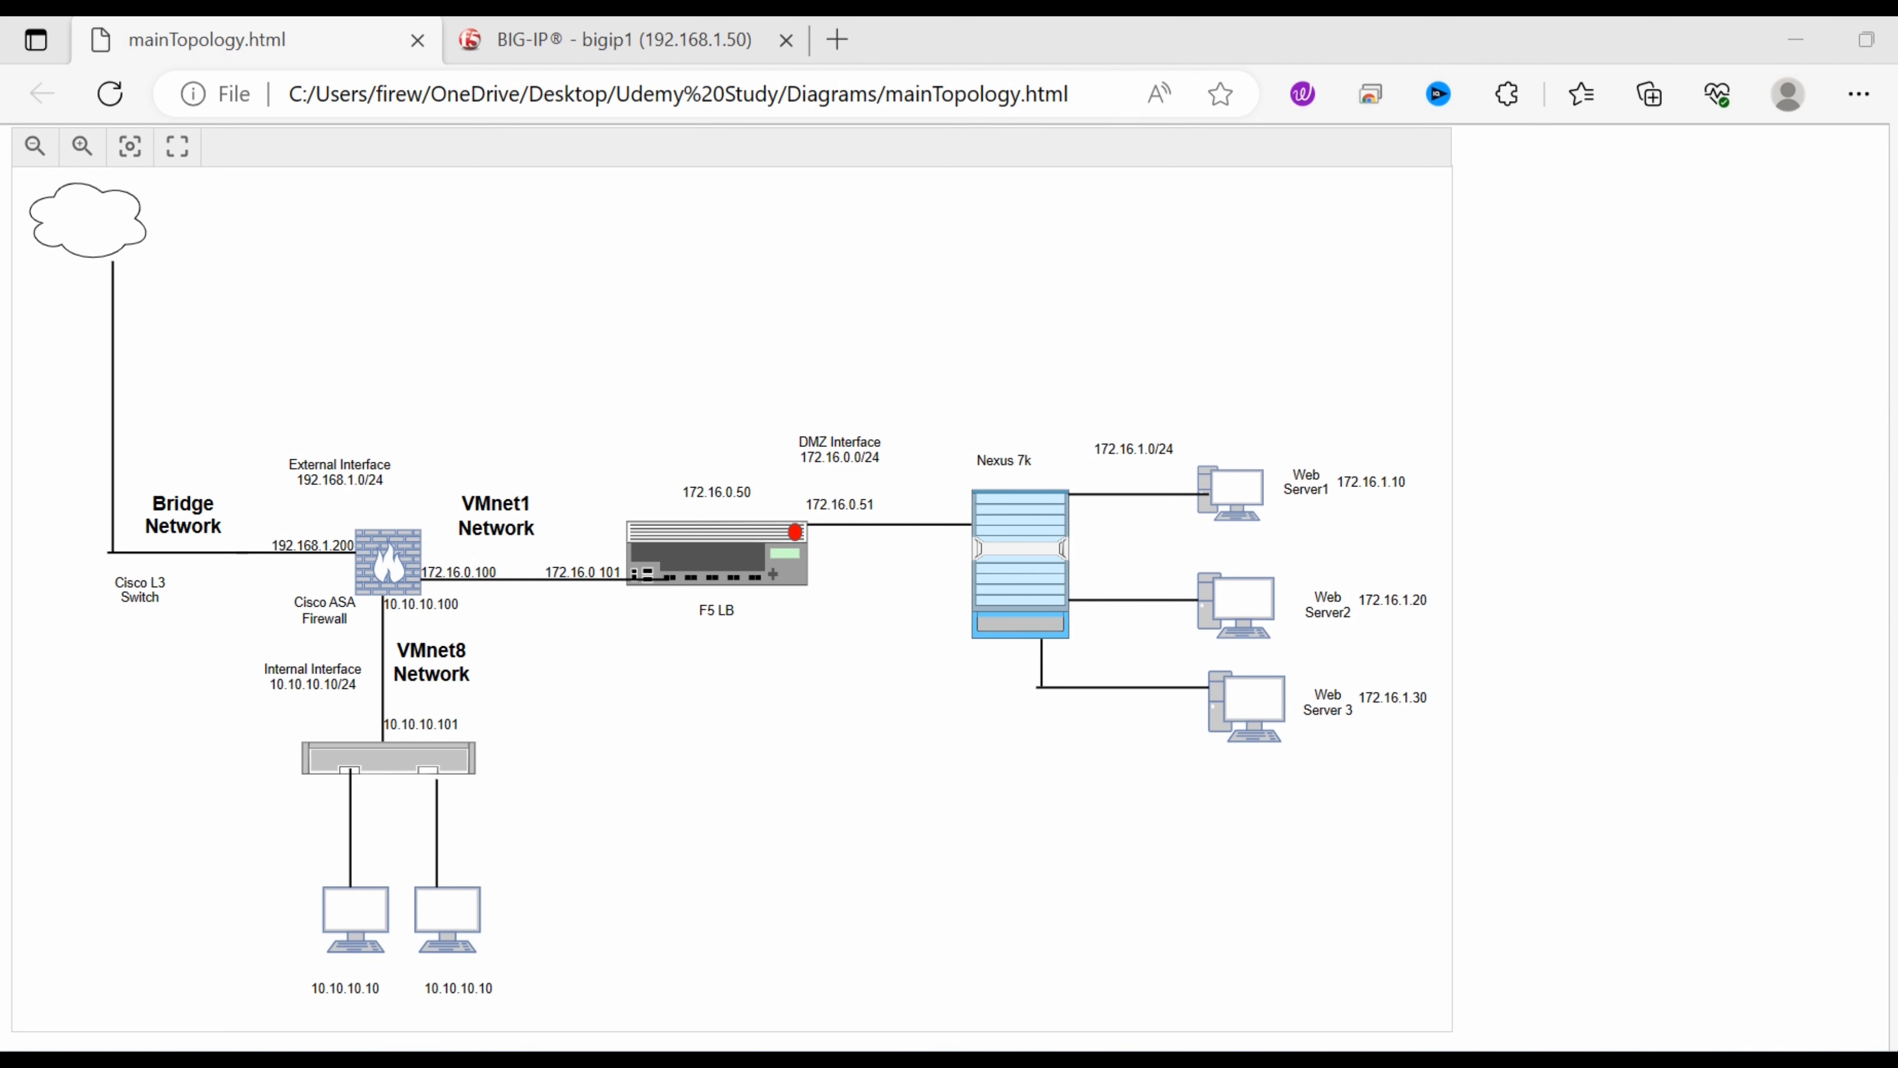
left_click(556, 41)
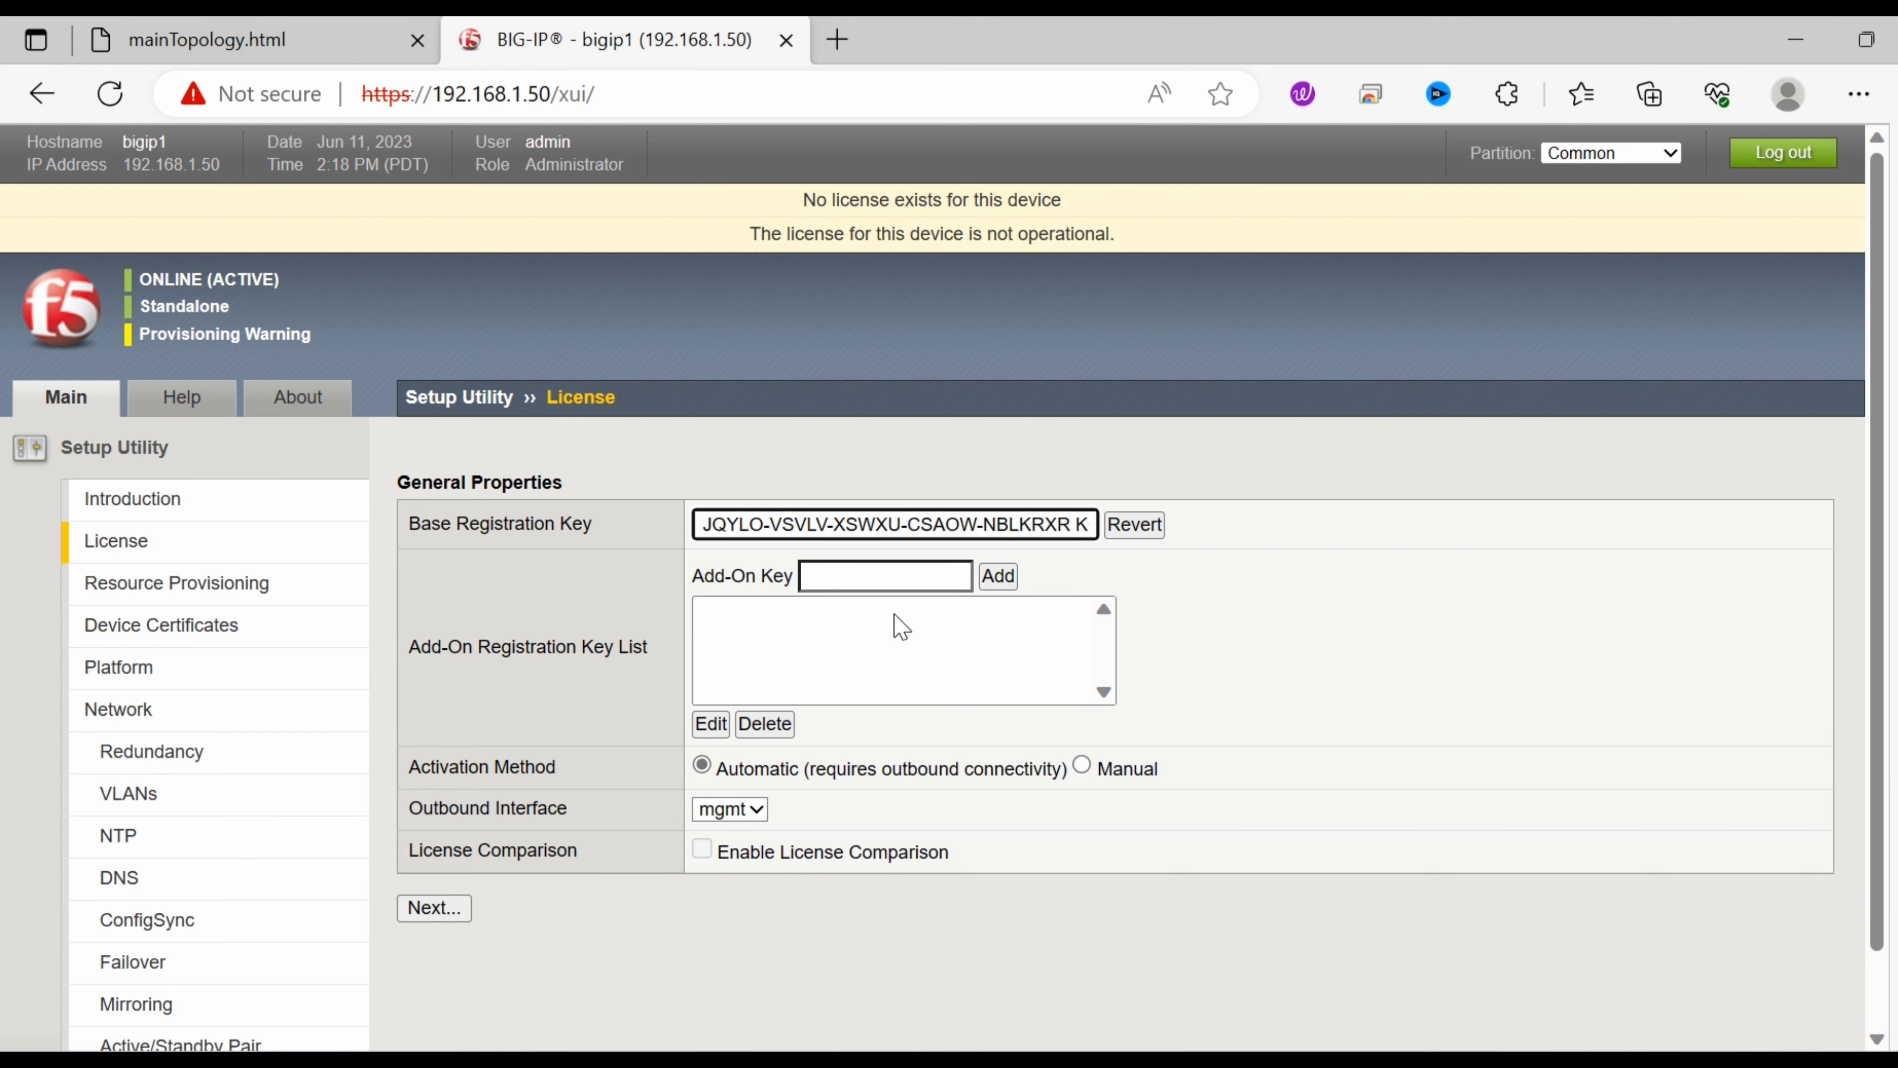
Submit the licence with mgmt as outbound interface; it fails as an invalid key, so return to the e-mail.
left_click(756, 809)
left_click(757, 814)
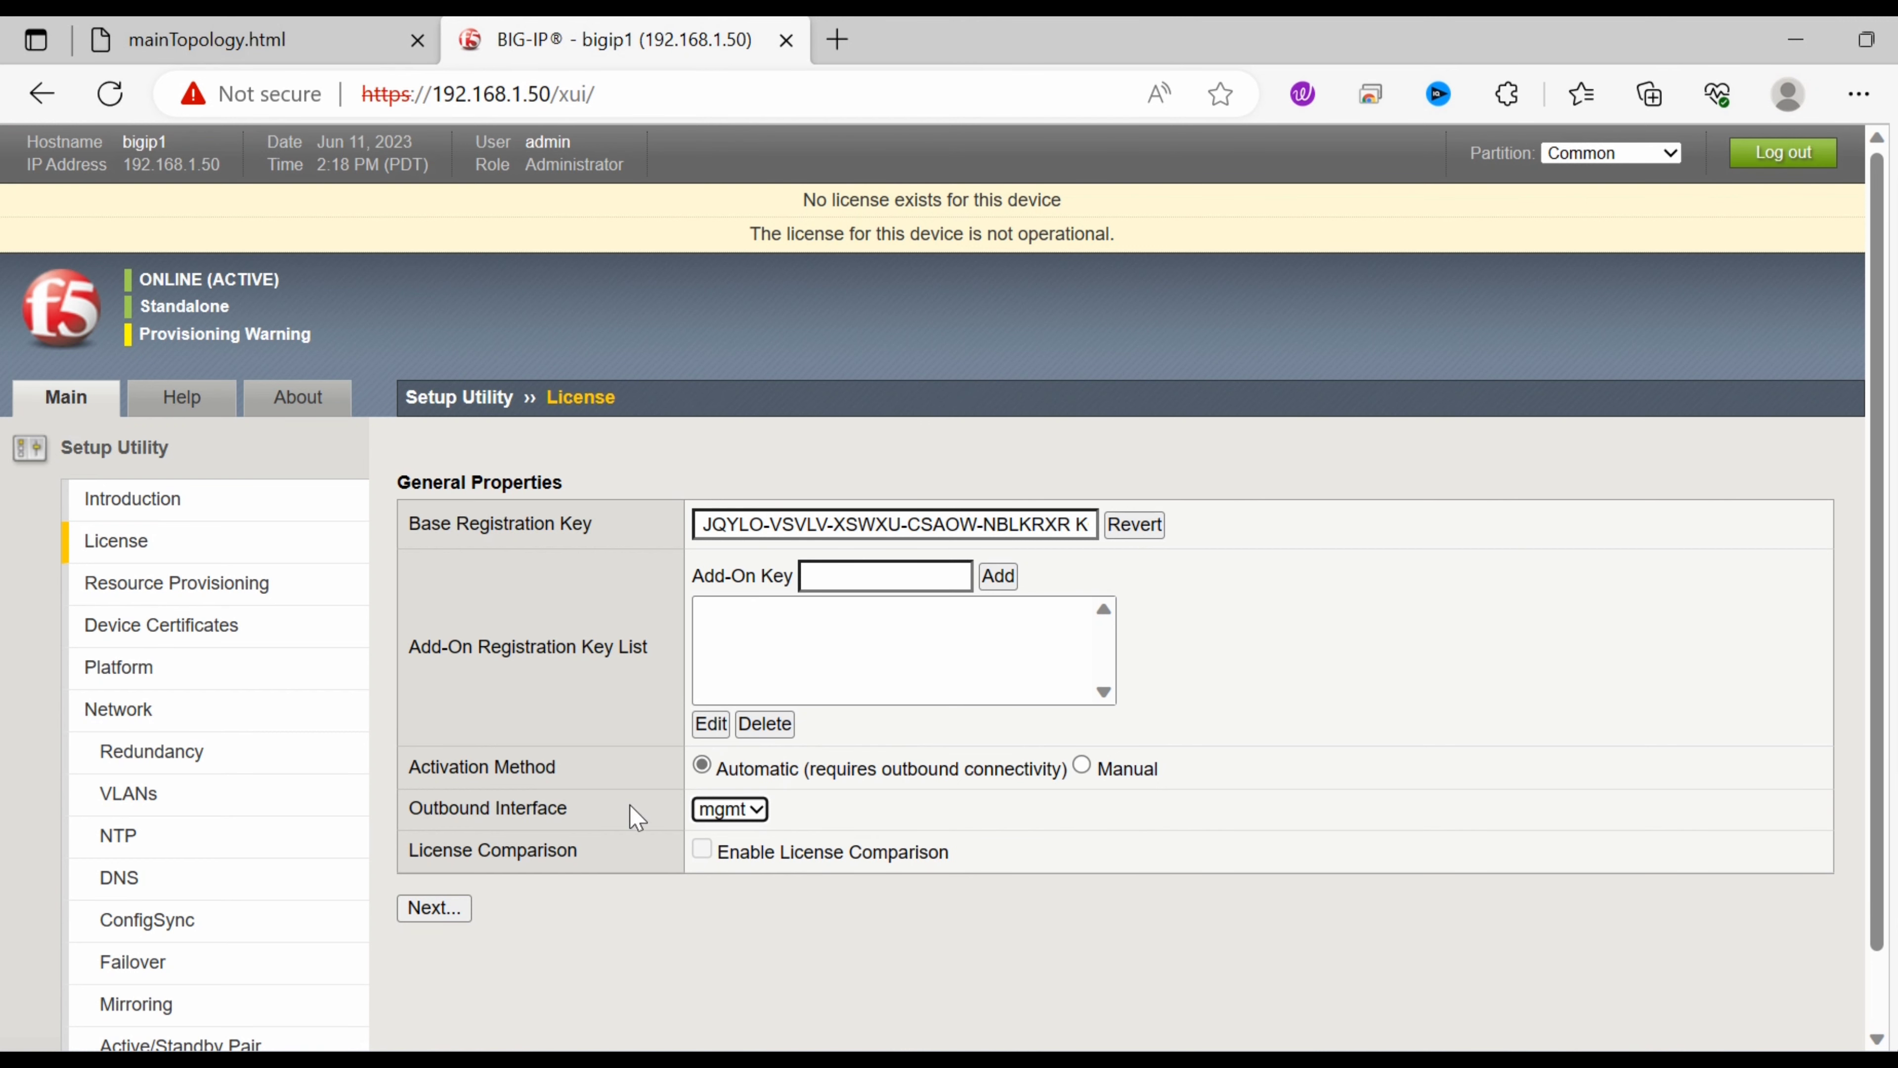
left_click(445, 909)
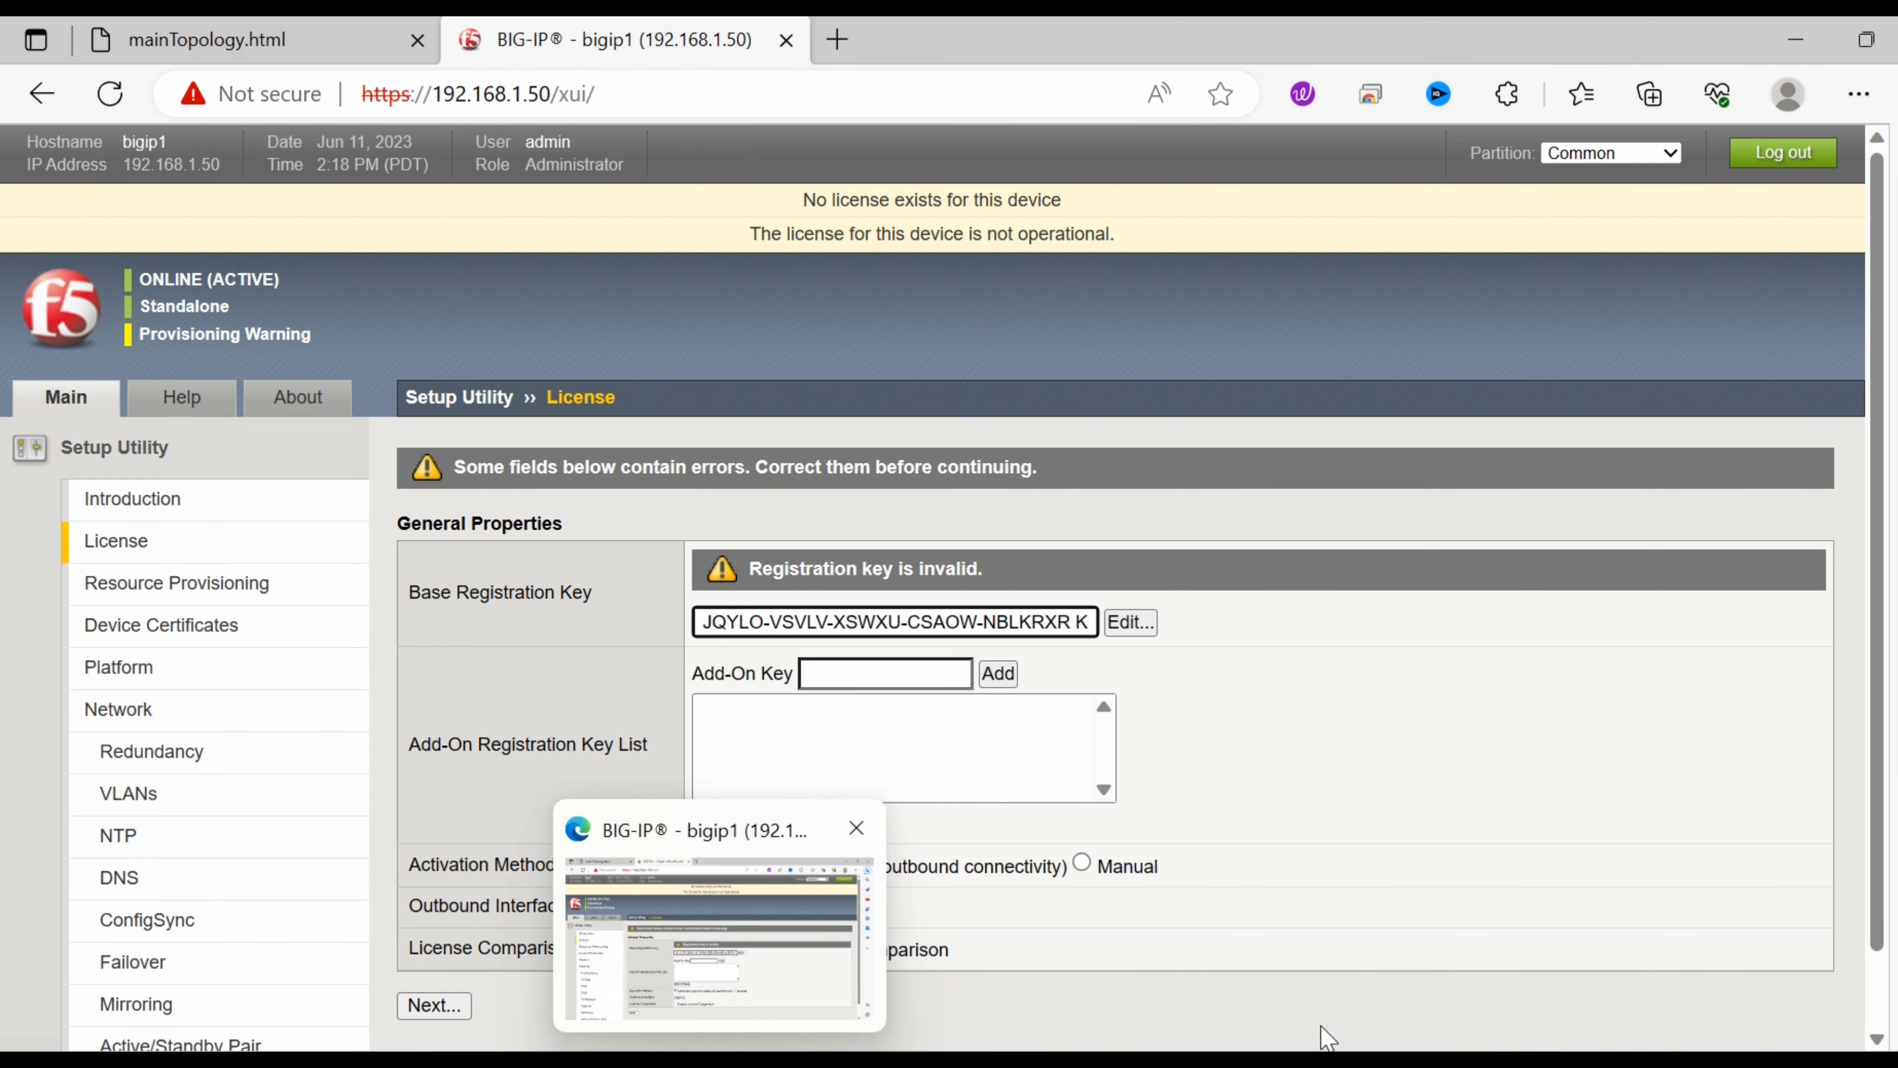
left_click(1191, 1065)
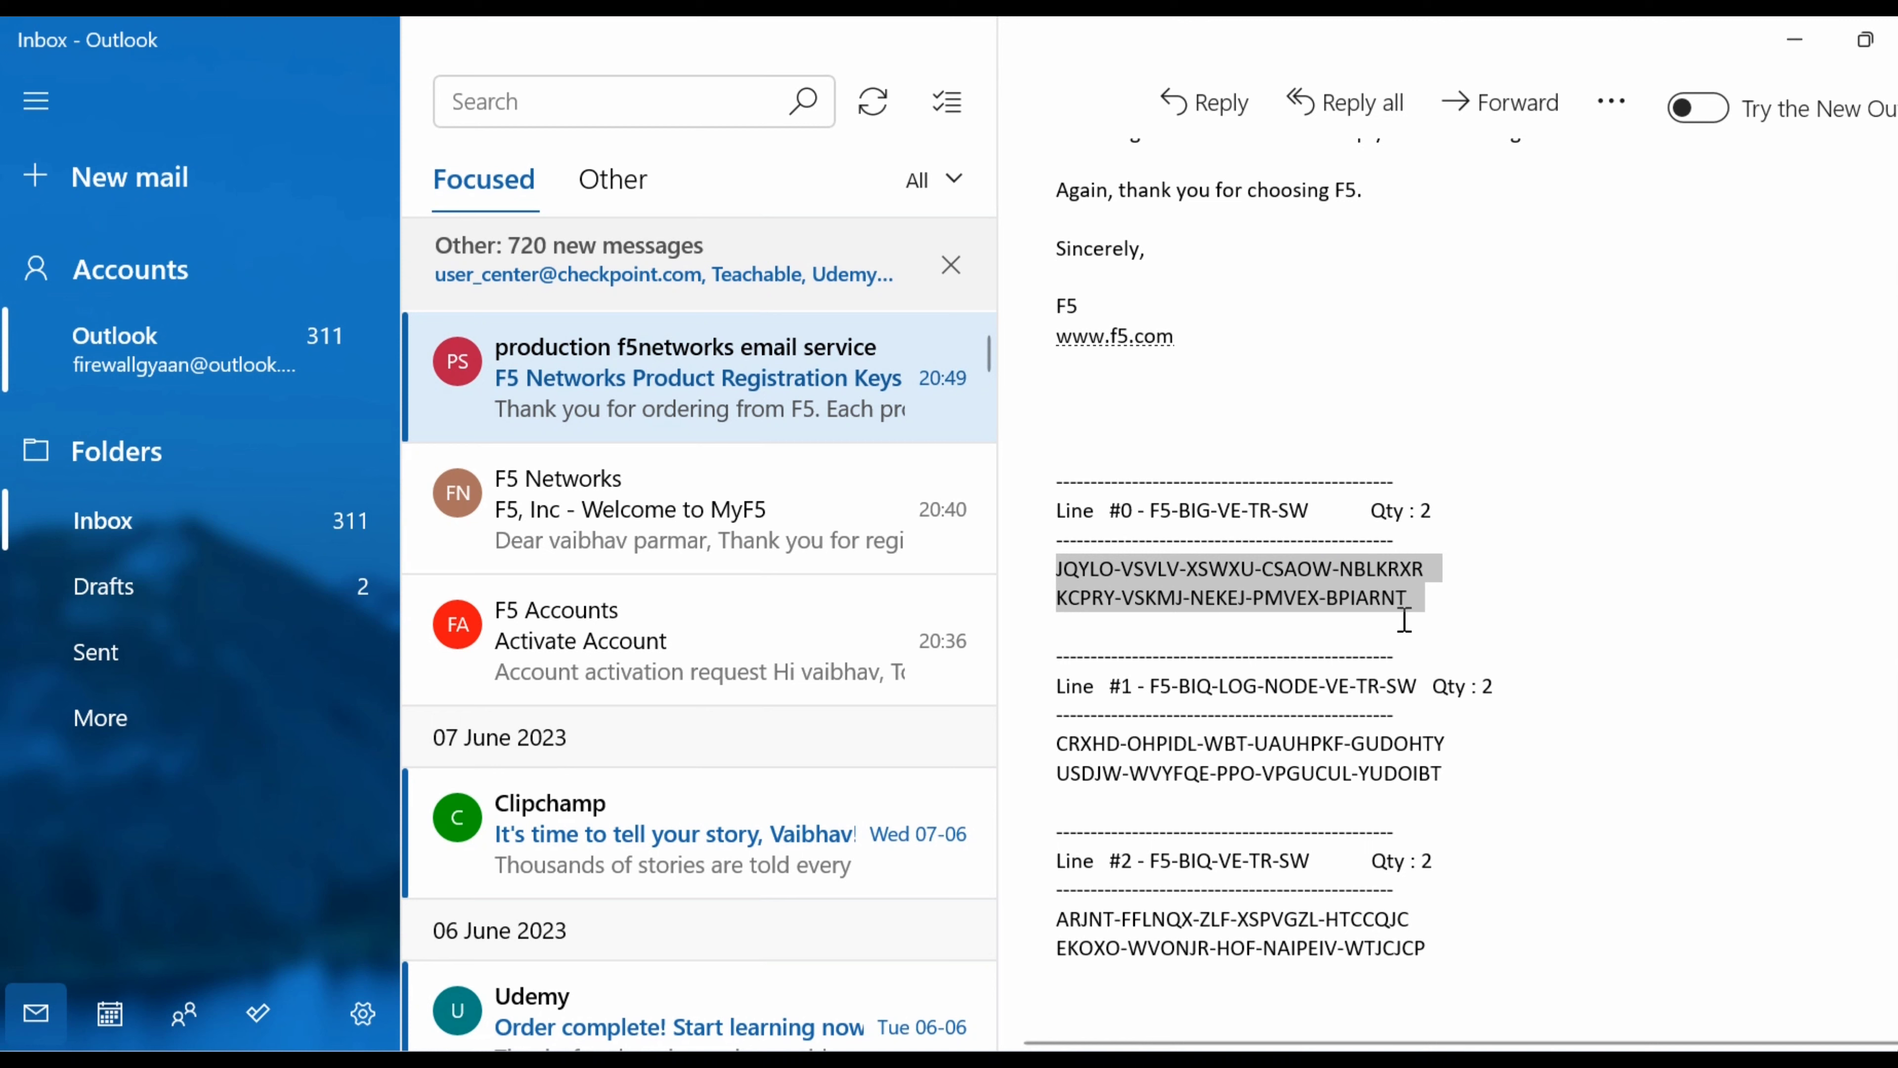
Split the two registration keys onto separate Notepad lines and copy only the first key.
left_click(1419, 605)
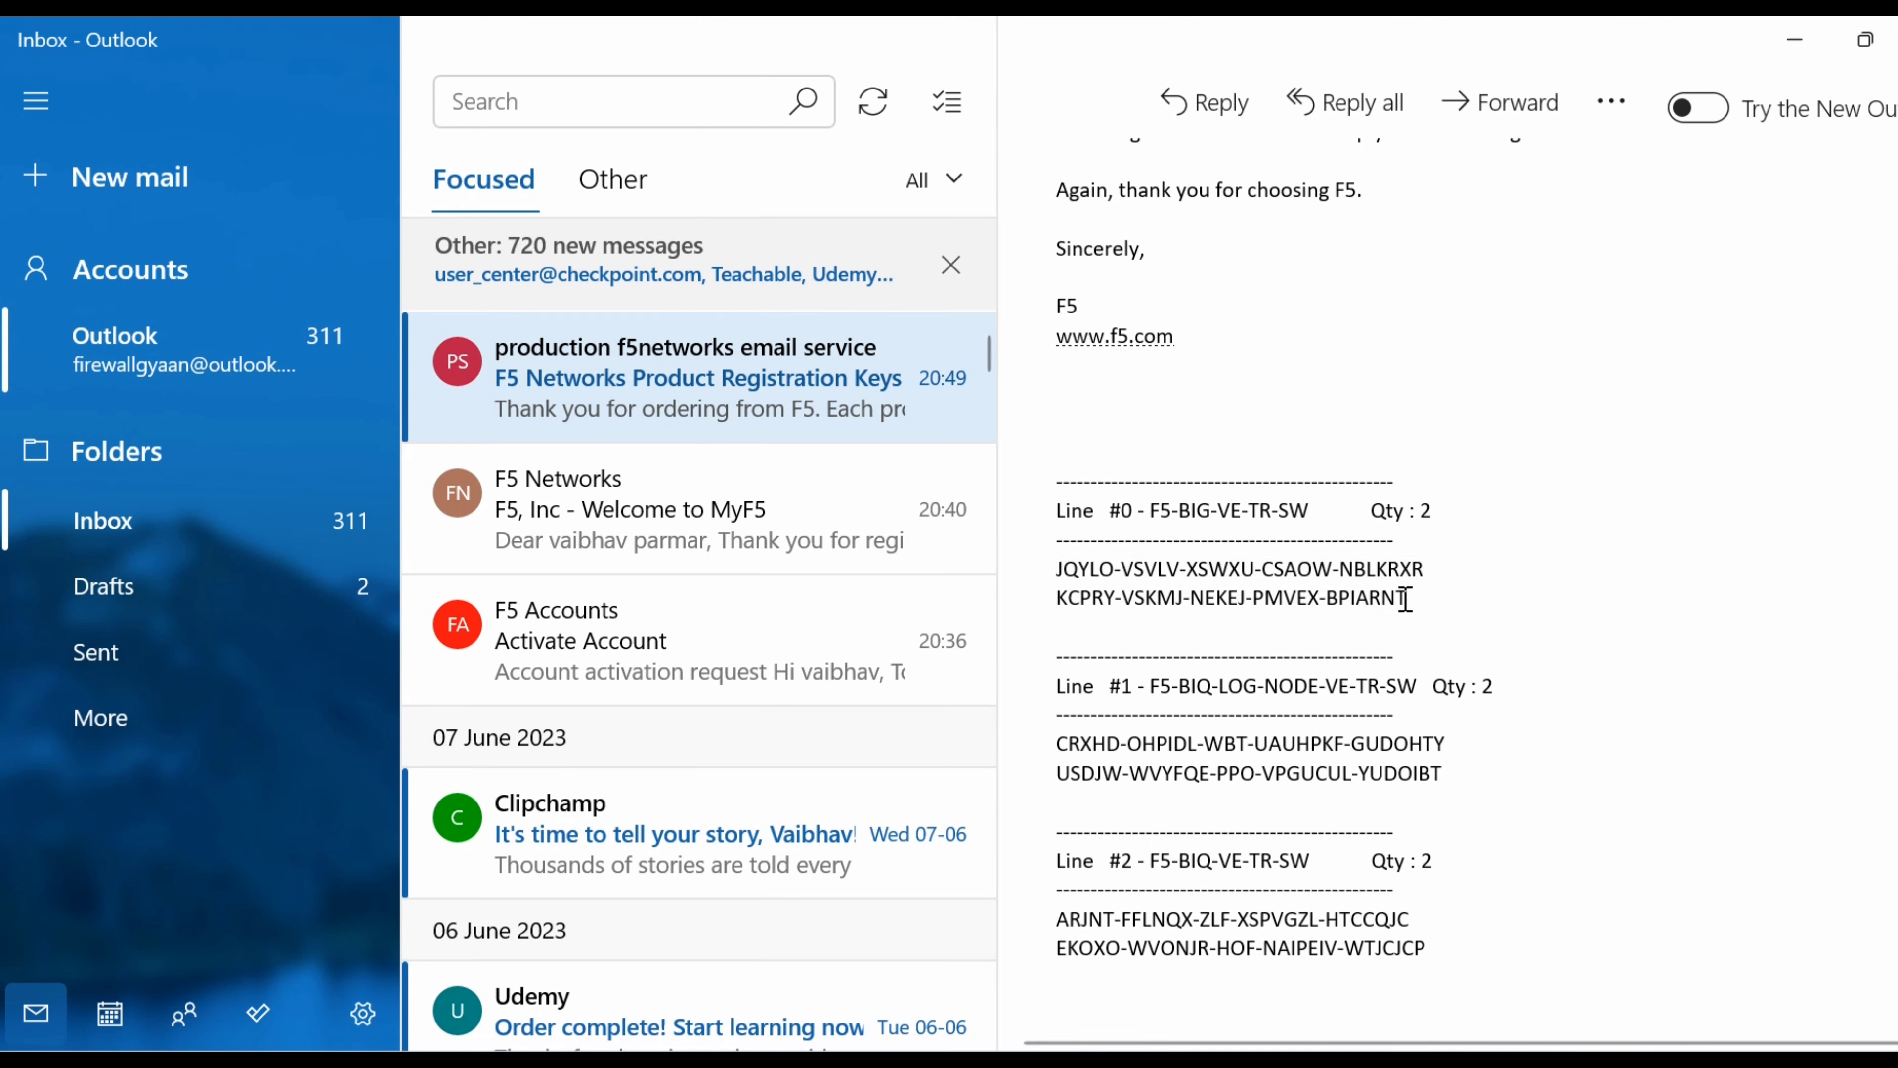
left_click_drag(1403, 598, 1078, 576)
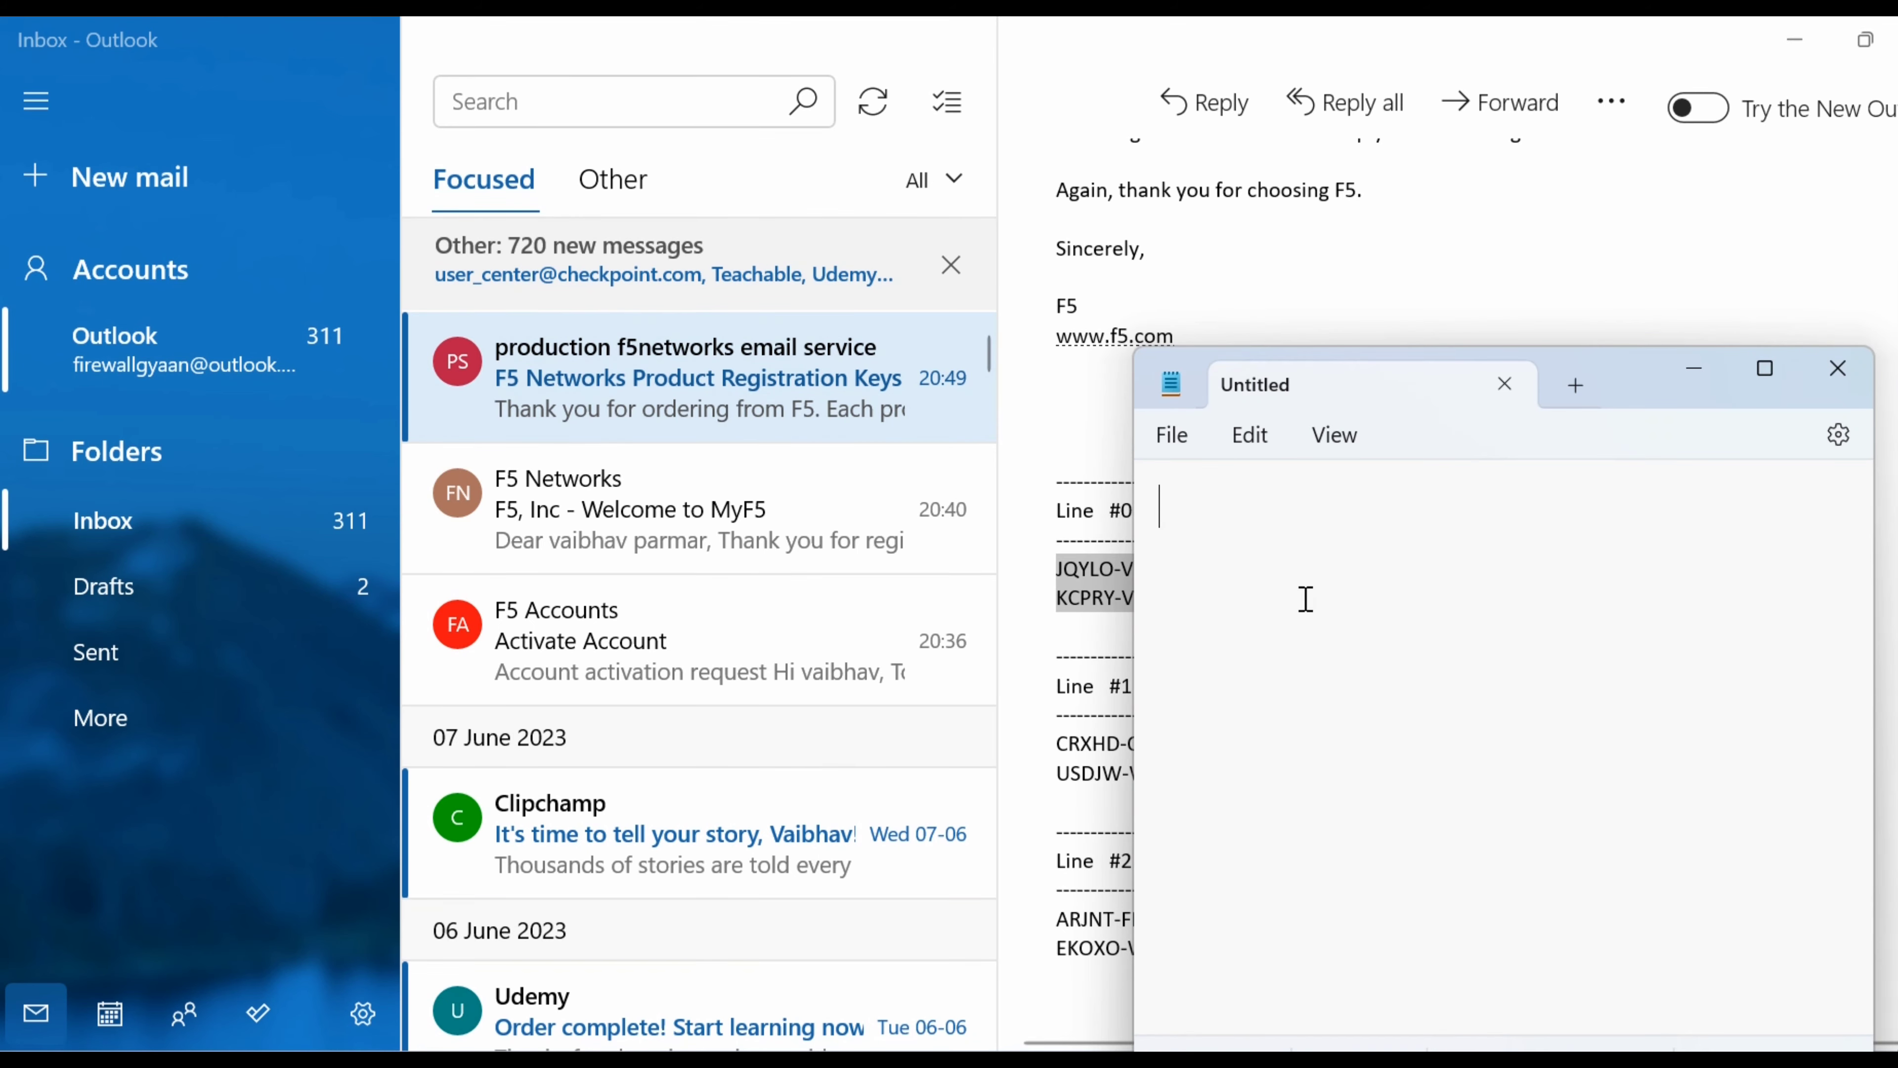
key("ctrl+v")
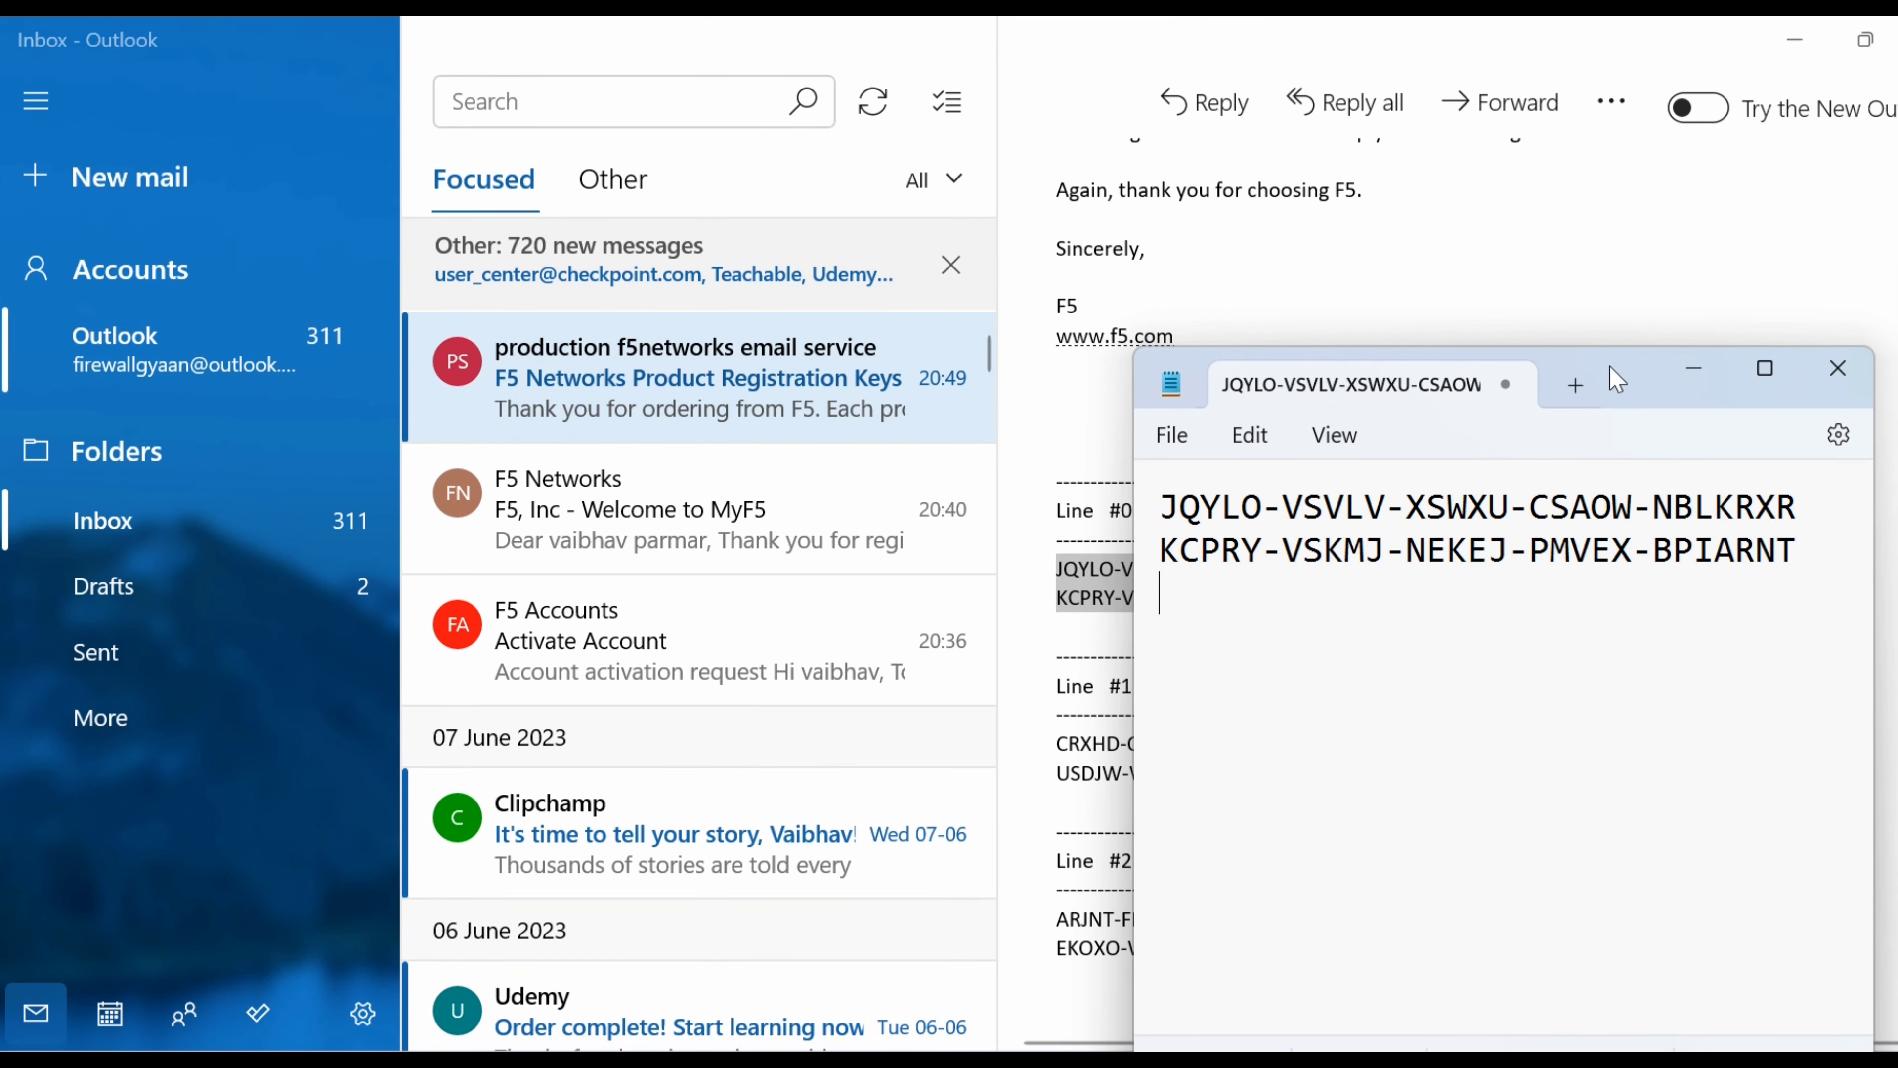
left_click_drag(1618, 380, 1199, 410)
left_click(1347, 399)
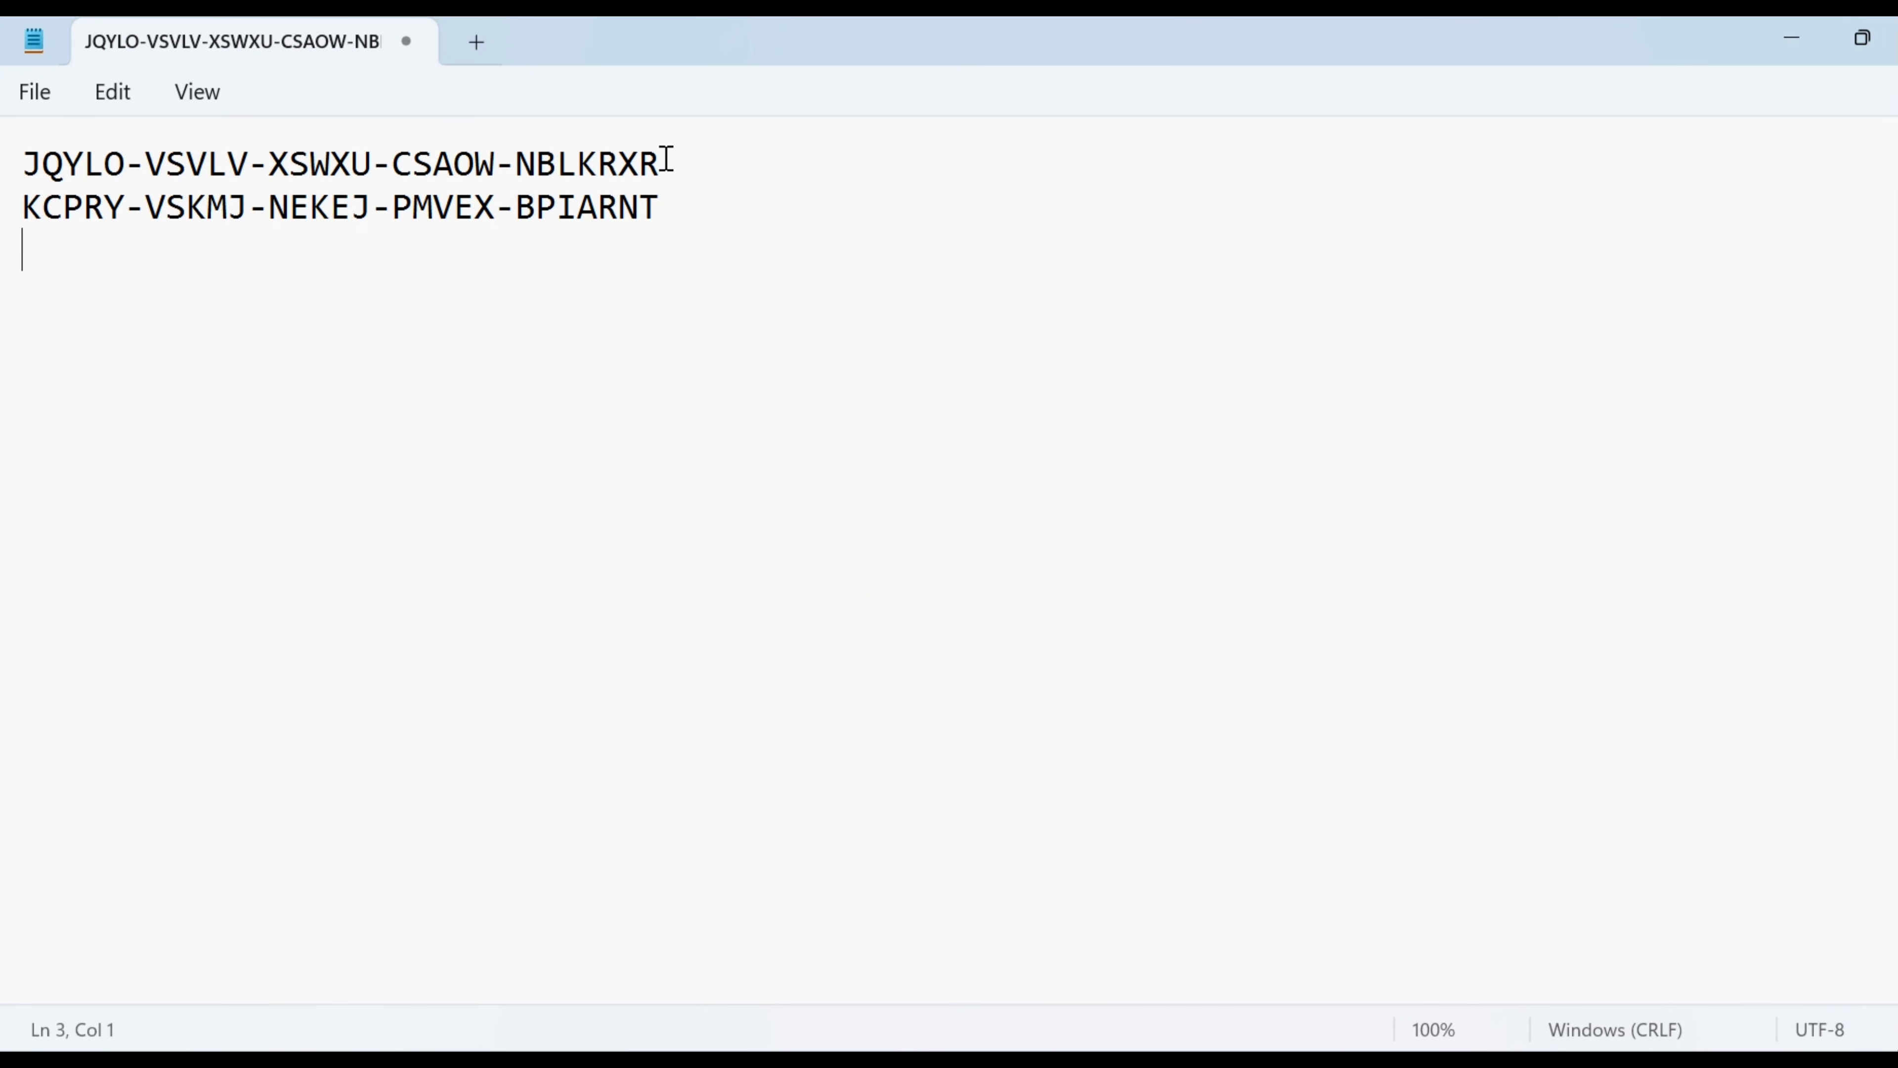
left_click_drag(668, 158, 26, 154)
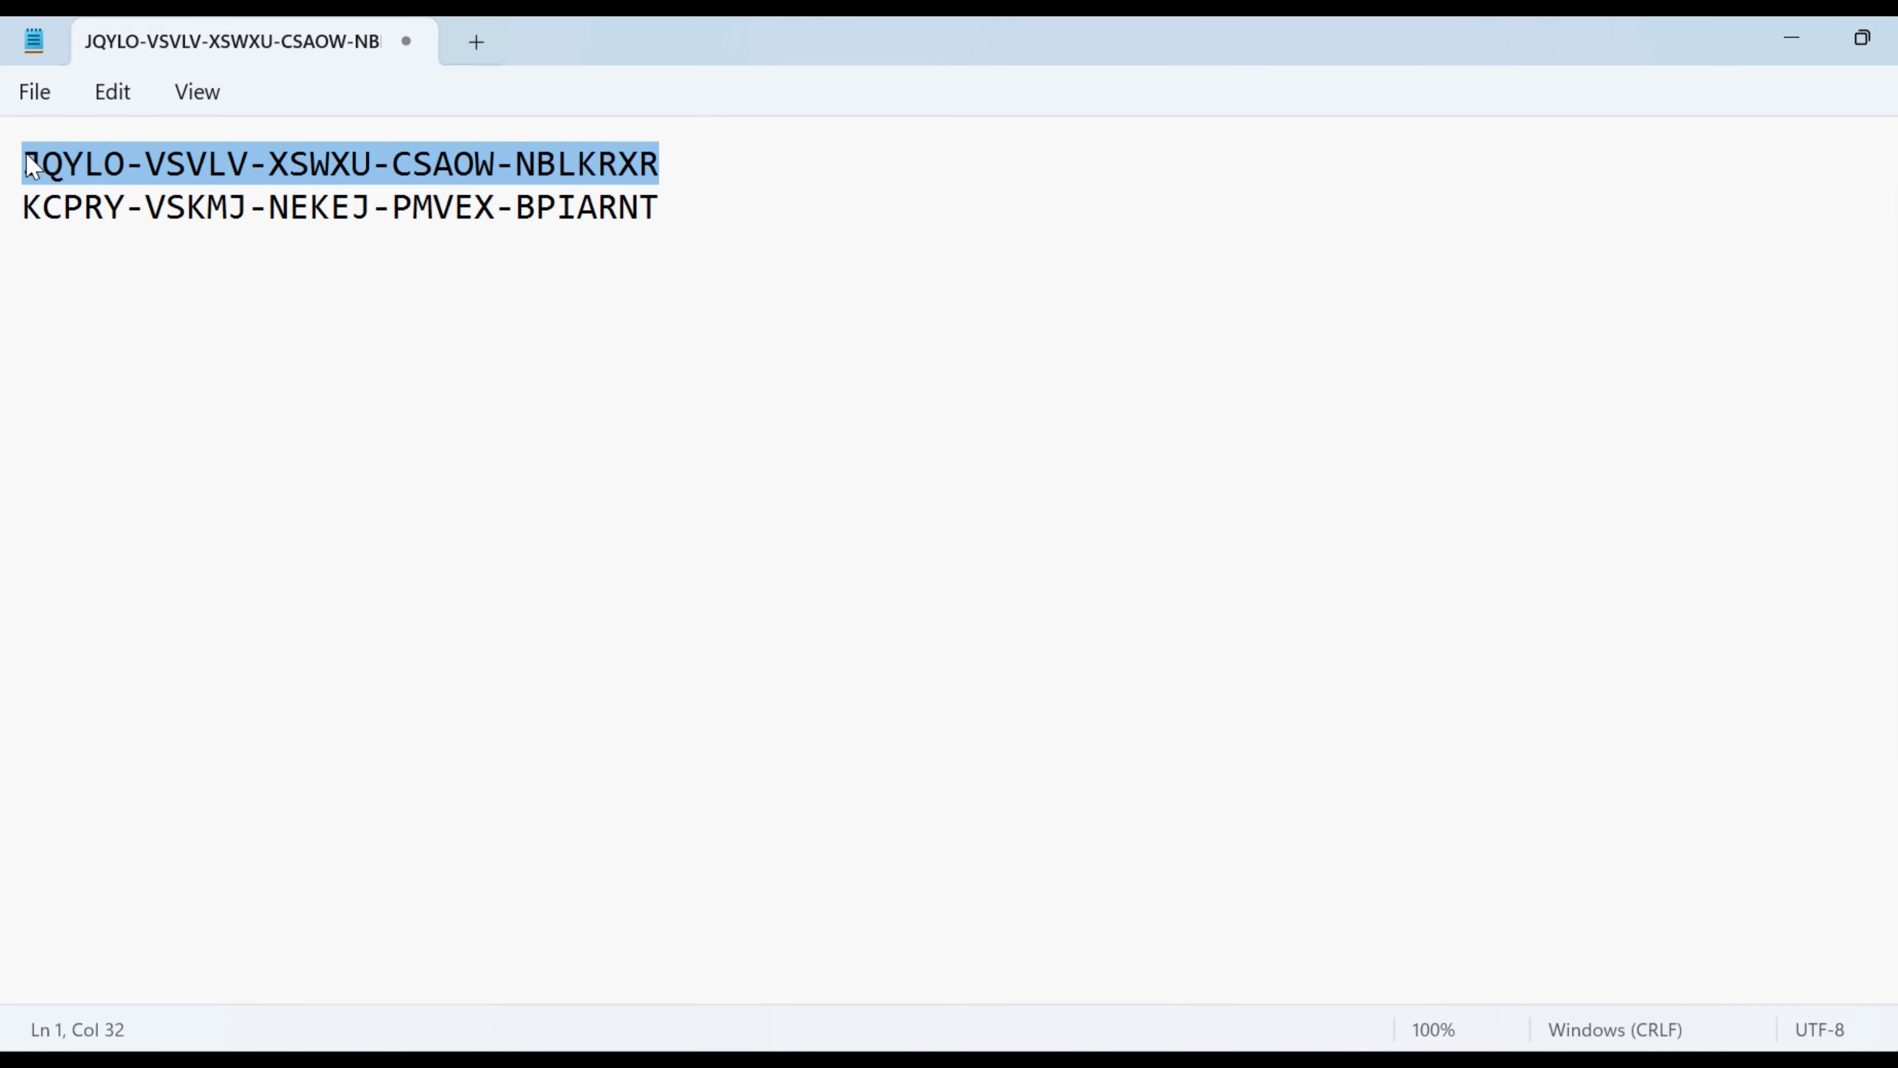
left_click(1790, 45)
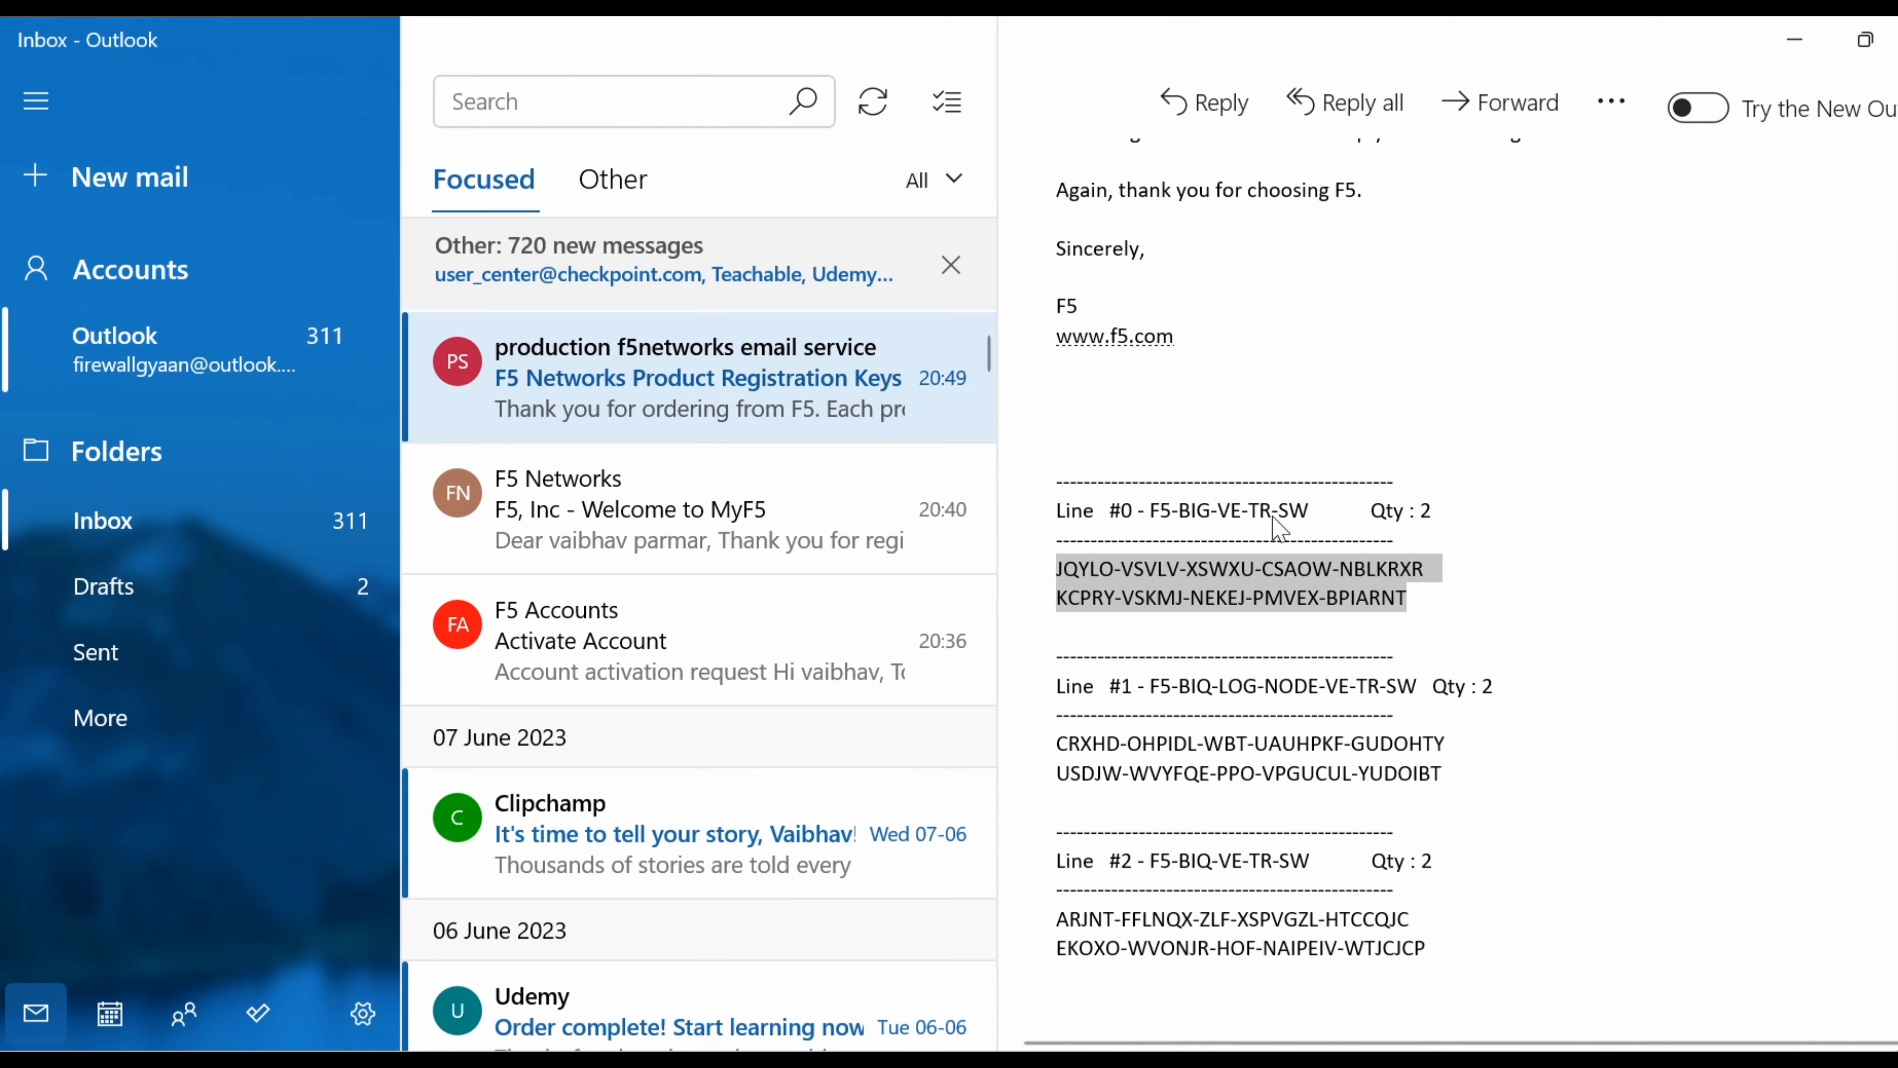
left_click(1795, 39)
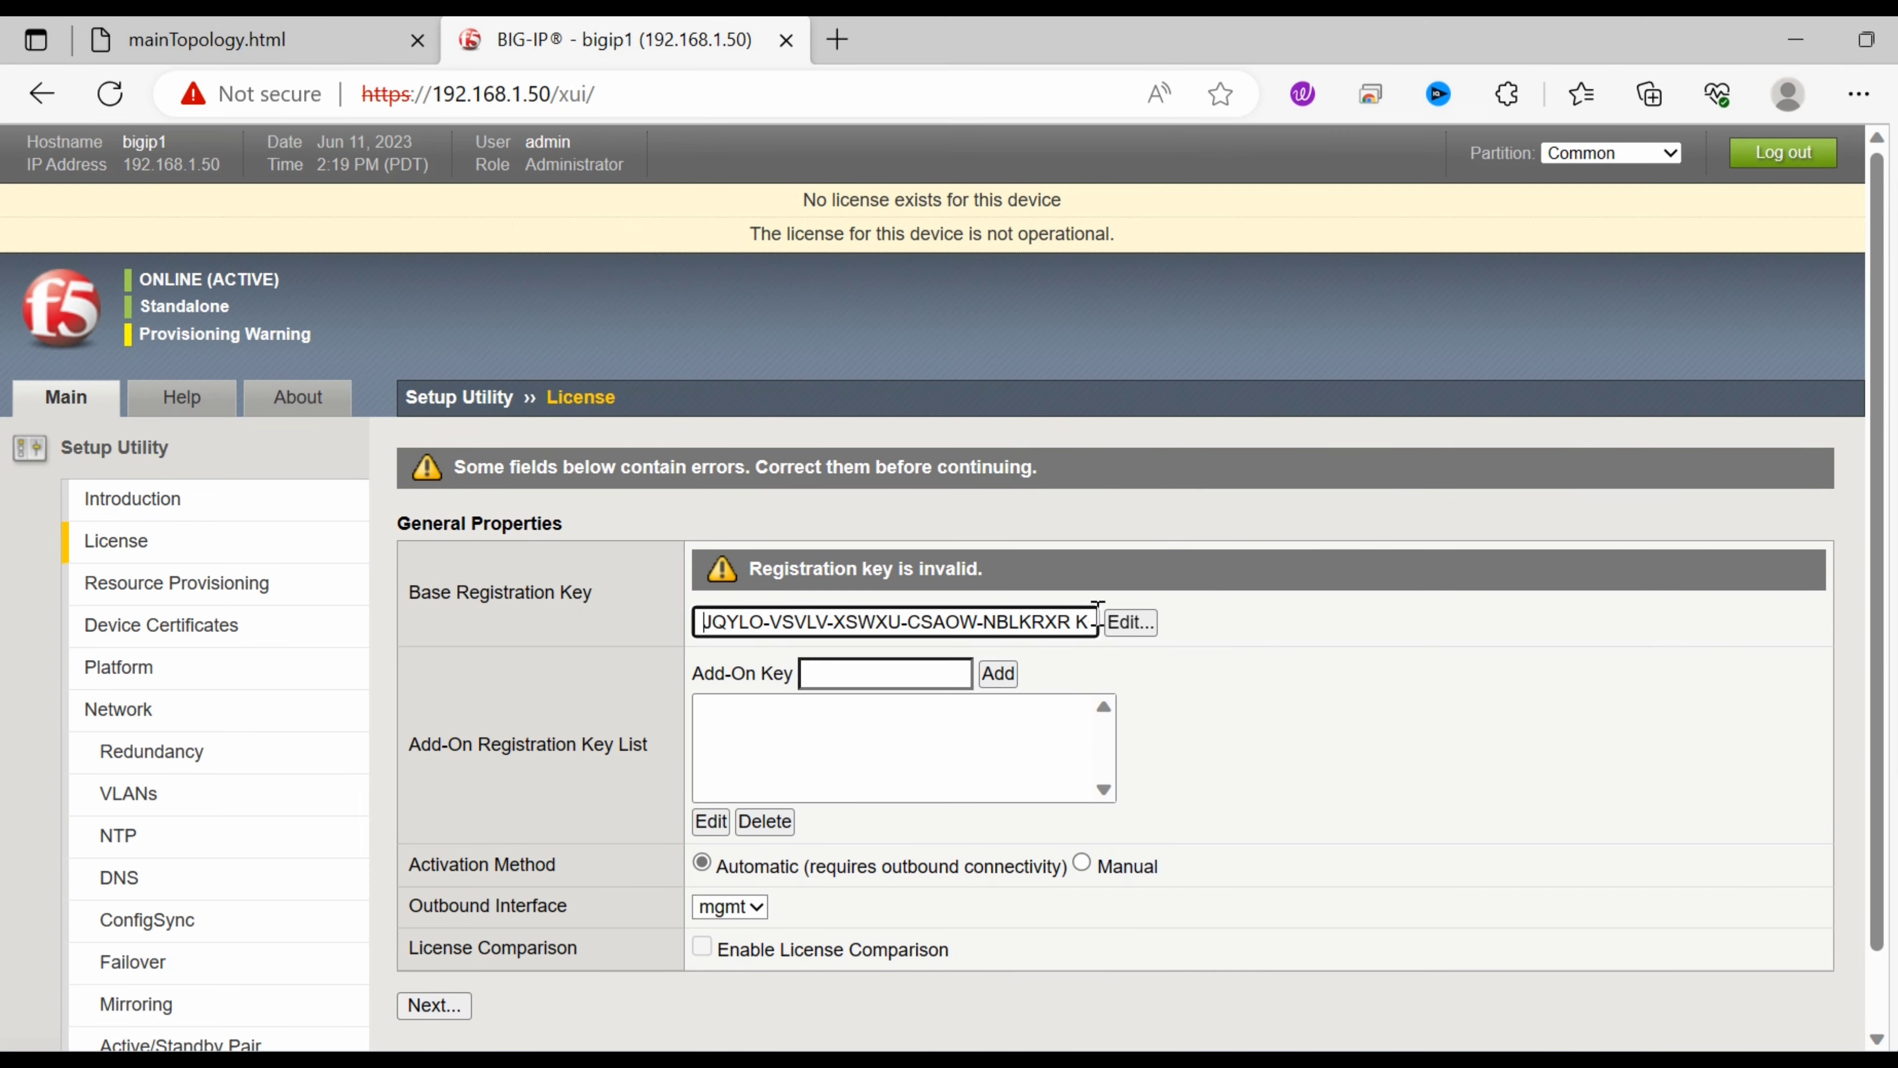
Replace the Base Registration Key with only the first key and submit it.
left_click(1128, 622)
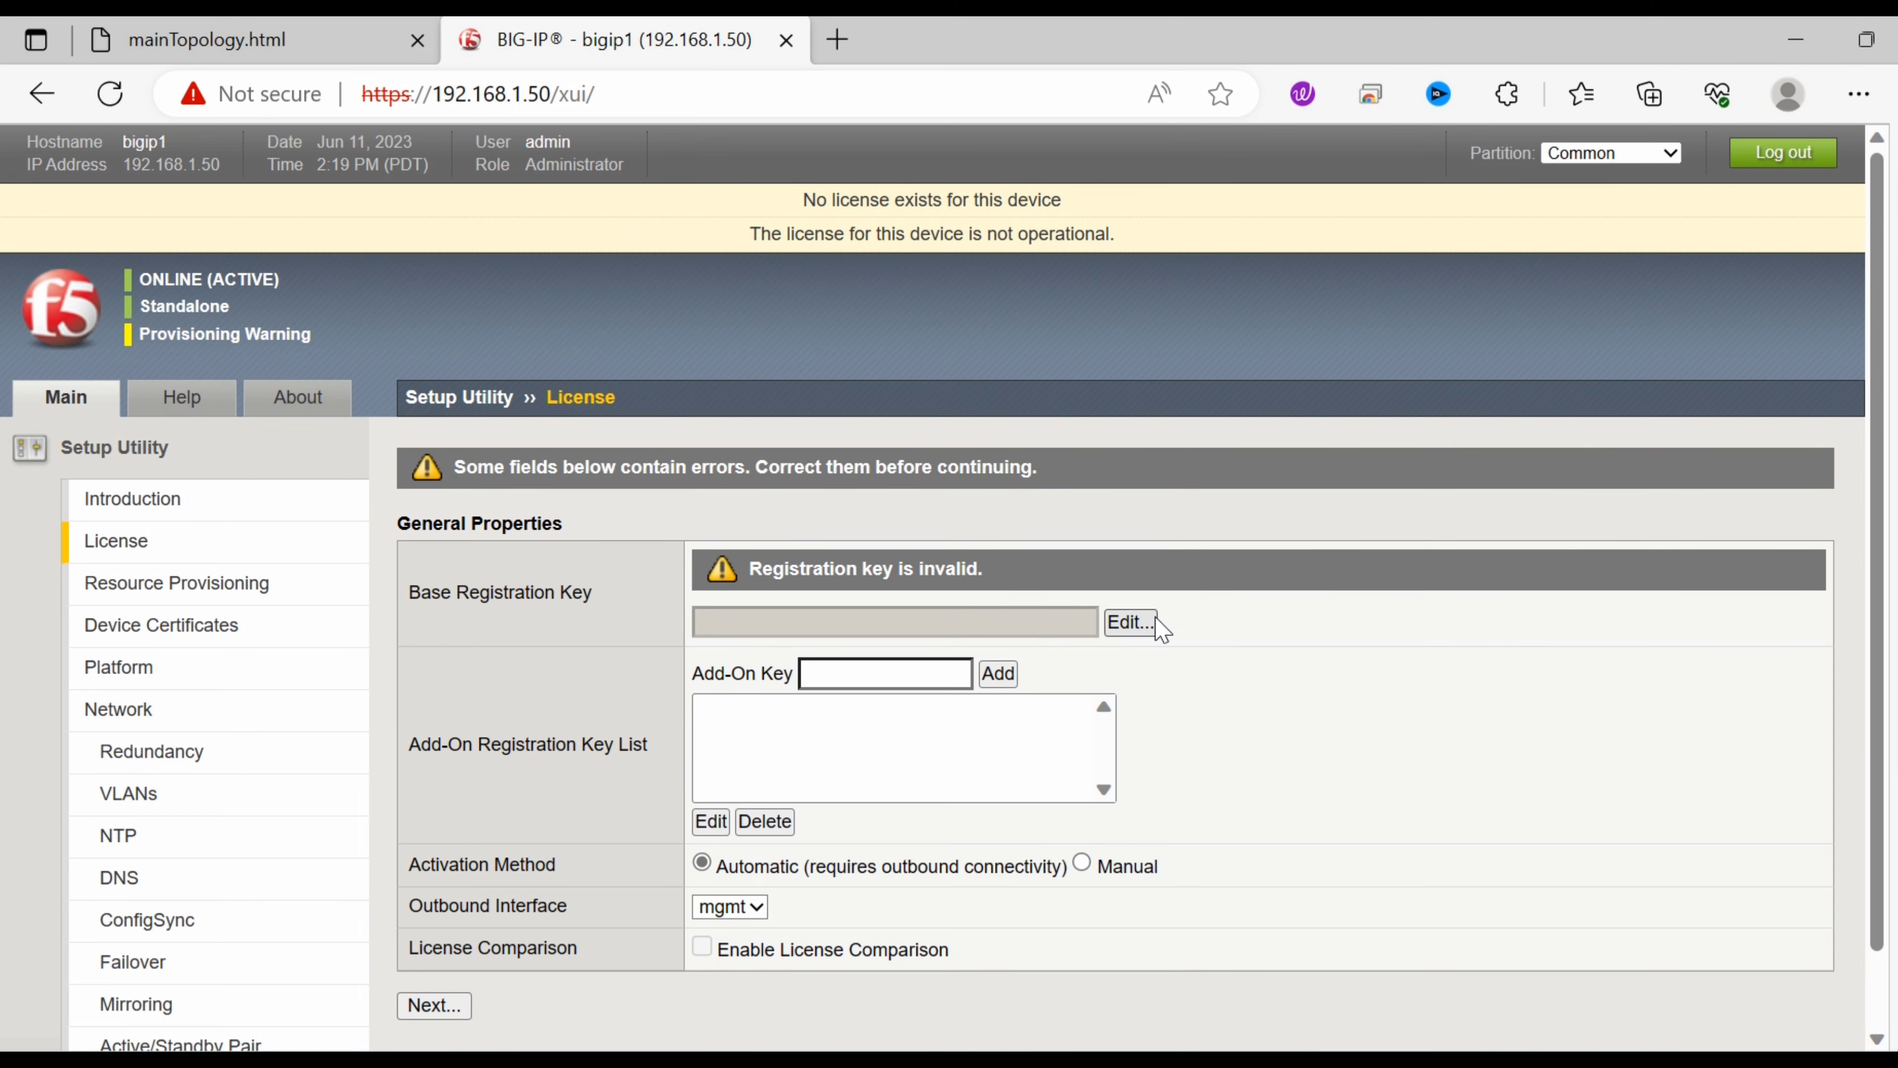
left_click(1151, 623)
left_click(850, 623)
key("ctrl+v")
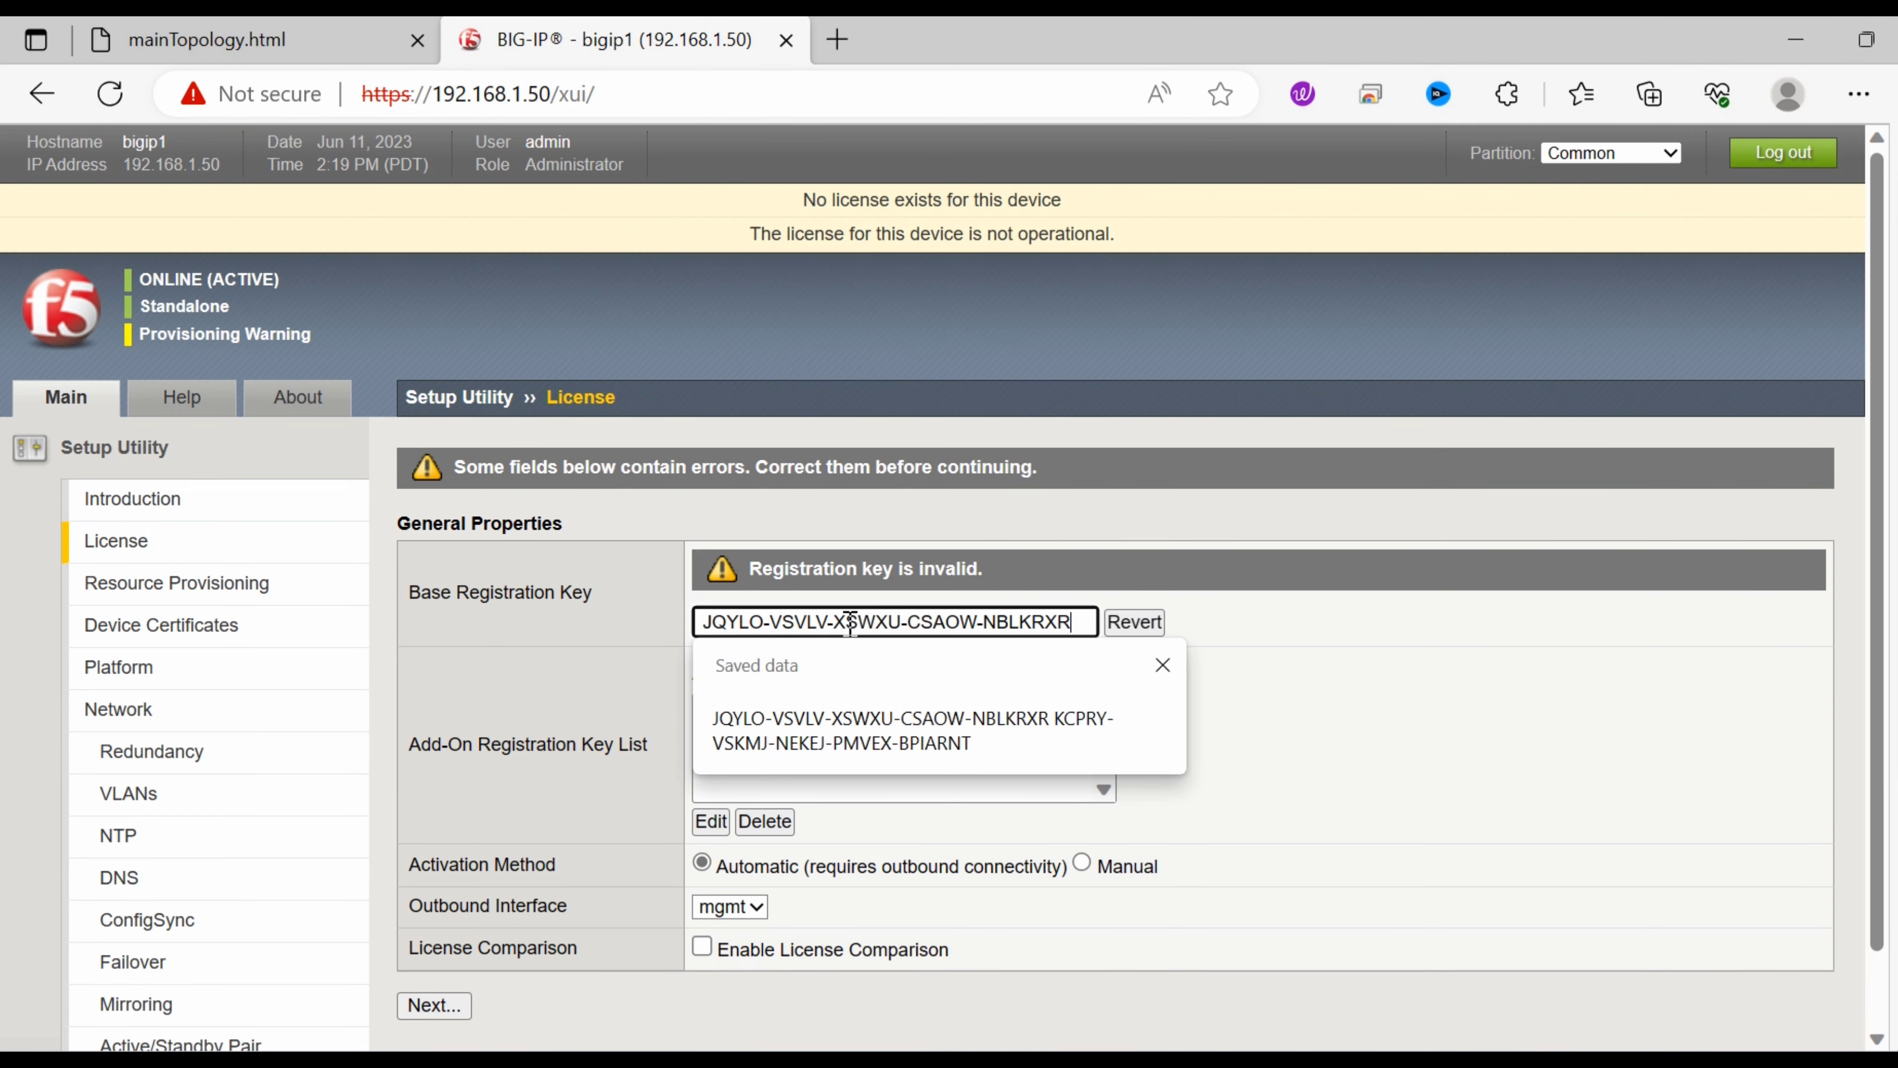
left_click(1508, 639)
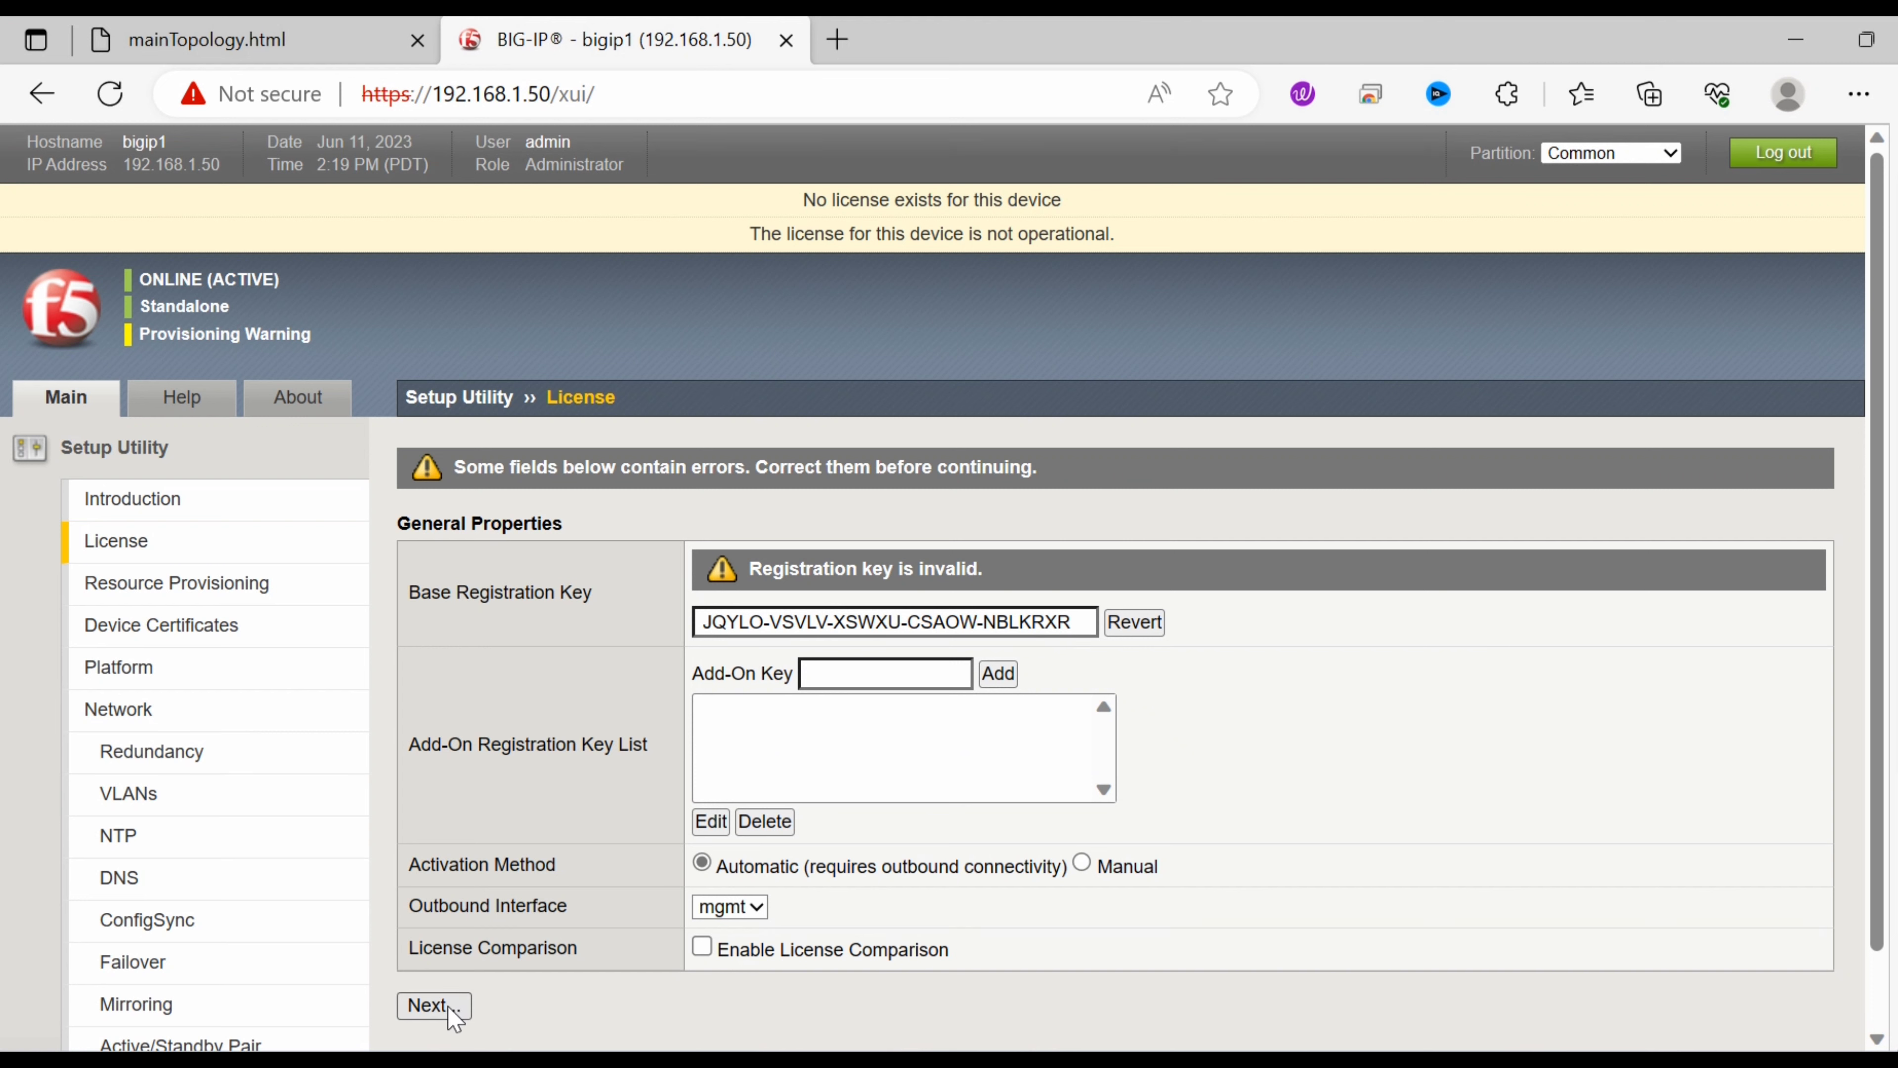
left_click(435, 1005)
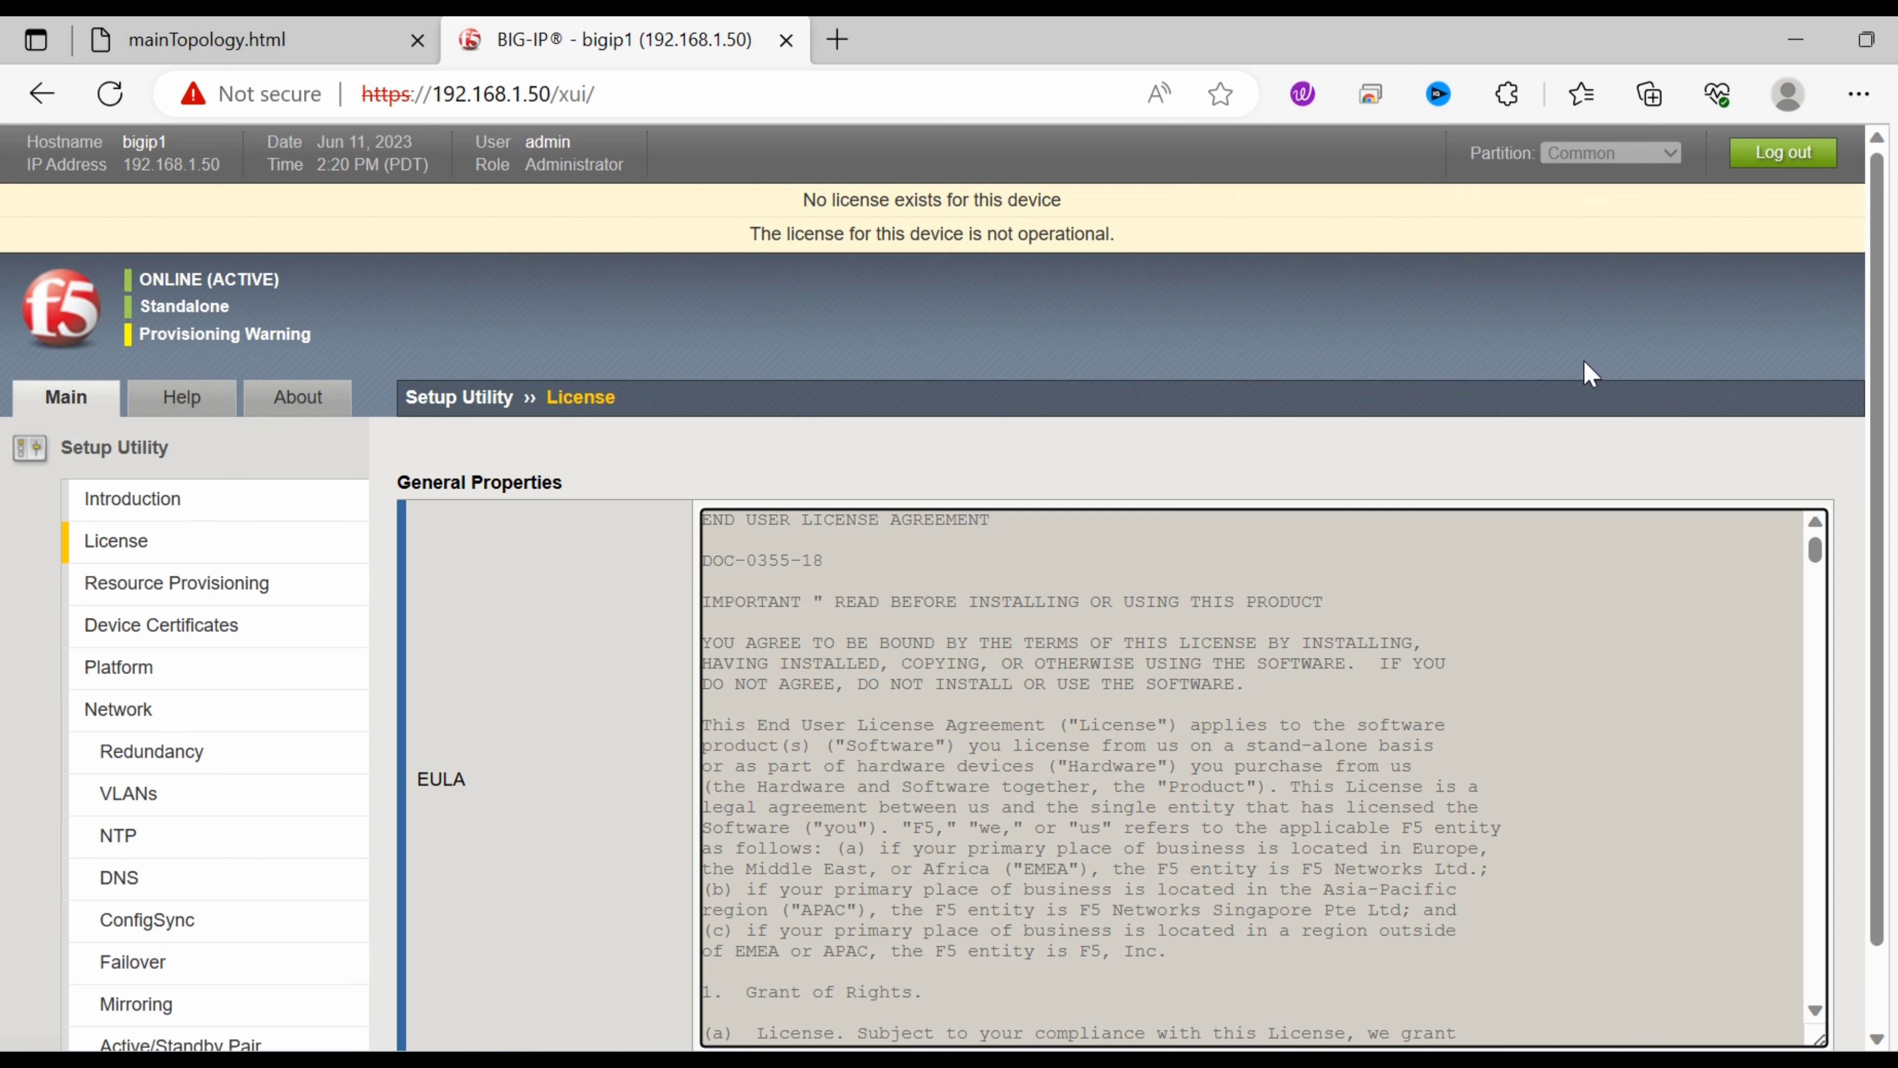
Scroll through and accept the End User License Agreement, then log in once the connection is restored.
left_click_drag(1885, 295, 1887, 475)
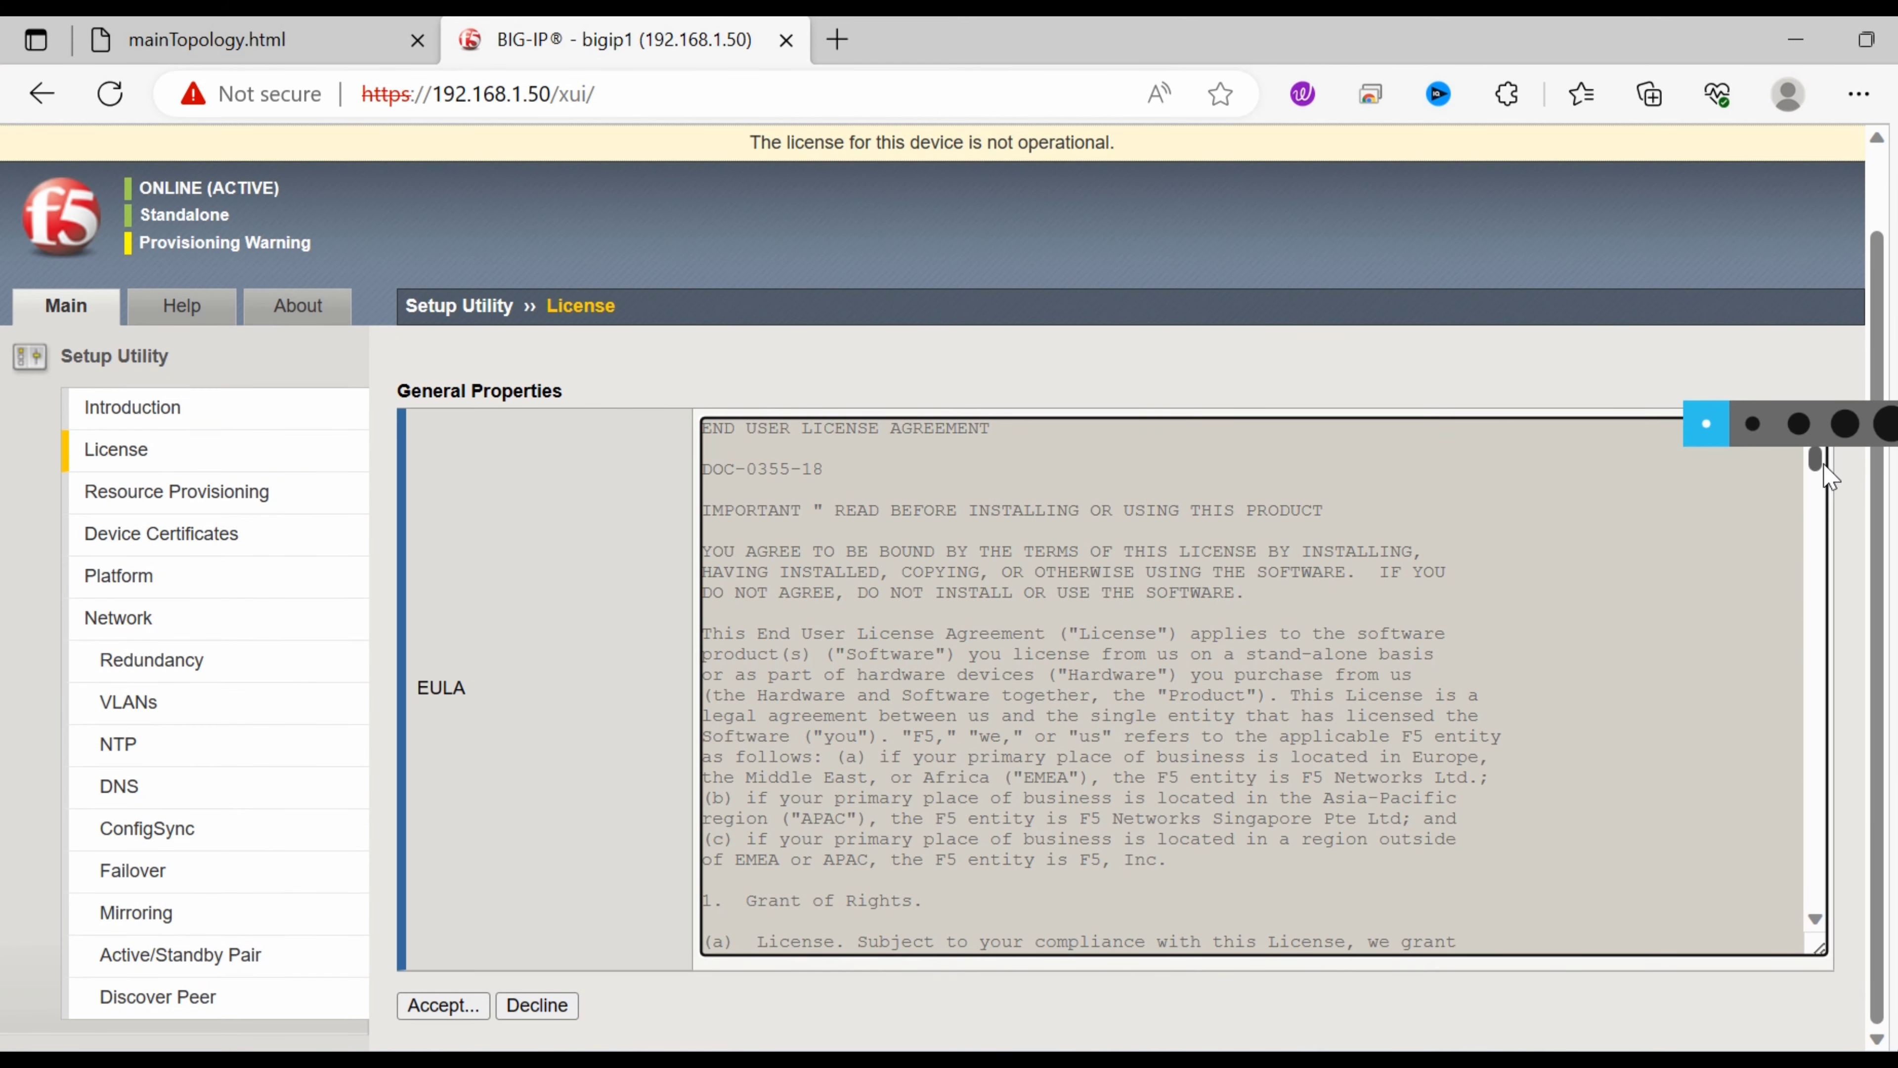
left_click_drag(1818, 471, 1764, 952)
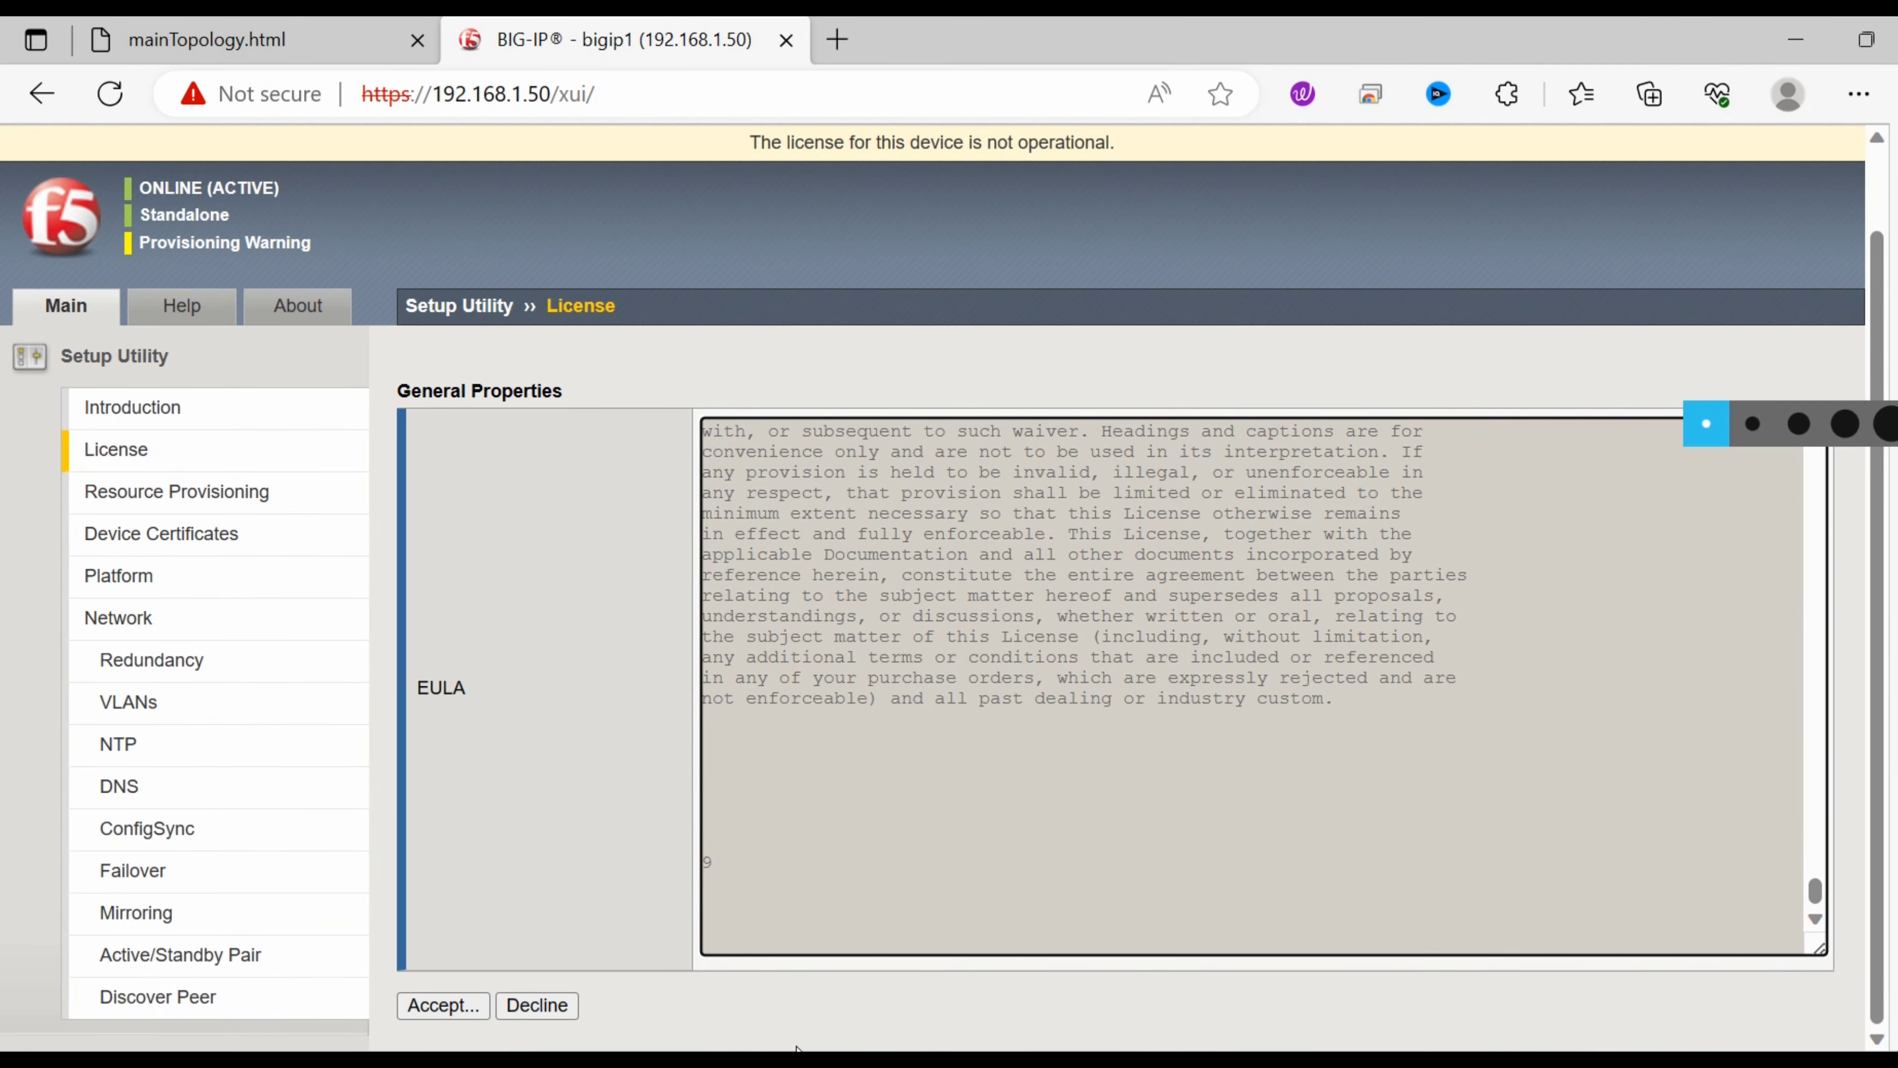
left_click(434, 1014)
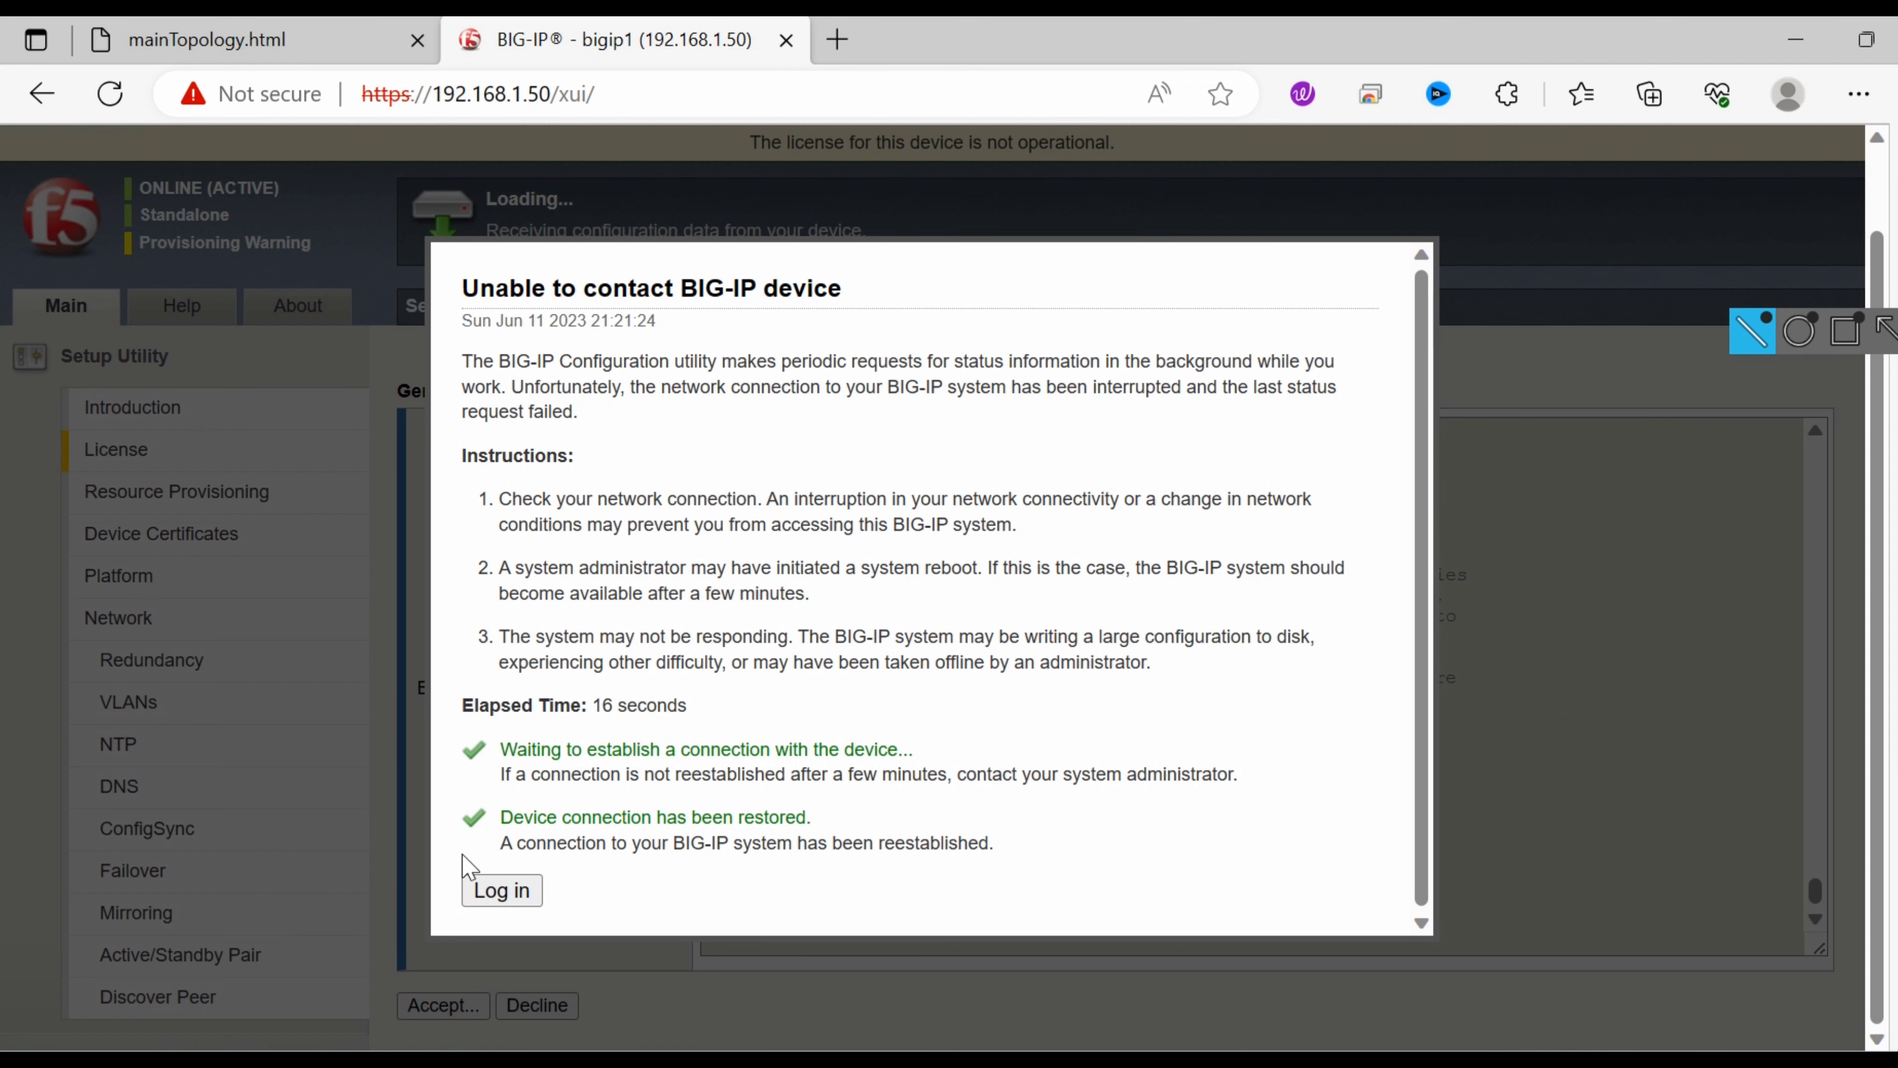
left_click(496, 891)
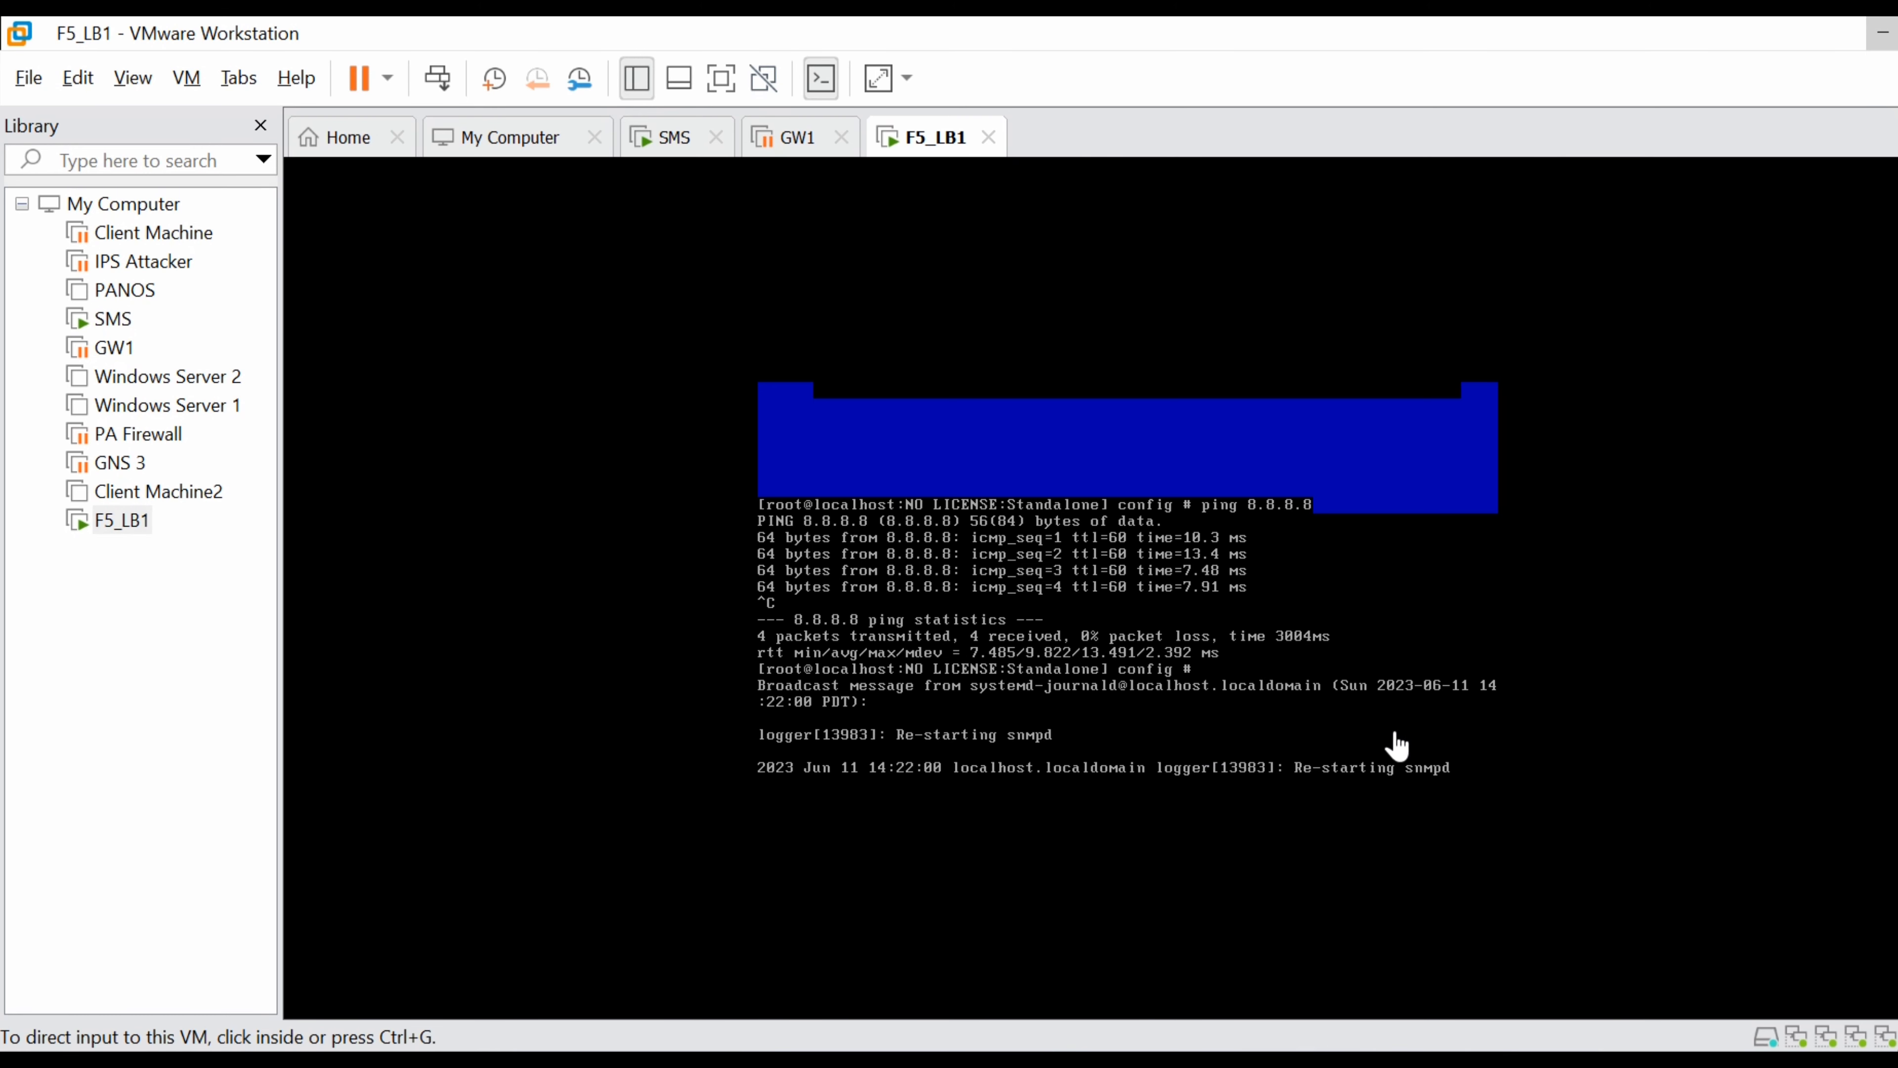
Check the F5_LB1 console at its config prompt, then minimize VMware to return to the browser.
left_click(1395, 734)
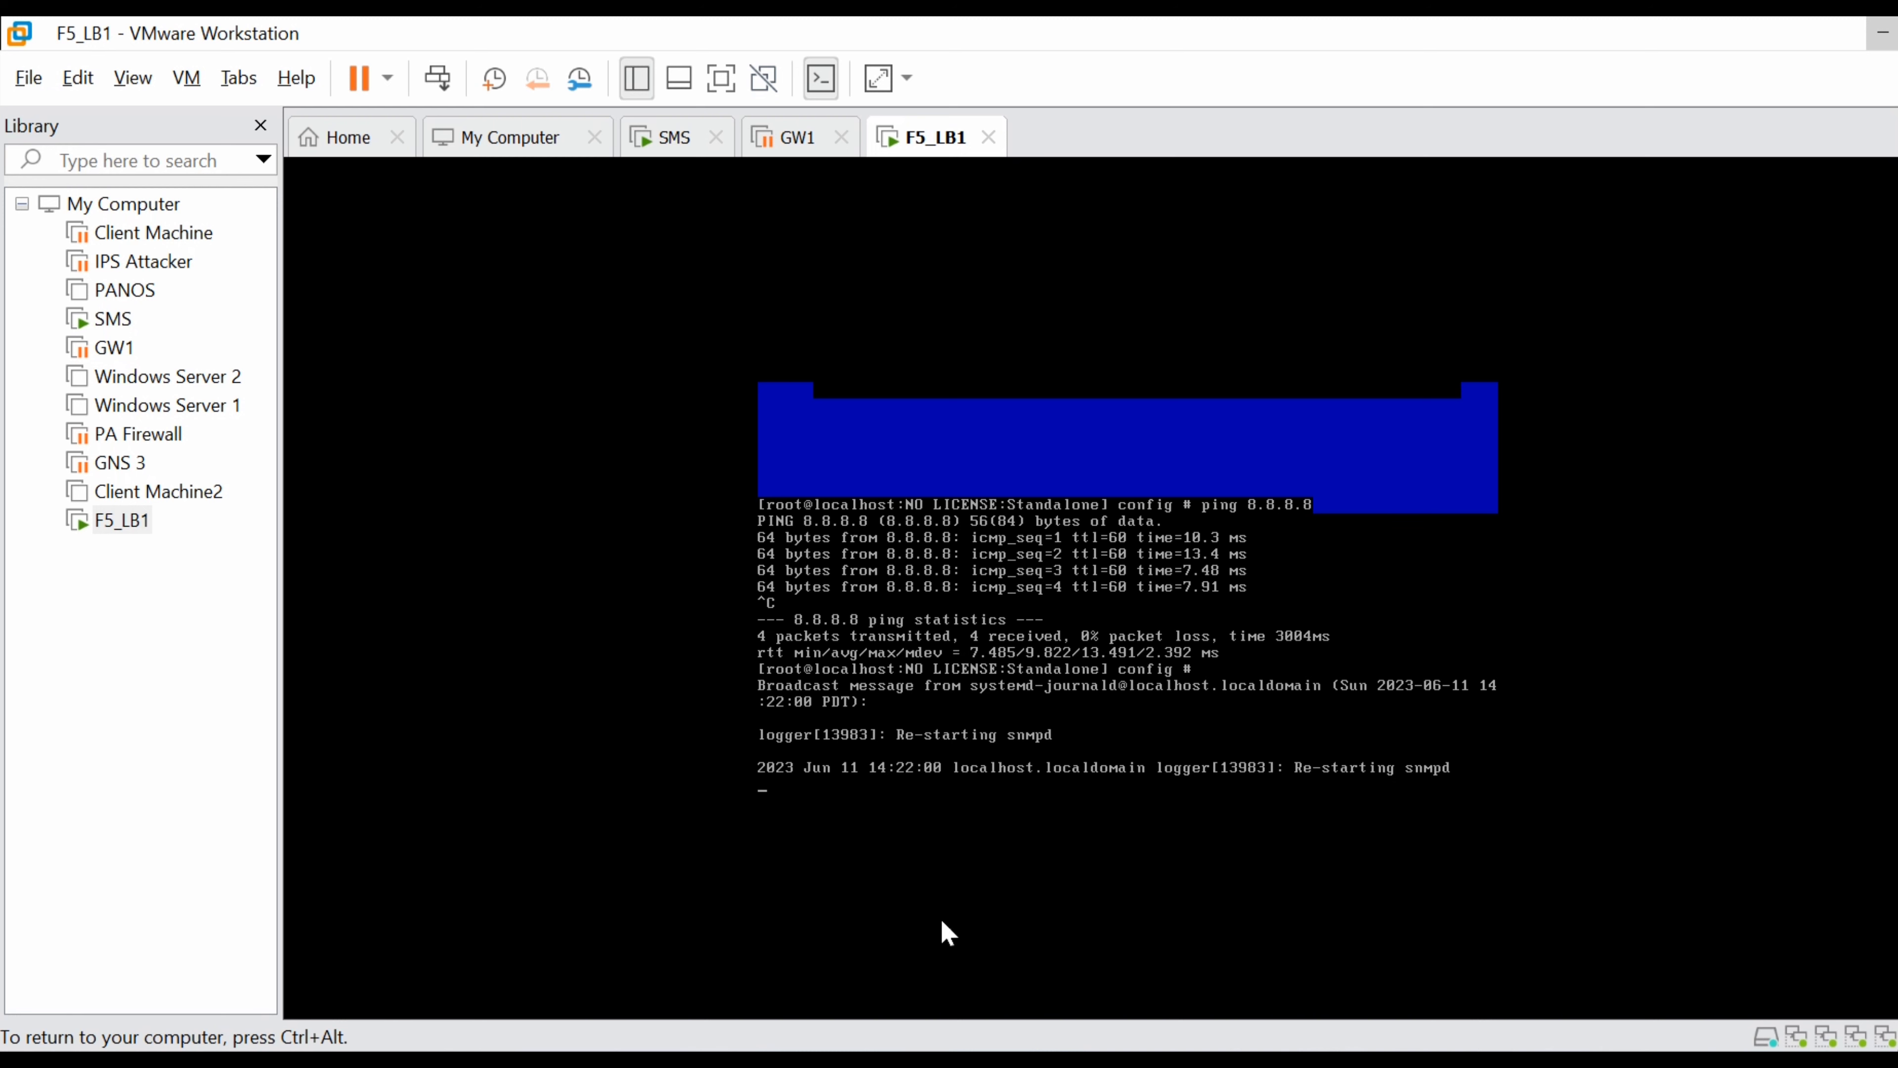
key("ctrl+alt")
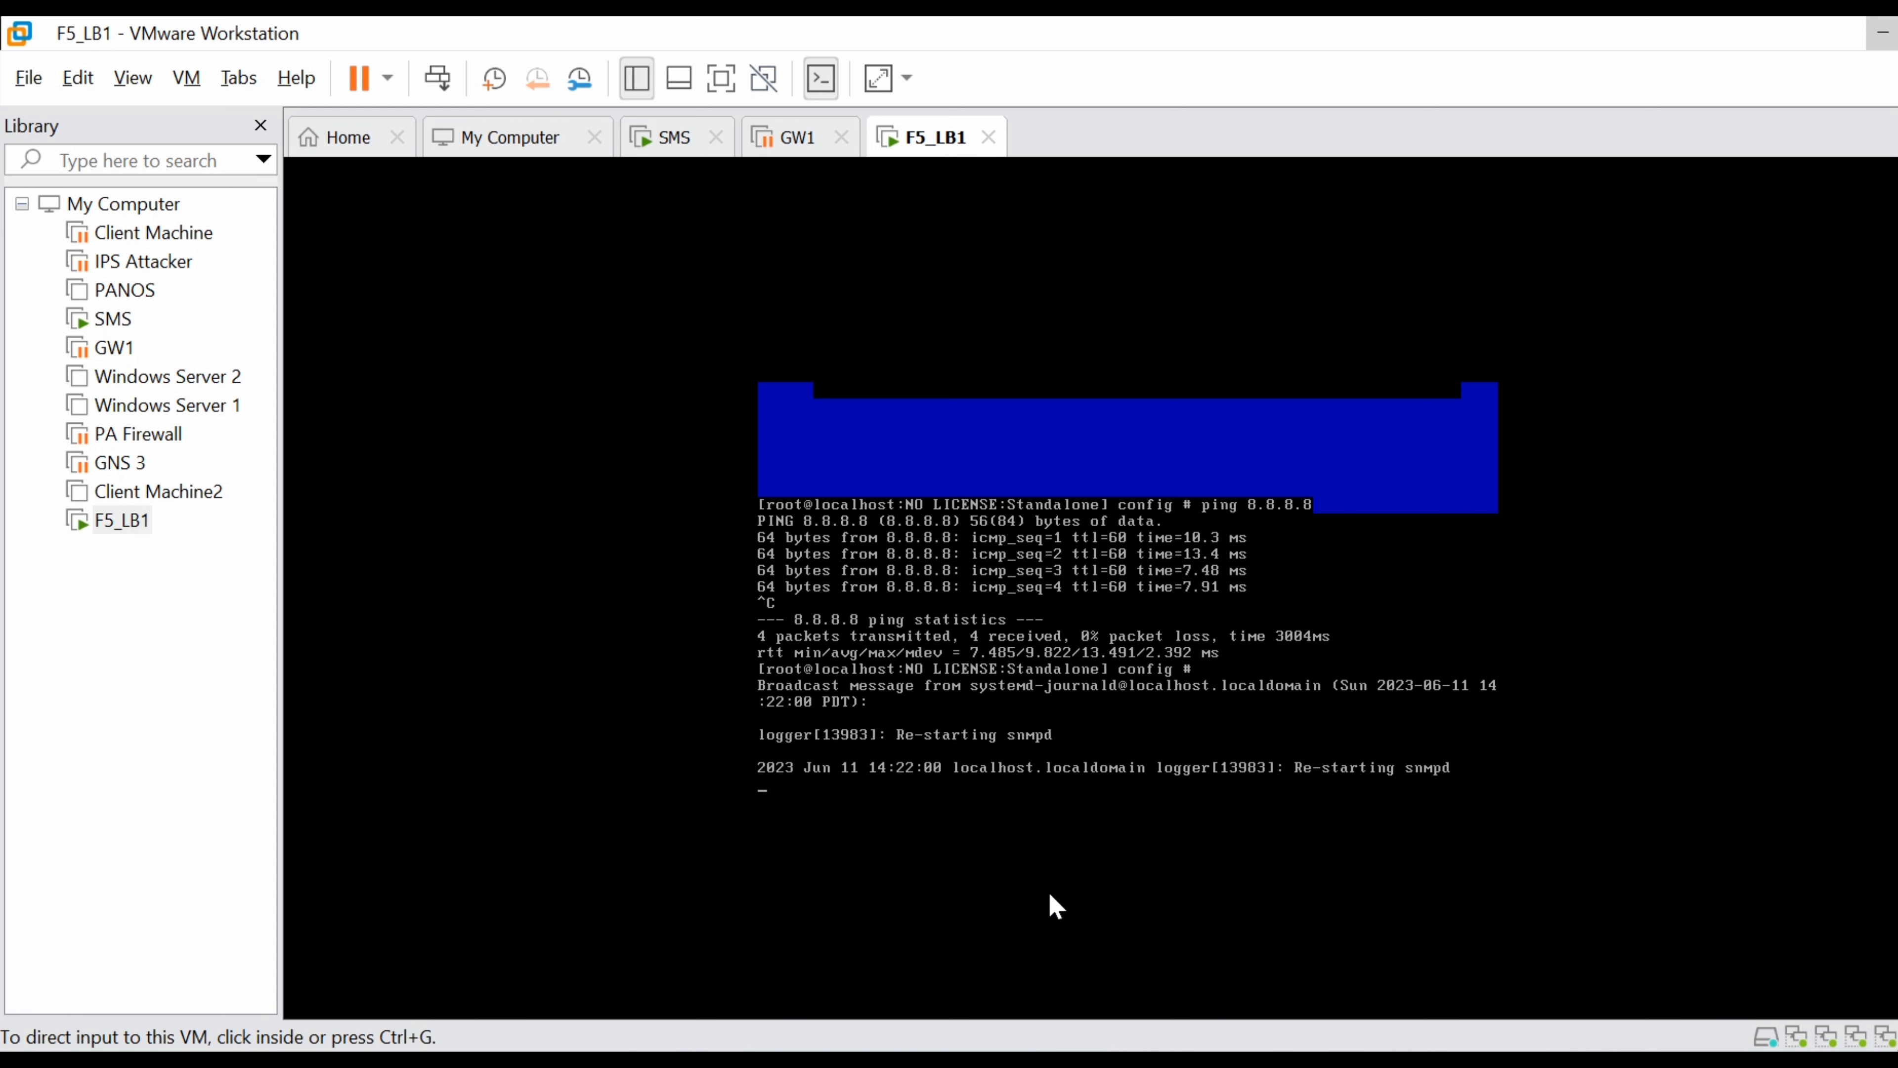
left_click(1308, 786)
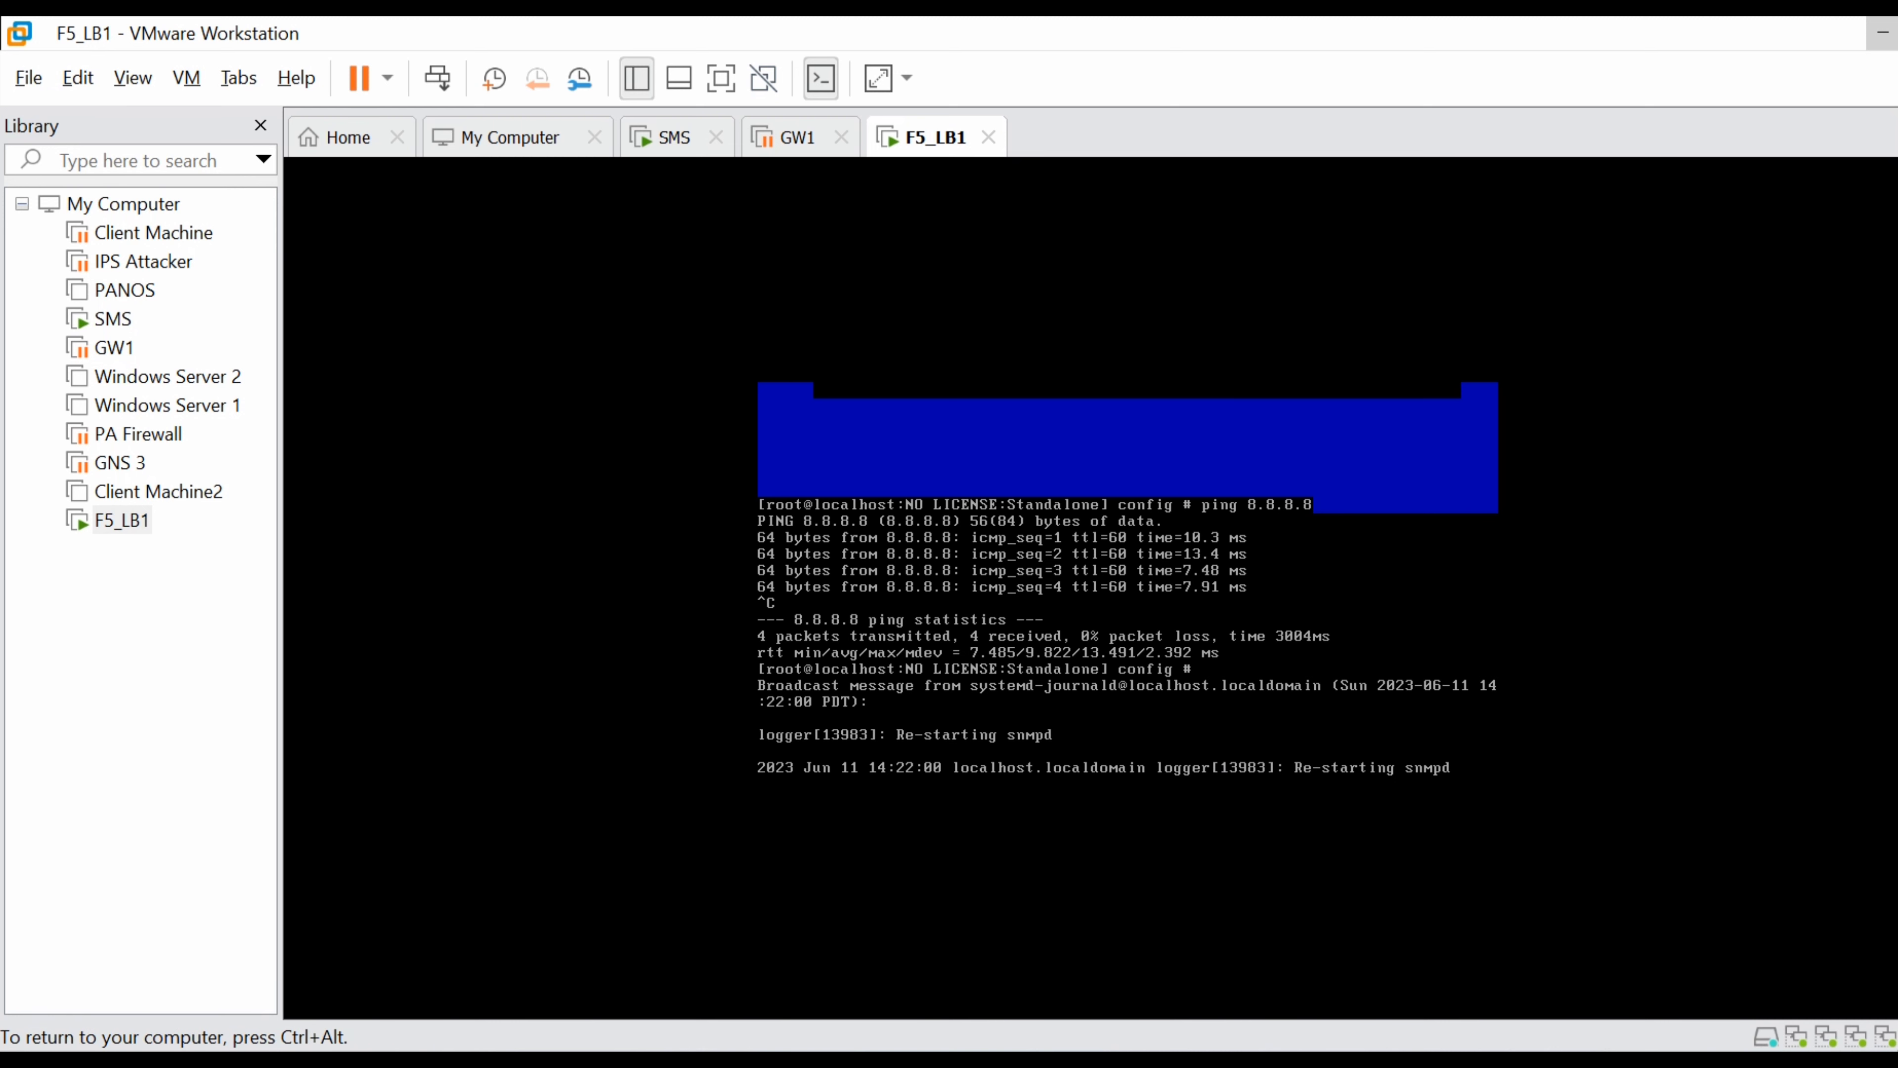
key("ctrl+alt")
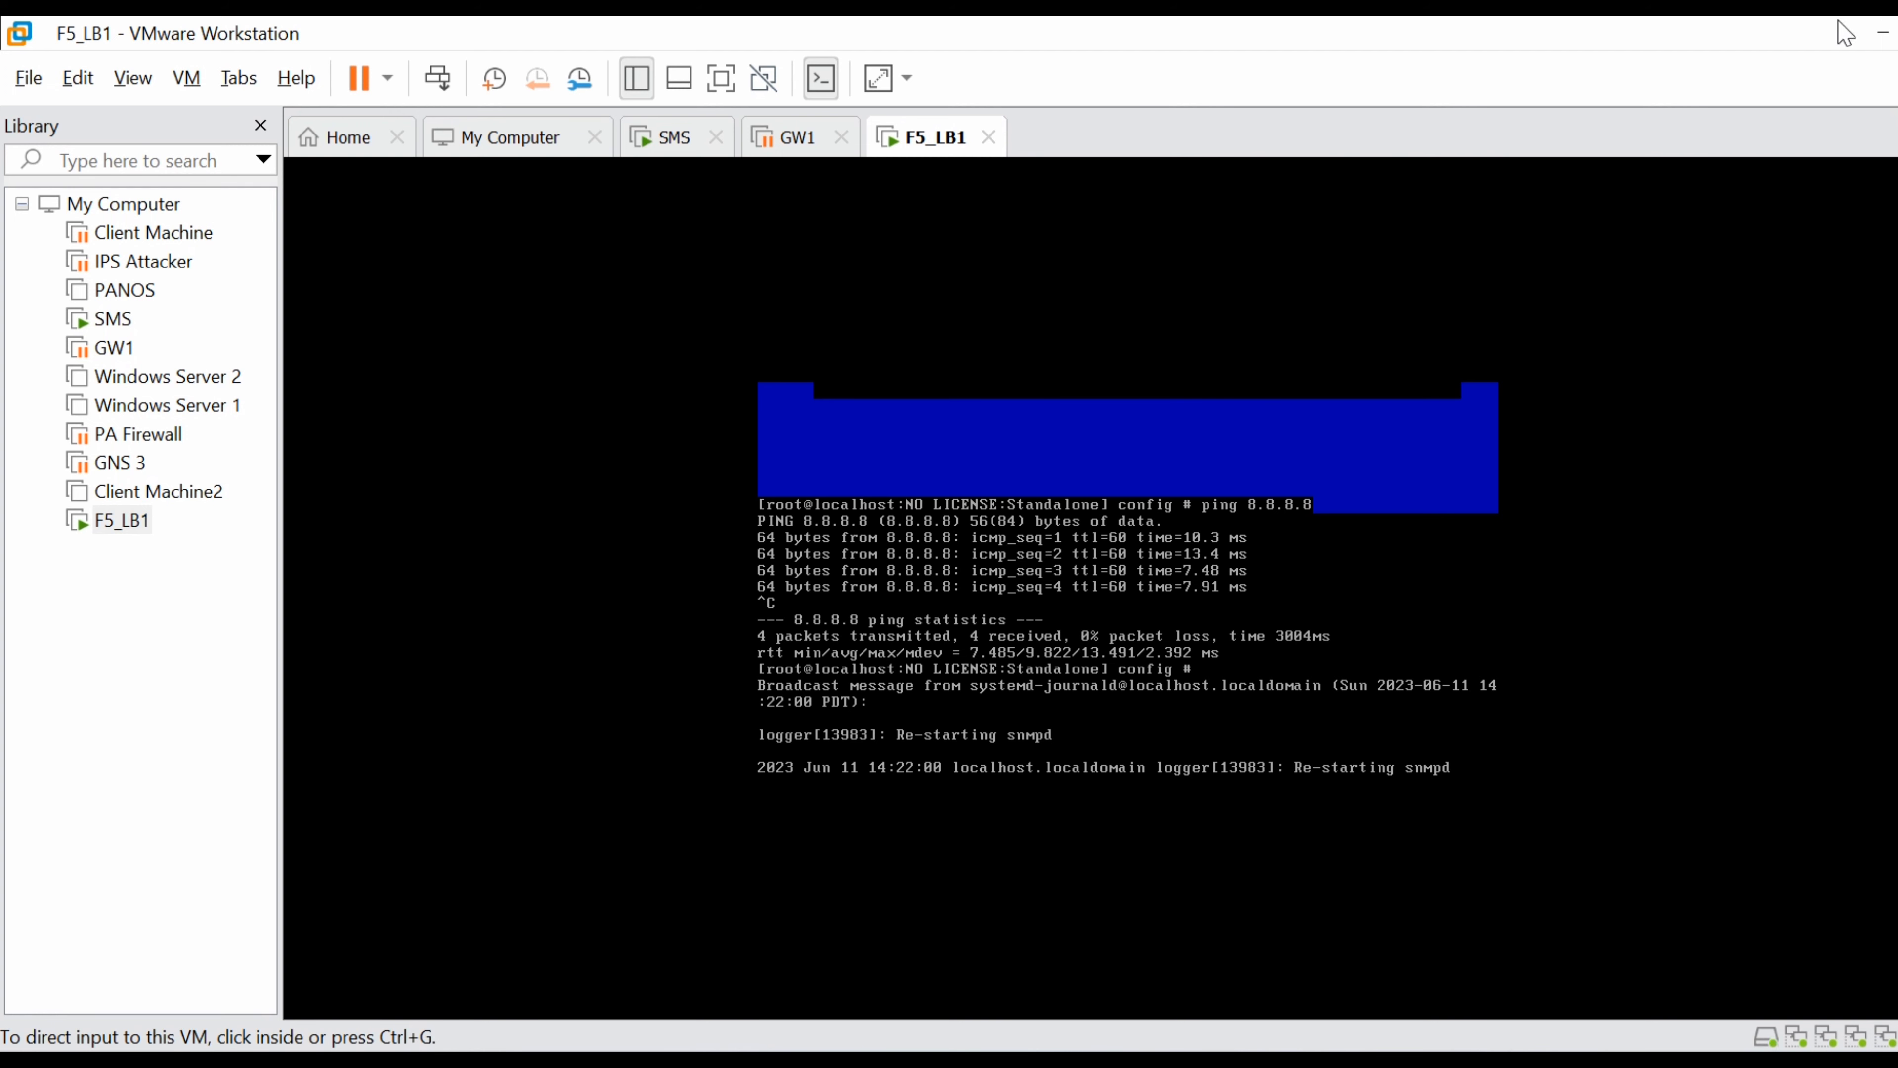
left_click(1881, 32)
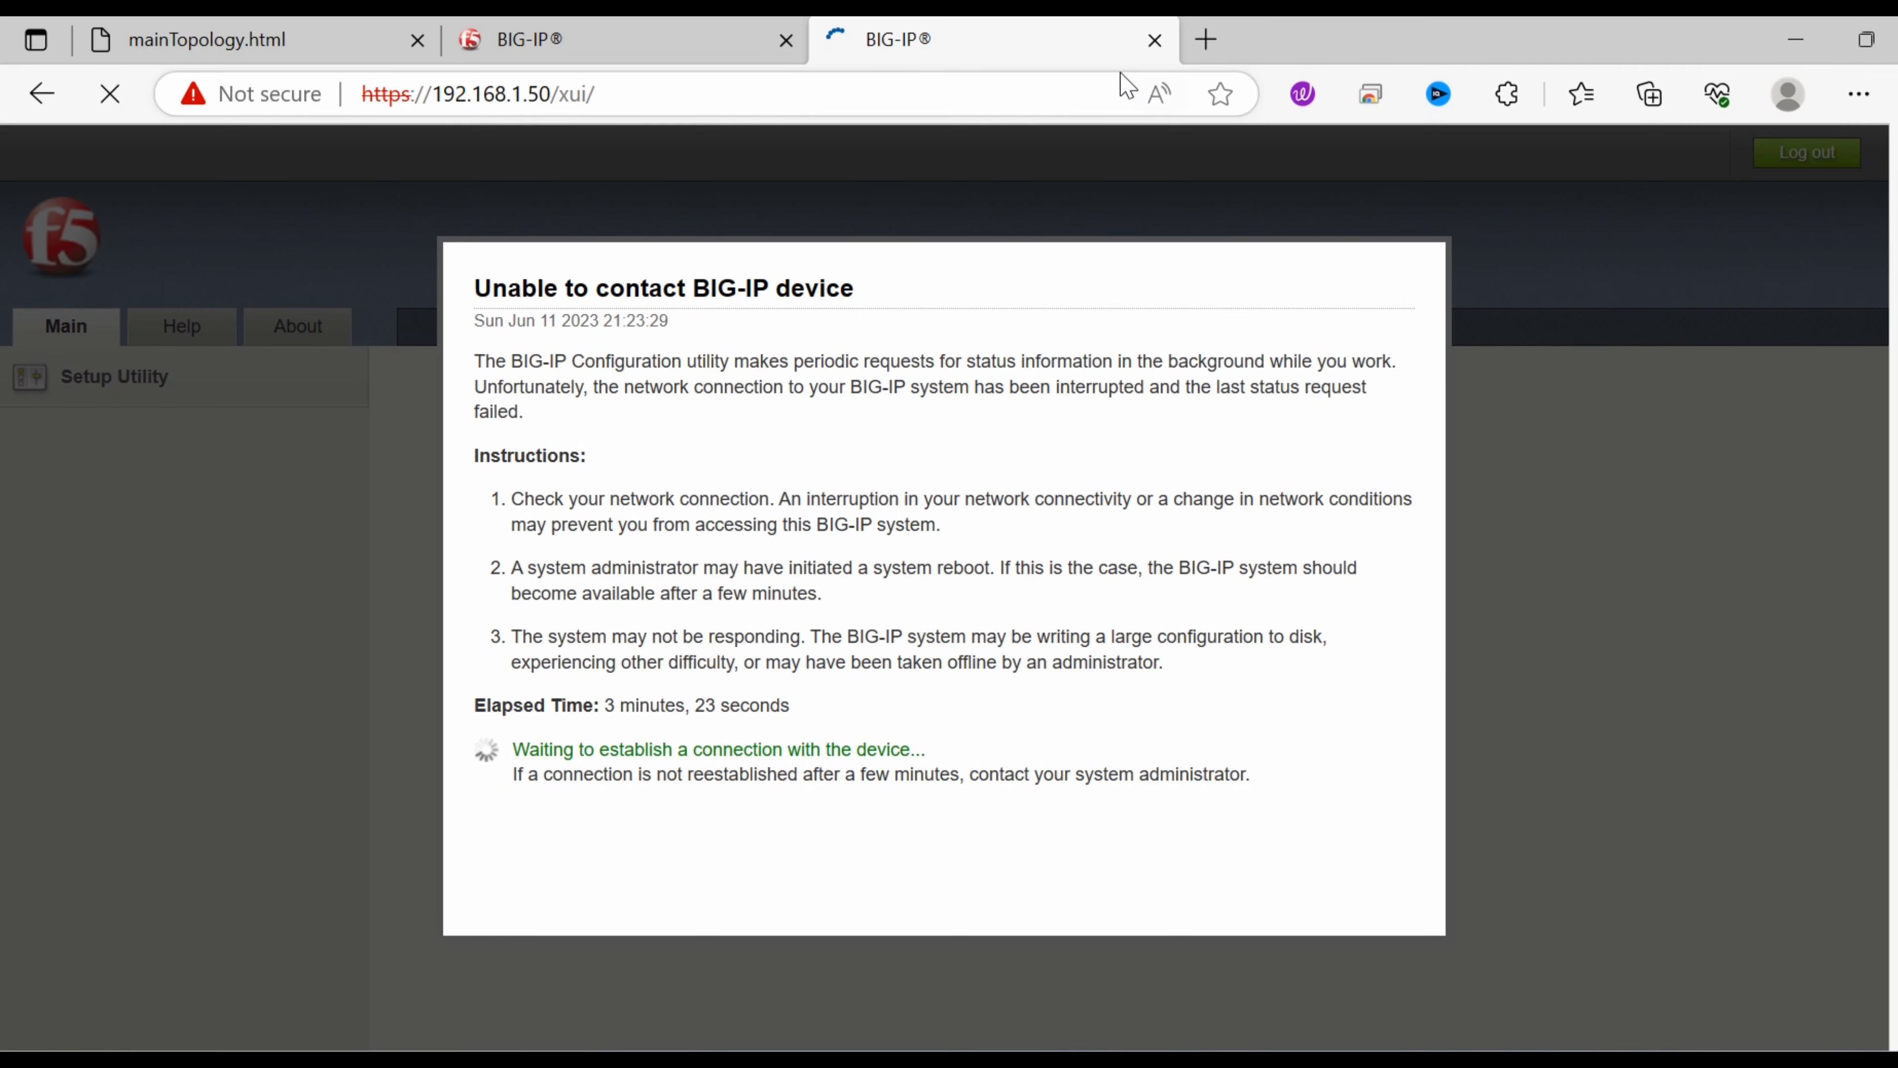
On the reloaded BIG-IP tab, continue and resubmit the License page for automatic activation over mgmt.
left_click(572, 53)
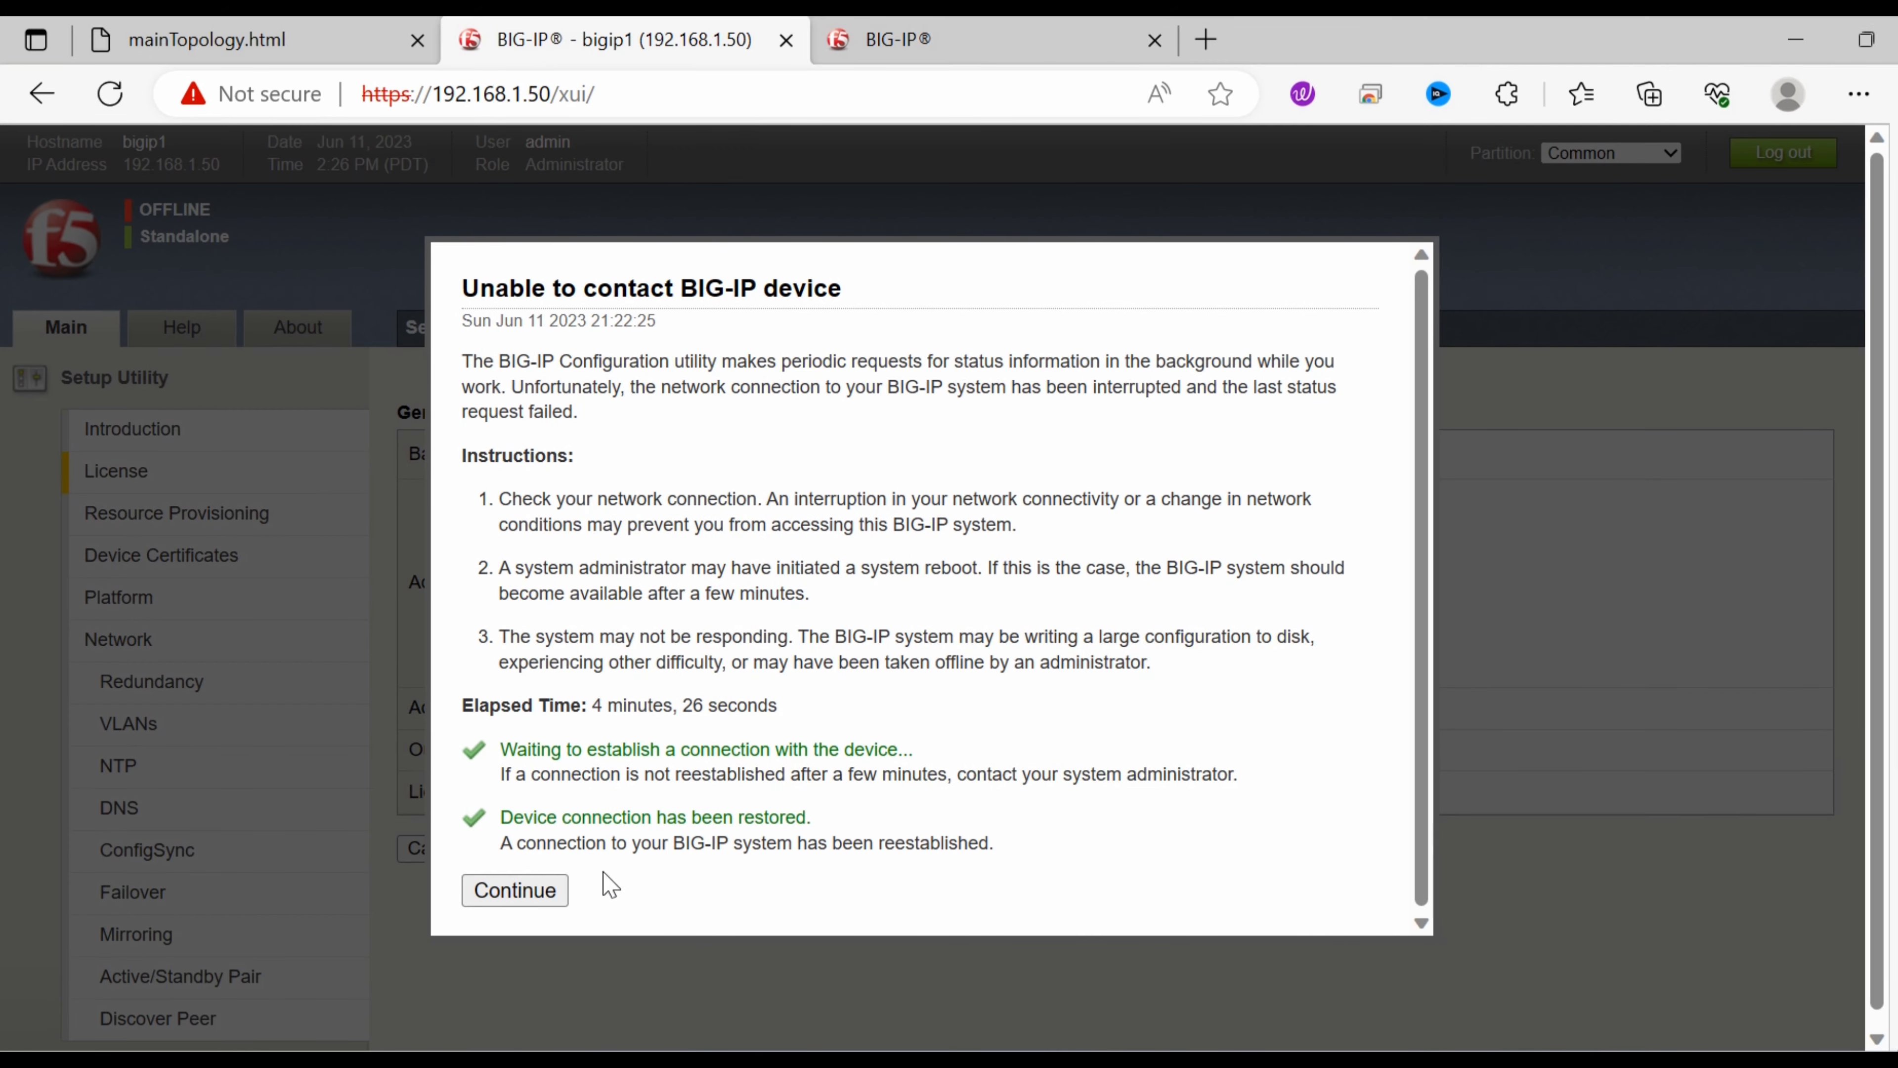
left_click(515, 890)
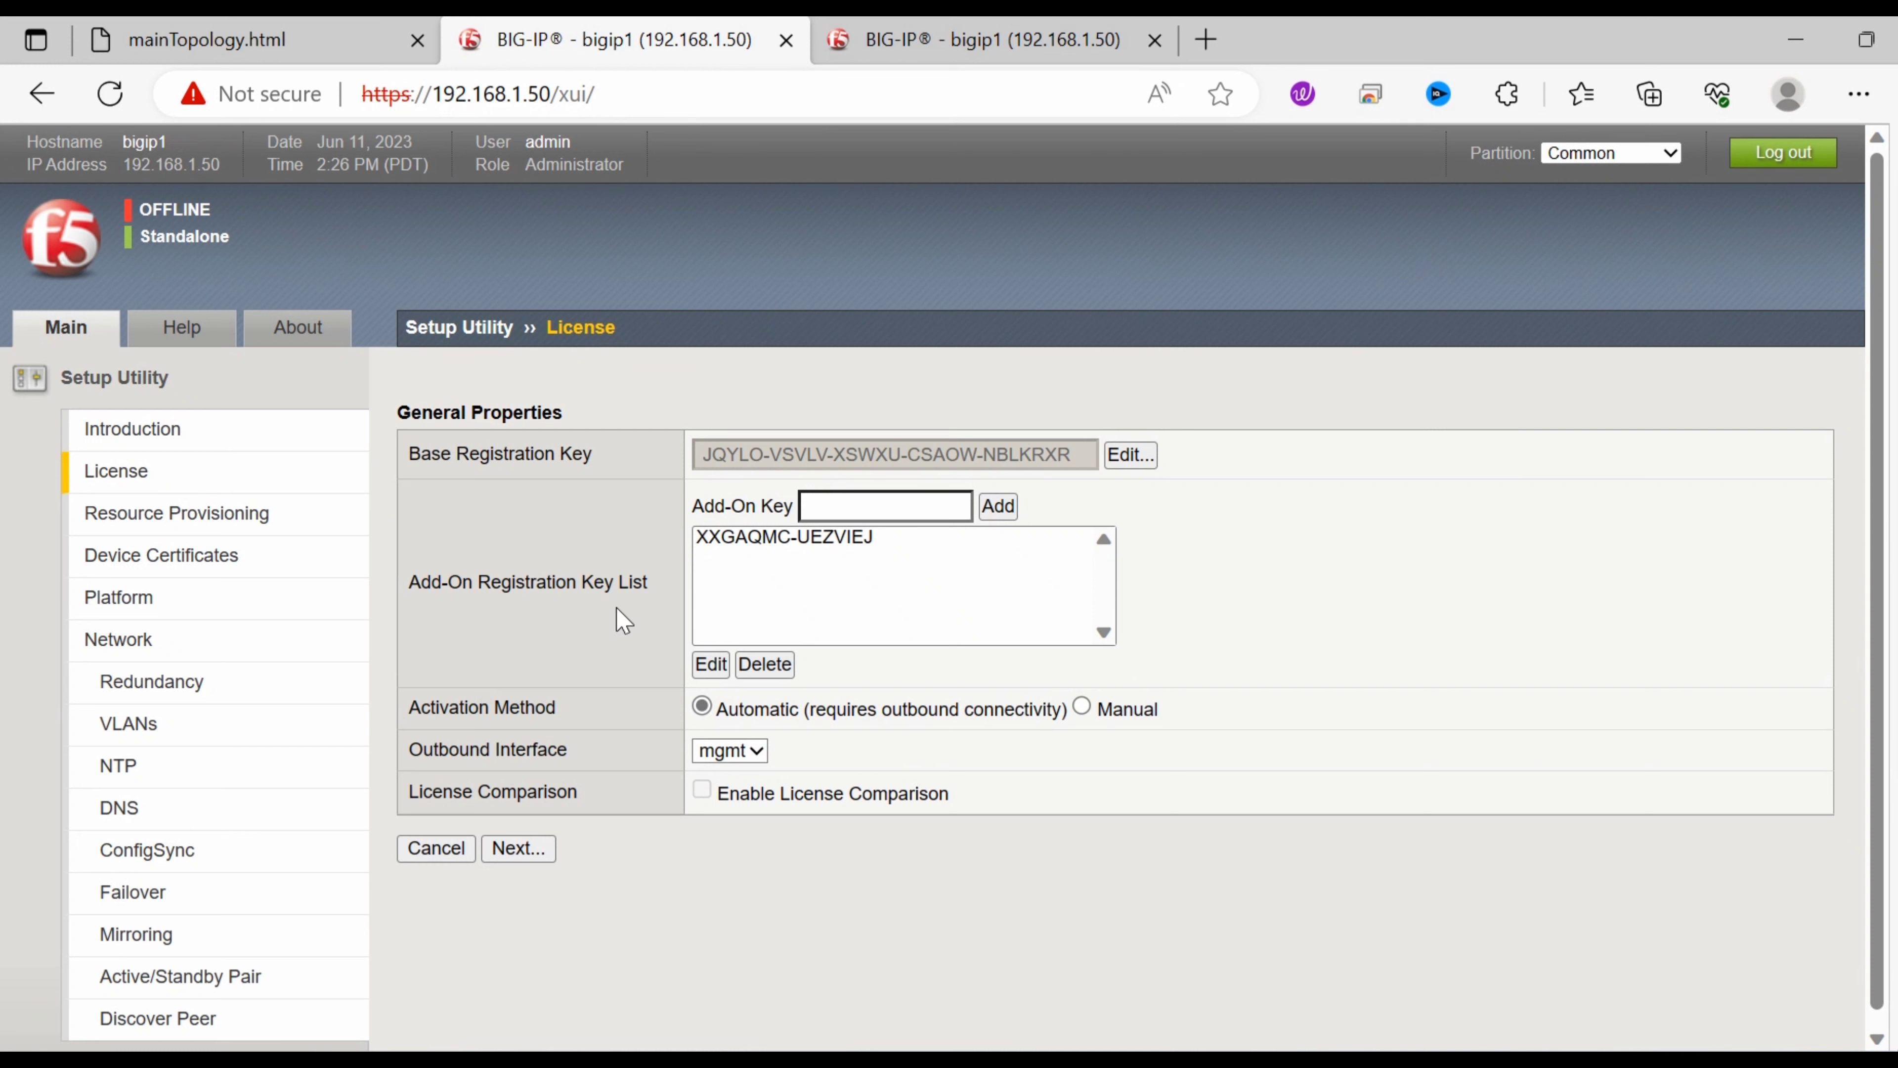
left_click(536, 862)
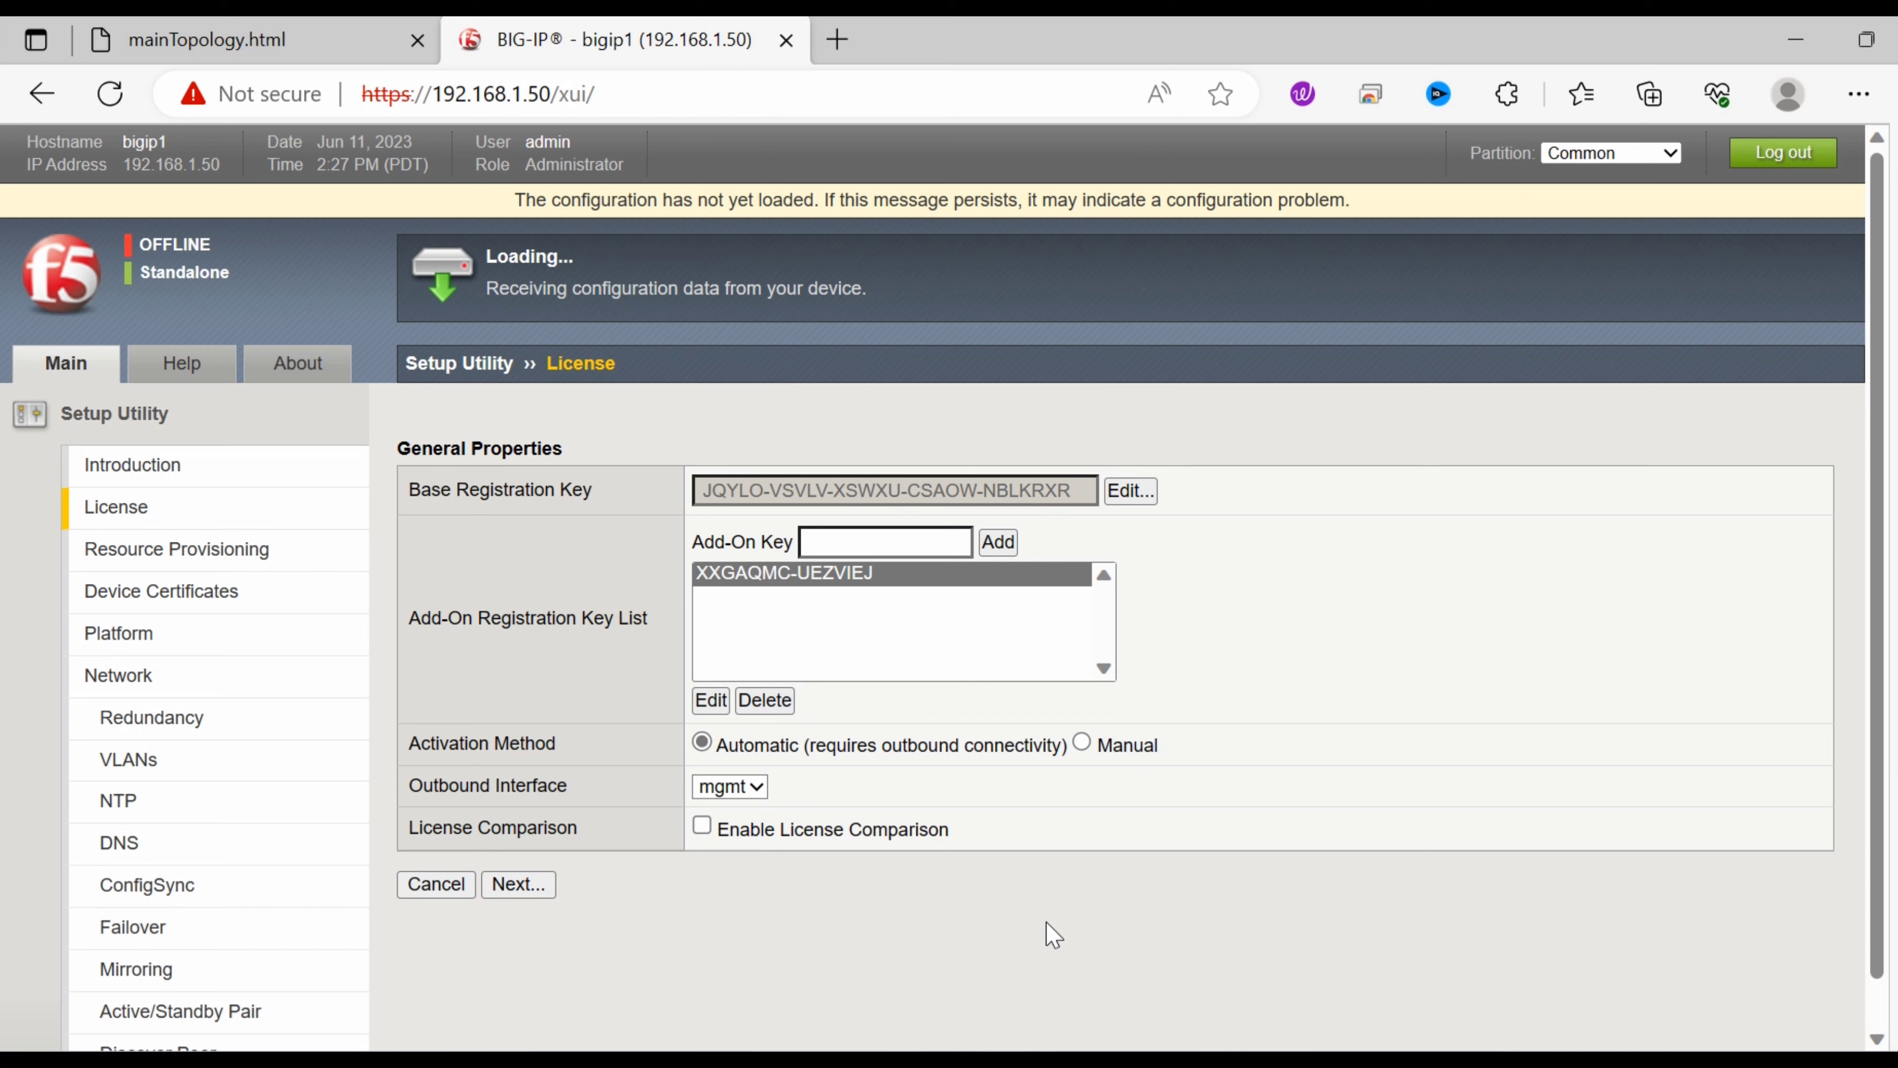
Refresh the F5_LB1 console prompt to confirm it now reads INOPERATIVE:Standalone.
left_click(1128, 1063)
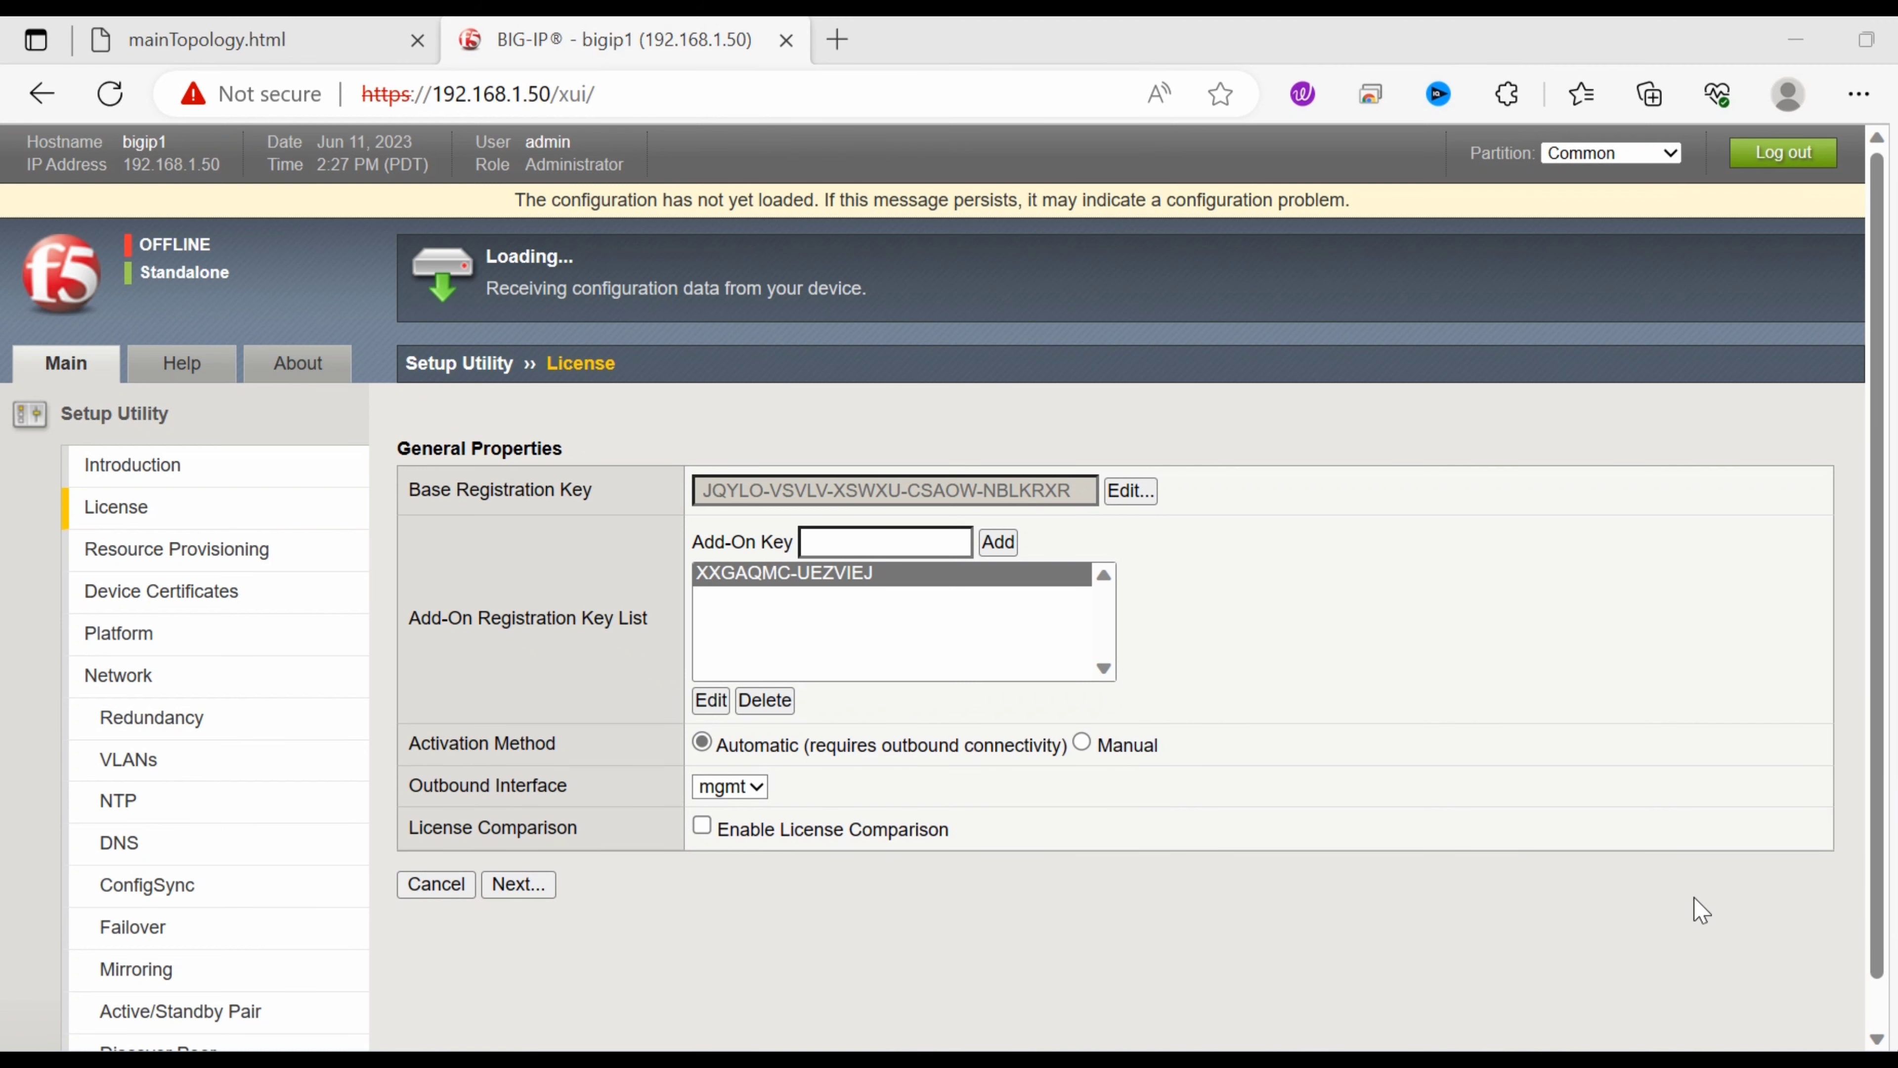
left_click(1754, 903)
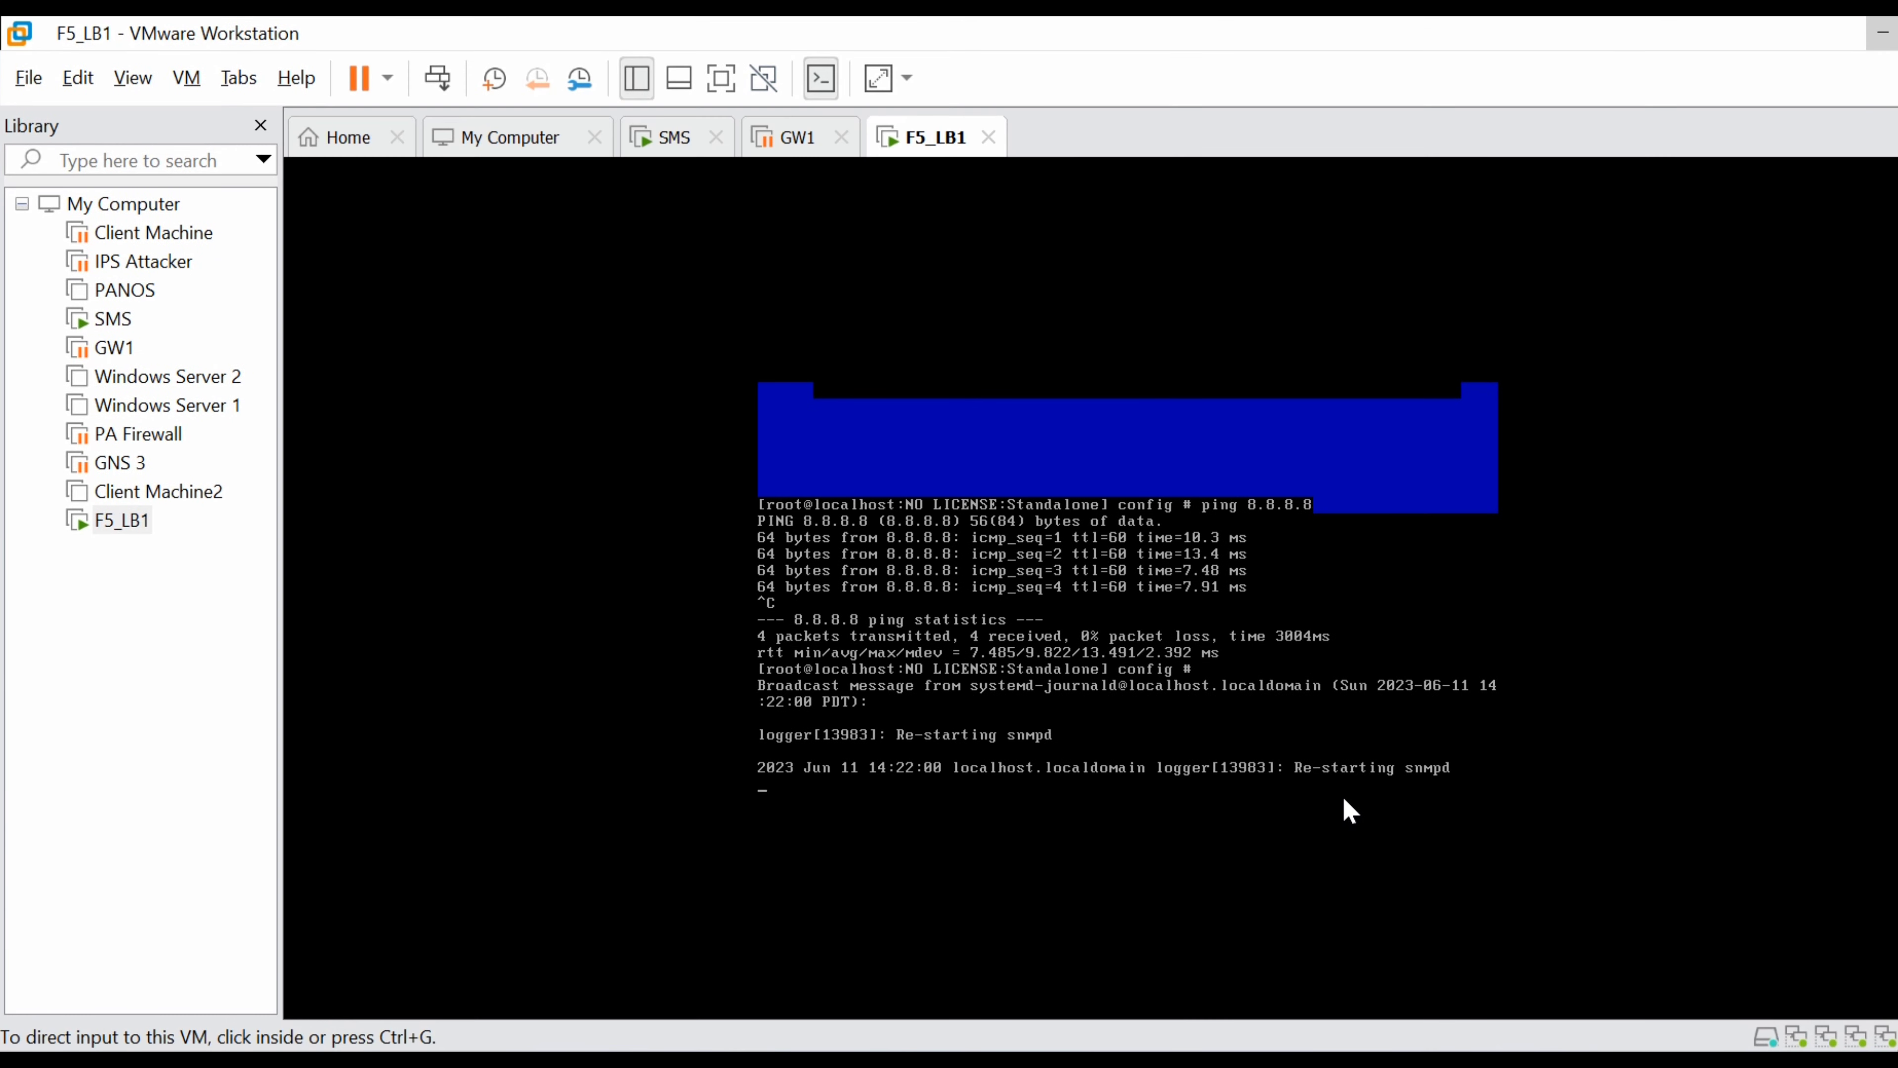
left_click(1342, 796)
key("Return")
key("Return")
key("Return")
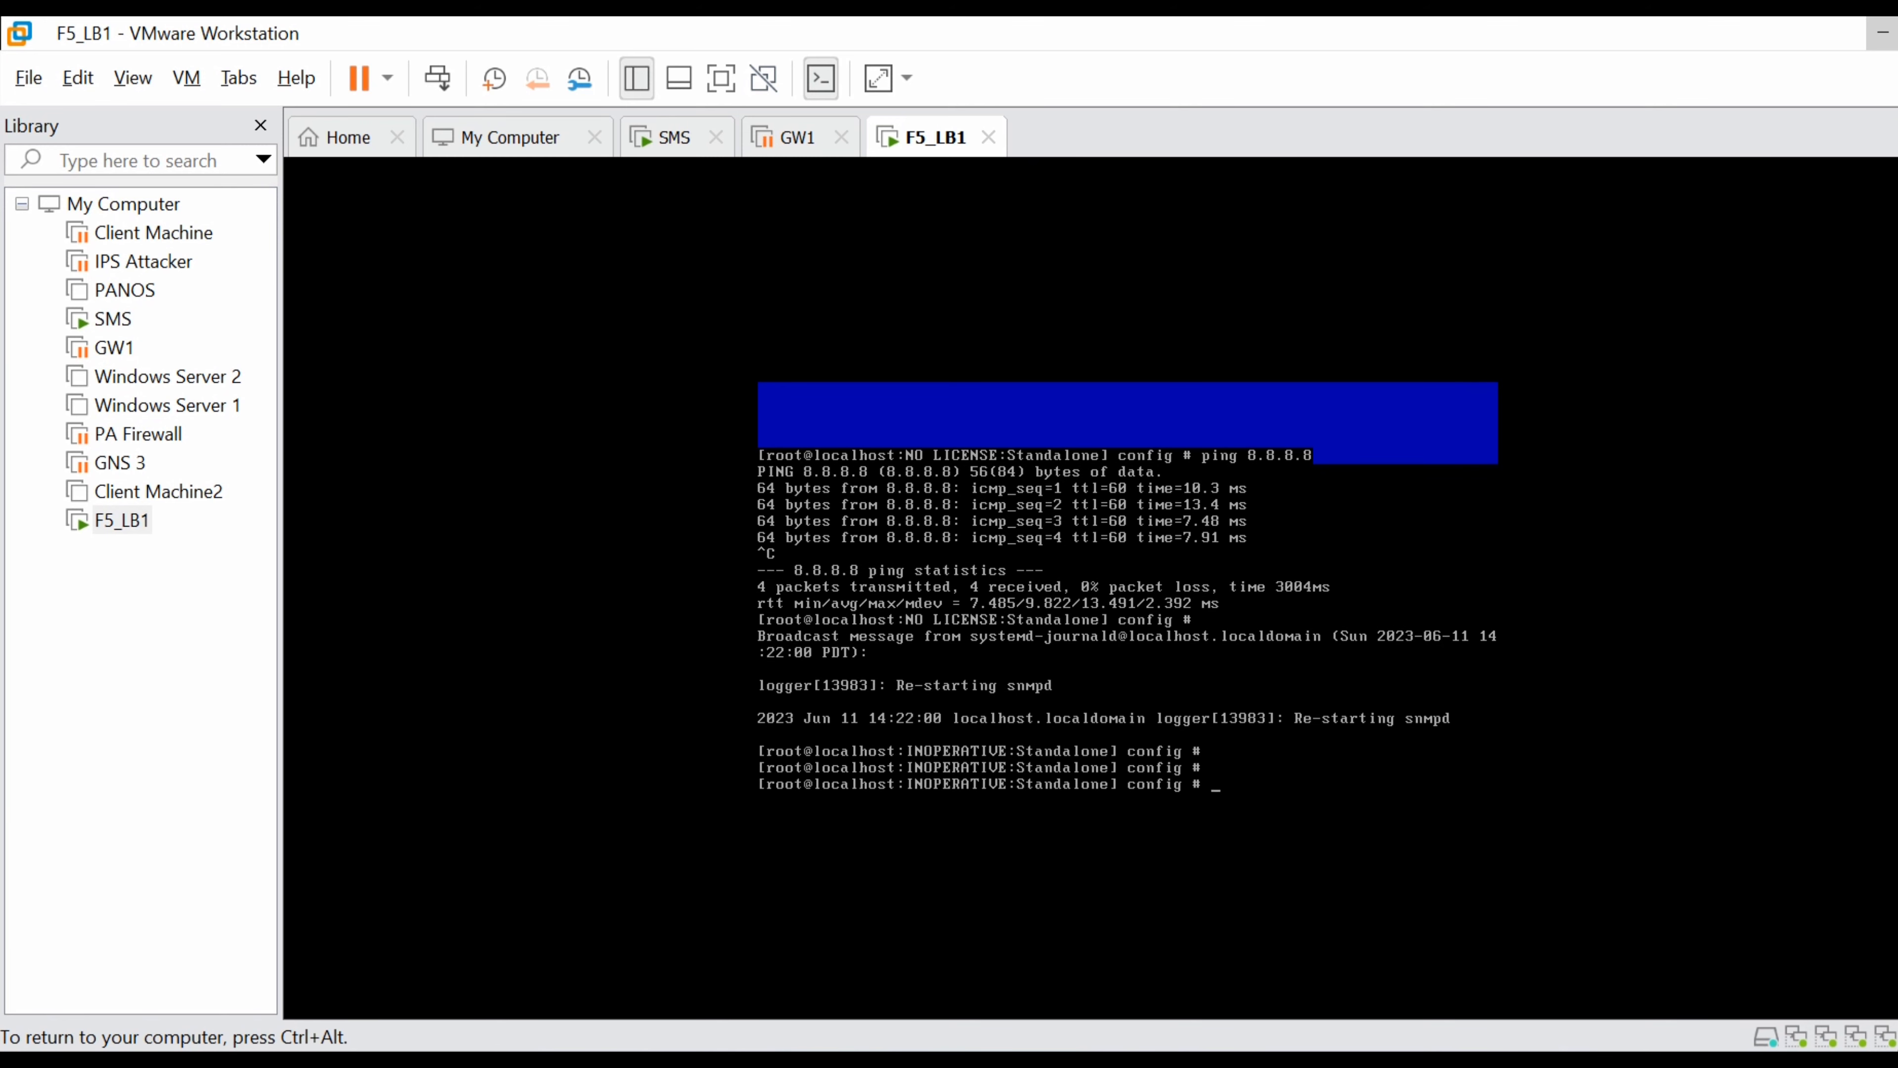
Hide VMware, then bring the F5_LB1 console back and focus it to check snmpd and named restarting.
key("ctrl+alt")
left_click(1882, 35)
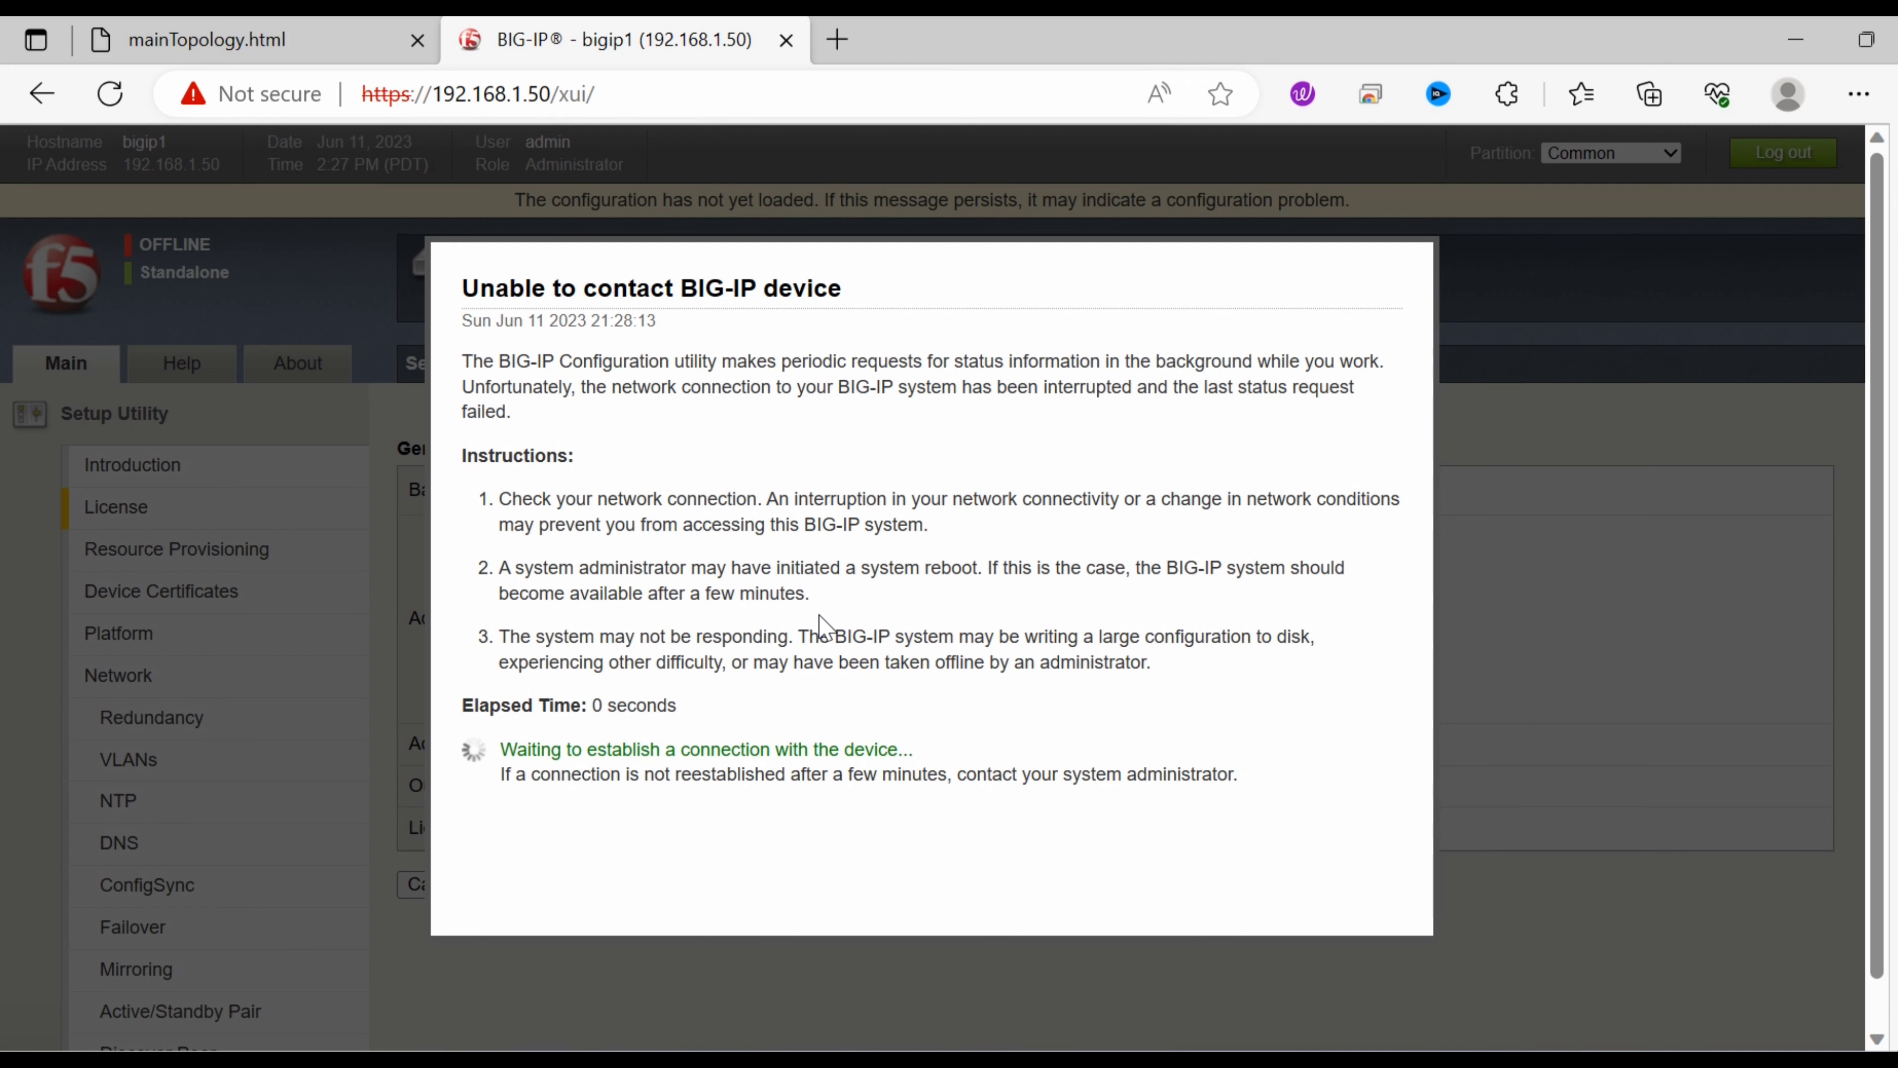
mouse_move(1264, 1061)
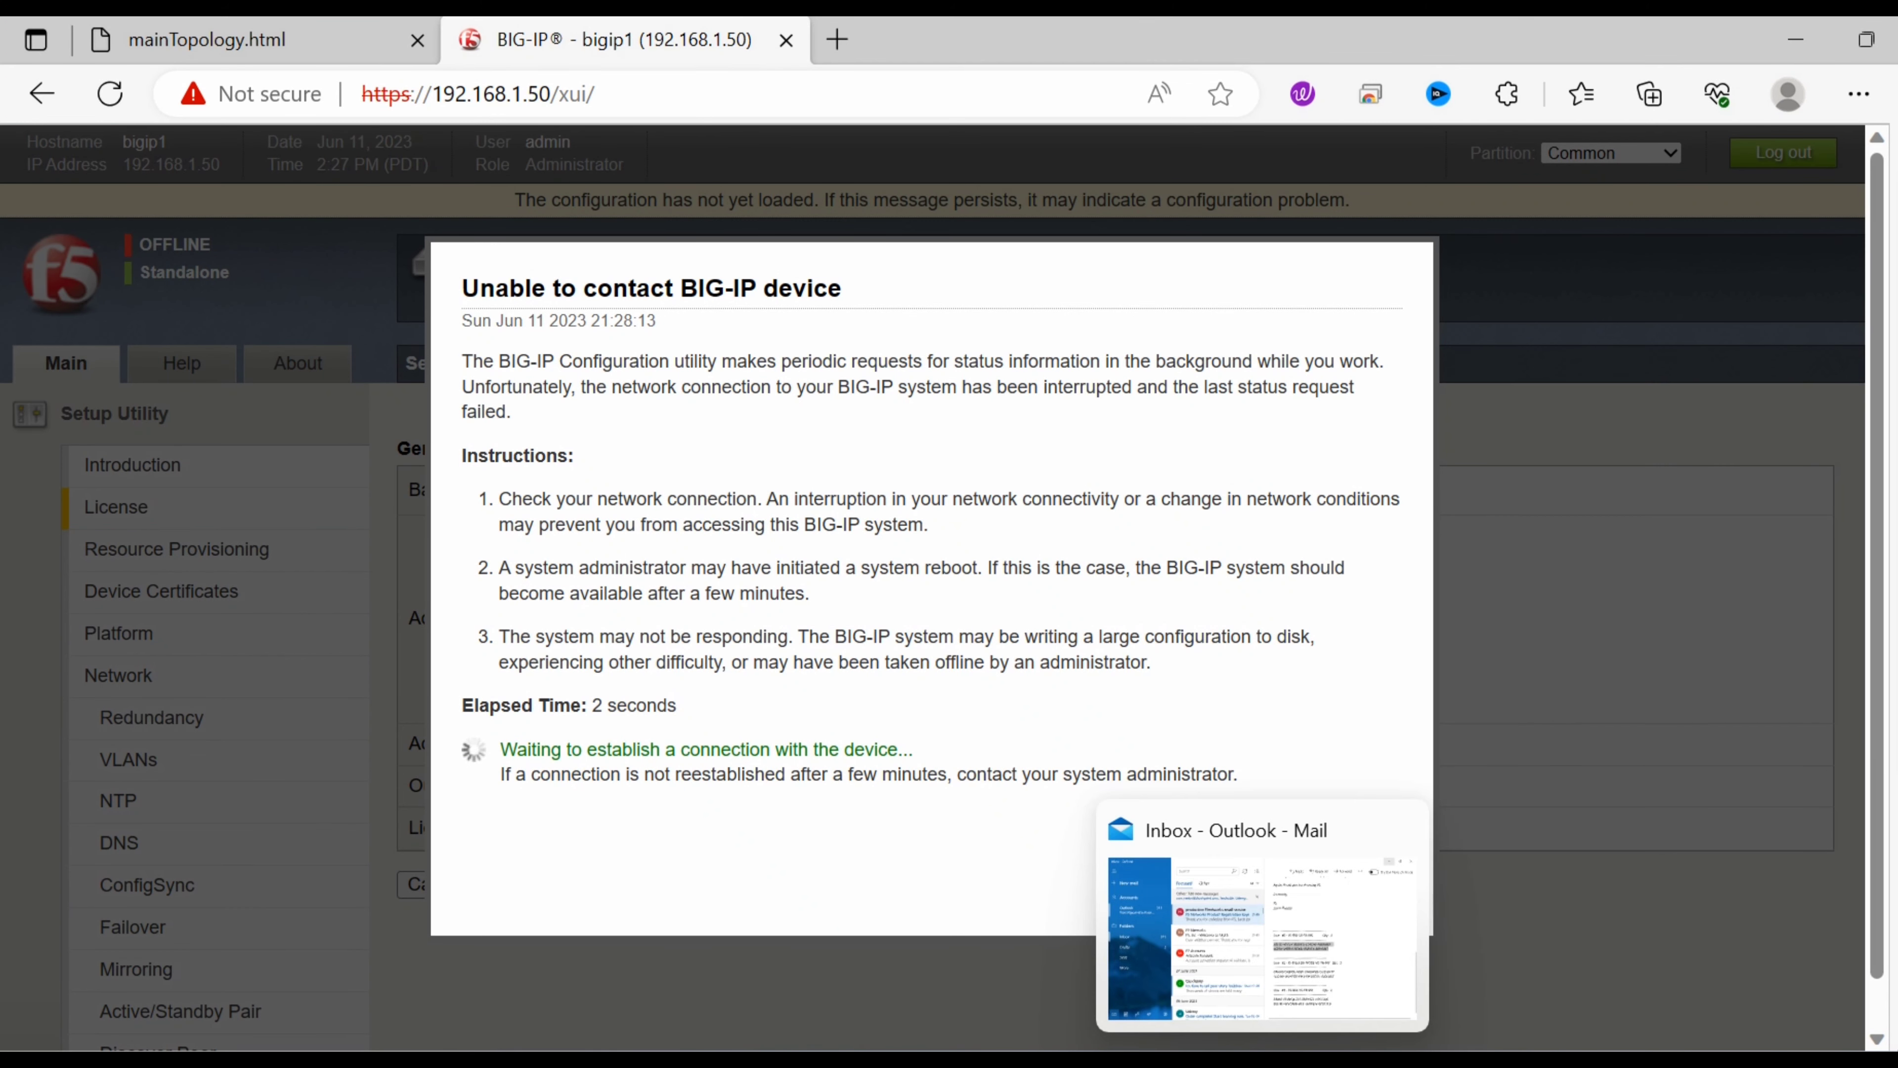
left_click(1142, 1061)
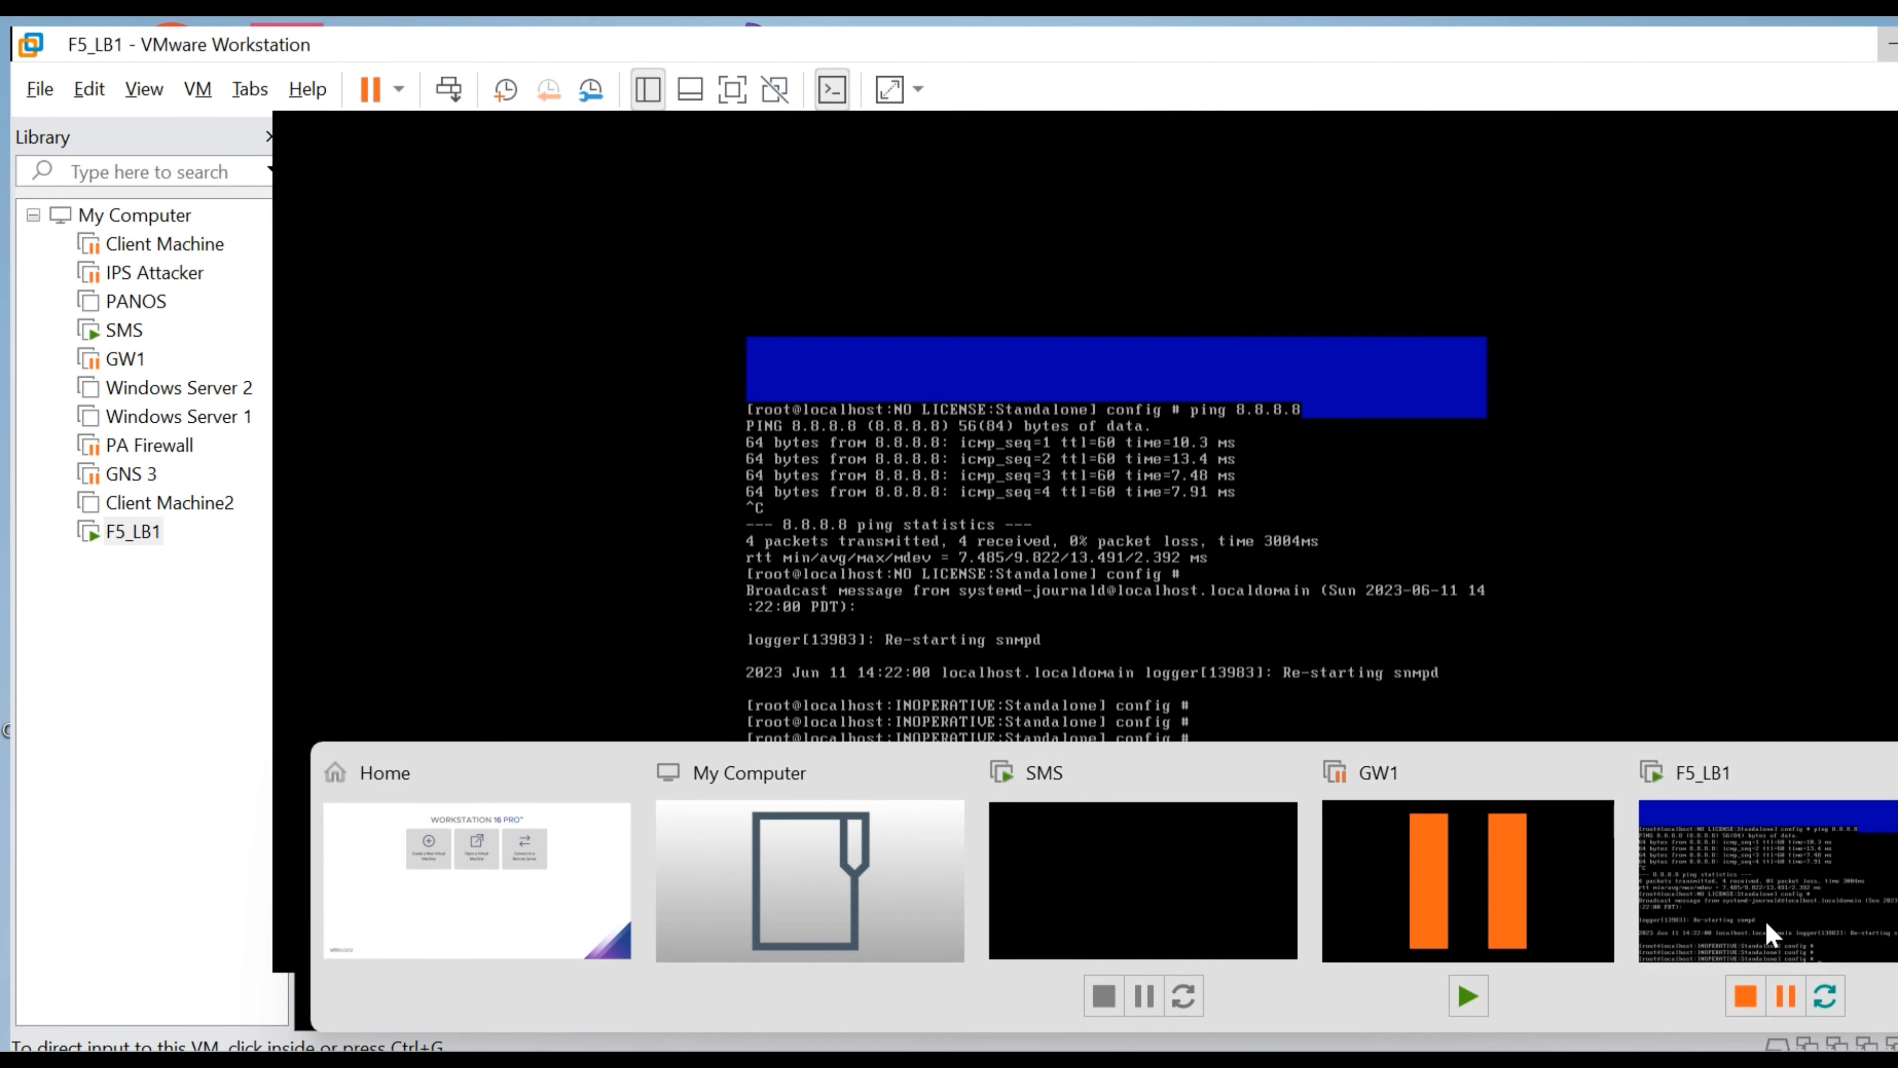
left_click(1765, 918)
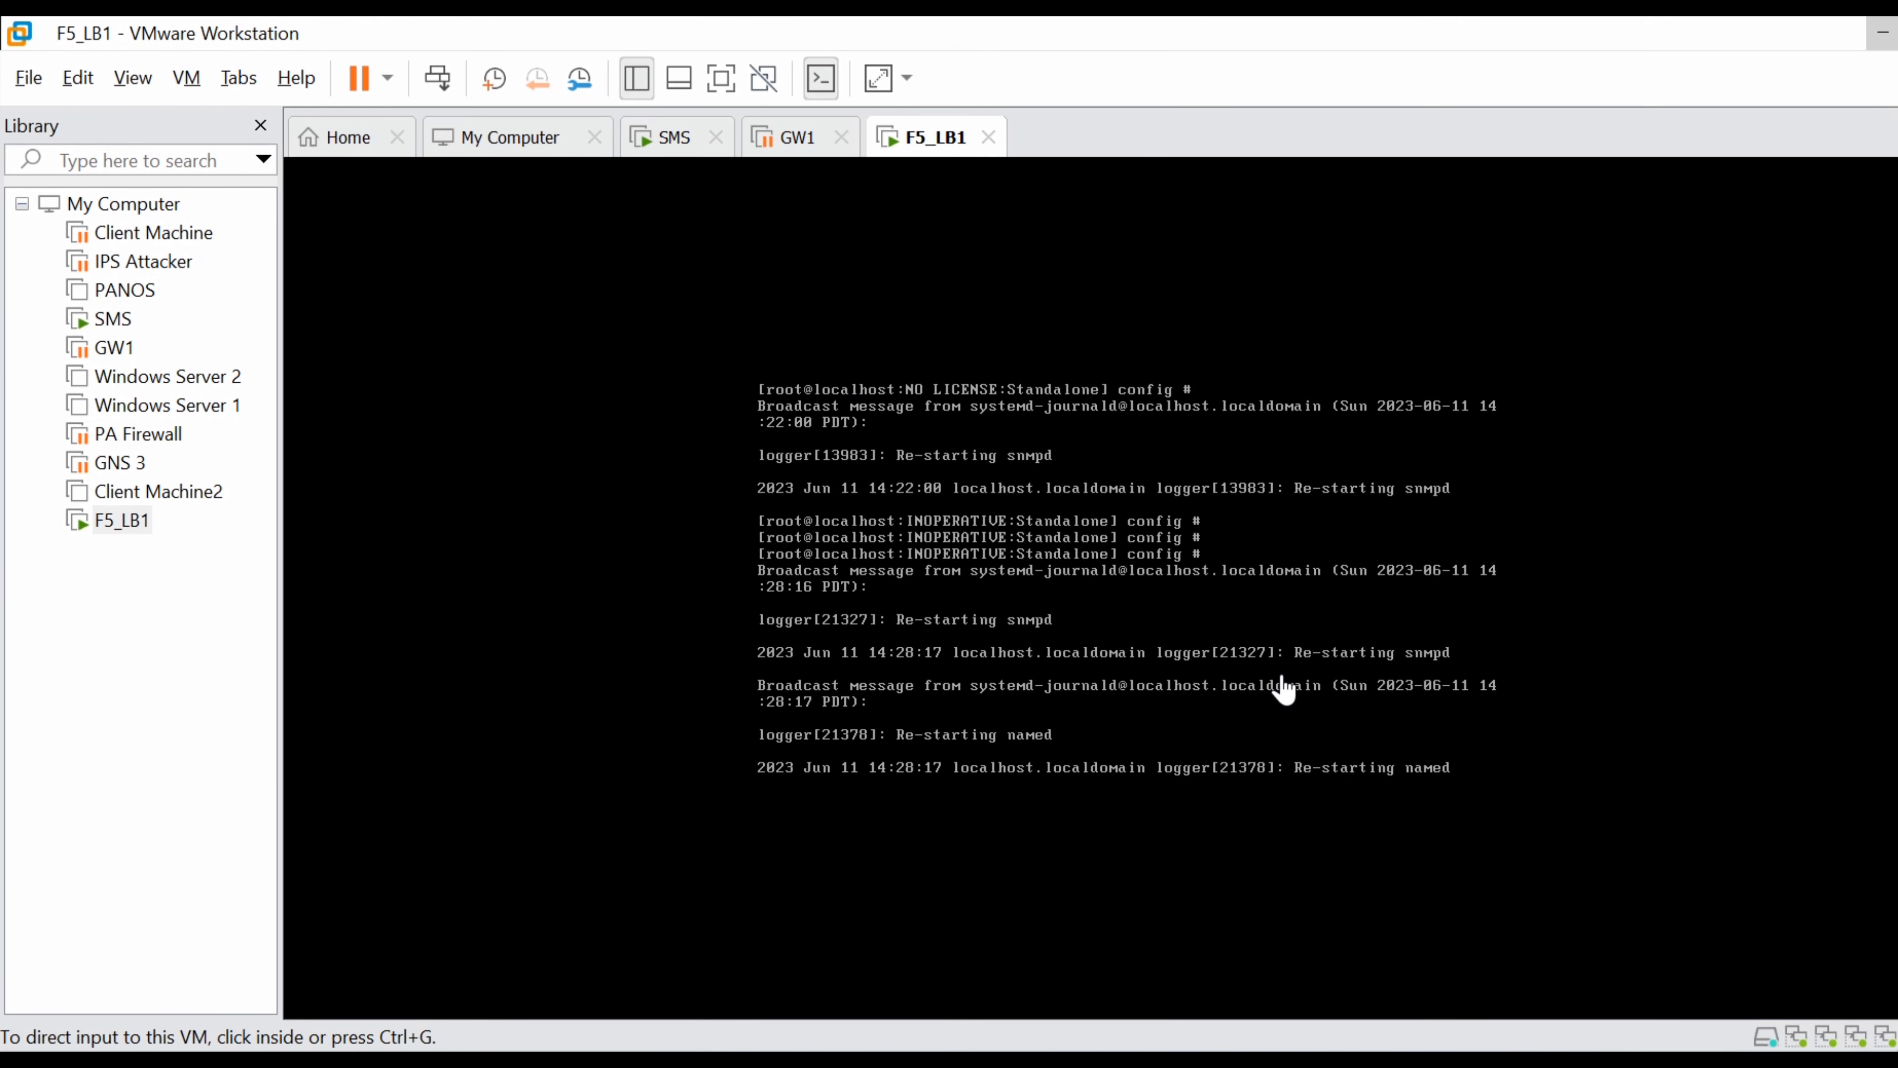
left_click(1283, 692)
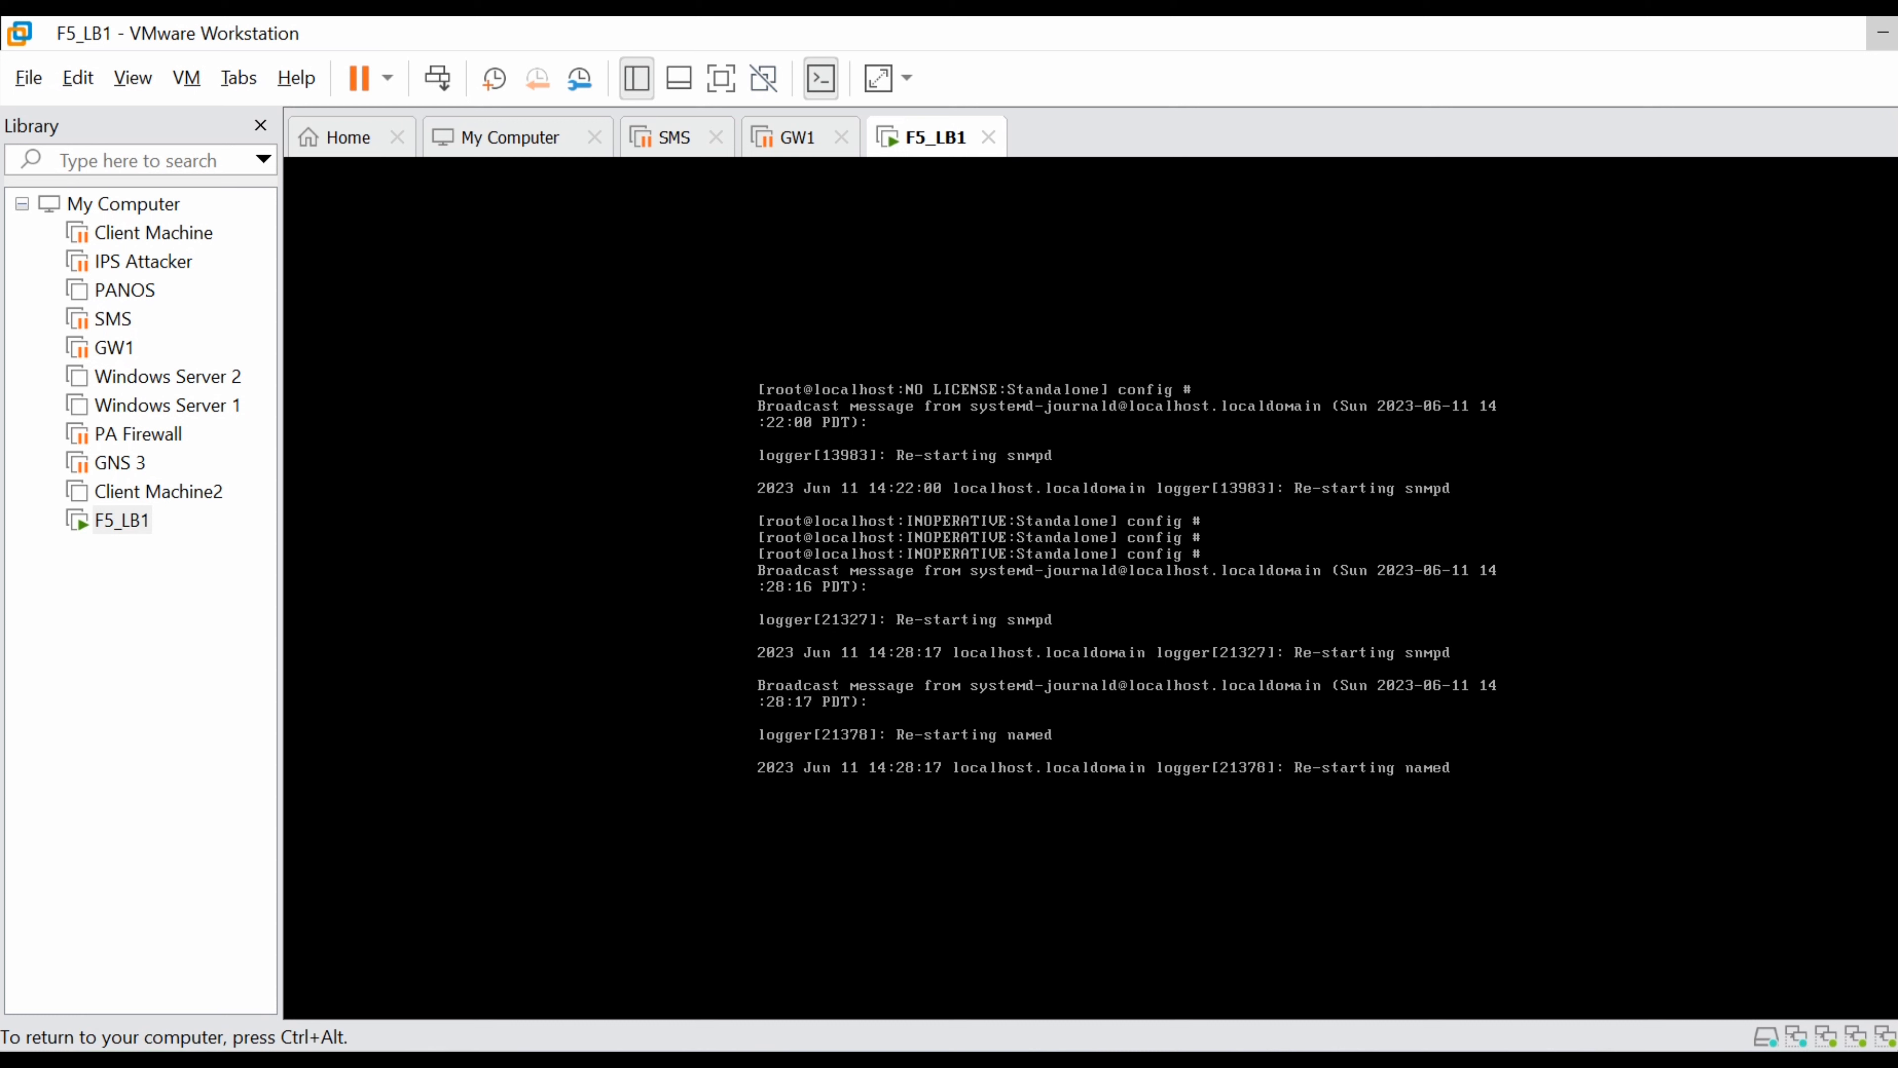
Release input from the F5_LB1 VM and minimize VMware to return to the browser.
key("ctrl+alt")
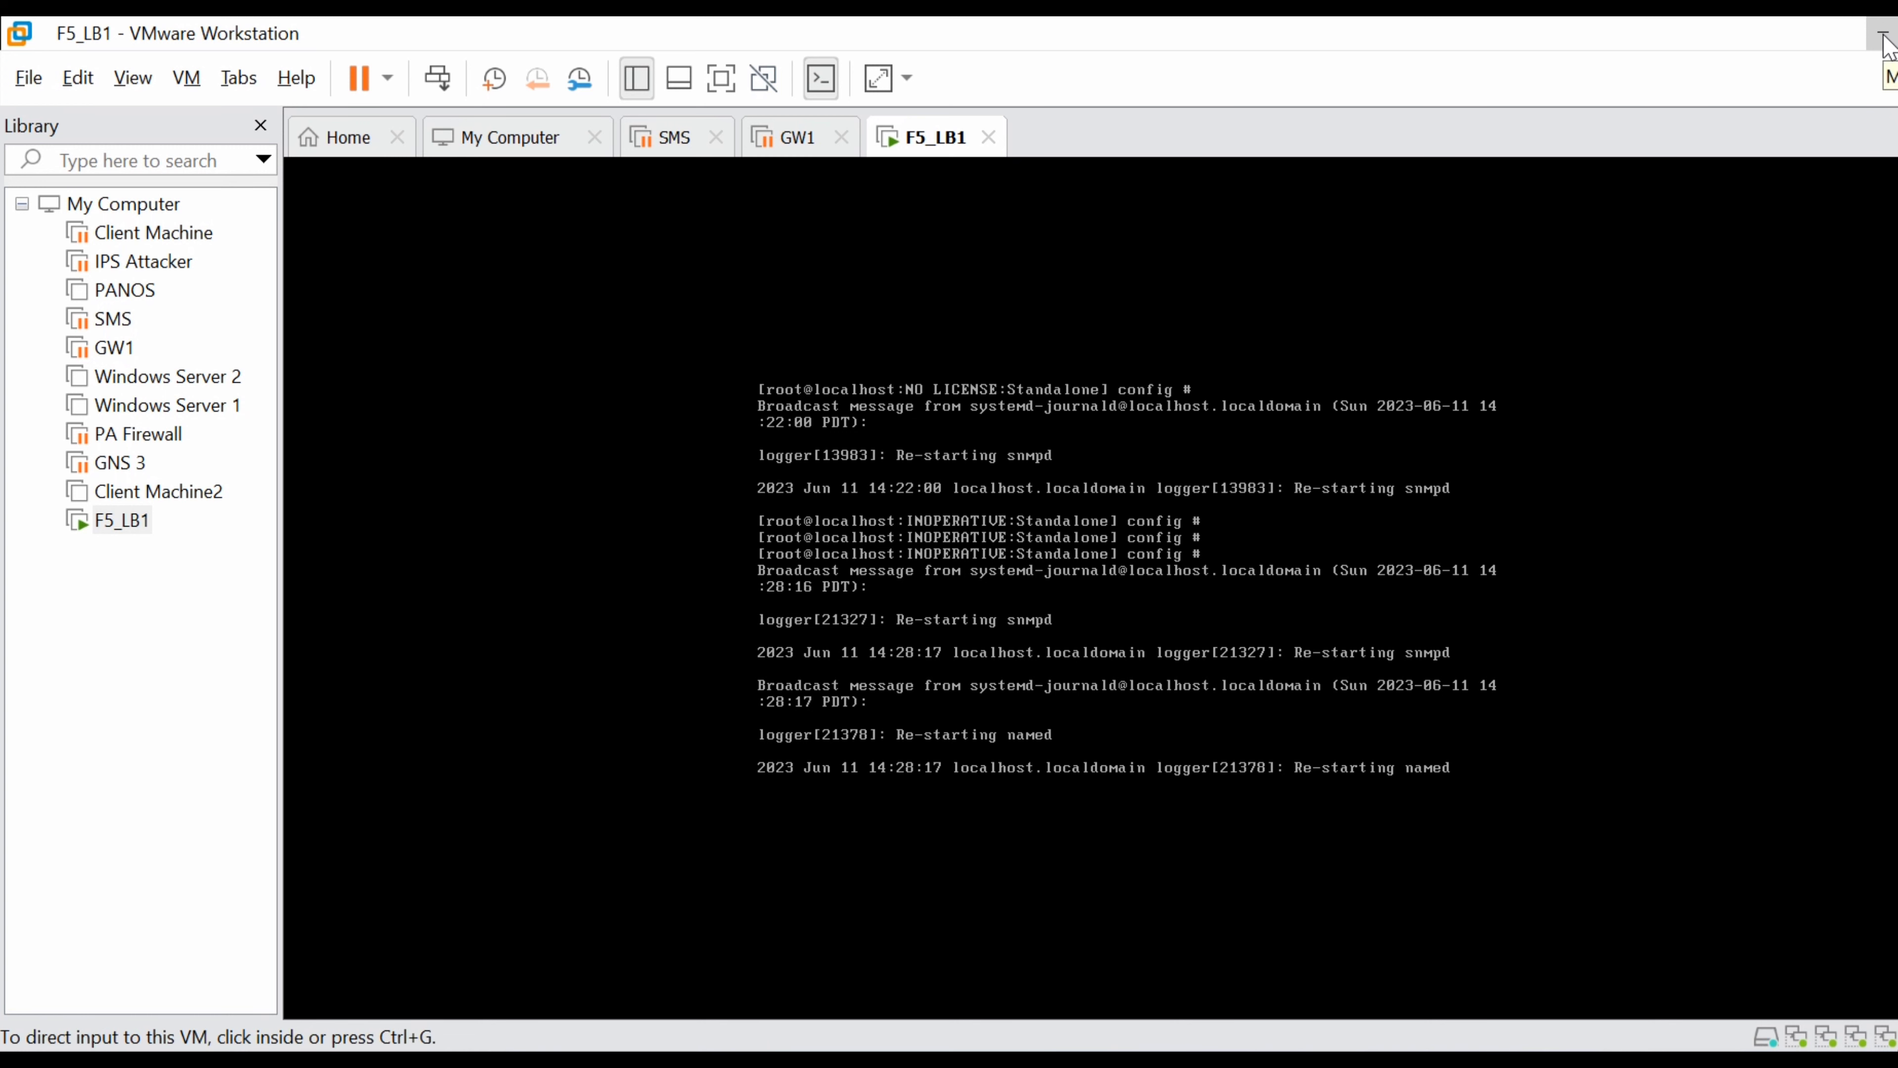
left_click(1291, 387)
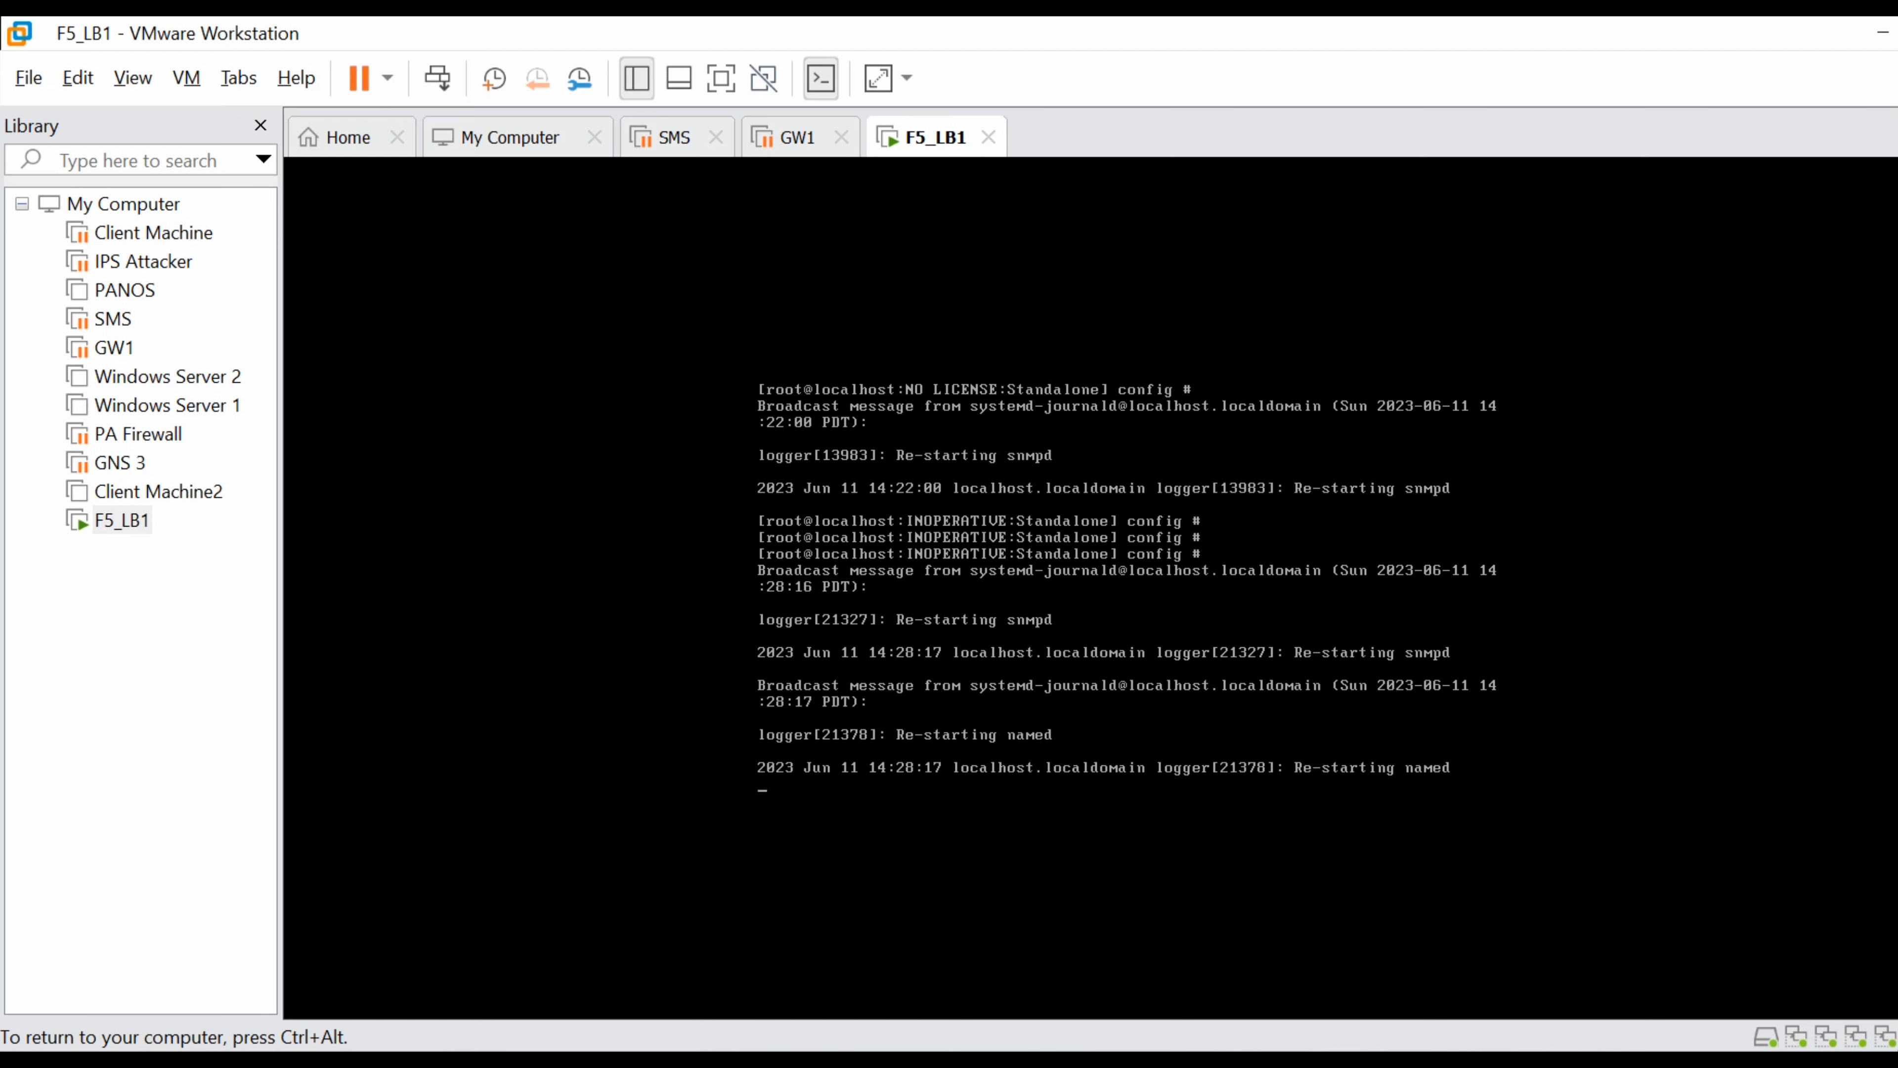
key("ctrl+alt")
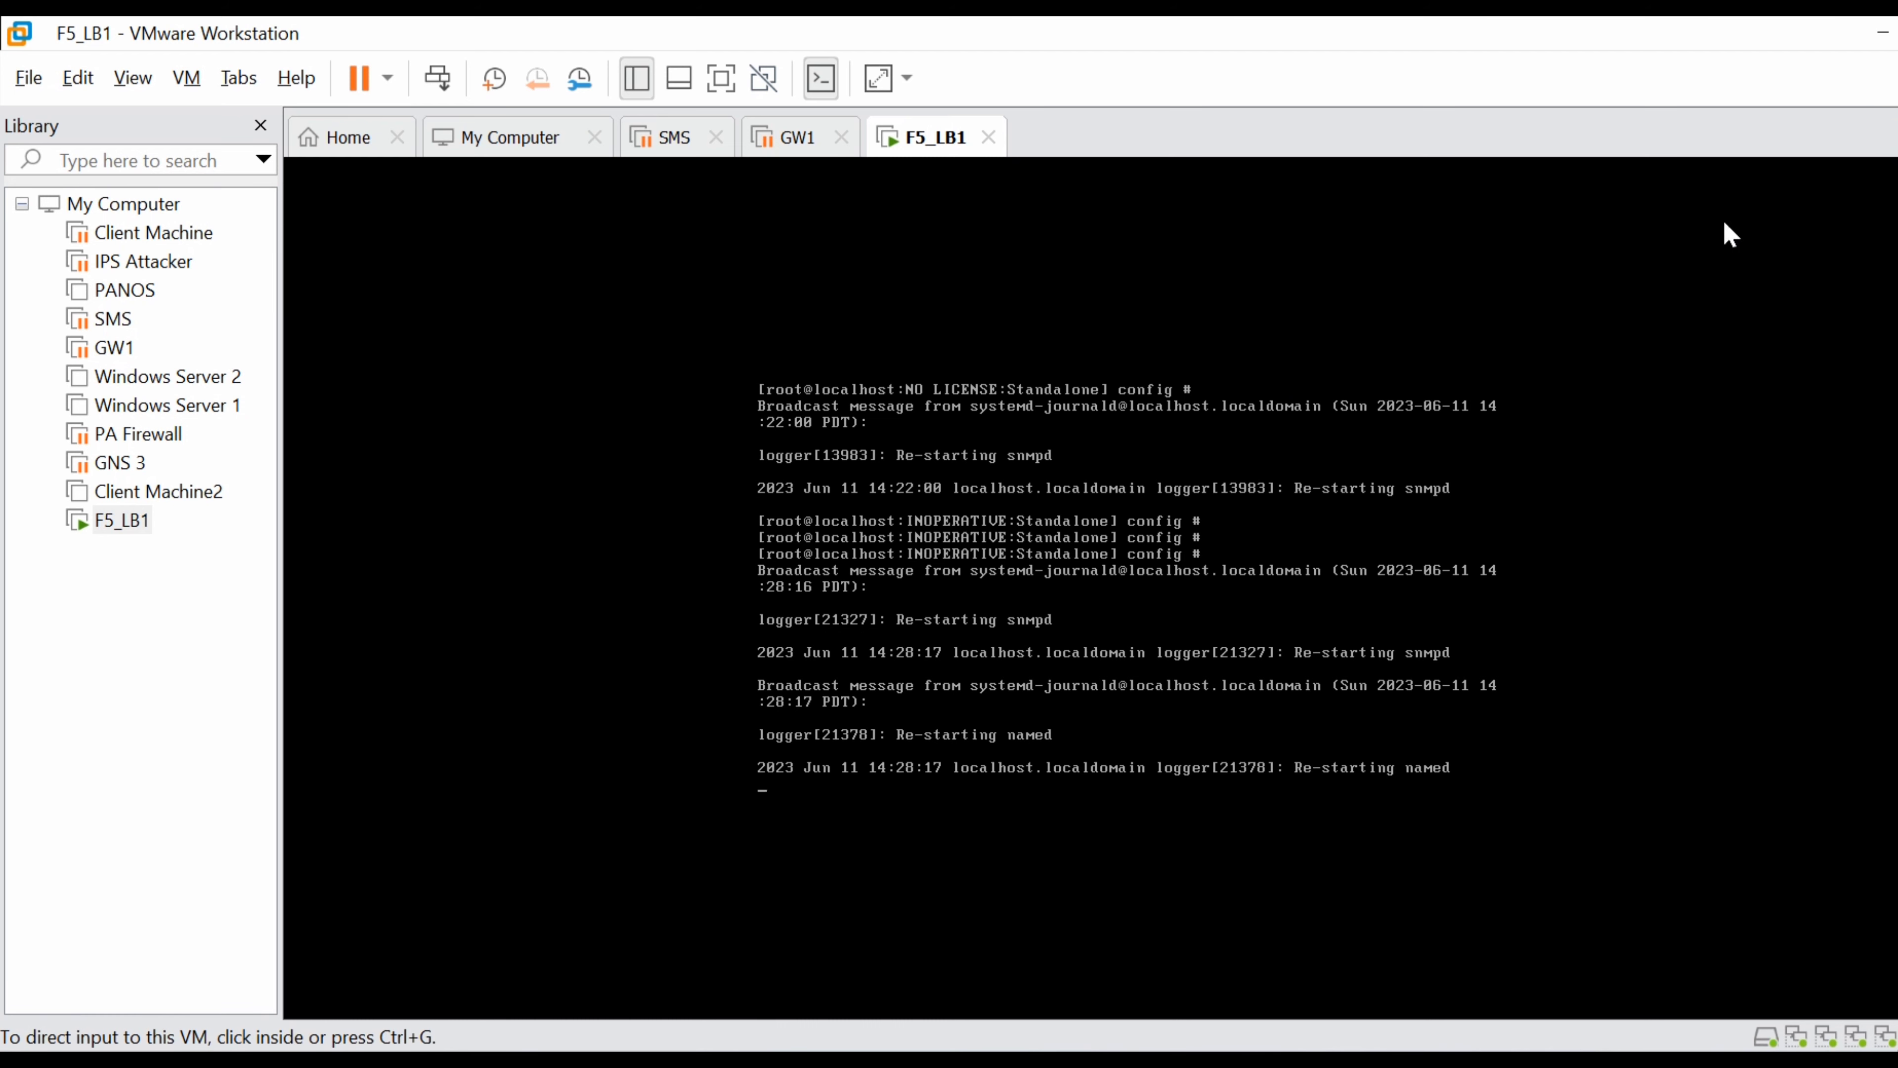
left_click(1880, 41)
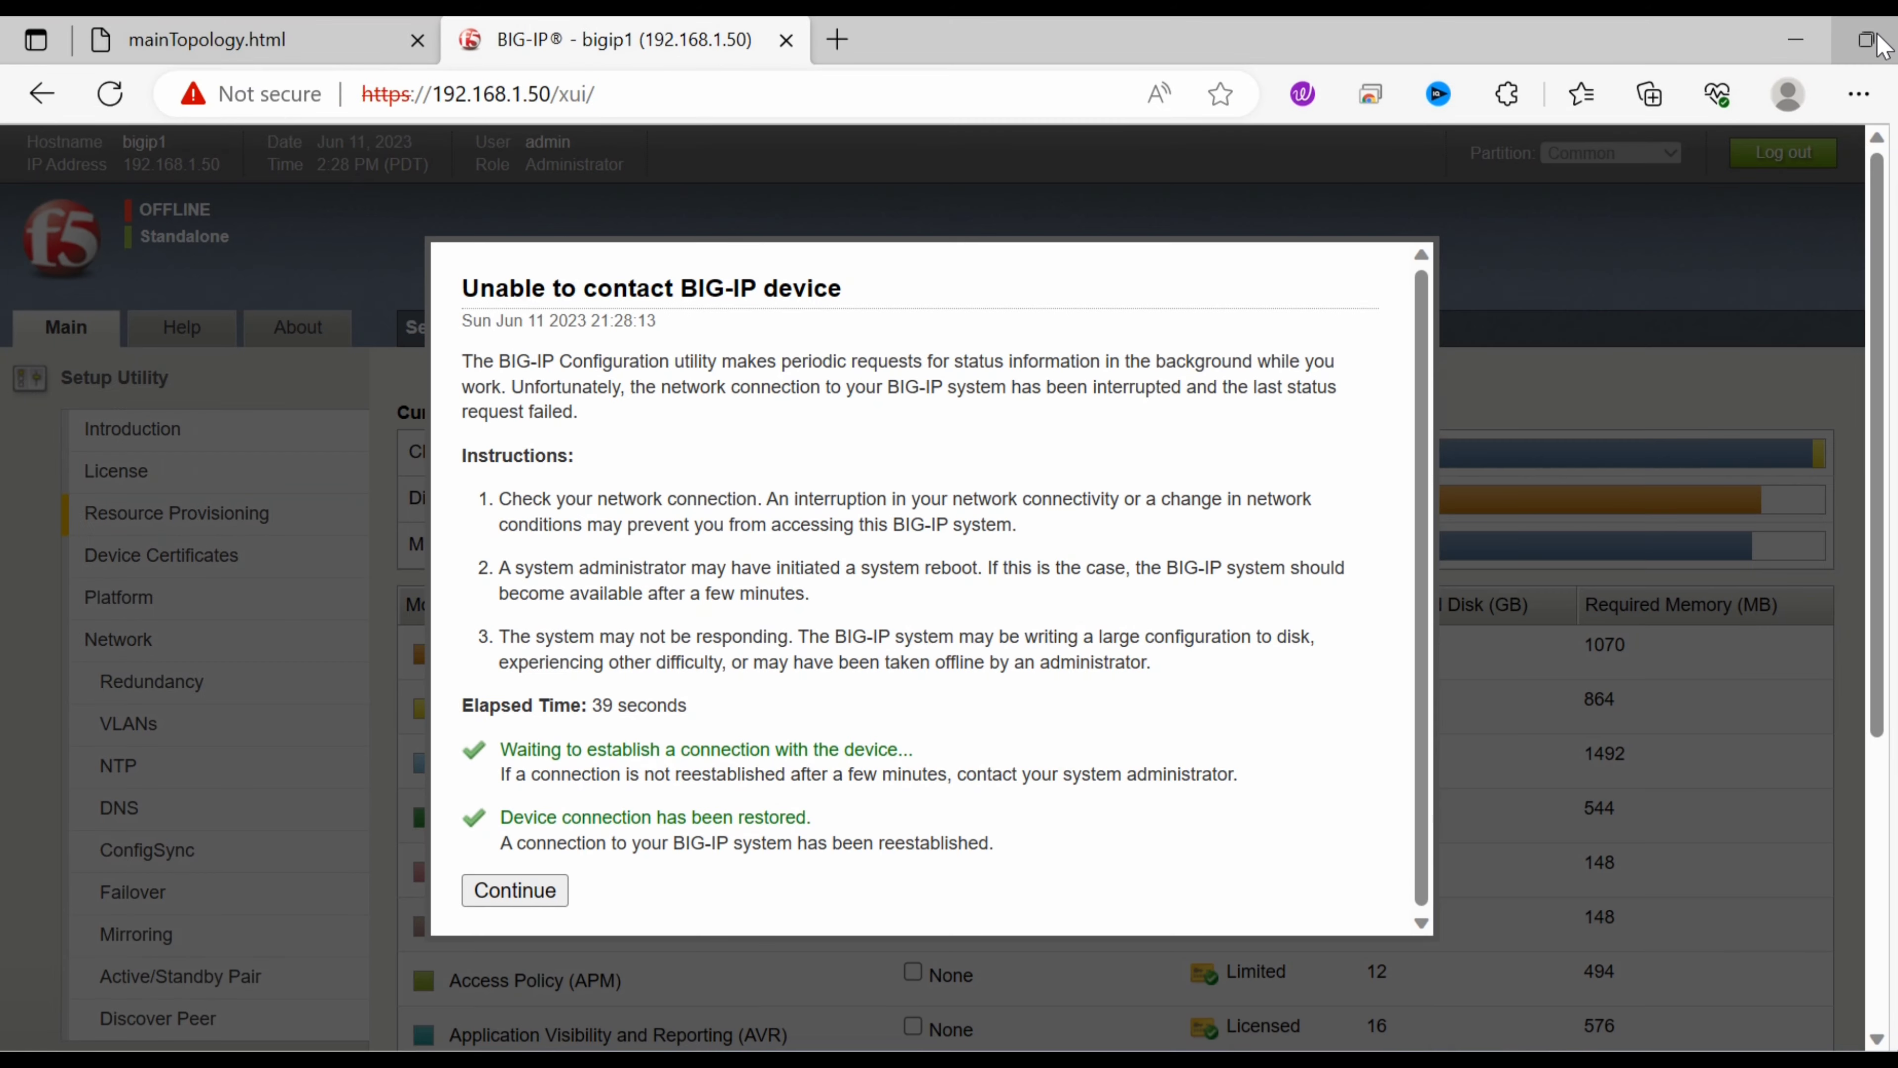
Dismiss the reconnection notice and look over the Resource Provisioning page.
left_click(516, 891)
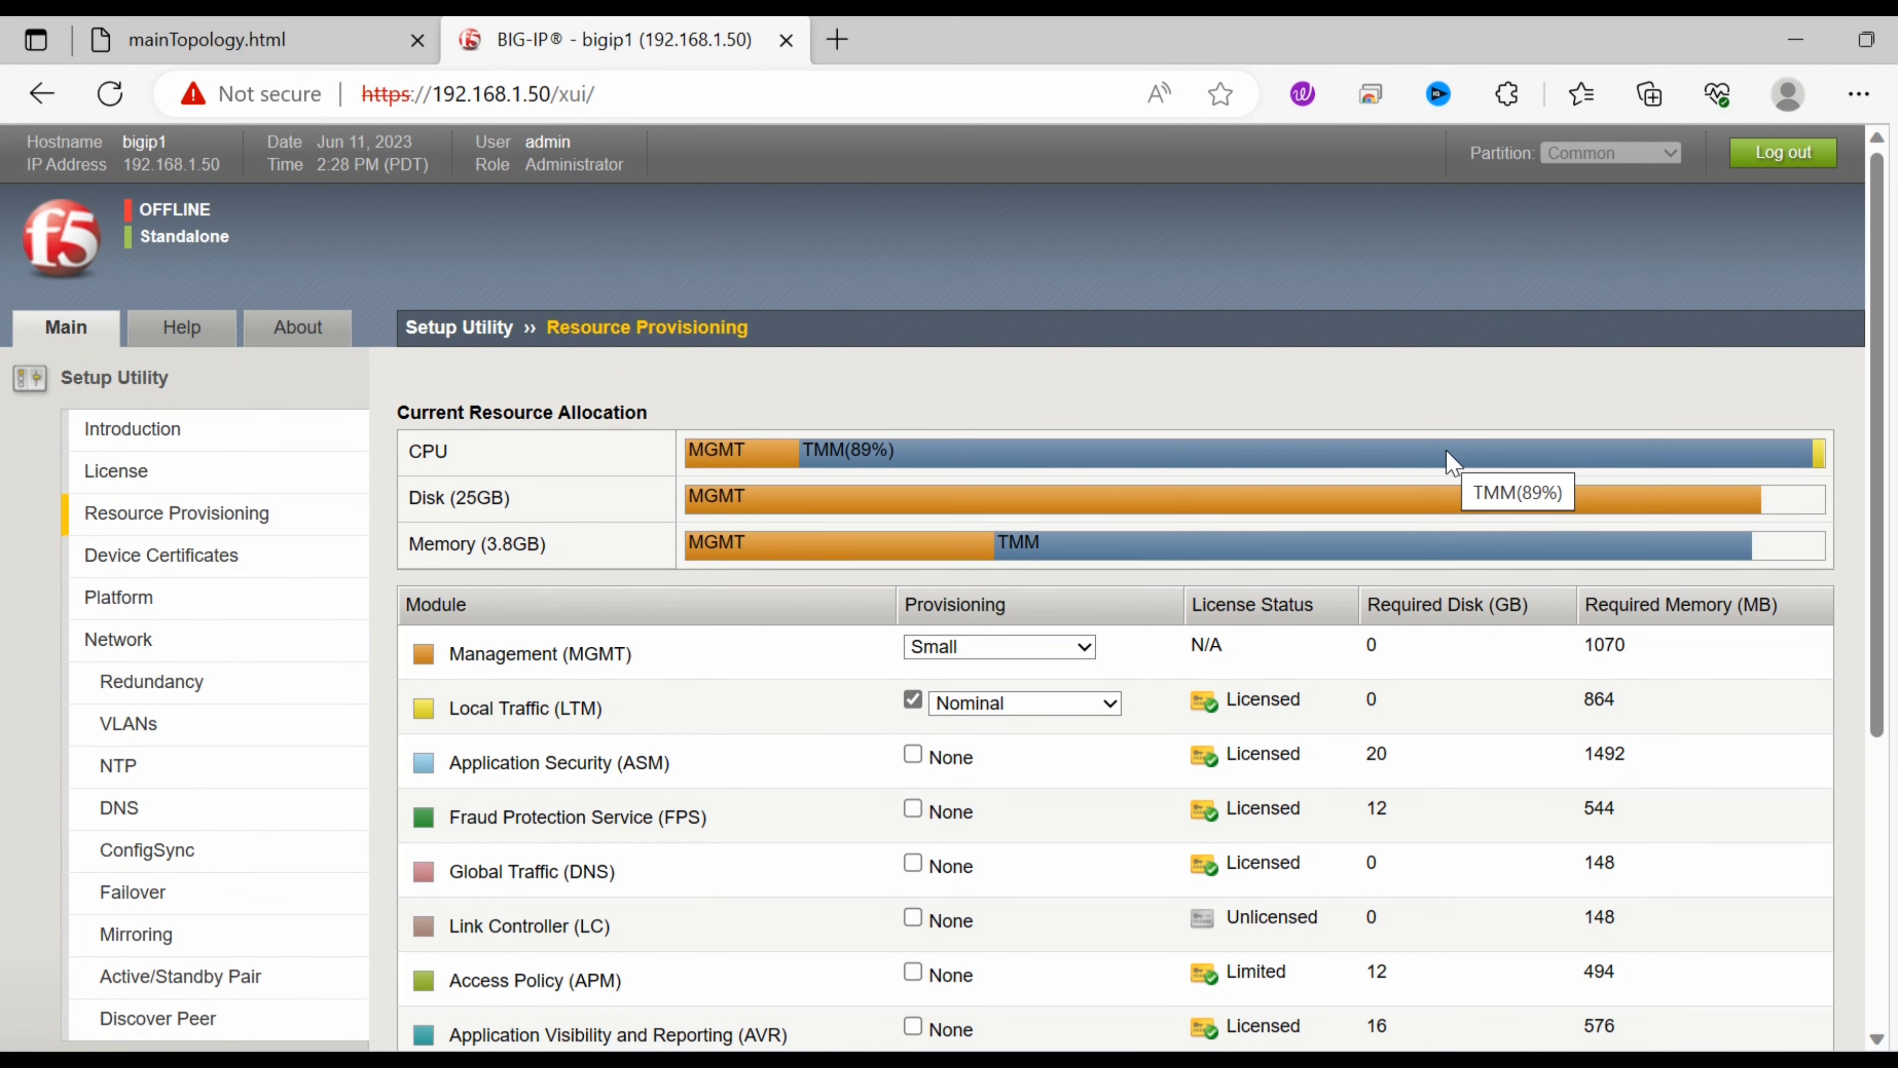
scroll(1847, 670, "down", 6)
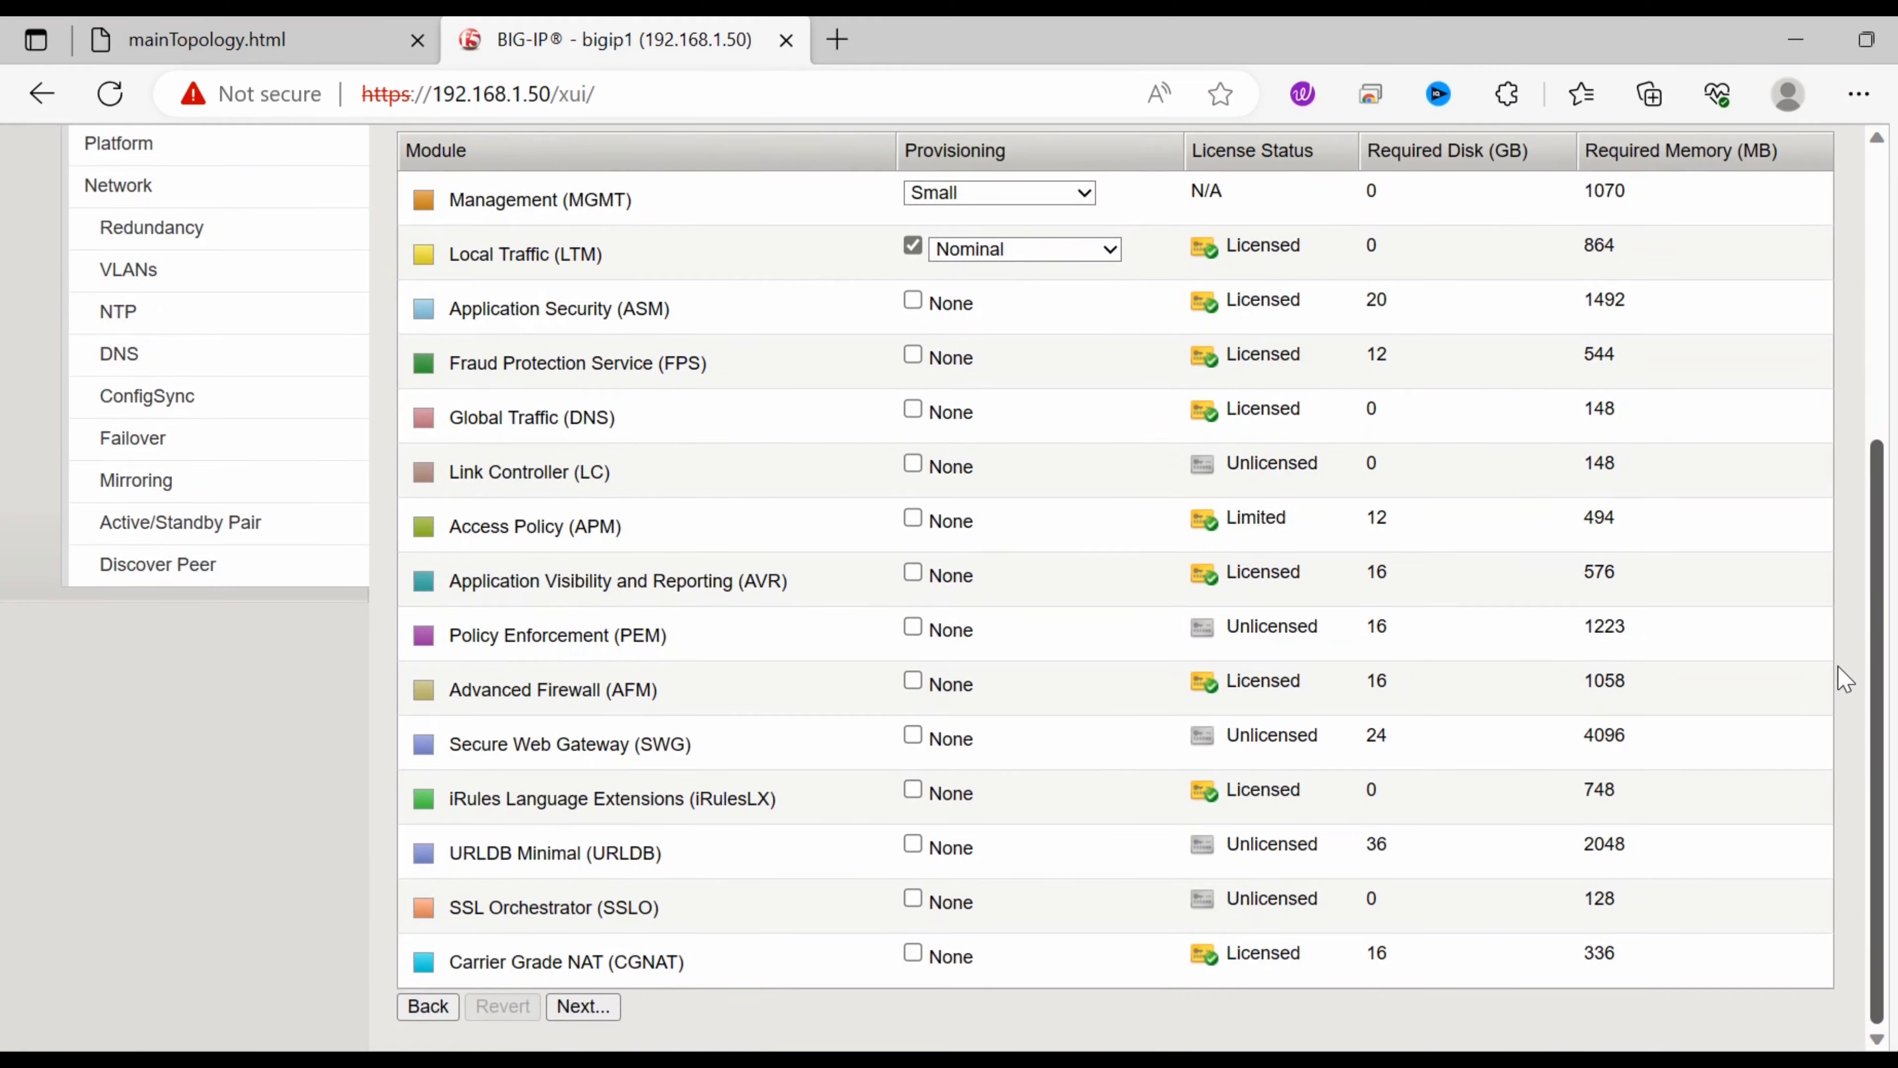
scroll(1848, 669, "up", 1)
scroll(1846, 714, "down", 1)
scroll(1846, 673, "up", 2)
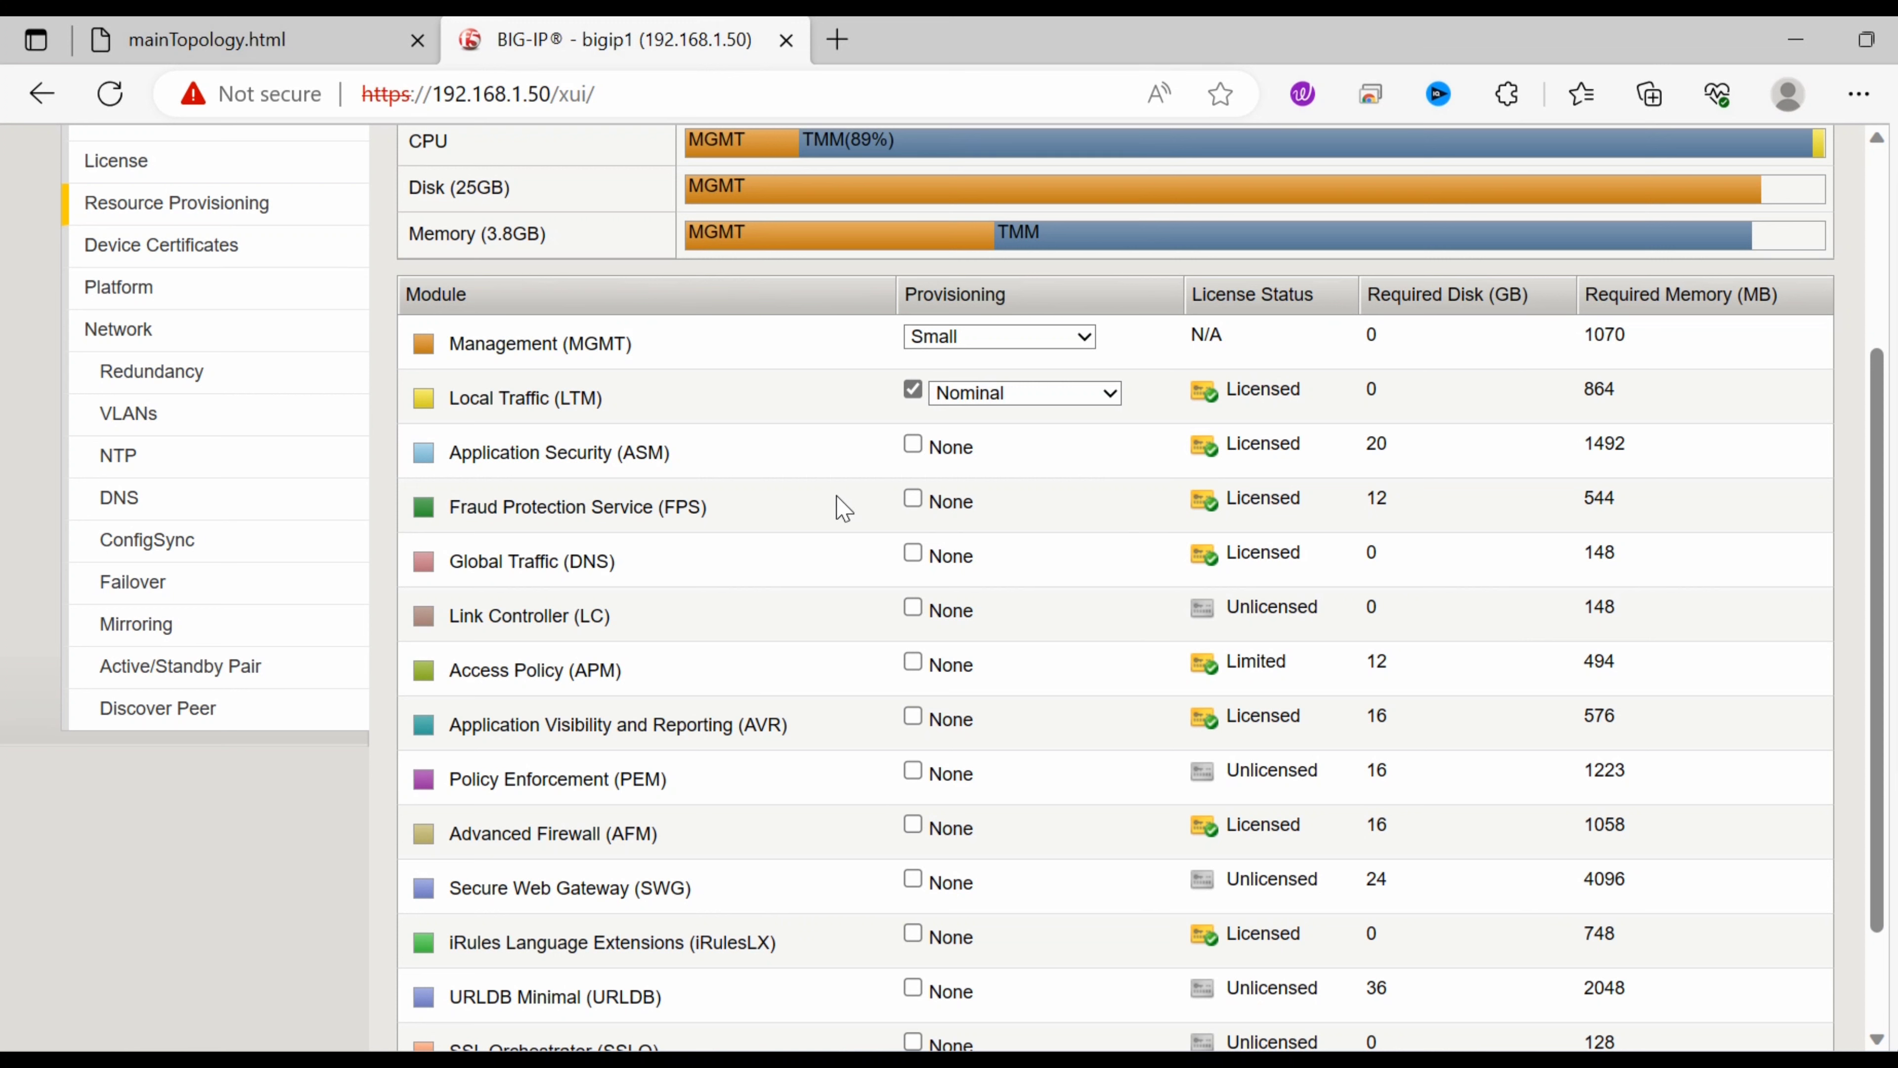
Keep Local Traffic (LTM) at Nominal and Management at Small, then submit provisioning.
left_click(1121, 404)
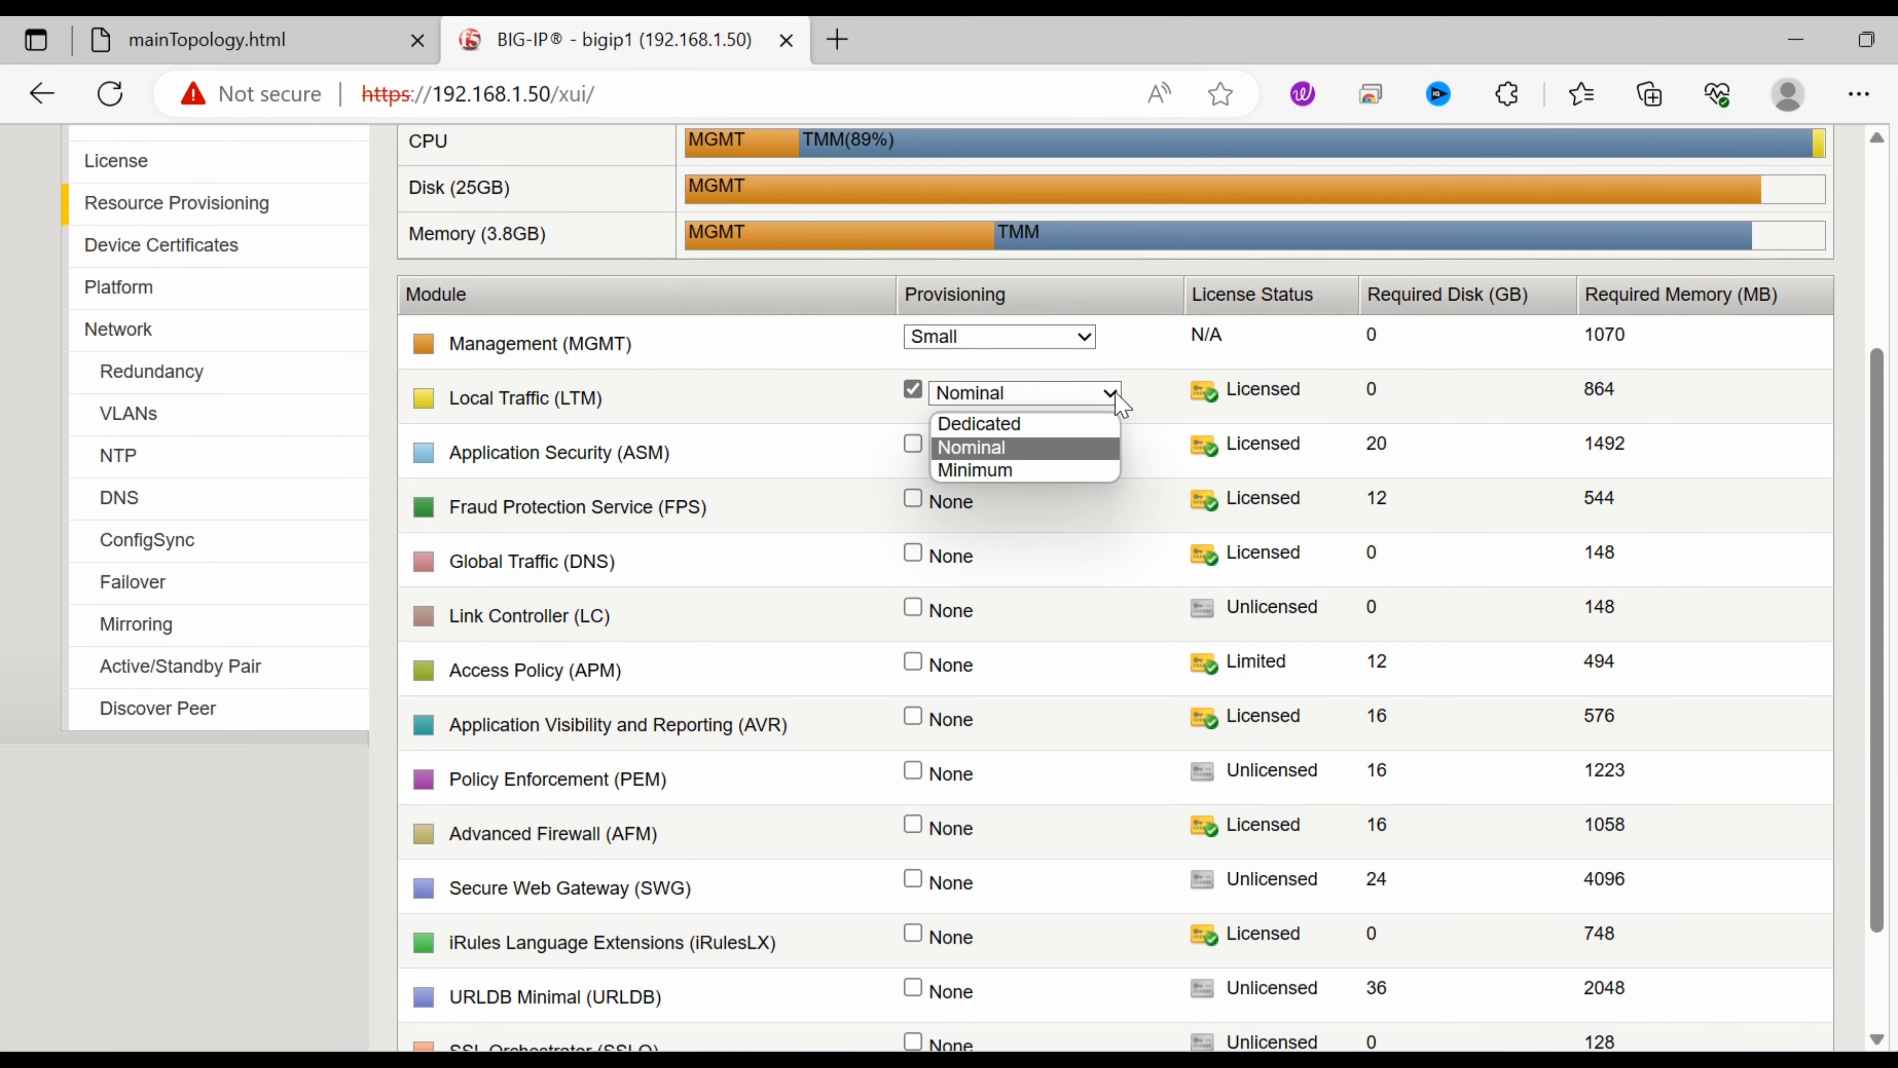
left_click(1121, 404)
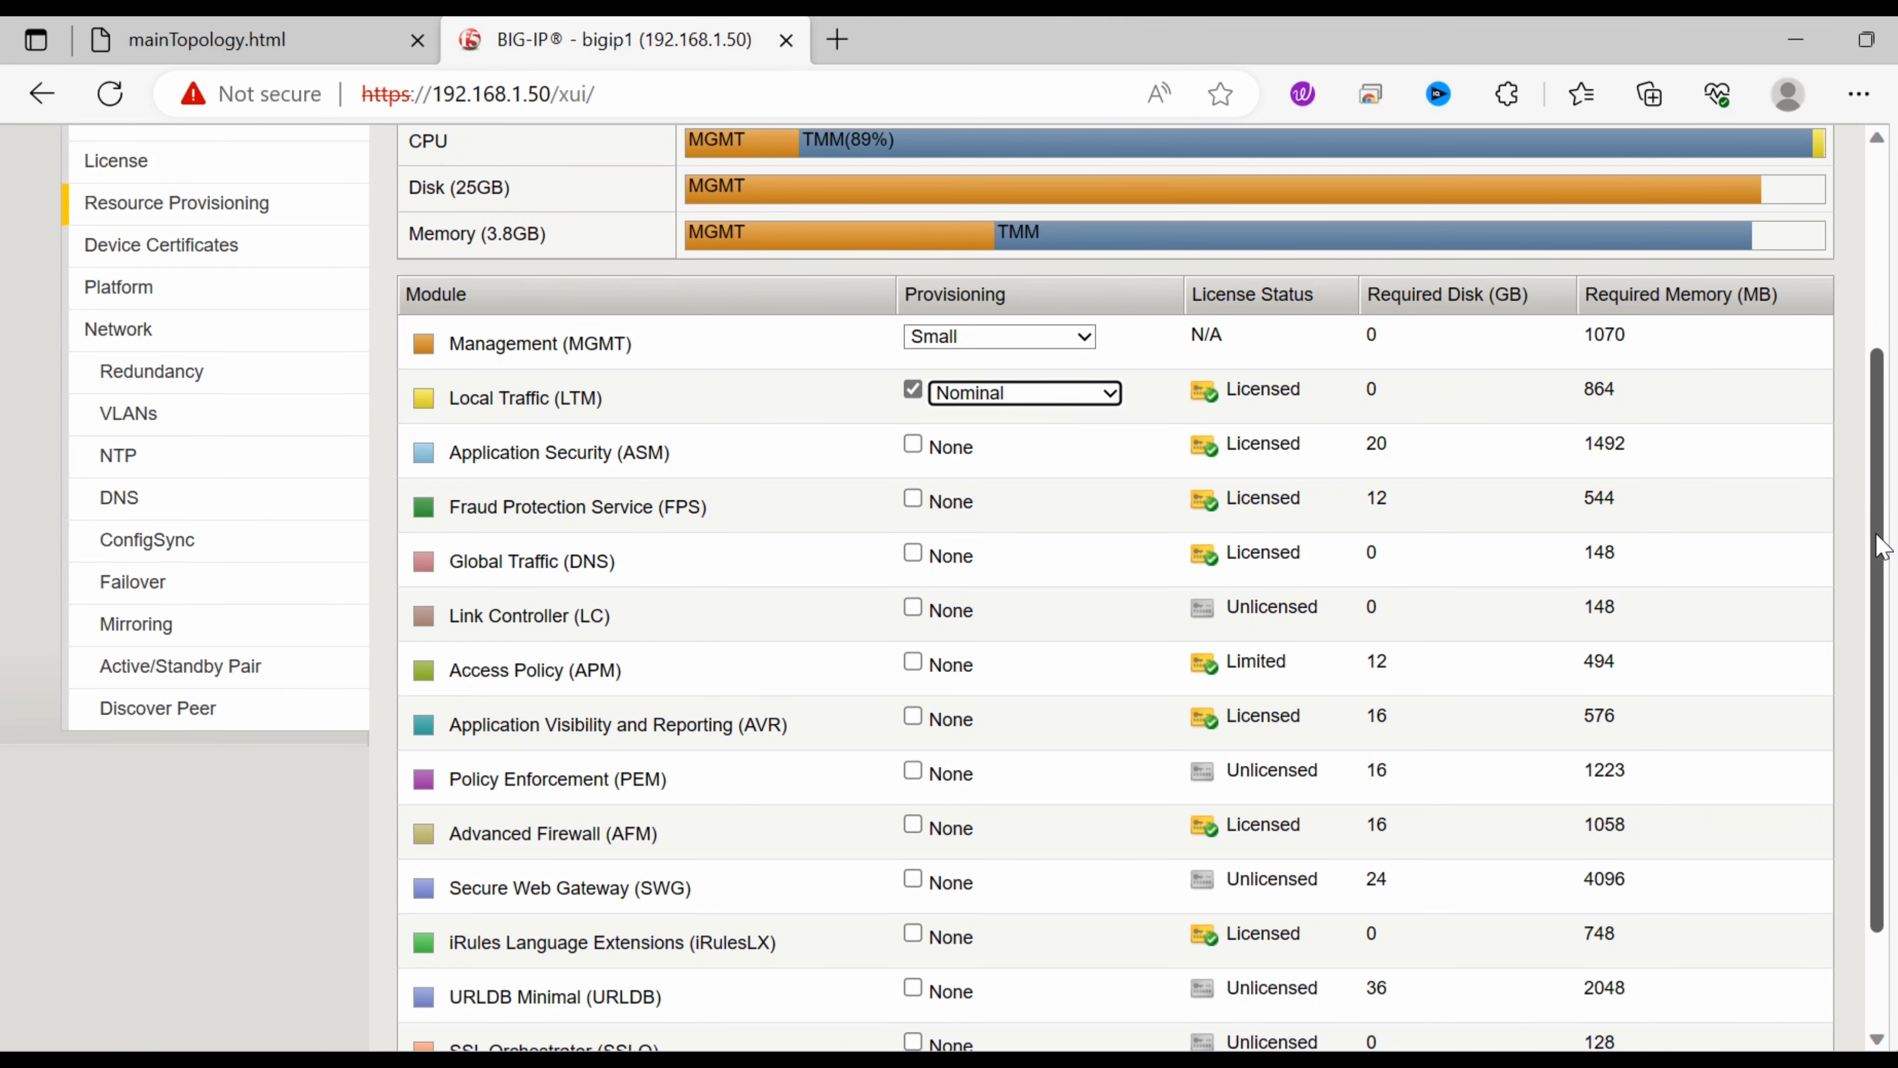
left_click_drag(1876, 534, 1877, 532)
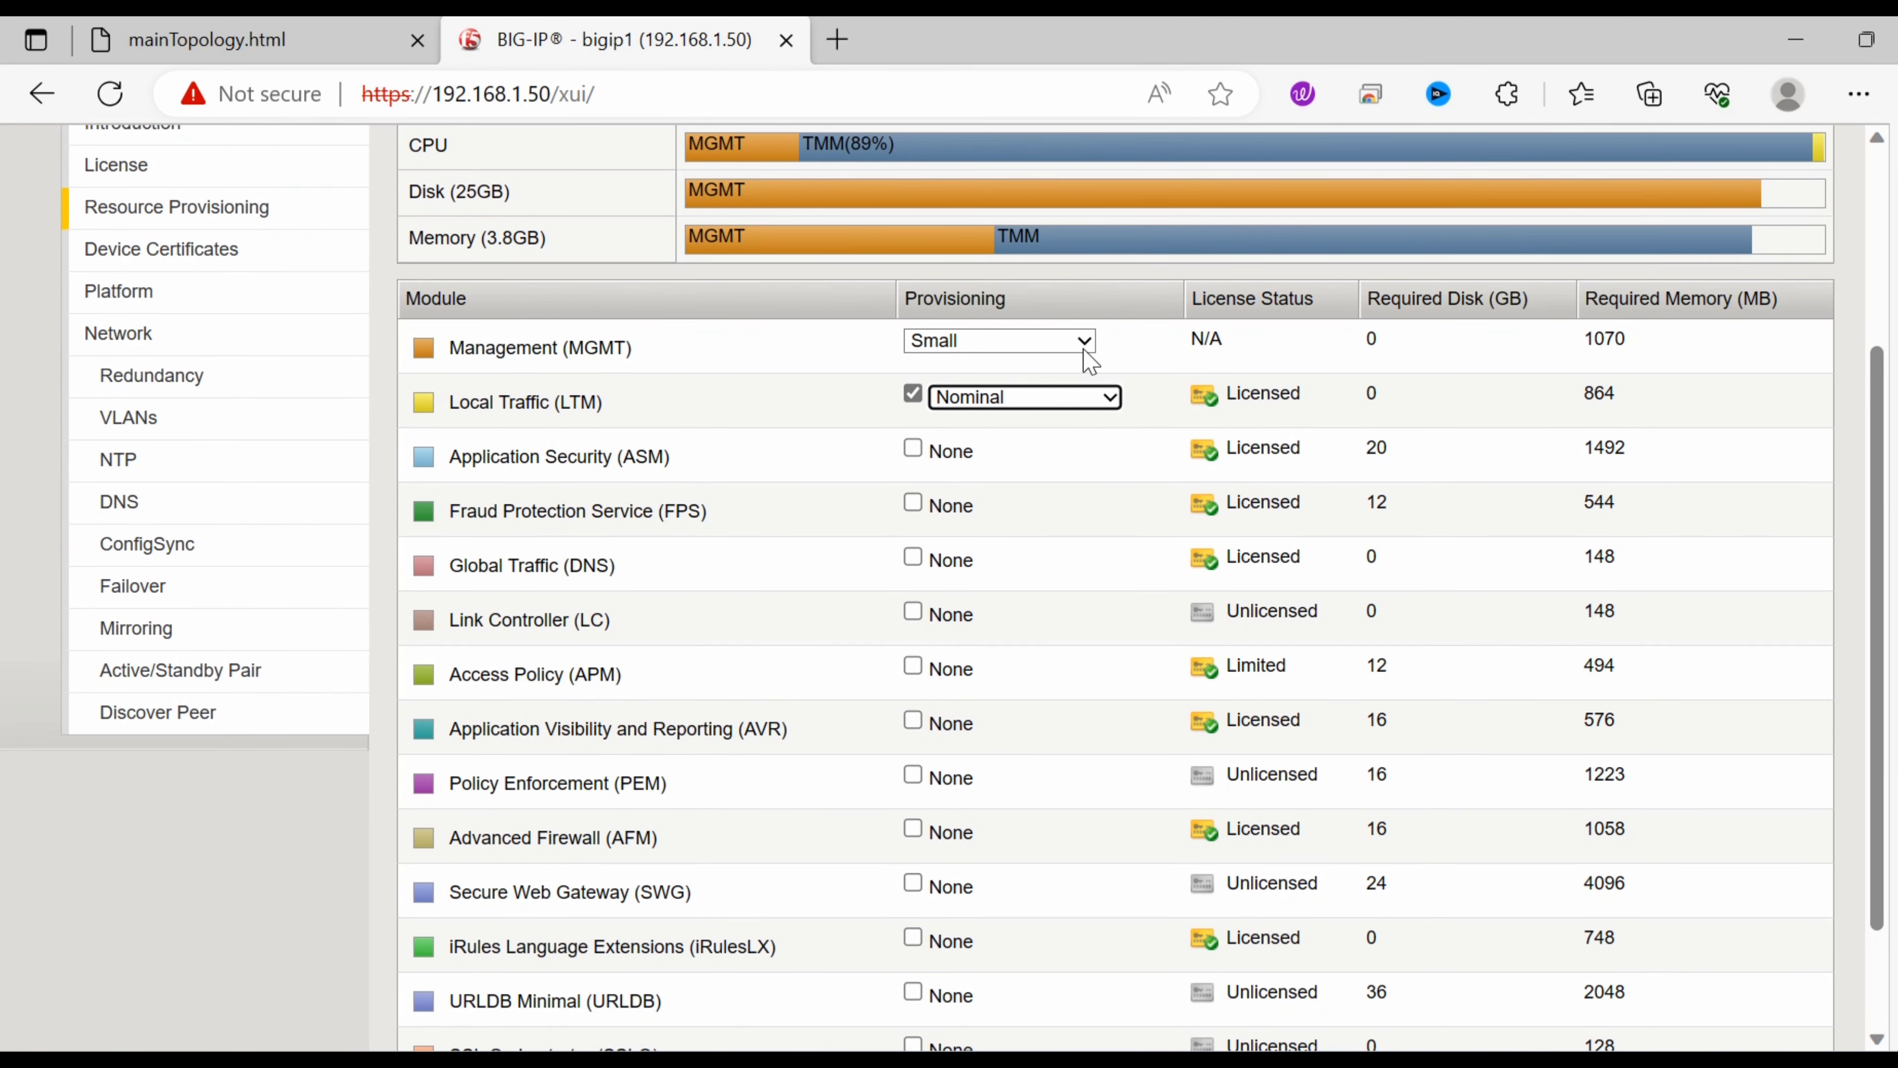
left_click(1090, 363)
left_click(1076, 359)
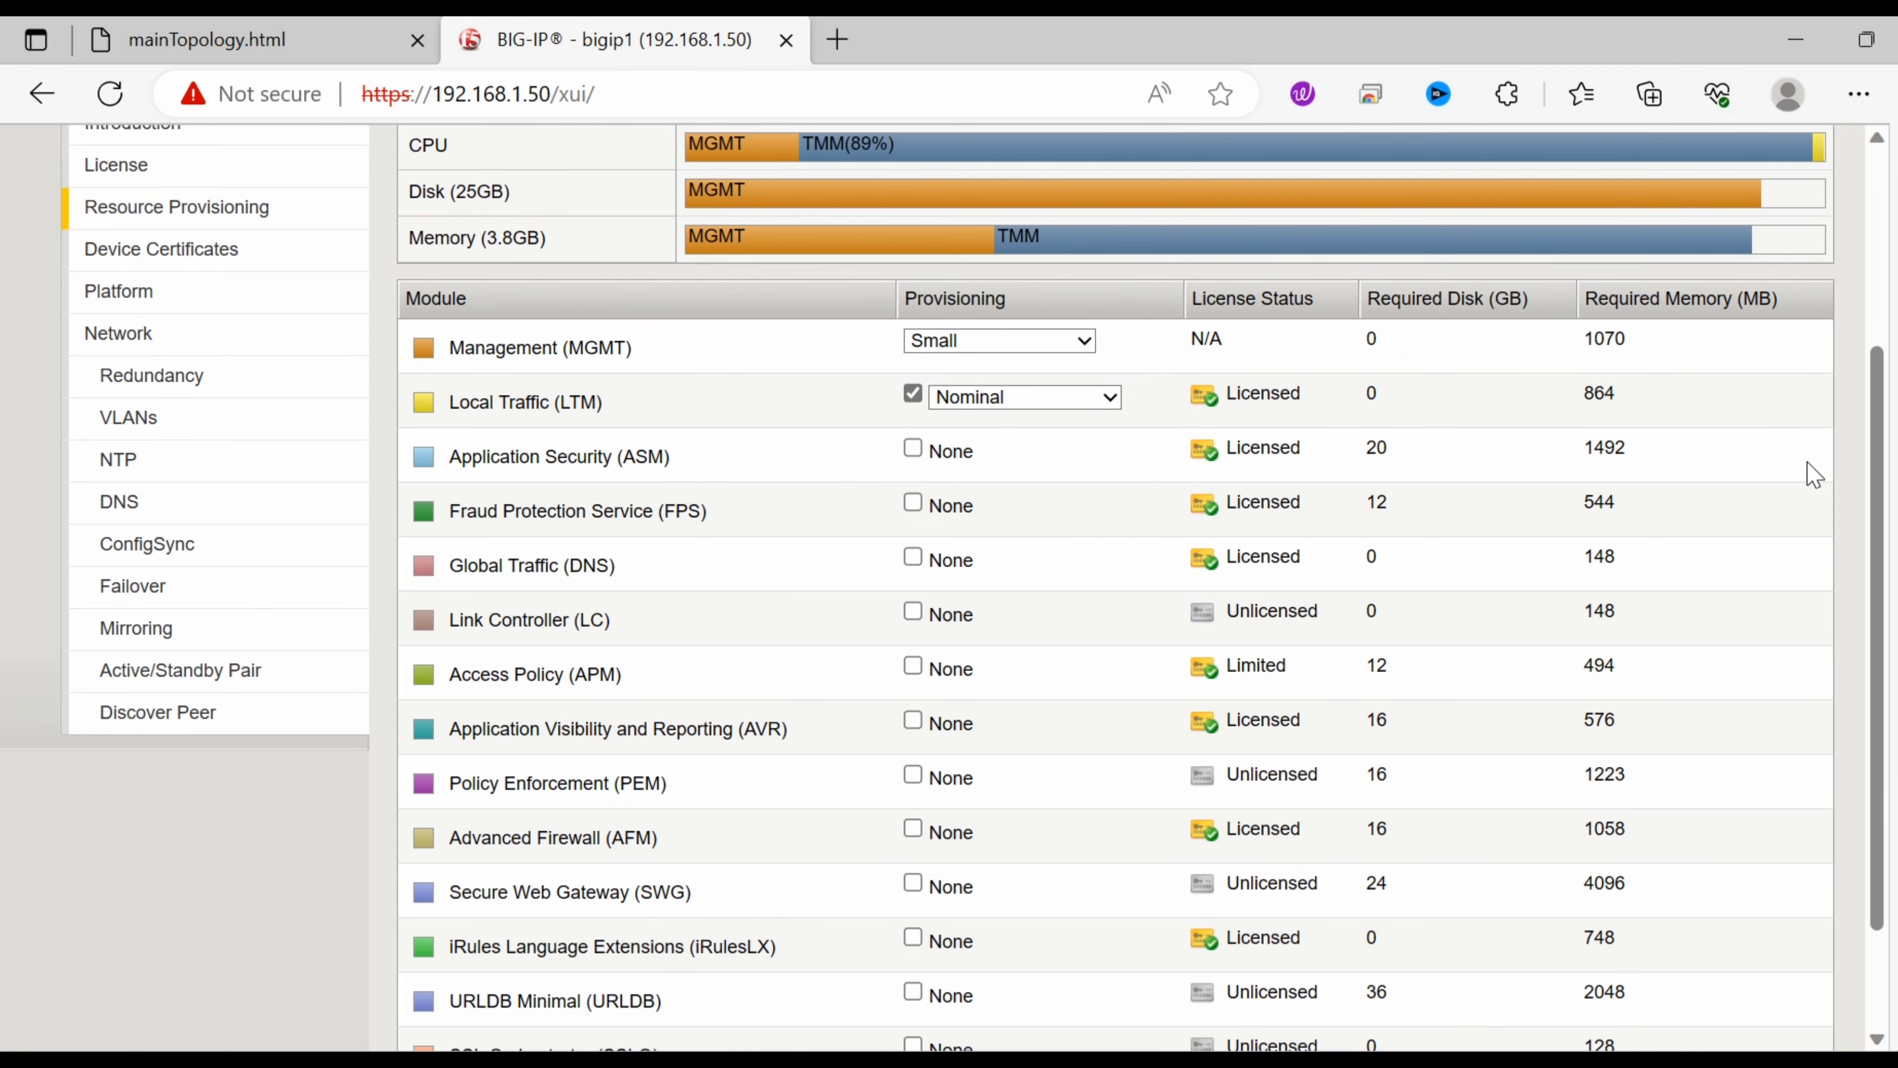
left_click_drag(1869, 457, 1869, 658)
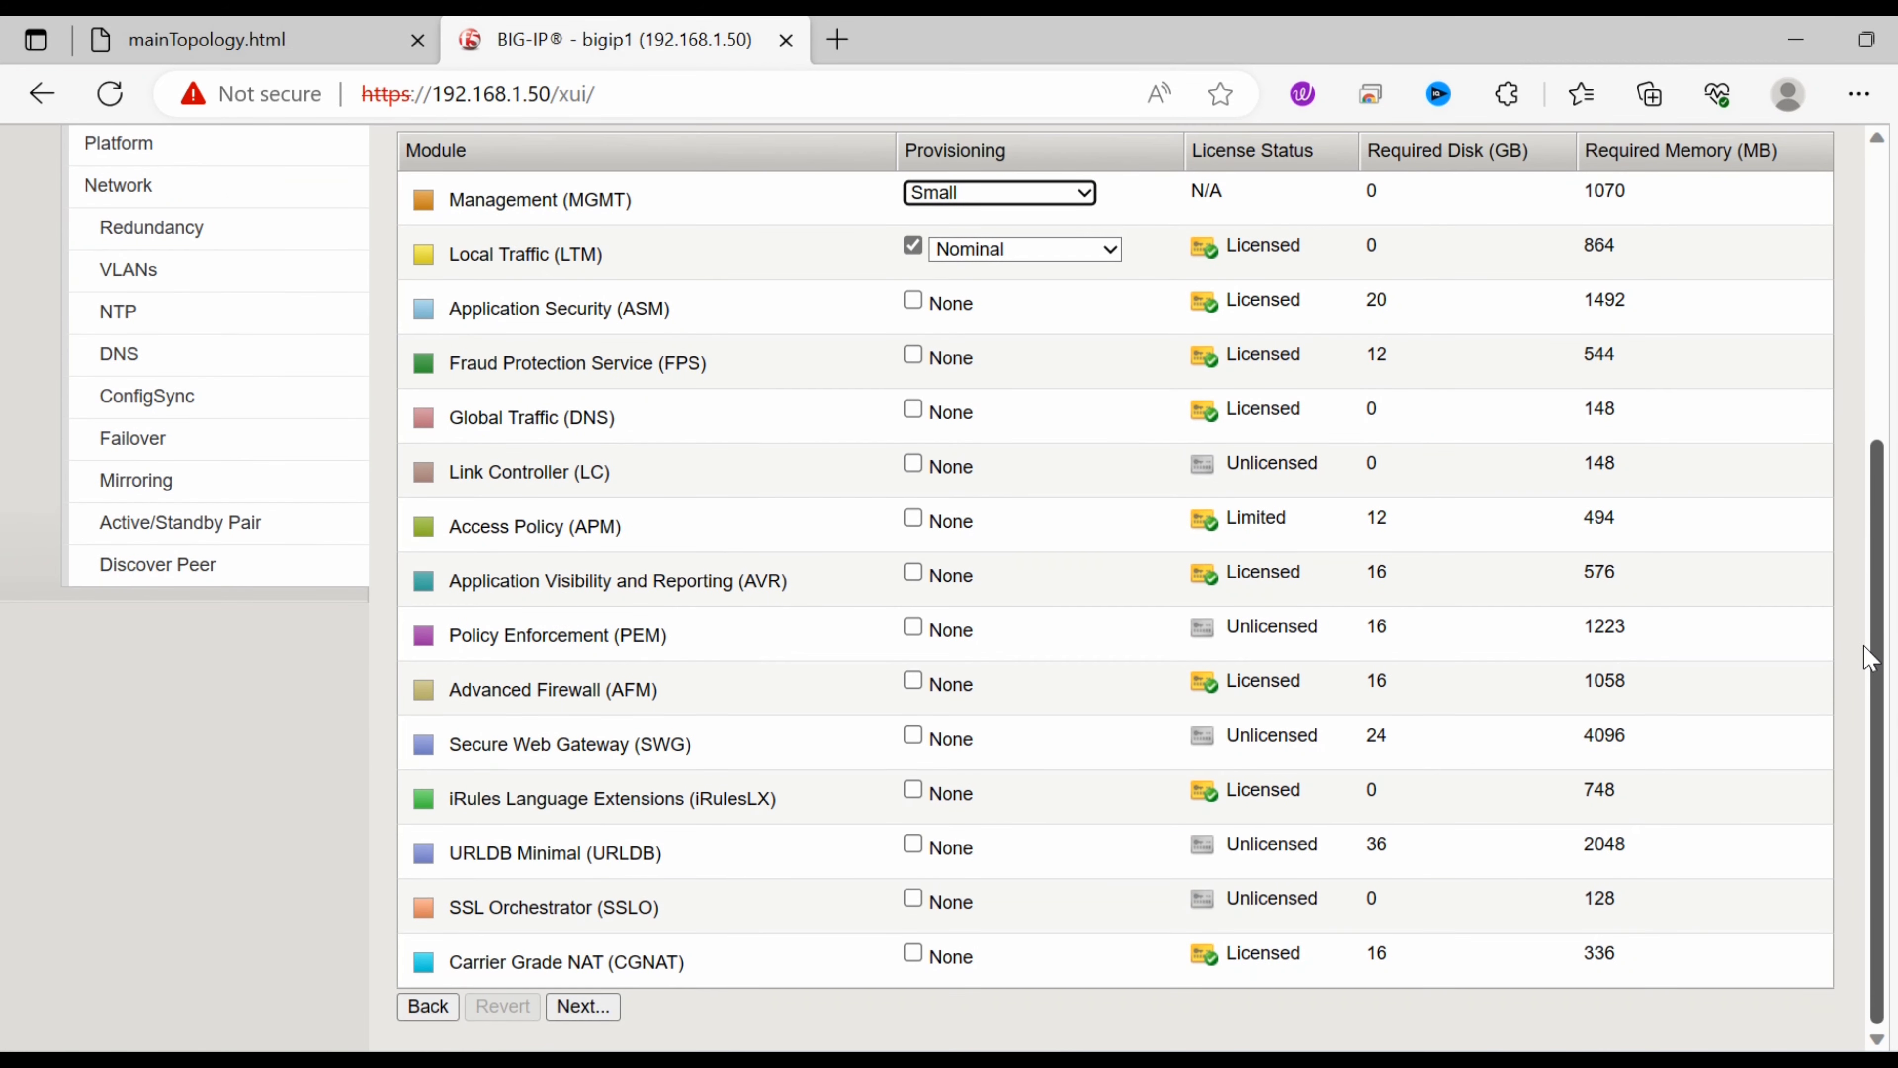
left_click(583, 1011)
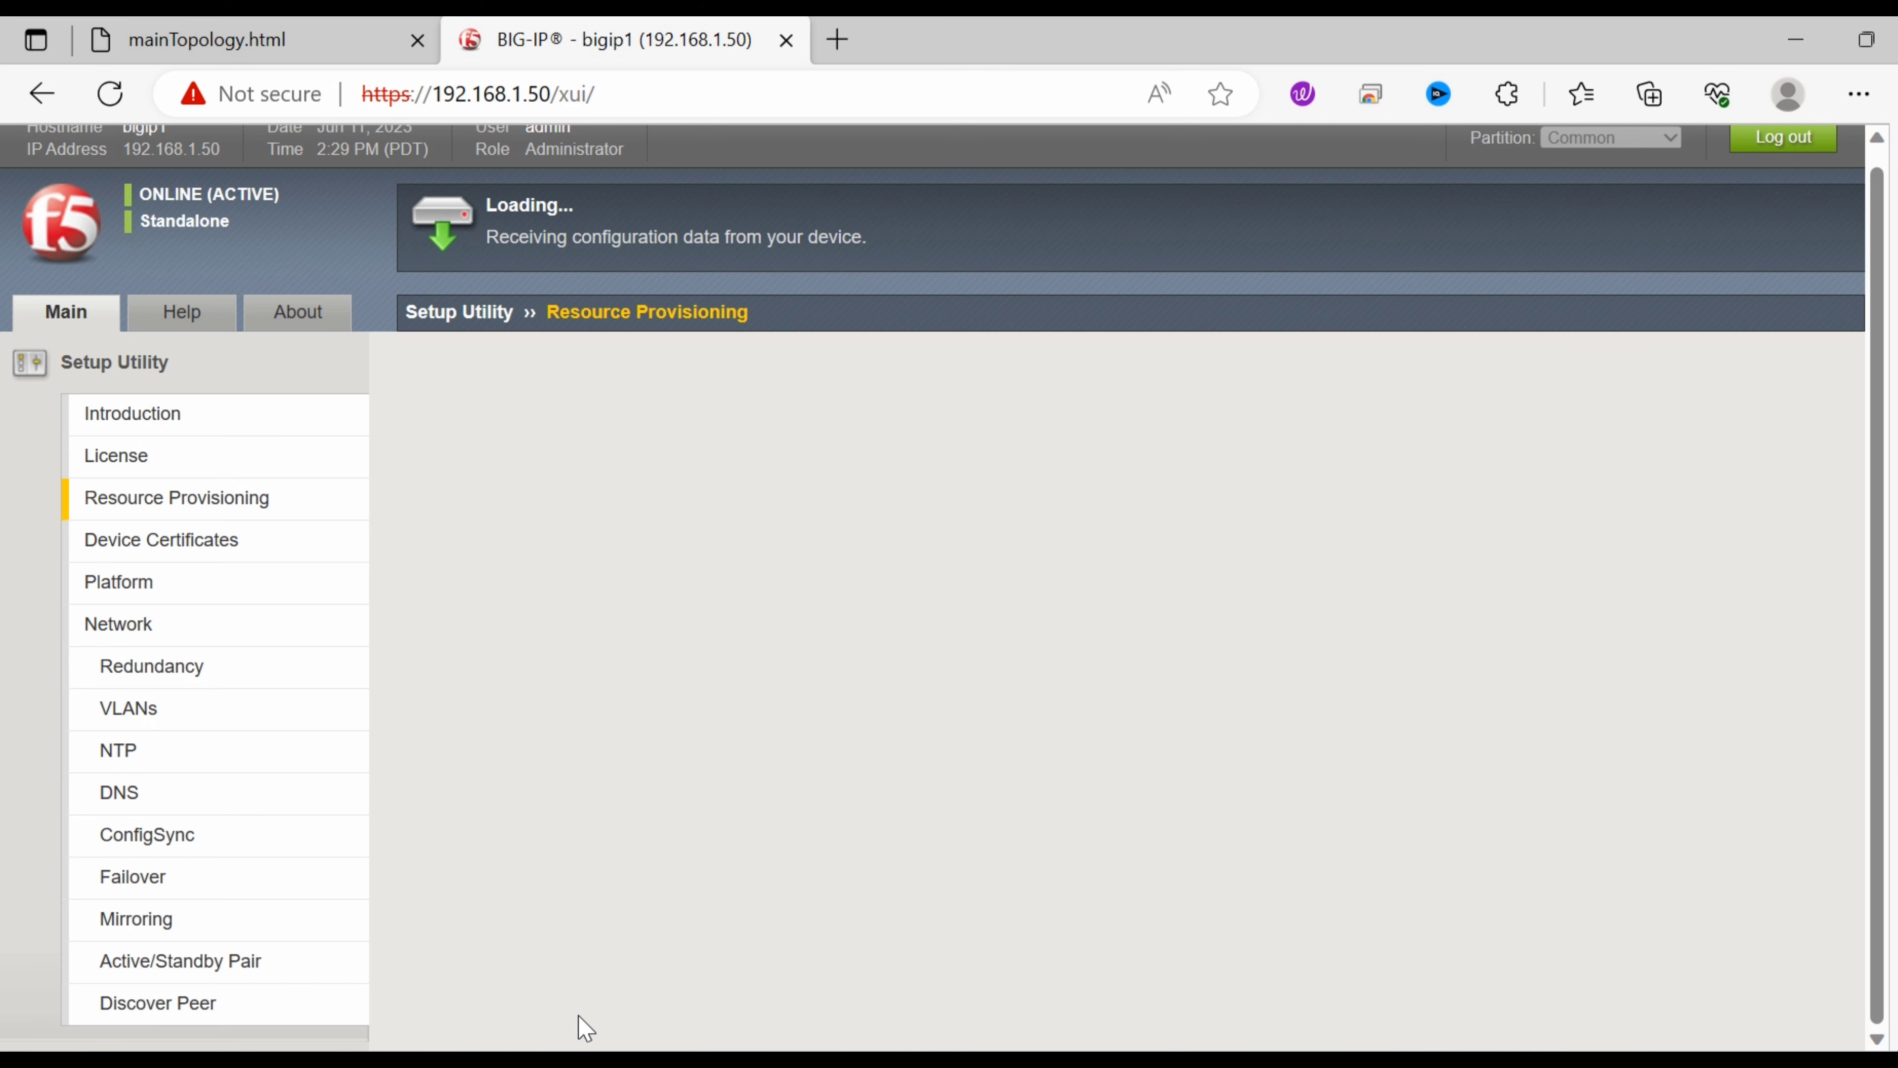
Review the server.crt expiry date and fingerprint hash type, then continue to the Platform page.
scroll(585, 1029, "down", 1)
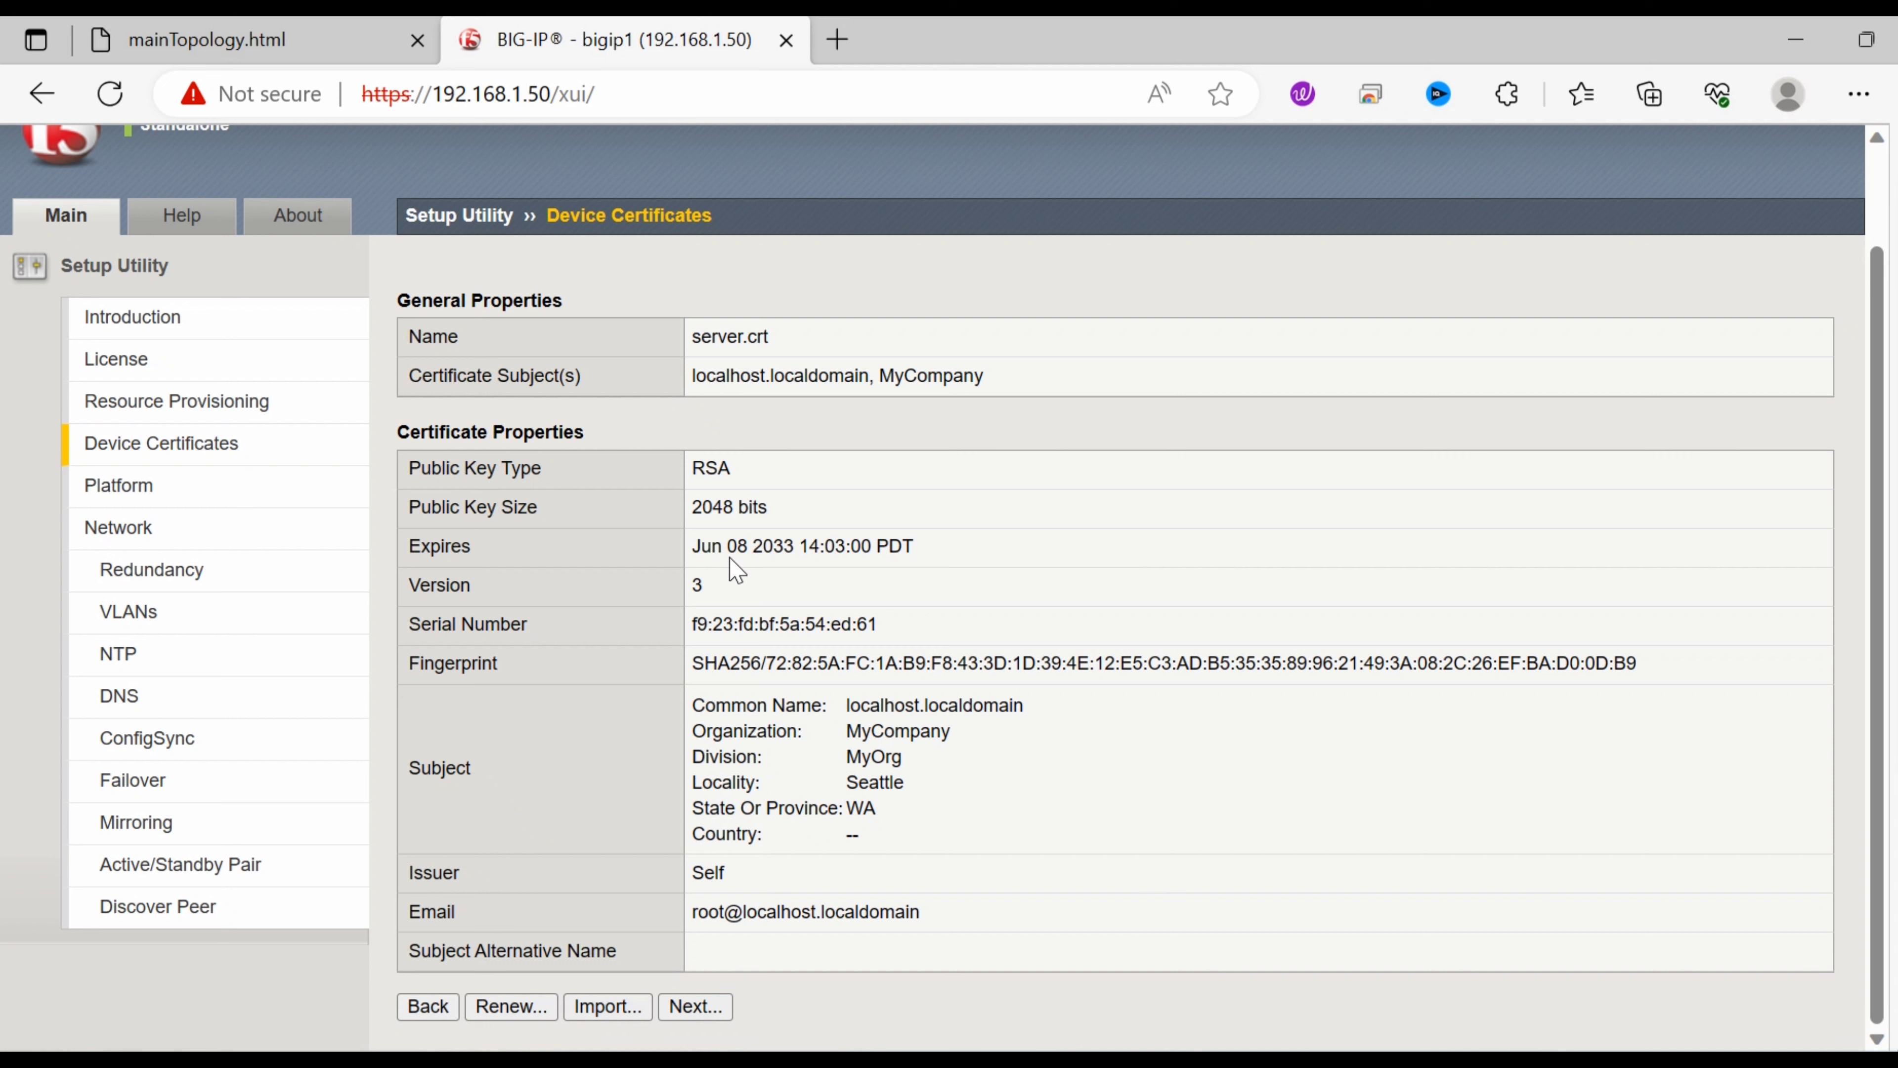
left_click_drag(693, 546, 809, 570)
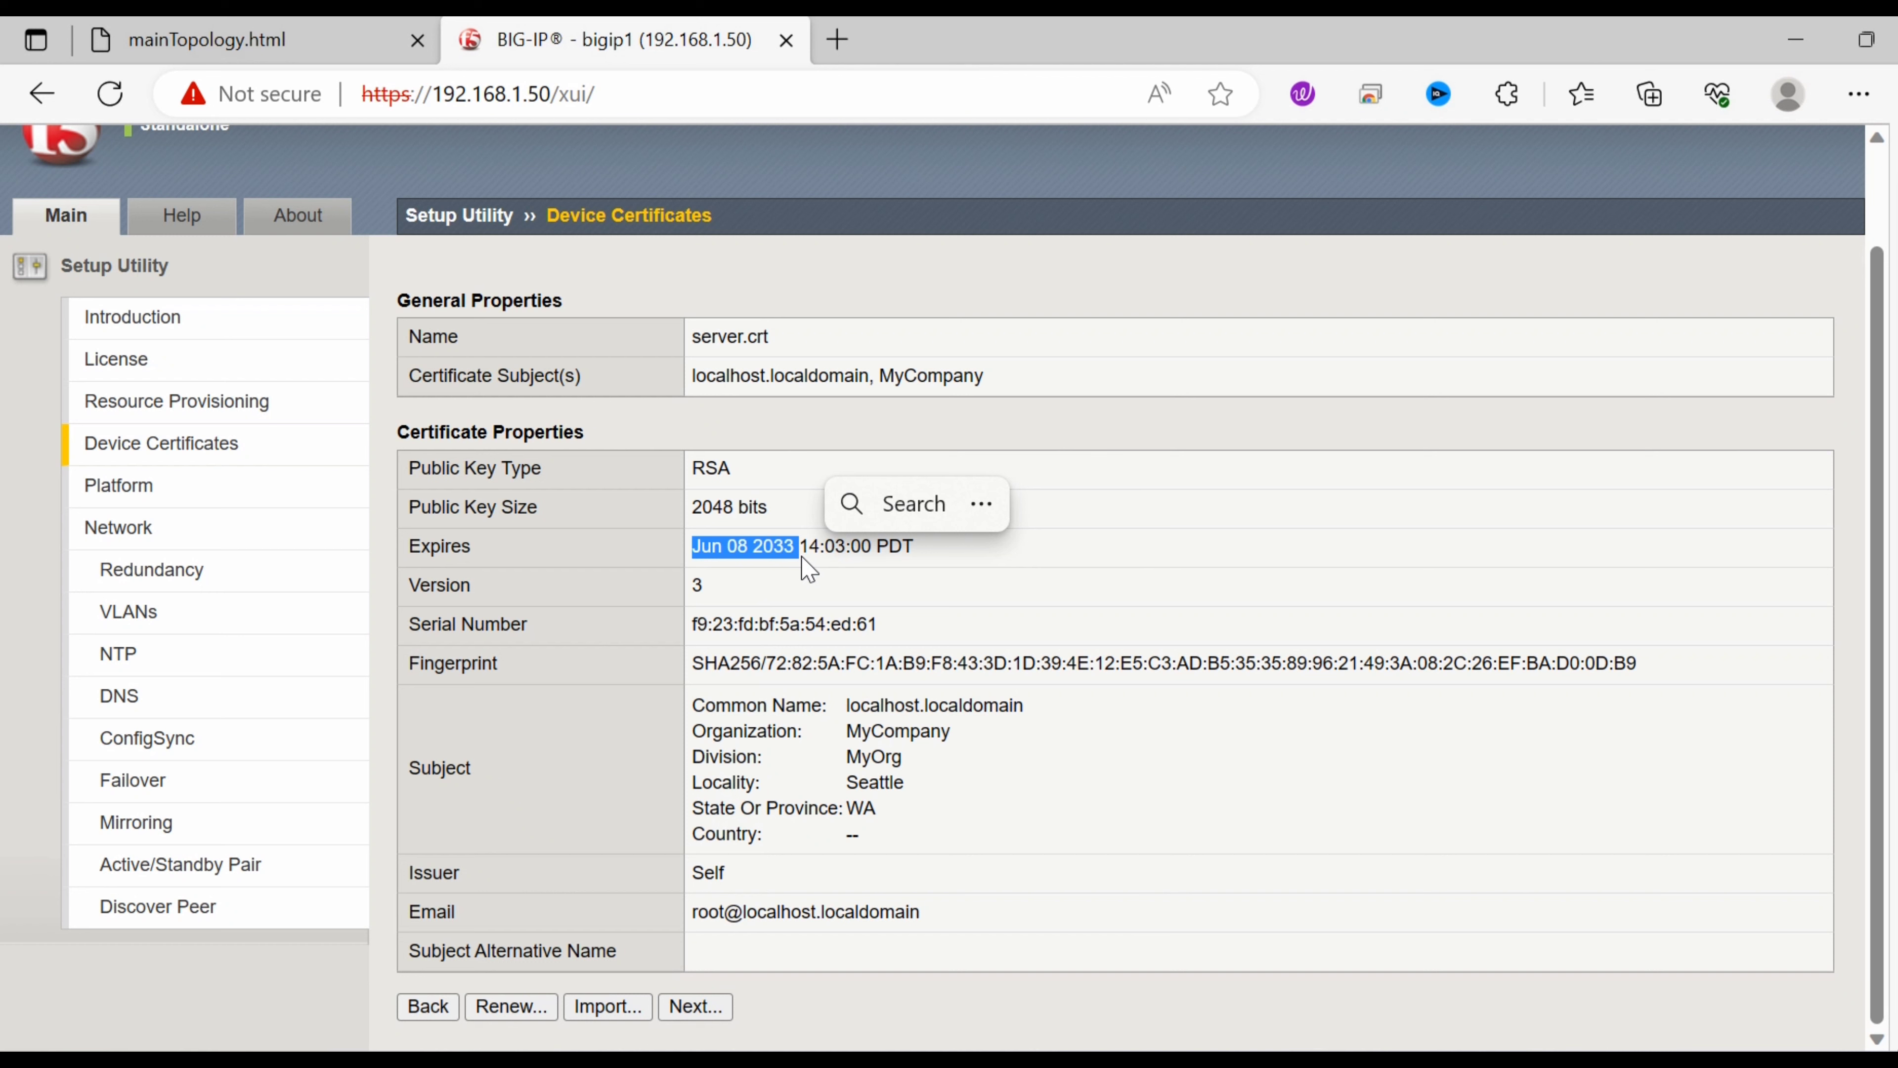
left_click(1098, 657)
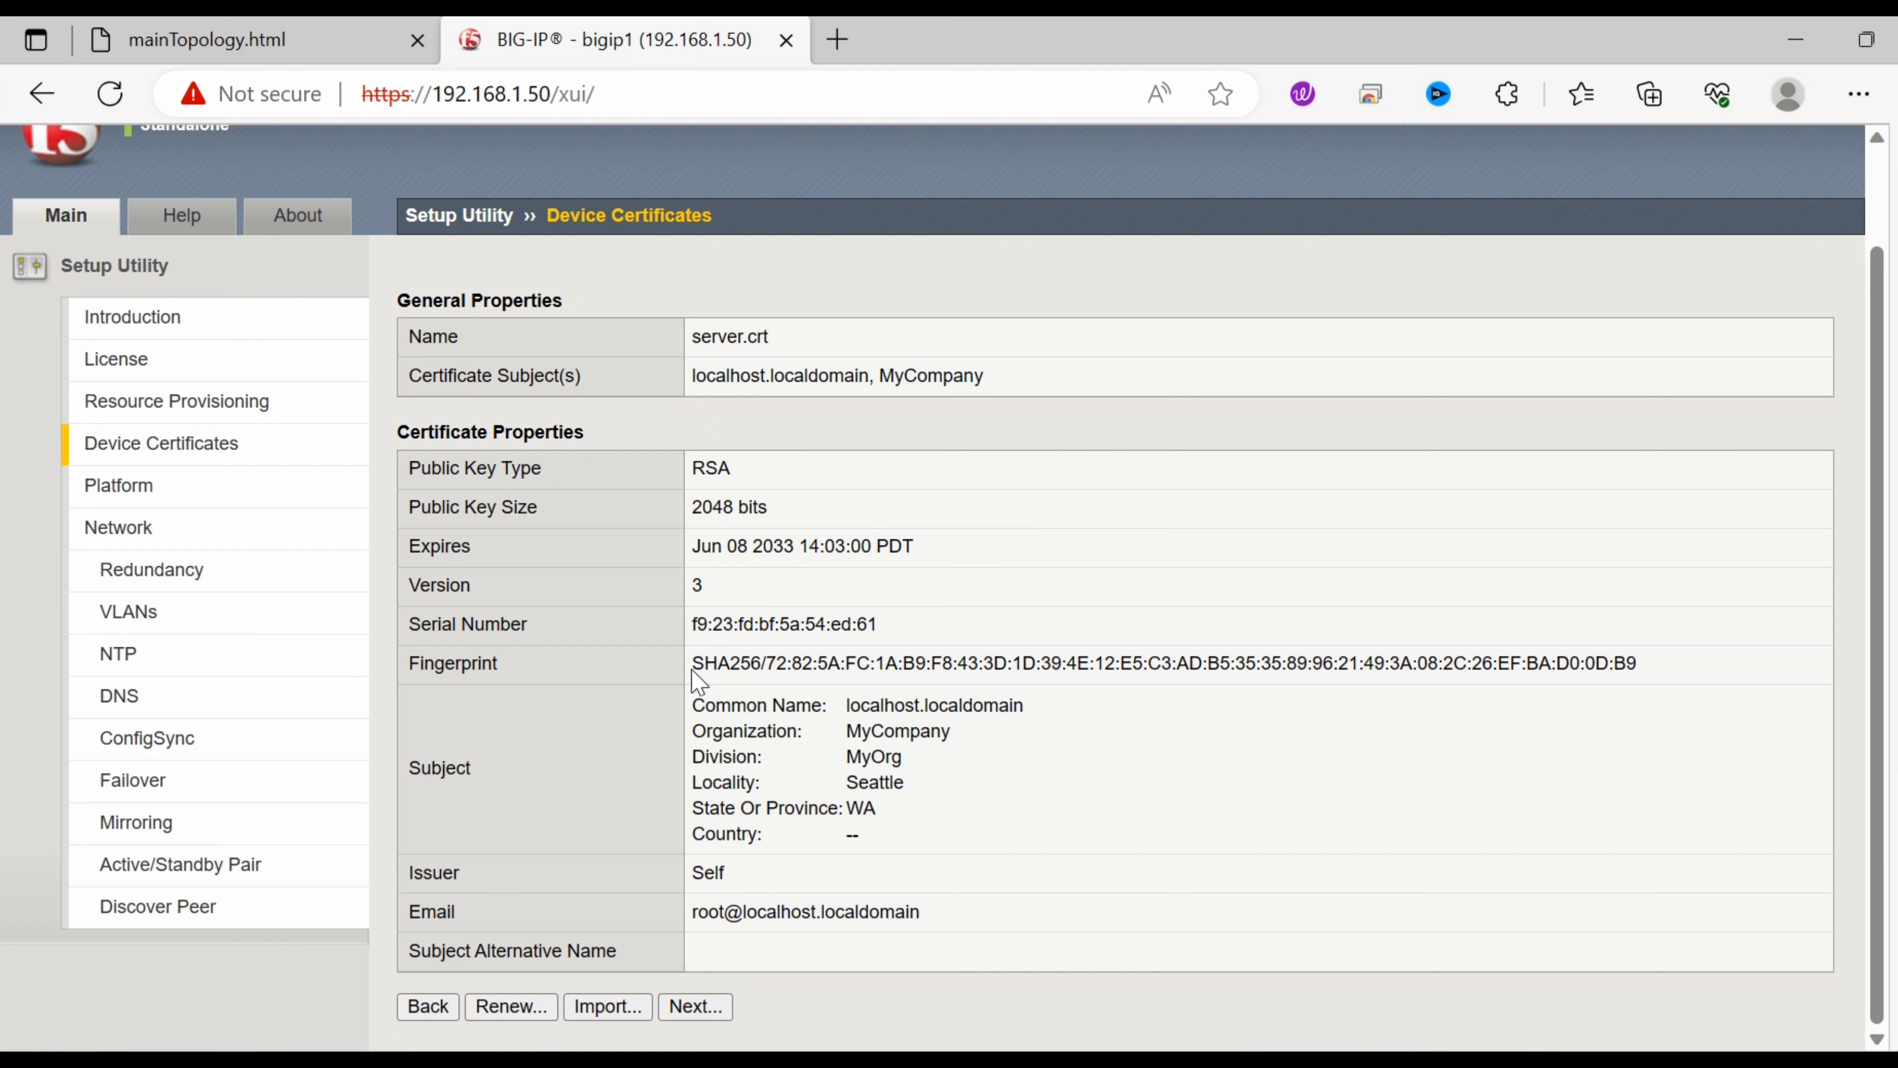
left_click_drag(693, 669, 771, 671)
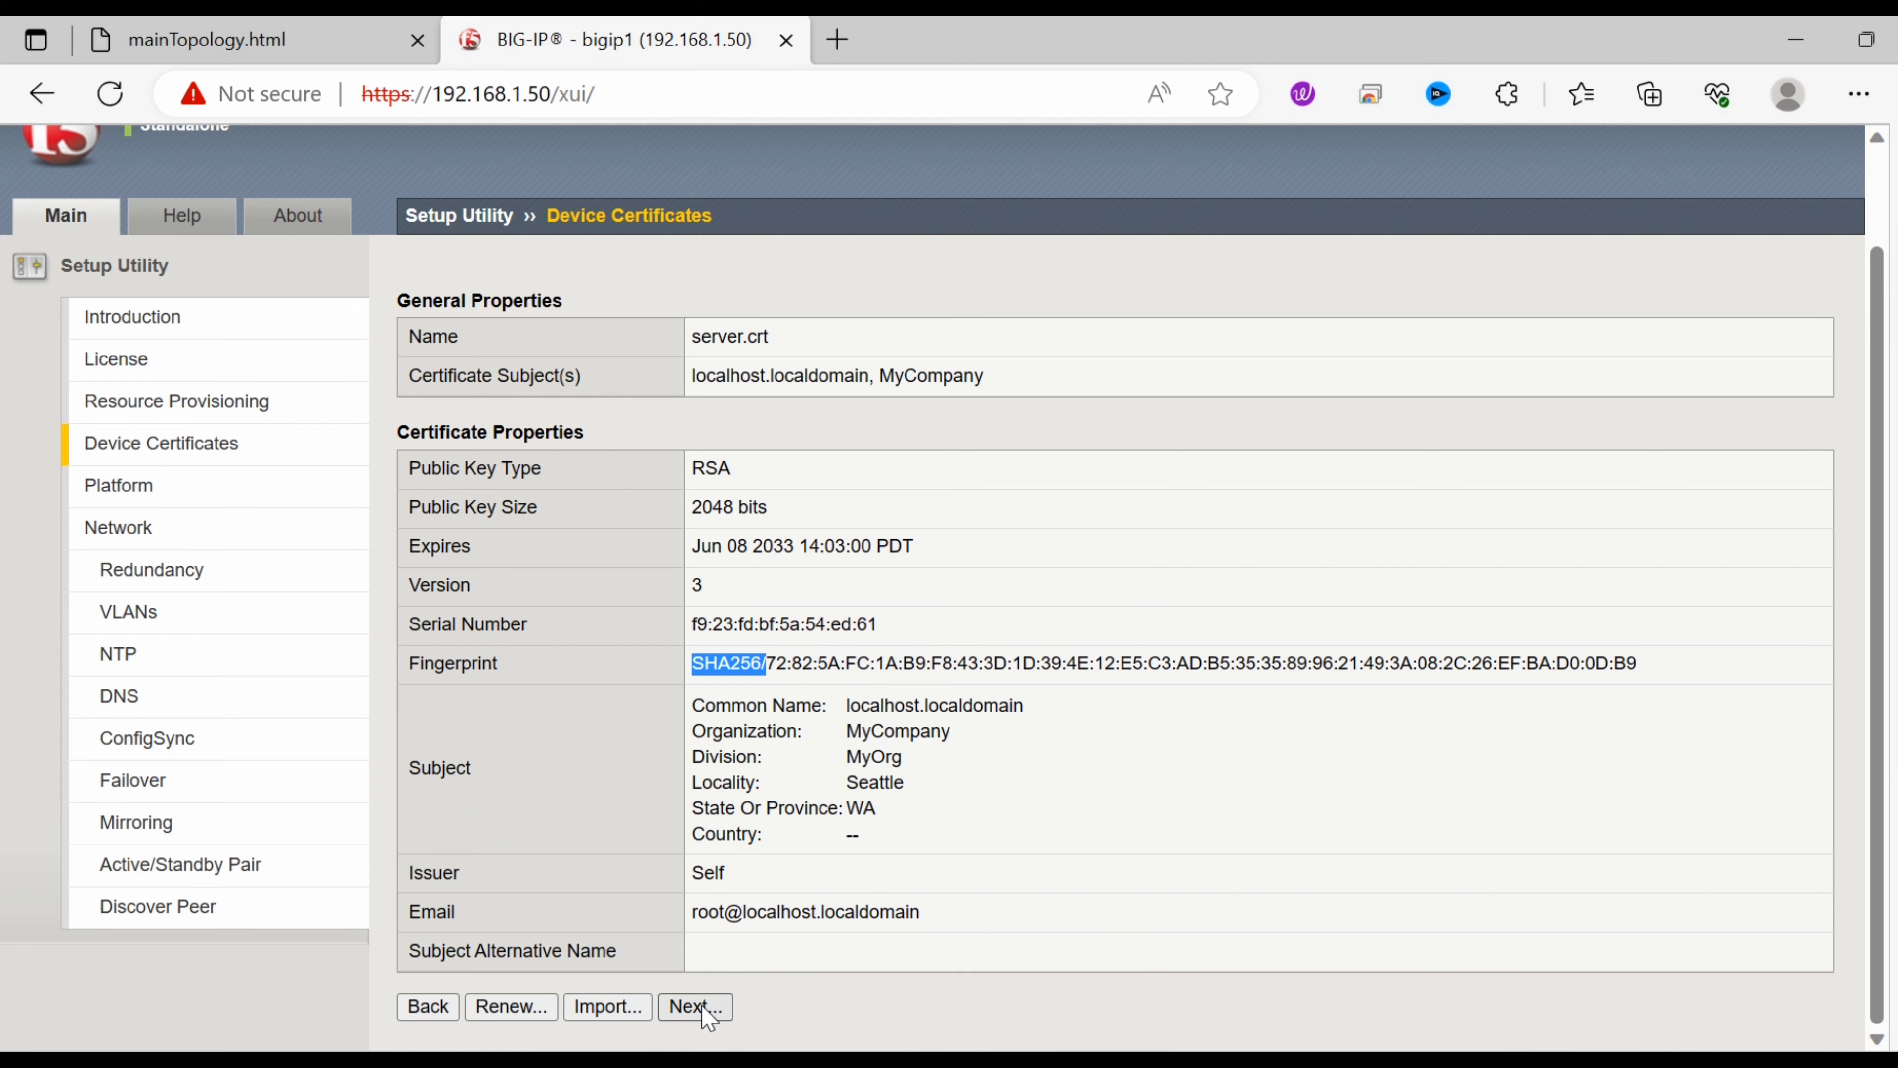
left_click(717, 1004)
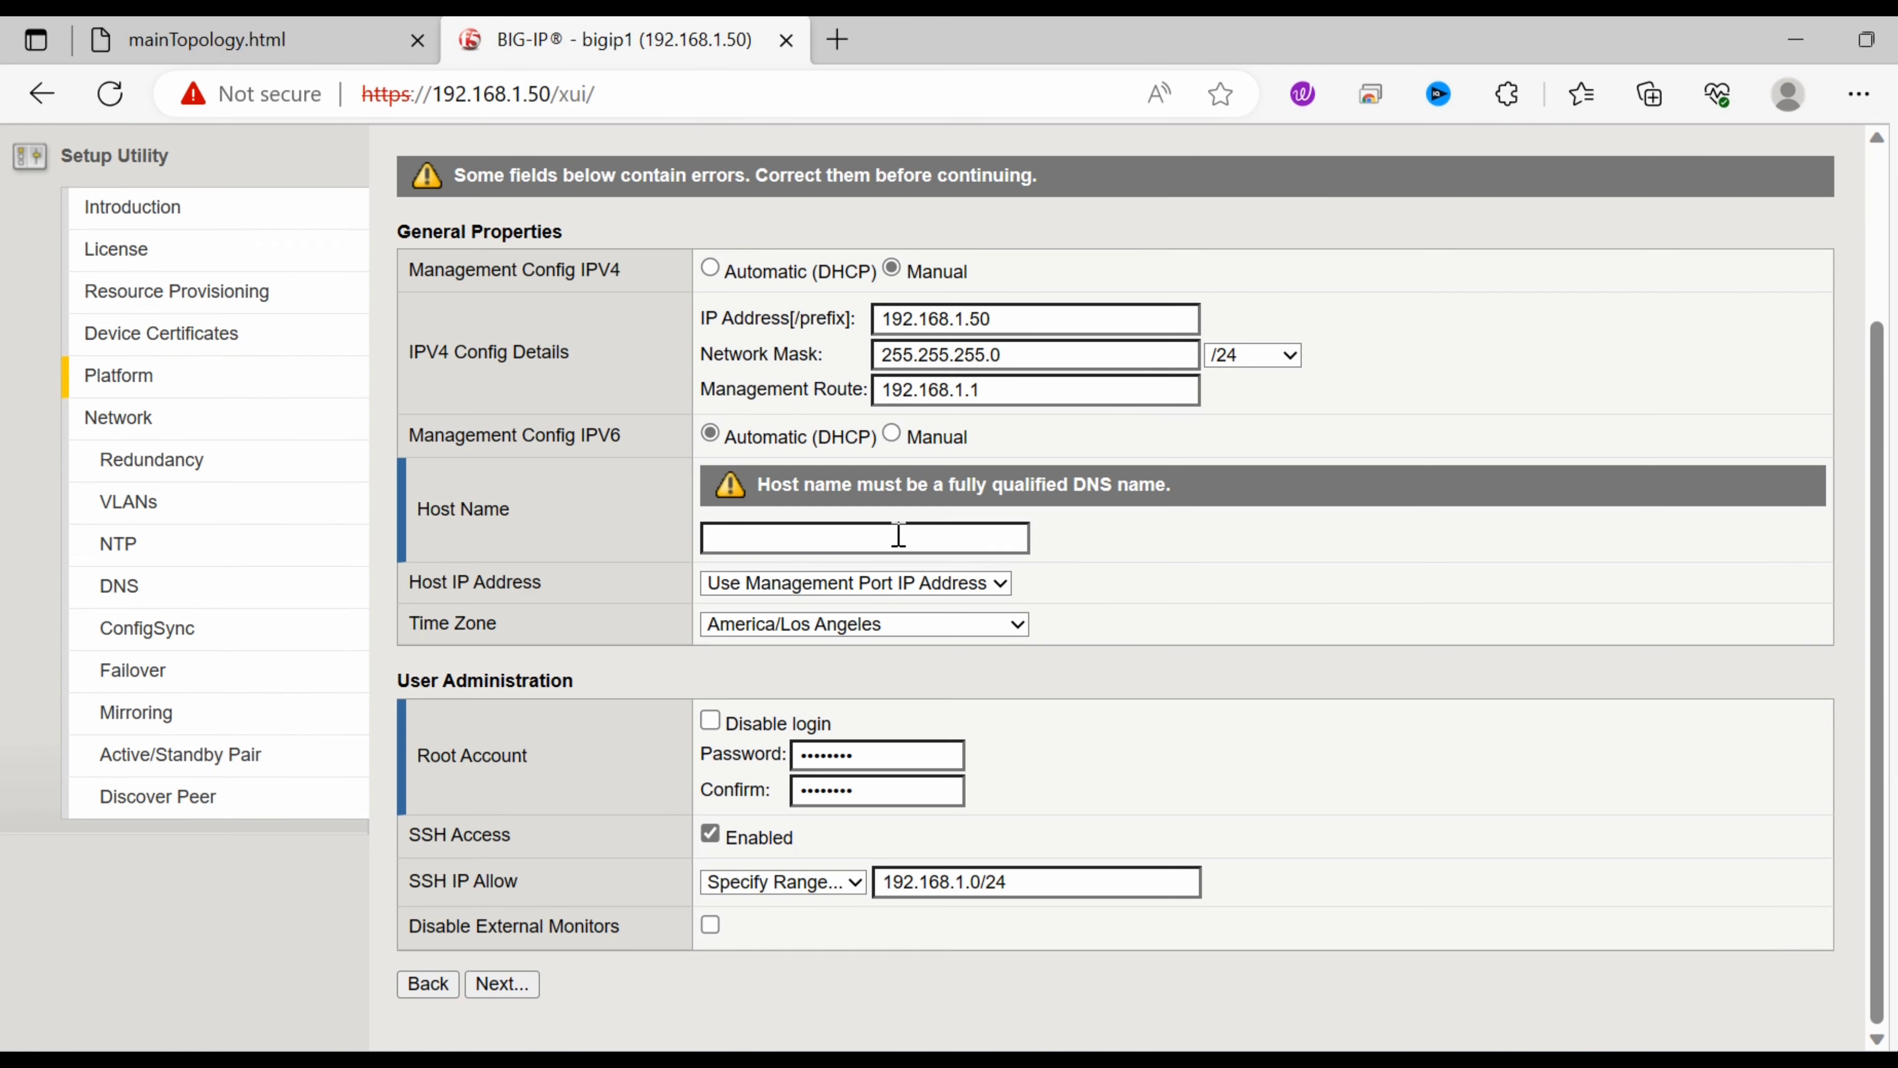
left_click(898, 537)
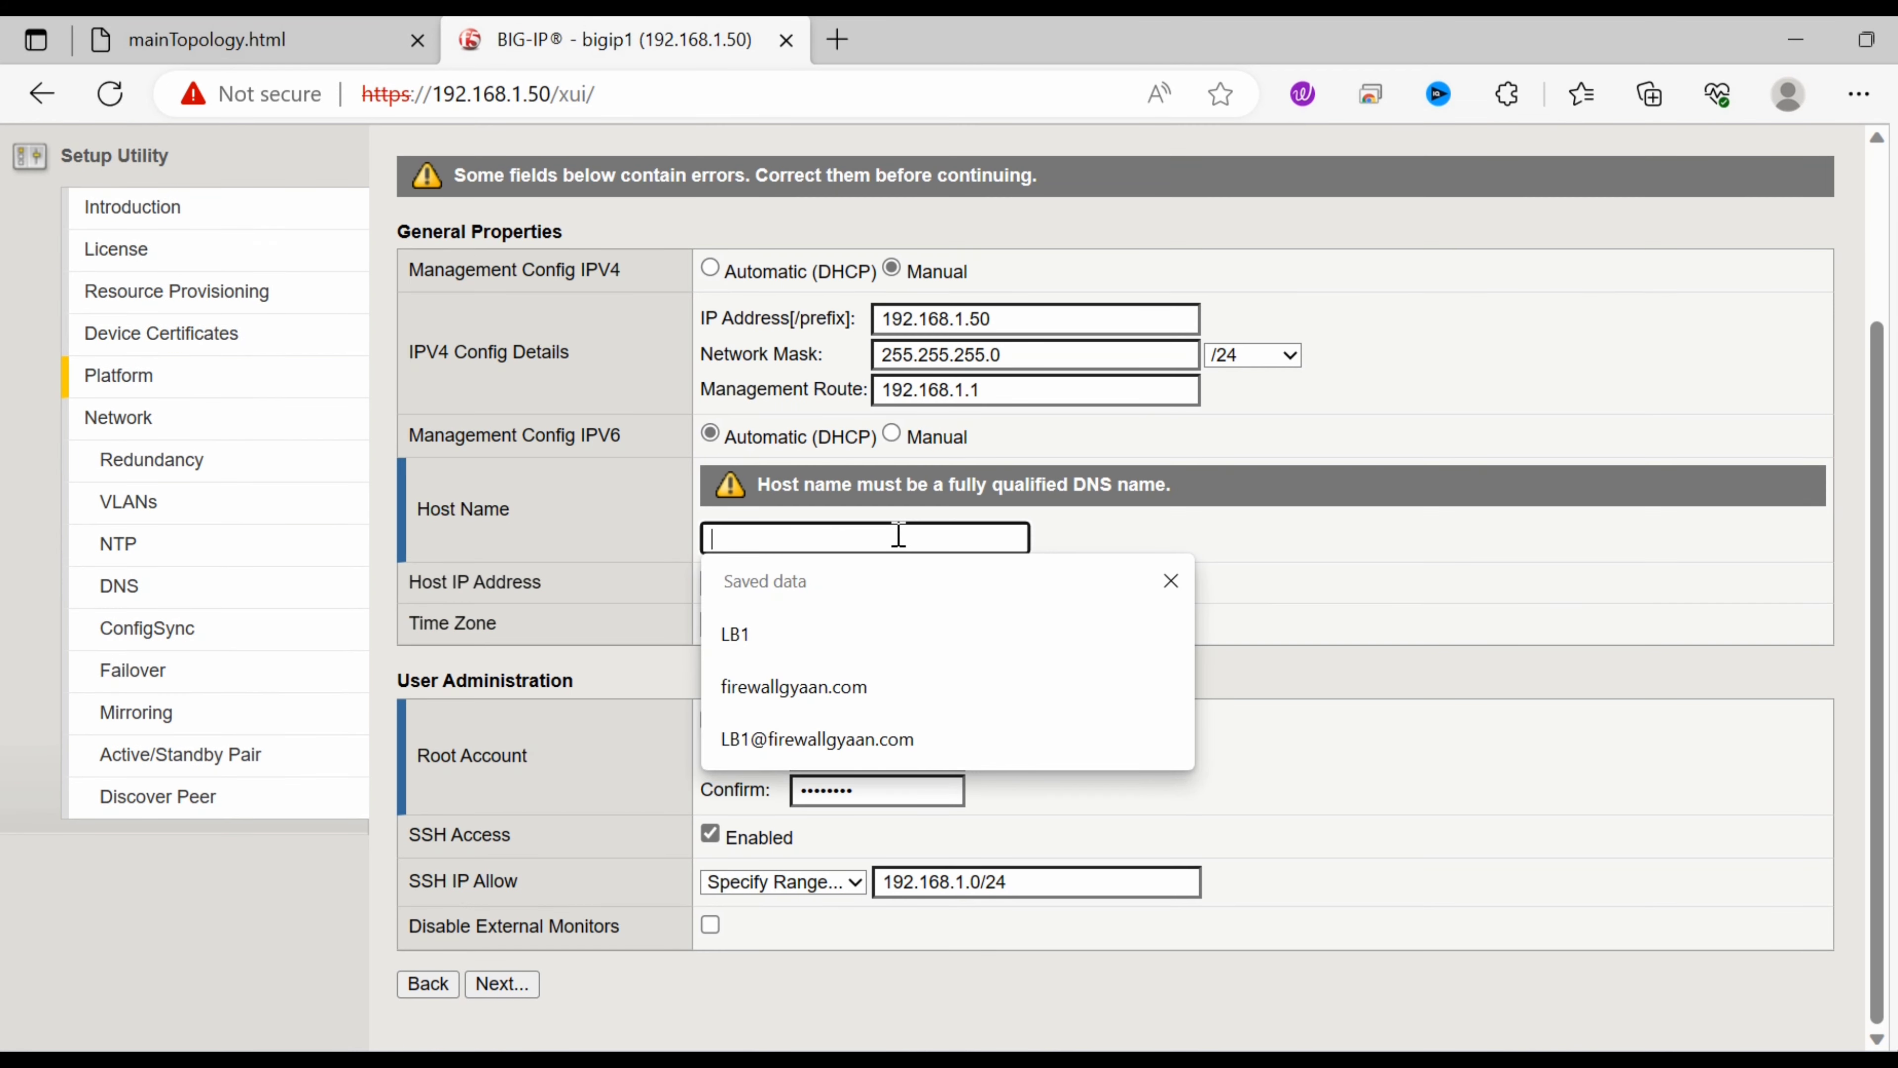
Fill the host name with firewallgyaan.com and submit the Platform settings.
left_click(829, 692)
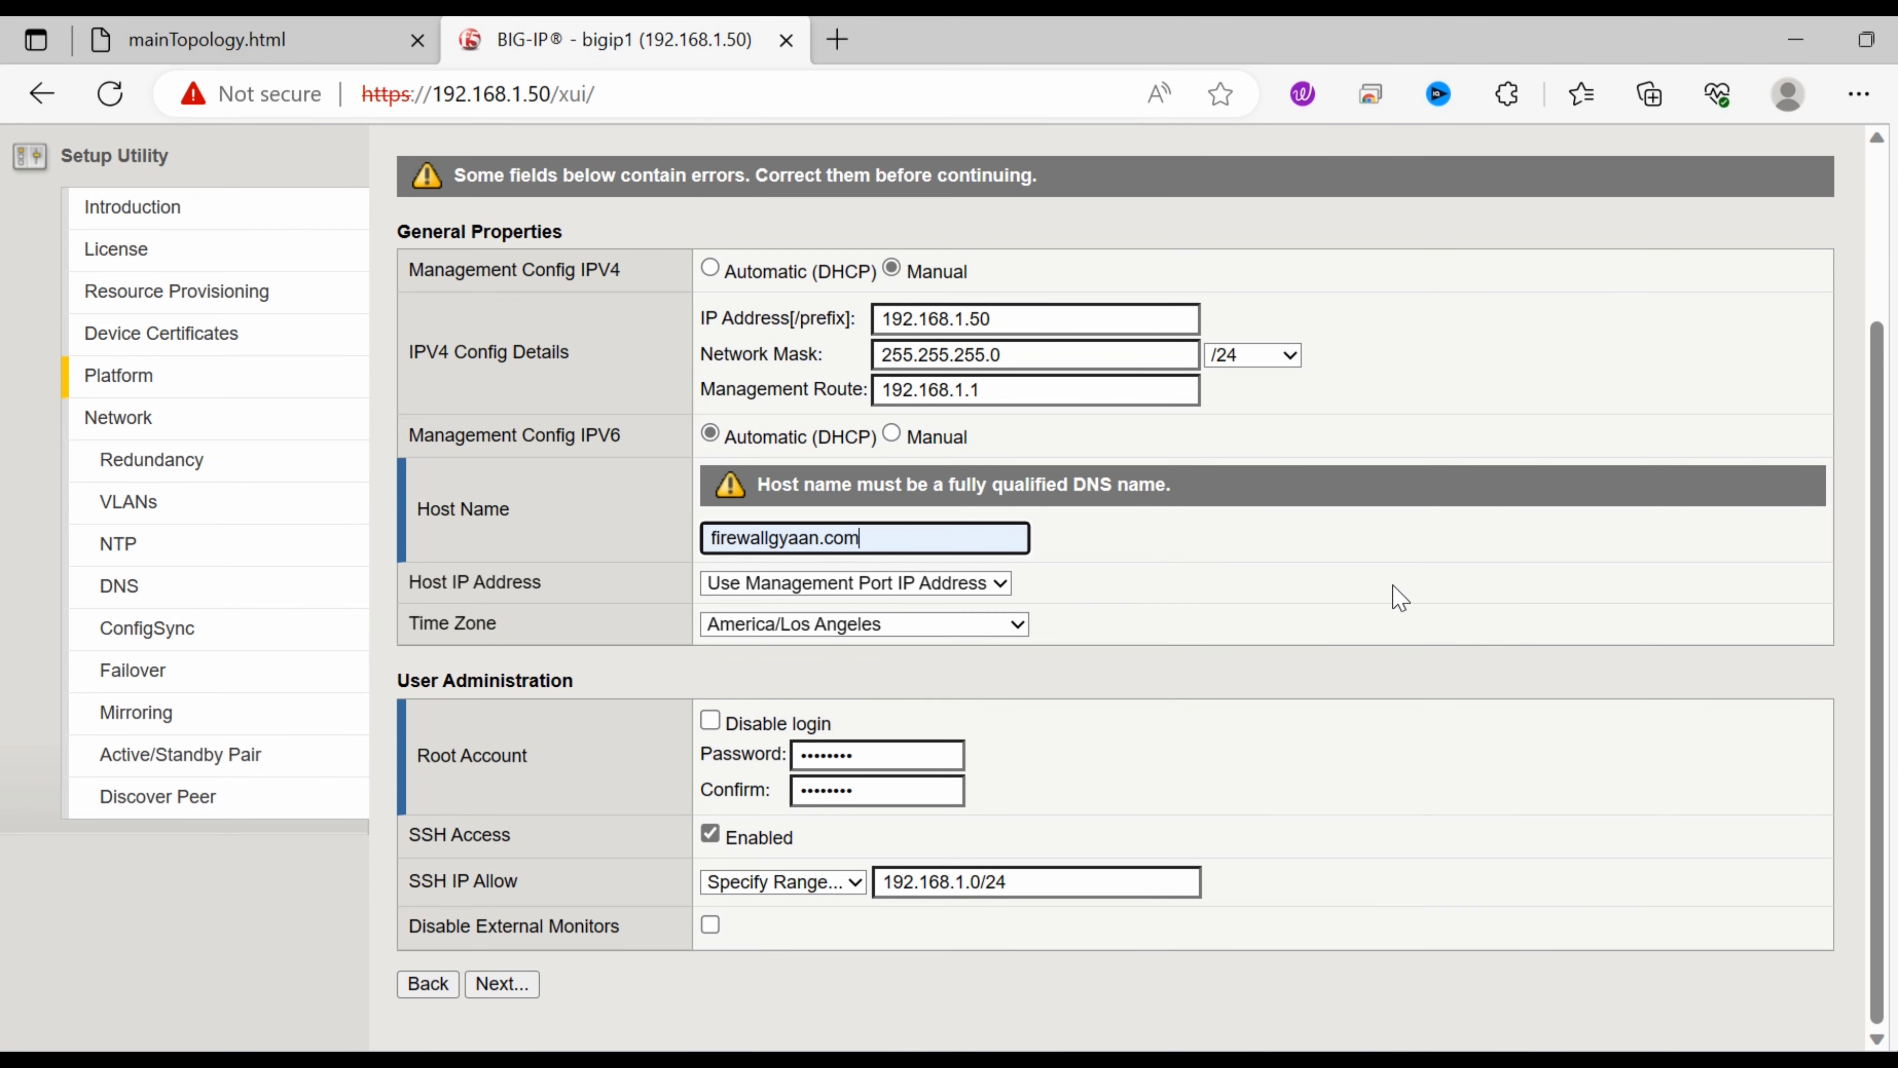
left_click(519, 986)
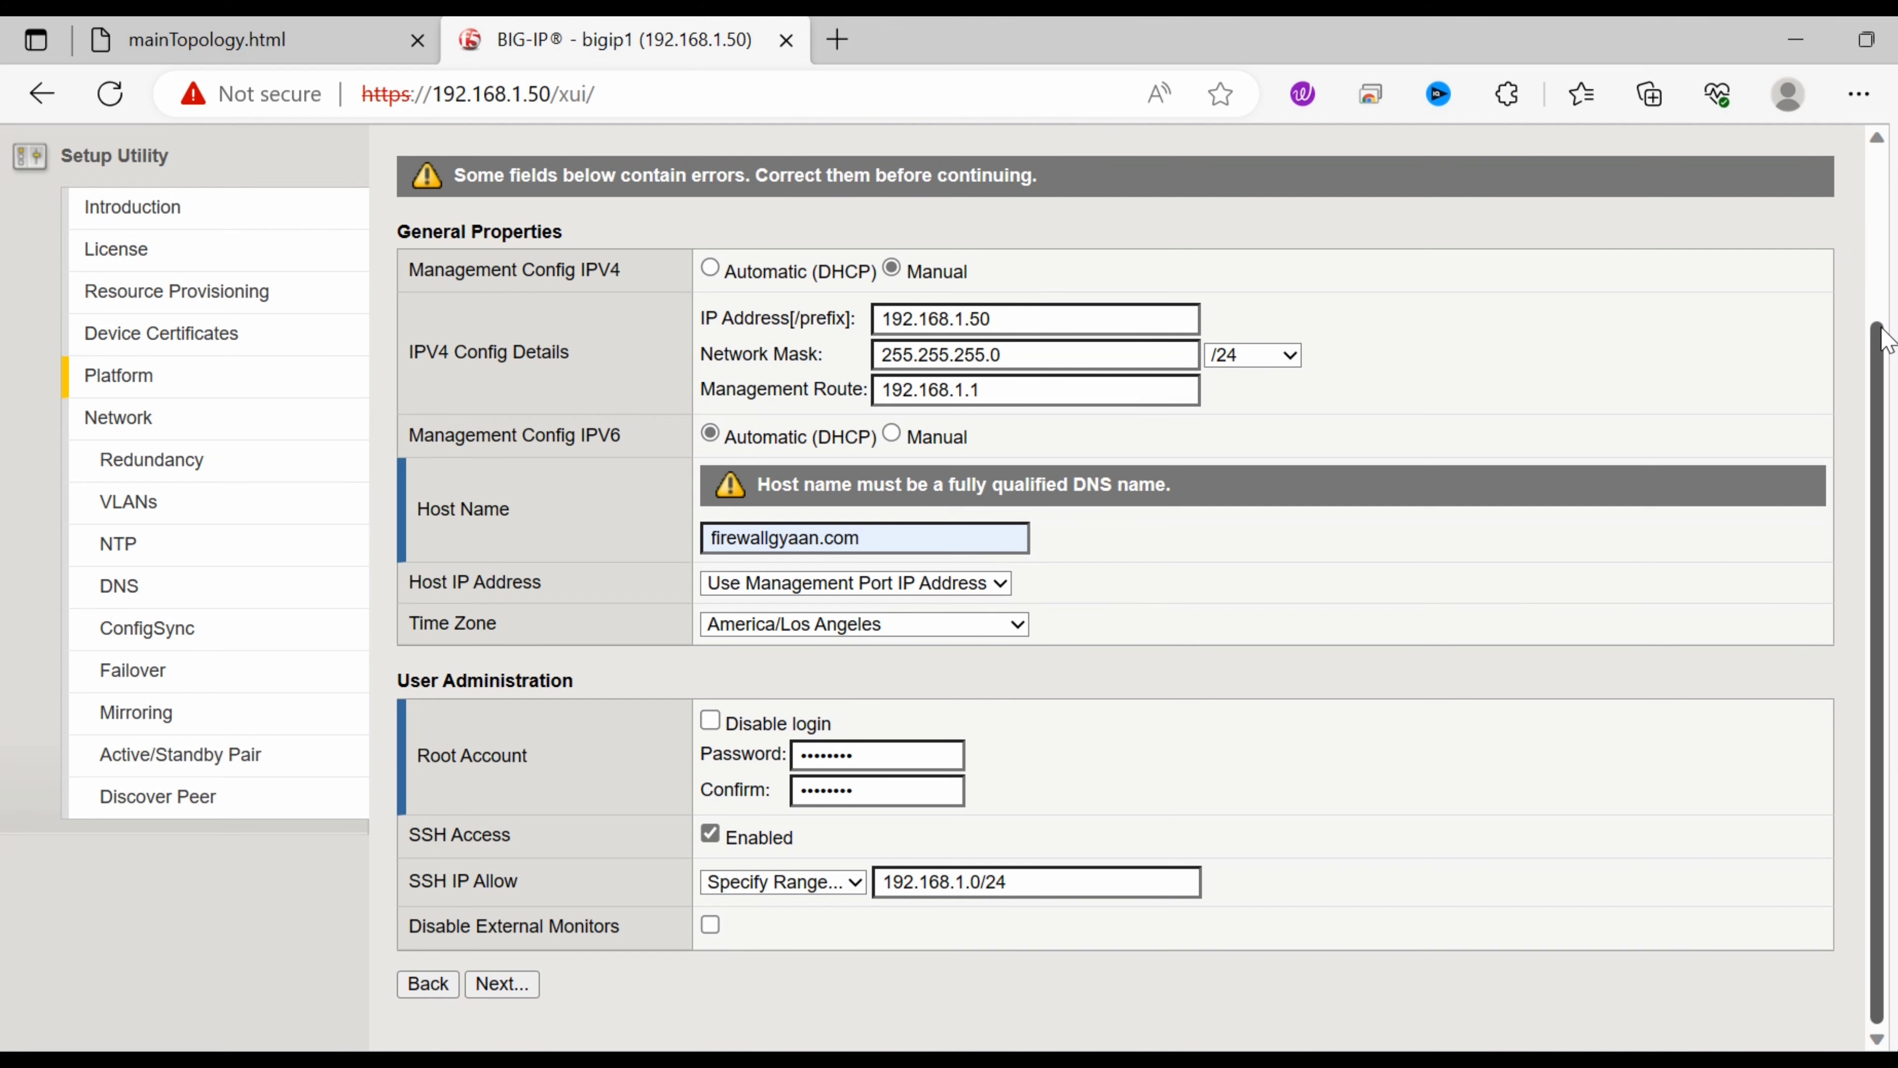
left_click_drag(1877, 338, 1895, 105)
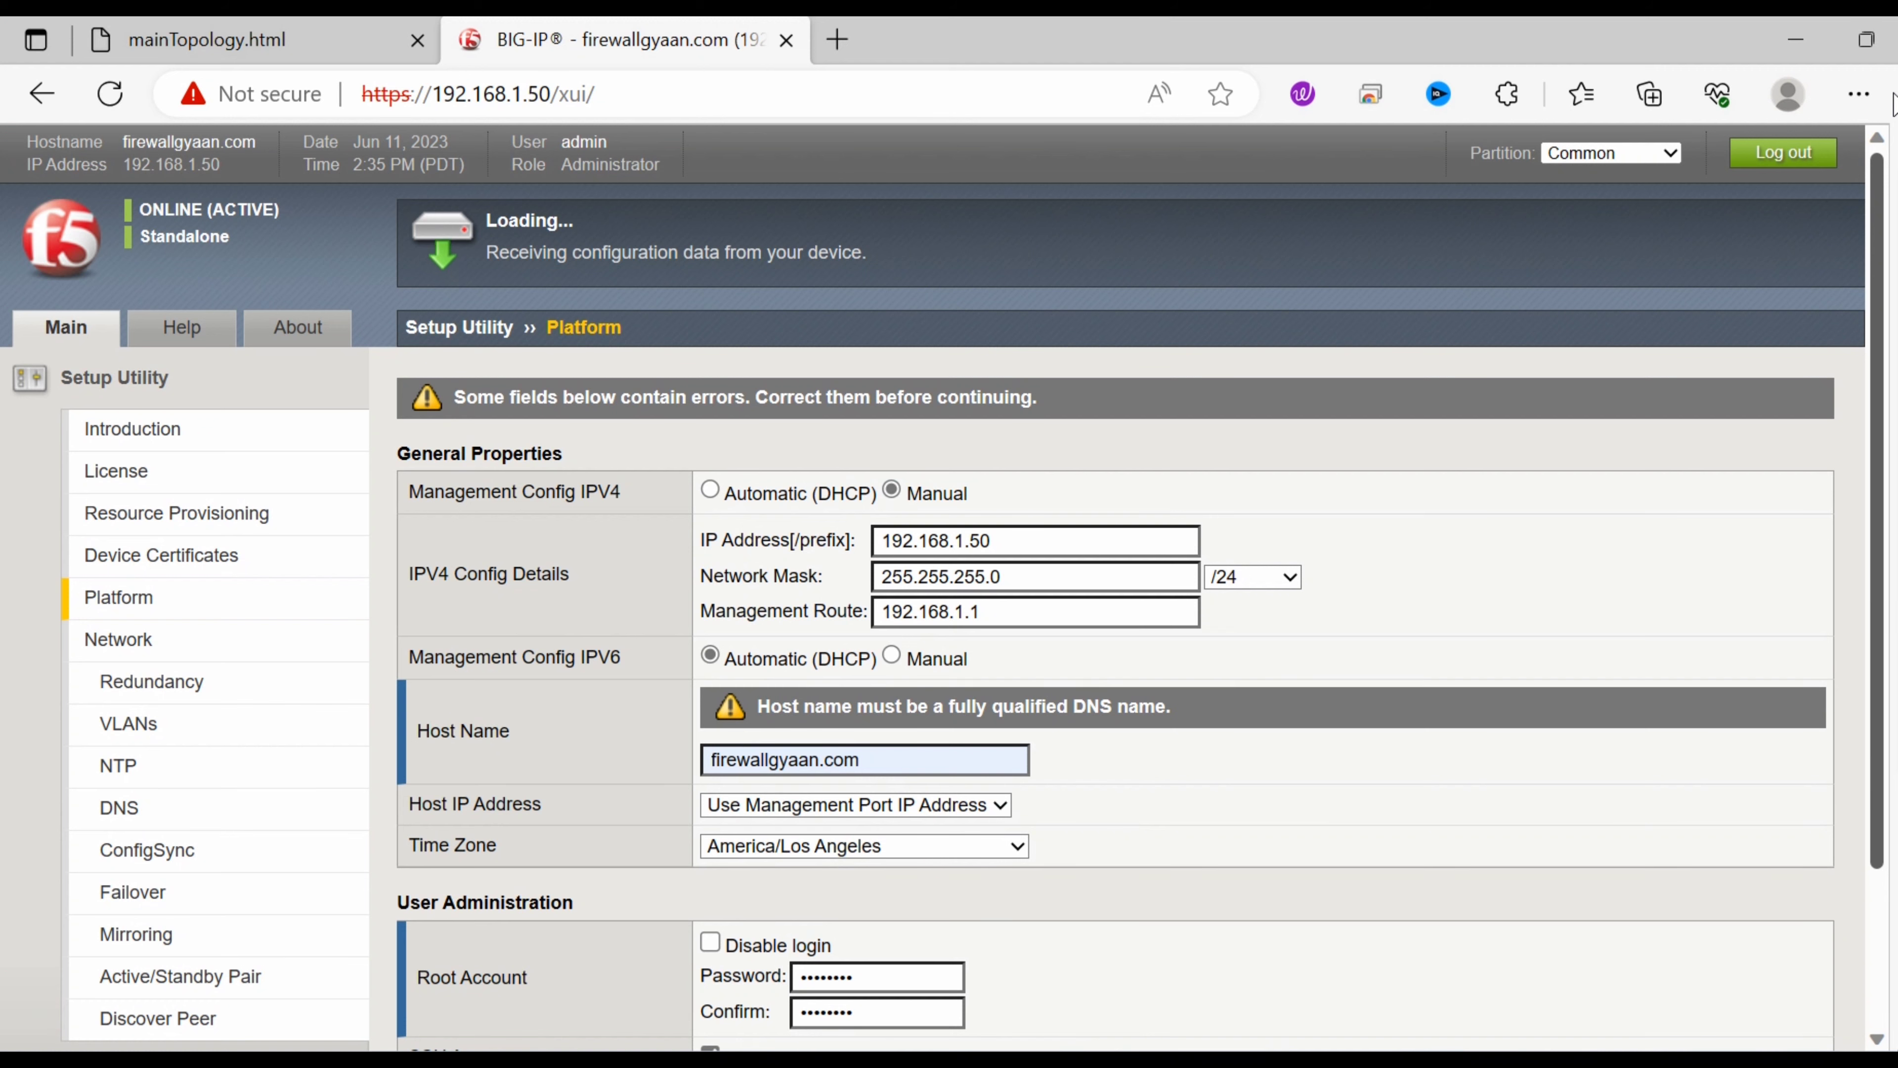
Close the Edge side chat panel and review the device trust reset error.
left_click(1893, 100)
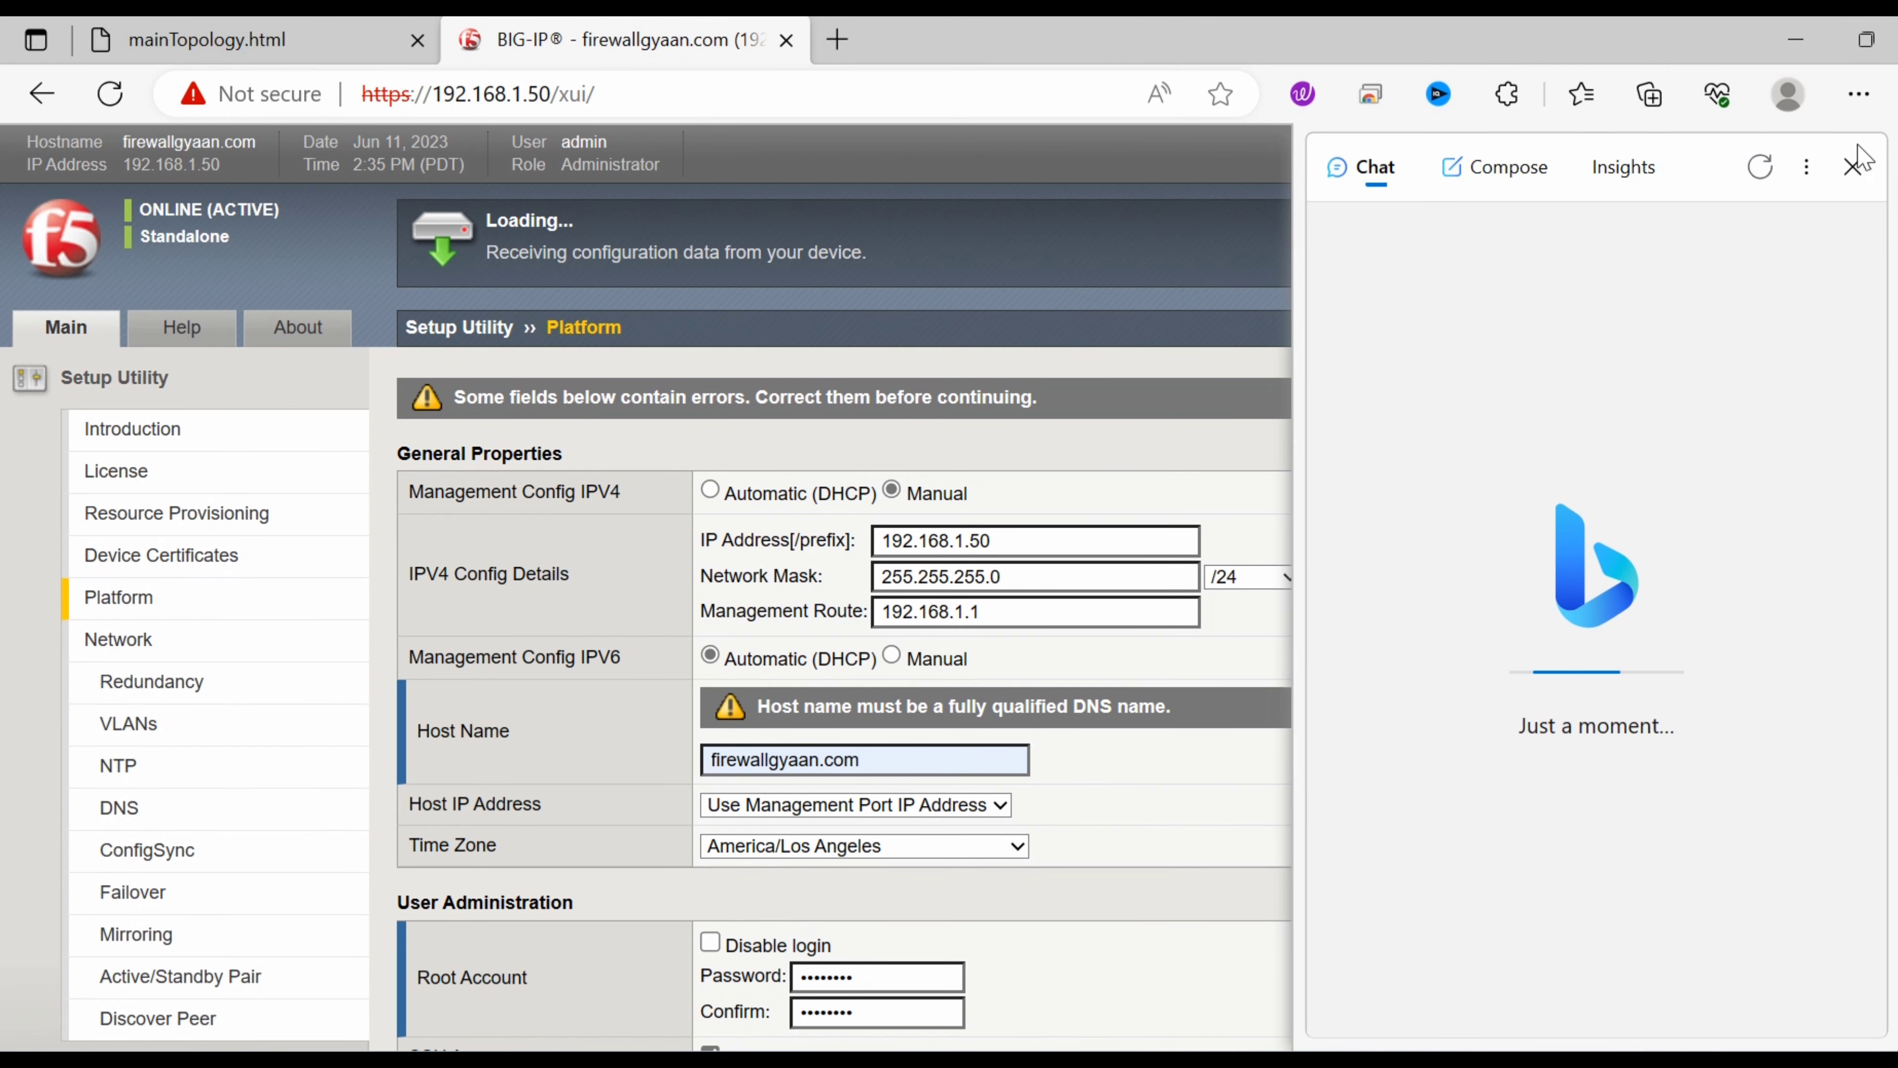
left_click(1855, 171)
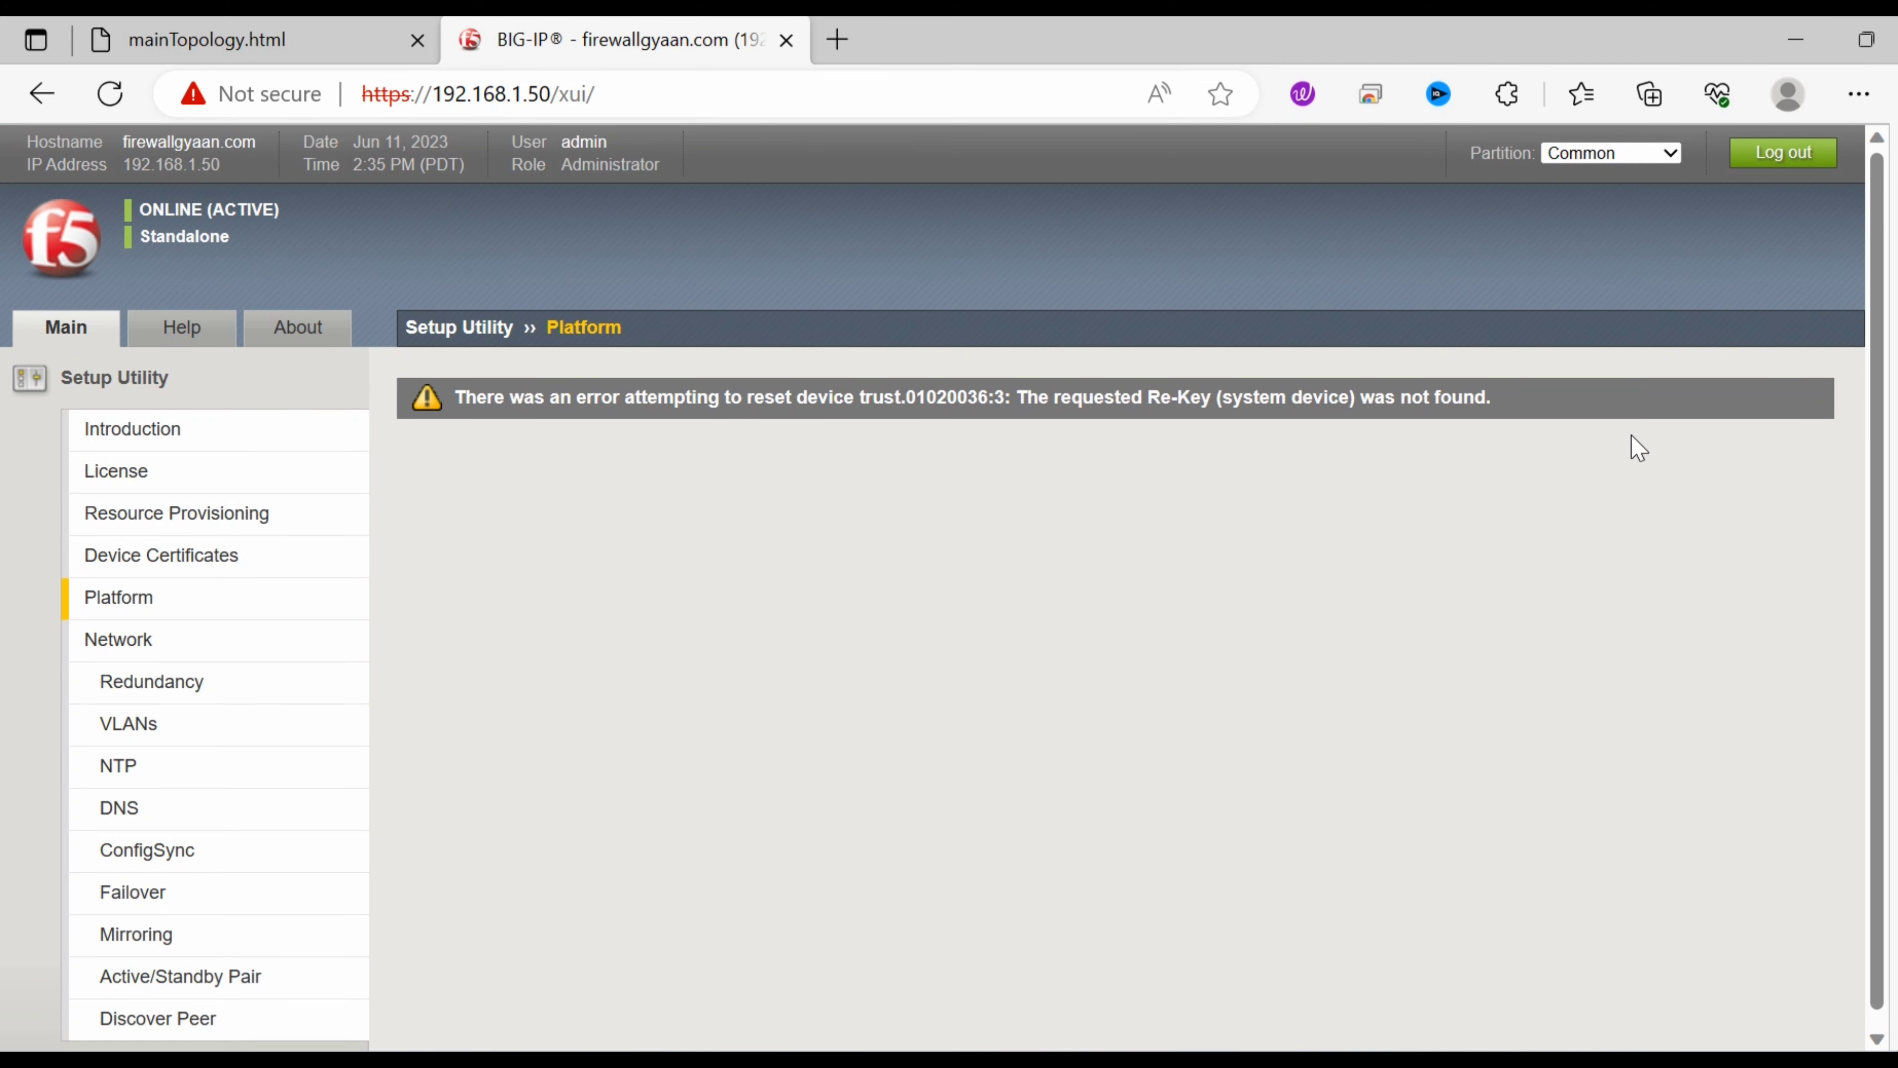
scroll(1853, 583, "down", 1)
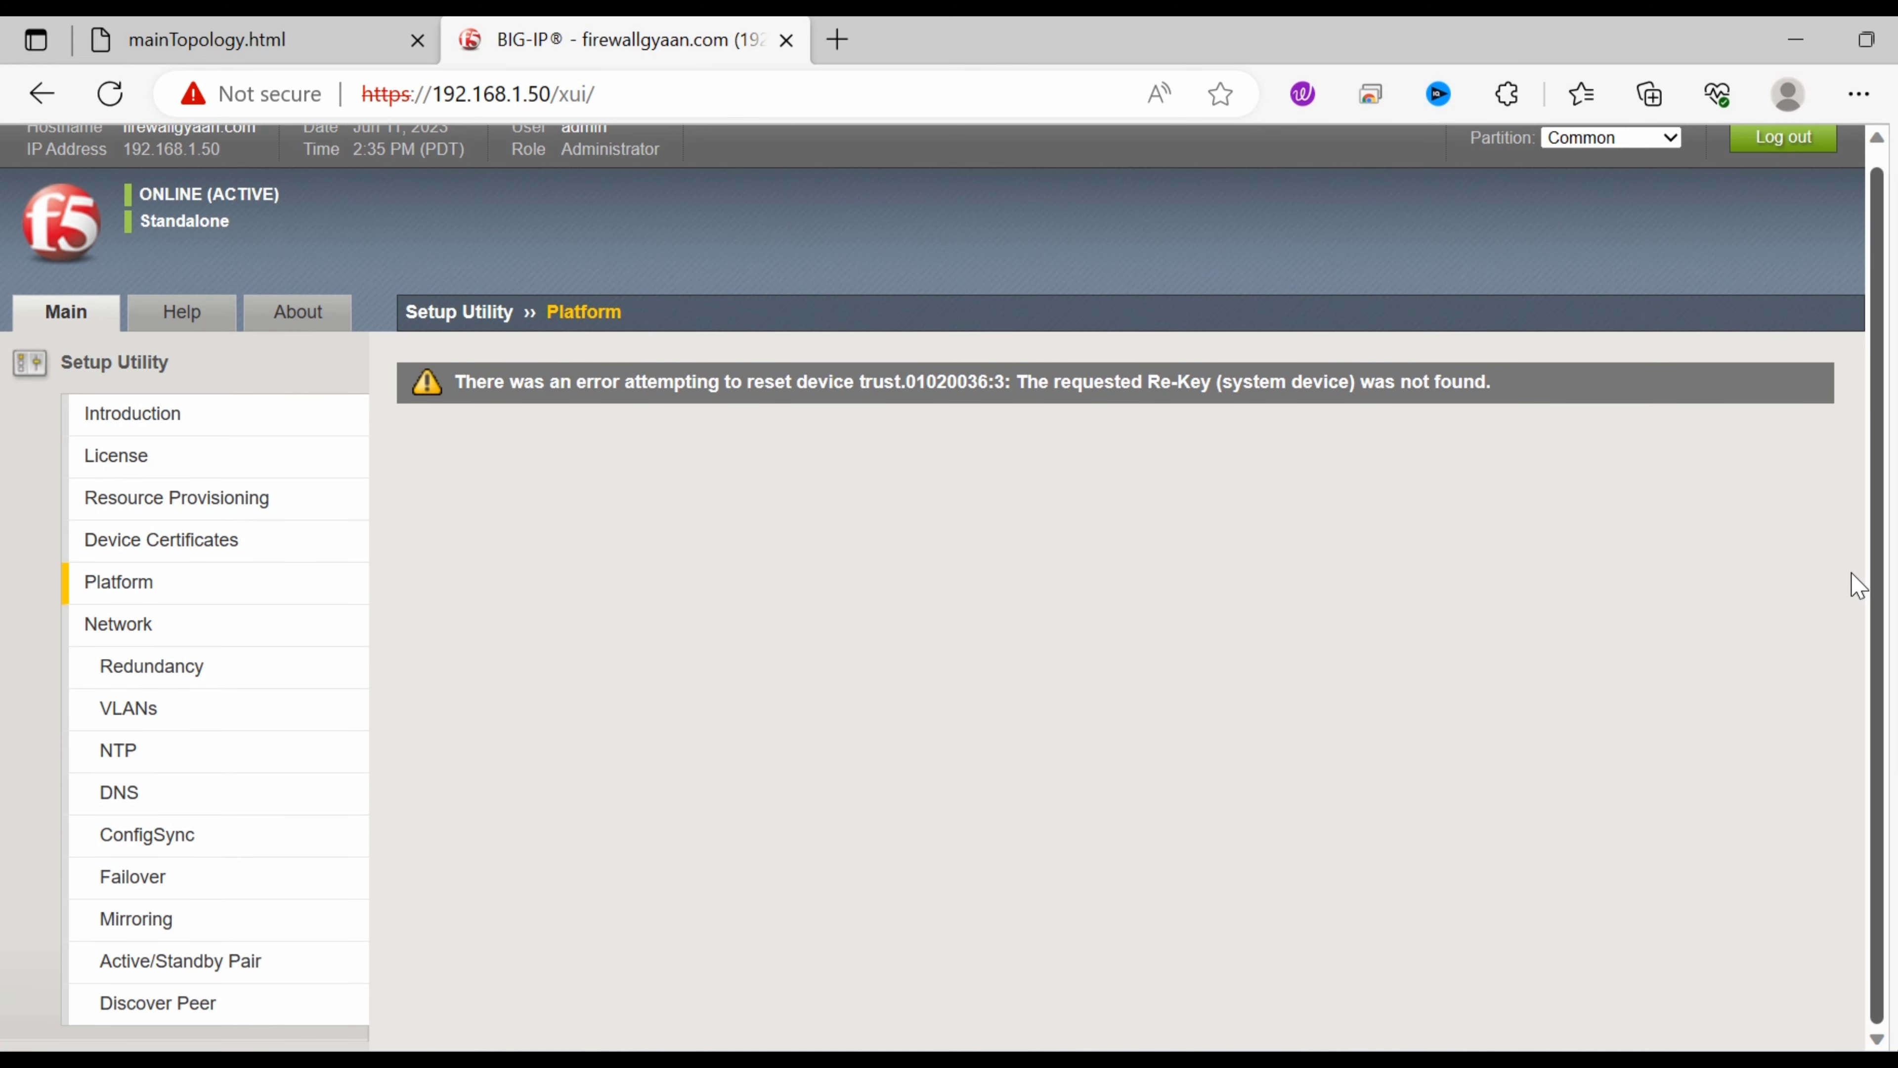
scroll(1861, 437, "up", 1)
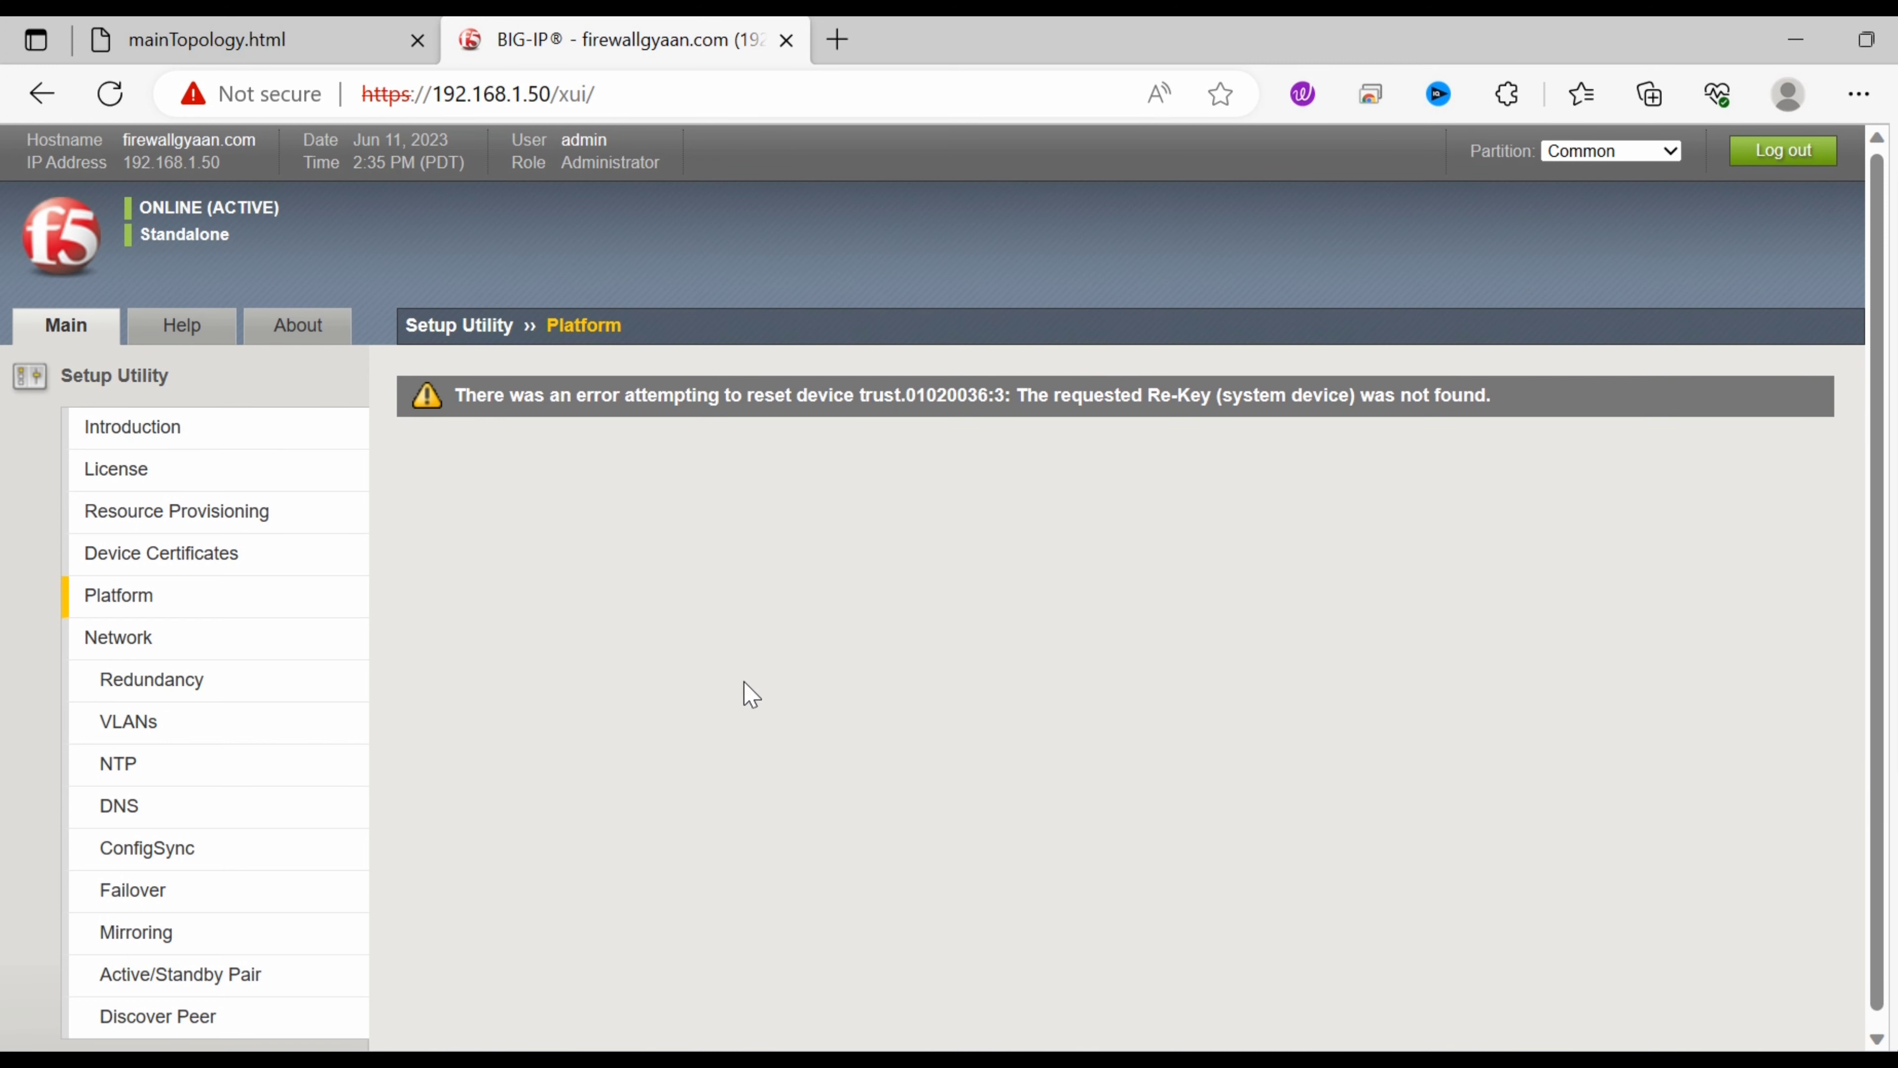
left_click(1877, 1038)
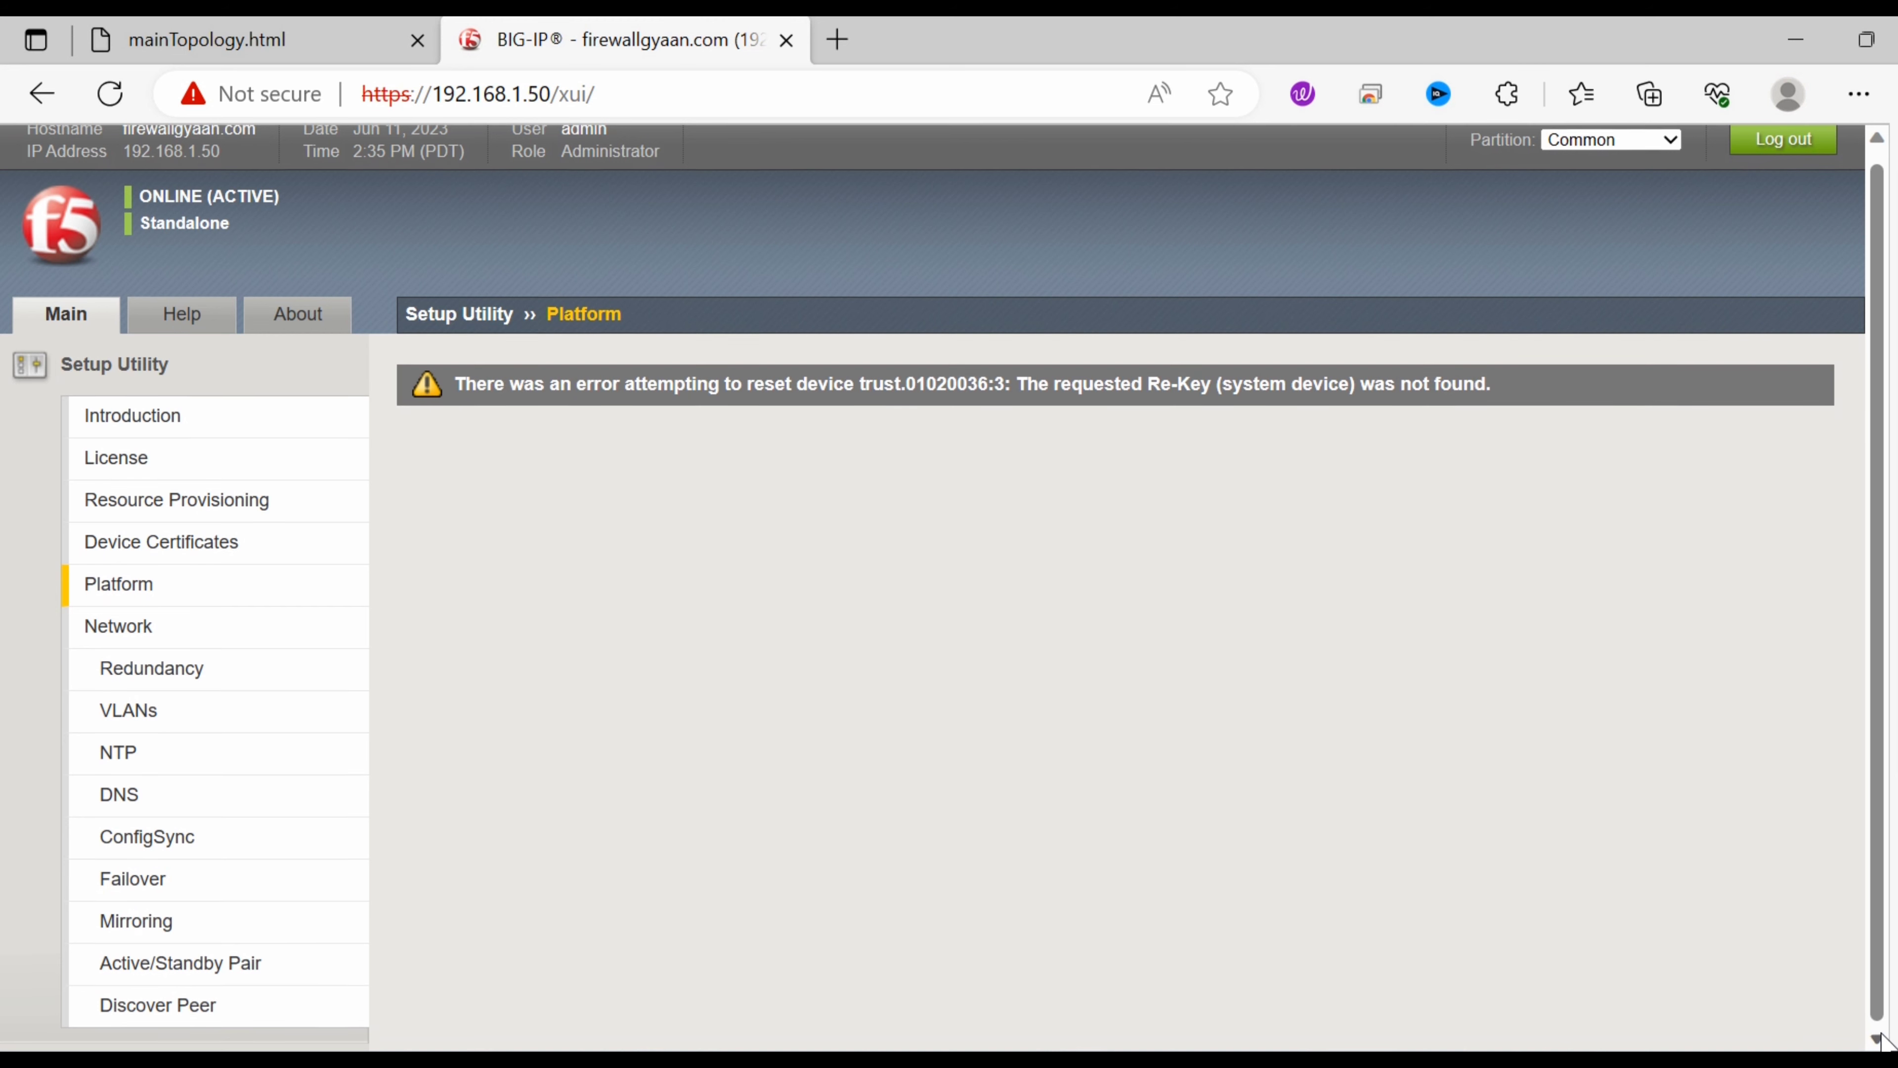
Return to Platform, enter and confirm the root account password, and submit.
left_click(146, 591)
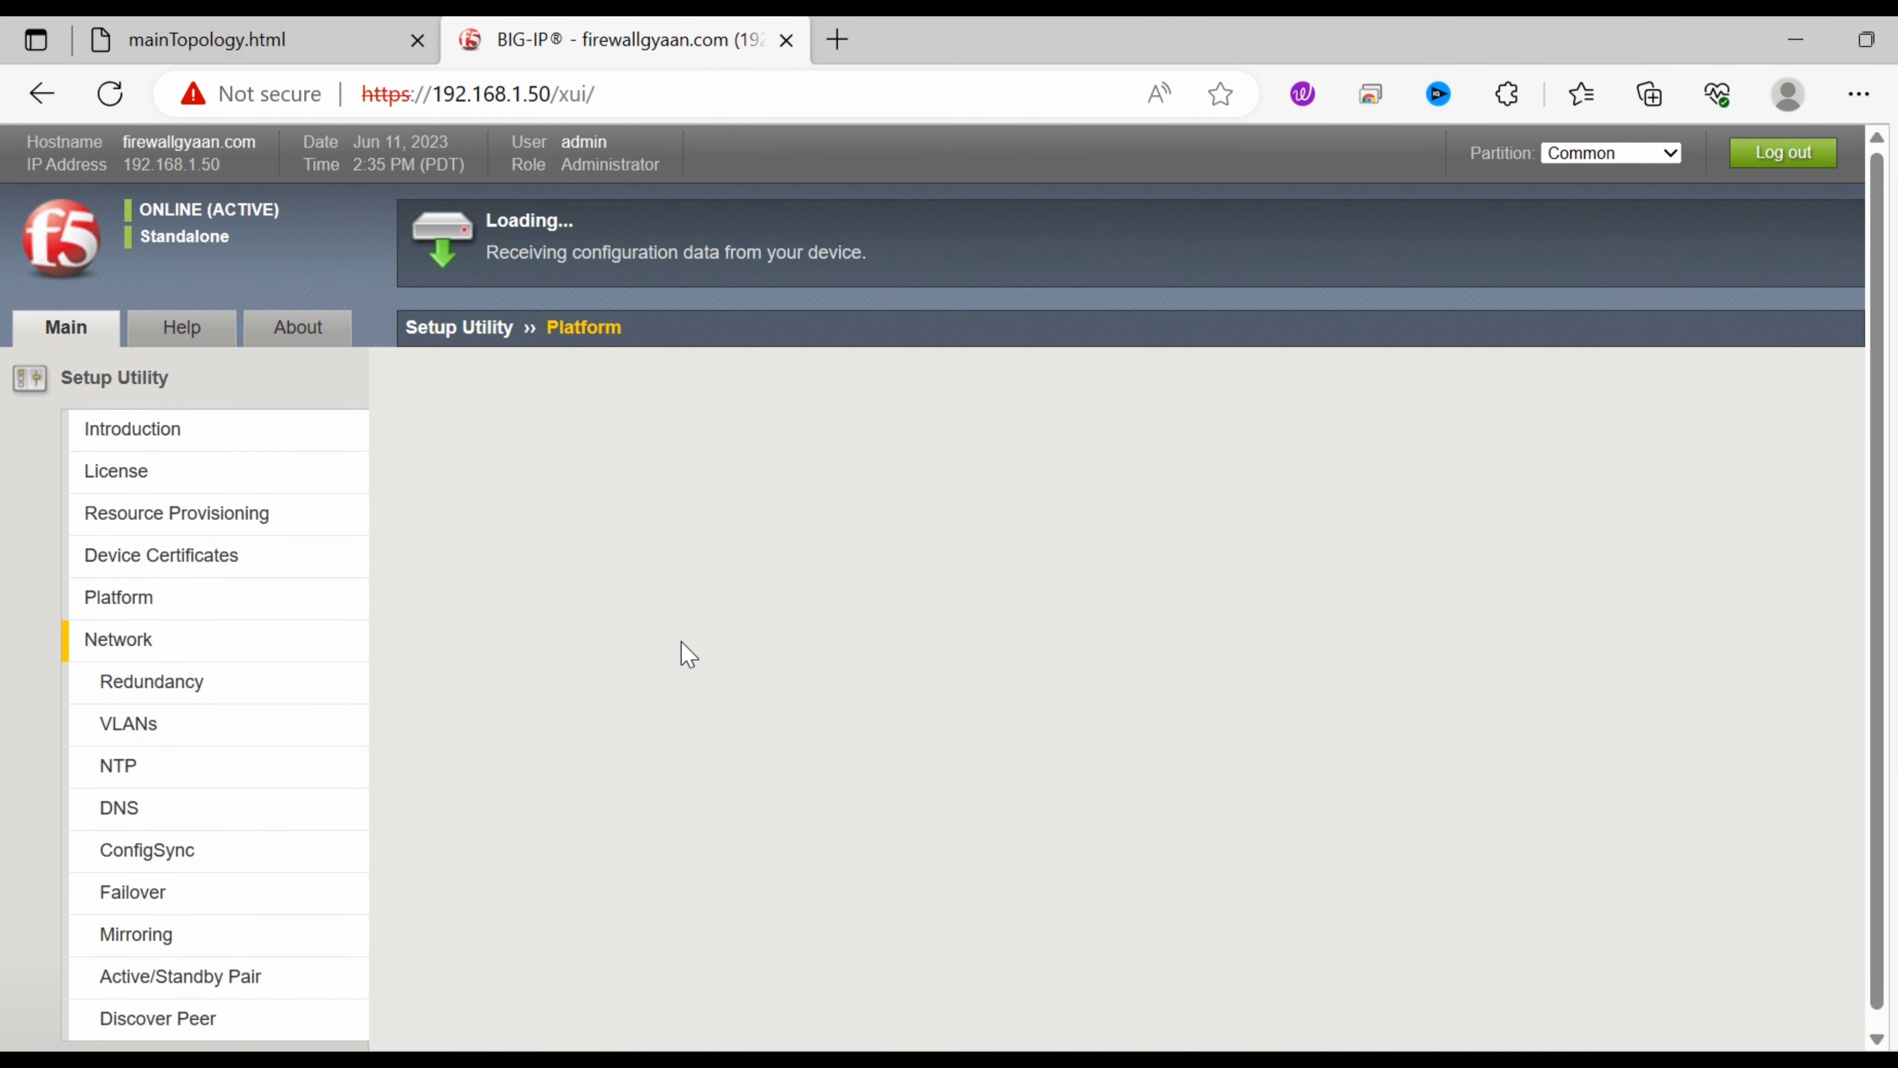
left_click(165, 598)
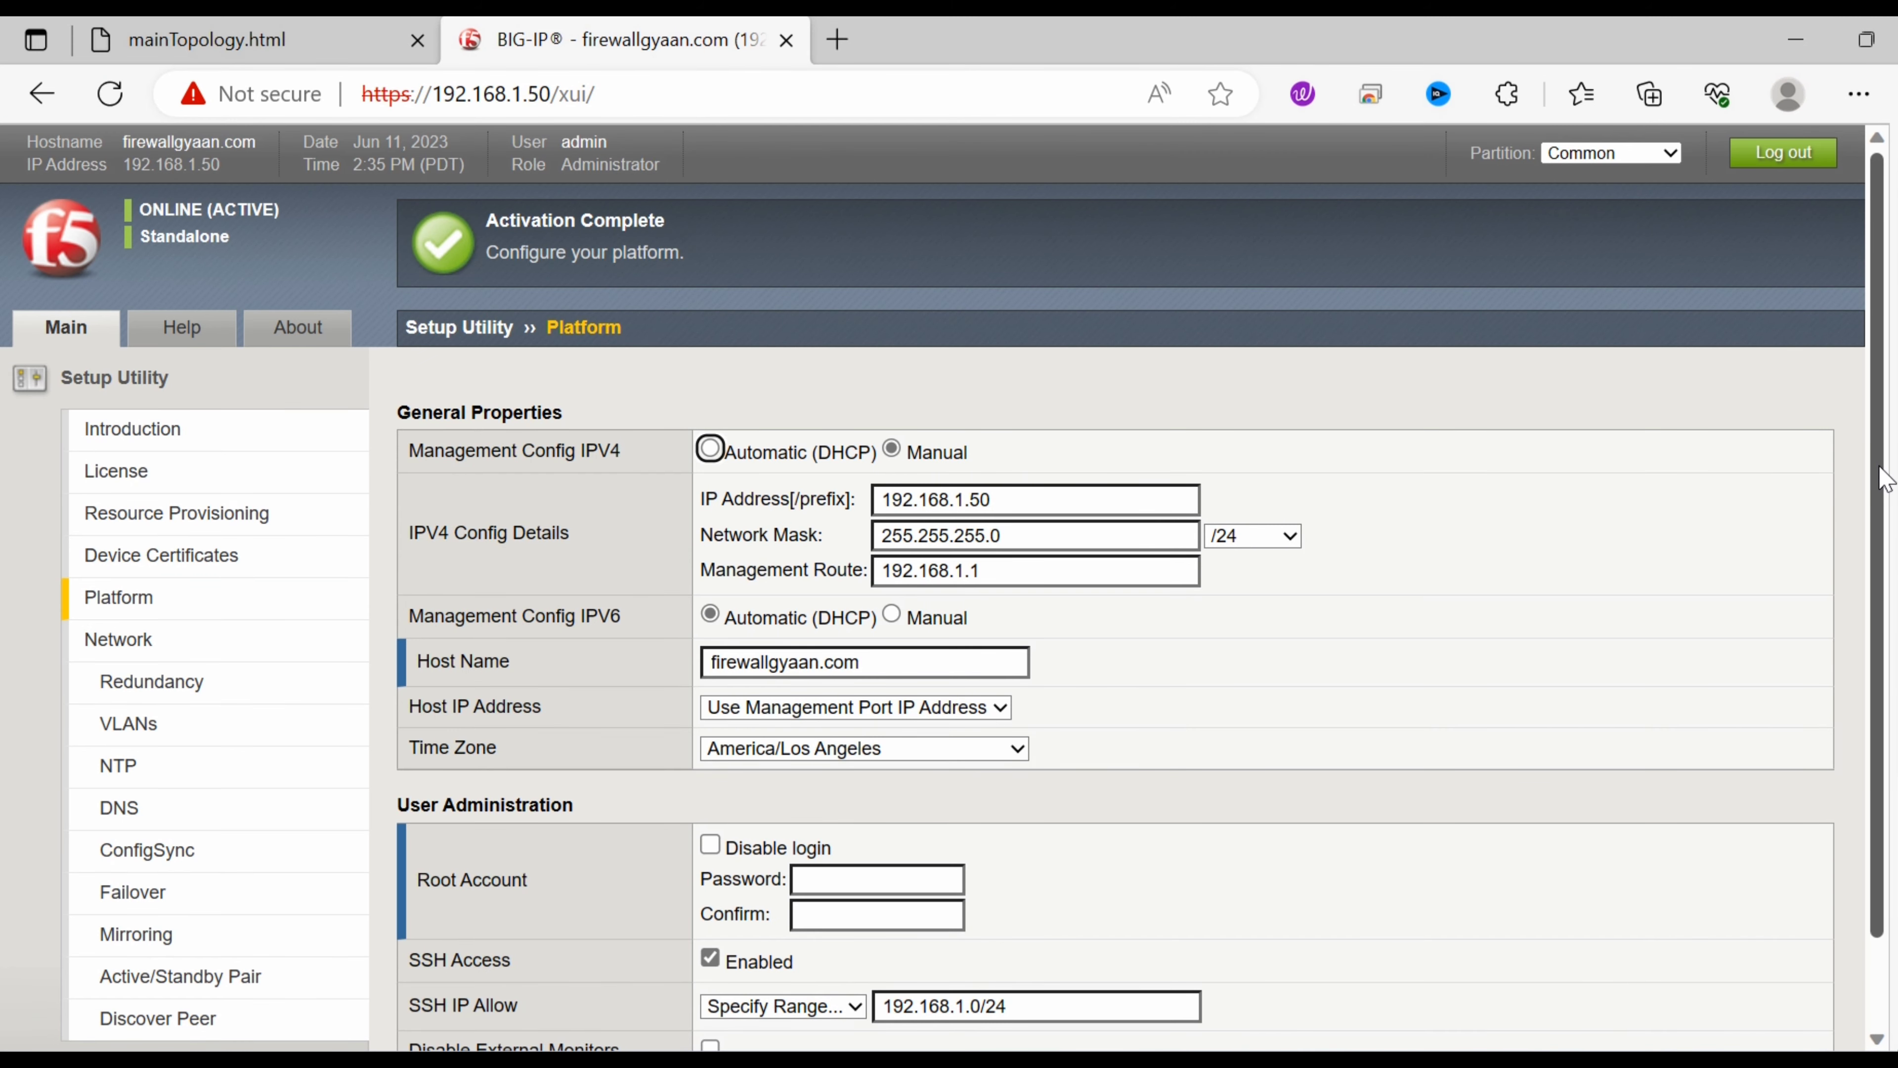
scroll(1884, 478, "down", 2)
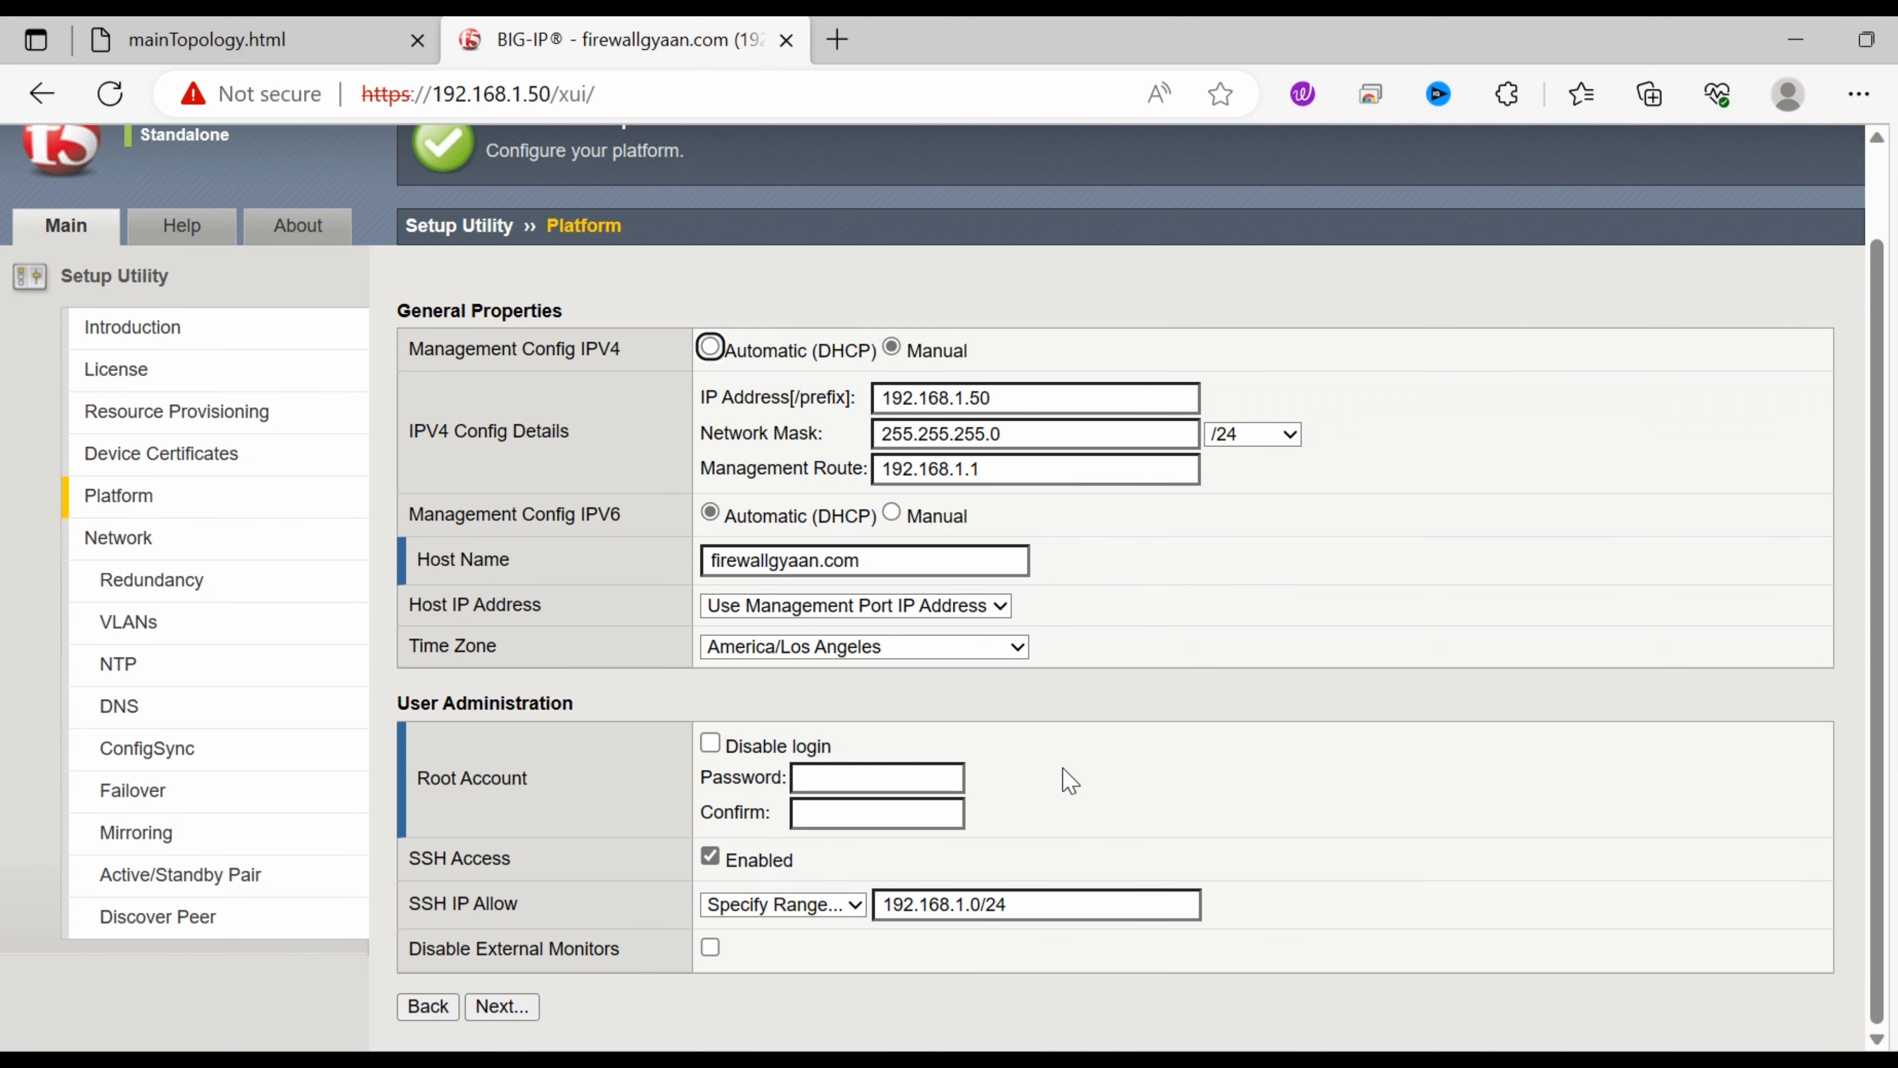
left_click(901, 779)
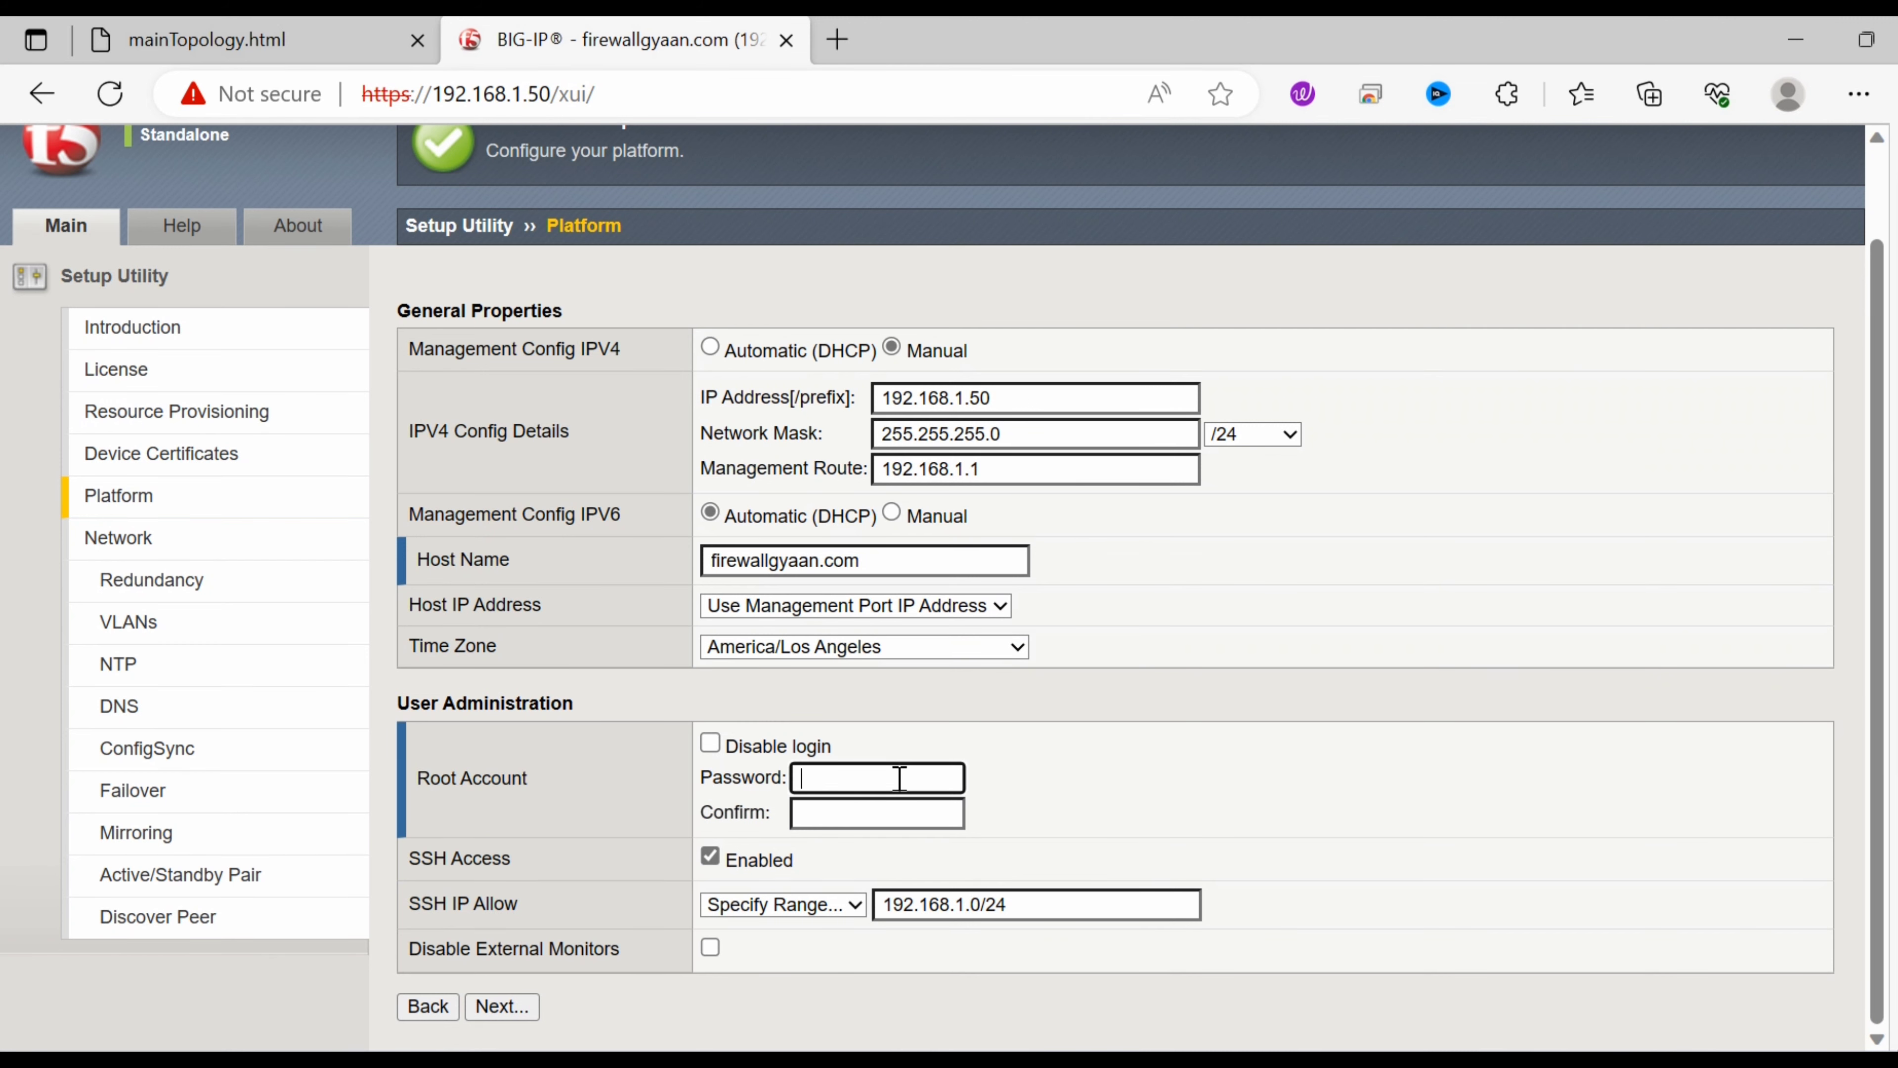
type("********")
key("Tab")
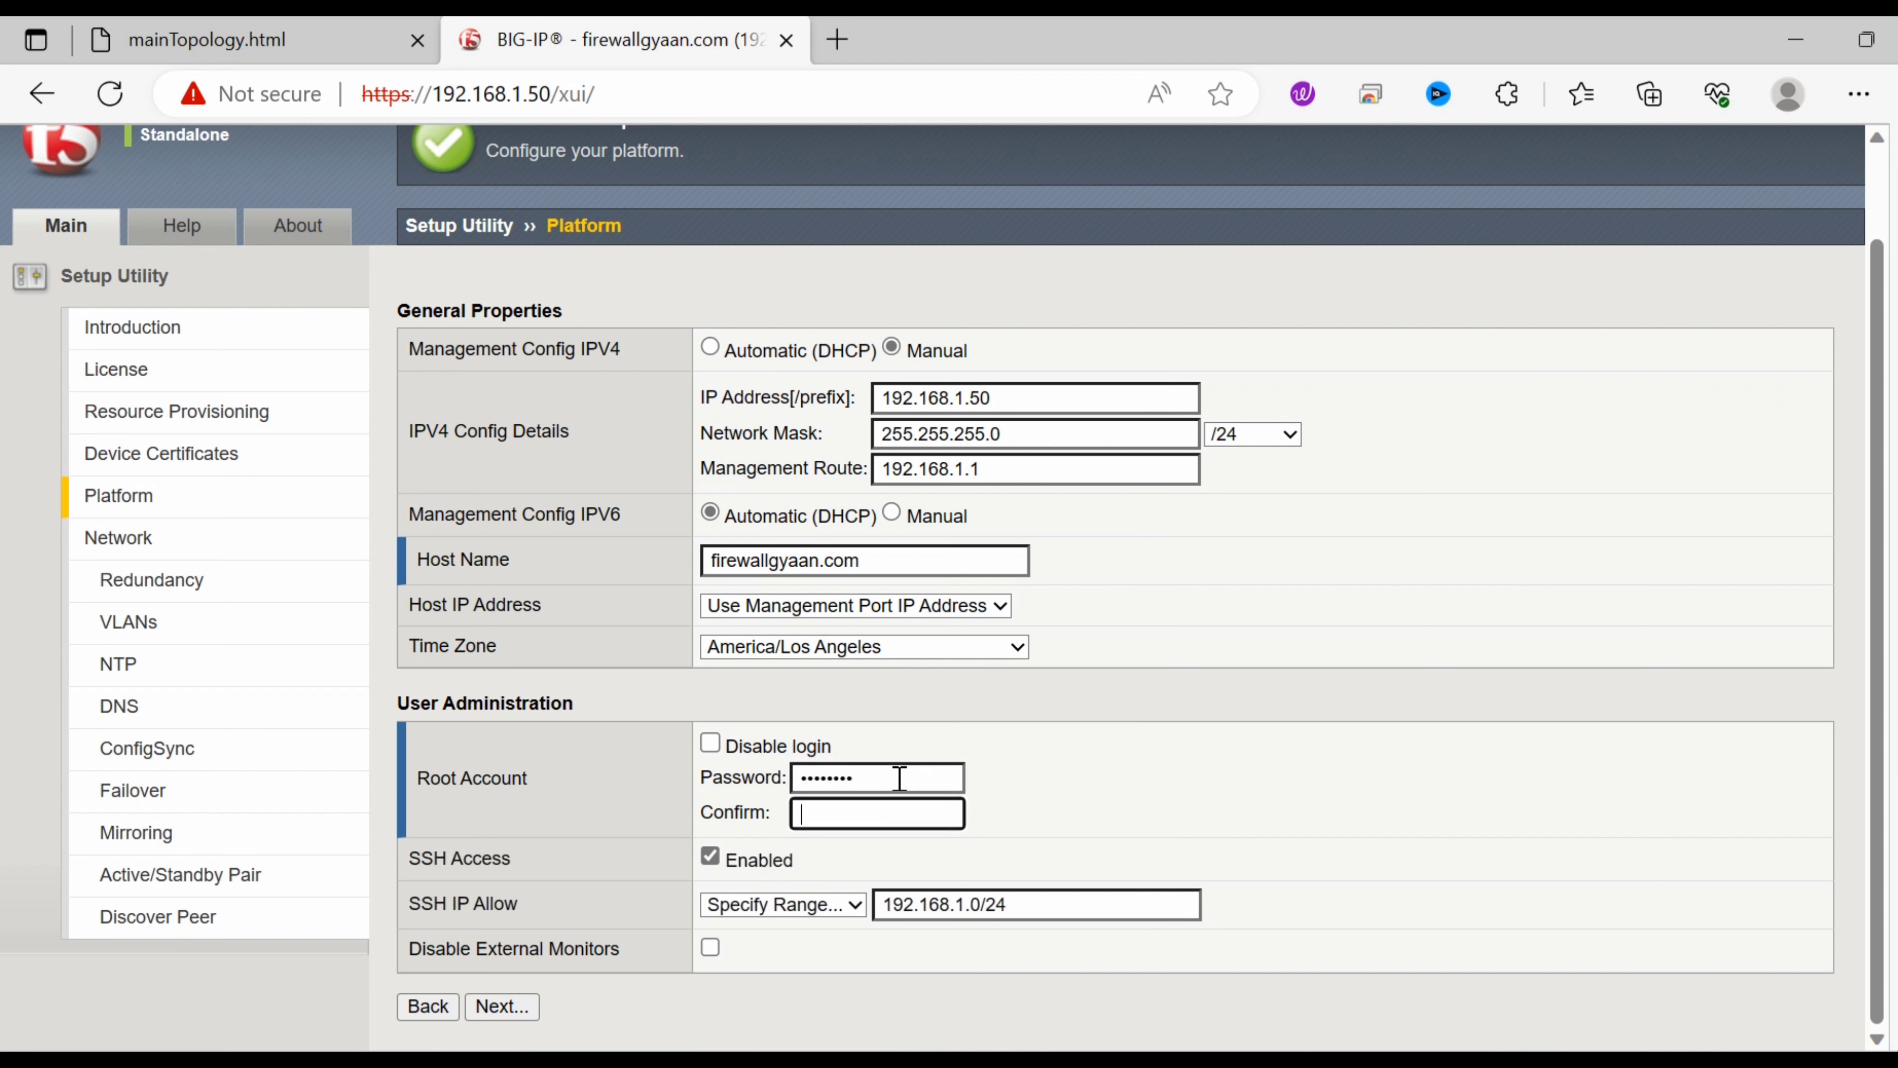
type("********")
left_click(516, 1011)
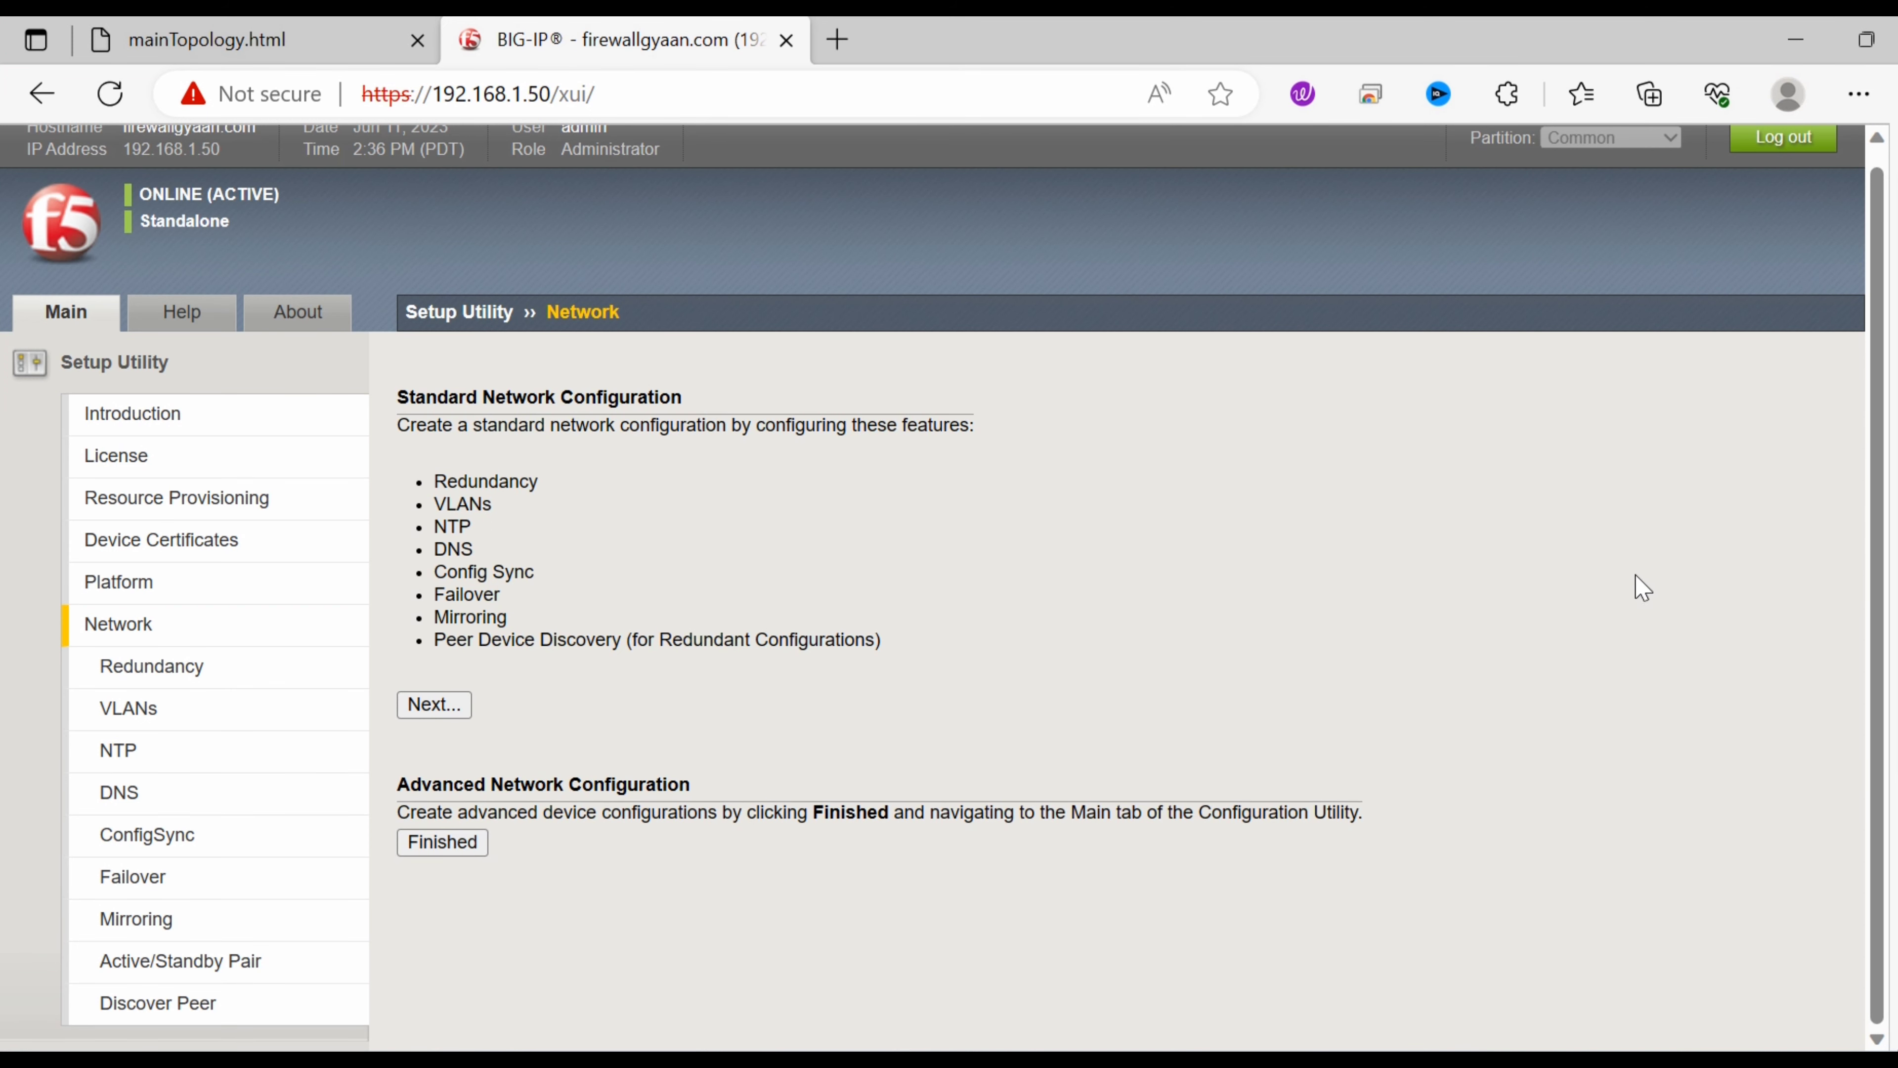
Finish the Setup Utility, scroll through the Welcome page, and restore down the Edge window.
left_click(458, 849)
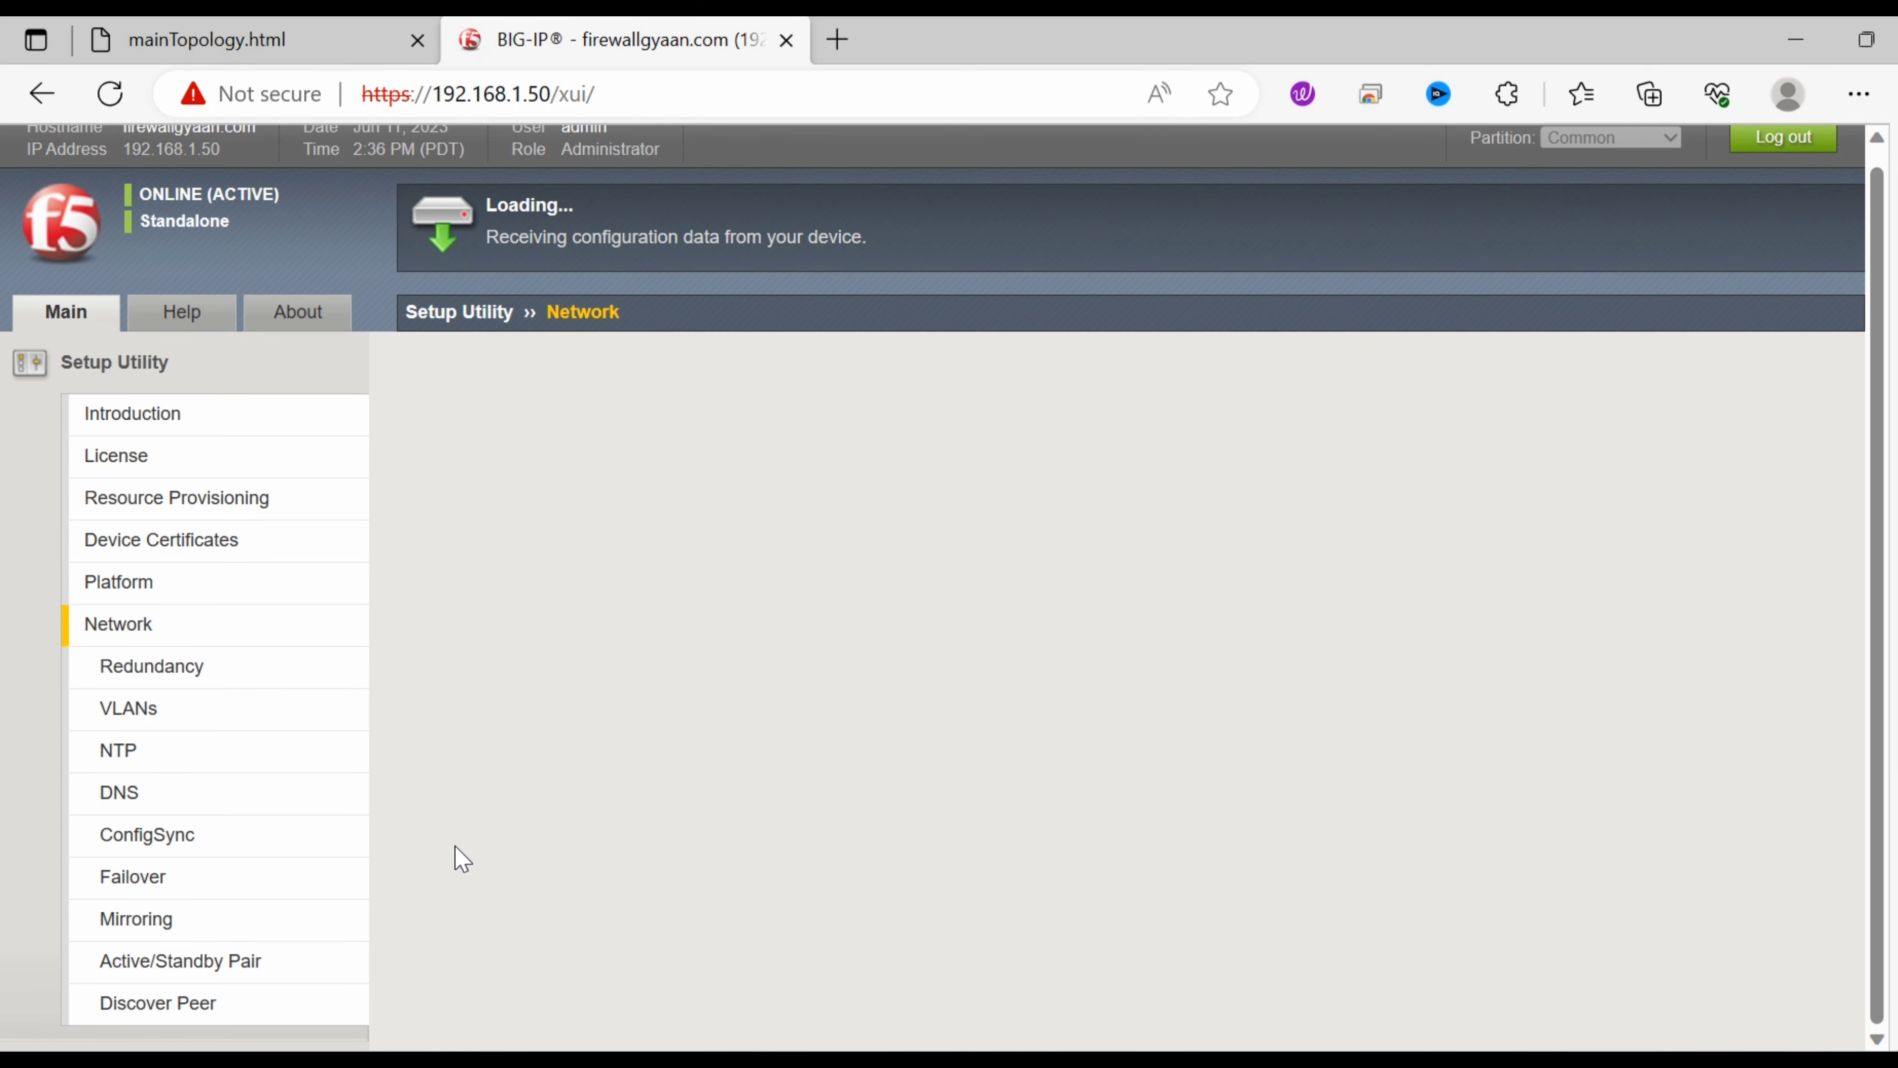
scroll(462, 859, "down", 1)
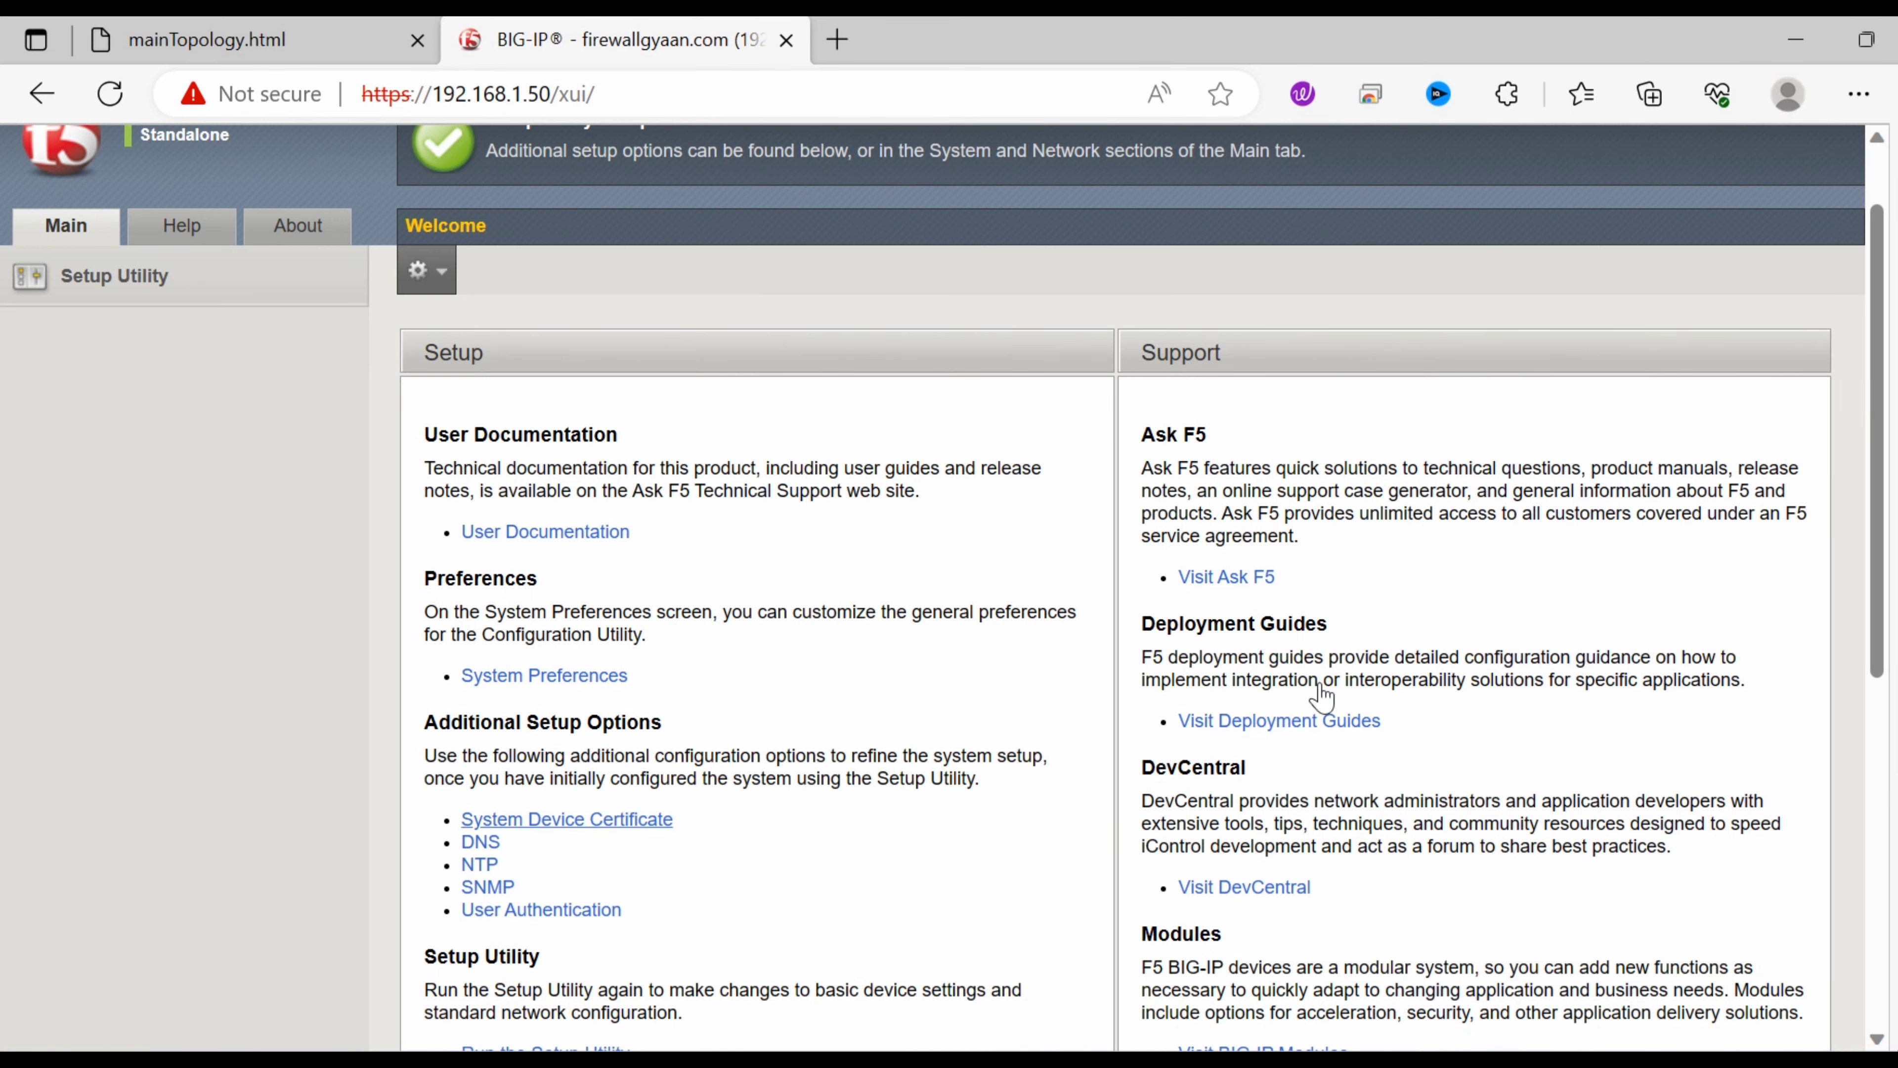
scroll(1878, 673, "down", 9)
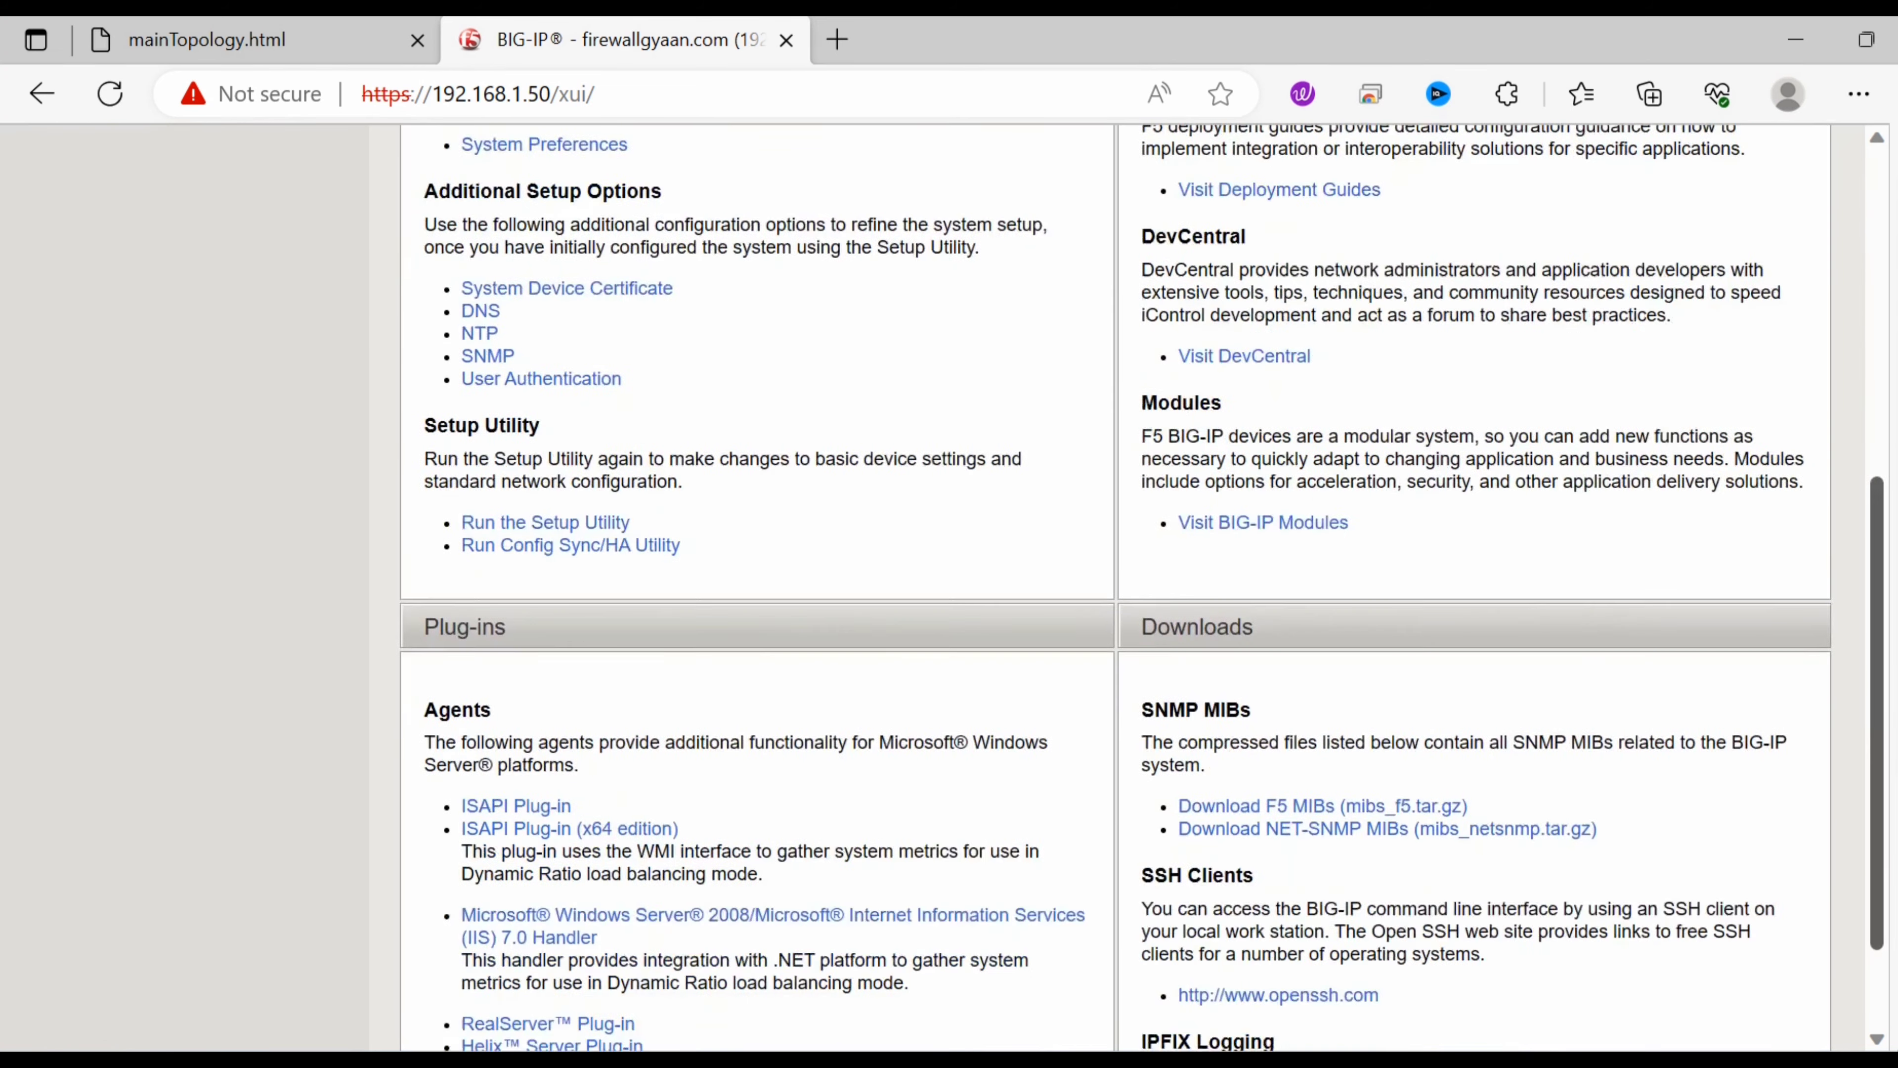
scroll(1853, 636, "up", 11)
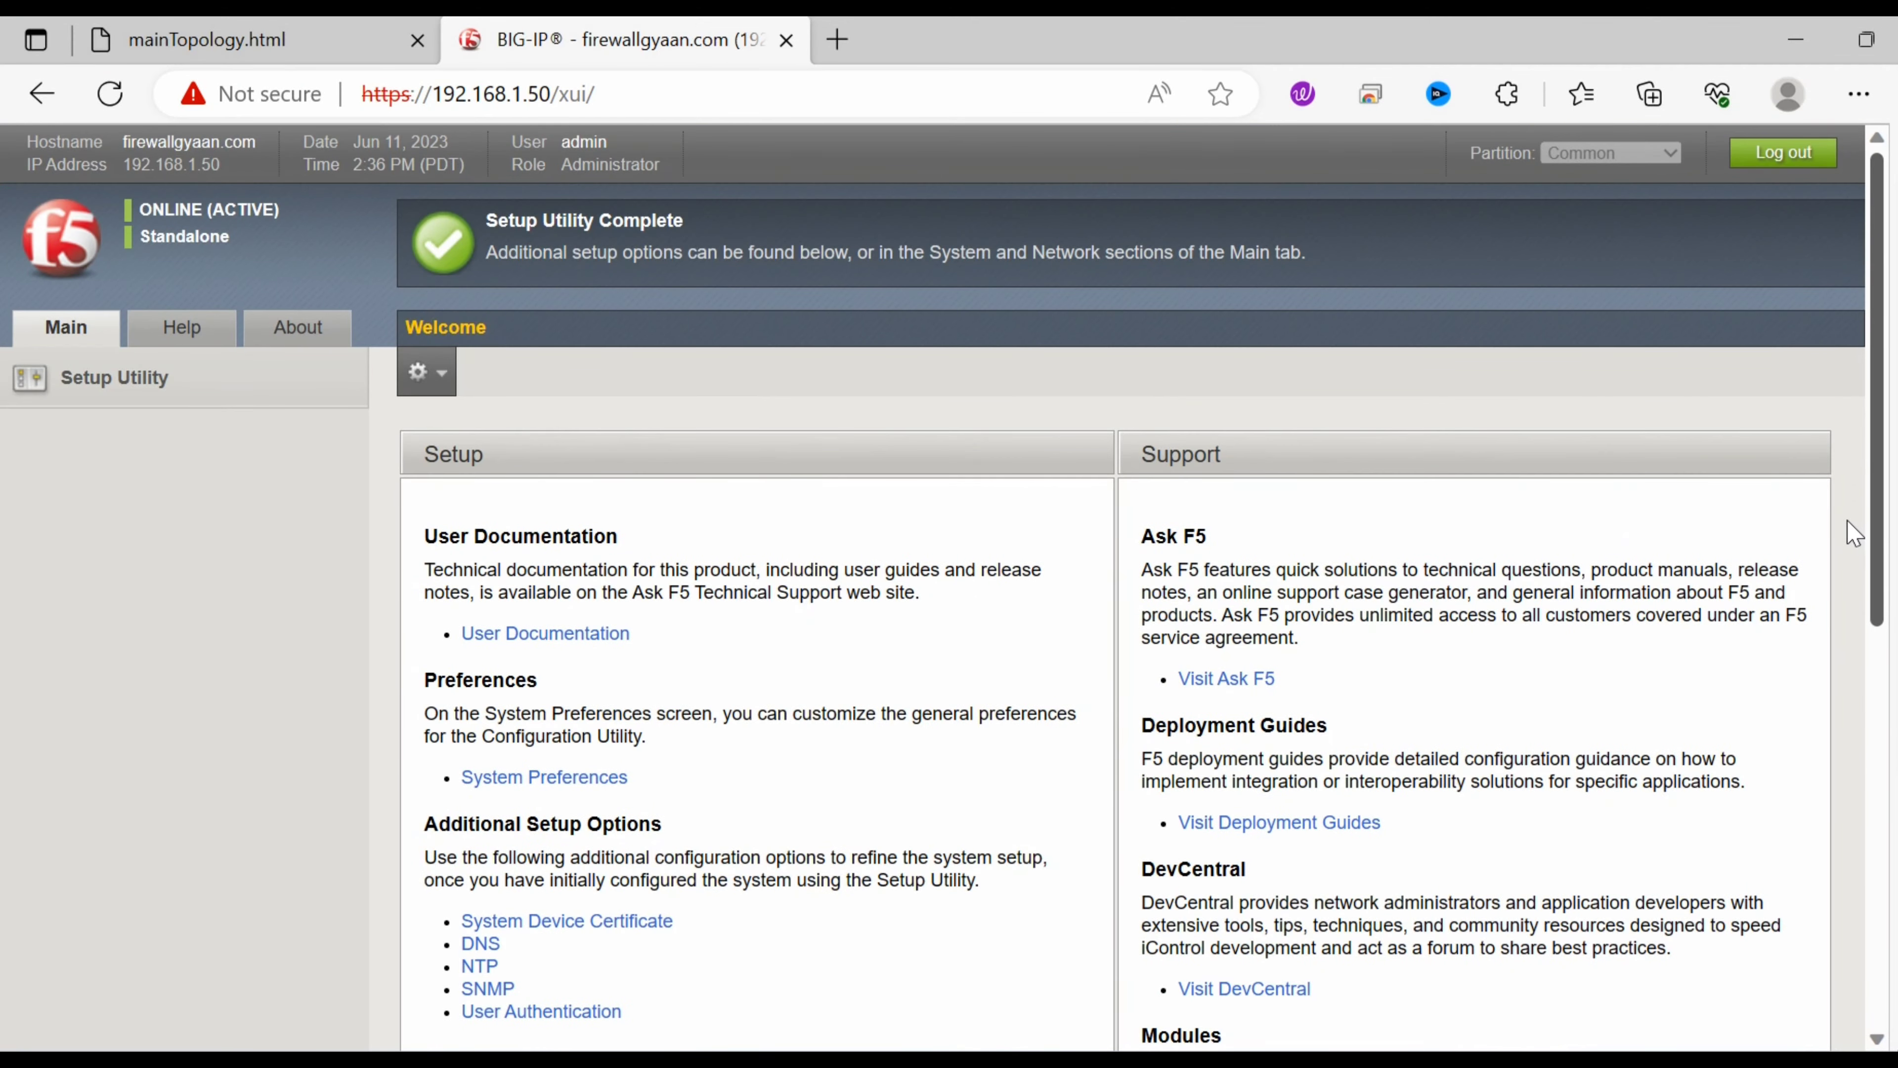
scroll(1853, 539, "down", 10)
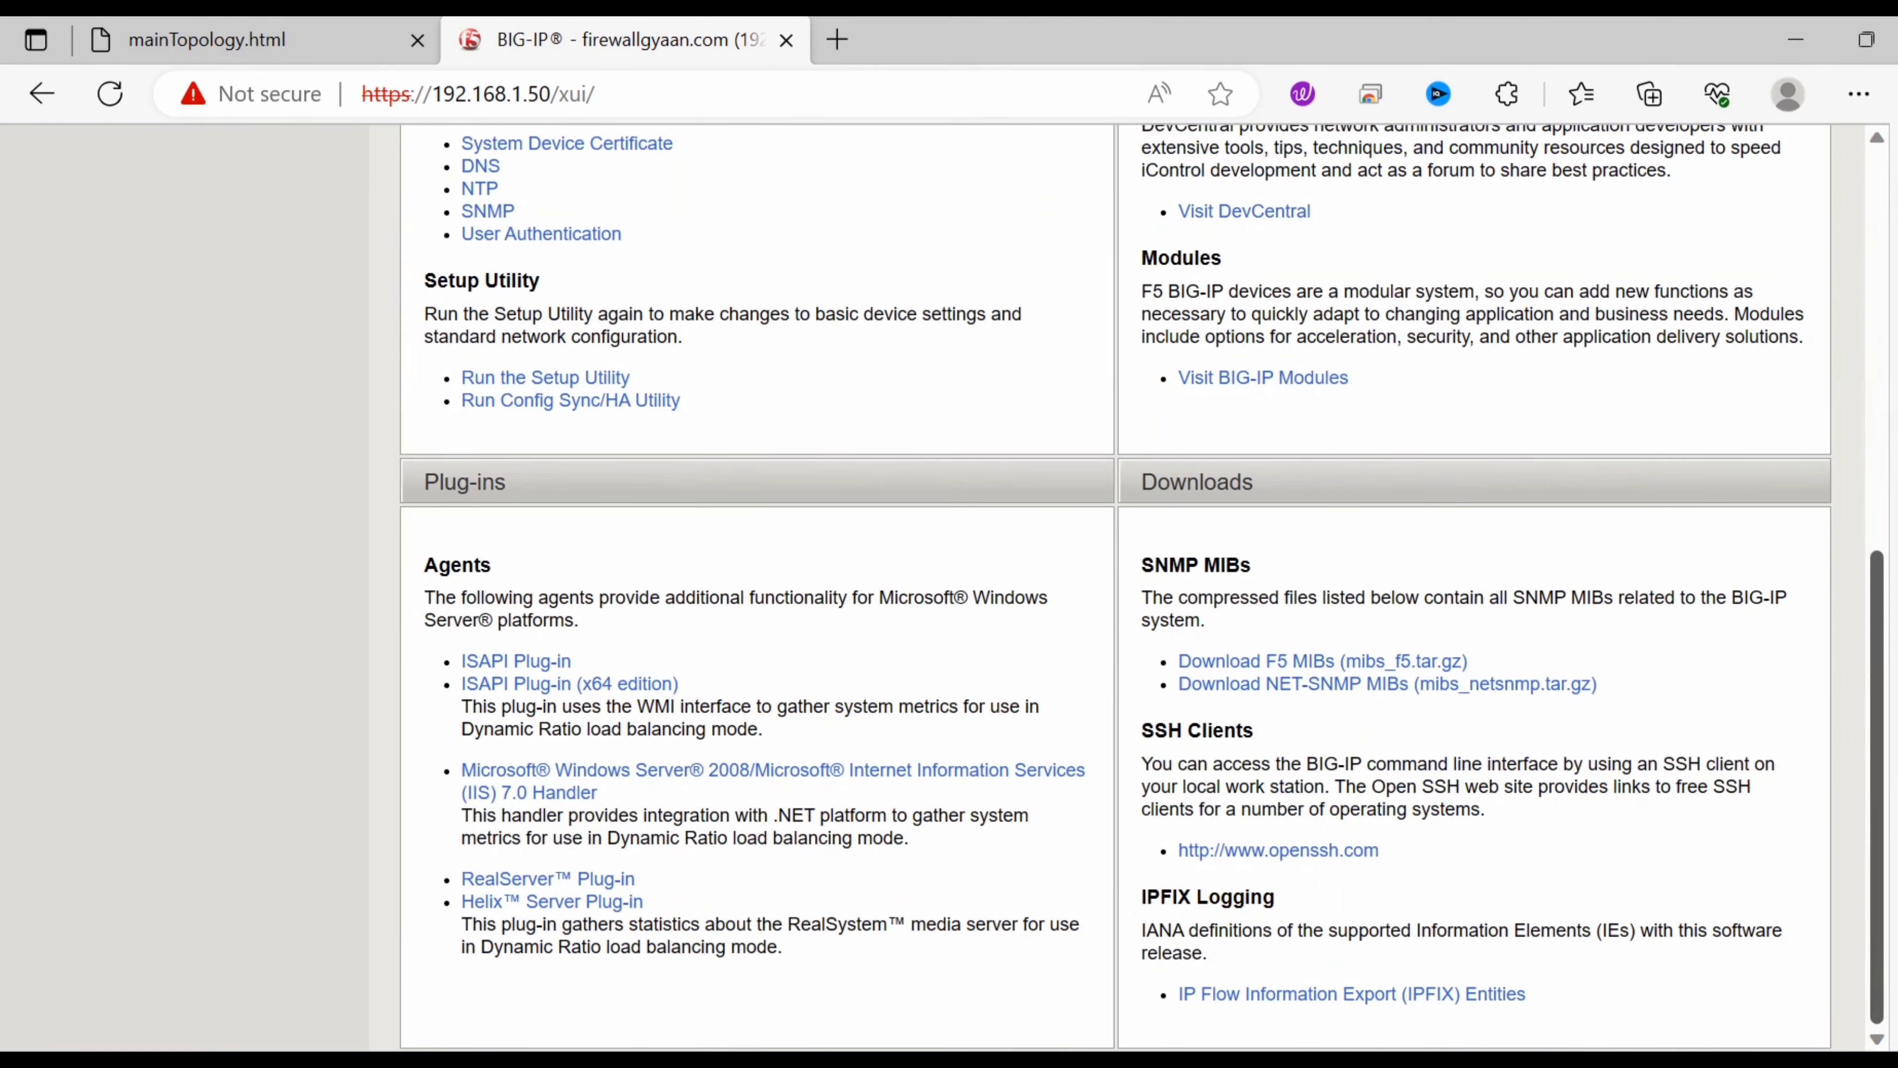
left_click(1868, 39)
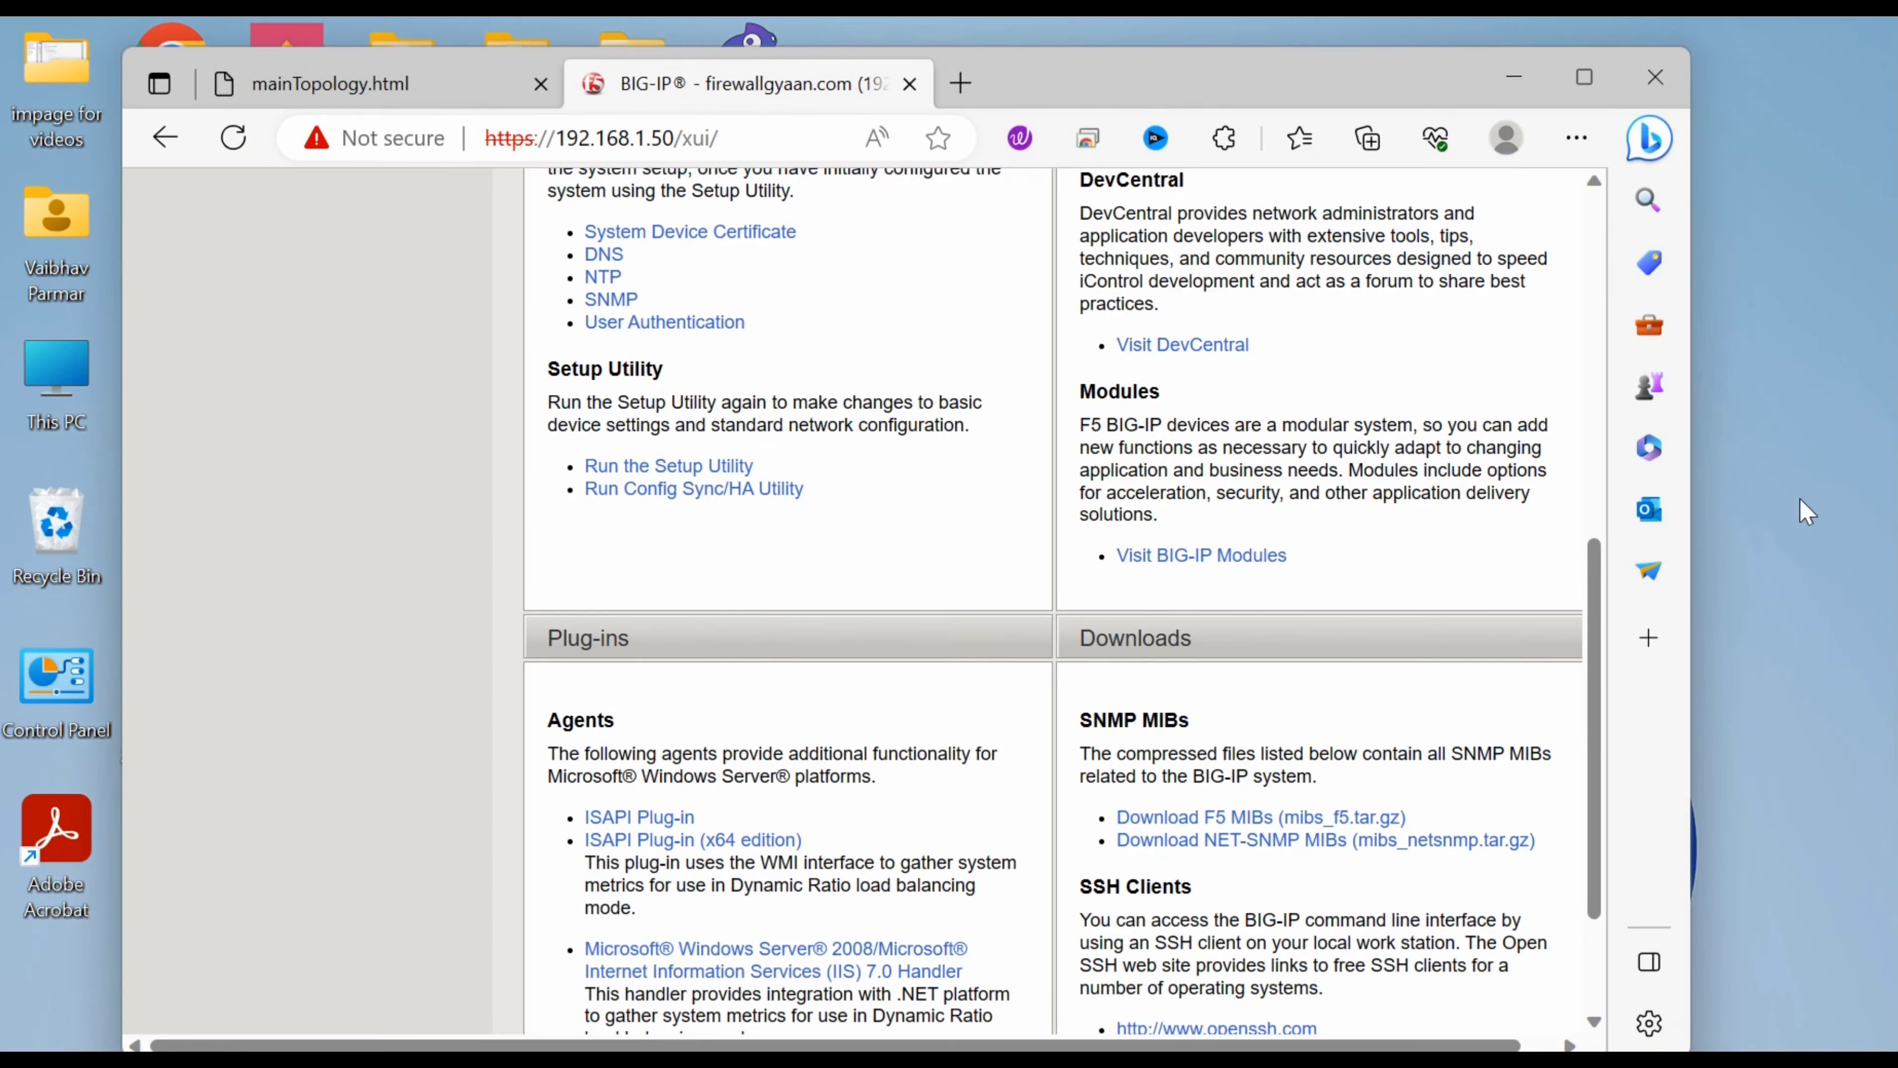